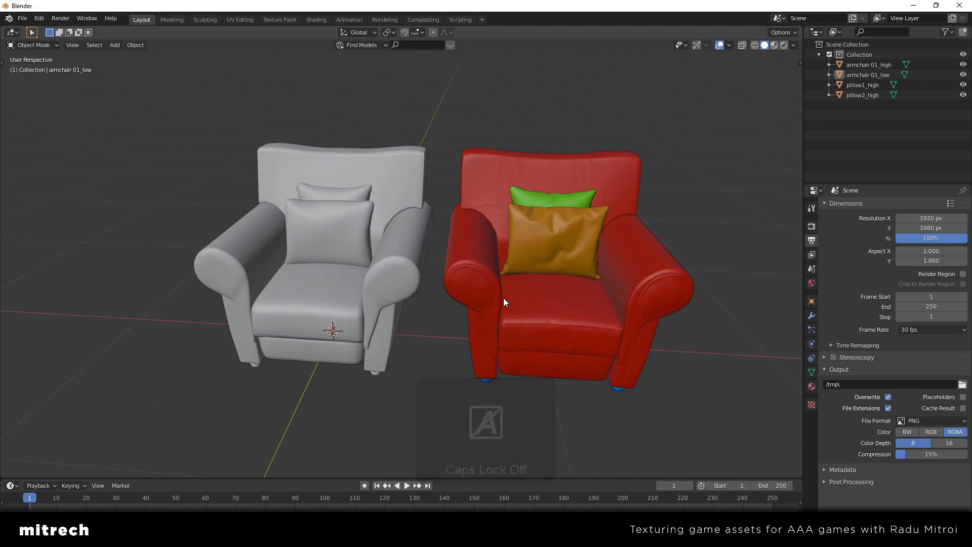
middle_drag(509, 302, 481, 313)
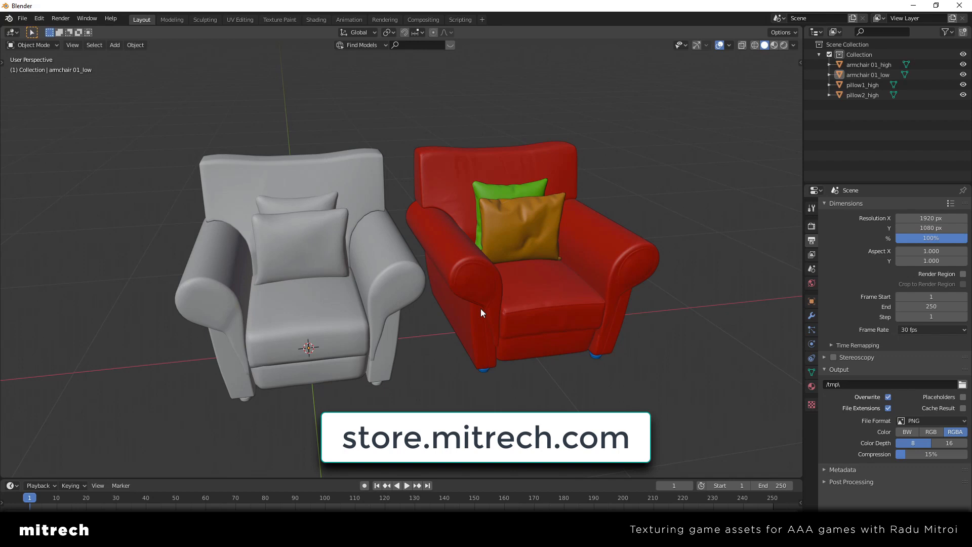
mouse_move(469, 311)
middle_down()
mouse_move(530, 317)
mouse_move(482, 318)
middle_up()
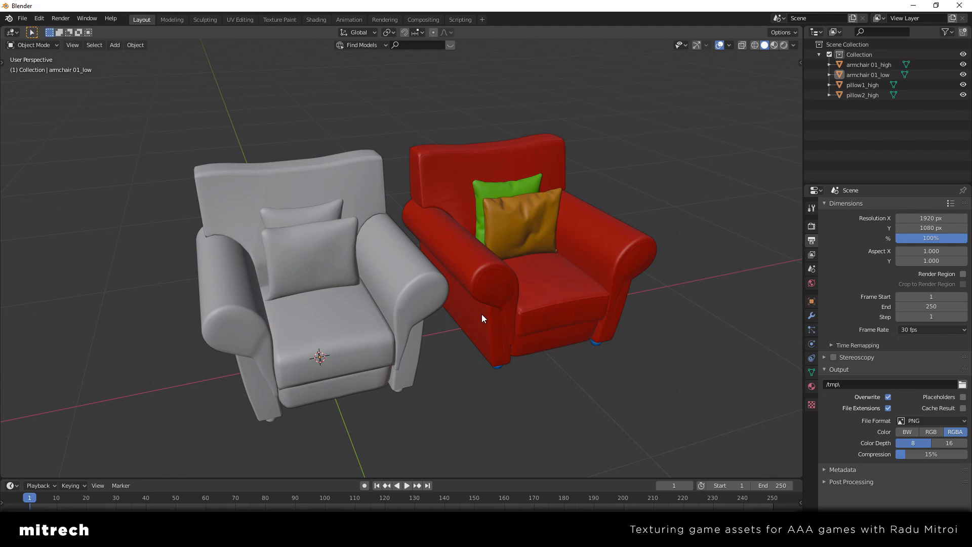
middle_drag(479, 320, 464, 318)
key(Caps_Lock)
key(Caps_Lock)
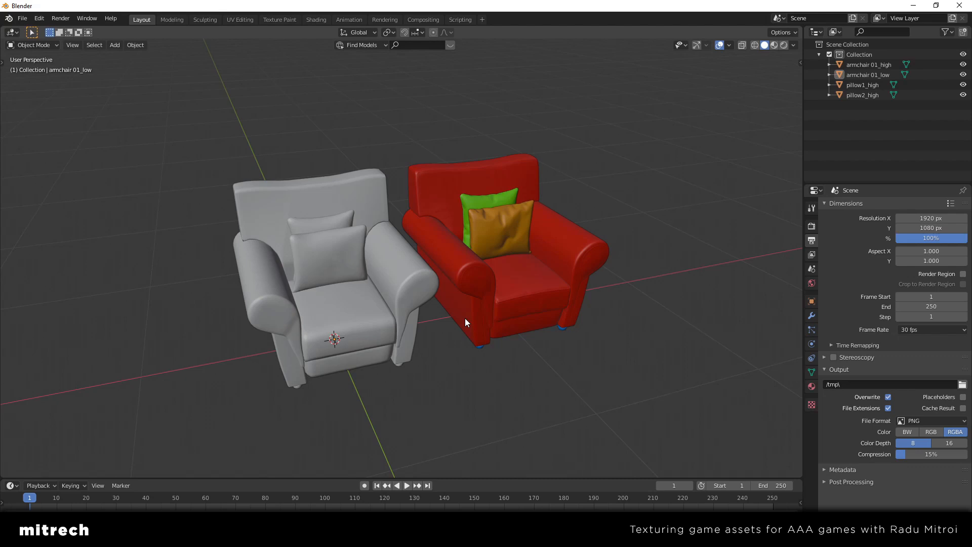
scroll(441, 320, up, 2)
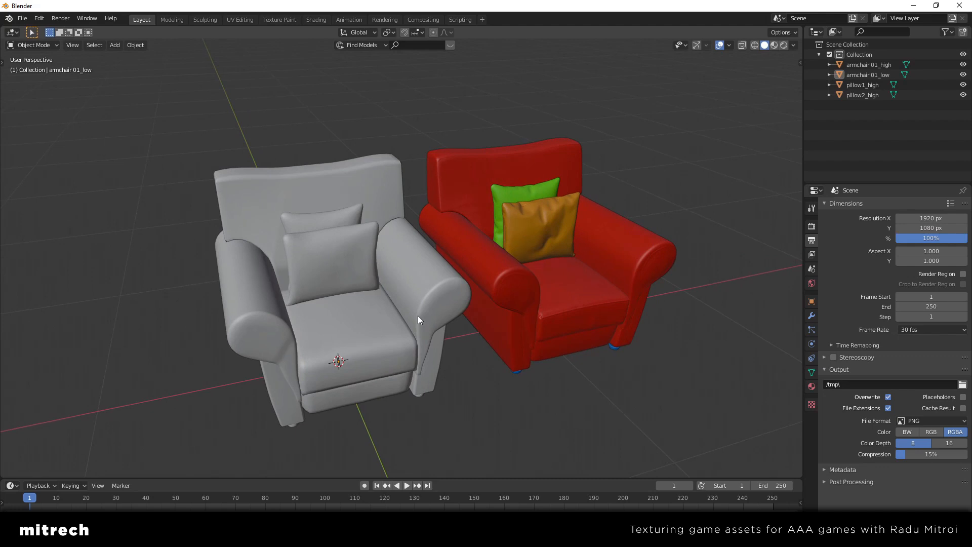
Select the low-poly and high-poly armchairs in turn to identify them, and clear the selection
click(417, 300)
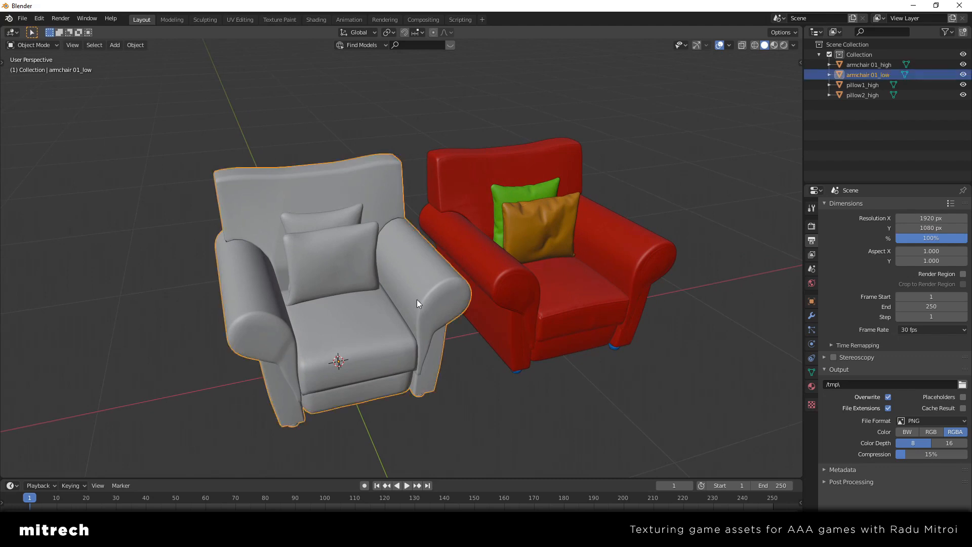
middle_drag(418, 300, 401, 314)
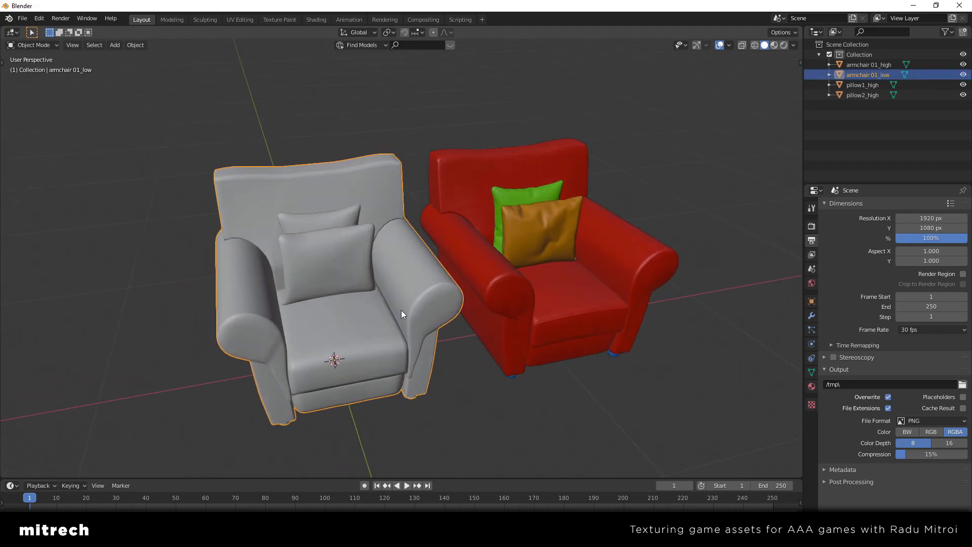
click(541, 362)
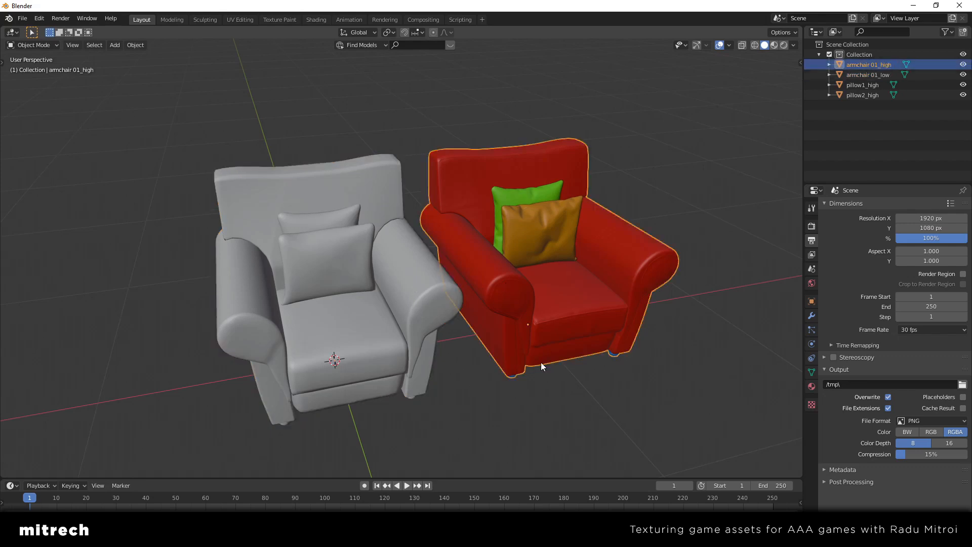
click(339, 253)
middle_drag(439, 305, 436, 296)
key(alt+a)
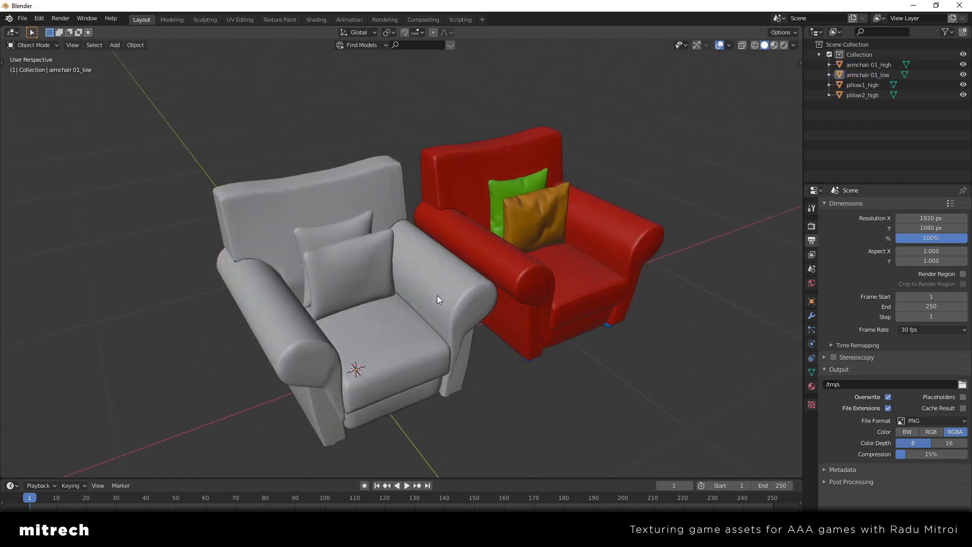
Show the low-poly armchair's mesh and UVs in the UV Editing workspace and frame the mesh
click(436, 293)
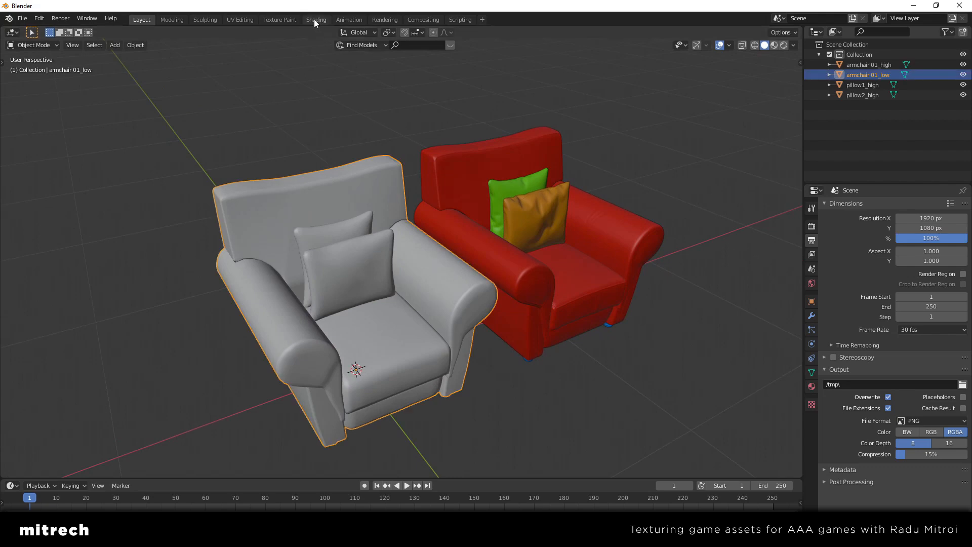
click(240, 19)
scroll(311, 272, up, 3)
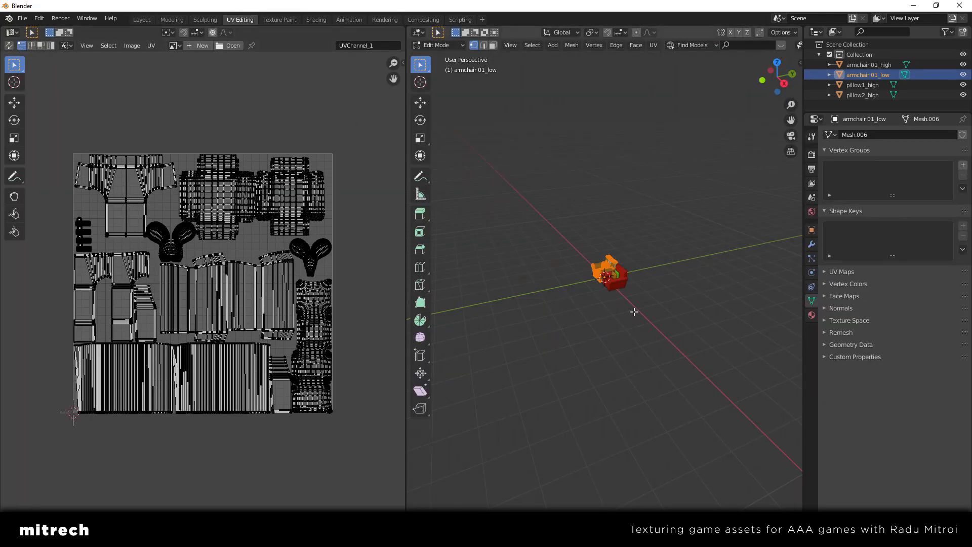
key(KP_Decimal)
middle_drag(602, 321, 656, 323)
scroll(282, 298, up, 2)
scroll(283, 298, down, 2)
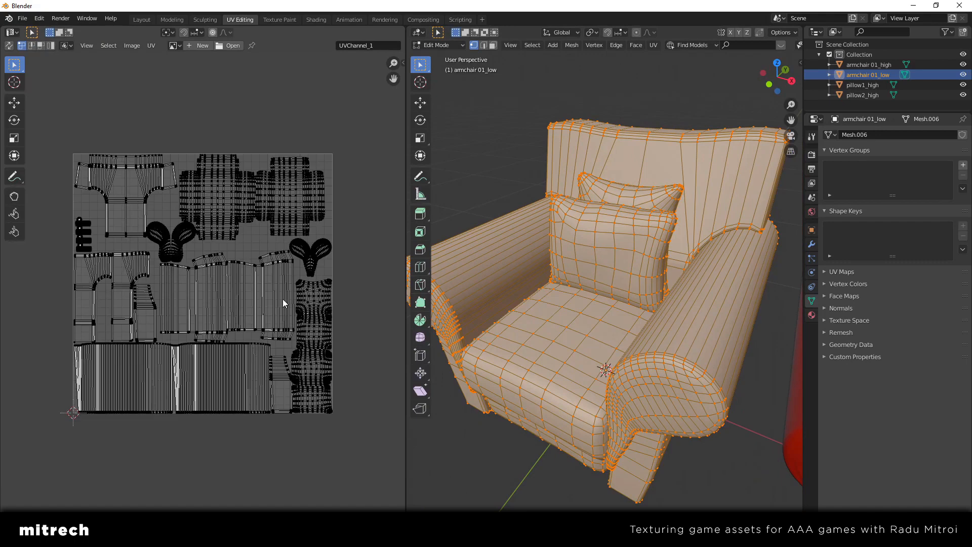
Examine the low-poly armchair's full UV layout in a maximized UV editor, selecting and deselecting all UVs
key(ctrl+space)
key(t)
scroll(518, 346, up, 1)
scroll(518, 347, up, 1)
key(a)
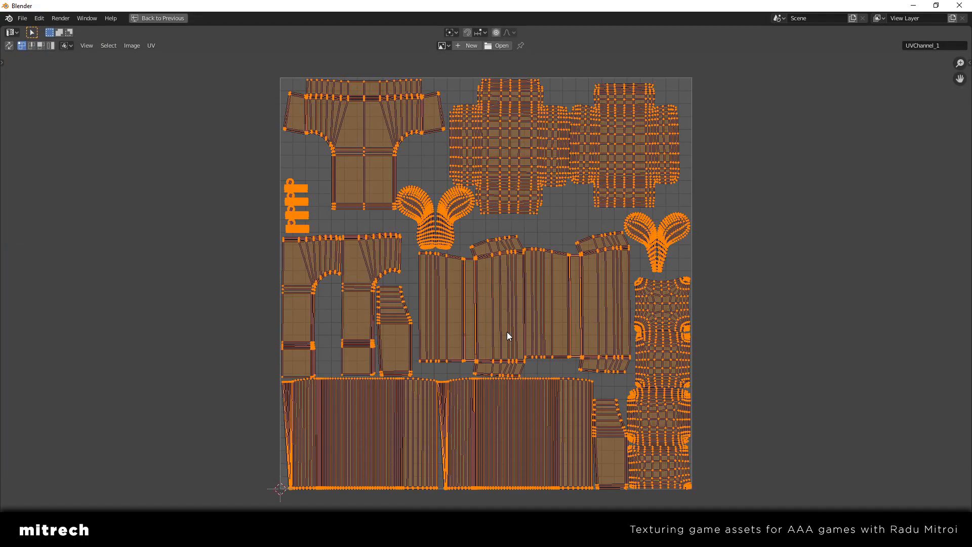
key(alt+a)
scroll(389, 324, down, 1)
key(ctrl+space)
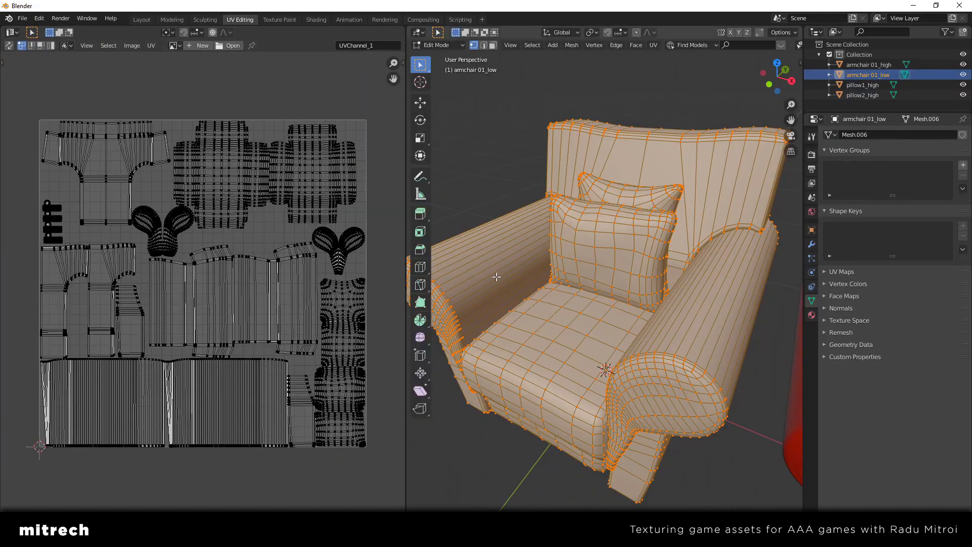
Return to the Layout workspace and examine the high-poly armchair's dense mesh in Edit Mode with nothing selected
click(137, 20)
middle_drag(326, 224, 413, 267)
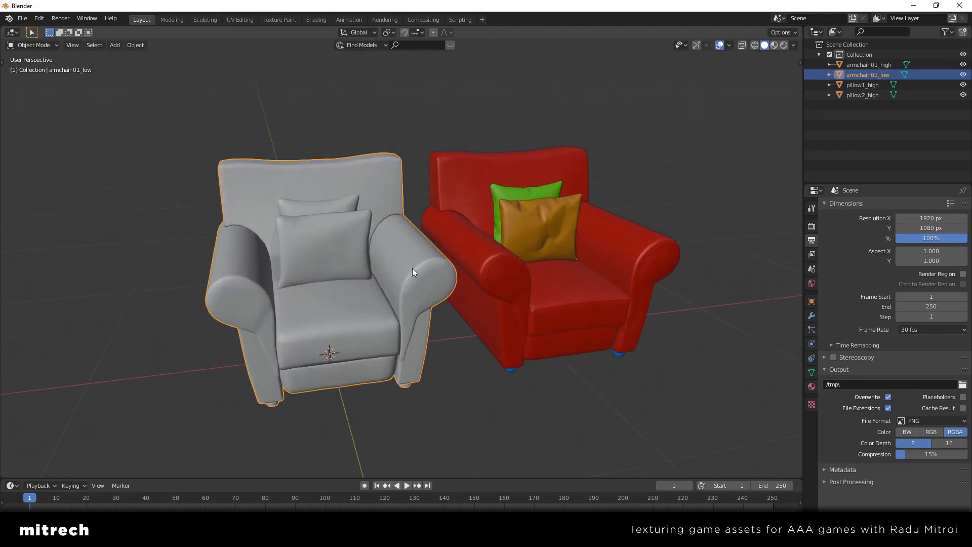
middle_drag(412, 268, 496, 302)
click(495, 302)
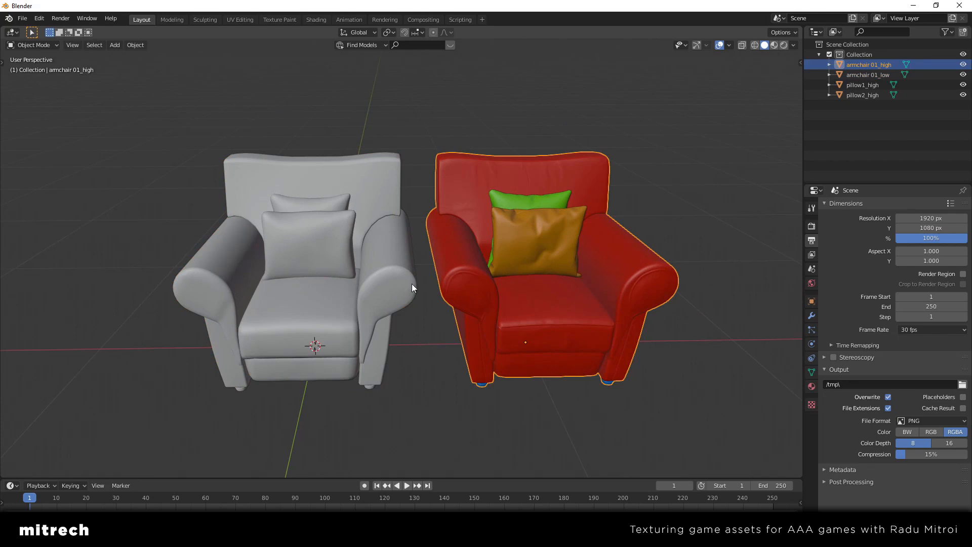
middle_drag(402, 278, 421, 244)
scroll(443, 291, up, 4)
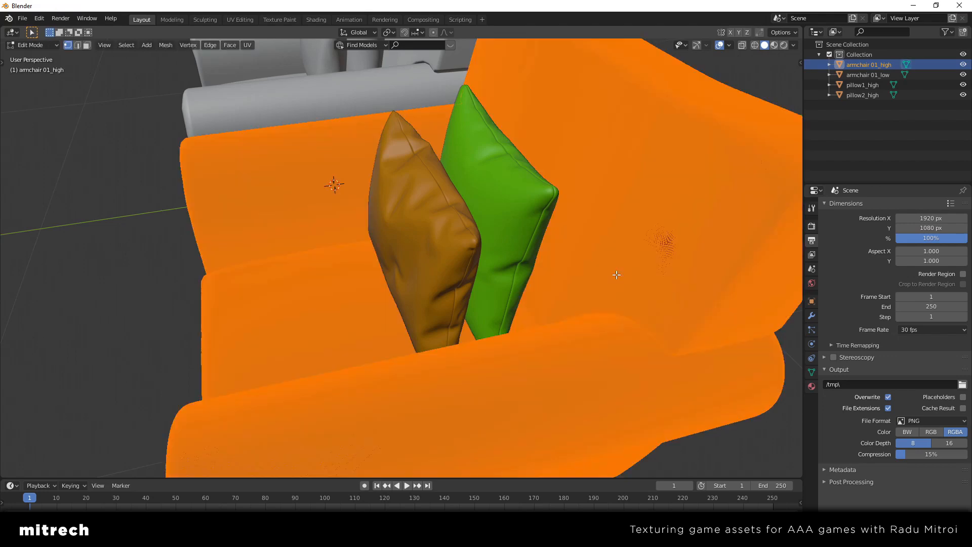
key(alt+a)
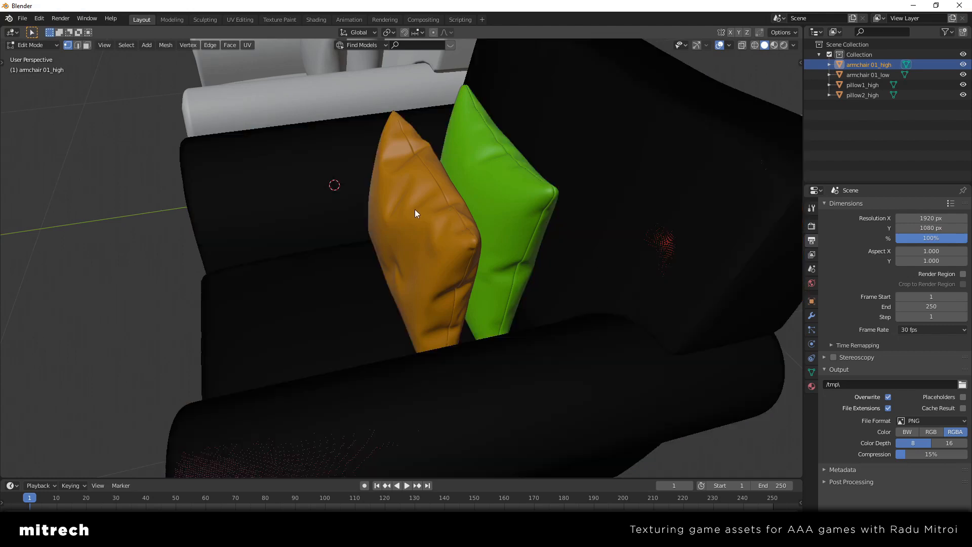
key(Tab)
Select the individual high-poly objects around the pillows to check how the model is separated, and clear the selection
middle_drag(415, 209, 467, 215)
click(467, 215)
click(394, 220)
middle_drag(332, 257, 495, 298)
click(454, 282)
key(alt+a)
scroll(454, 281, down, 5)
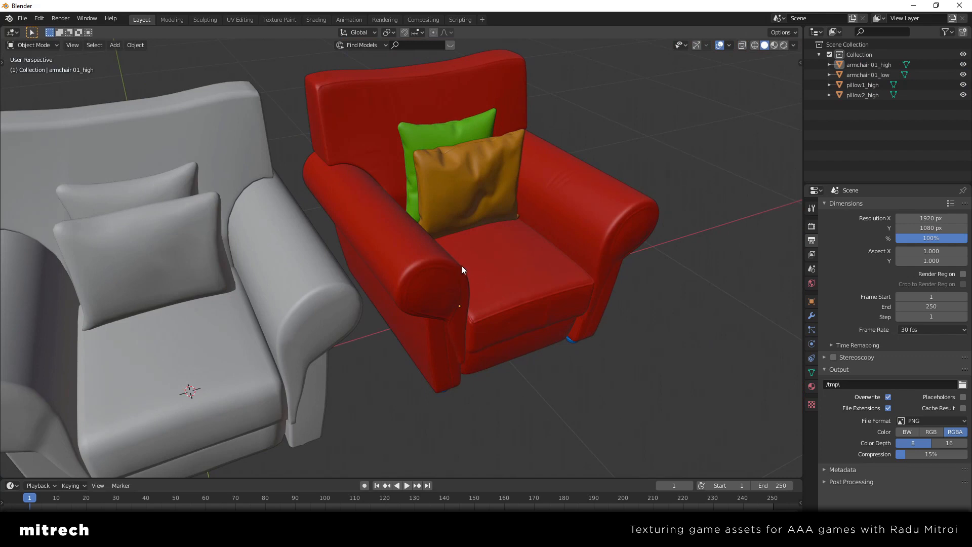
middle_drag(462, 269, 508, 273)
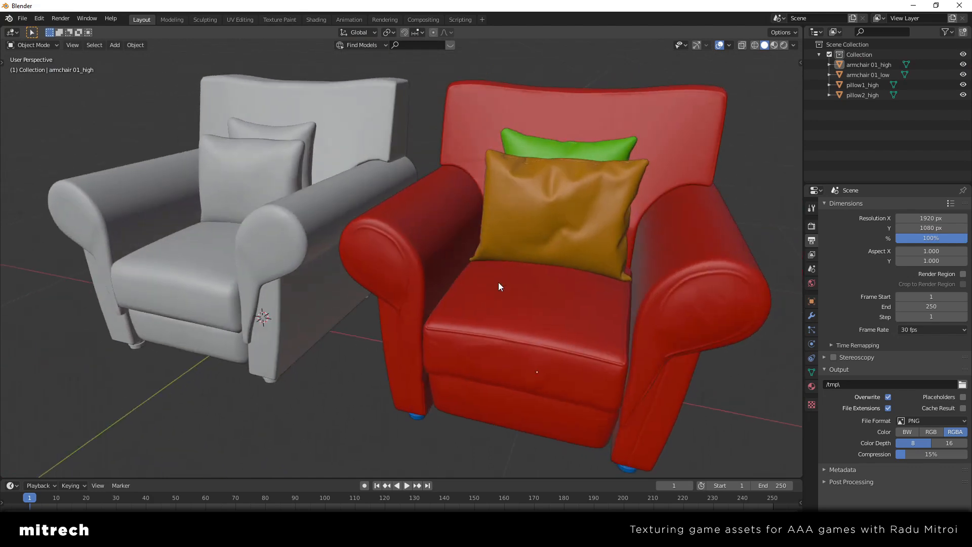
scroll(498, 282, down, 4)
scroll(426, 314, up, 6)
middle_drag(427, 314, 519, 287)
scroll(424, 318, down, 4)
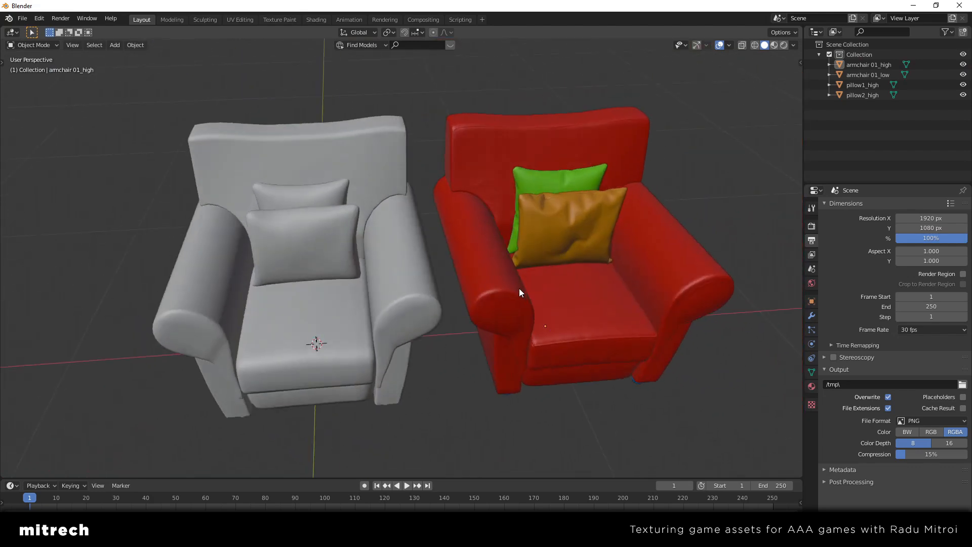
Examine the low-poly armchair's mesh in Edit Mode with face selection, and return to Object Mode with nothing selected
scroll(517, 286, up, 3)
click(335, 259)
middle_drag(335, 259, 444, 282)
key(Tab)
scroll(471, 294, up, 2)
key(alt+a)
key(3)
key(Tab)
key(alt+a)
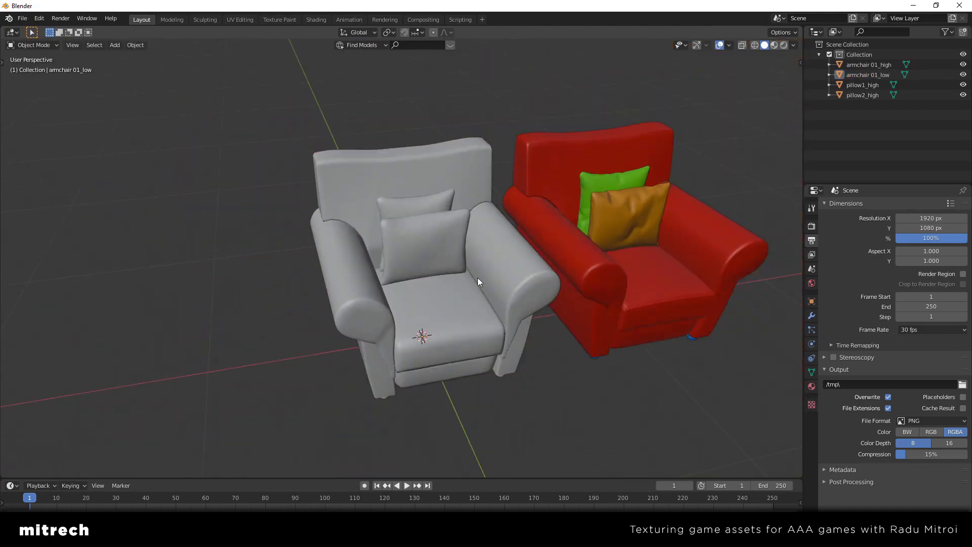
Try moving the green and the orange high-poly pillows one by one, cancelling each move
click(520, 273)
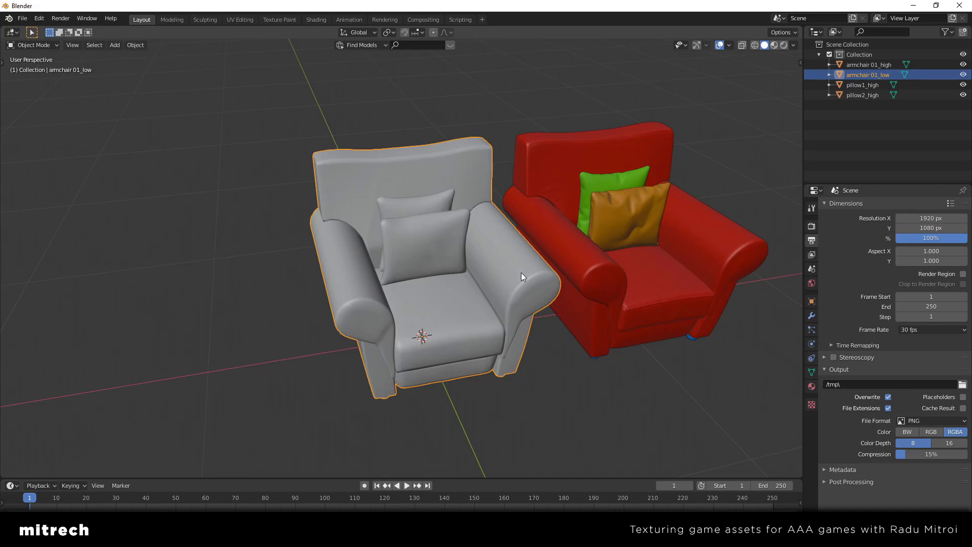
middle_drag(521, 272, 593, 229)
click(473, 239)
click(464, 156)
key(g)
right_click(471, 177)
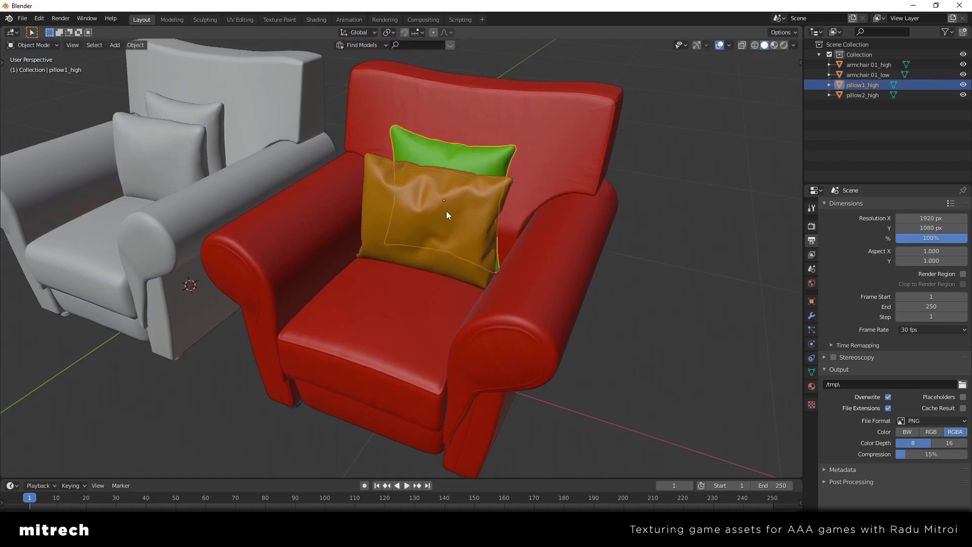
click(446, 210)
key(g)
right_click(587, 159)
Select the low-poly armchair with its joined pillows and the high-poly armchair in turn to compare them
middle_drag(493, 208, 514, 271)
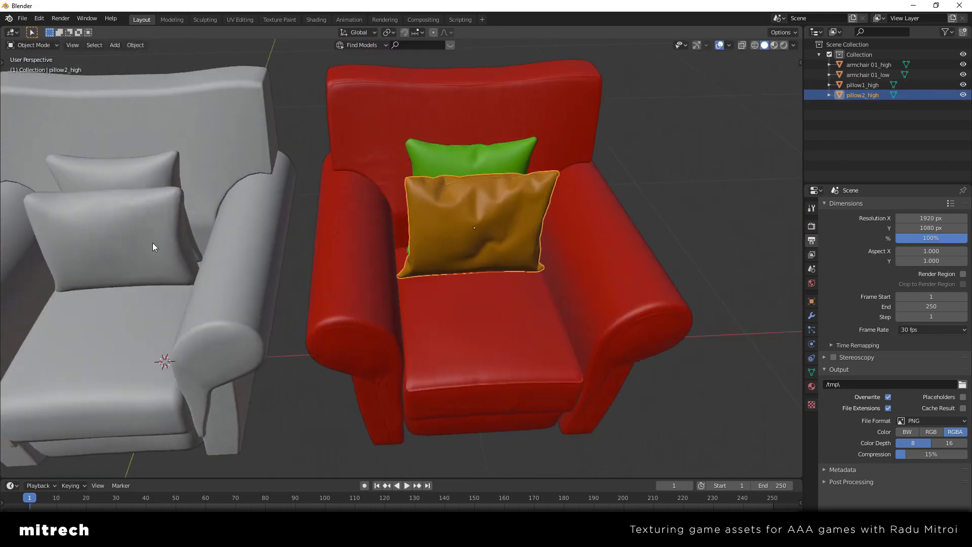
middle_drag(153, 243, 340, 205)
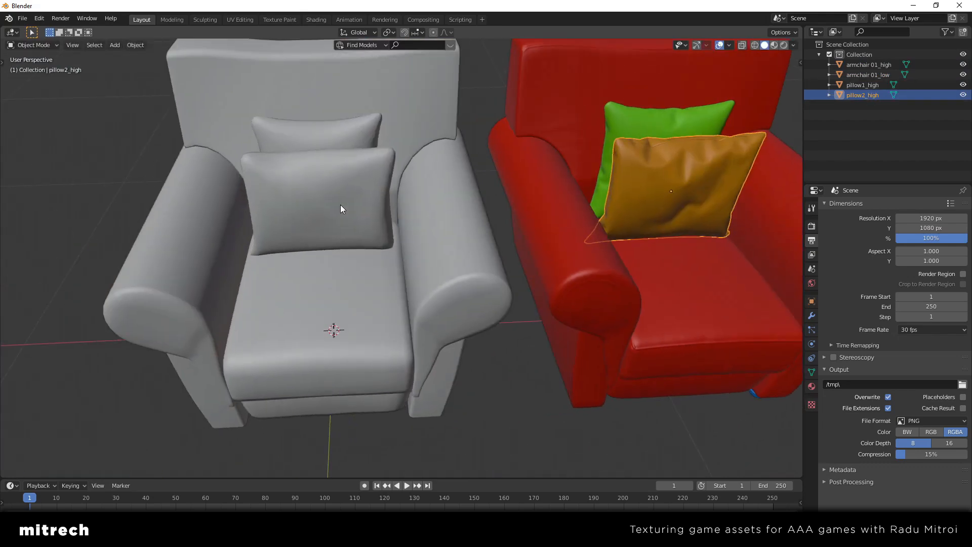
click(408, 233)
middle_drag(361, 251, 408, 265)
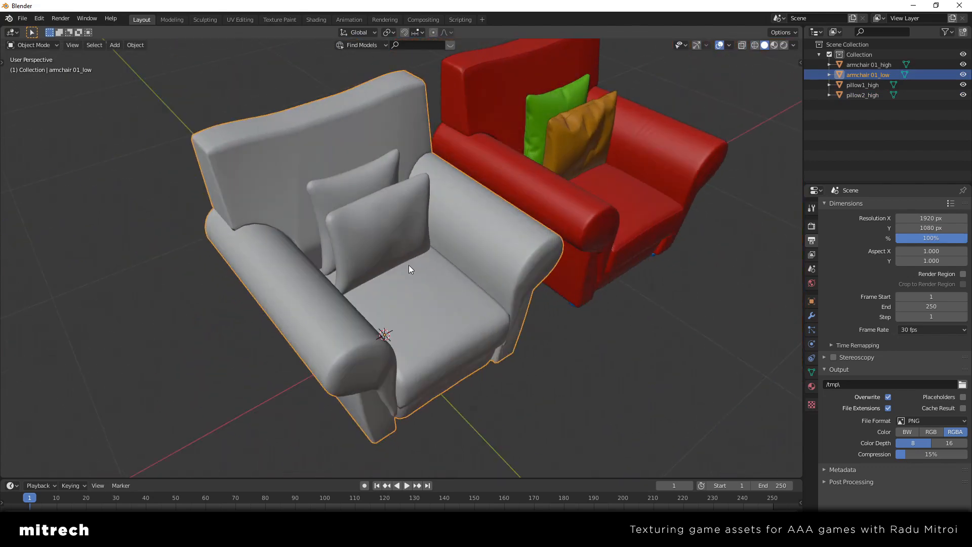
middle_drag(408, 266, 382, 258)
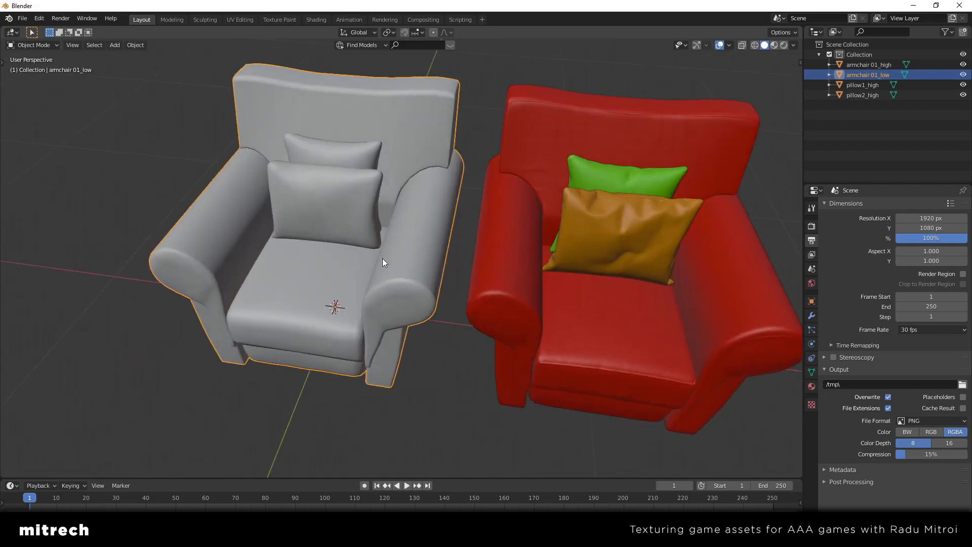
middle_drag(614, 314, 451, 291)
click(541, 292)
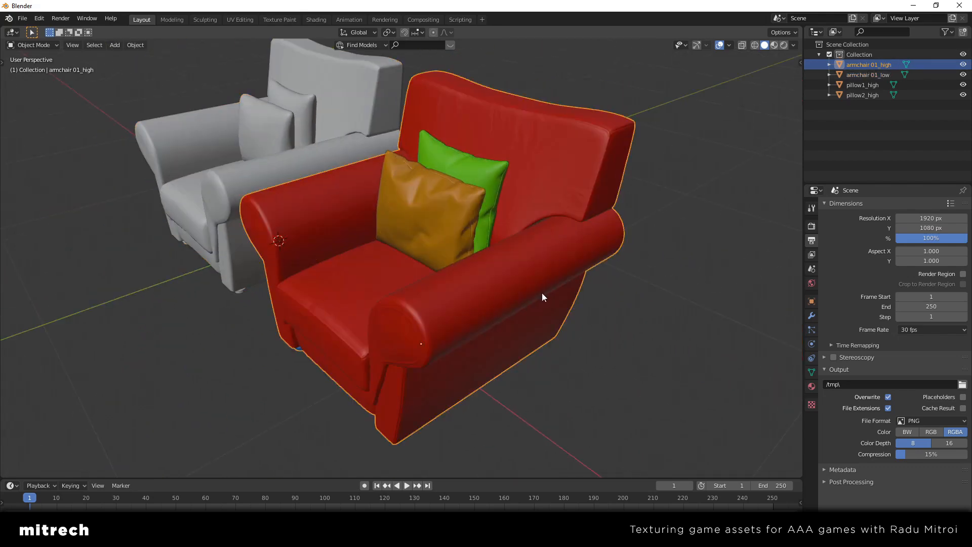
Try pulling the green and orange pillows away from the high-poly armchair, cancelling both moves
click(493, 284)
click(586, 278)
click(485, 165)
key(g)
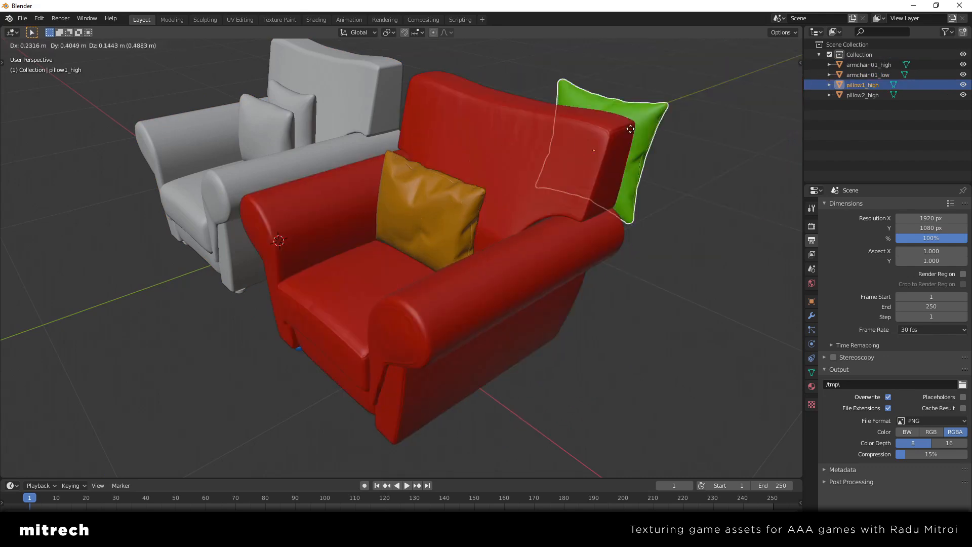
key(Escape)
click(444, 190)
key(g)
key(Escape)
middle_drag(428, 244, 419, 298)
Try to move the low-poly armchair by 1 along the X axis, and cancel the move
click(367, 211)
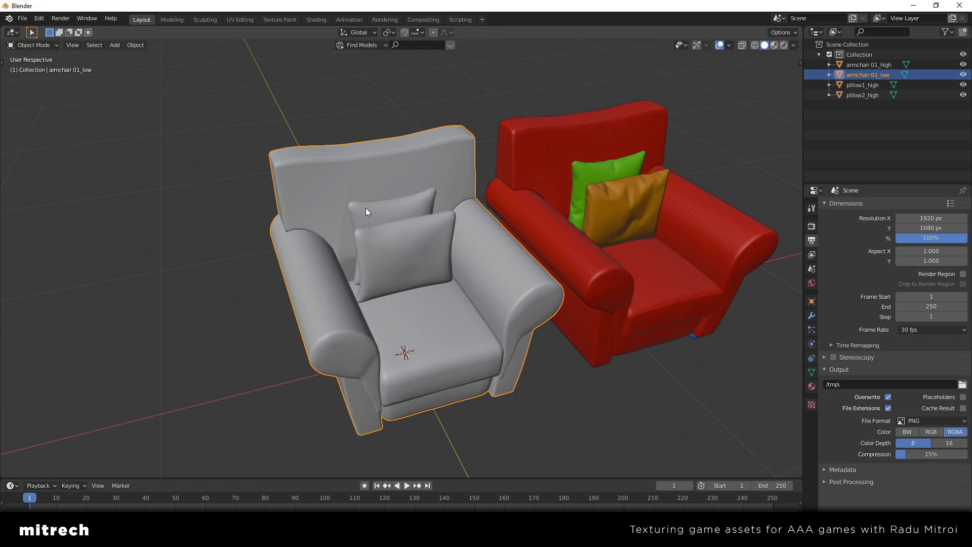
middle_drag(381, 221, 394, 259)
click(582, 251)
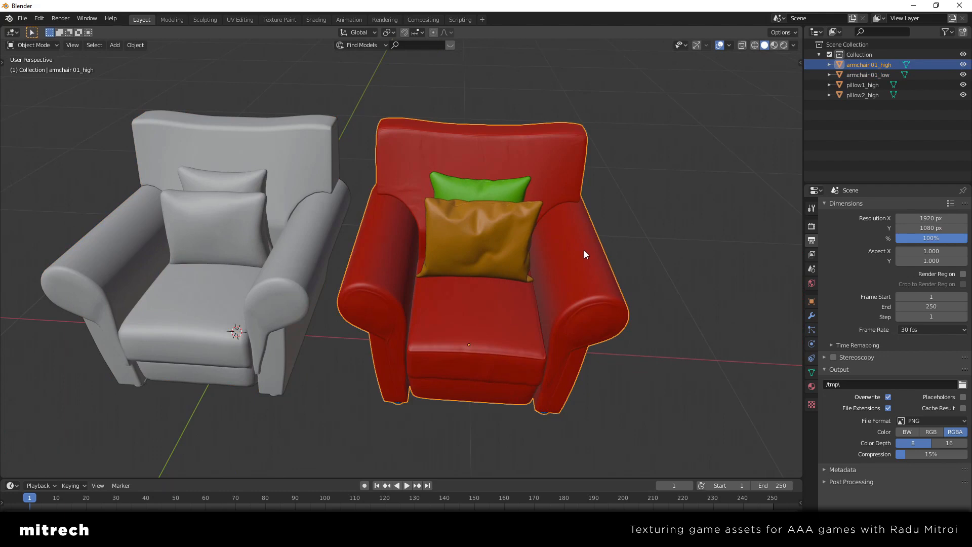
click(299, 272)
key(g)
key(x)
key(1)
key(Escape)
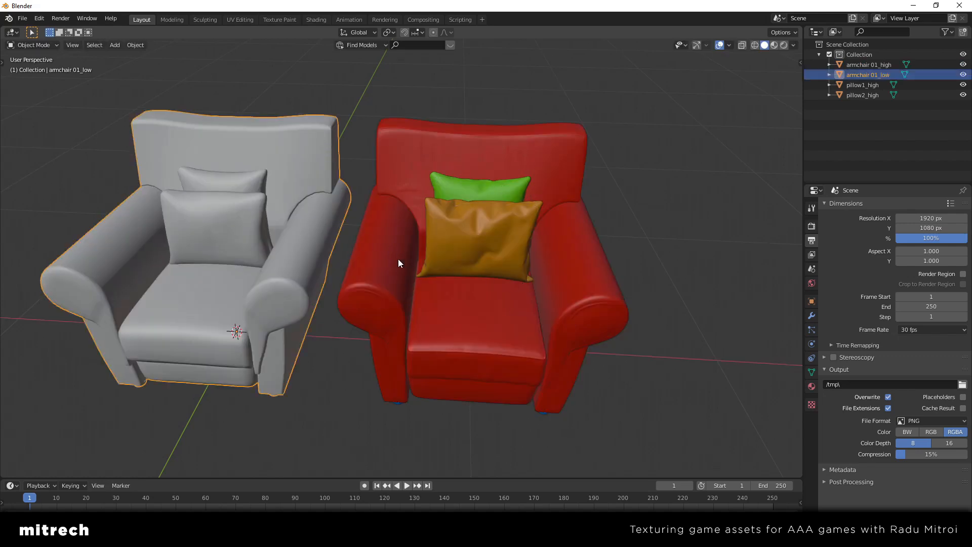
Try moving the high-poly armchair, the low-poly armchair and the orange pillow separately, cancelling each move, and reselect the low-poly armchair
click(408, 161)
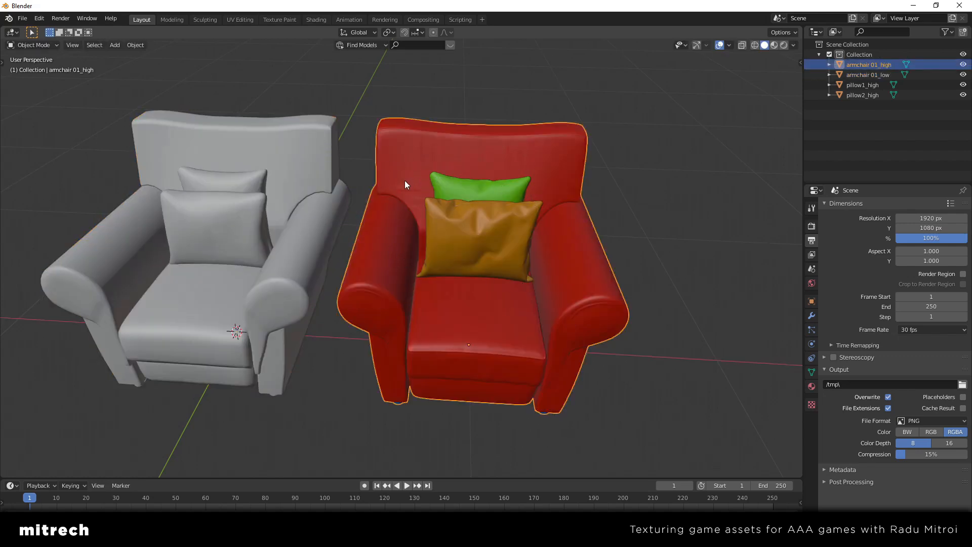
key(g)
right_click(445, 135)
click(318, 158)
key(g)
right_click(319, 159)
click(473, 240)
key(g)
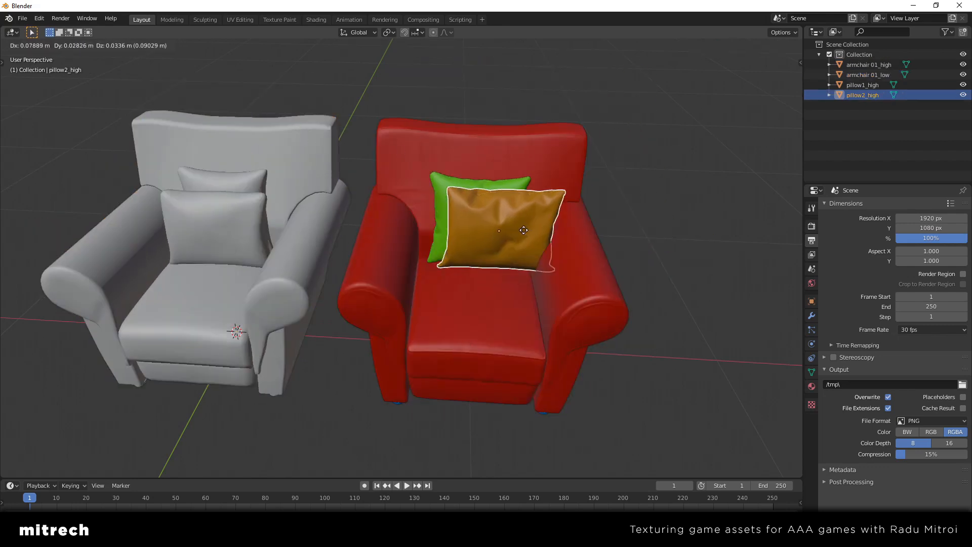
right_click(523, 230)
click(229, 223)
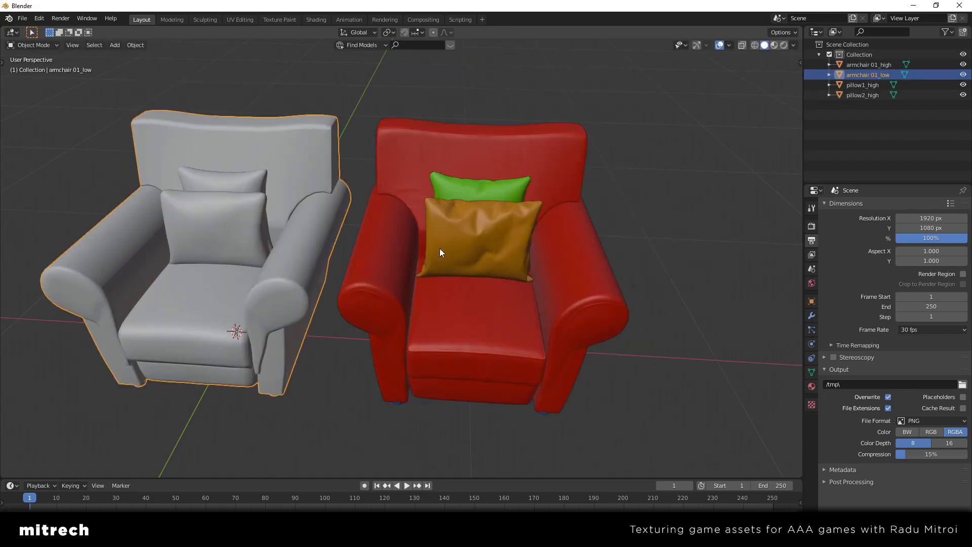
Open the low-poly armchair's mesh in Edit Mode with nothing selected
middle_drag(440, 250, 464, 249)
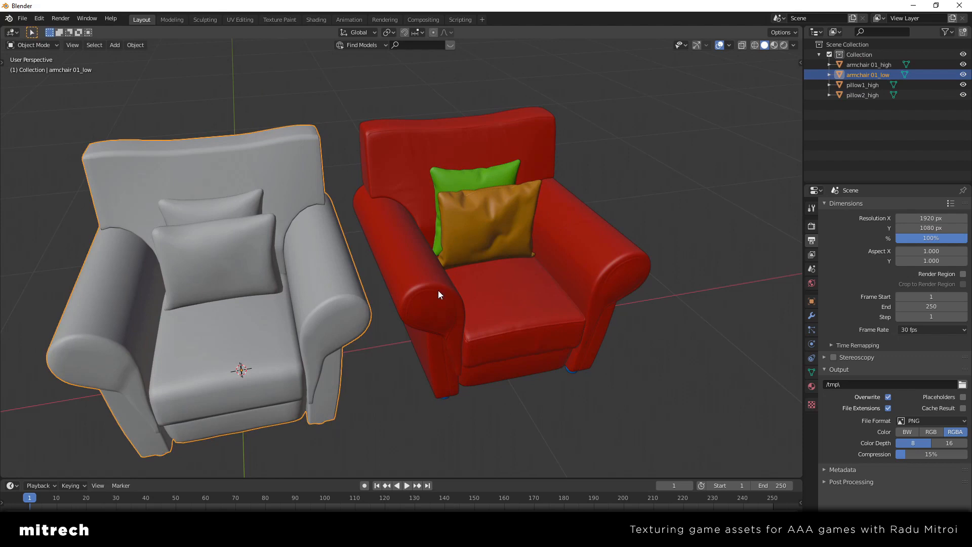
mouse_move(438, 291)
middle_down()
mouse_move(464, 292)
mouse_move(450, 273)
mouse_move(444, 284)
mouse_move(454, 284)
mouse_move(390, 282)
mouse_move(425, 301)
middle_up()
key(alt+a)
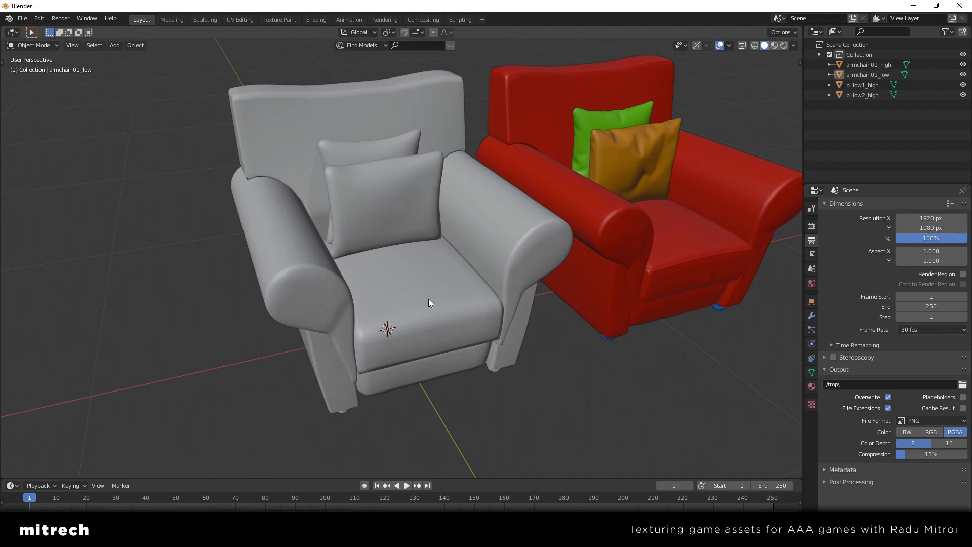
middle_drag(428, 299, 467, 298)
click(467, 297)
key(Tab)
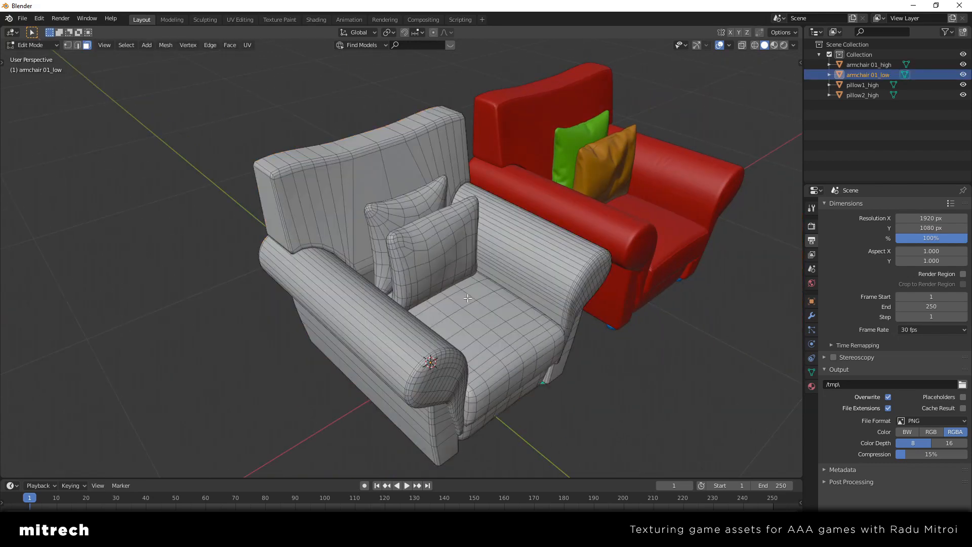
key(a)
key(alt+a)
Separate the front pillow from the low-poly armchair mesh into its own object by selecting its linked faces
middle_drag(435, 284, 415, 281)
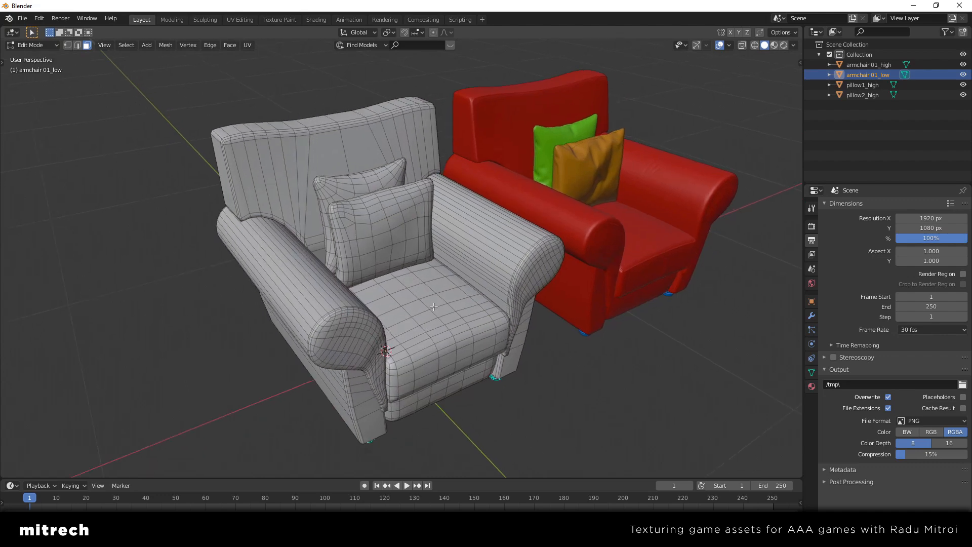
scroll(451, 322, up, 2)
scroll(441, 306, up, 3)
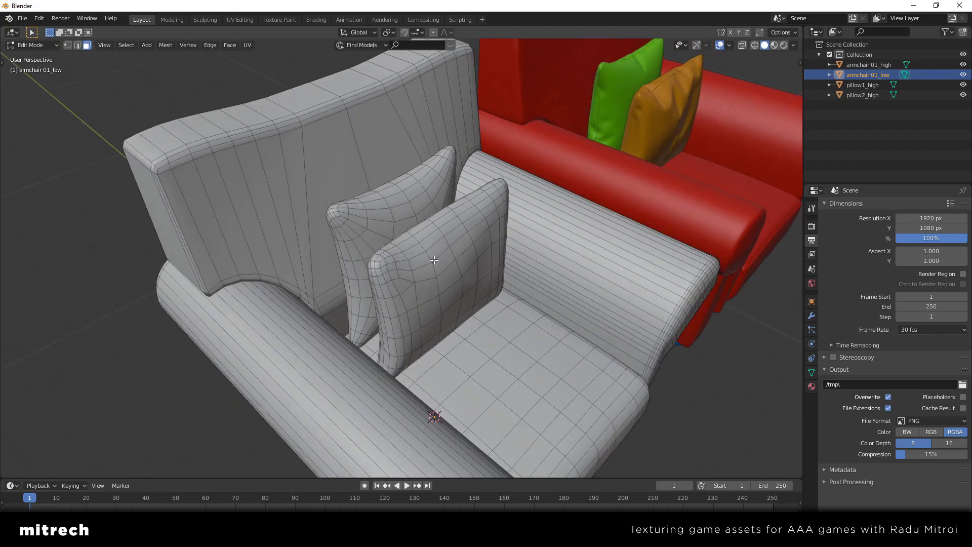
middle_drag(434, 271, 495, 279)
scroll(404, 251, down, 2)
key(l)
scroll(405, 251, down, 2)
scroll(443, 306, up, 4)
scroll(443, 306, down, 4)
scroll(495, 279, up, 2)
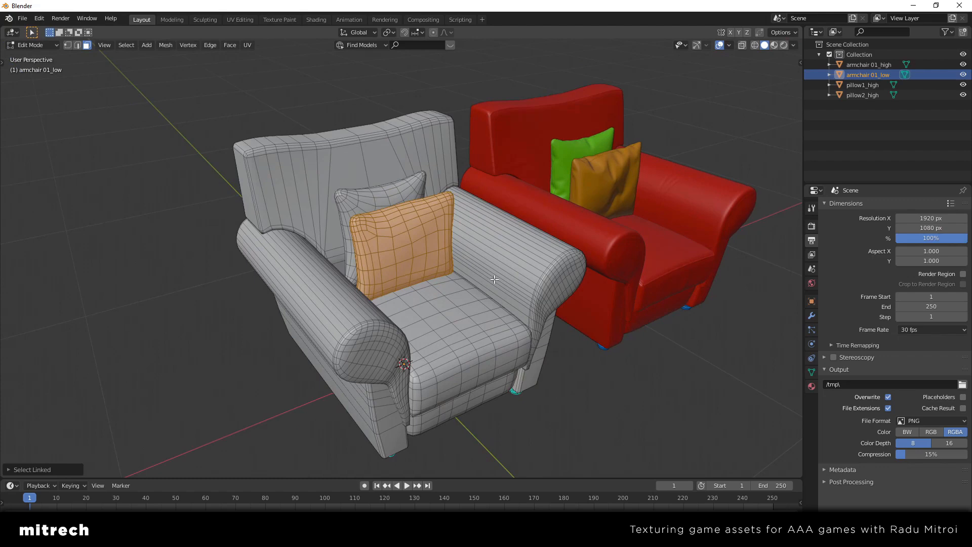
key(p)
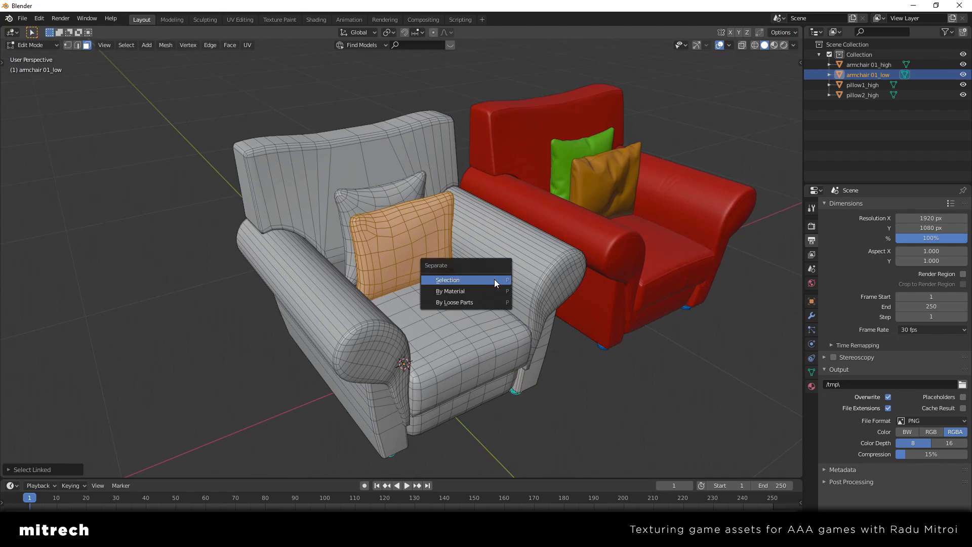
click(494, 279)
Separate the rear pillow from the low-poly armchair mesh into its own object and return to Object Mode
middle_drag(464, 289, 451, 285)
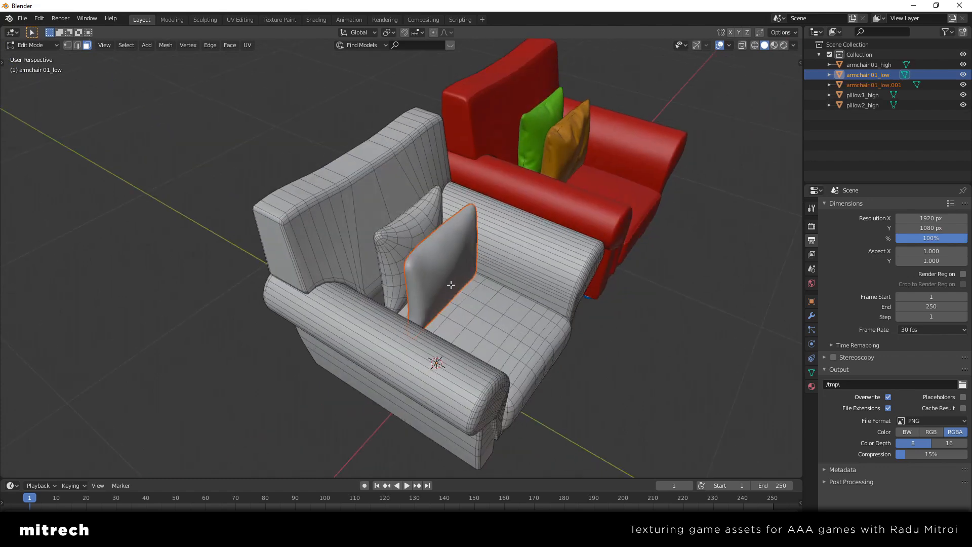
key(l)
key(p)
click(408, 227)
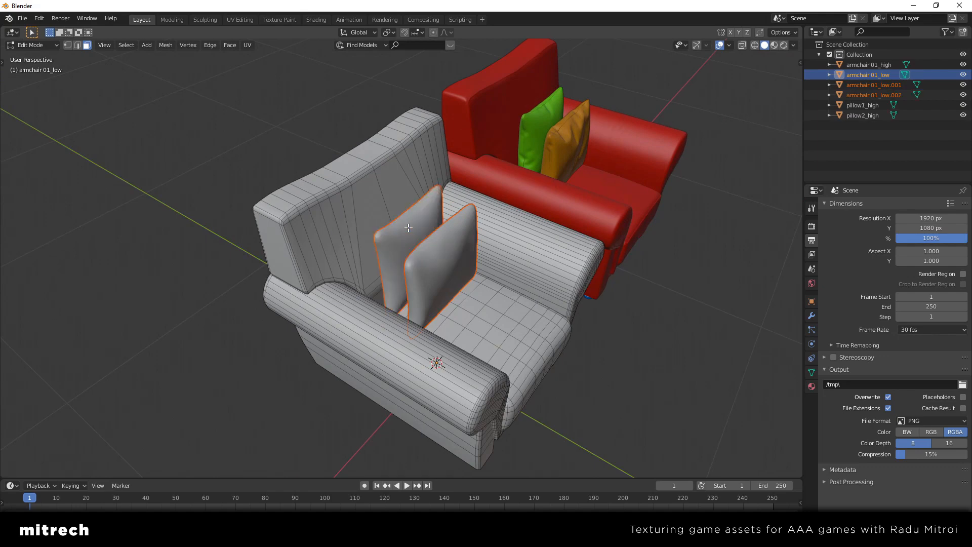
key(Tab)
Try moving the separated rear low-poly pillow, cancel the move, and select the front low-poly pillow
middle_drag(462, 266, 487, 284)
click(357, 202)
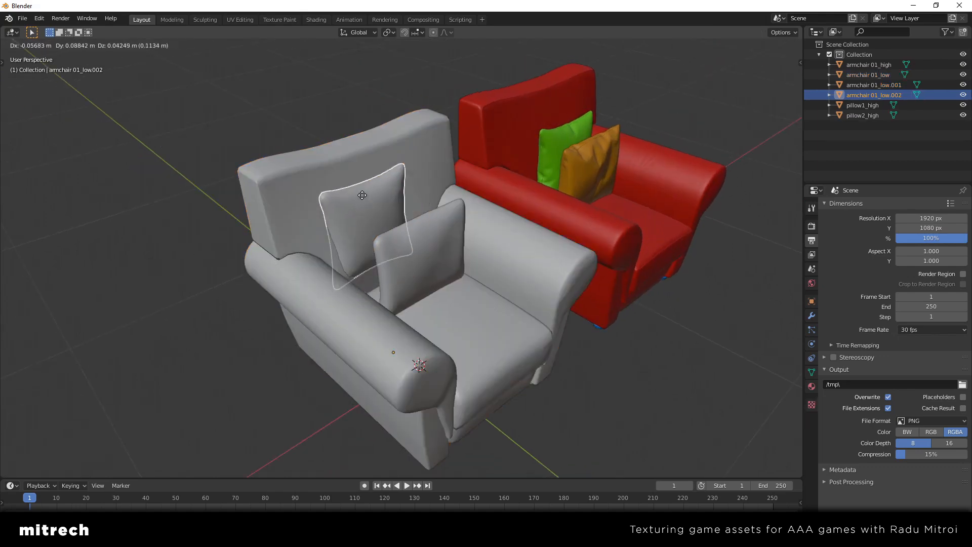
click(448, 263)
middle_drag(427, 261, 454, 290)
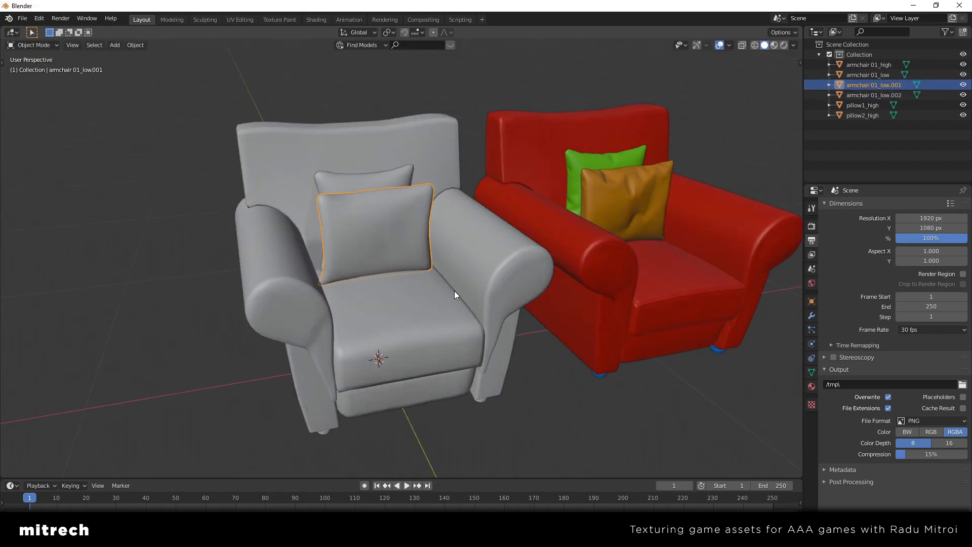
Apply the rotation and scale of the low-poly armchair
click(388, 152)
key(ctrl+a)
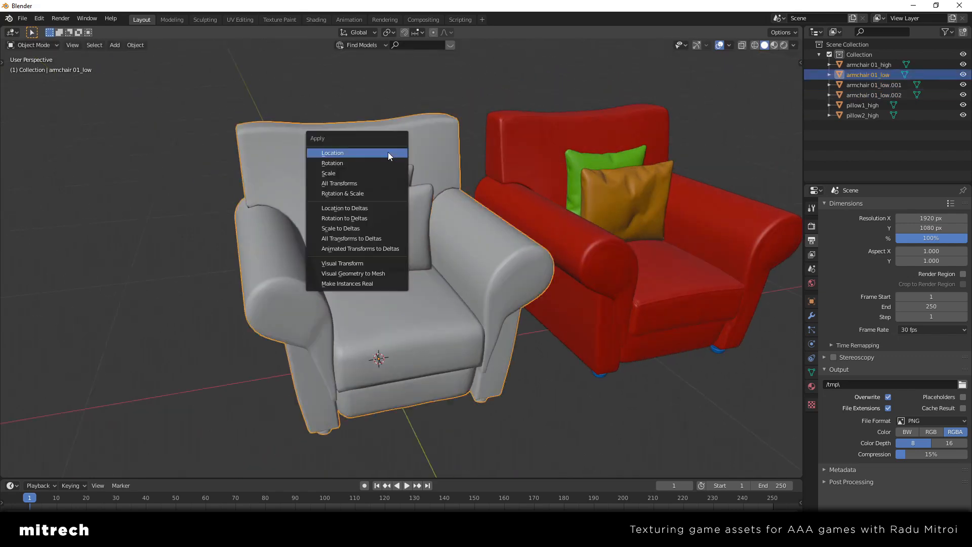
click(367, 194)
Select the separated low-poly pillows, the high-poly armchair and the low-poly armchair in turn to check their object names
click(412, 217)
click(384, 180)
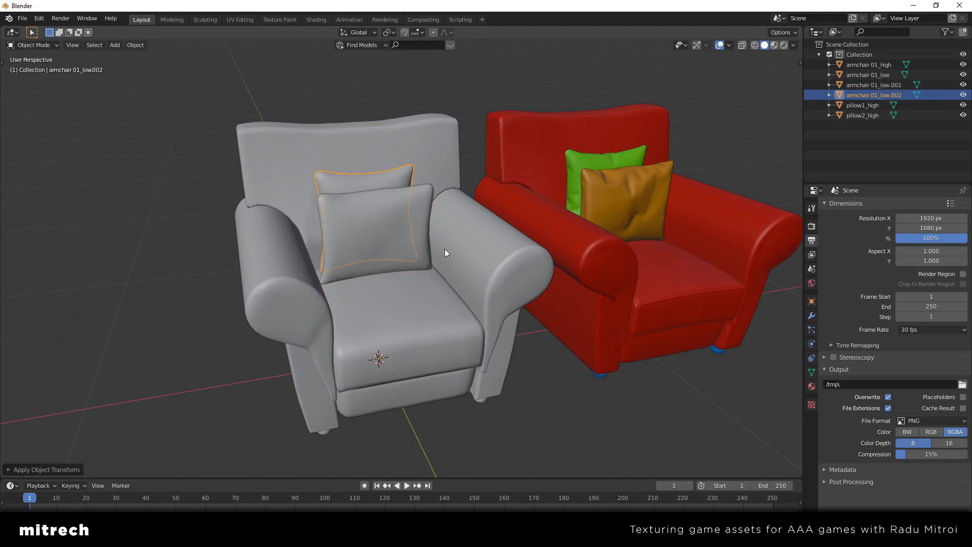
middle_drag(444, 248, 390, 269)
click(486, 281)
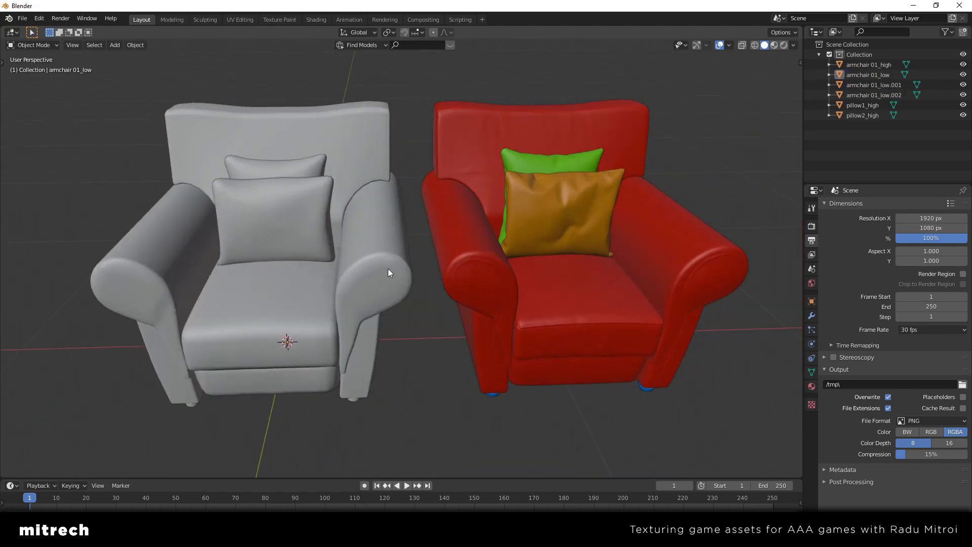
click(489, 281)
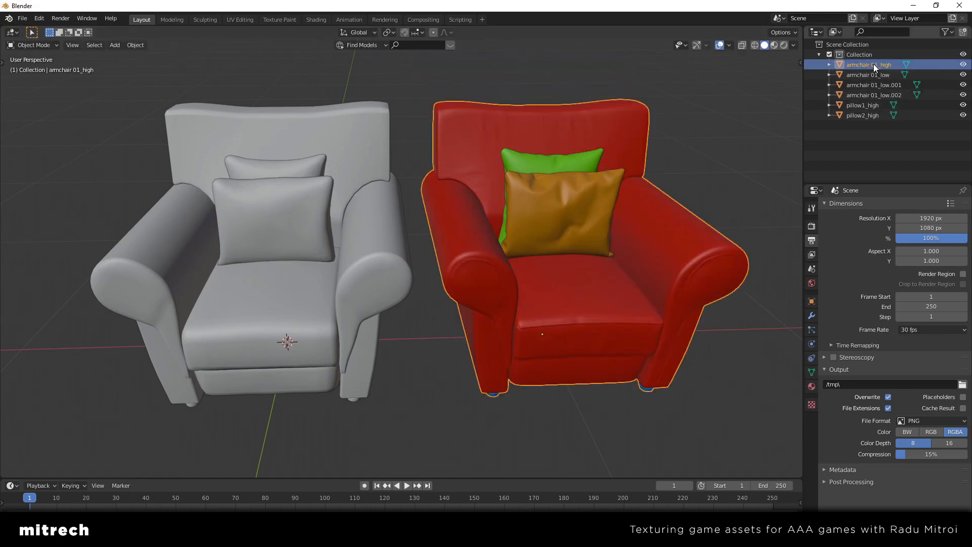
click(347, 137)
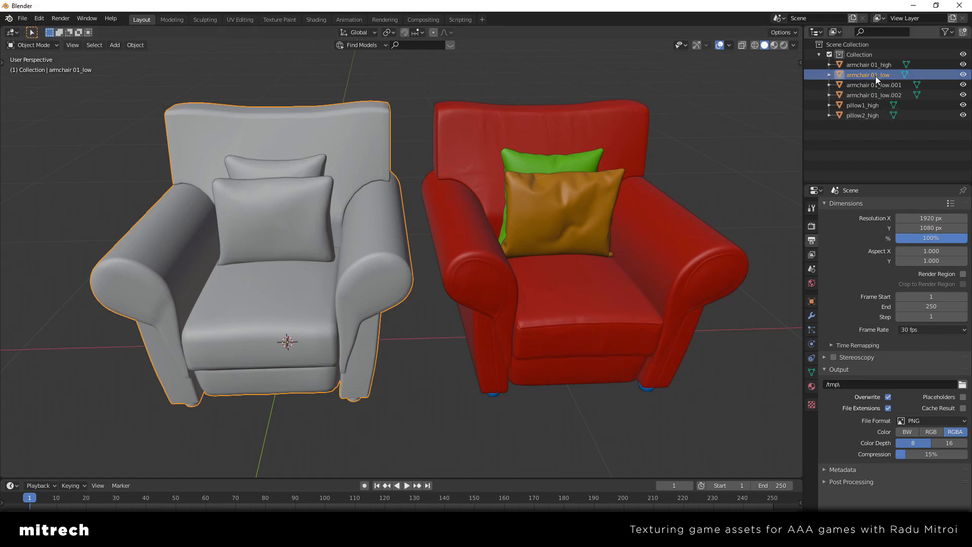
Copy the orange high-poly pillow's name to the front low-poly pillow and rename that pillow as pillow2_low
click(550, 219)
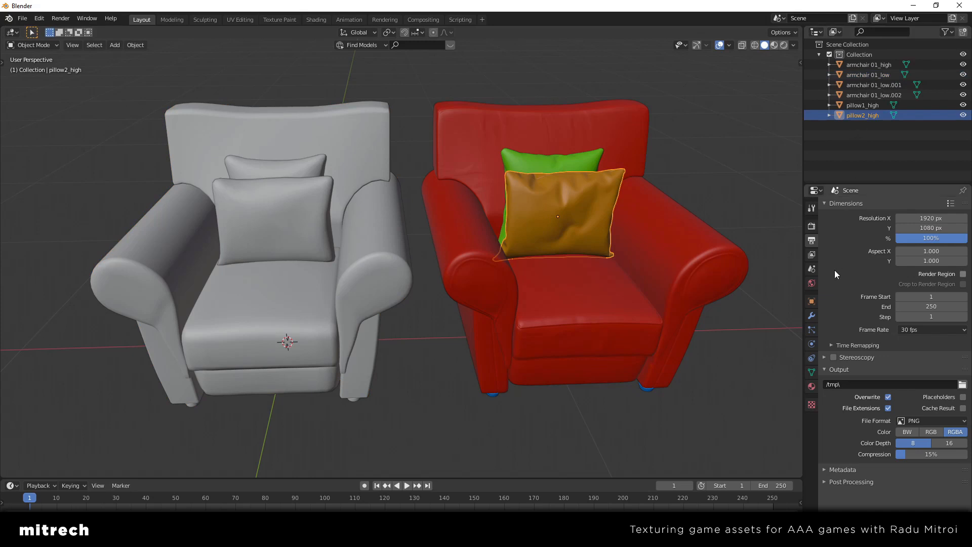
click(811, 301)
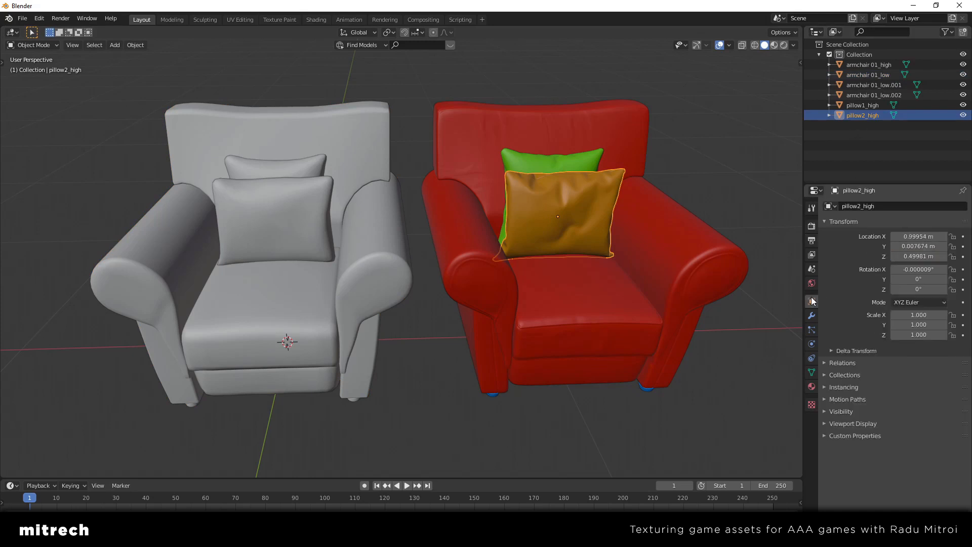
click(885, 206)
key(ctrl+c)
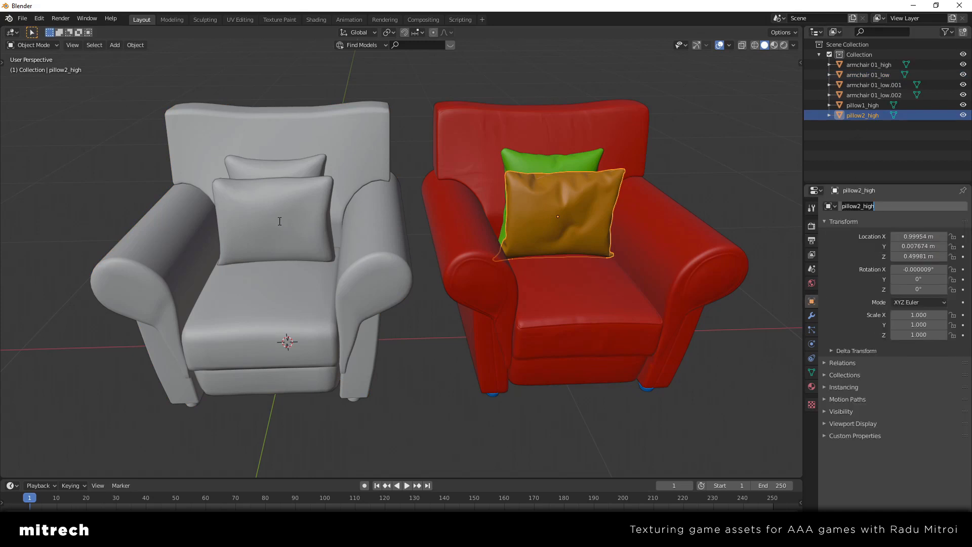
click(279, 221)
middle_drag(280, 221, 356, 277)
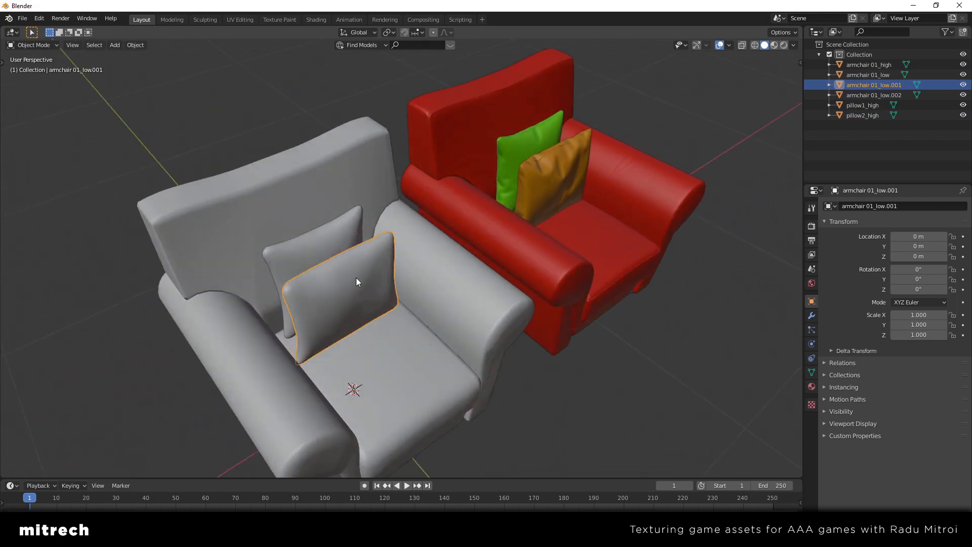
click(936, 206)
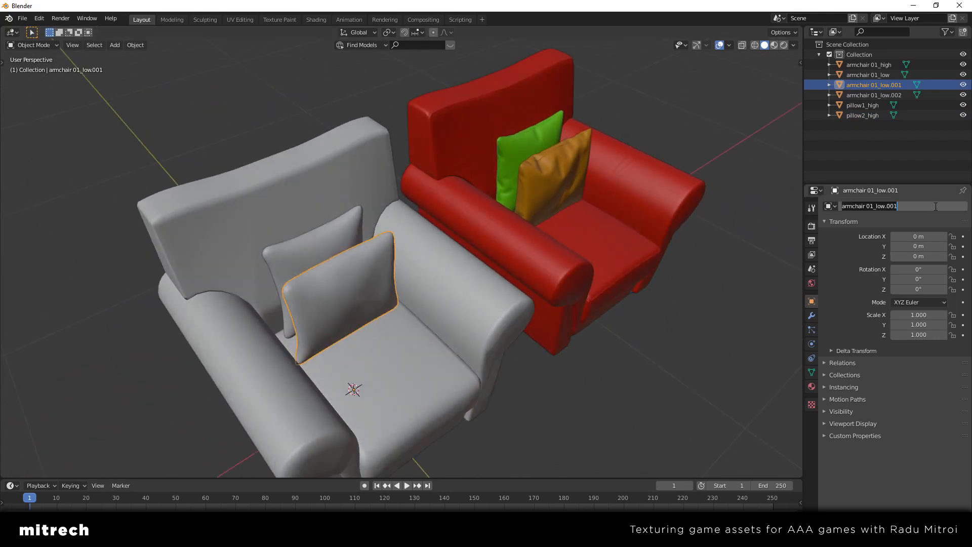
key(ctrl+v)
key(shift+Left)
key(shift+Left)
key(shift+Left)
key(shift+Left)
text(low)
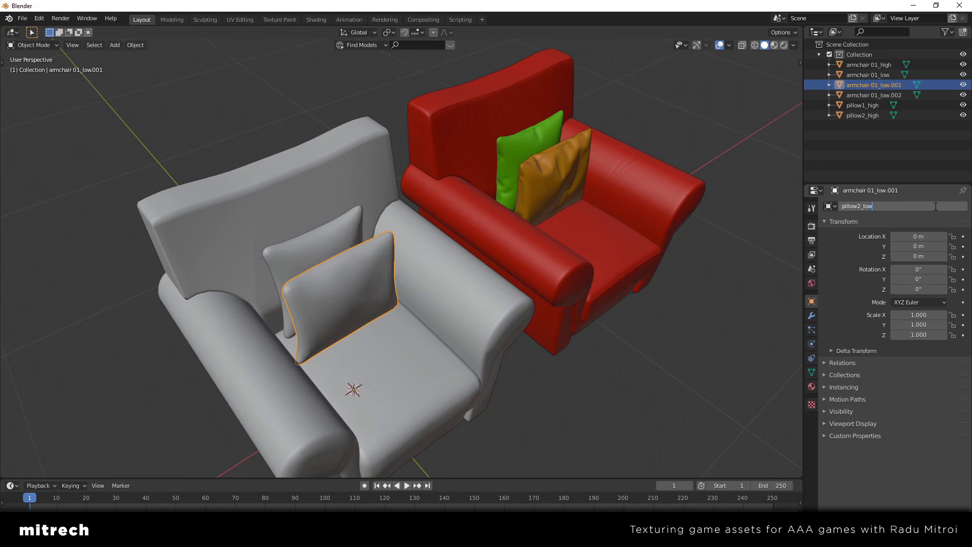
key(Return)
Copy the green high-poly pillow's name to the rear low-poly pillow and rename that pillow as pillow1_low
click(512, 150)
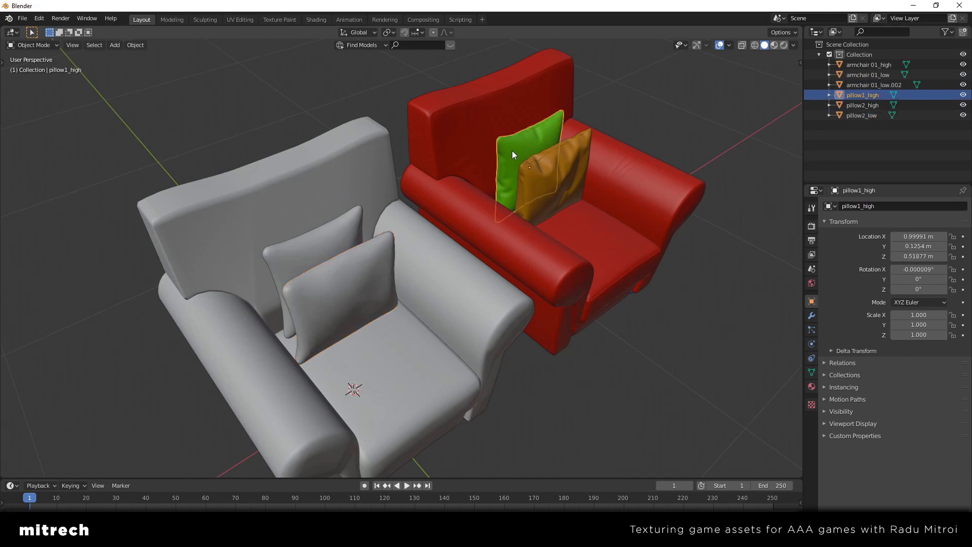
click(898, 205)
key(ctrl+c)
click(323, 248)
click(871, 206)
key(ctrl+v)
key(shift+Left)
key(shift+Left)
key(shift+Left)
key(shift+Left)
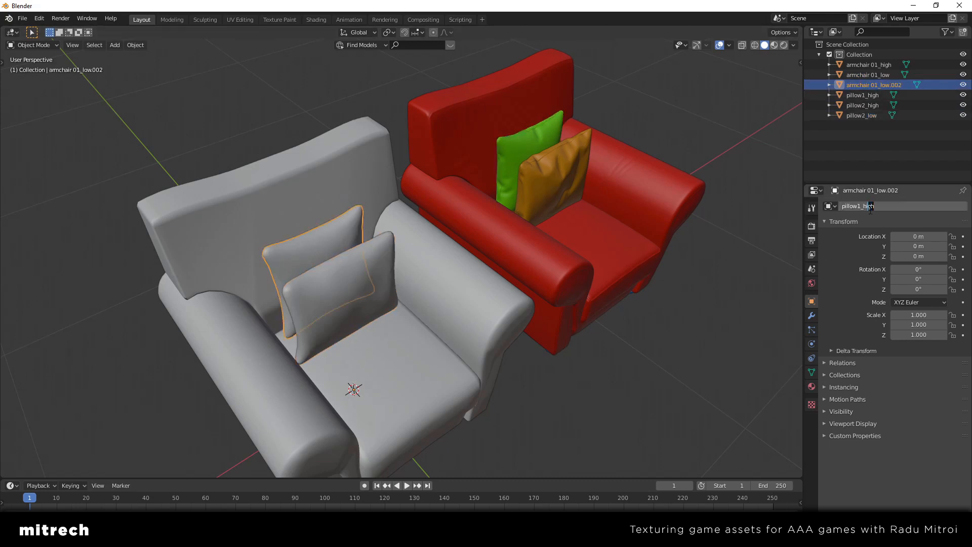
text(low)
key(Return)
Try moving the front low-poly pillow and the orange high-poly pillow, cancelling both moves
click(344, 186)
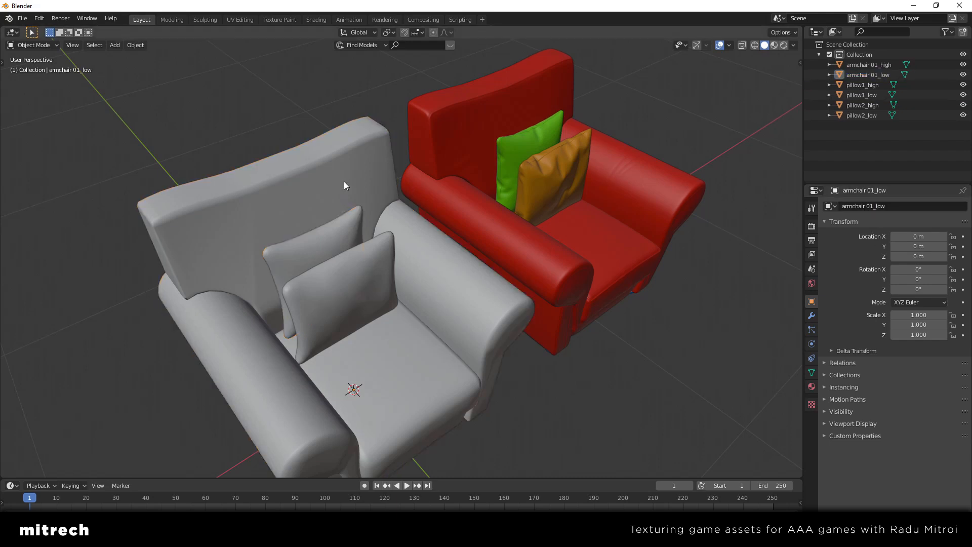
middle_drag(344, 184, 387, 269)
click(386, 269)
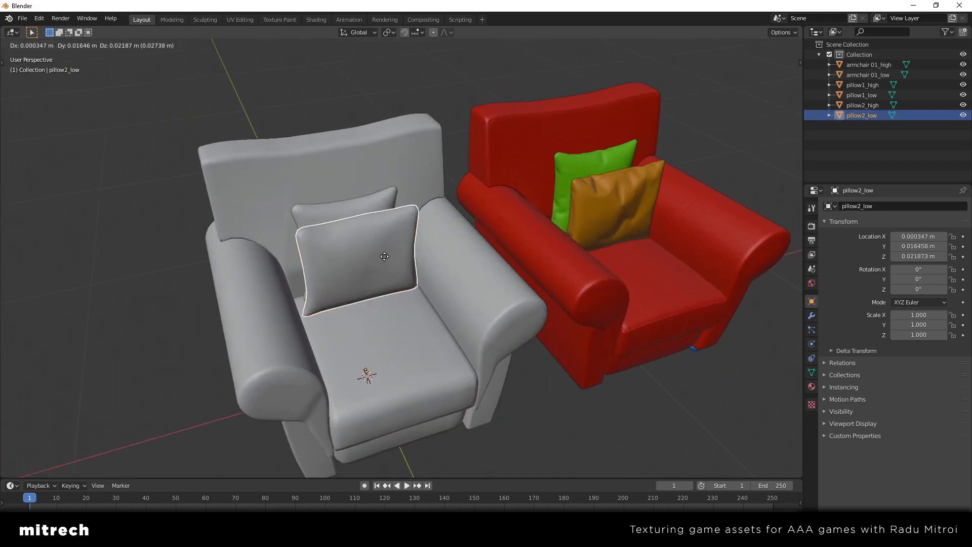
click(636, 216)
key(g)
right_click(600, 198)
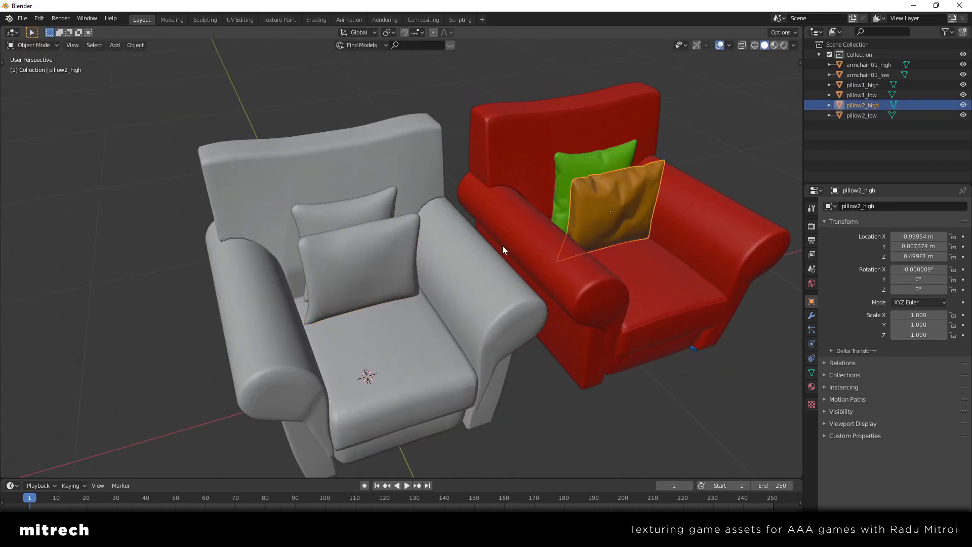
Select the rear low-poly pillow, the green high-poly pillow and the high-poly armchair in turn to compare their names
middle_drag(502, 245, 430, 228)
click(354, 193)
click(579, 181)
middle_drag(605, 258, 489, 321)
click(445, 266)
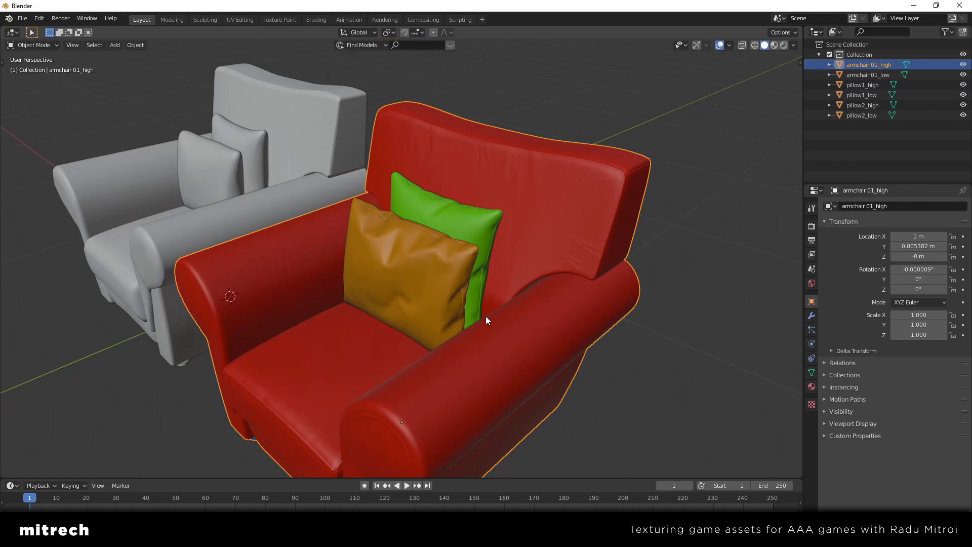
Reselect the high-poly armchair and display its material slots
middle_drag(485, 316, 445, 303)
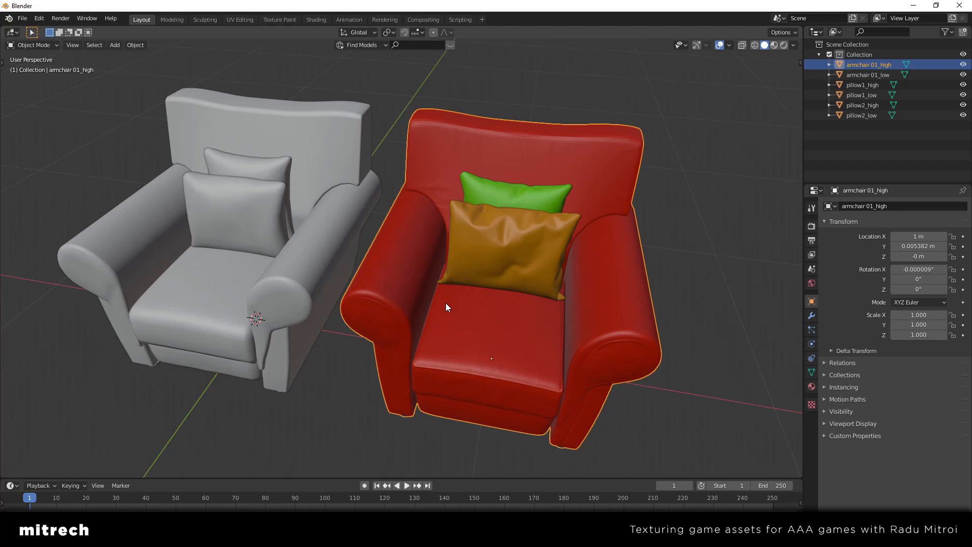
mouse_move(472, 317)
middle_down()
mouse_move(454, 301)
mouse_move(468, 311)
middle_up()
middle_drag(379, 315, 472, 294)
key(alt+a)
click(473, 295)
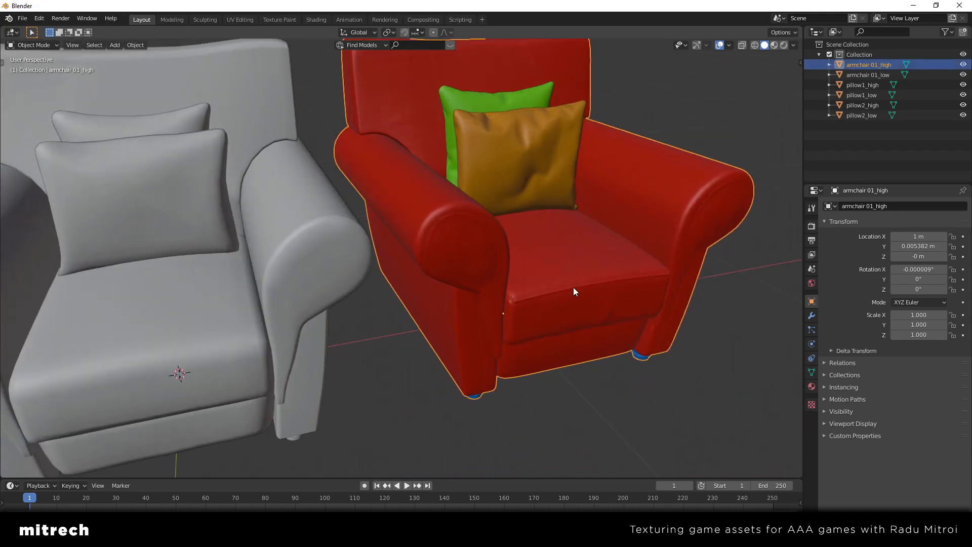
middle_drag(574, 288, 551, 318)
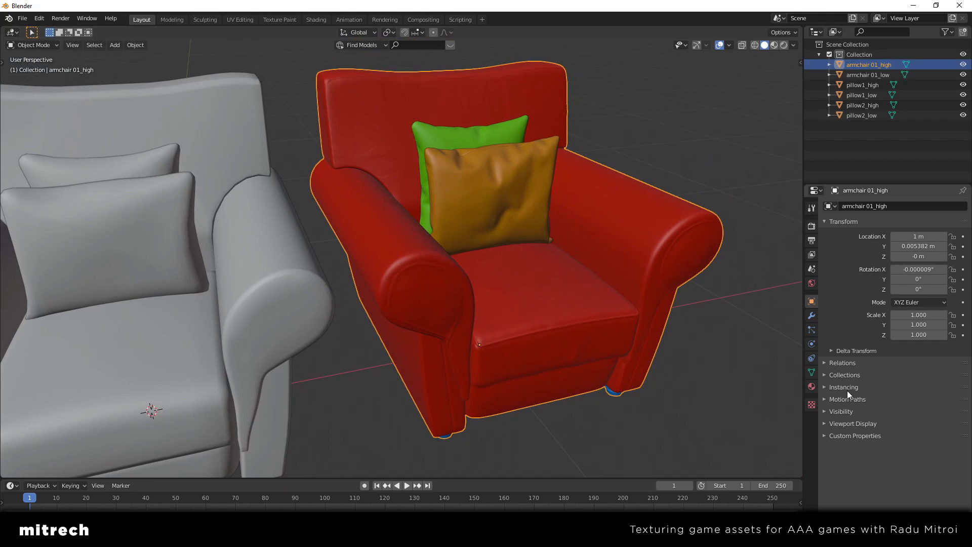
click(812, 387)
key(shift+s)
click(597, 299)
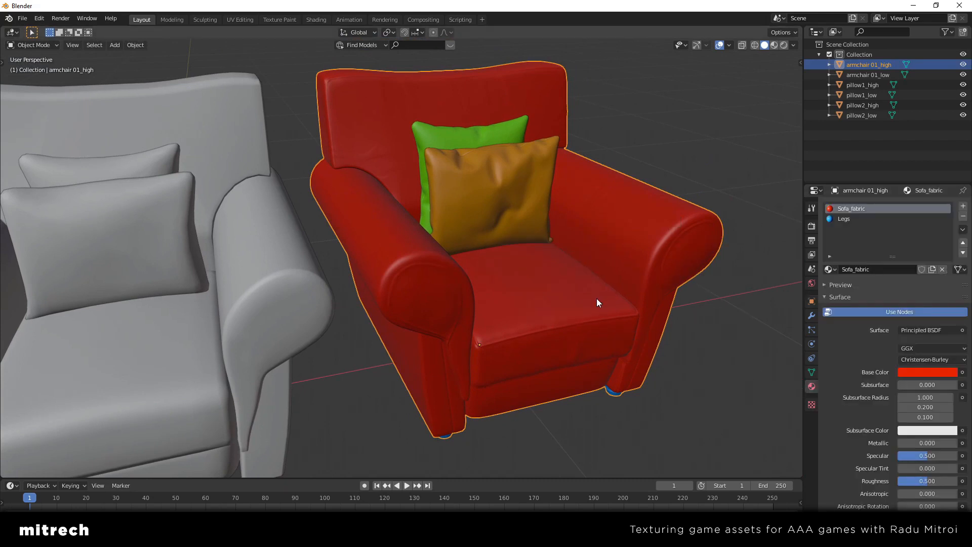
key(shift+s)
click(582, 324)
Select the low-poly armchair and the high-poly armchair in turn to compare their assigned materials
scroll(437, 291, down, 2)
shift+middle_drag(445, 293, 471, 280)
click(472, 282)
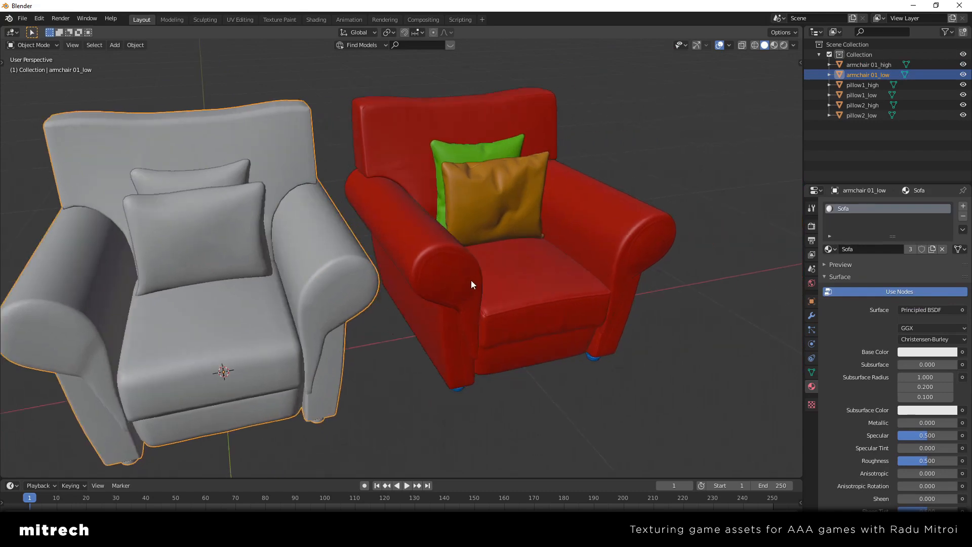
click(542, 283)
scroll(542, 284, up, 2)
middle_drag(541, 284, 443, 311)
scroll(437, 284, down, 3)
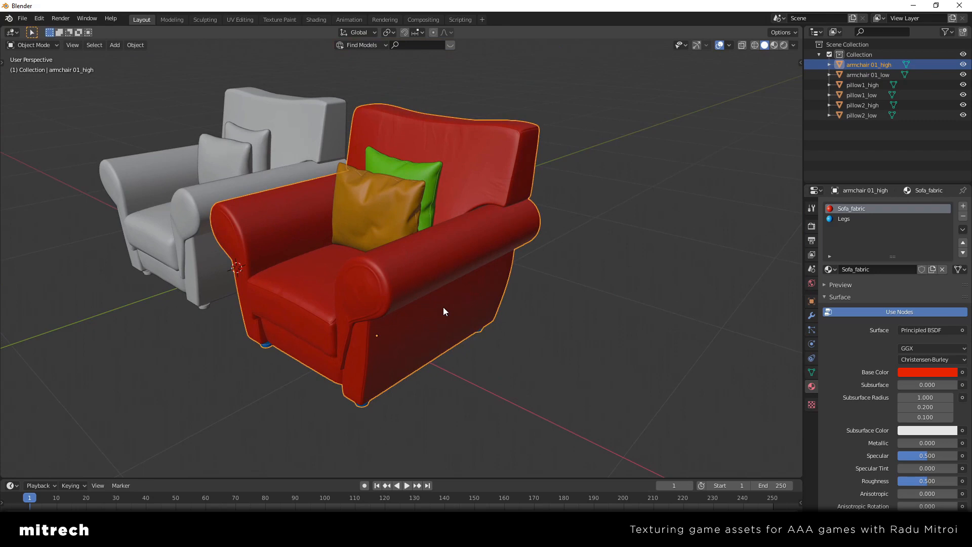
scroll(444, 311, up, 1)
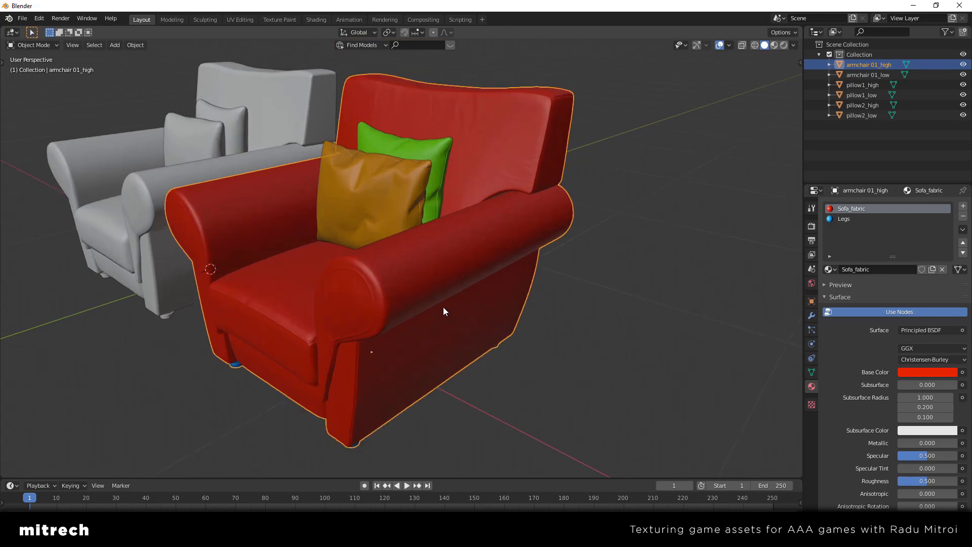
Display the high-poly armchair's Legs material and examine the feet that use it
middle_drag(444, 311, 464, 308)
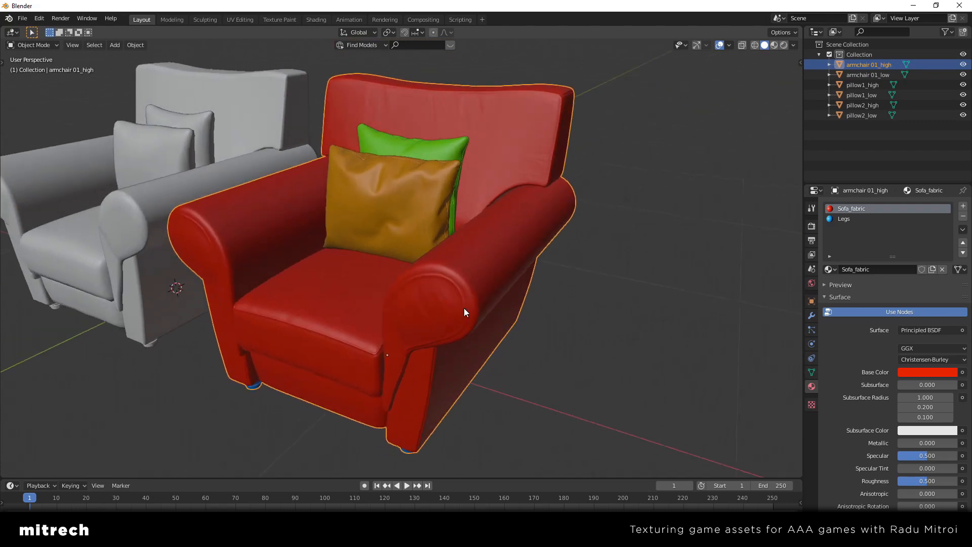
middle_drag(614, 212, 519, 167)
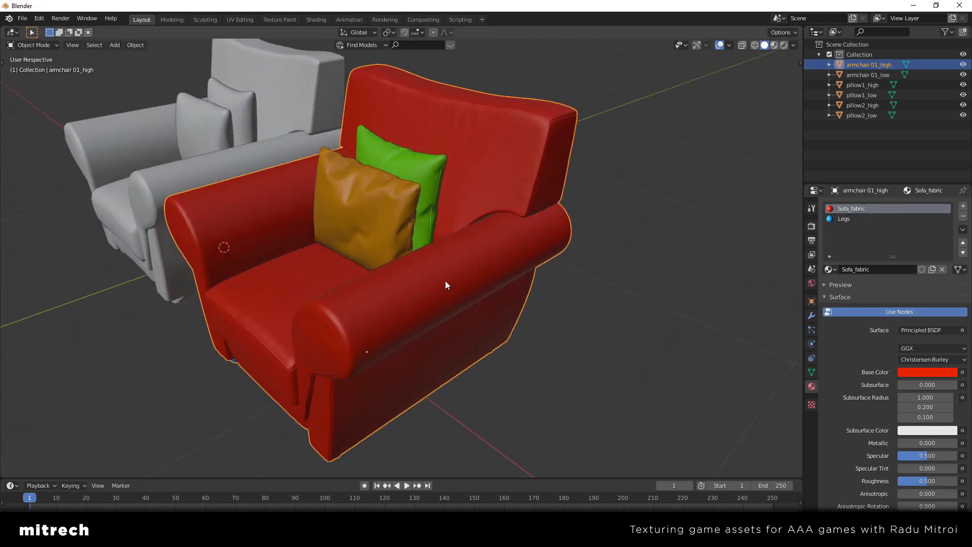
middle_drag(445, 284, 311, 113)
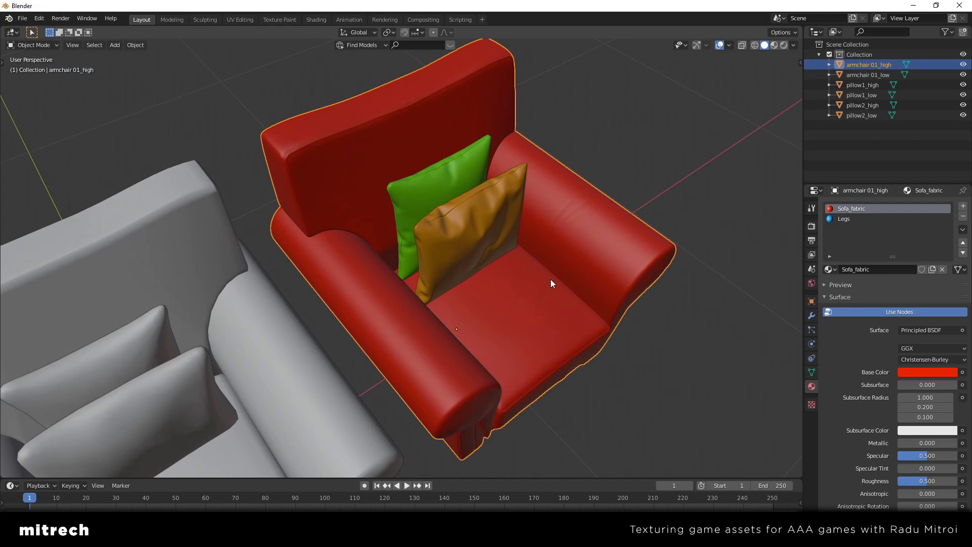
middle_drag(550, 279, 448, 280)
click(848, 218)
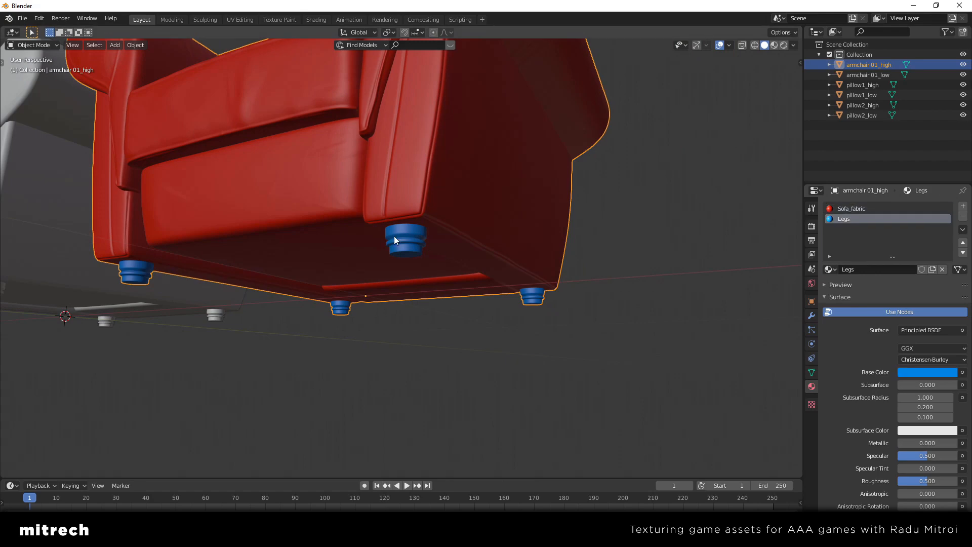
middle_drag(394, 236, 406, 213)
middle_drag(477, 310, 479, 270)
Select the green pillow, orange pillow and high-poly armchair in turn to check their materials, leaving everything deselected
click(456, 236)
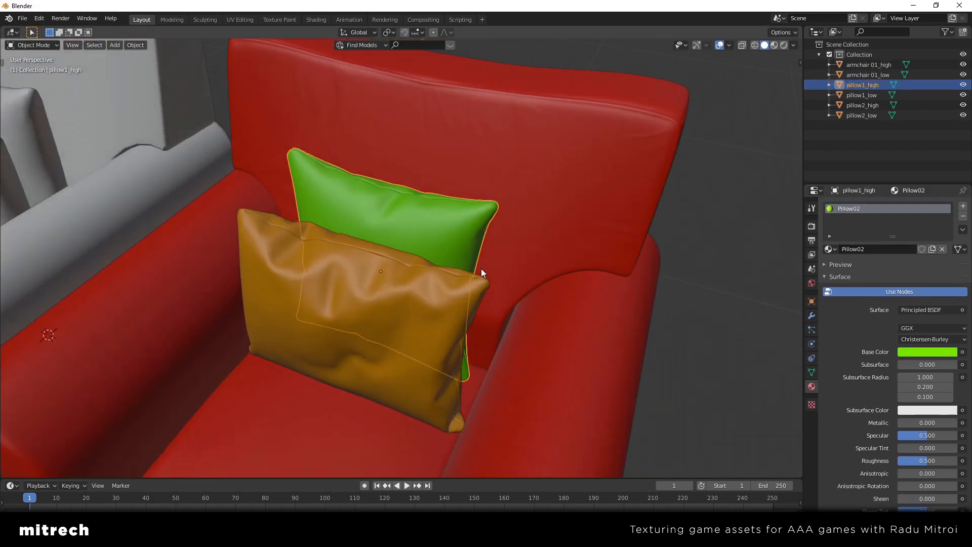
click(389, 299)
middle_drag(389, 298, 468, 284)
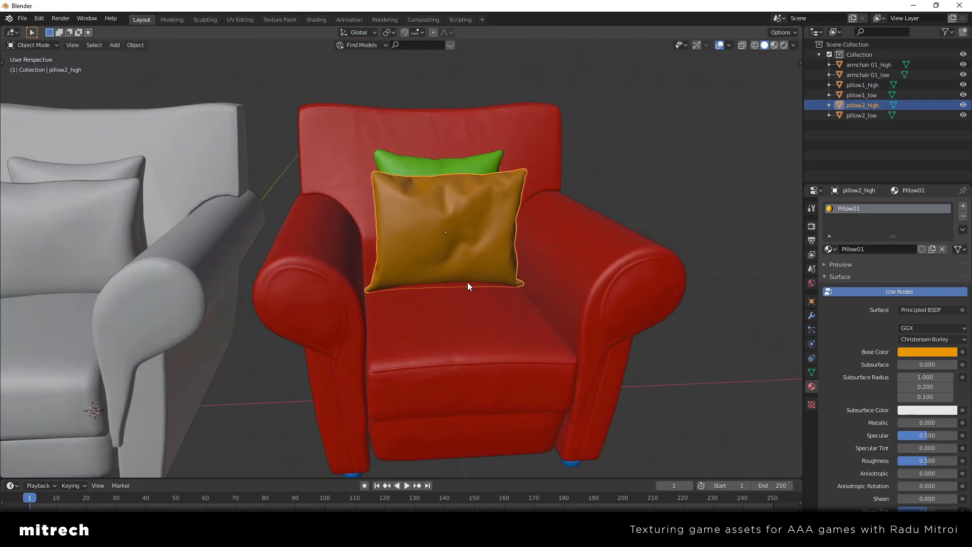
click(496, 316)
middle_drag(497, 316, 515, 330)
key(alt+a)
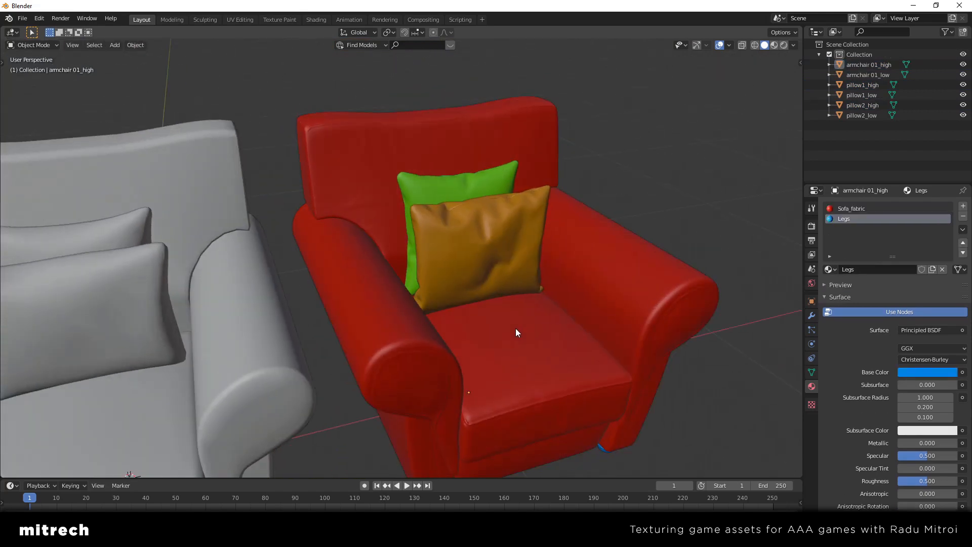
scroll(515, 332, down, 2)
middle_drag(516, 331, 524, 310)
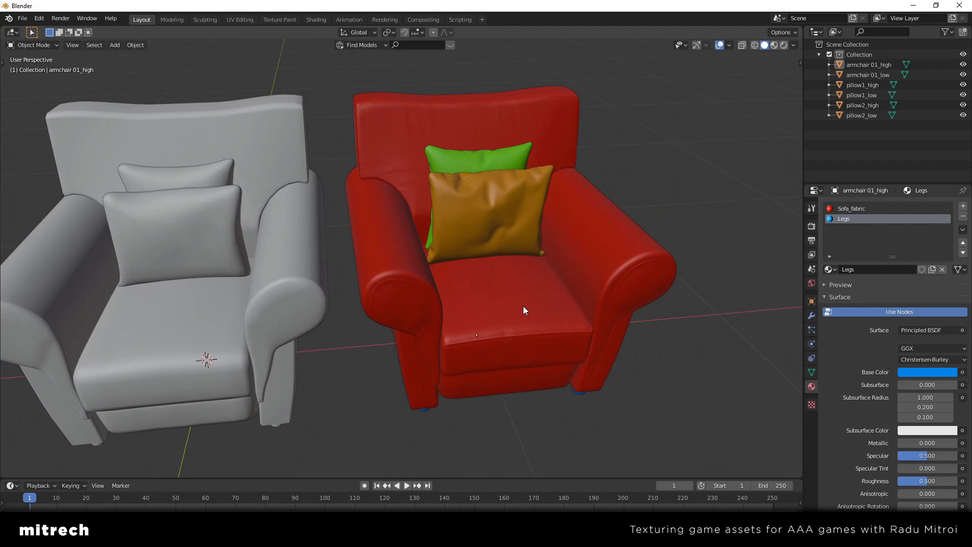
mouse_move(524, 307)
middle_down()
mouse_move(502, 302)
mouse_move(540, 308)
middle_up()
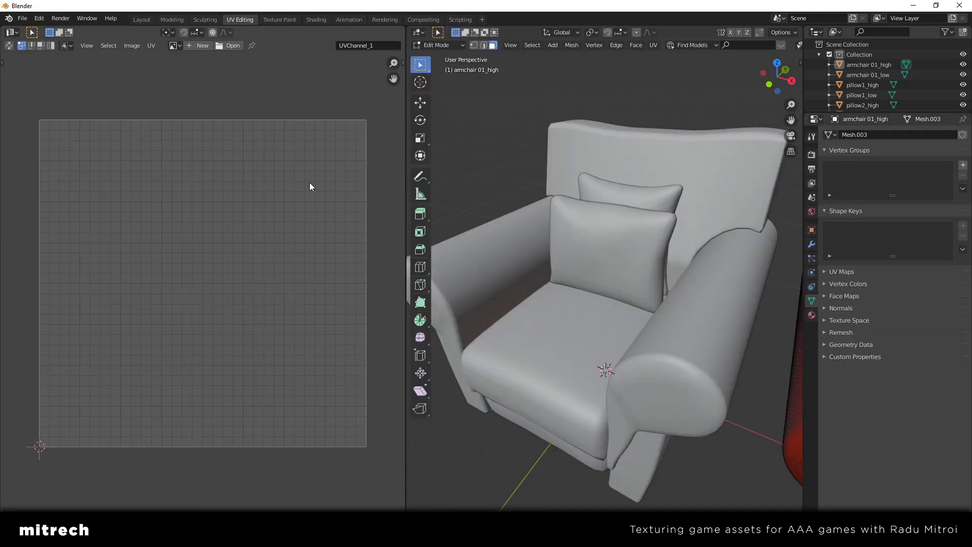
Display the low-poly armchair's complete UV layout for inspection, returning to Object Mode when done
key(Tab)
click(593, 229)
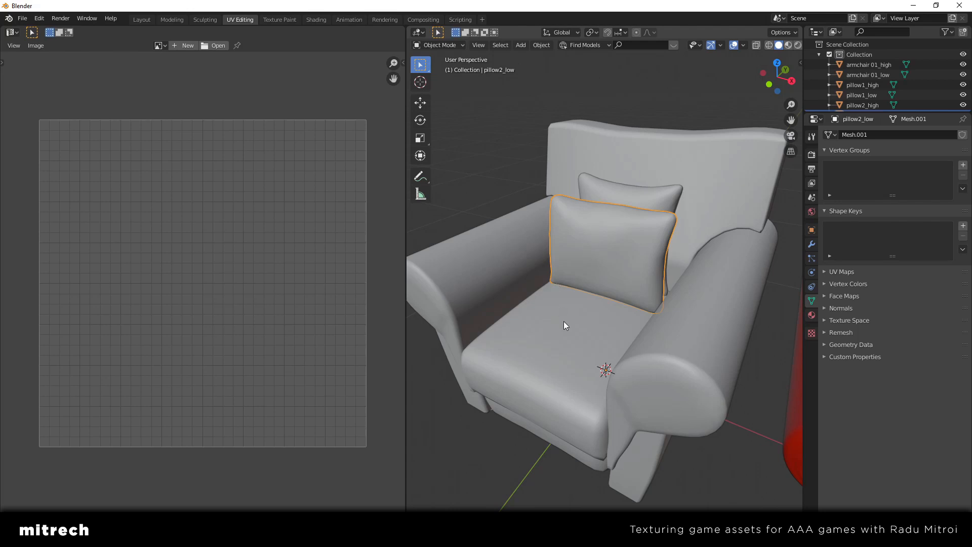
click(564, 324)
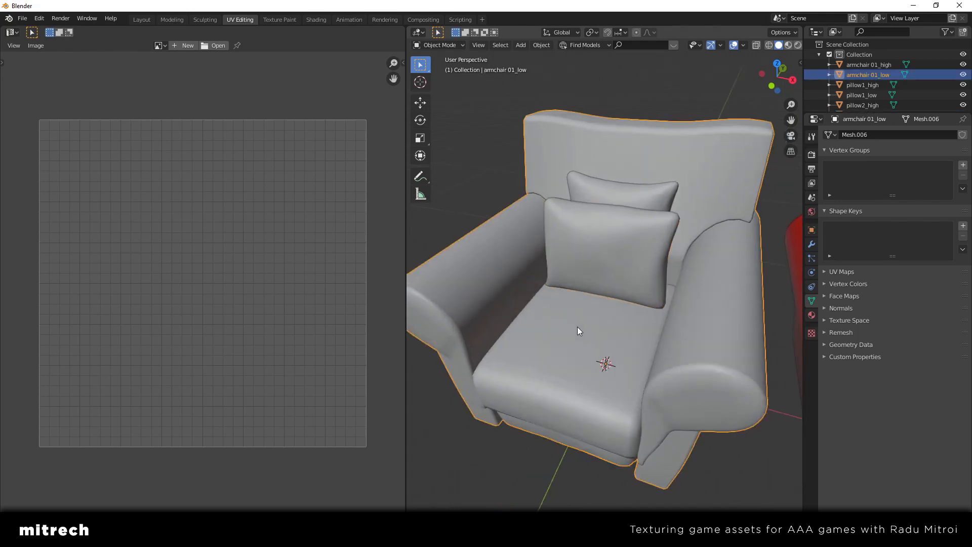
key(Tab)
key(a)
key(Tab)
key(Tab)
scroll(363, 290, down, 1)
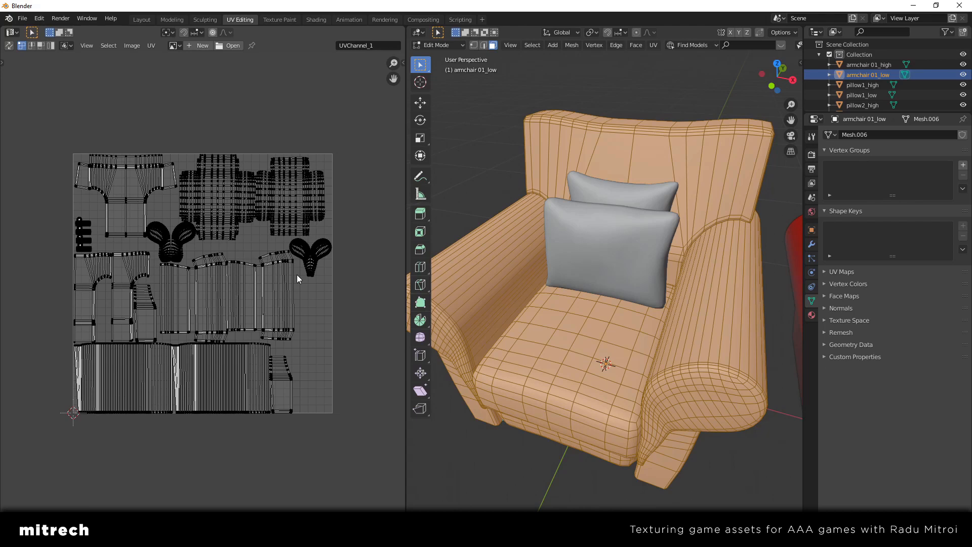
key(Tab)
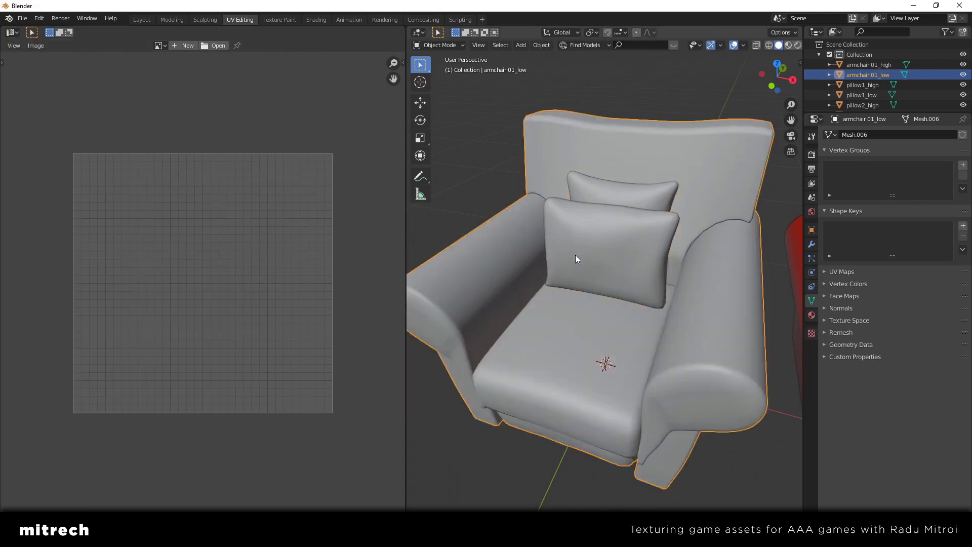
Return to the Layout workspace, clear the selection and examine the high-poly armchair's blue feet beside the low-poly model
click(142, 19)
scroll(334, 248, down, 1)
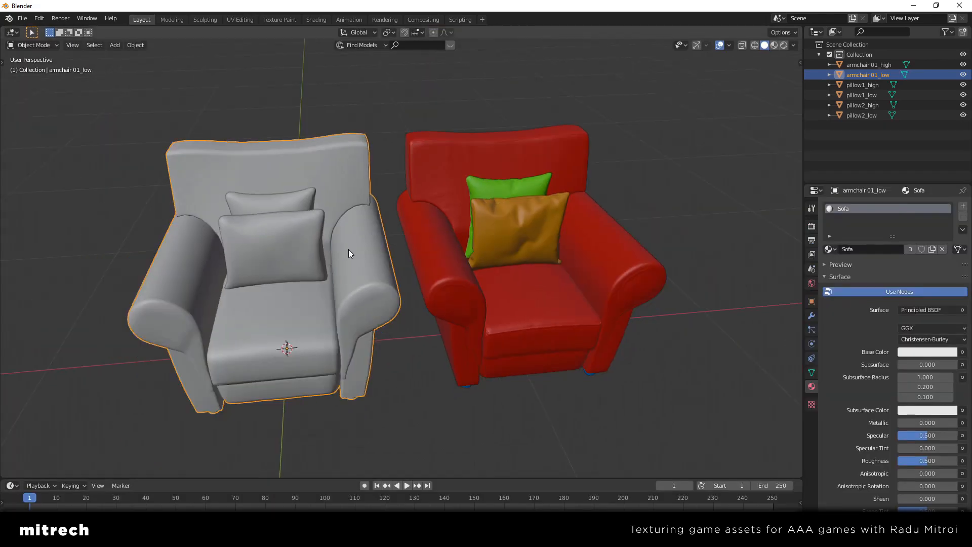
middle_drag(348, 249, 373, 253)
key(alt+a)
scroll(442, 278, up, 1)
middle_drag(443, 277, 439, 347)
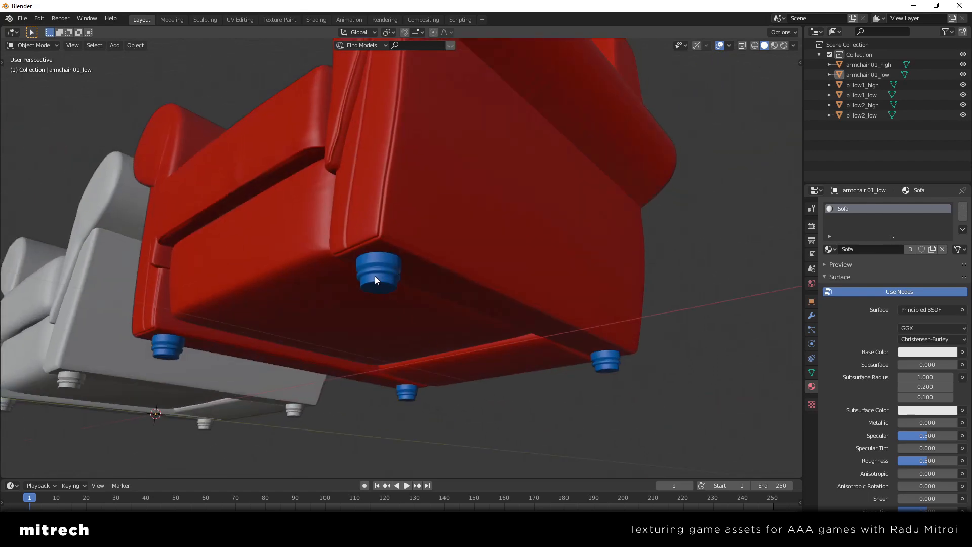
middle_drag(375, 275, 396, 294)
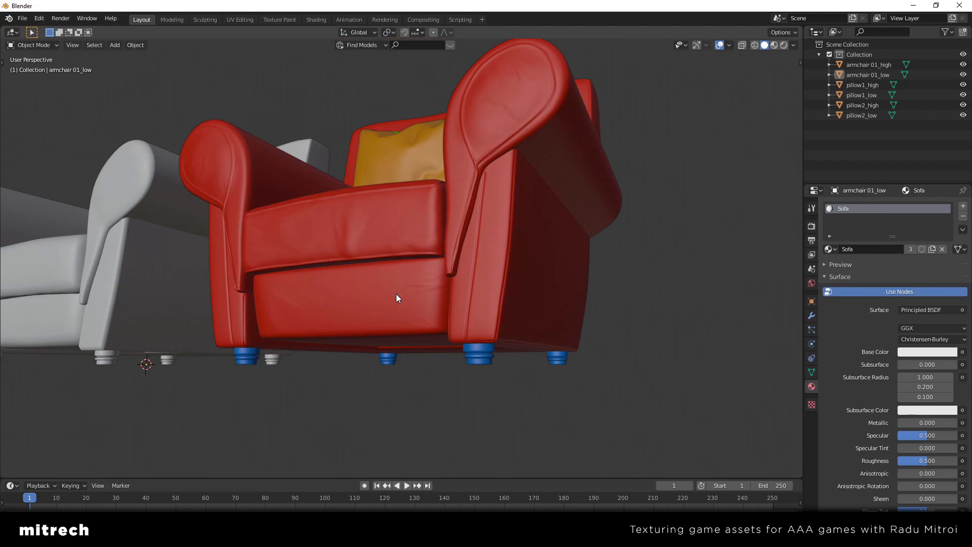
click(414, 261)
middle_drag(415, 260, 442, 302)
click(442, 302)
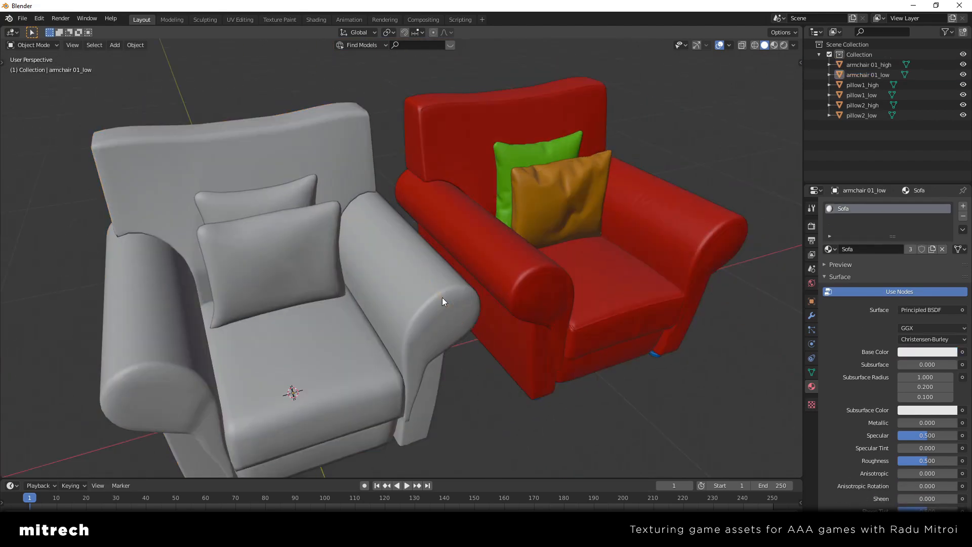
scroll(442, 302, down, 4)
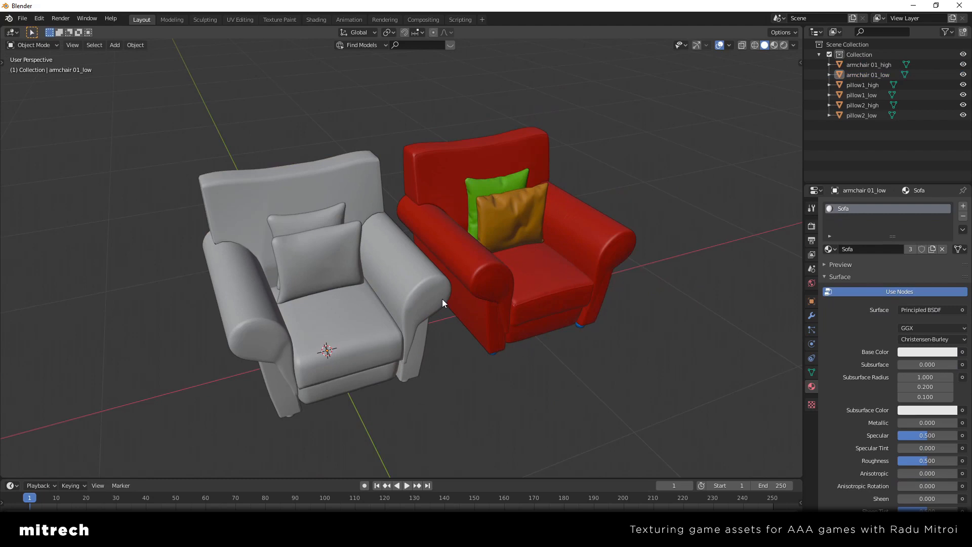
middle_drag(408, 306, 428, 328)
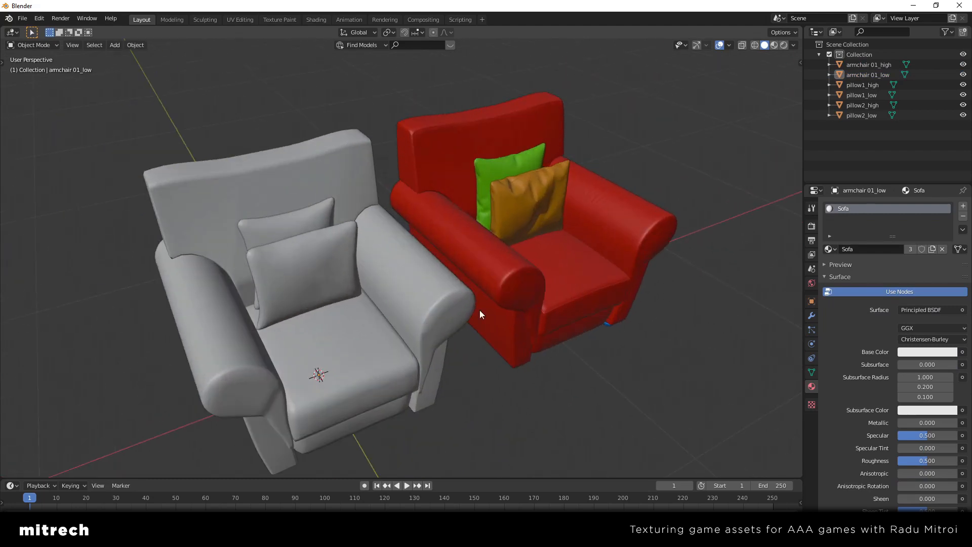
Select the high-poly armchair and the green pillow in turn to review their material slots, leaving nothing selected
click(542, 299)
scroll(542, 298, up, 4)
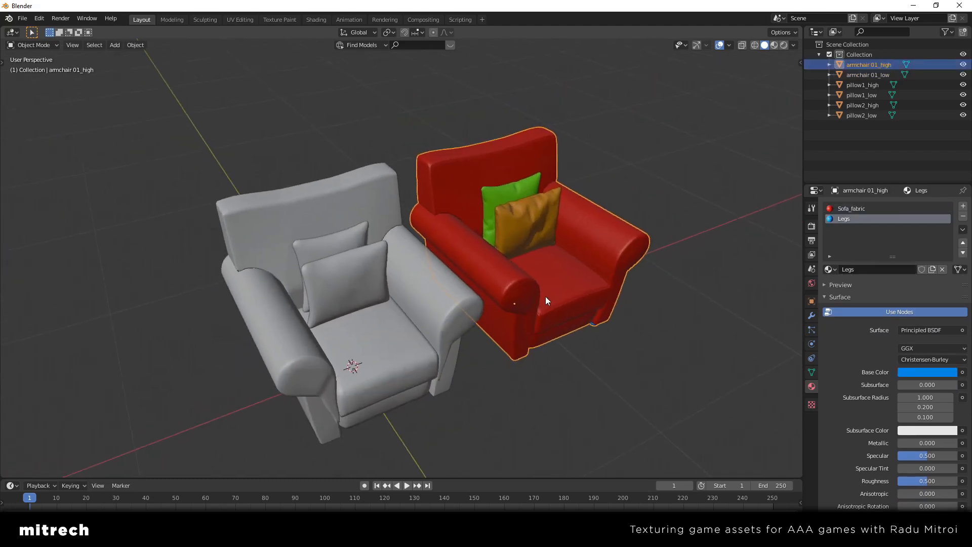
click(554, 221)
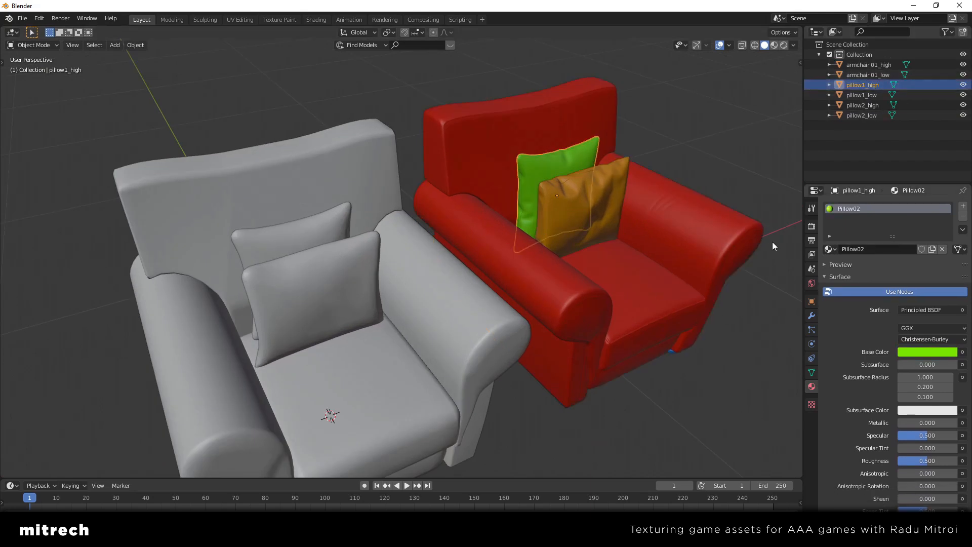
click(616, 315)
click(517, 387)
scroll(486, 341, down, 3)
middle_drag(486, 341, 471, 304)
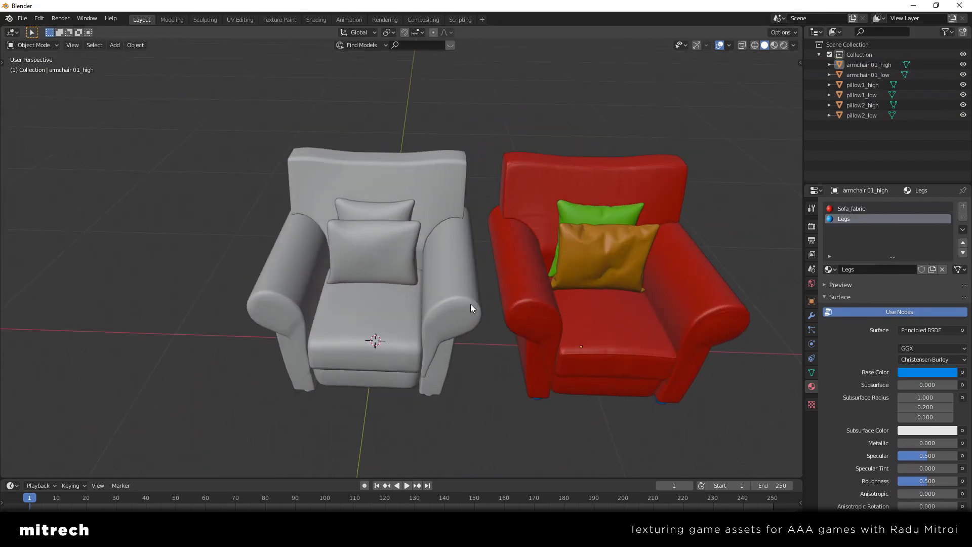
Select the low-poly armchair with both its pillows and start an FBX export into the TUTORIAL folder
middle_drag(408, 293, 495, 302)
shift+click(394, 218)
shift+click(415, 255)
click(442, 235)
shift+click(431, 198)
shift+click(458, 178)
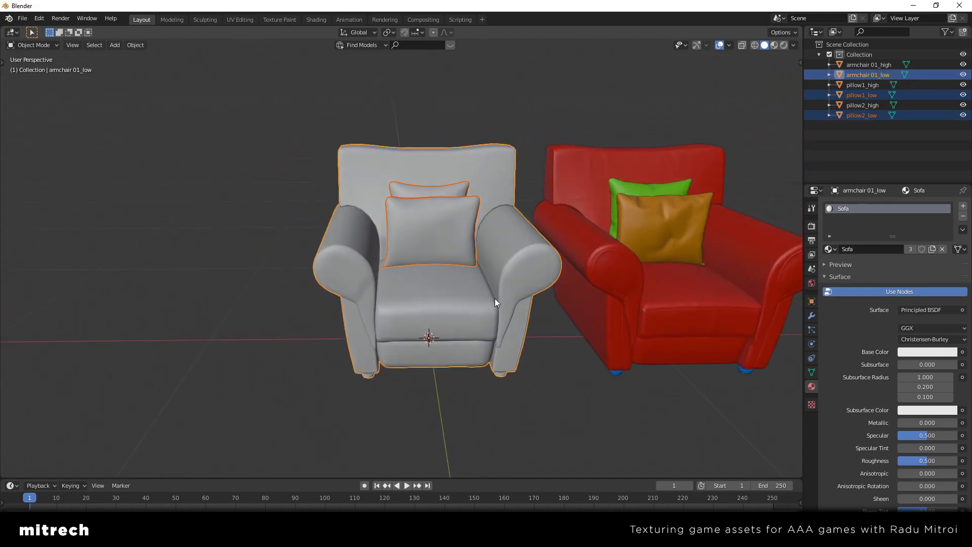
click(22, 19)
mouse_move(65, 191)
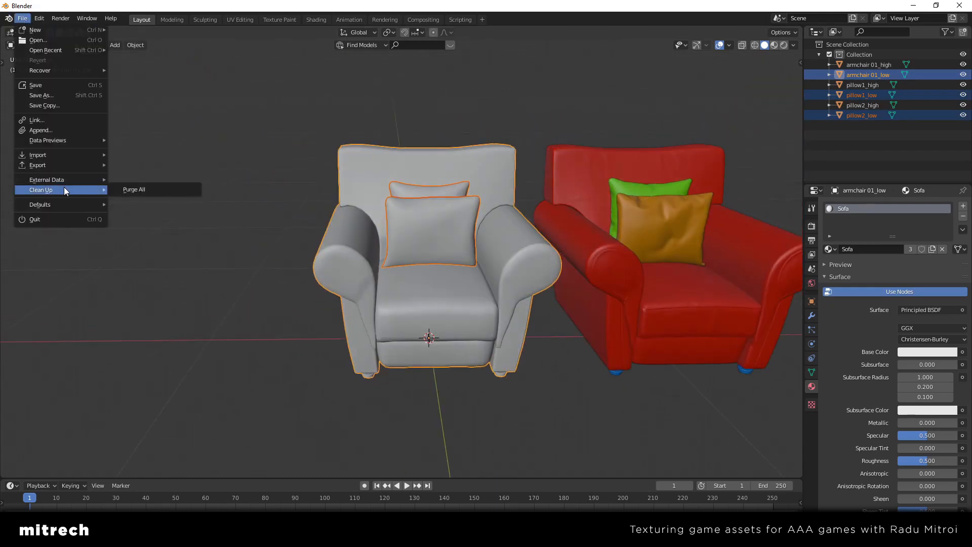
mouse_move(55, 165)
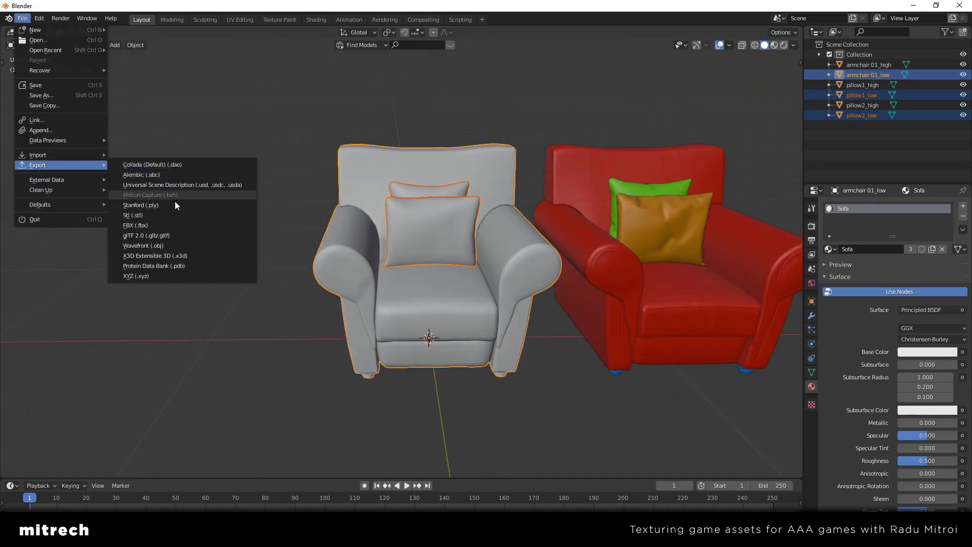
click(152, 225)
click(283, 308)
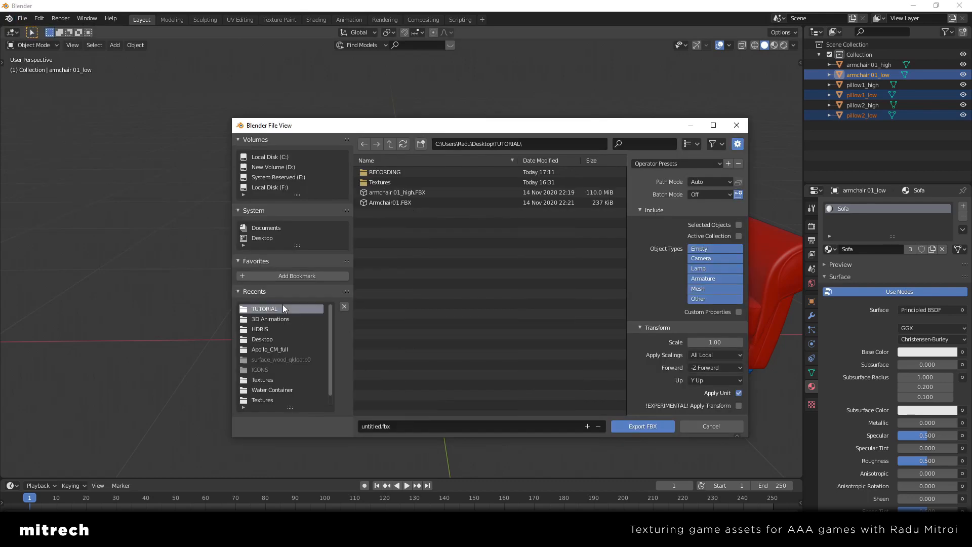
Name the export Armchair_LOW, limit it to selected objects and export the FBX file
click(417, 426)
text(A)
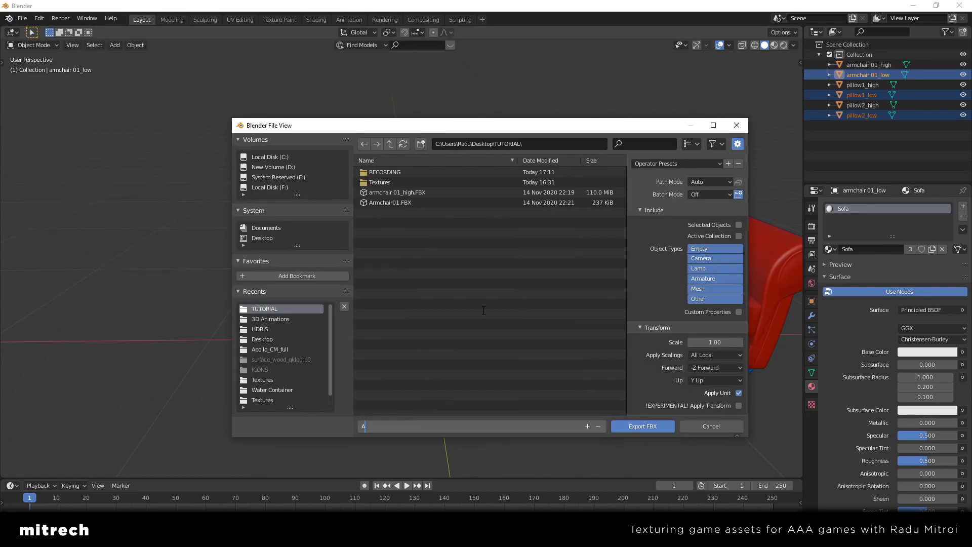
text(rmchair_LOW)
key(Return)
click(702, 226)
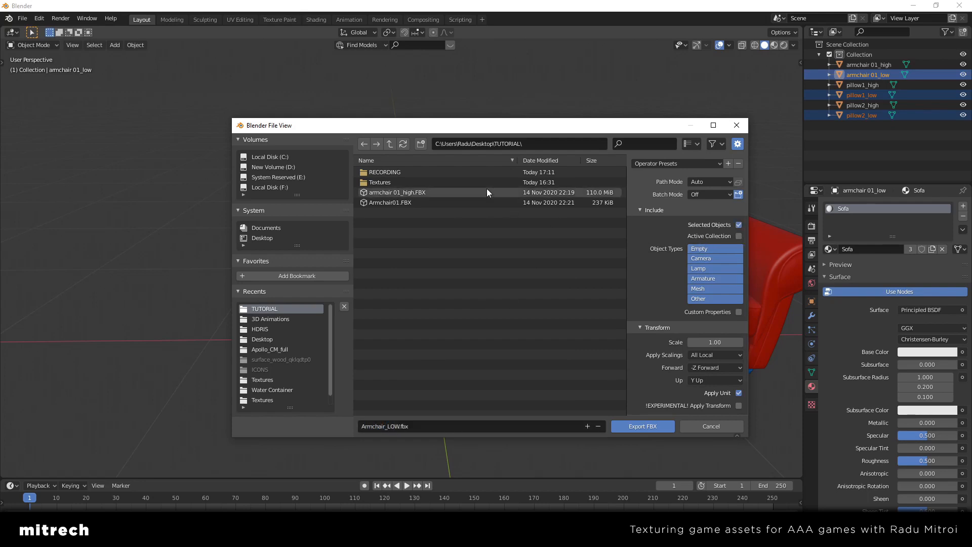
drag(447, 129, 436, 118)
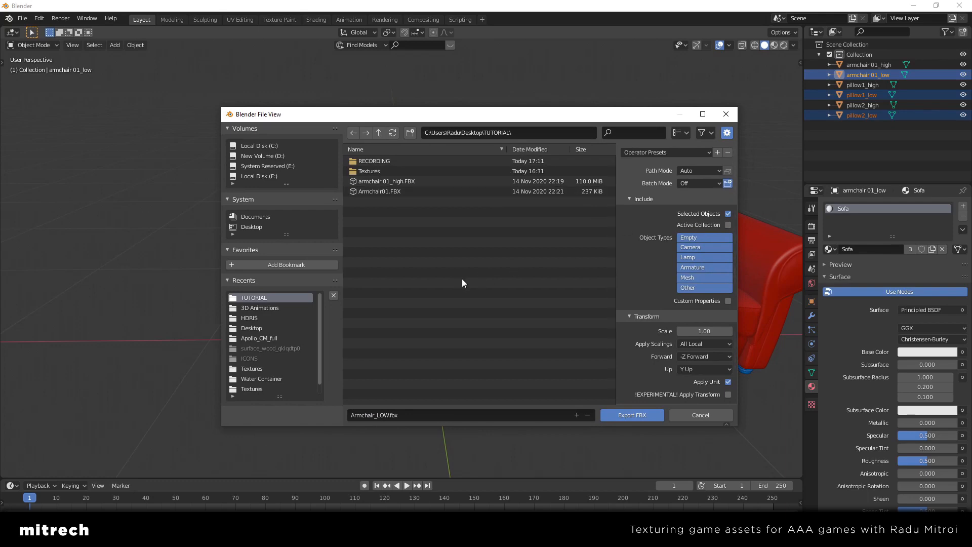
click(632, 414)
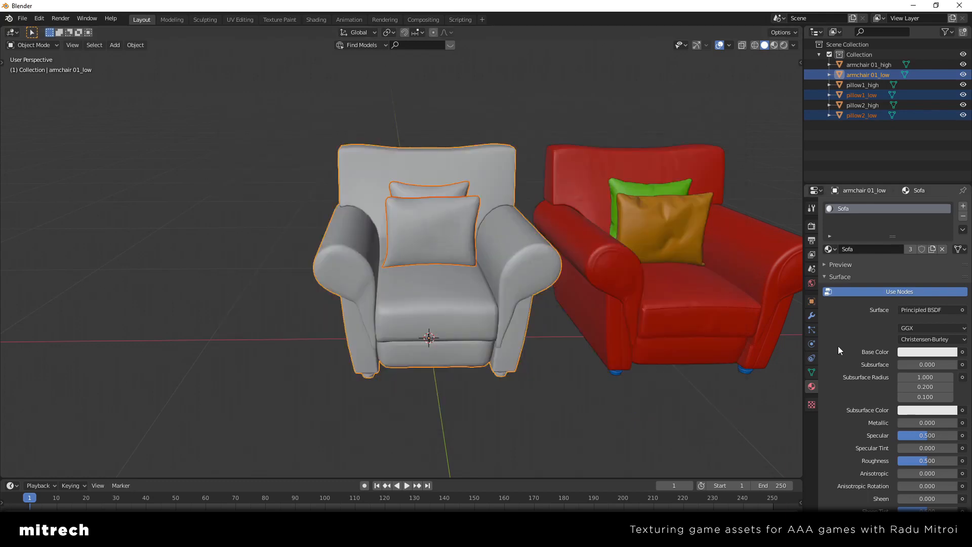
Move the low-poly armchair and its two pillows along the X axis, away from the high-poly armchair
middle_drag(527, 348, 290, 292)
key(alt+a)
click(248, 187)
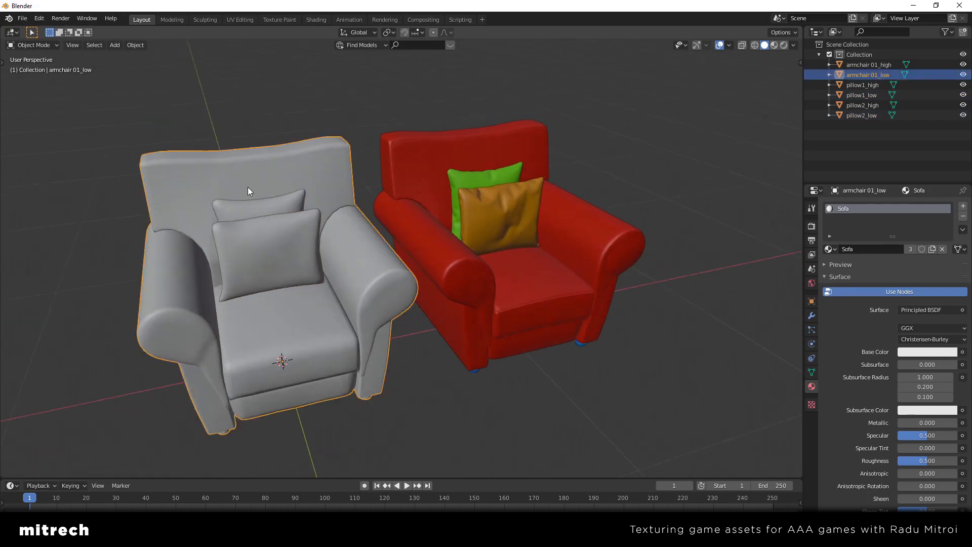
shift+middle_drag(248, 187, 445, 223)
middle_drag(445, 223, 415, 221)
shift+click(456, 220)
shift+click(464, 284)
scroll(463, 284, down, 4)
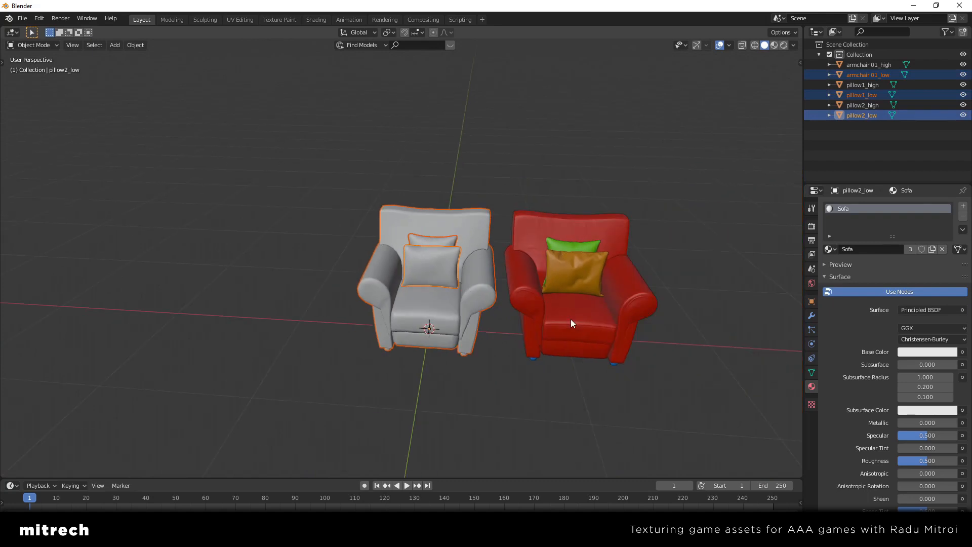
key(g)
key(x)
click(319, 283)
click(319, 283)
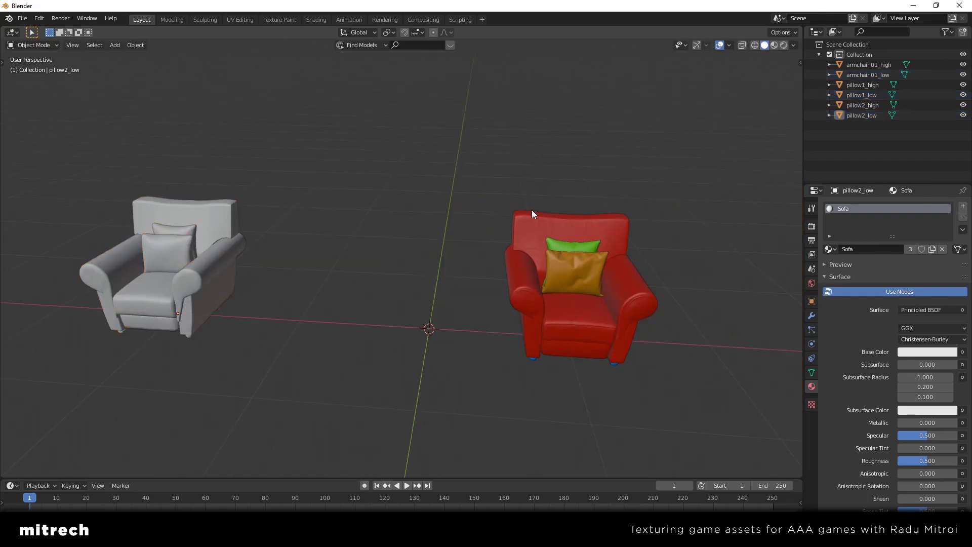
Move the high-poly armchair together with its green and orange pillows -1 m along the global X axis
click(561, 237)
click(576, 267)
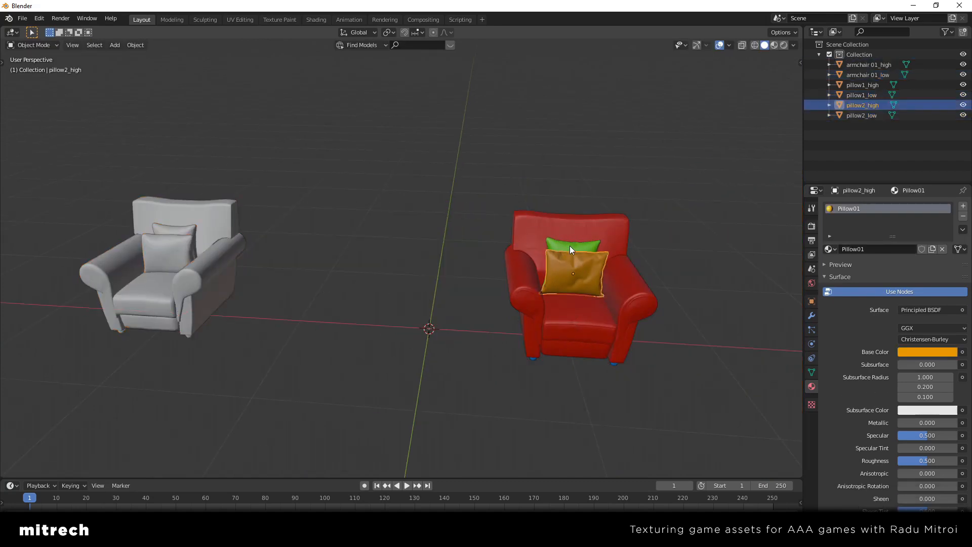
shift+click(571, 246)
shift+click(606, 276)
middle_drag(650, 301, 689, 299)
key(g)
key(x)
click(569, 288)
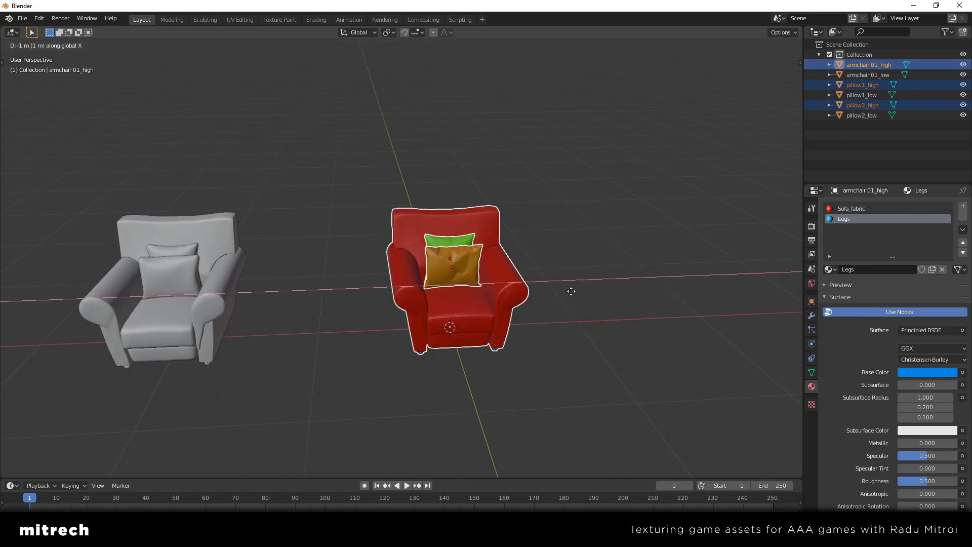
Examine the low-poly and high-poly armchairs with their pillows side by side, selecting individual meshes to compare them
scroll(512, 337, up, 1)
shift+middle_drag(414, 339, 571, 338)
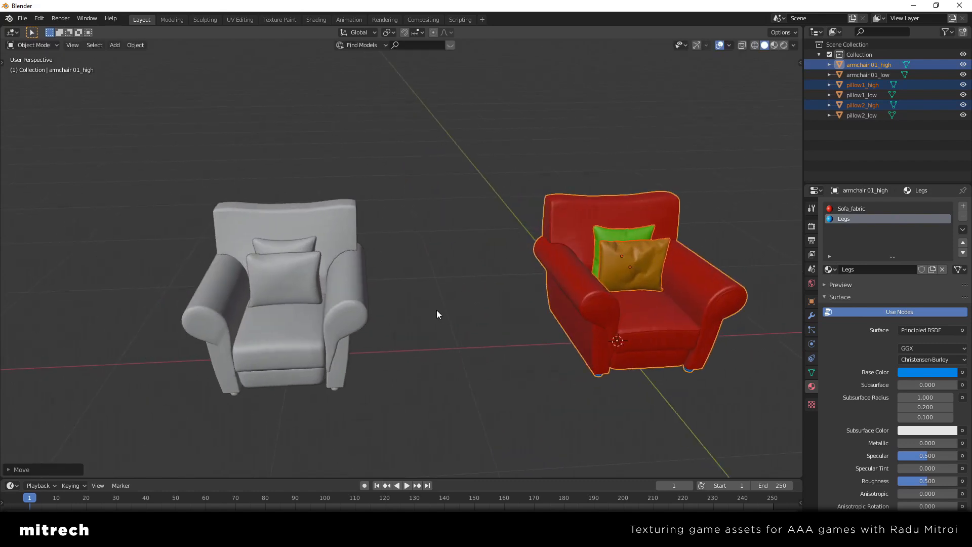
click(424, 304)
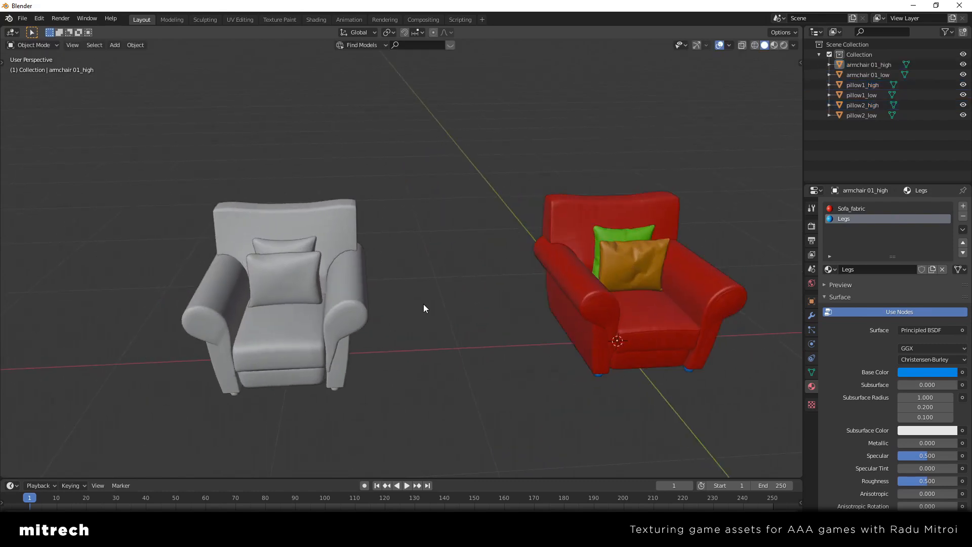
middle_drag(380, 276, 393, 269)
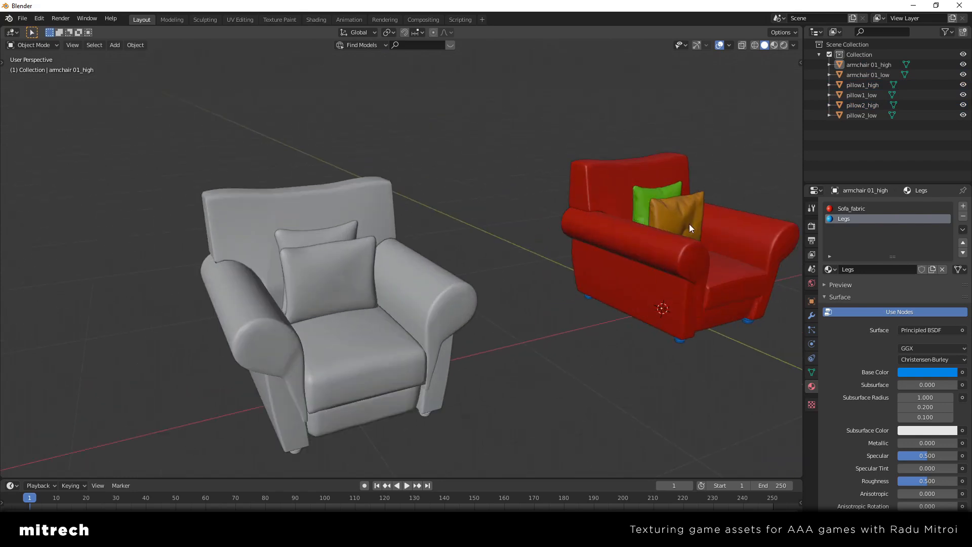
shift+middle_drag(691, 228, 641, 217)
click(594, 172)
shift+click(594, 203)
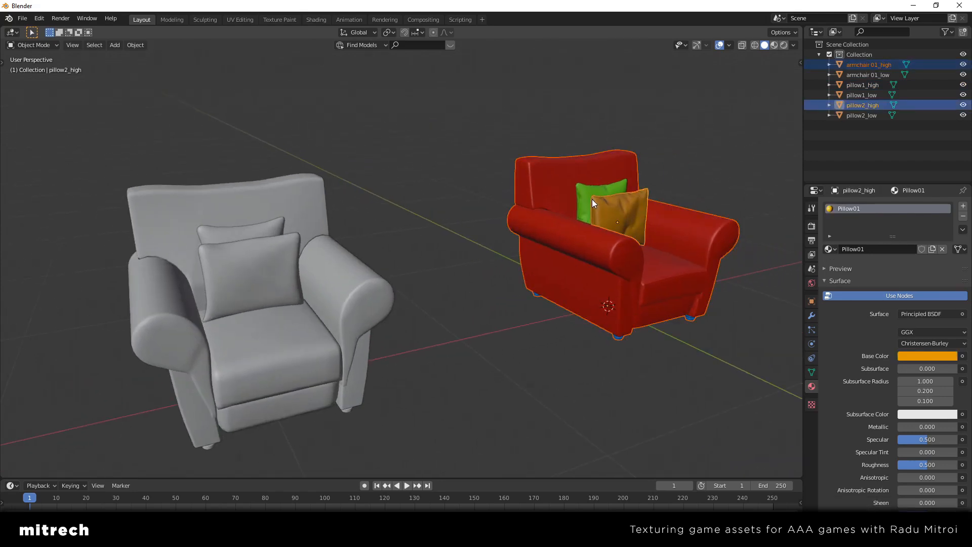
shift+click(592, 201)
click(435, 240)
click(231, 208)
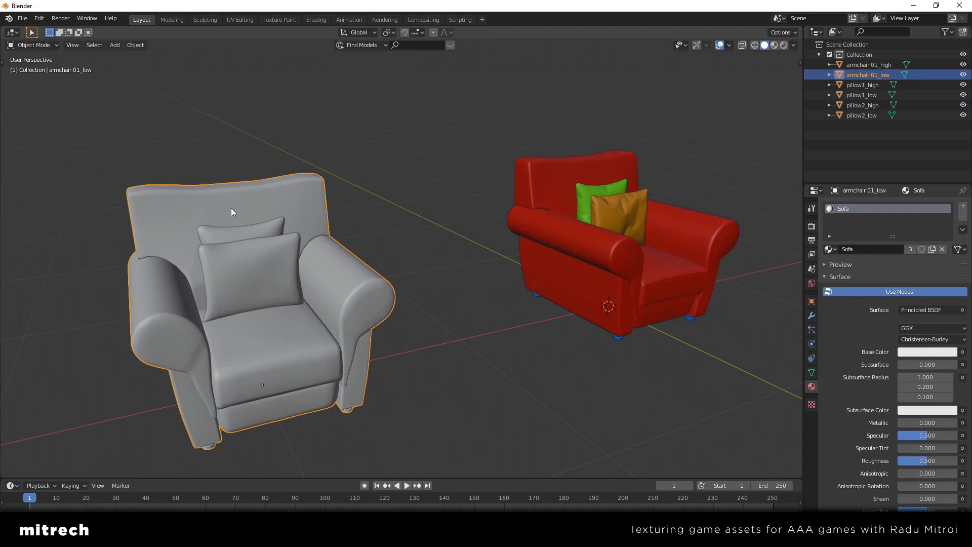
middle_drag(369, 266, 363, 270)
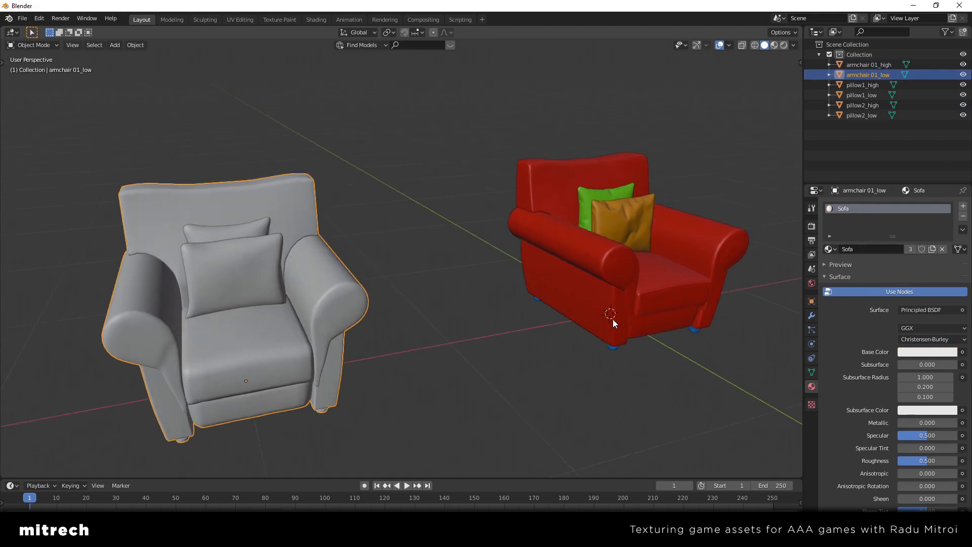
Select the high-poly armchair together with its green and orange pillows and bring up the file export commands
middle_drag(613, 318, 478, 303)
click(494, 191)
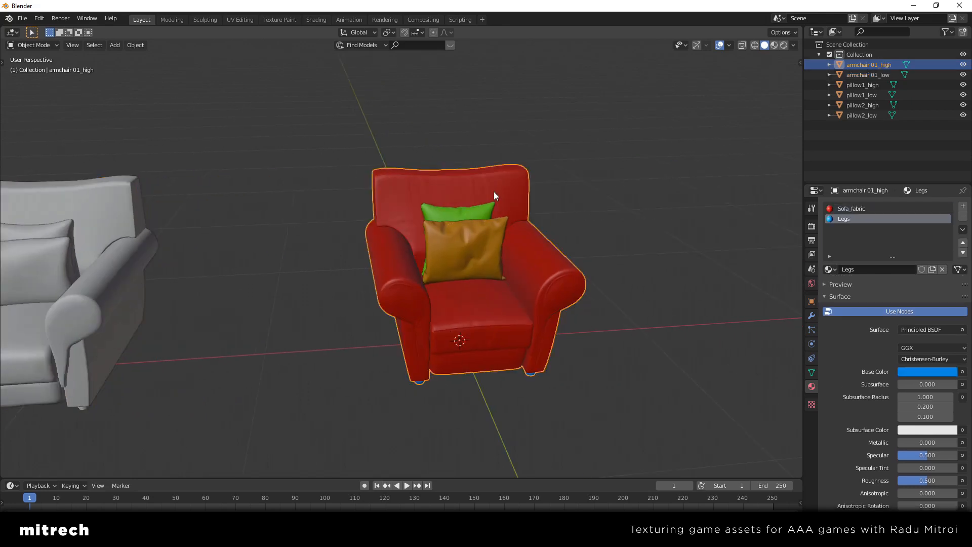
click(476, 233)
shift+click(472, 210)
shift+click(465, 190)
middle_drag(438, 260, 462, 260)
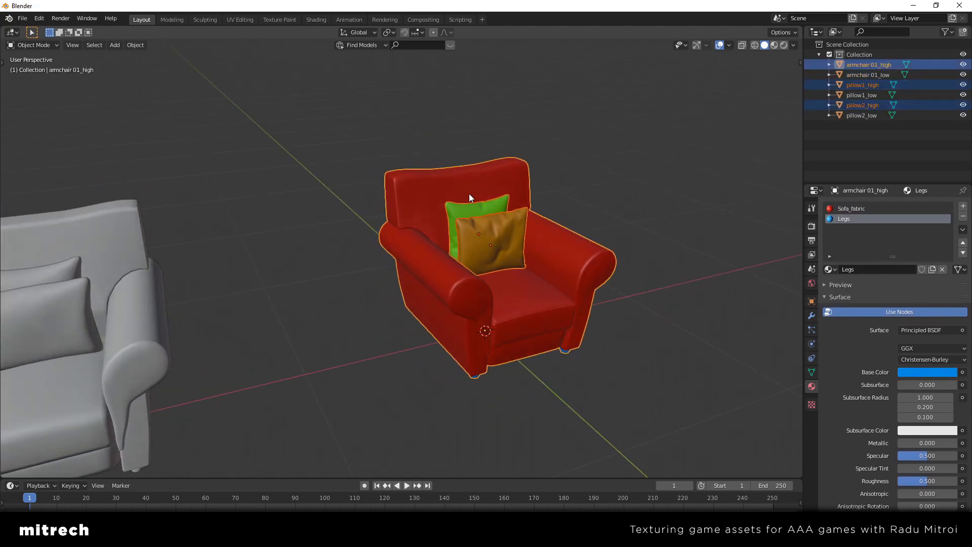
click(22, 19)
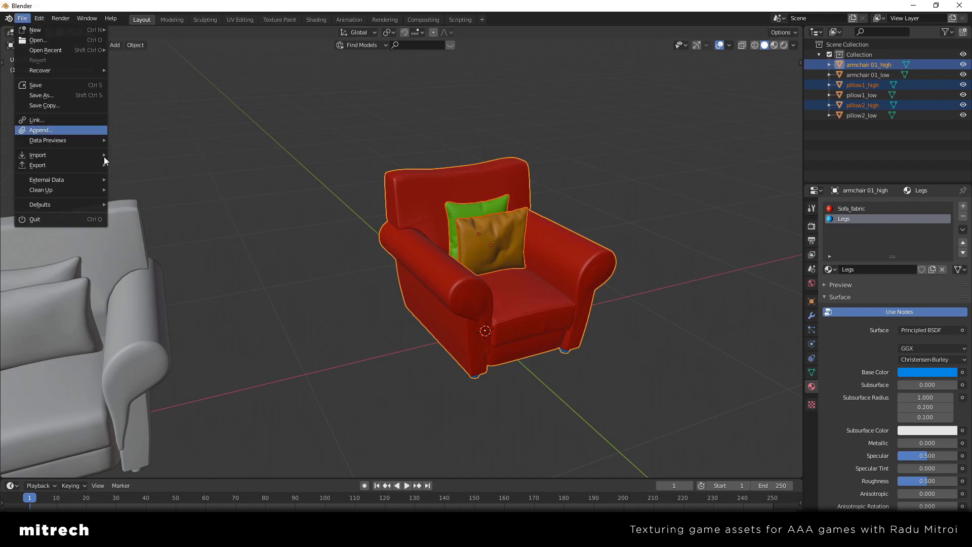
middle_drag(437, 277, 211, 261)
click(212, 261)
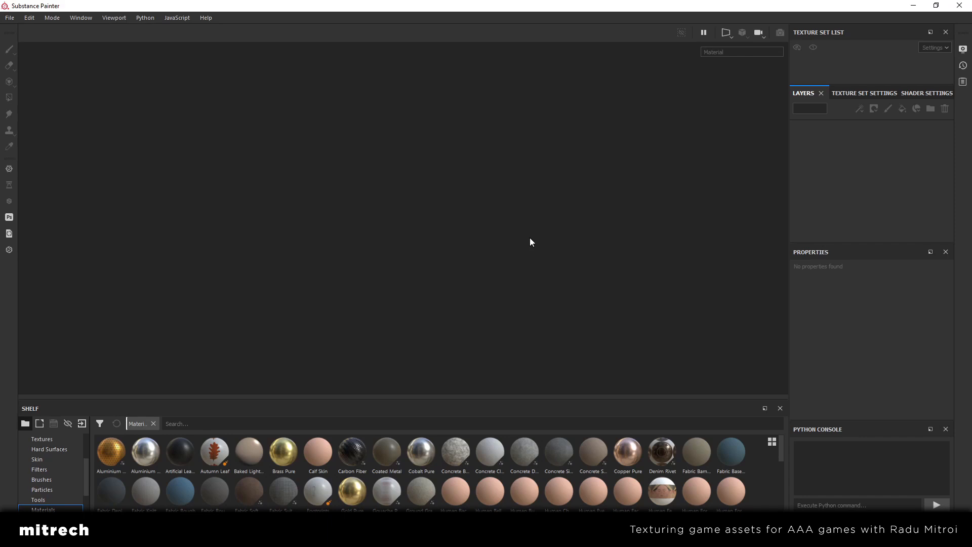
Switch to Substance Painter and start a new project with a document resolution of 4096
key(ctrl+n)
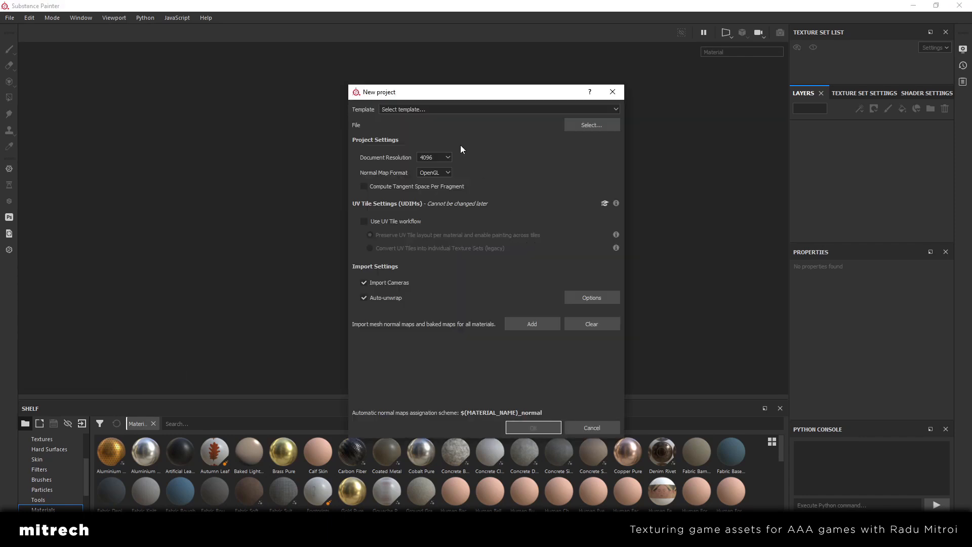
drag(436, 97, 426, 96)
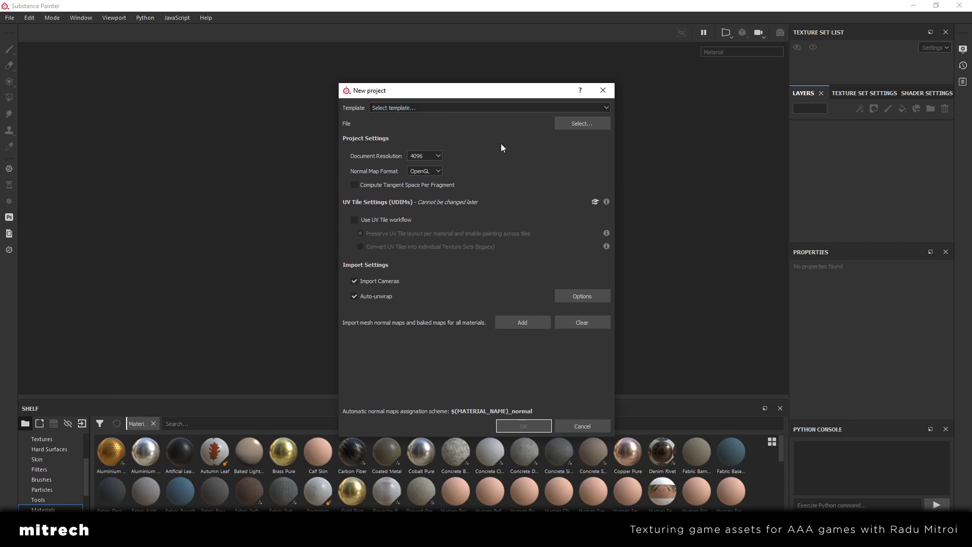
click(438, 155)
click(418, 197)
Choose Armchair_LOW.fbx from the TUTORIAL folder as the project mesh and create the project
click(581, 124)
scroll(656, 287, down, 1)
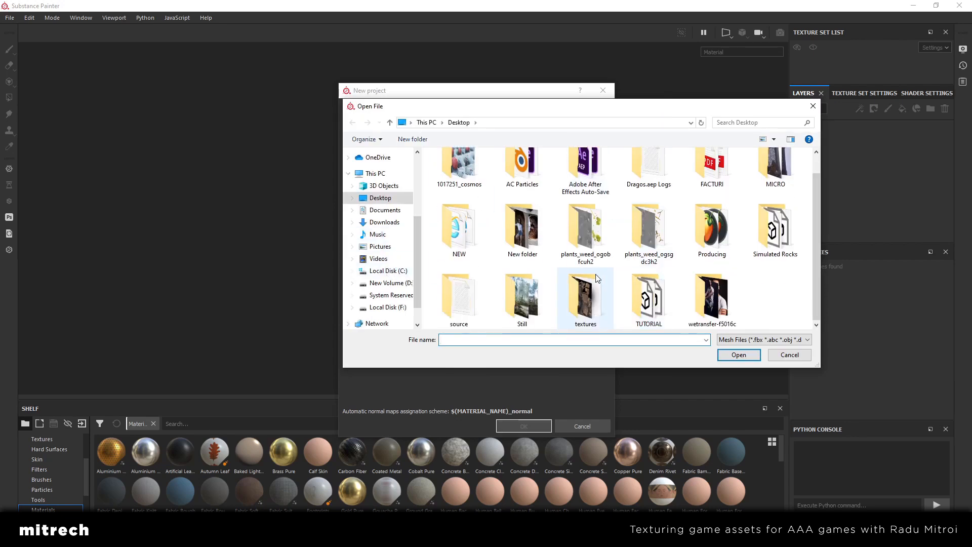
double_click(655, 282)
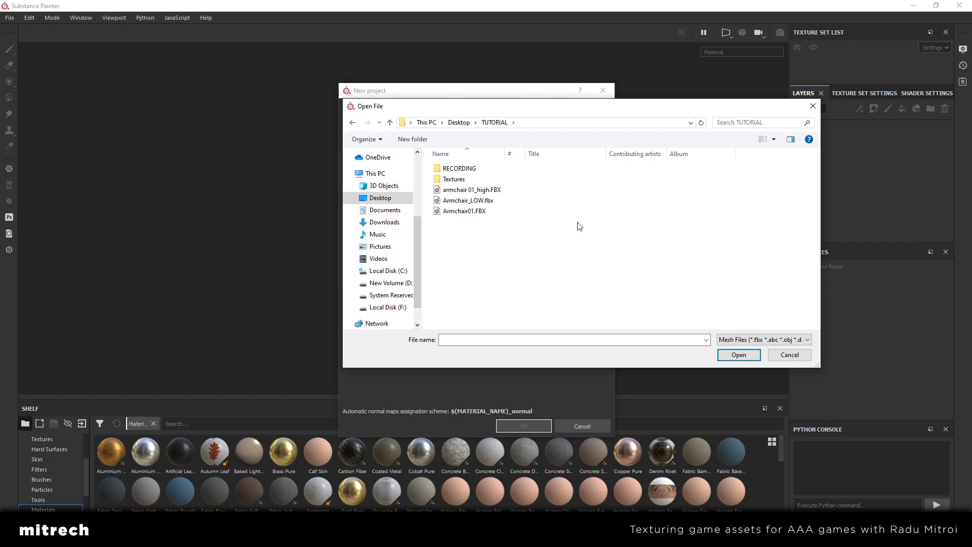
click(489, 201)
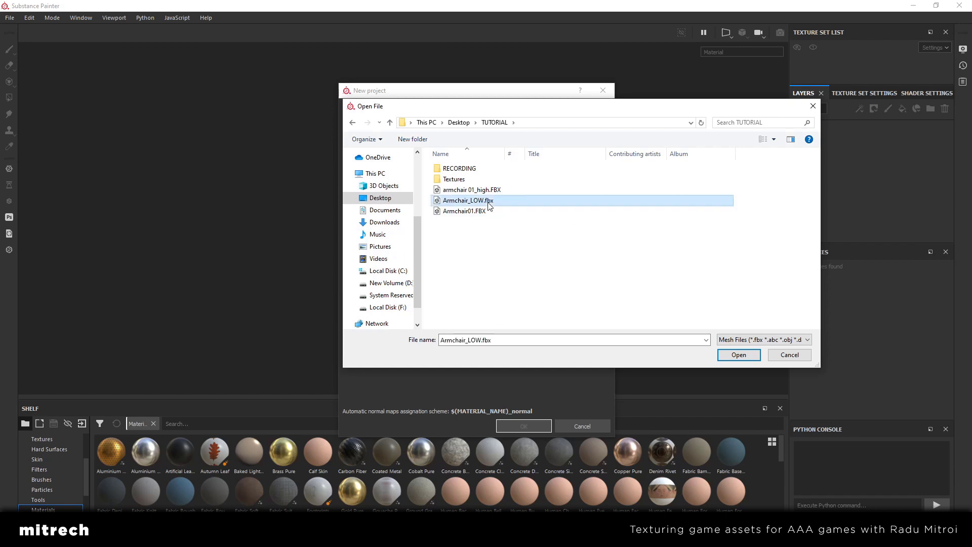
click(738, 355)
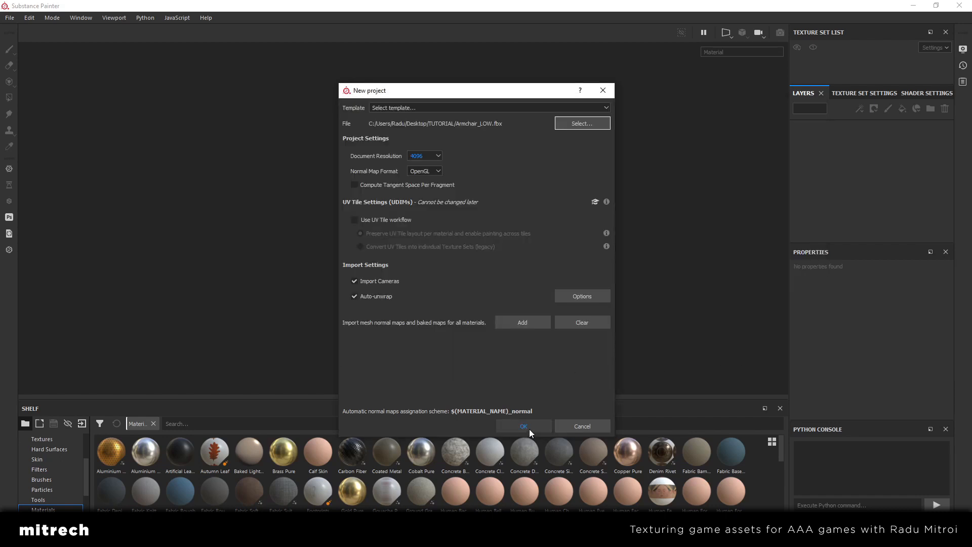
click(530, 429)
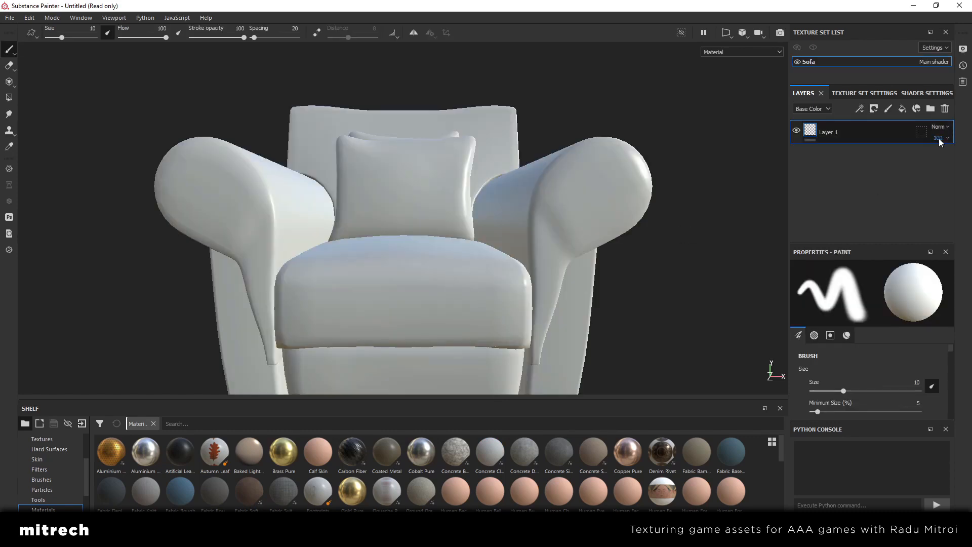
Review the Sofa texture set's general properties, channels and mesh map settings
mouse_move(498, 254)
alt+mouse_down()
mouse_move(440, 282)
mouse_move(475, 267)
mouse_move(445, 252)
mouse_move(336, 249)
mouse_move(496, 257)
mouse_move(493, 272)
mouse_move(379, 238)
mouse_move(456, 232)
mouse_move(351, 265)
mouse_move(471, 298)
mouse_move(356, 265)
mouse_move(389, 274)
alt+mouse_up()
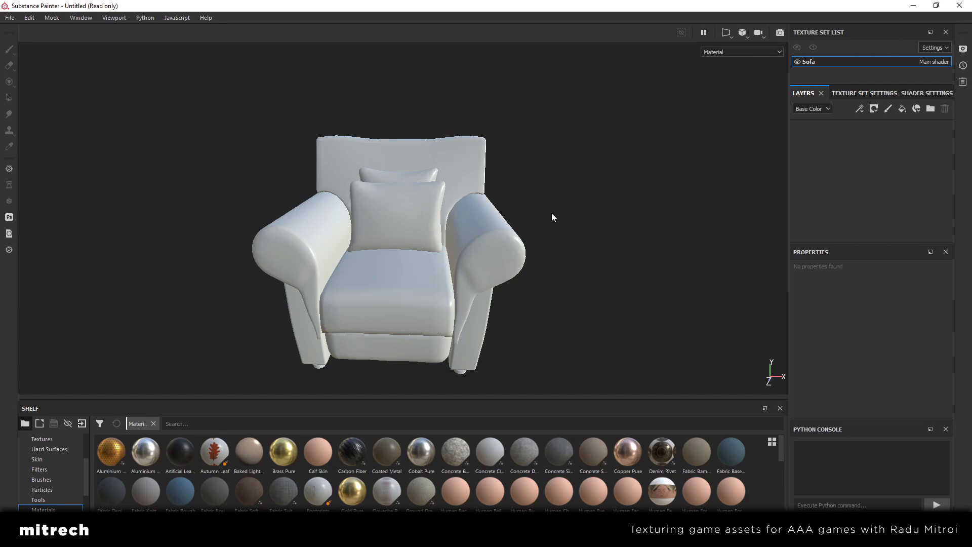
click(874, 93)
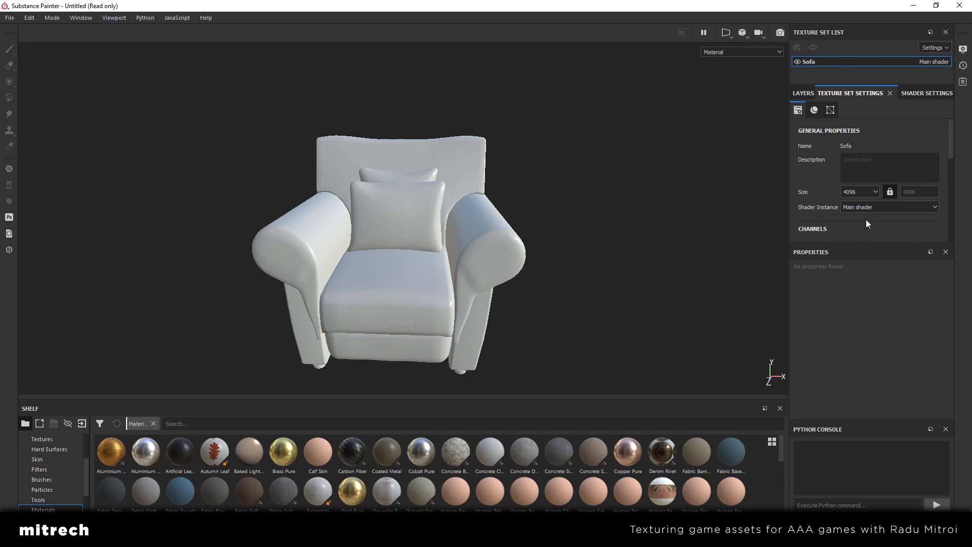
scroll(866, 220, down, 3)
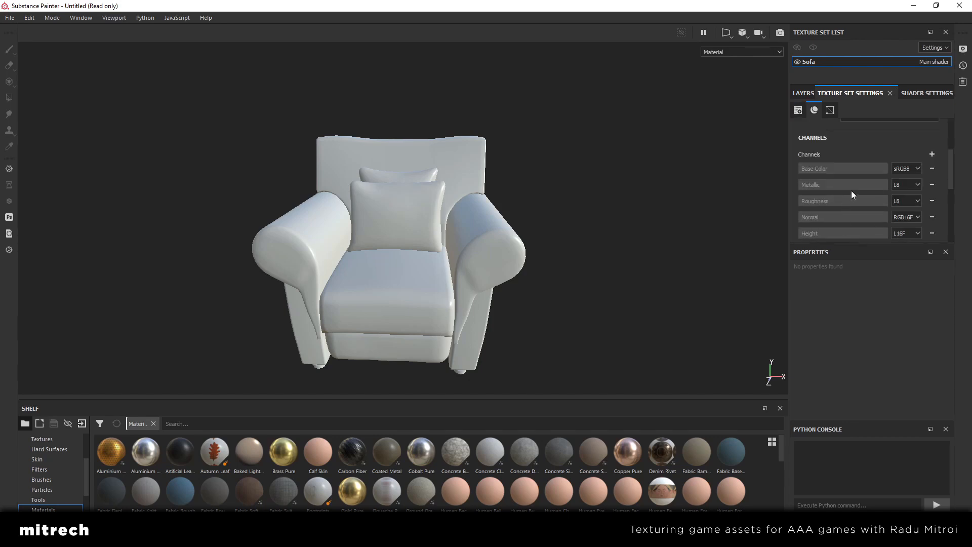
scroll(852, 194, up, 3)
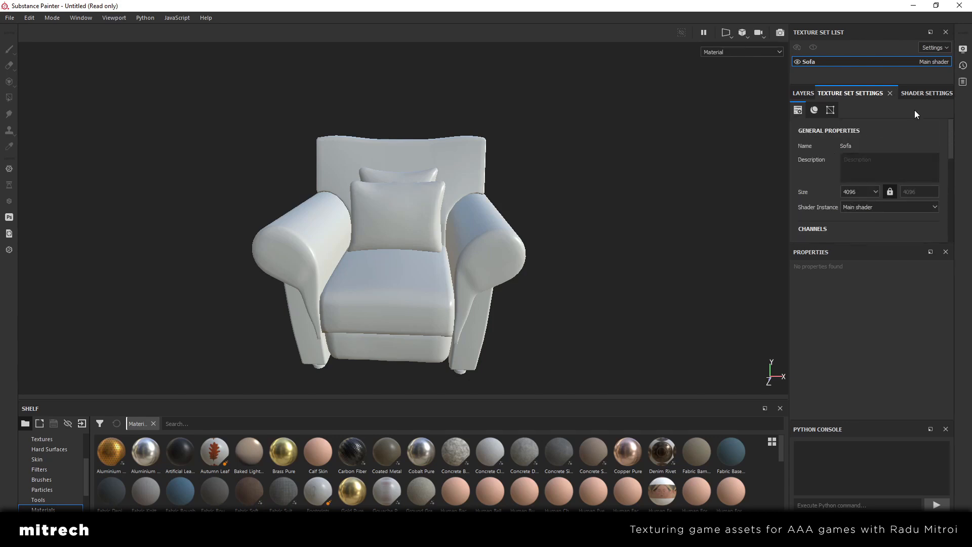
scroll(899, 137, down, 6)
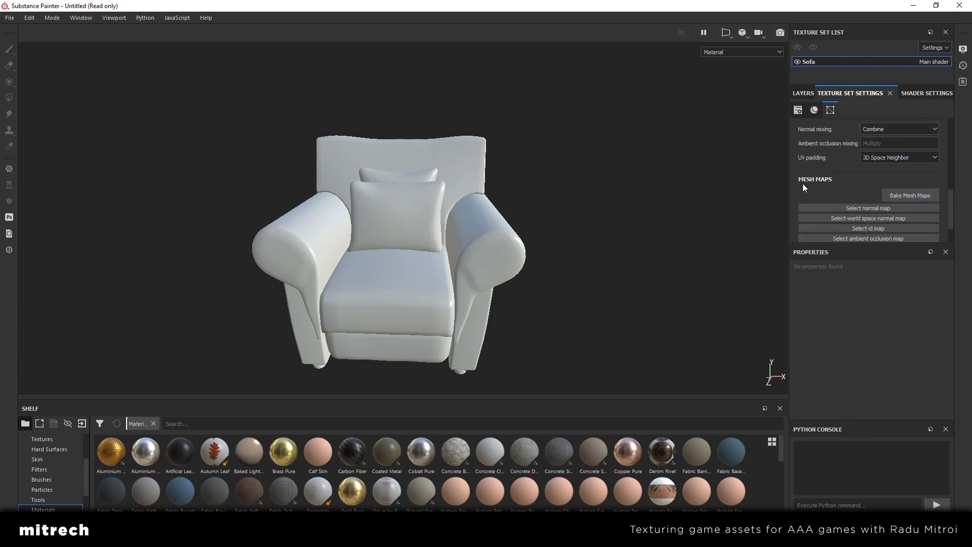
Open the mesh map baking settings for the Sofa texture set and set the output size to 1024
click(904, 196)
drag(452, 97, 425, 90)
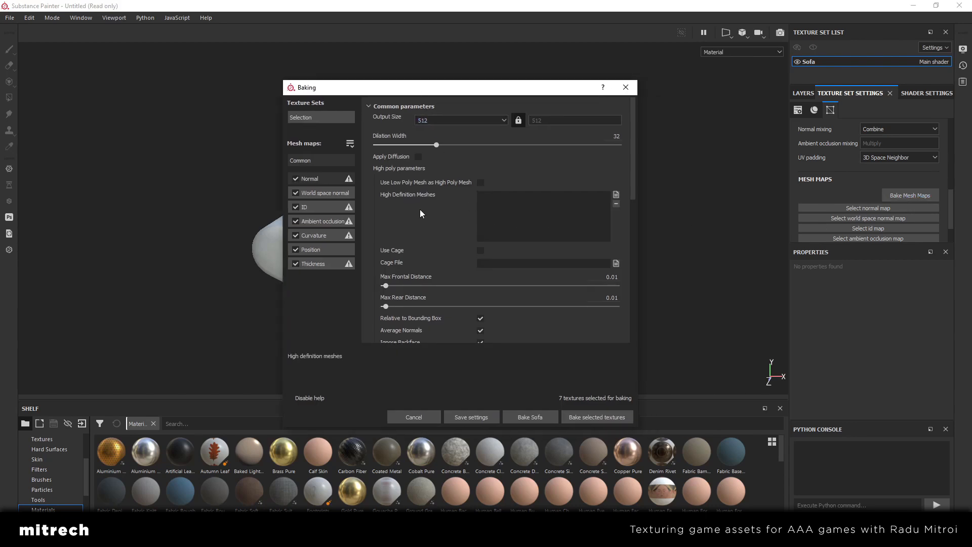
click(448, 121)
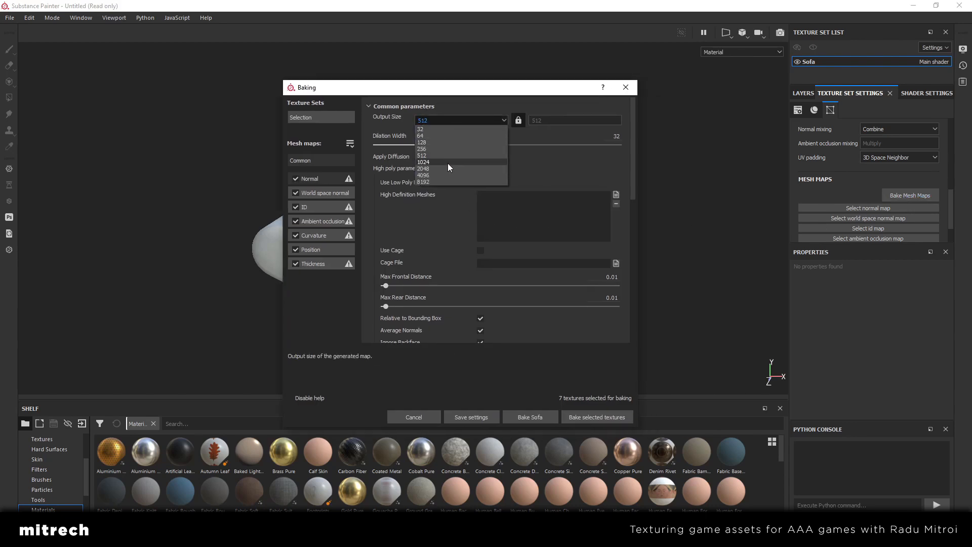
click(448, 163)
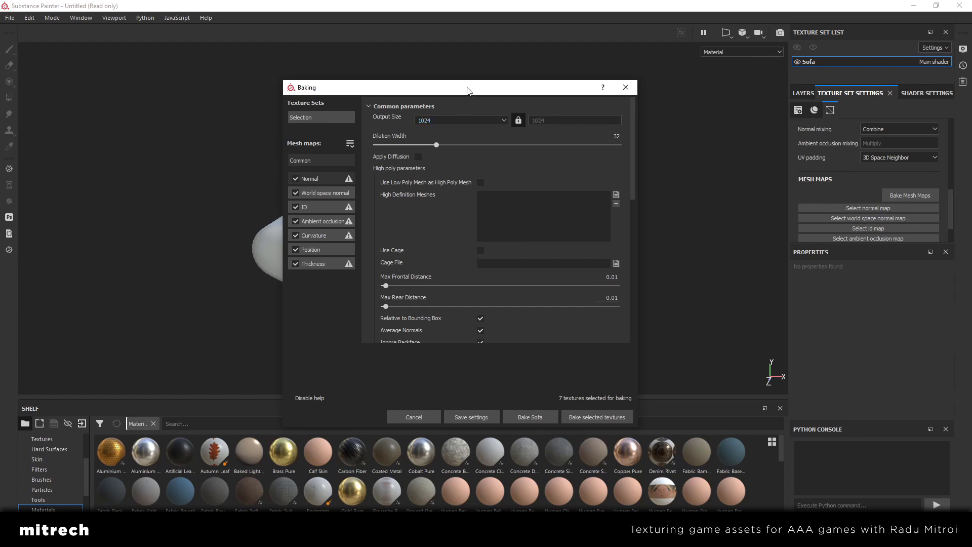
drag(469, 91, 464, 66)
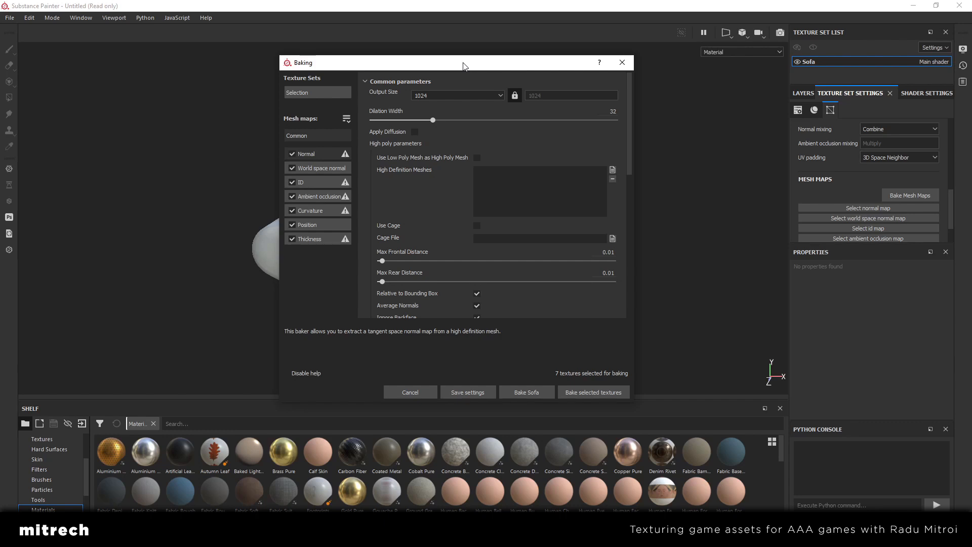
Try an output size of 512 for the mesh map bake and return it to 1024
click(451, 94)
click(434, 134)
click(442, 95)
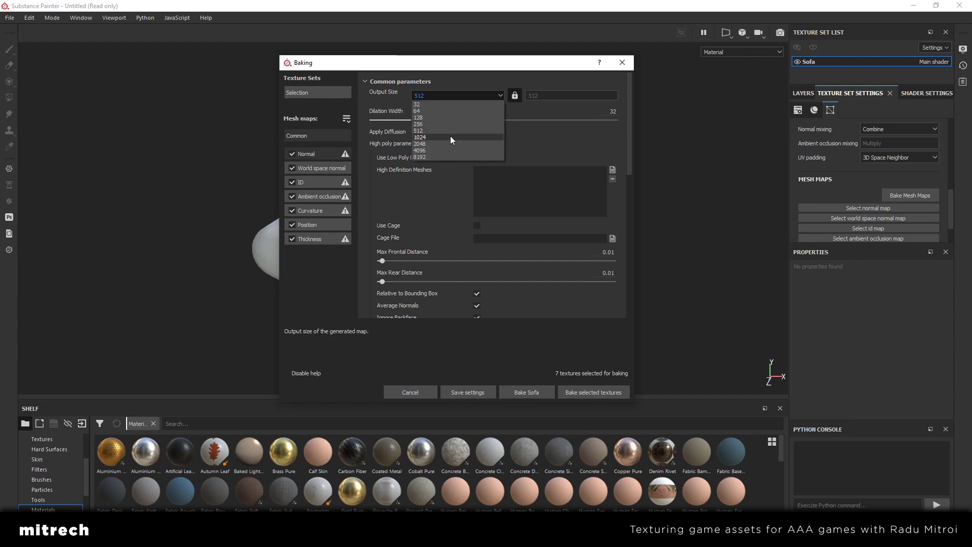
click(447, 123)
drag(460, 63, 439, 56)
click(448, 90)
click(429, 133)
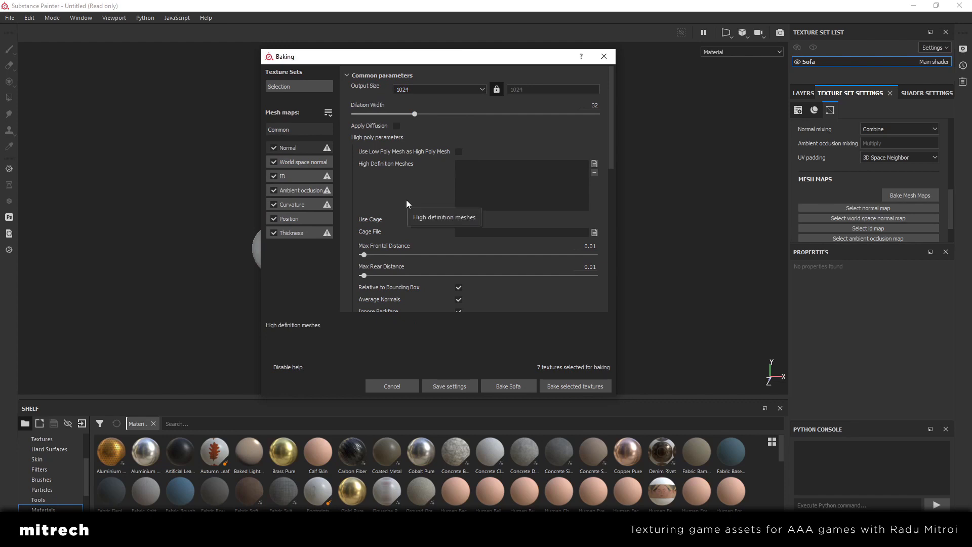
Load armchair 01_high.FBX from the TUTORIAL folder as the high definition mesh for baking
click(595, 165)
click(387, 177)
click(395, 156)
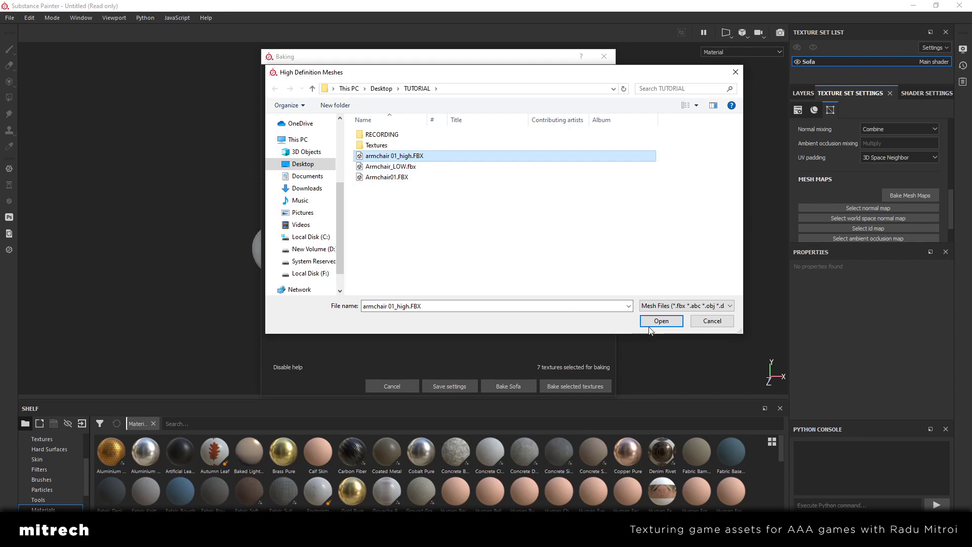
click(676, 327)
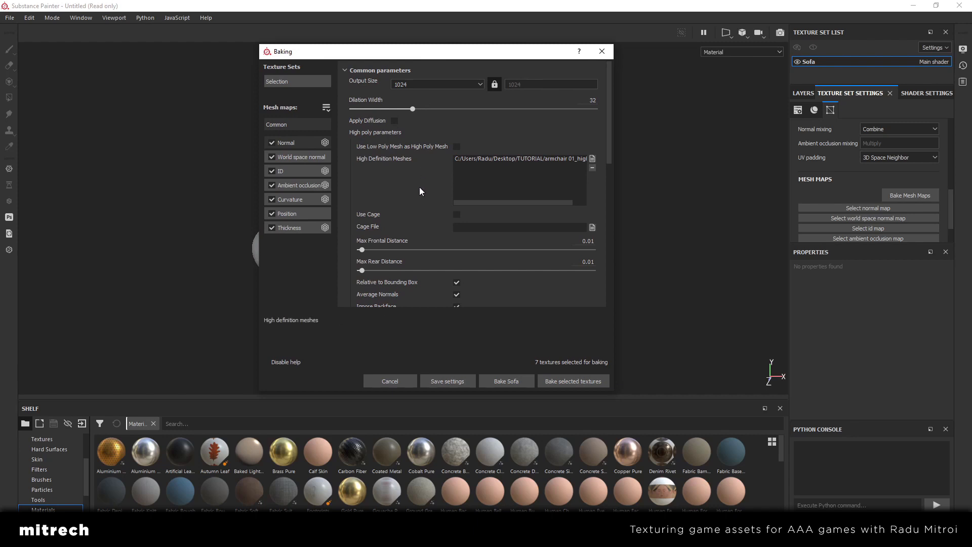
Set the bake's Match method to By Mesh Name and check the low and high poly mesh suffix fields
scroll(419, 187, down, 1)
scroll(418, 175, up, 1)
scroll(411, 166, down, 5)
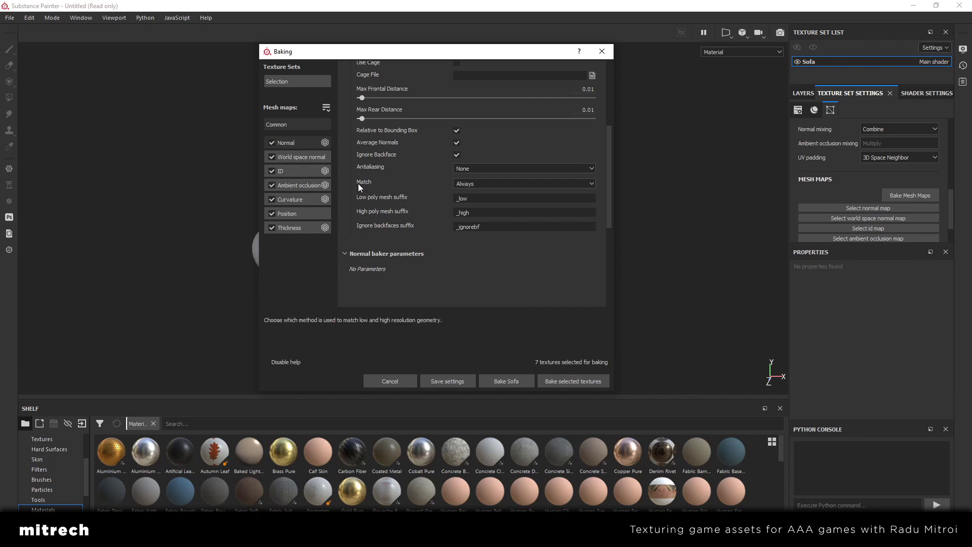
click(471, 183)
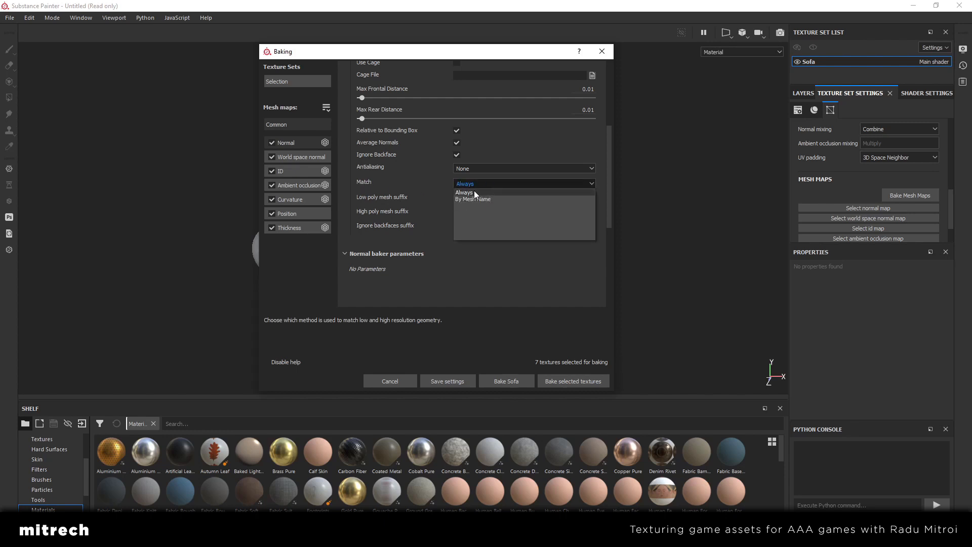
click(473, 193)
click(494, 184)
click(485, 192)
click(464, 184)
click(480, 193)
click(479, 187)
click(489, 199)
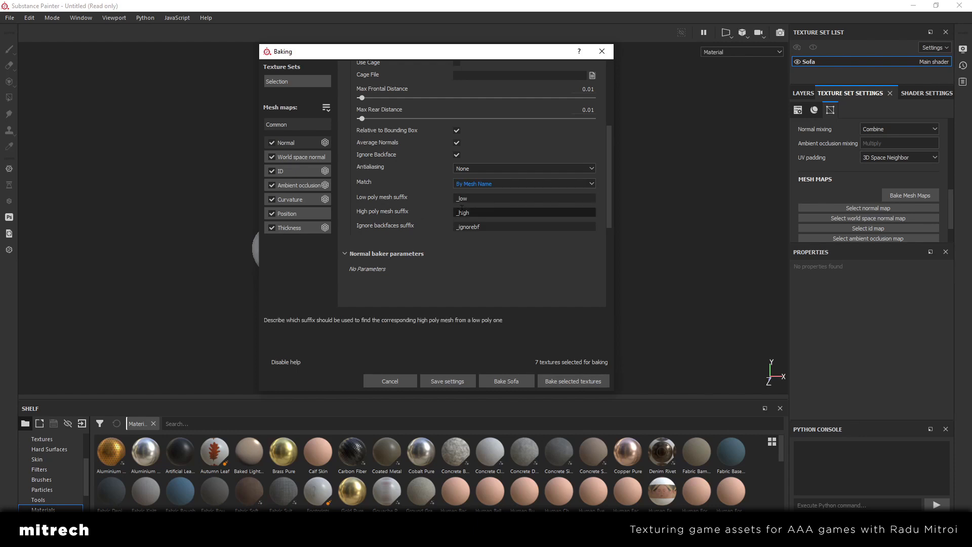
click(481, 198)
click(482, 212)
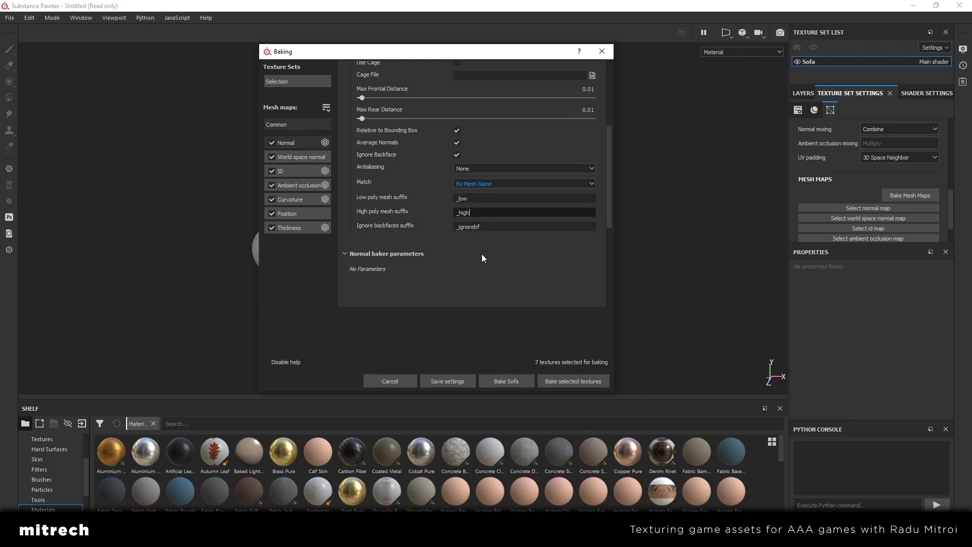
Switch to Blender to check the _high and _low object names, and return to review the bake's common parameters
key(alt+Tab)
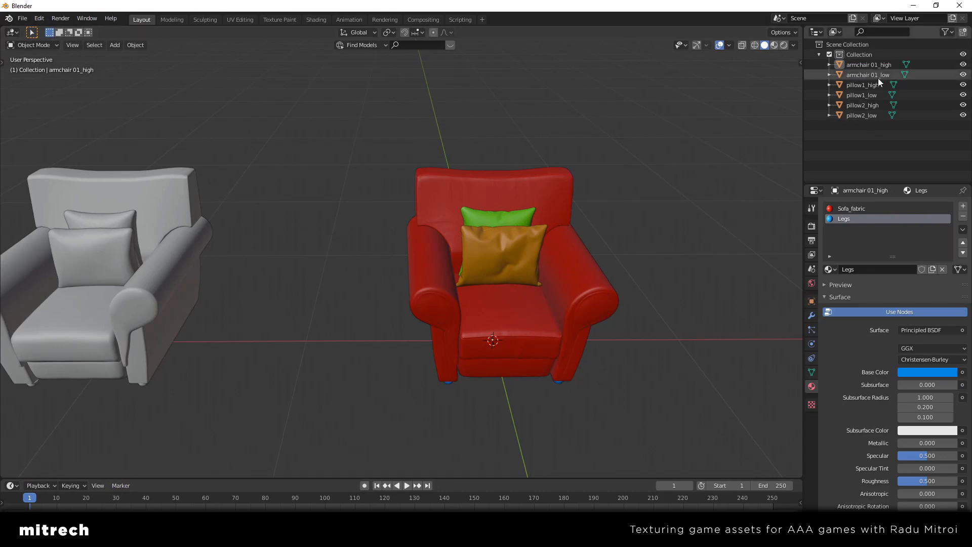
click(913, 6)
scroll(548, 156, up, 10)
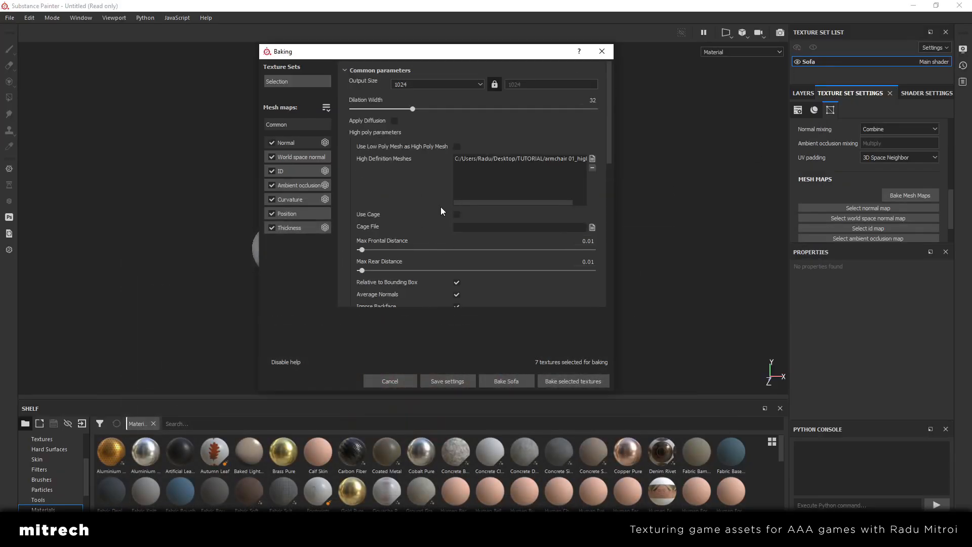
scroll(441, 206, down, 3)
scroll(427, 215, up, 5)
Set the Color Source of the ID baker to Material Color
click(297, 172)
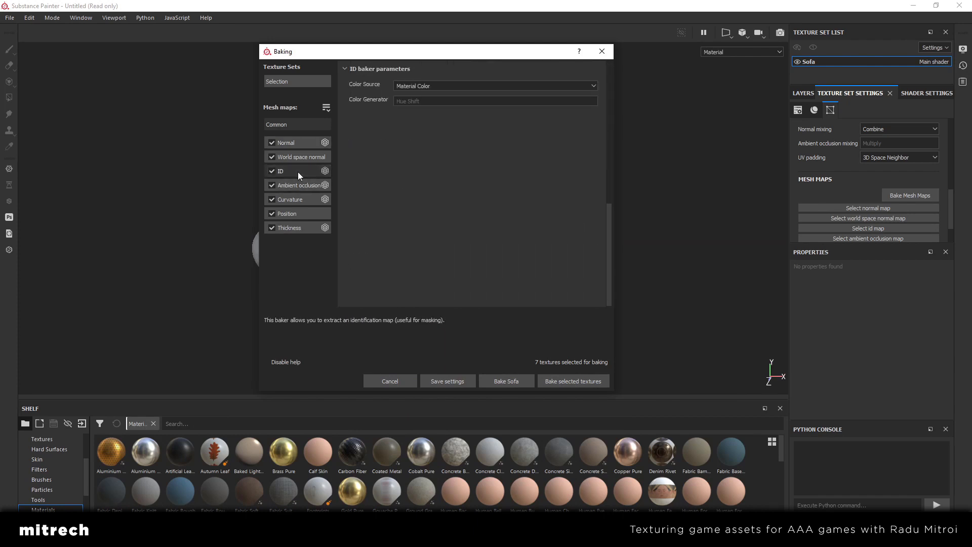
click(429, 85)
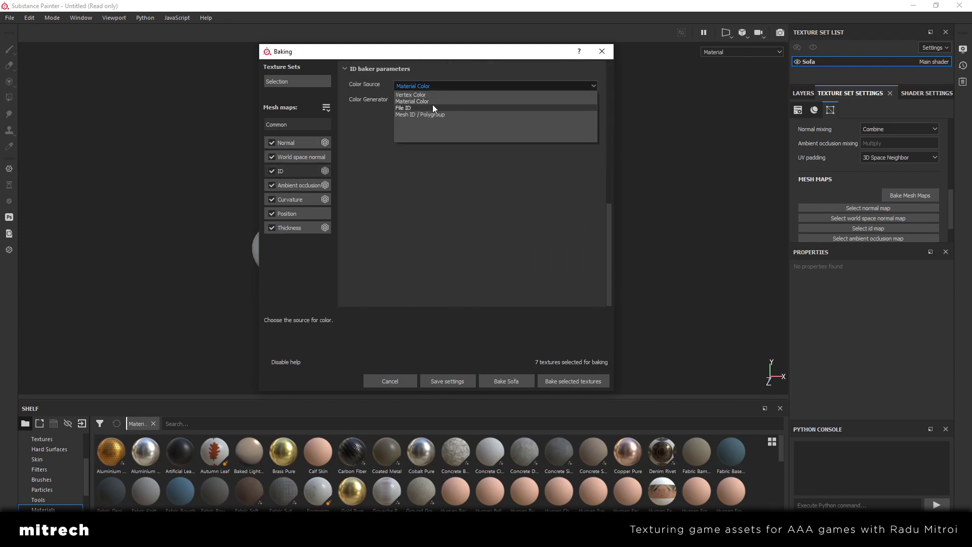
click(431, 102)
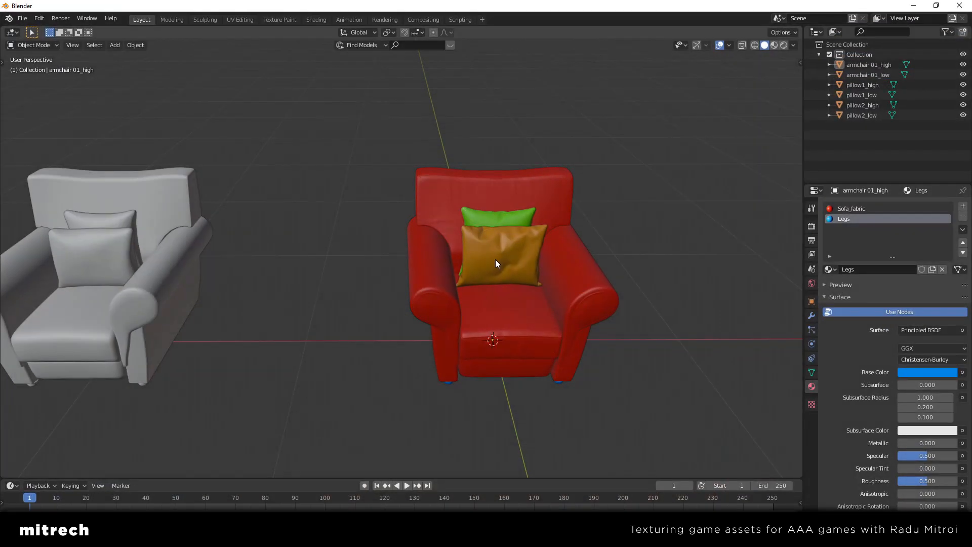
Switch to Blender, select the high-poly armchair and inspect the base color of its Sofa_fabric material
click(553, 201)
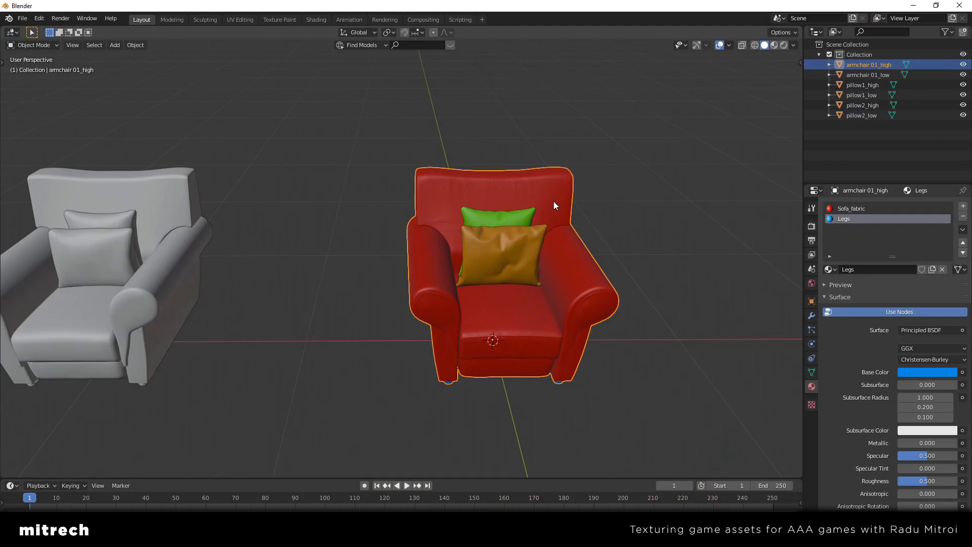
middle_drag(551, 190, 537, 237)
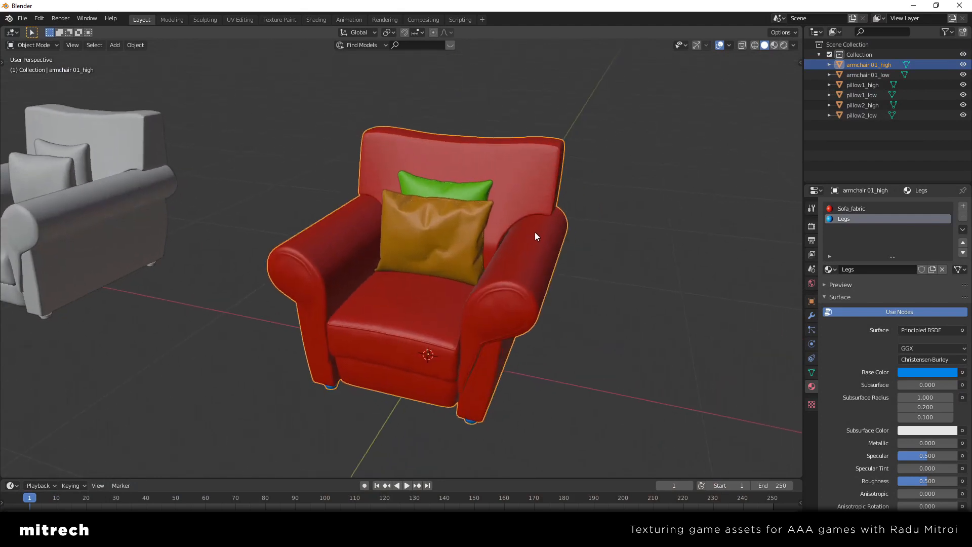
click(860, 209)
middle_drag(618, 215, 475, 221)
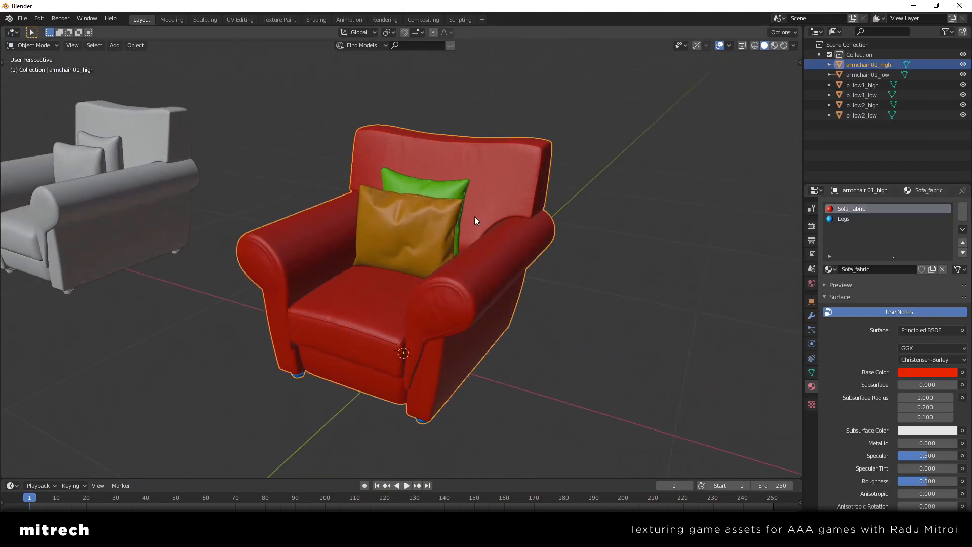
click(916, 372)
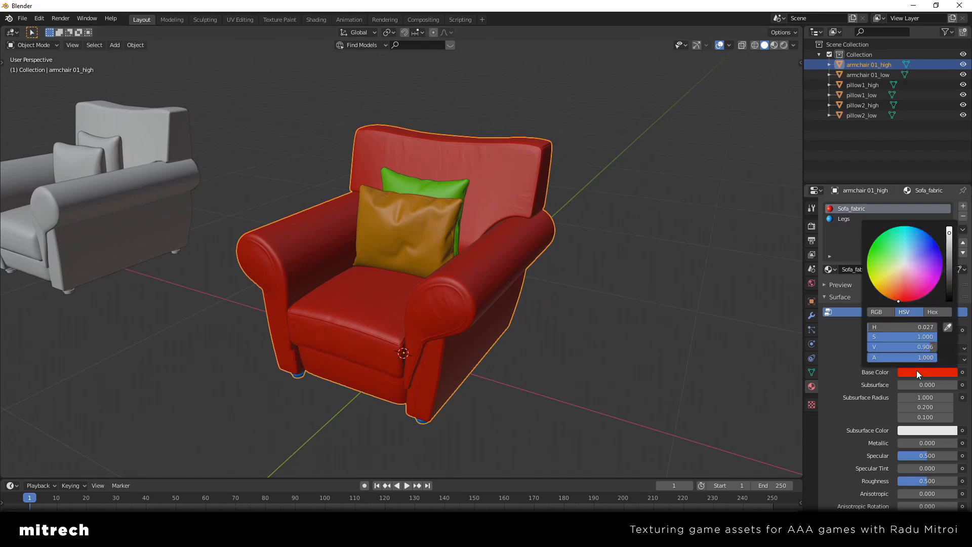
Expand the Viewport Display settings of the Sofa_fabric material and examine its display color
scroll(879, 375, down, 5)
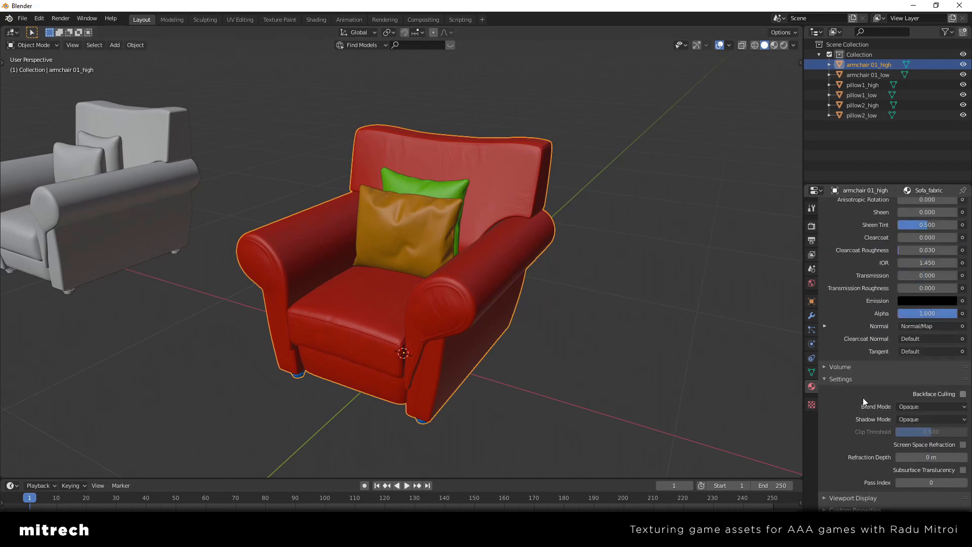
scroll(849, 390, down, 5)
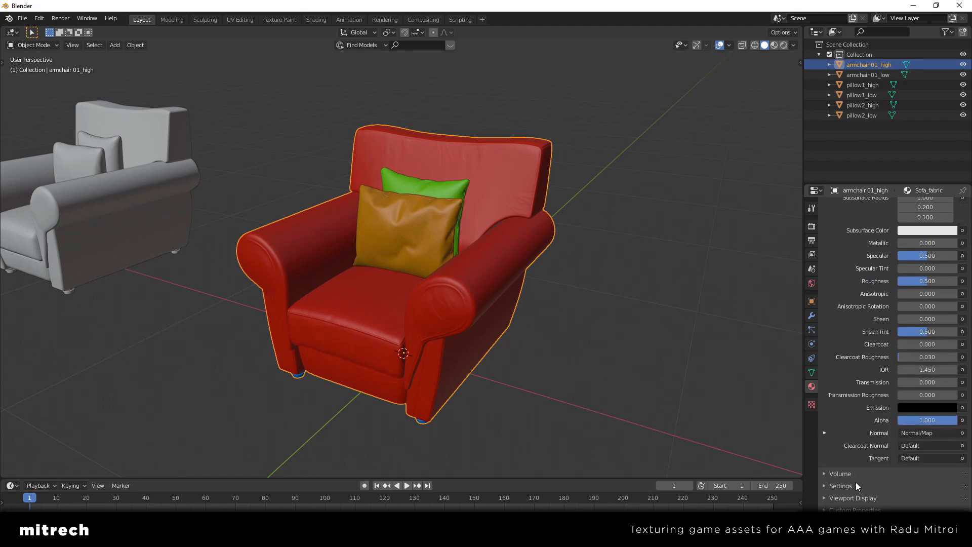
click(860, 498)
scroll(844, 426, down, 2)
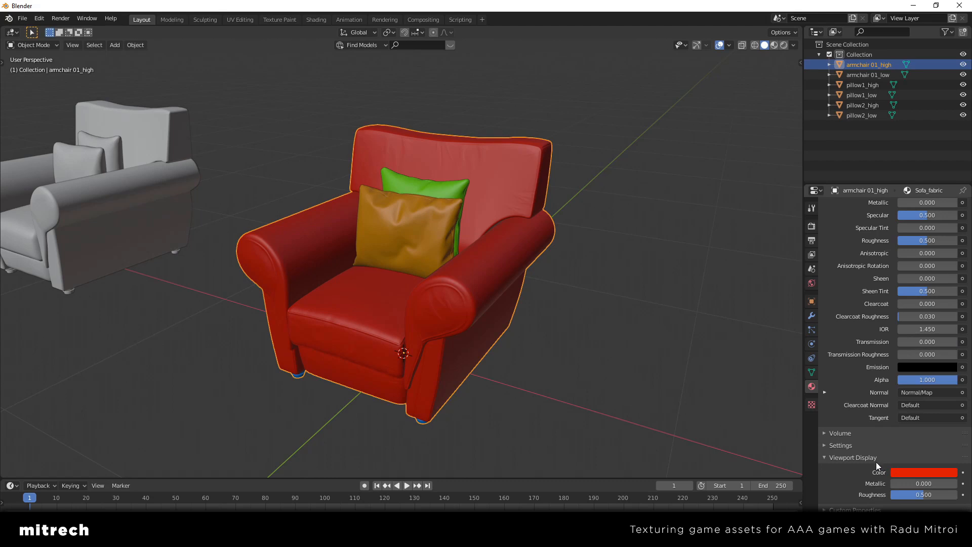
scroll(874, 460, up, 10)
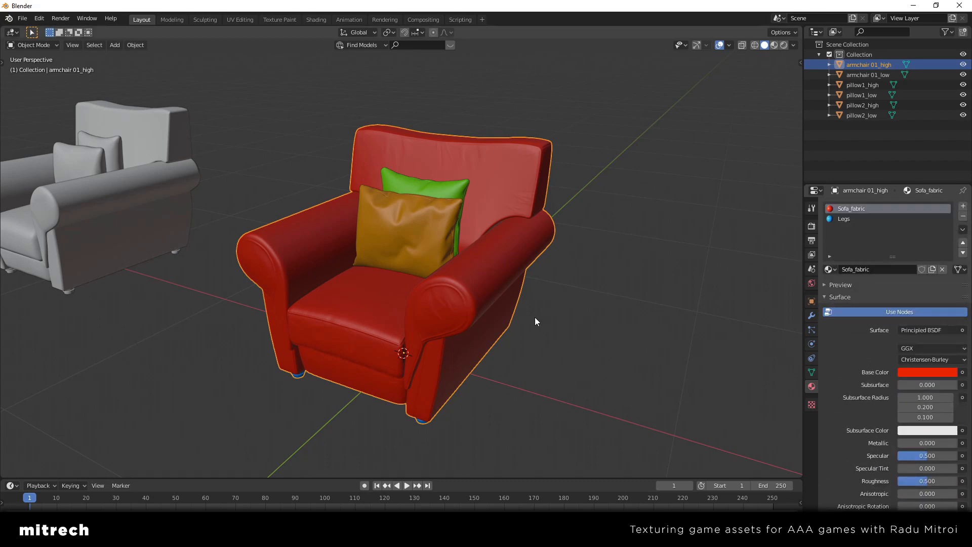
middle_drag(535, 321, 547, 321)
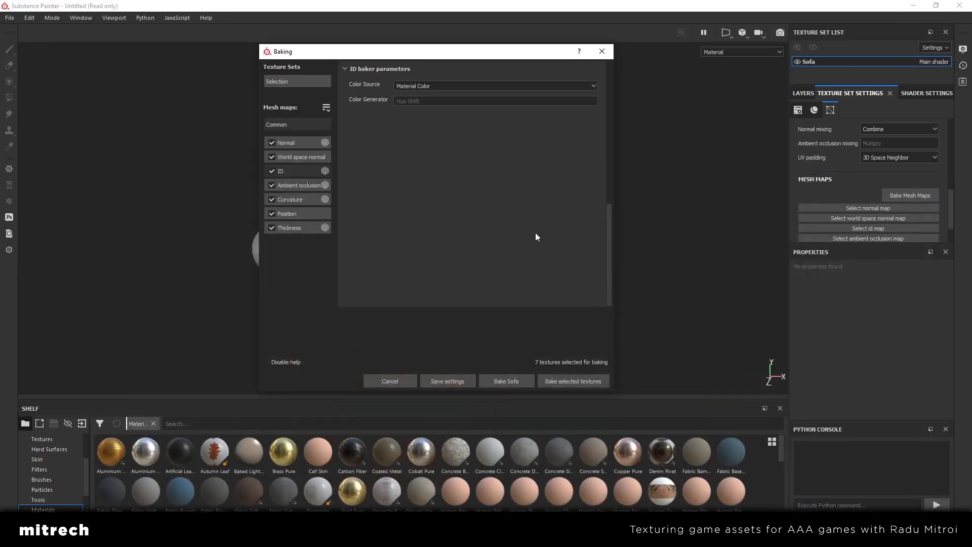
Return to Substance Painter, review the common bake parameters and bake all the selected mesh maps for the Sofa texture set
drag(424, 52, 420, 55)
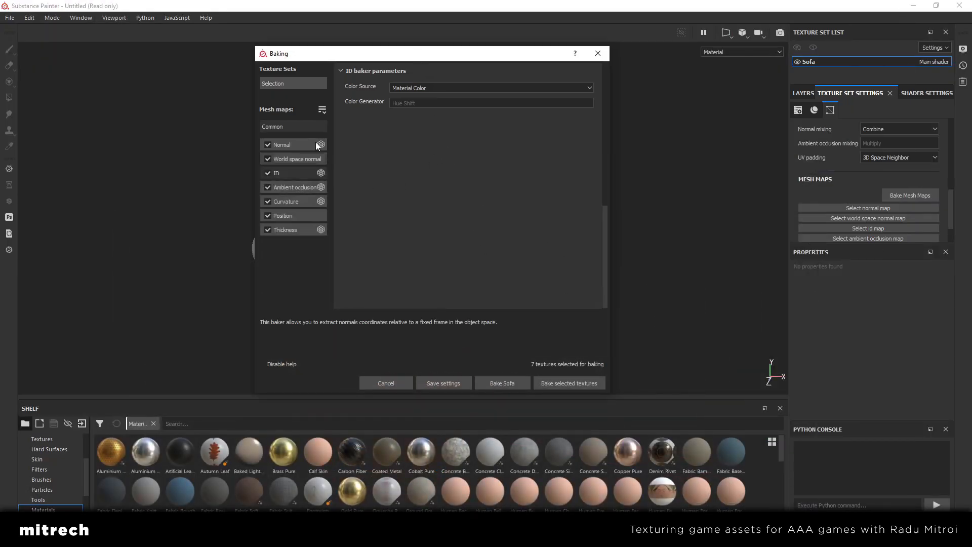
click(284, 84)
click(293, 127)
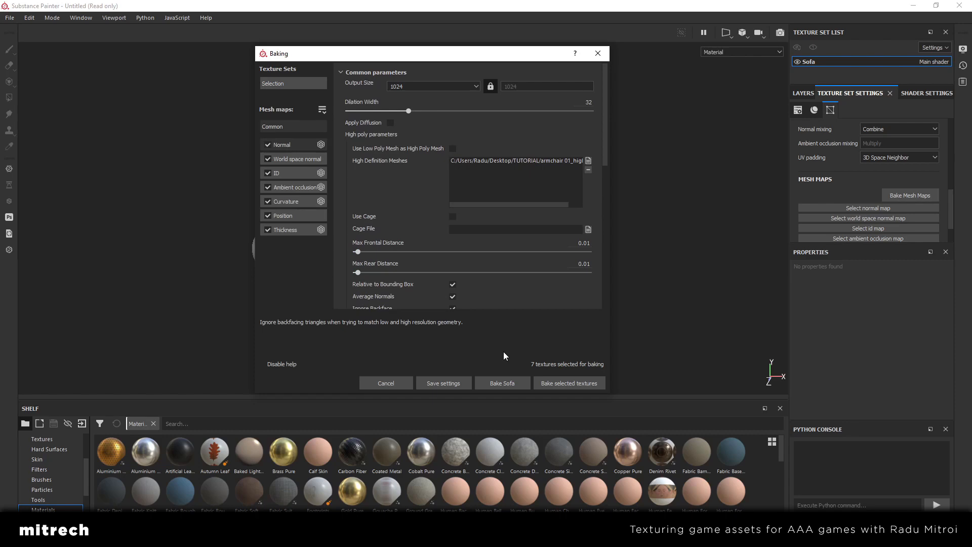
click(558, 383)
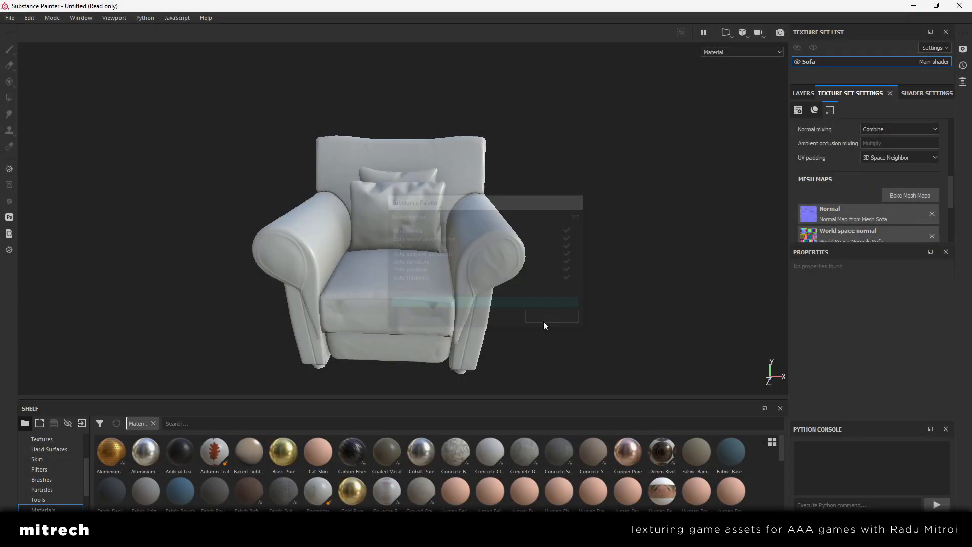
Examine the baked detail on the armchair and pillows from different angles and up close
scroll(870, 199, down, 3)
scroll(827, 213, up, 5)
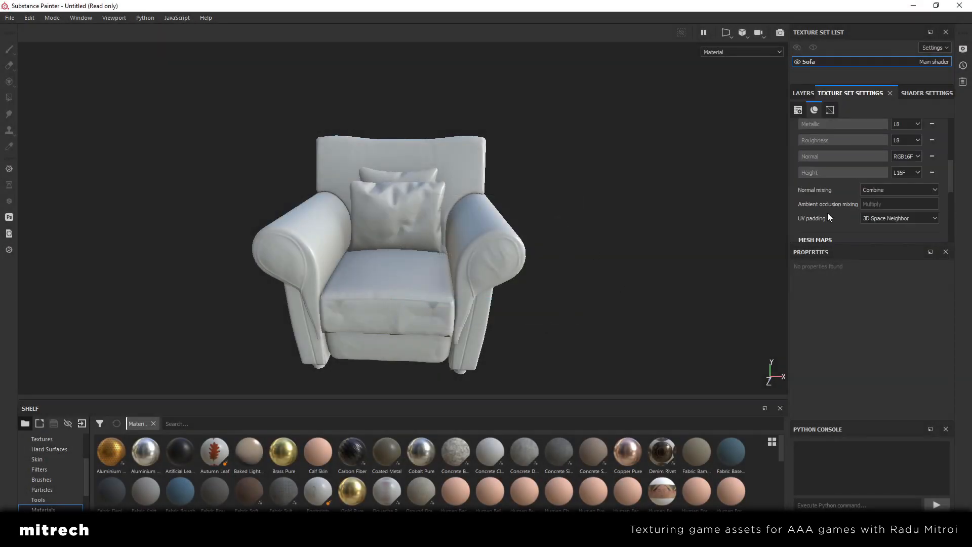
mouse_move(420, 254)
alt+mouse_down()
mouse_move(446, 231)
mouse_move(462, 263)
mouse_move(407, 276)
mouse_move(425, 246)
mouse_move(469, 244)
mouse_move(466, 275)
mouse_move(228, 272)
mouse_move(482, 256)
mouse_move(347, 287)
mouse_move(405, 255)
alt+mouse_up()
scroll(458, 278, up, 3)
scroll(349, 288, up, 3)
alt+drag(462, 234, 457, 287)
scroll(456, 287, up, 2)
scroll(457, 286, down, 4)
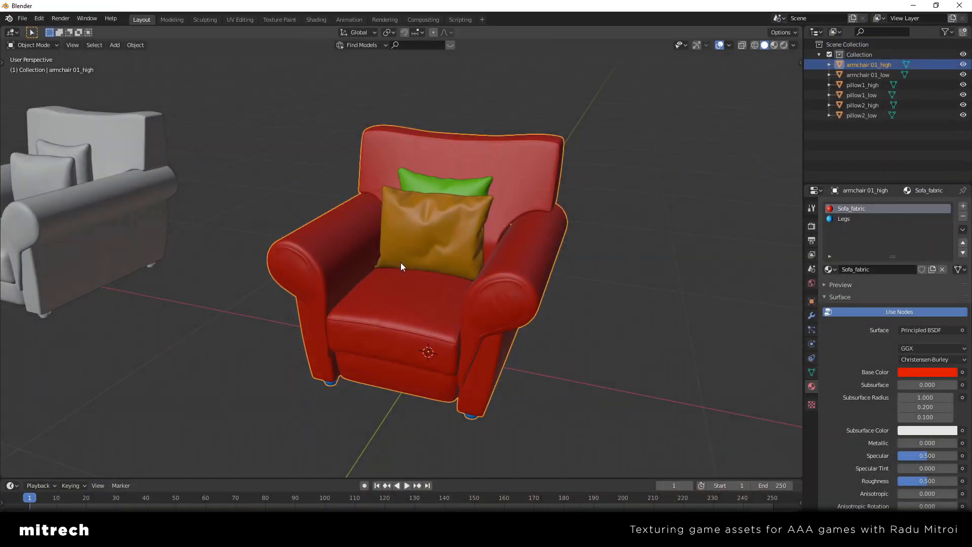
Switch to Blender and compare the high-poly pillows with the low-poly ones
scroll(525, 279, up, 3)
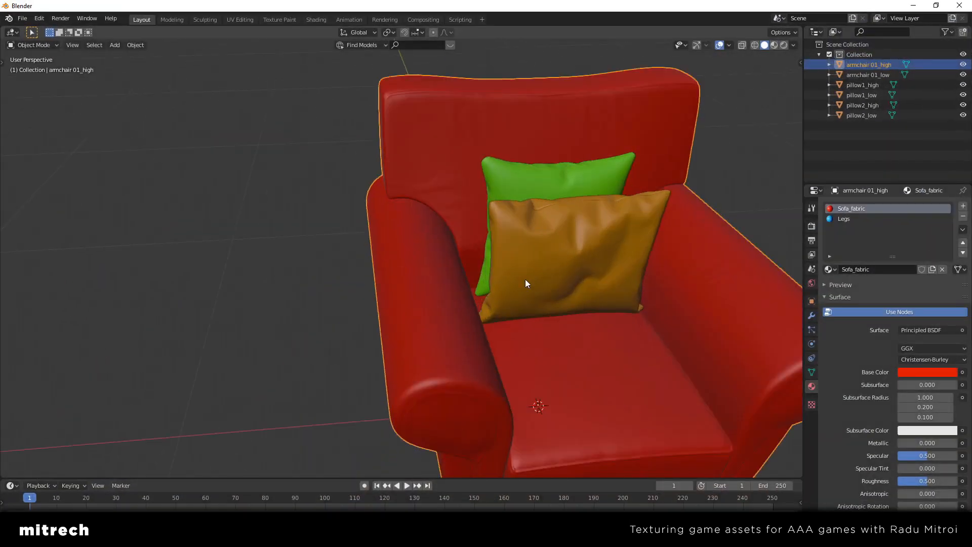
middle_drag(525, 278, 582, 223)
scroll(284, 294, down, 3)
shift+middle_drag(223, 287, 524, 270)
scroll(524, 270, up, 2)
click(526, 269)
click(709, 146)
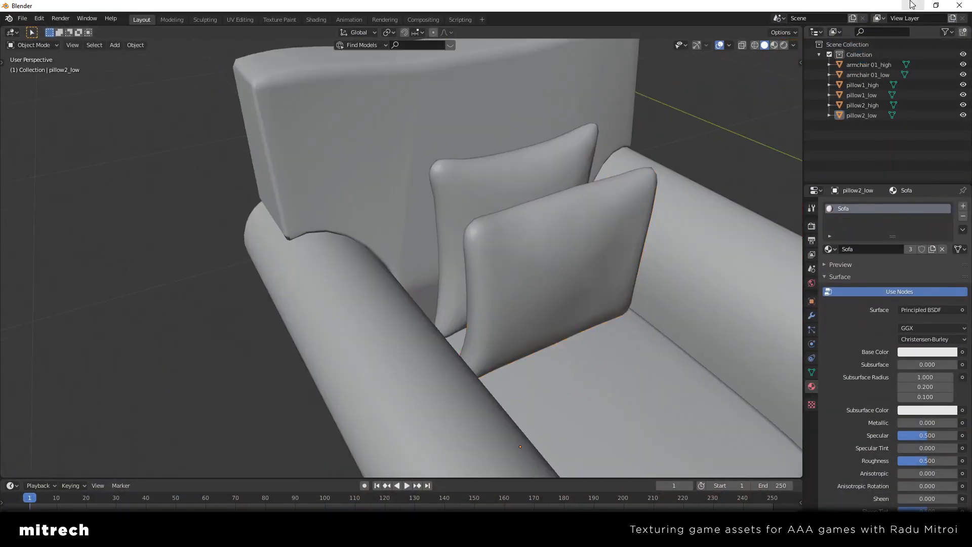
click(913, 5)
Return to Substance Painter and inspect the baked armchair's seat, arms and pillows from several sides
alt+drag(432, 253, 473, 304)
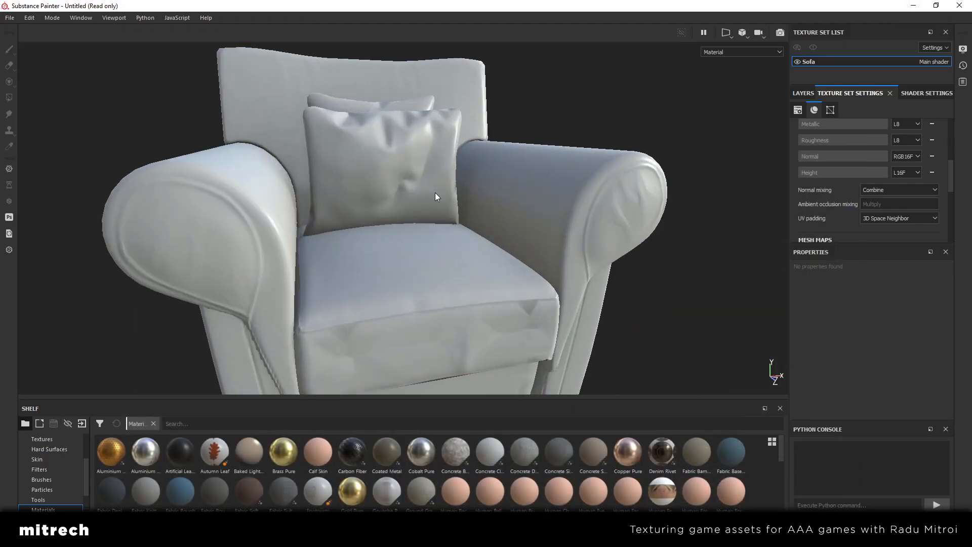
scroll(435, 192, down, 3)
alt+drag(476, 231, 355, 248)
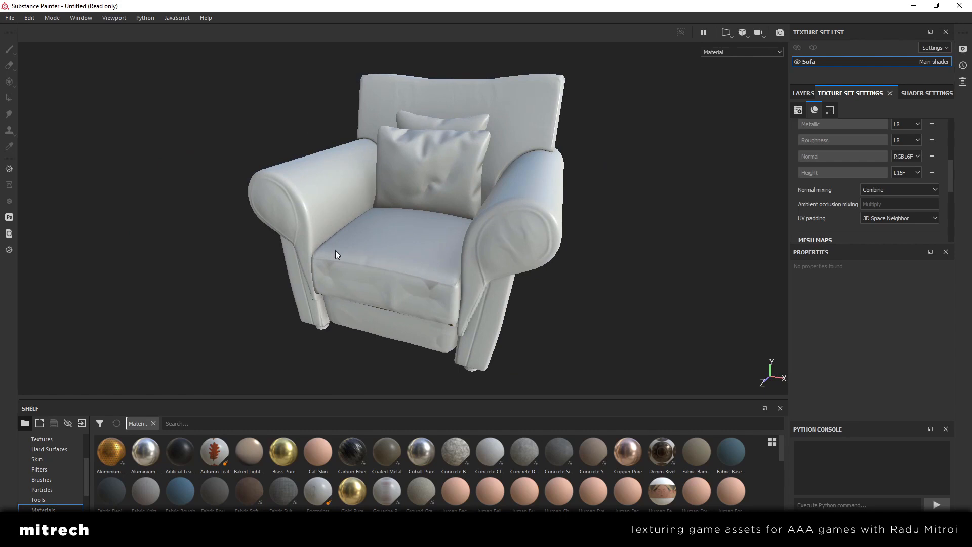
alt+drag(336, 256, 385, 258)
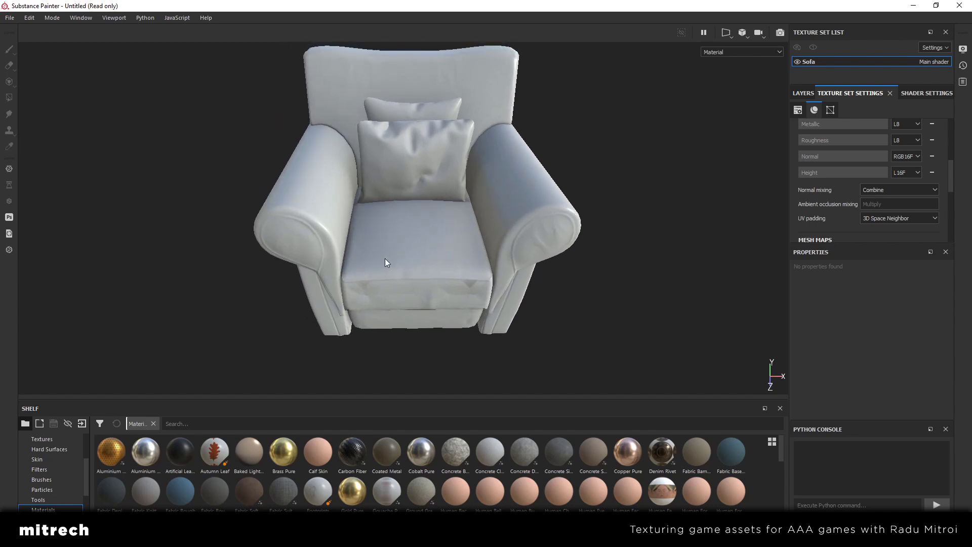
alt+drag(387, 248, 343, 243)
Inspect the whole baked armchair in an enlarged viewport with the interface panels hidden, and restore the panels
key(Tab)
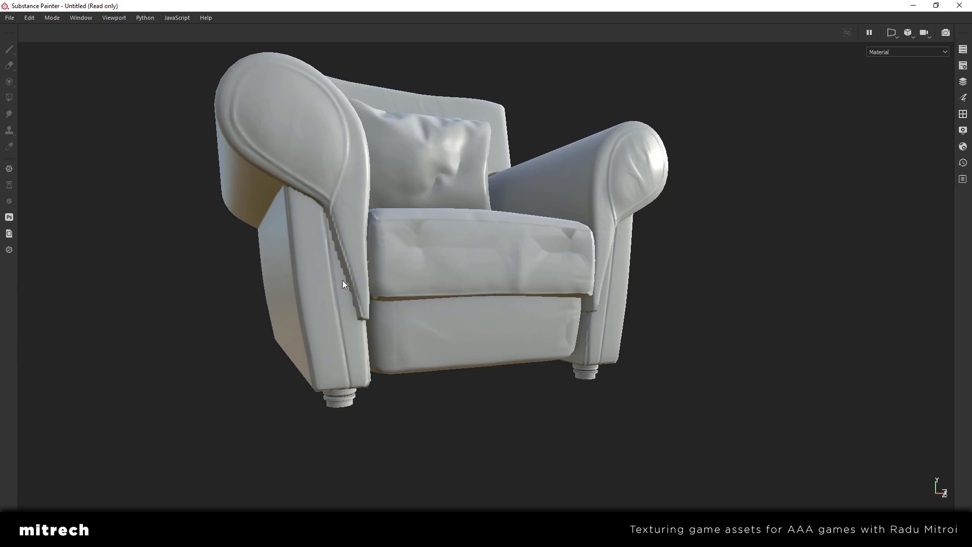
alt+drag(359, 297, 473, 240)
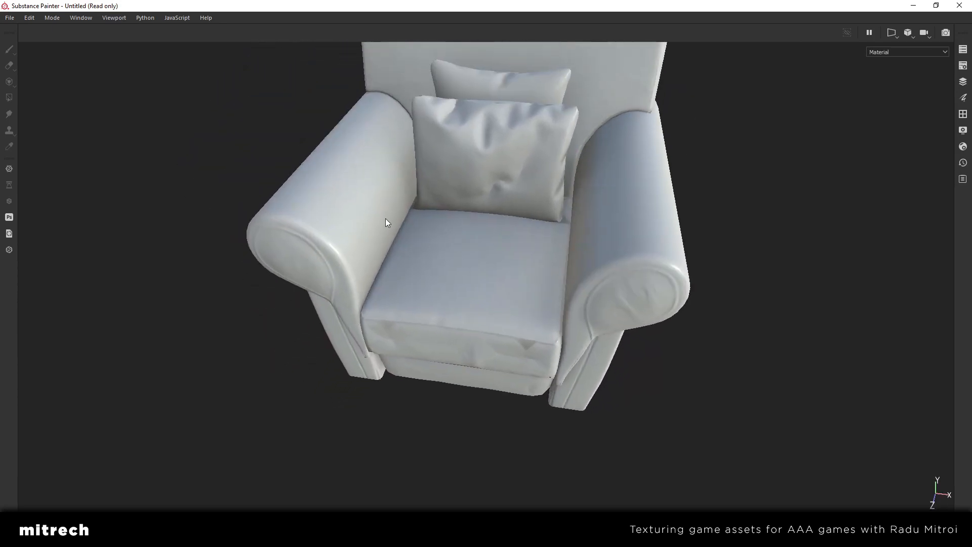
alt+drag(385, 219, 382, 317)
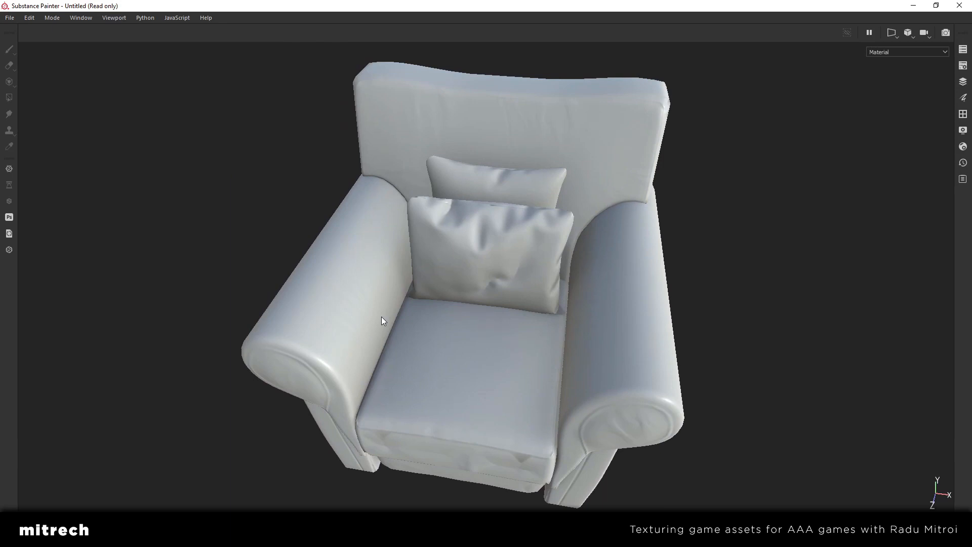
alt+drag(382, 317, 512, 295)
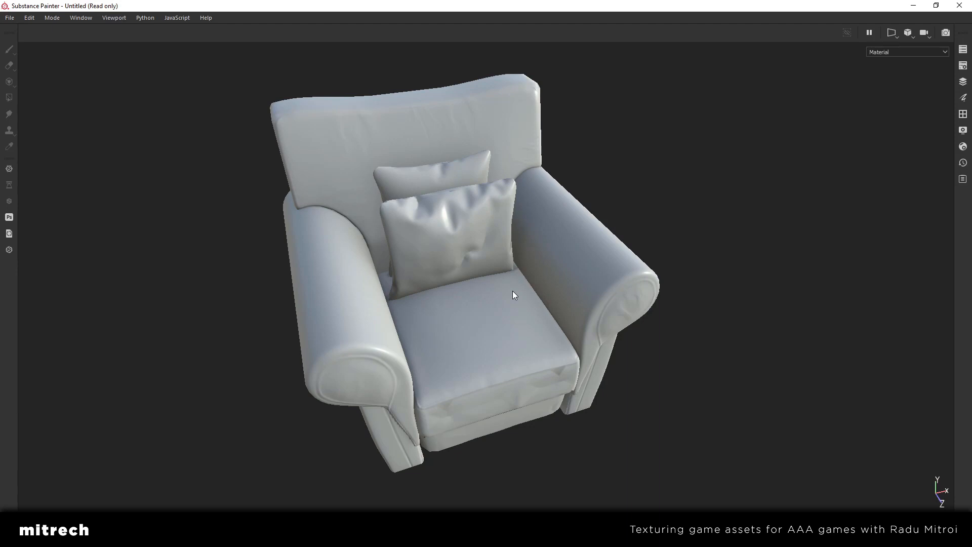
alt+drag(505, 293, 527, 257)
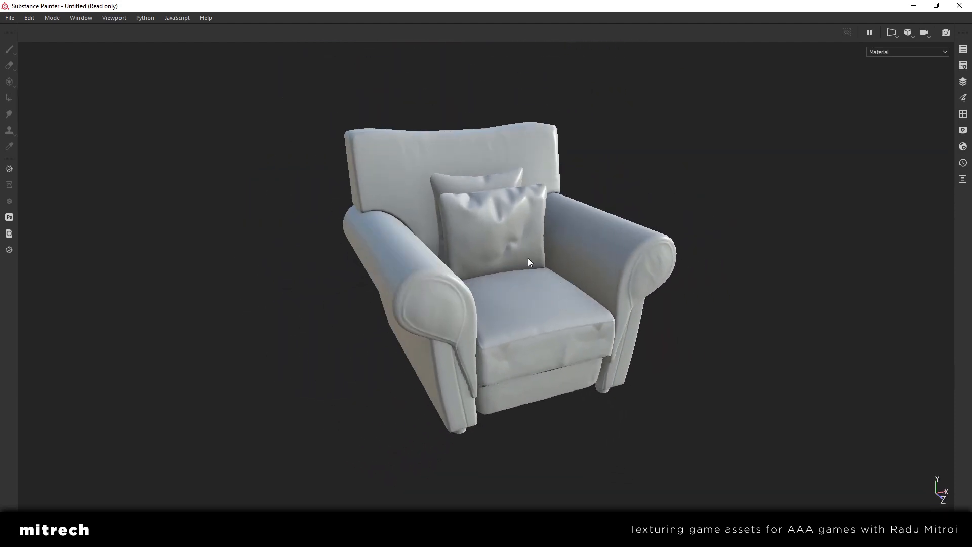
key(Tab)
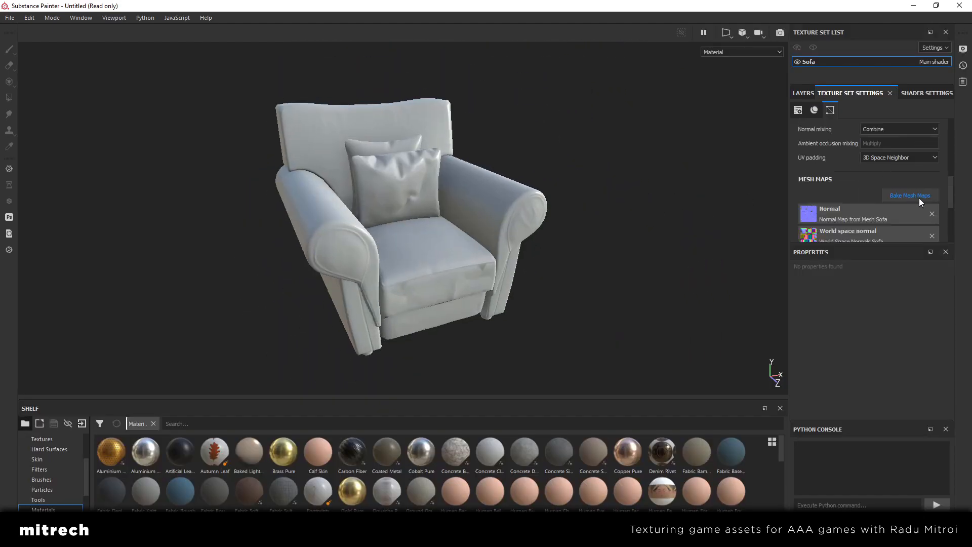
Reopen the mesh map baking settings, set the output size to 8192 and review the matching and suffix options
click(916, 196)
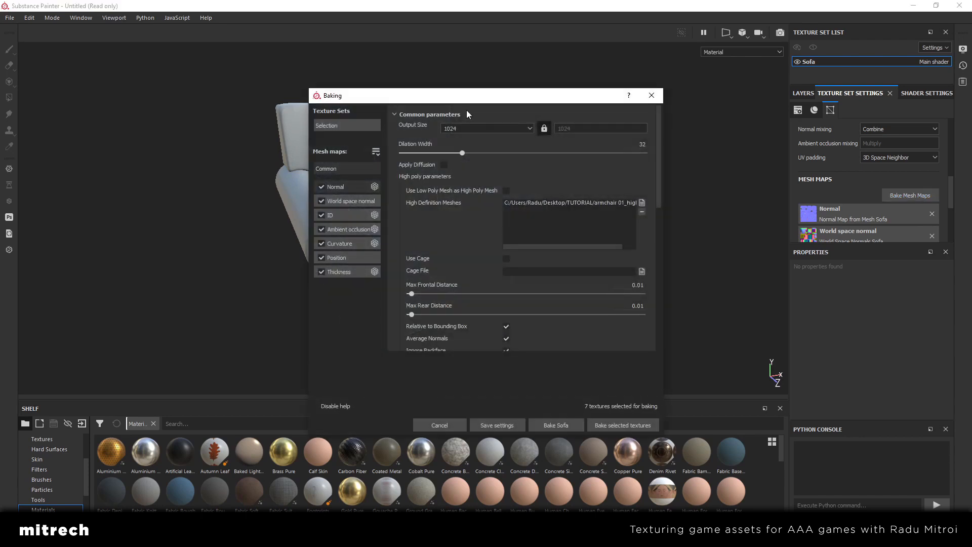
click(467, 128)
click(482, 188)
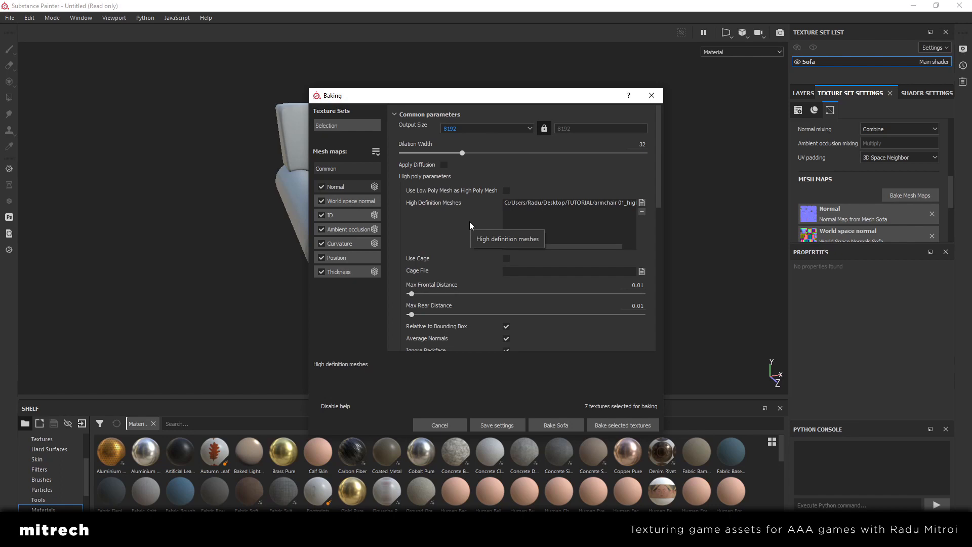
drag(478, 100, 430, 68)
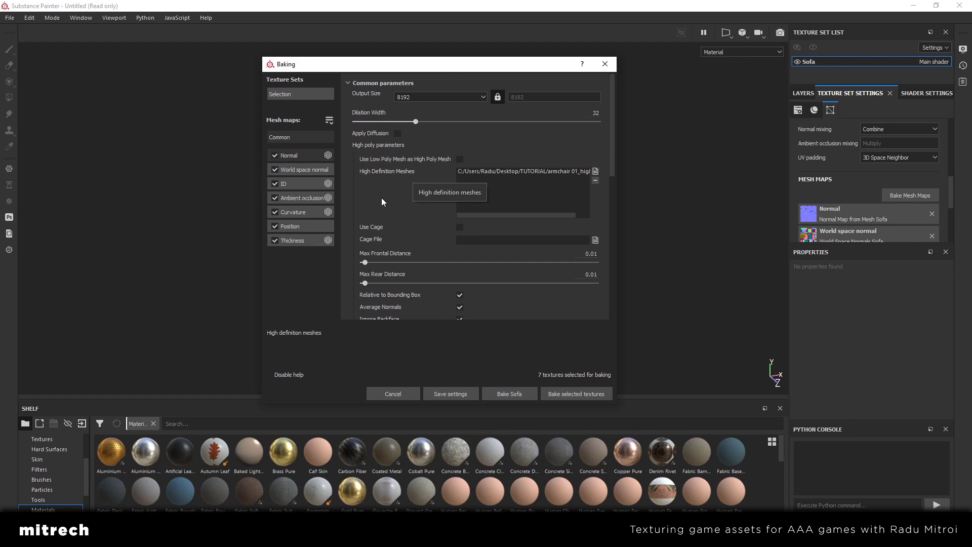
scroll(382, 199, down, 5)
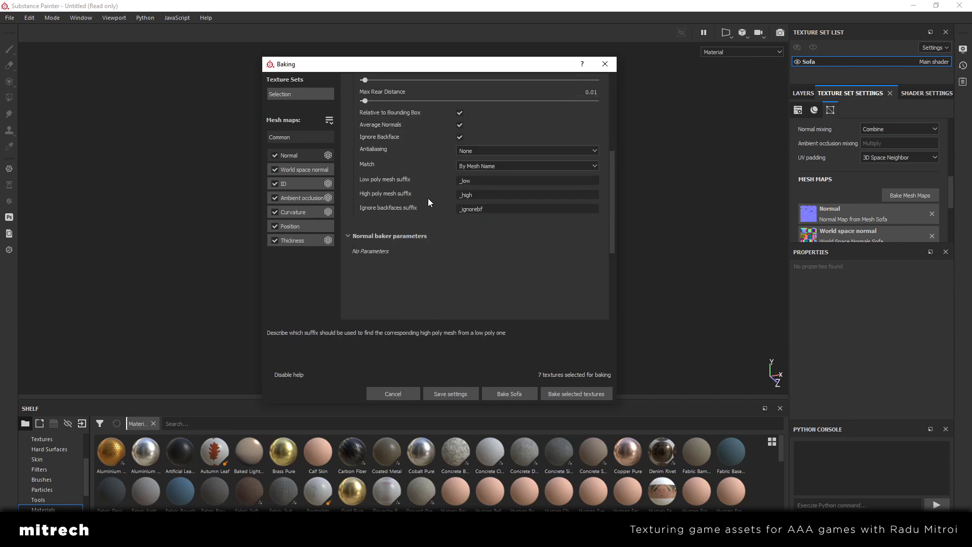
scroll(411, 190, up, 5)
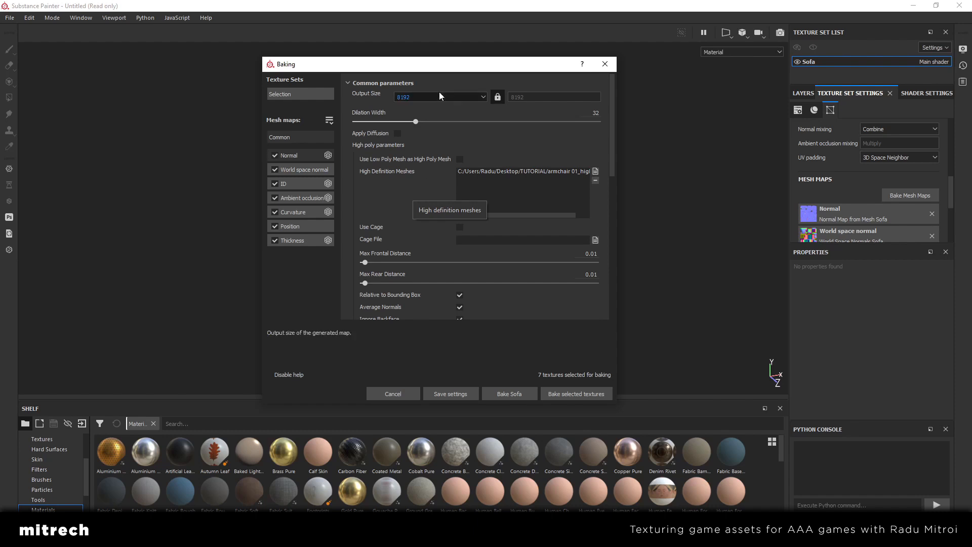
Confirm 8192 as the output size in the baking settings and bake all selected mesh maps
drag(434, 69, 431, 56)
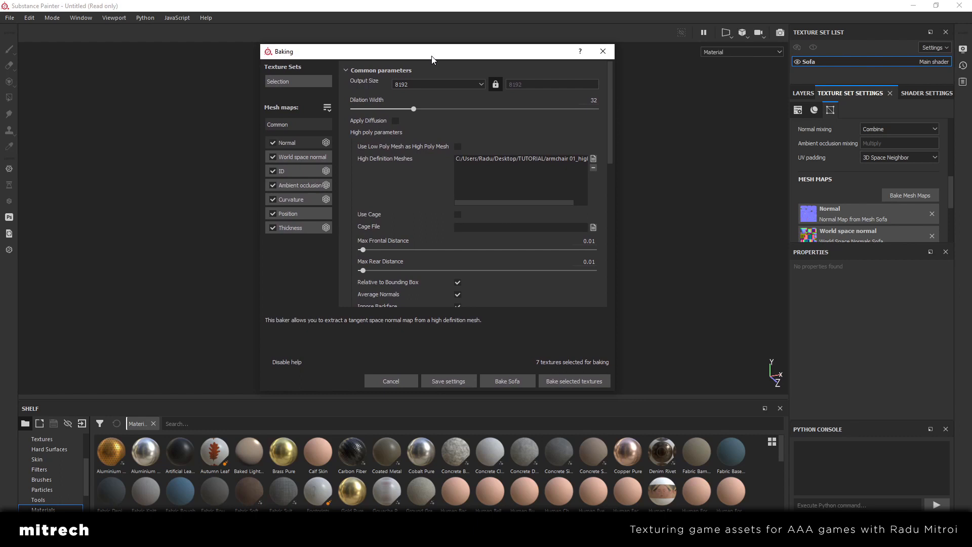
click(422, 83)
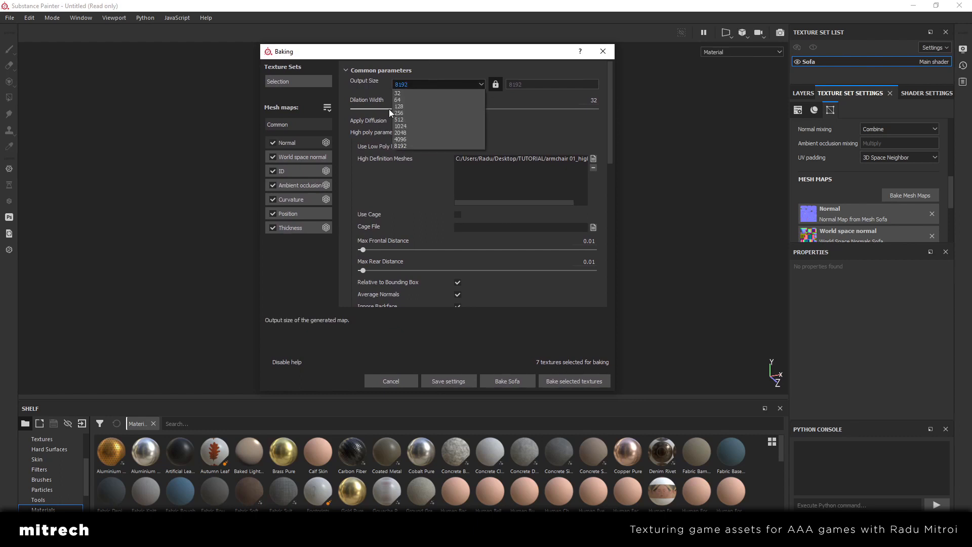
click(409, 49)
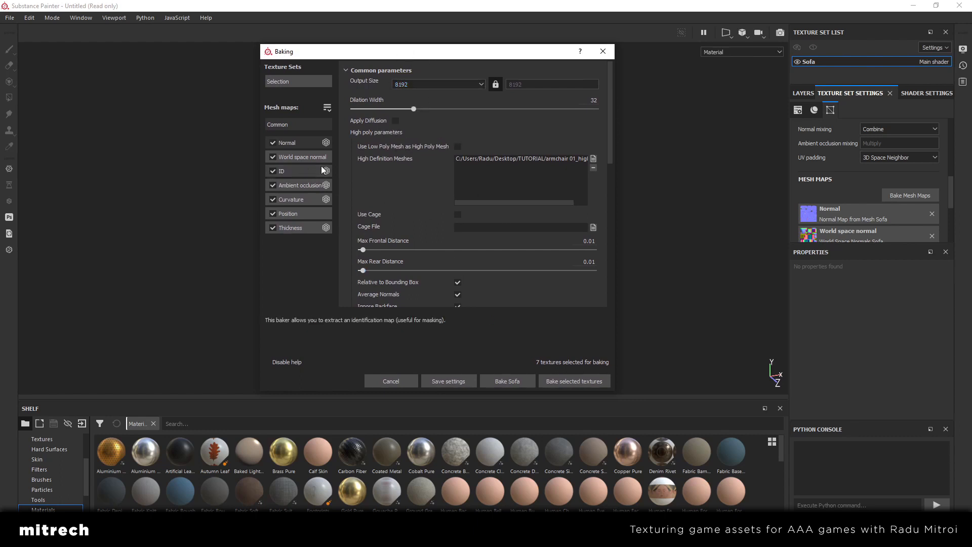
click(420, 84)
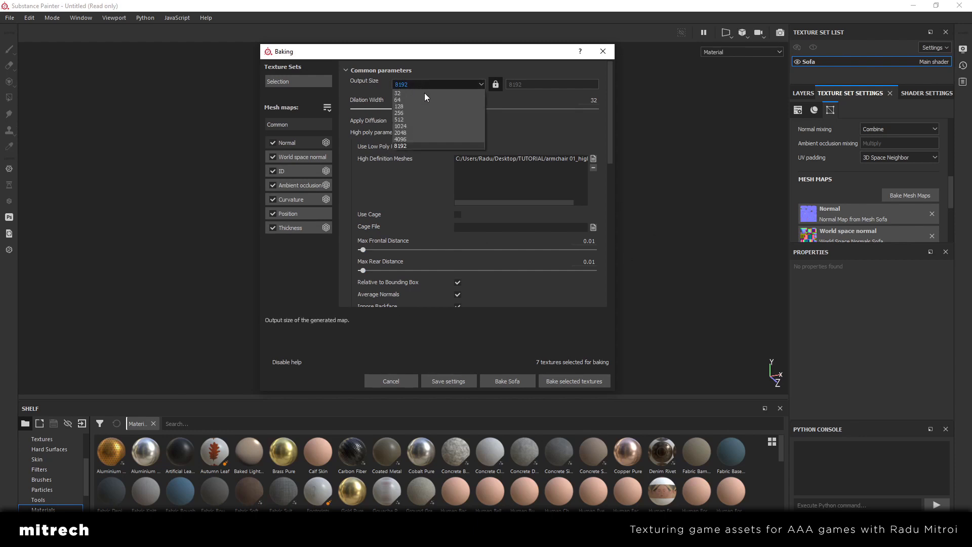
click(411, 147)
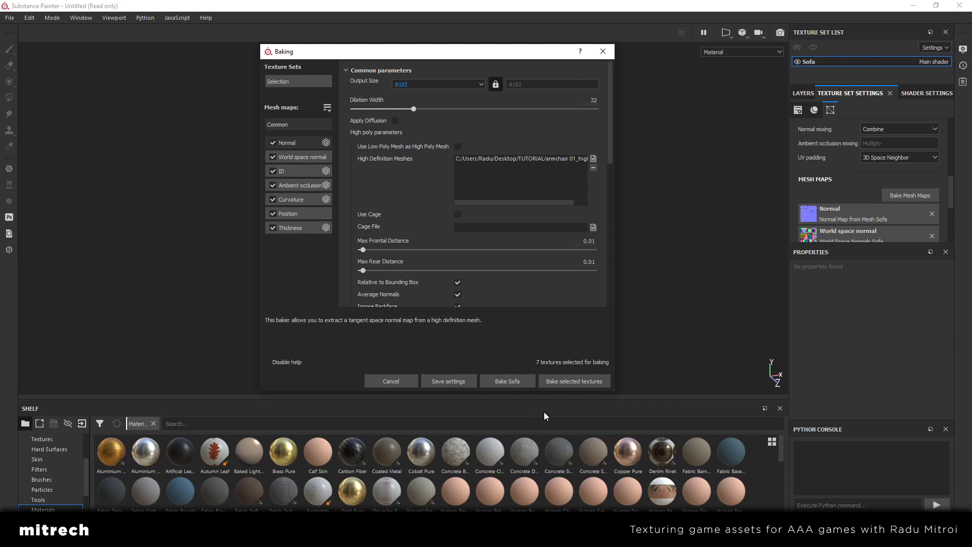
click(566, 380)
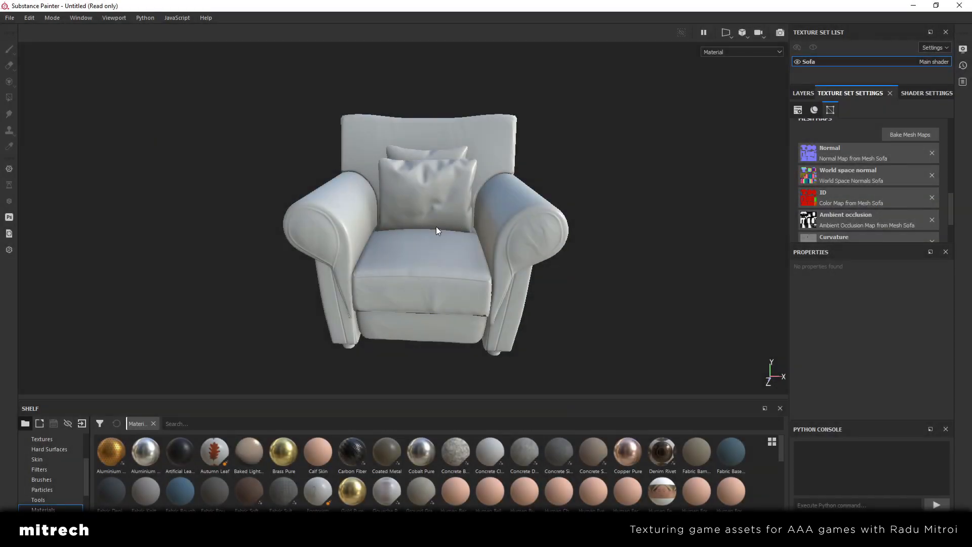
Examine the rebaked armchair's pillows, seat, arms and backrest from several angles and distances
alt+drag(378, 230, 500, 211)
alt+drag(375, 214, 336, 238)
alt+middle_drag(336, 238, 413, 208)
alt+drag(319, 292, 339, 289)
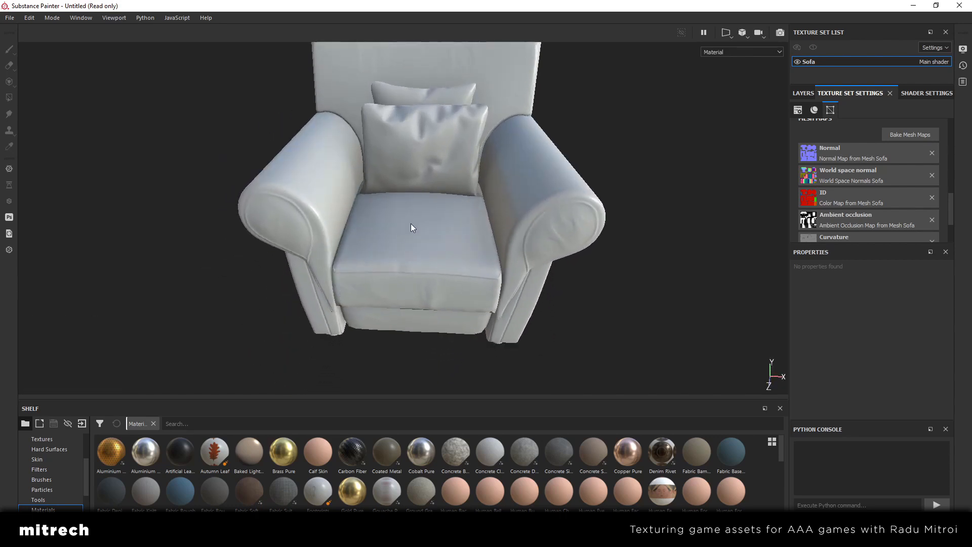
alt+drag(410, 227, 375, 230)
scroll(473, 265, down, 3)
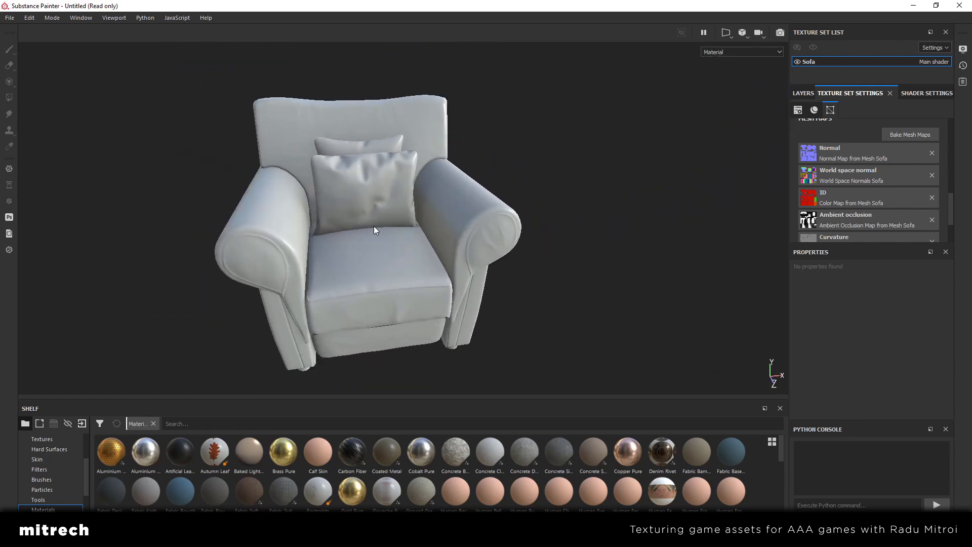
alt+middle_drag(375, 230, 406, 214)
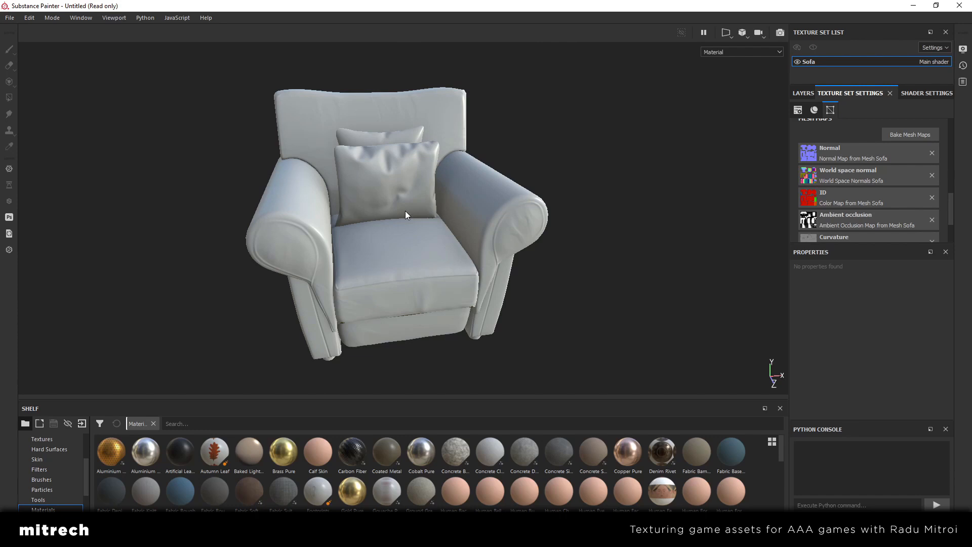
Show the layer stack, switch to File Explorer and view preview.png in the fabric_pattern_sbqiysp0 folder
click(804, 93)
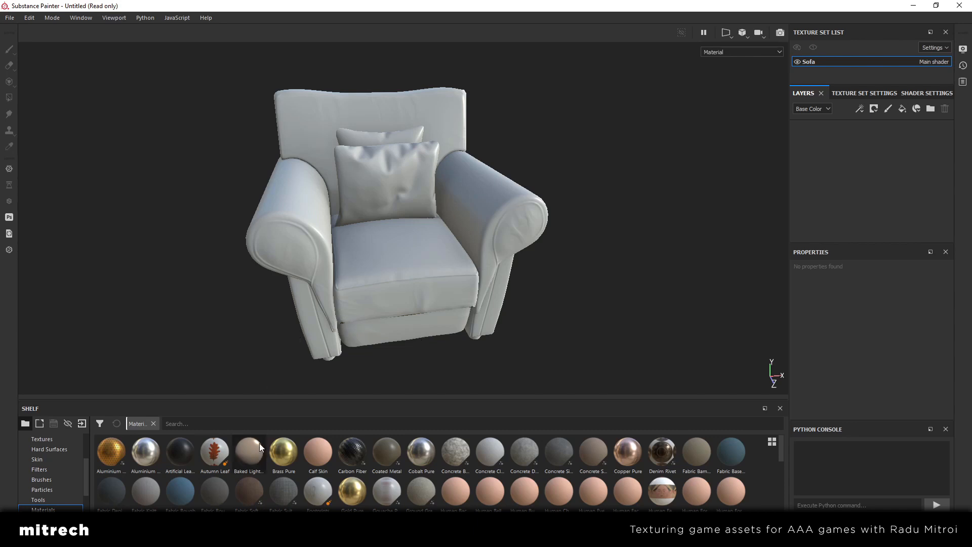
mouse_move(236, 537)
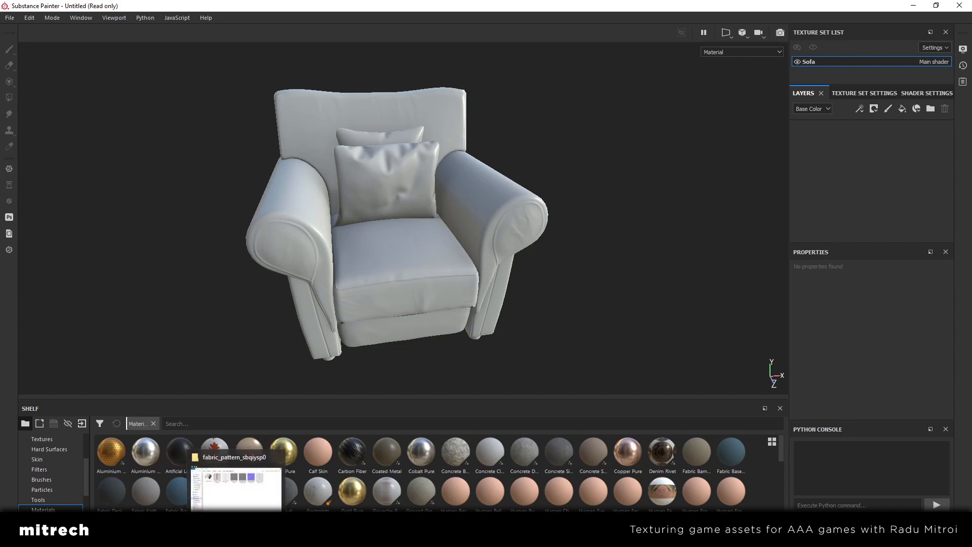
click(236, 486)
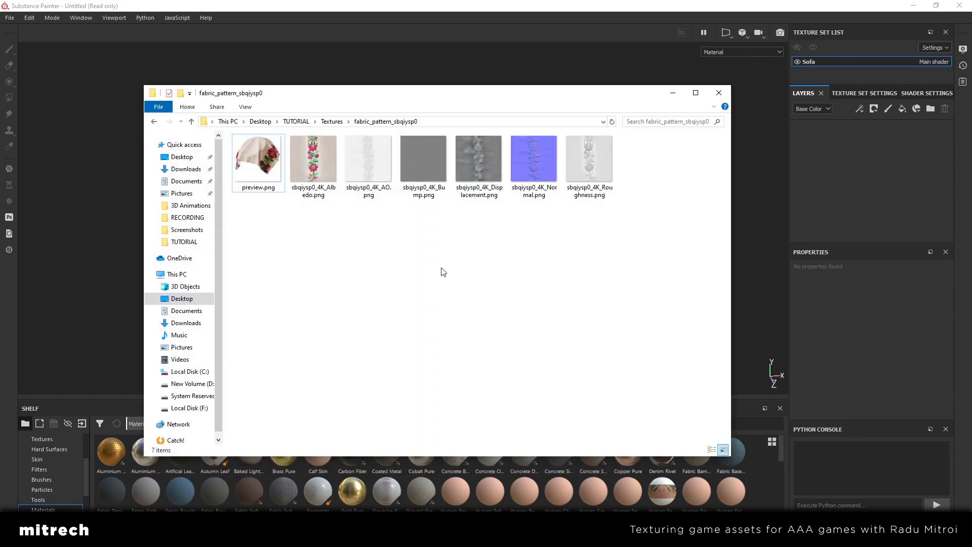
click(259, 168)
double_click(258, 168)
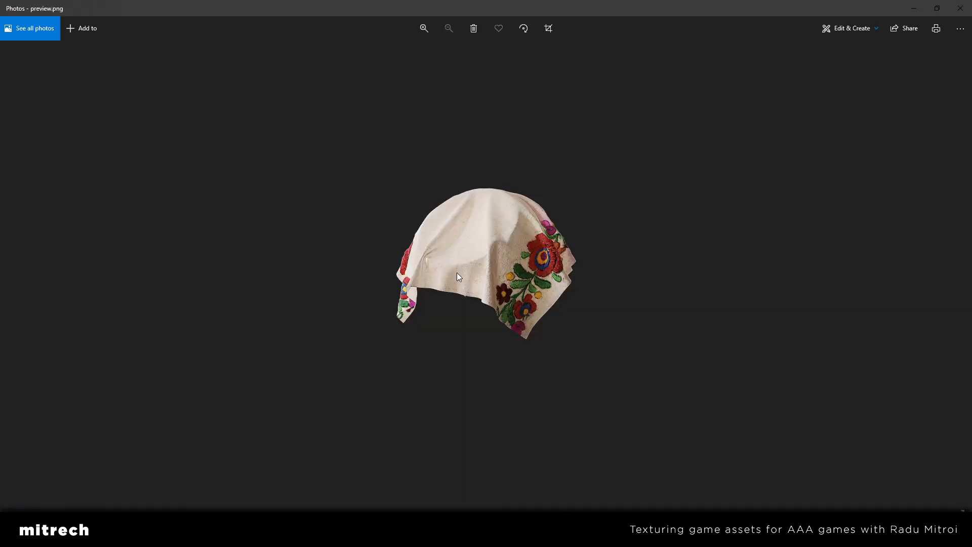
click(960, 8)
key(alt+Up)
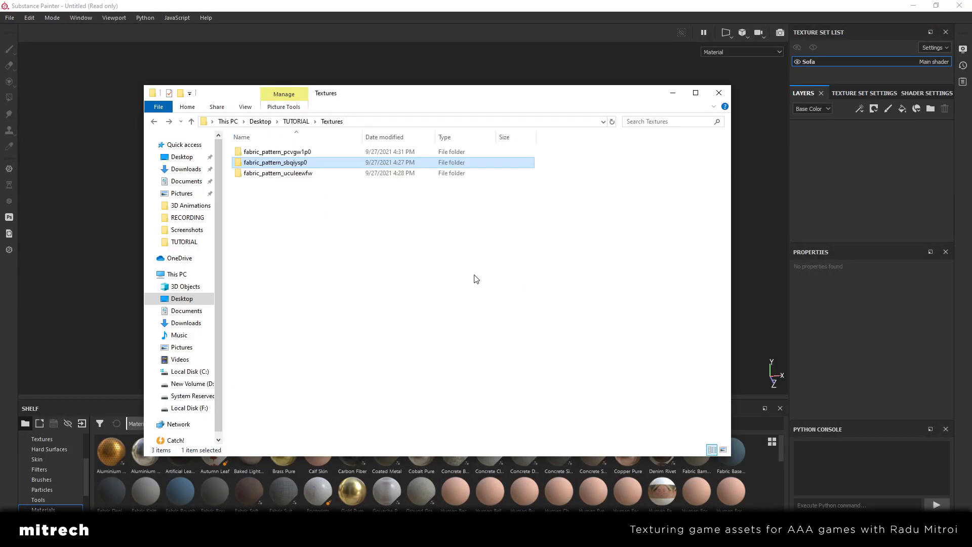
View the albedo image of fabric_pattern_pcvgw1p0 and the preview image of fabric_pattern_uculeewfw among the fabric texture folders
double_click(299, 152)
double_click(262, 167)
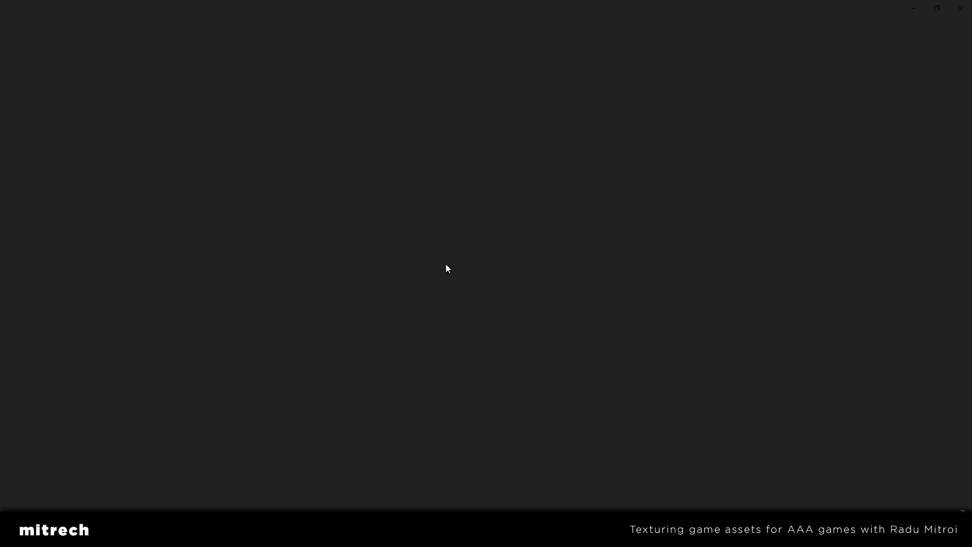
click(961, 8)
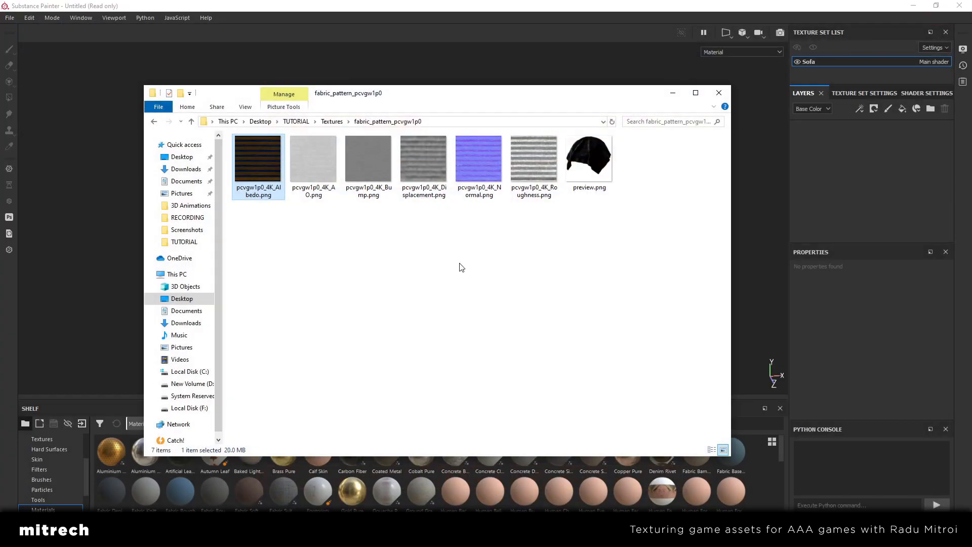
key(alt+Up)
double_click(277, 173)
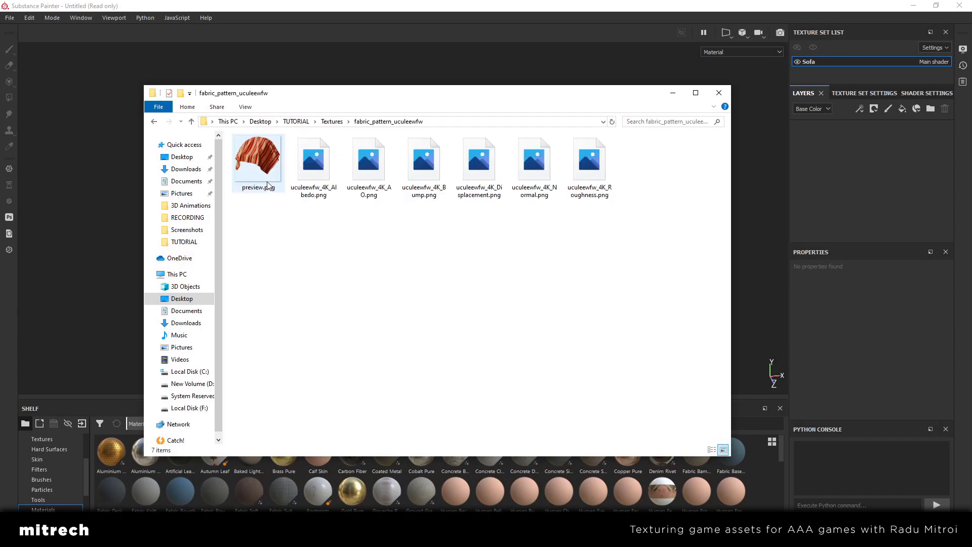
double_click(267, 181)
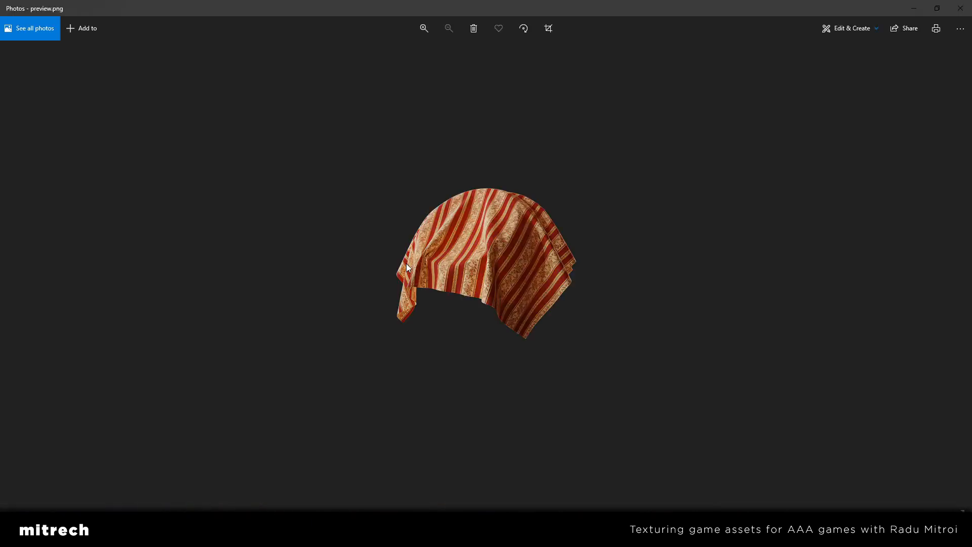
click(961, 8)
key(alt+Up)
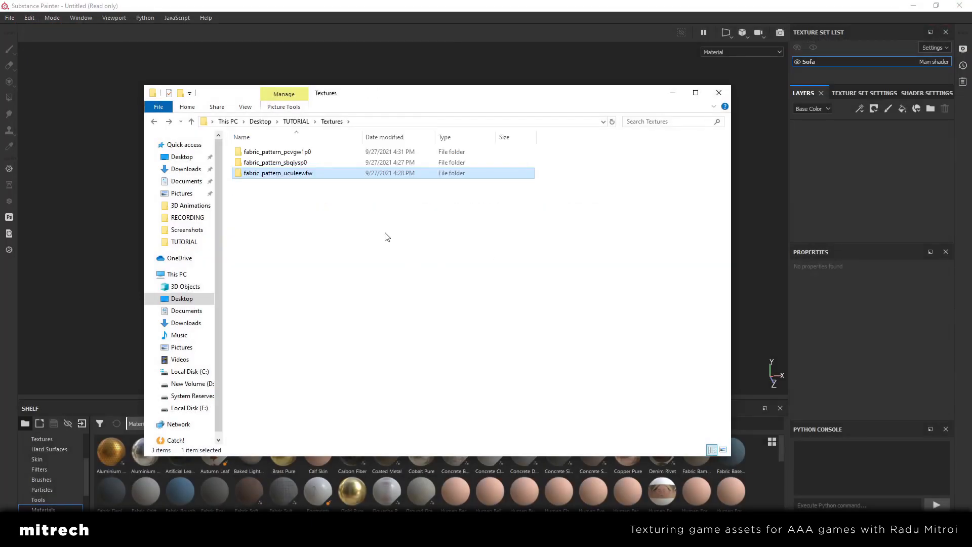
double_click(301, 162)
key(alt+Up)
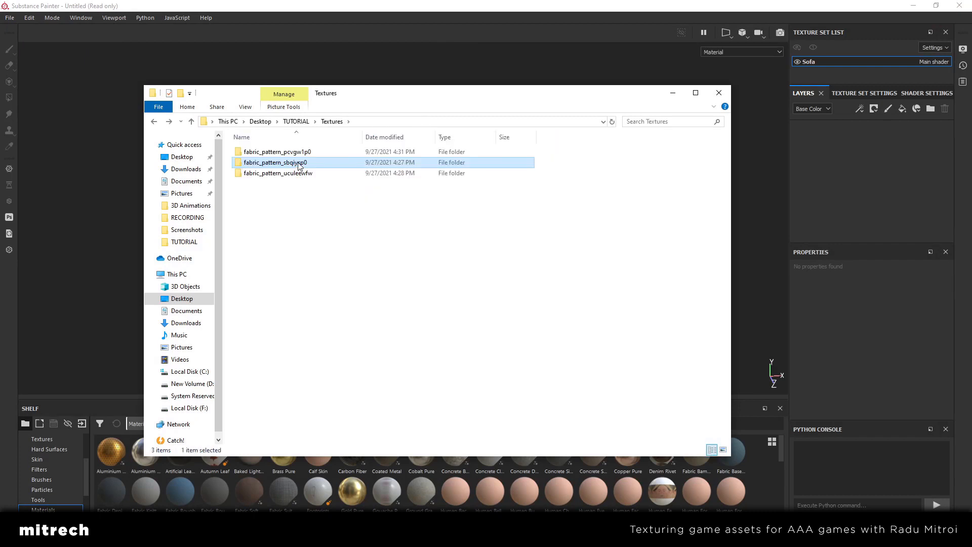
Select the Albedo, Normal and Roughness maps in fabric_pattern_pcvgw1p0 and add them to the Substance Painter shelf for import
double_click(298, 152)
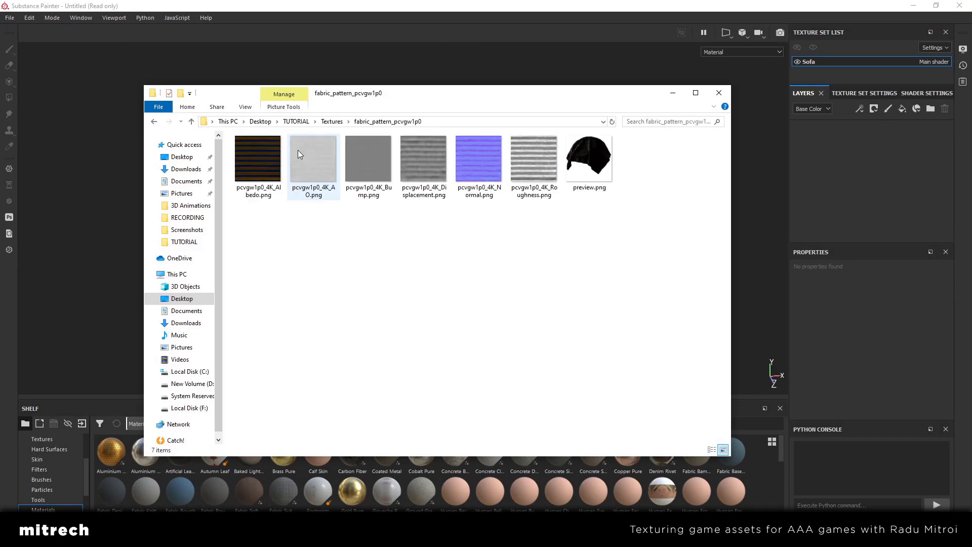
click(266, 198)
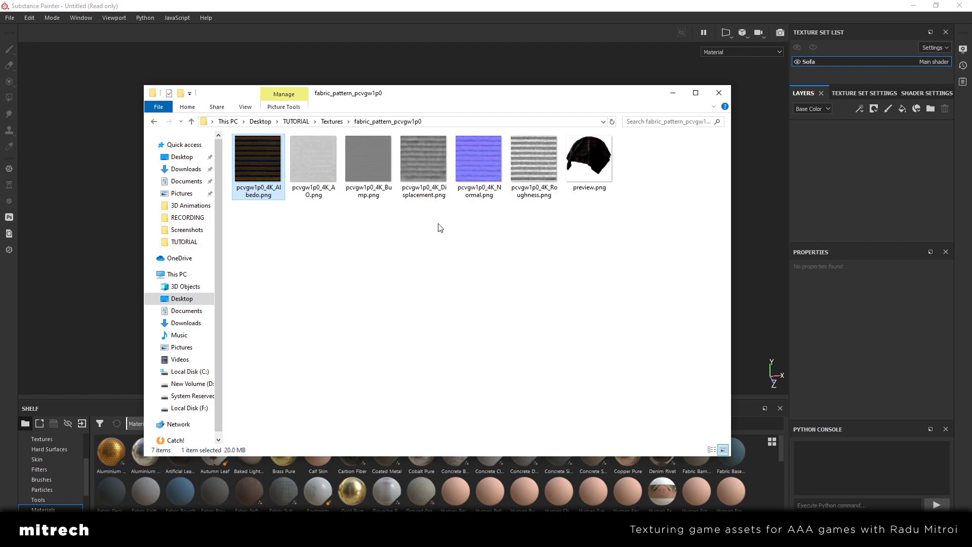
ctrl+click(463, 180)
ctrl+click(529, 198)
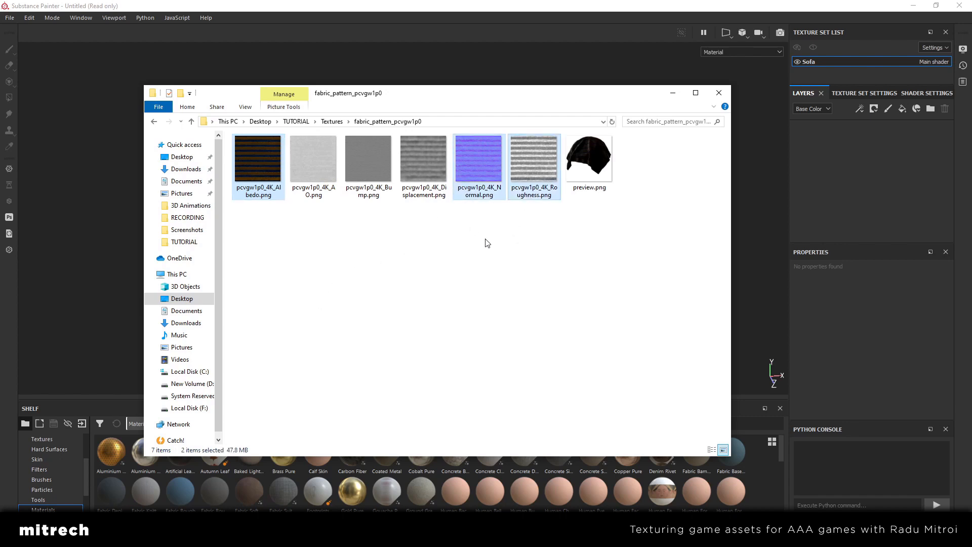
drag(408, 95, 533, 61)
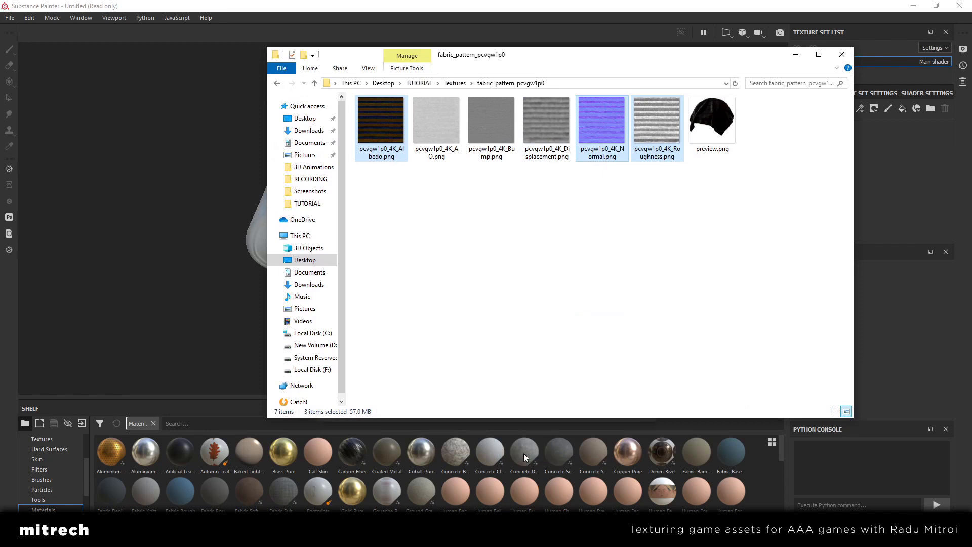
Try to add the Albedo, Normal and Roughness maps of fabric_pattern_sbqiysp0 to the shelf
key(alt+Up)
double_click(426, 124)
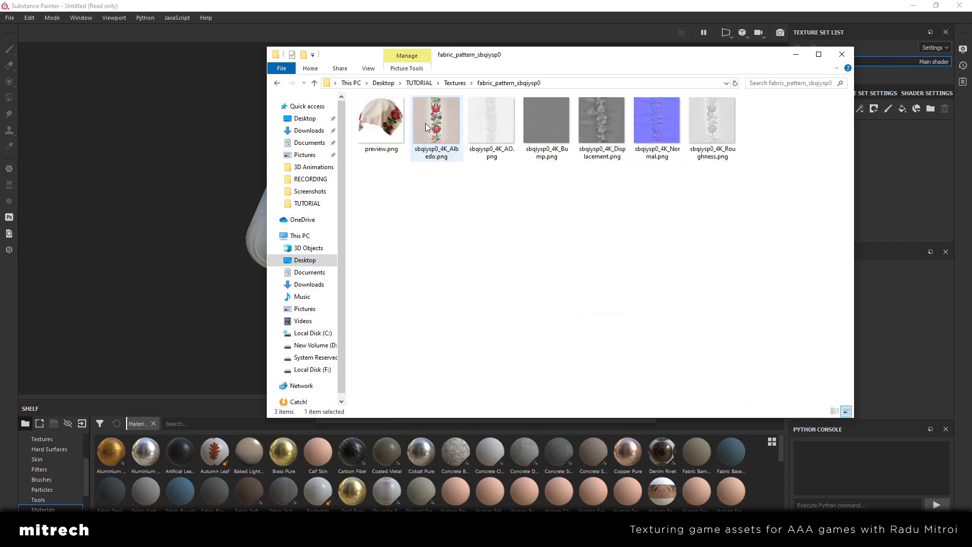
click(439, 151)
ctrl+click(656, 154)
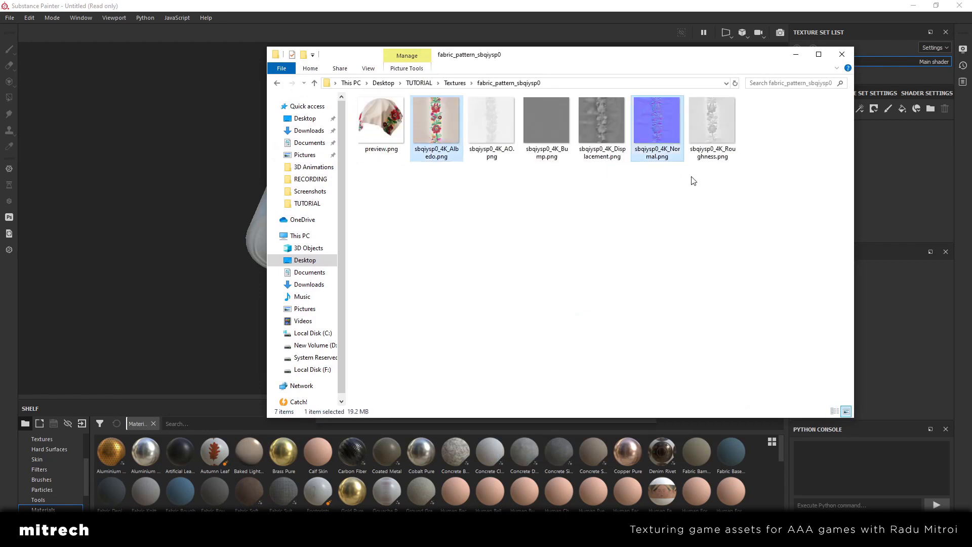
ctrl+click(707, 155)
key(alt+Up)
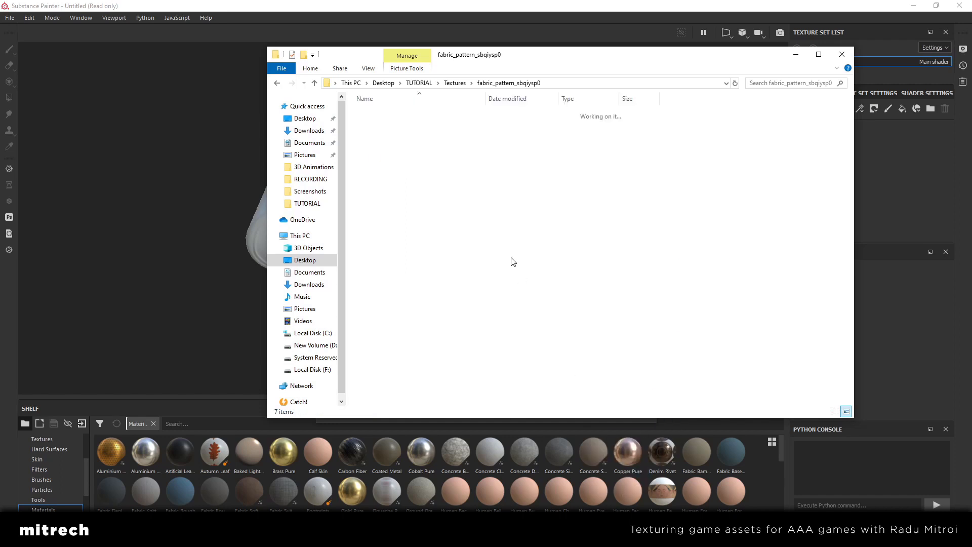
Select the Albedo, Normal and Roughness maps in fabric_pattern_uculeewfw and add them to the resource import list
double_click(402, 134)
click(427, 131)
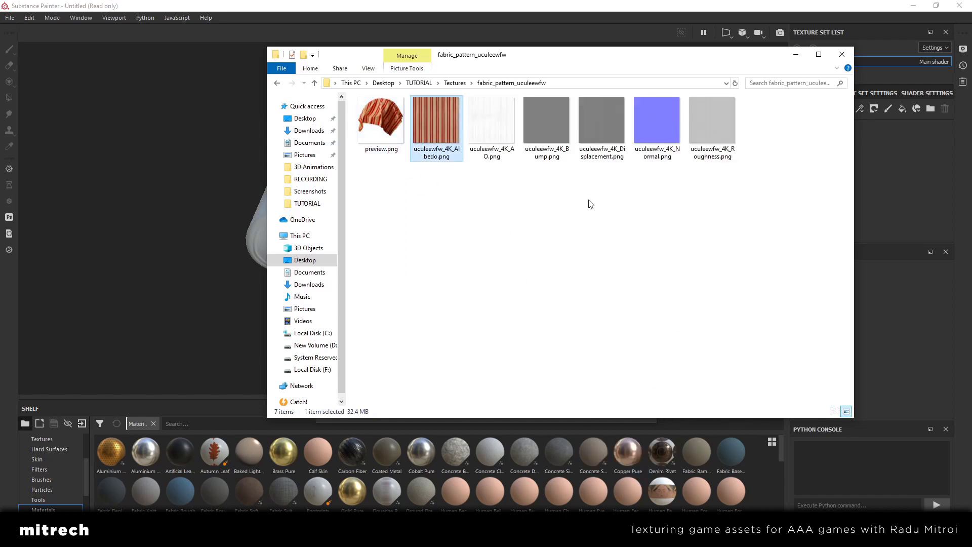
ctrl+click(653, 143)
ctrl+click(712, 136)
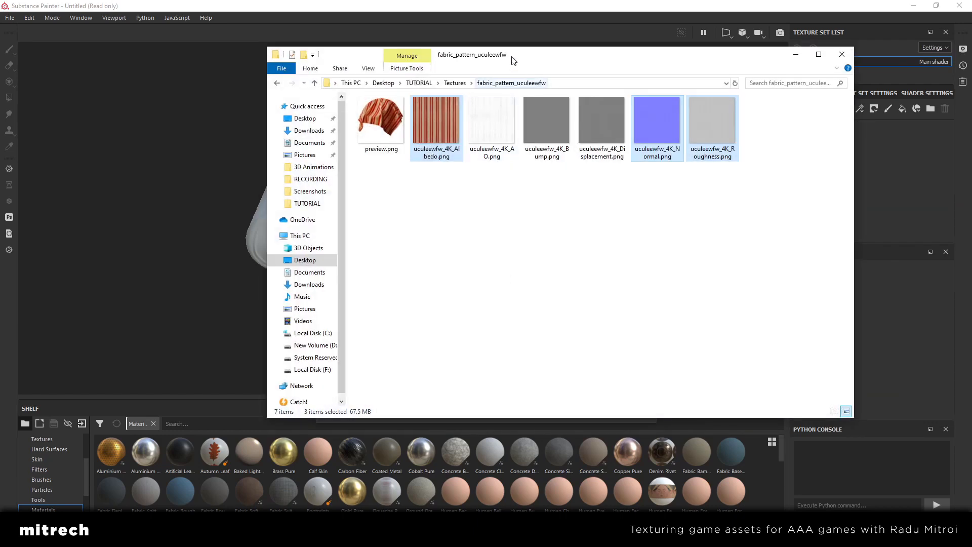
drag(514, 49, 731, 65)
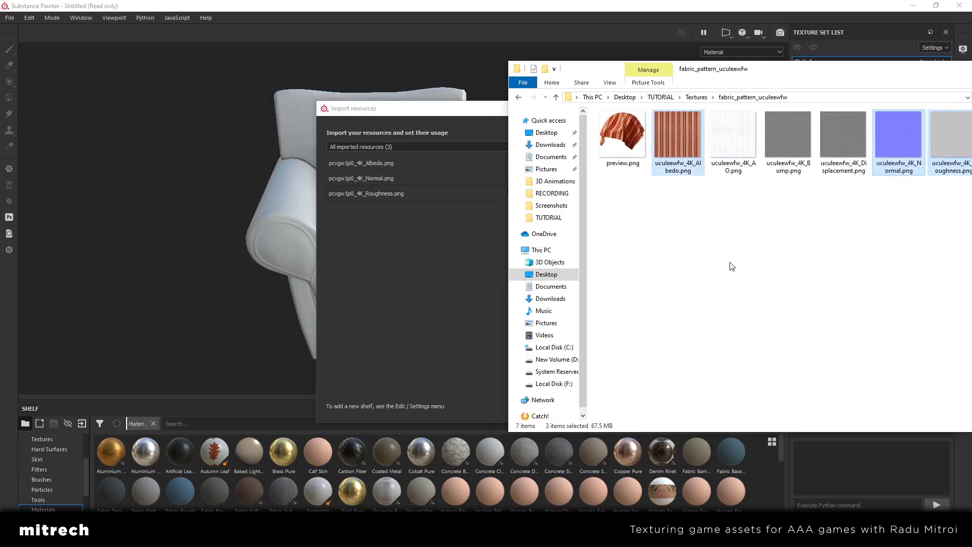
drag(674, 150, 402, 280)
click(734, 252)
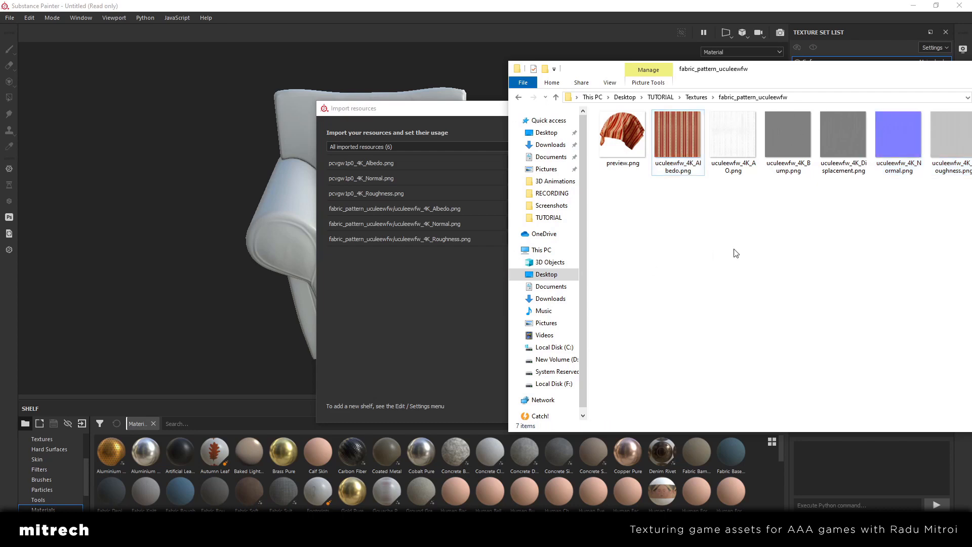
Add the Albedo, Normal and Roughness maps from fabric_pattern_sbqiysp0 to the resource import list
key(alt+Left)
double_click(624, 138)
click(666, 150)
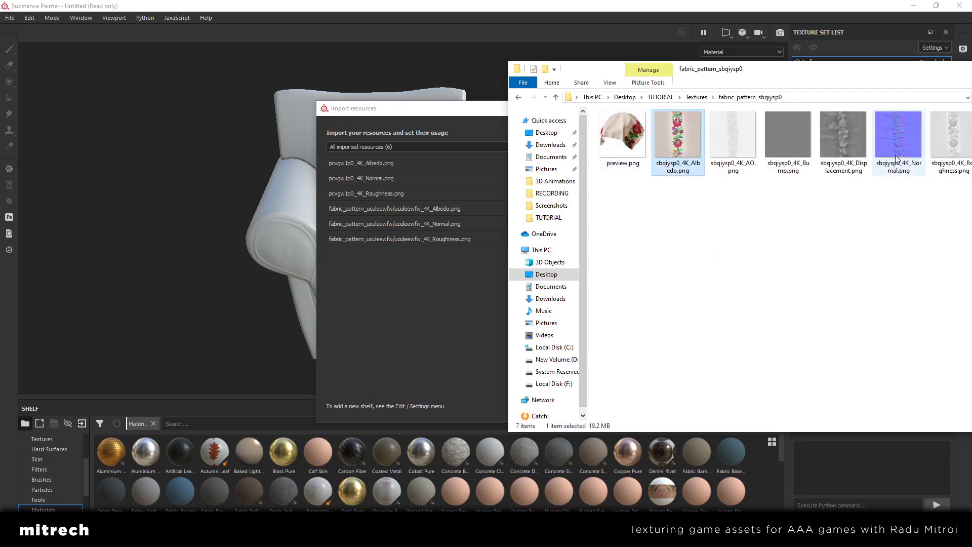
ctrl+click(895, 155)
ctrl+drag(960, 161, 481, 300)
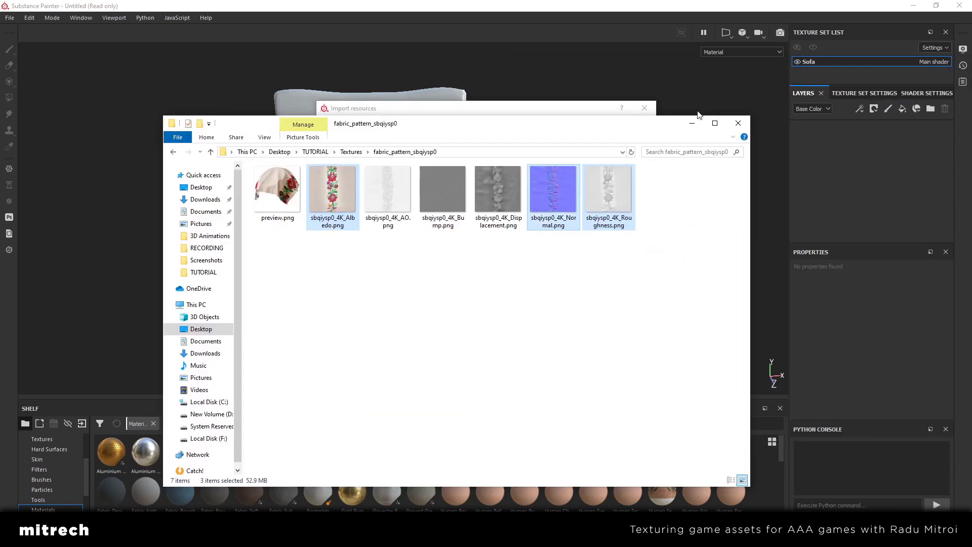
Set the usage of all listed Albedo, Normal and Roughness maps to texture and import them into the shelf
click(693, 123)
drag(495, 110, 495, 103)
click(418, 156)
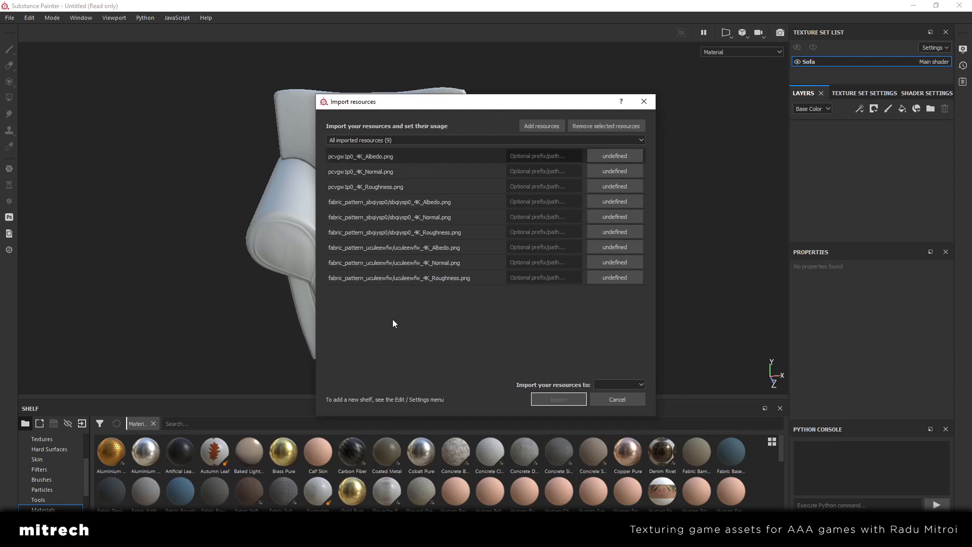
click(607, 278)
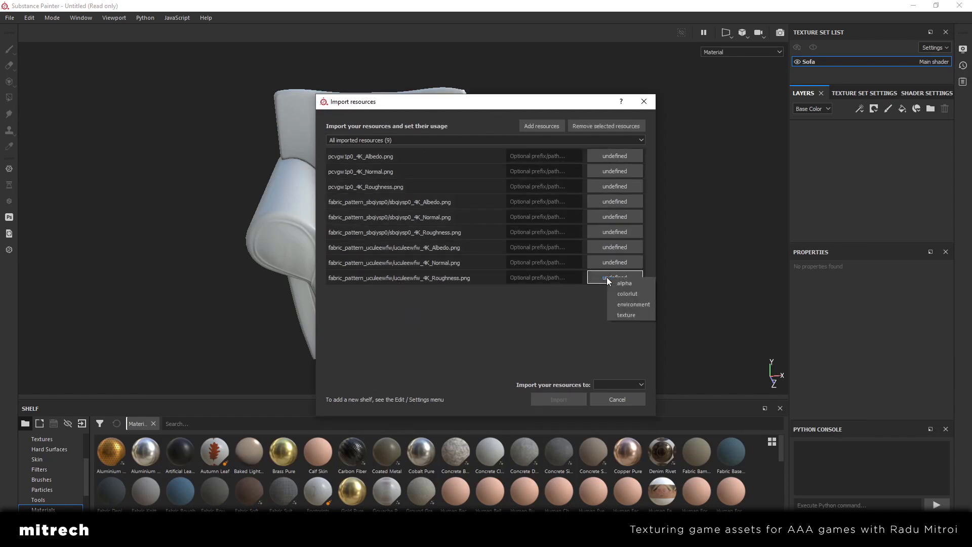
click(636, 312)
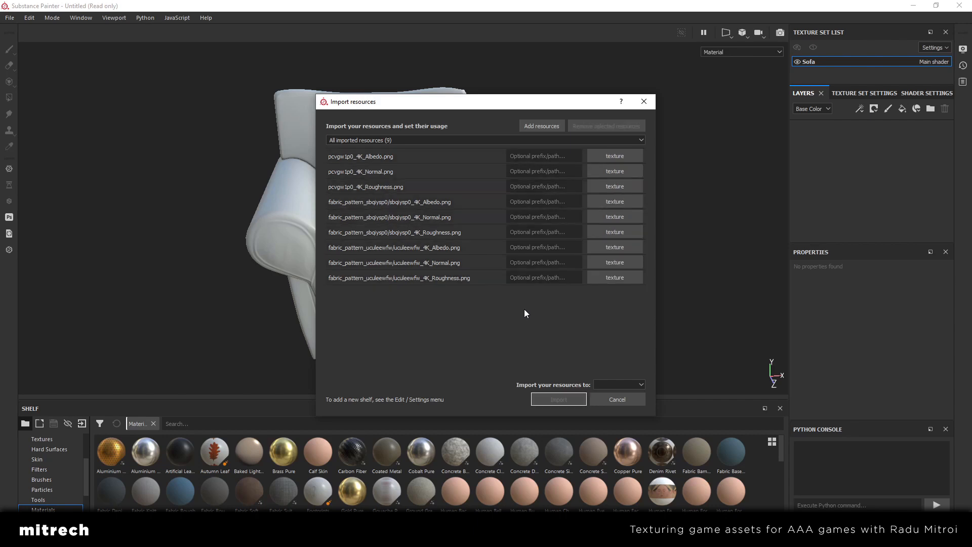
click(628, 385)
click(614, 394)
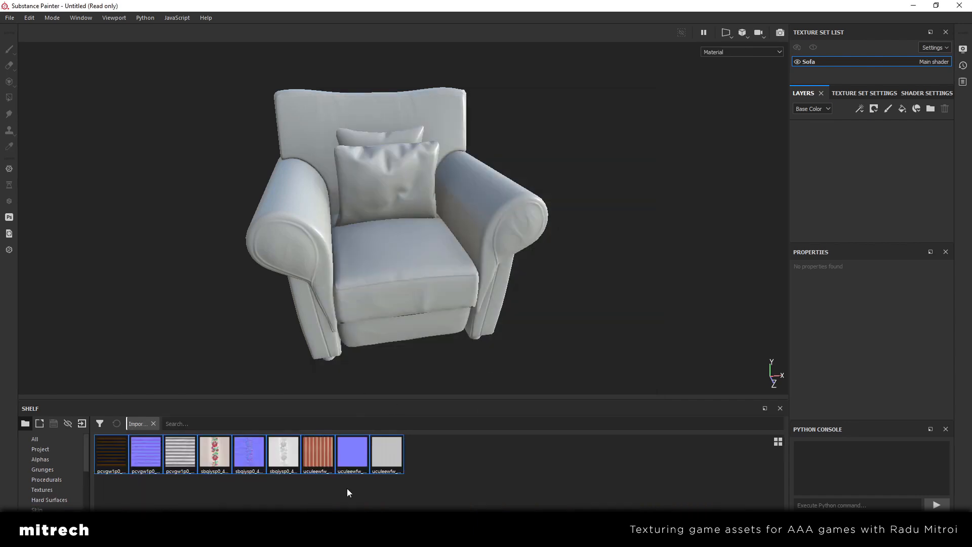
Examine the untextured armchair from several angles, including the seat, armrests, pillows and the feet underneath
alt+drag(421, 295, 367, 355)
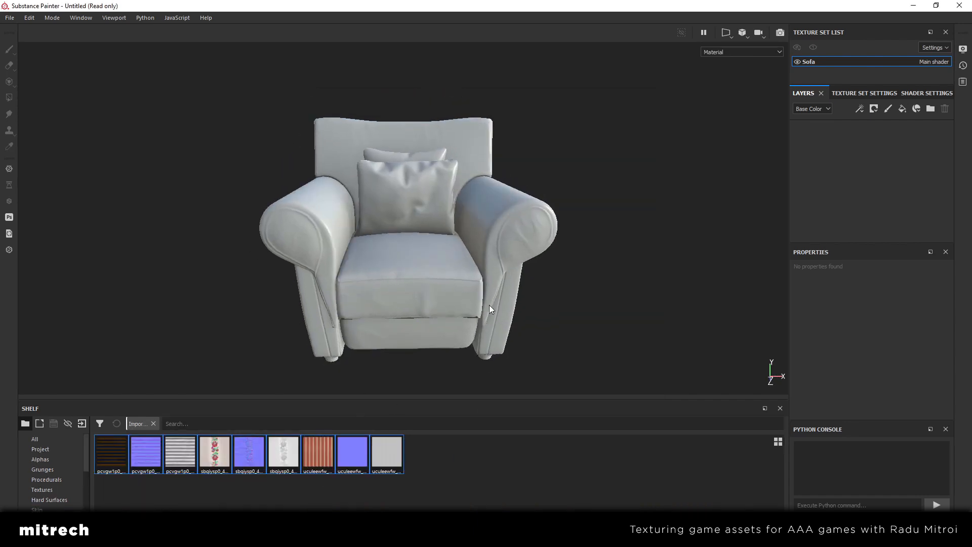
alt+drag(444, 302, 502, 302)
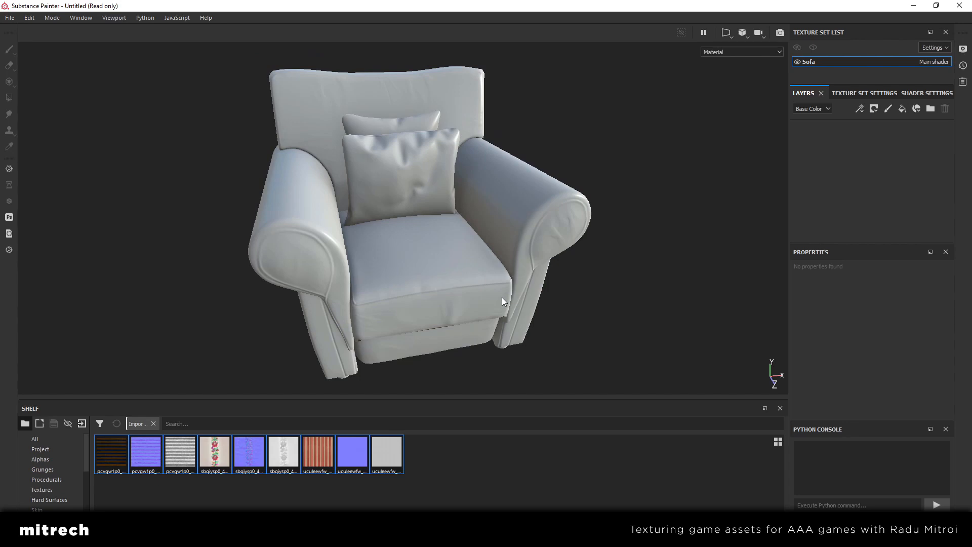
alt+drag(502, 300, 393, 293)
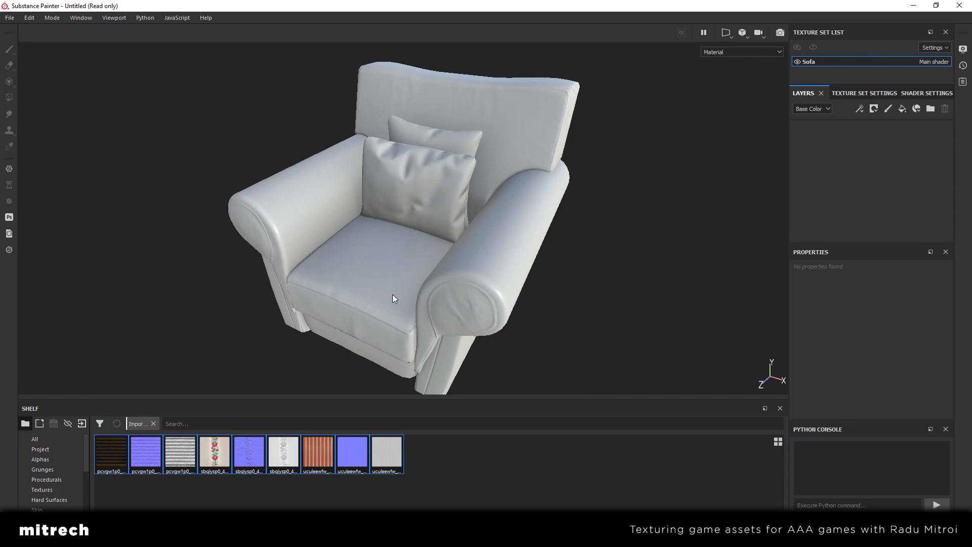
alt+drag(384, 288, 409, 258)
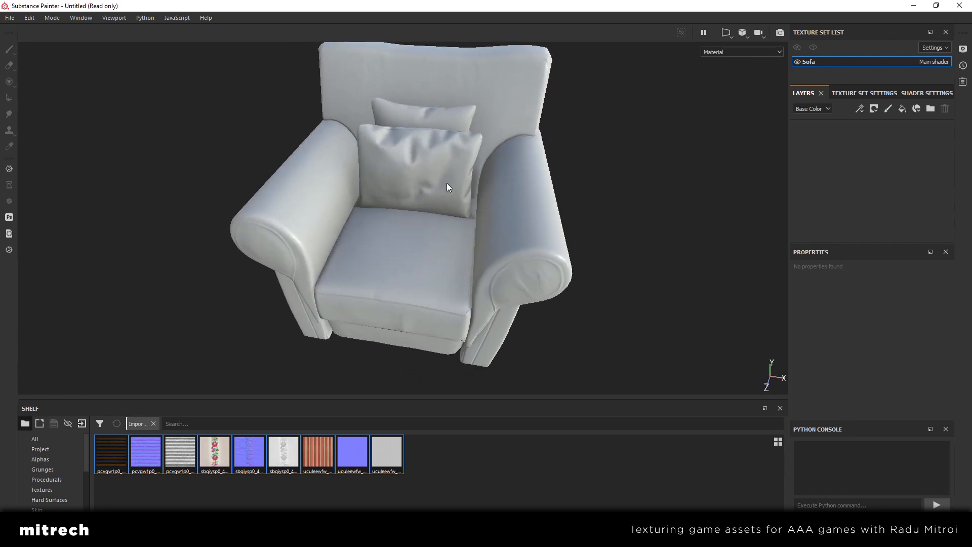
alt+drag(447, 184, 528, 286)
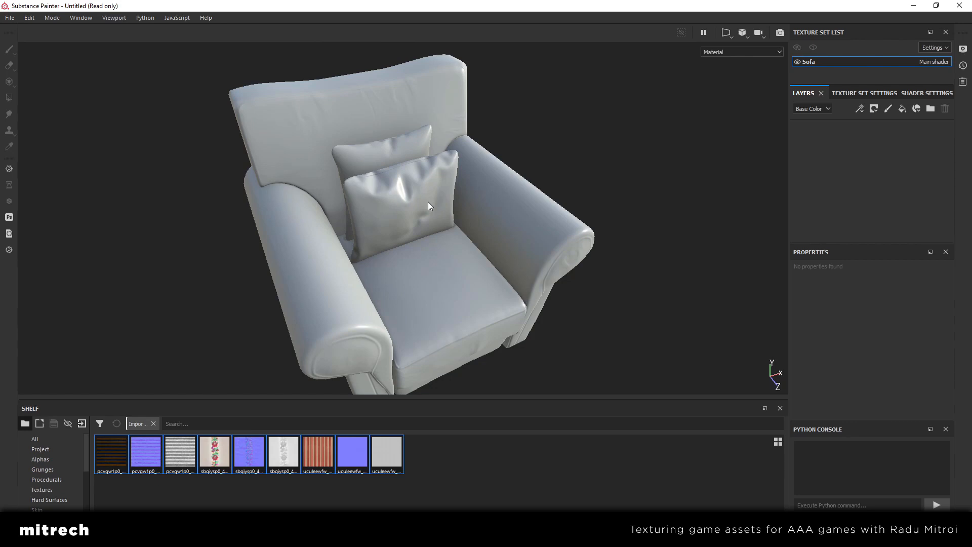
alt+drag(428, 205, 426, 154)
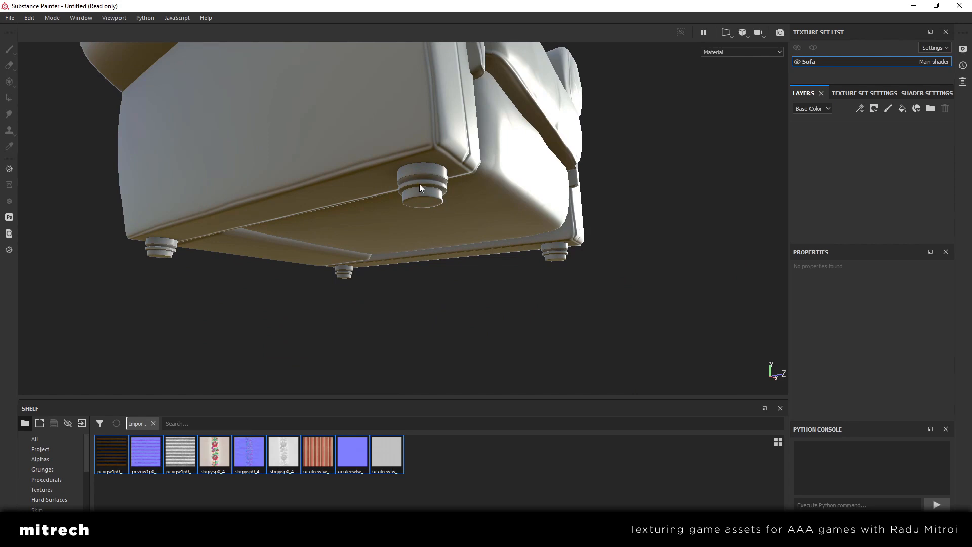
alt+drag(260, 236, 433, 260)
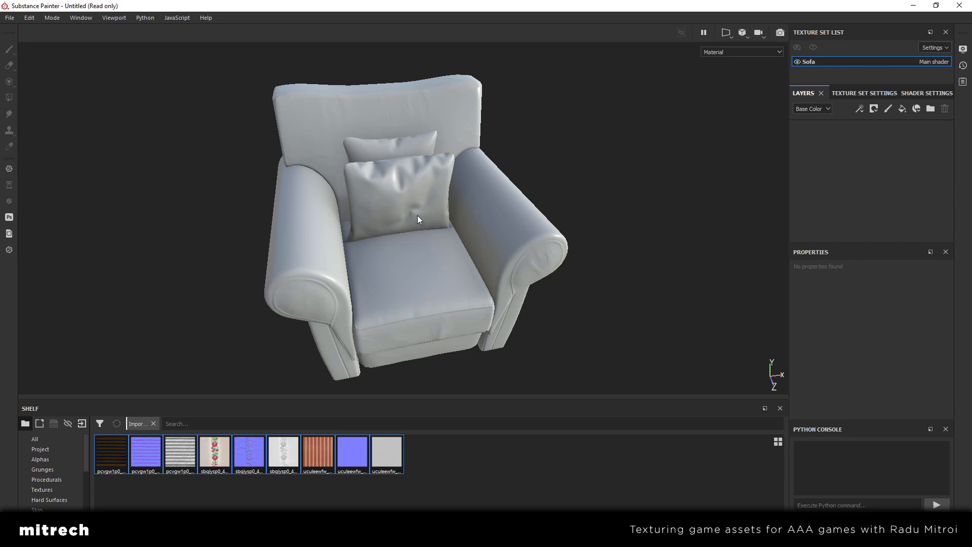
Add a fill layer to the Sofa texture set and show its base color, roughness and normal channels
alt+drag(417, 215, 421, 208)
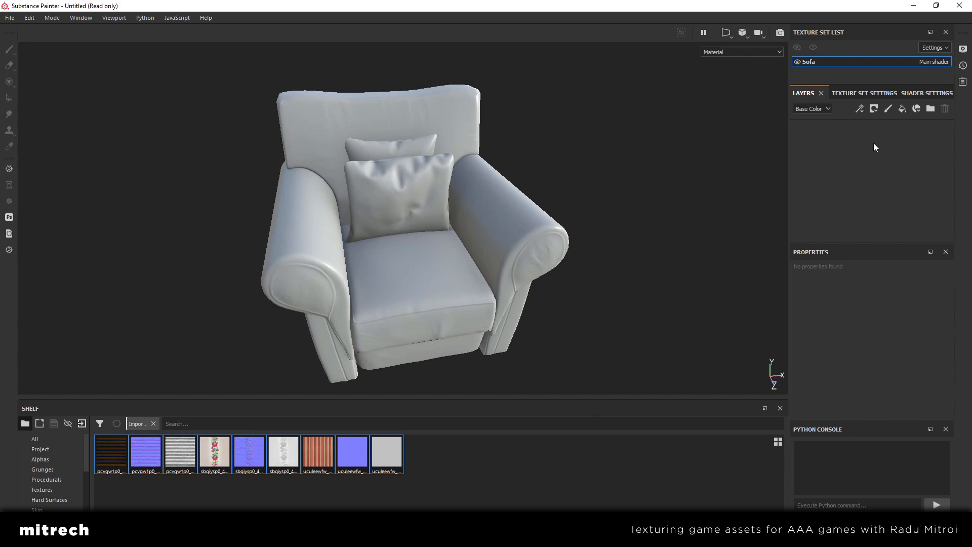
click(907, 108)
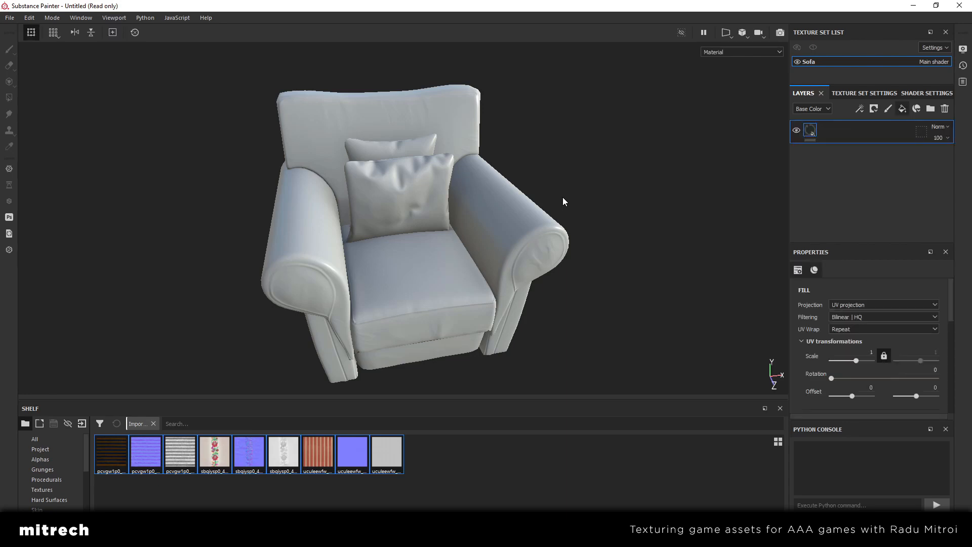
scroll(482, 206, up, 3)
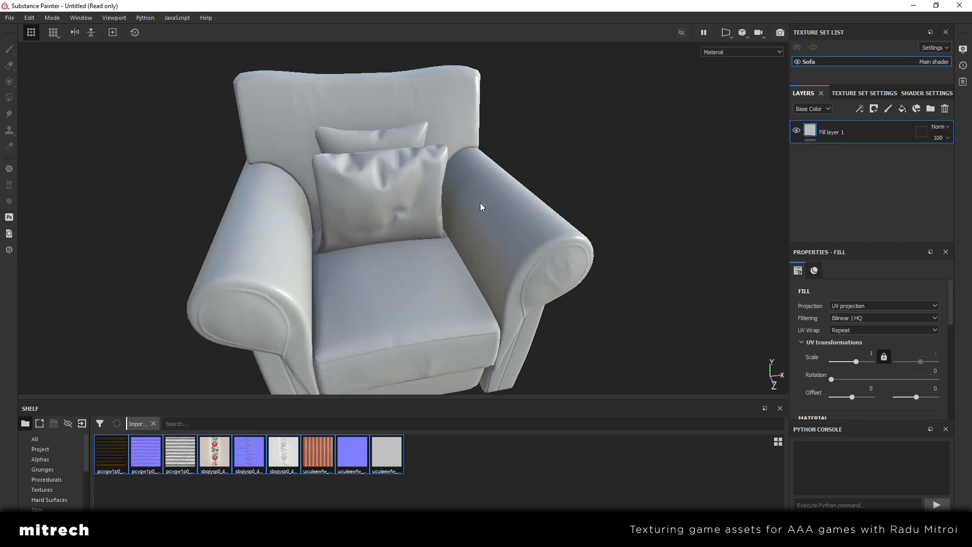
scroll(892, 312, down, 5)
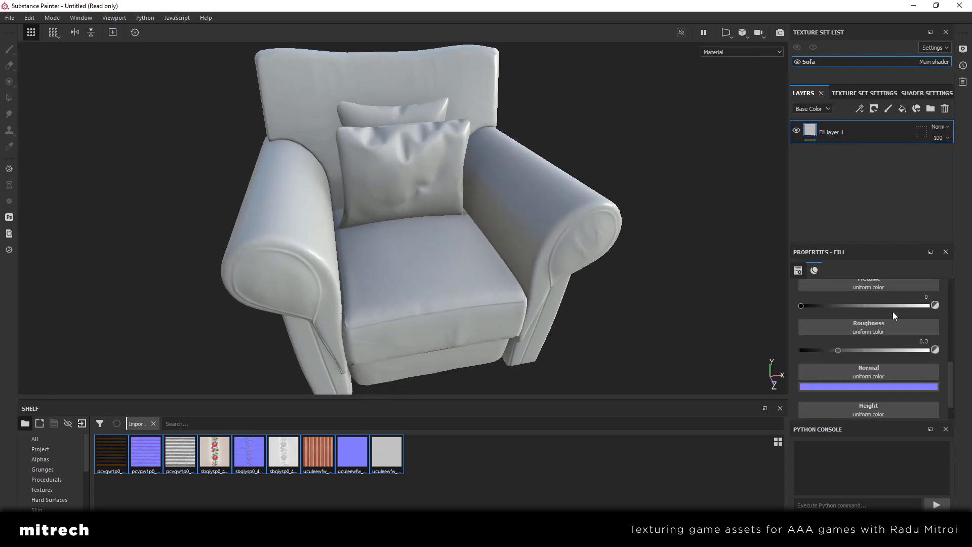
scroll(892, 312, up, 2)
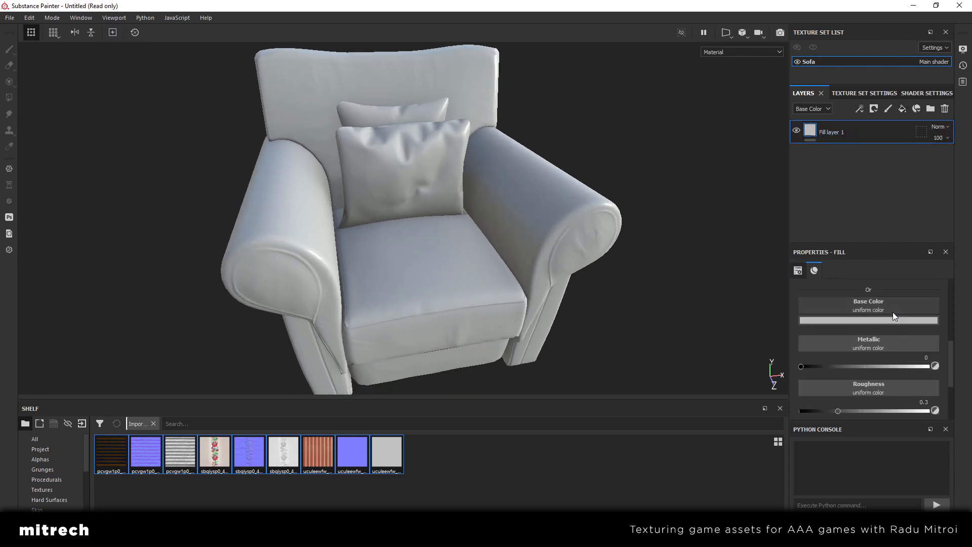
alt+middle_drag(516, 262, 514, 250)
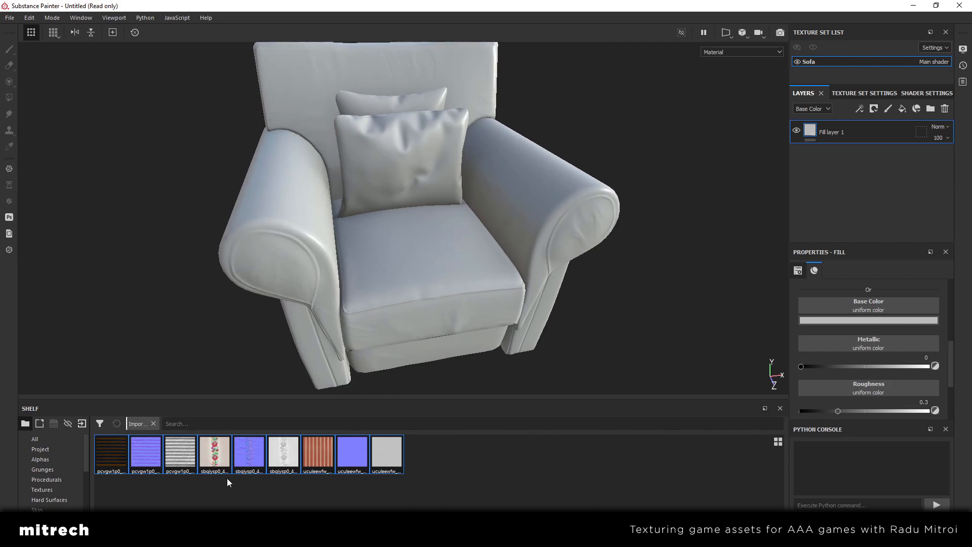
Assign the pcvgw1p0_4K Albedo, Normal and Roughness textures to the fill layer's base color, normal and roughness channels
drag(117, 453, 861, 308)
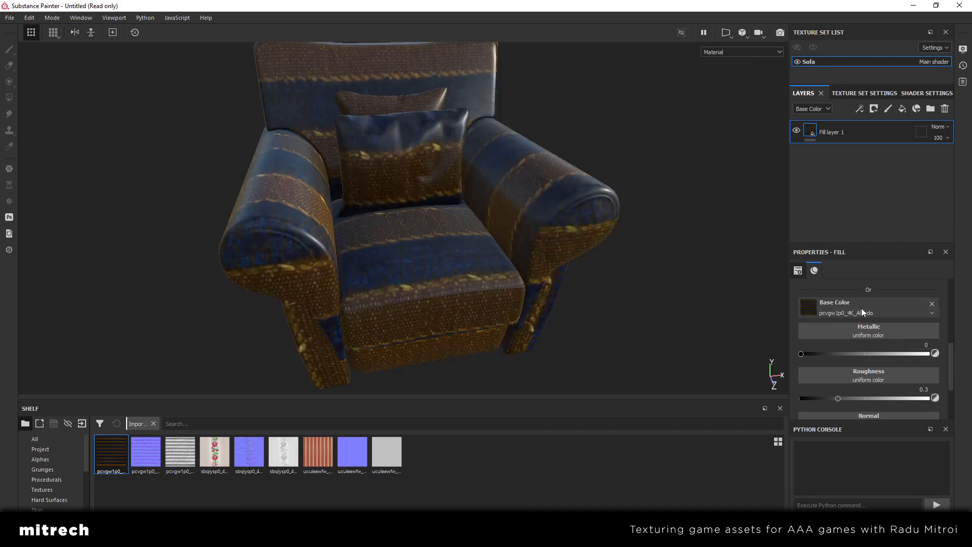
drag(154, 457, 840, 356)
scroll(836, 351, down, 1)
drag(180, 452, 886, 318)
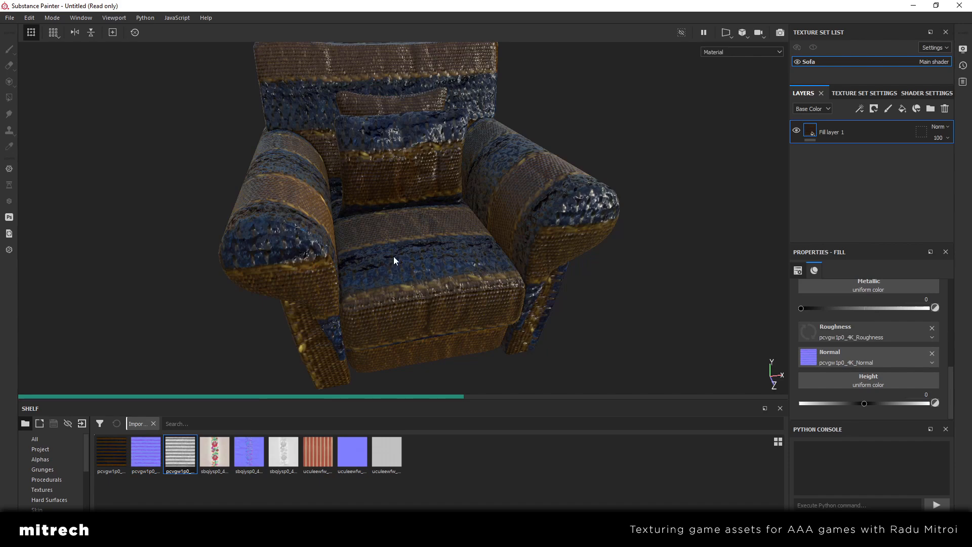
Set the fill layer's UV scale to 10
alt+drag(393, 256, 441, 291)
scroll(927, 360, up, 5)
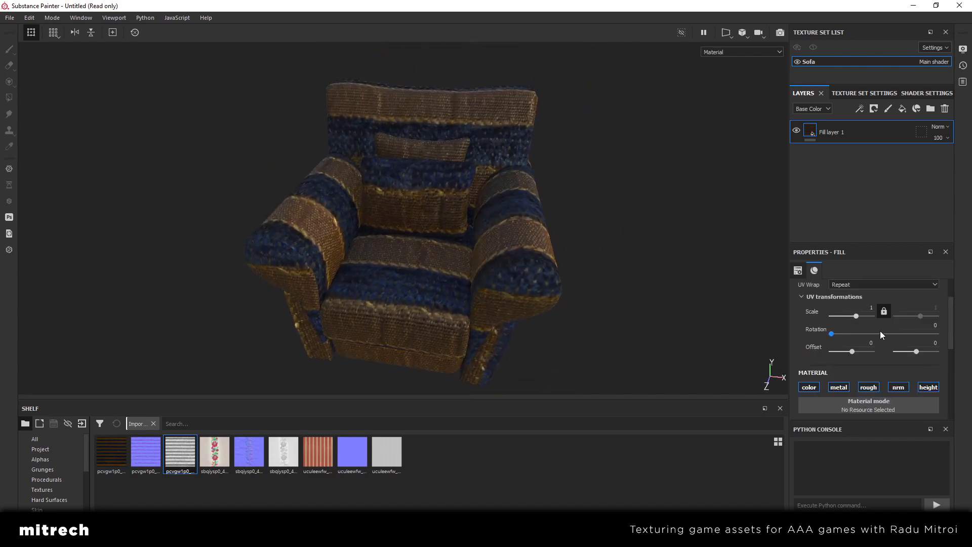
text(0)
key(Return)
scroll(508, 312, up, 2)
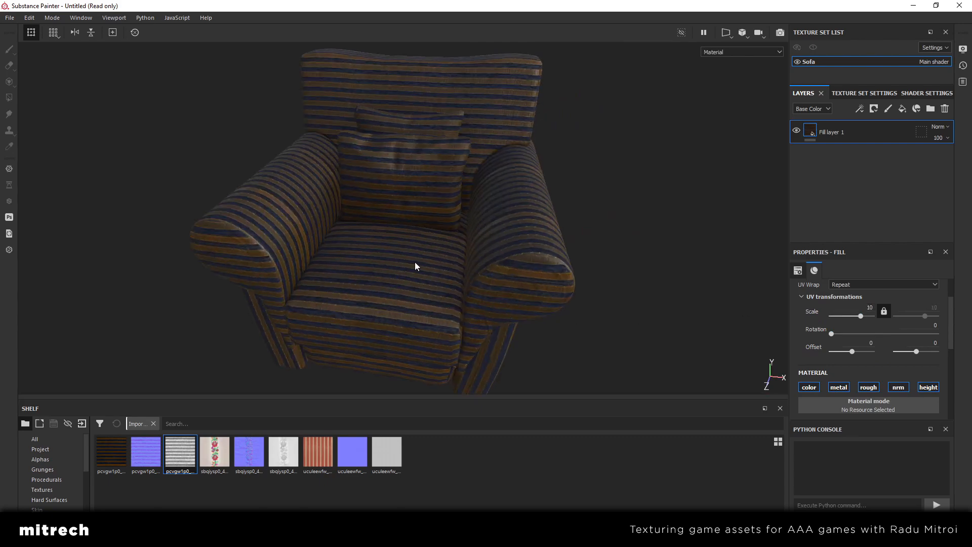
Check the stripe direction around the armchair and set the fill layer's UV rotation to 90
alt+drag(415, 266, 577, 267)
alt+middle_drag(481, 276, 603, 282)
scroll(558, 293, up, 2)
alt+drag(557, 294, 456, 245)
scroll(584, 253, down, 2)
alt+drag(624, 241, 466, 264)
alt+drag(592, 250, 399, 261)
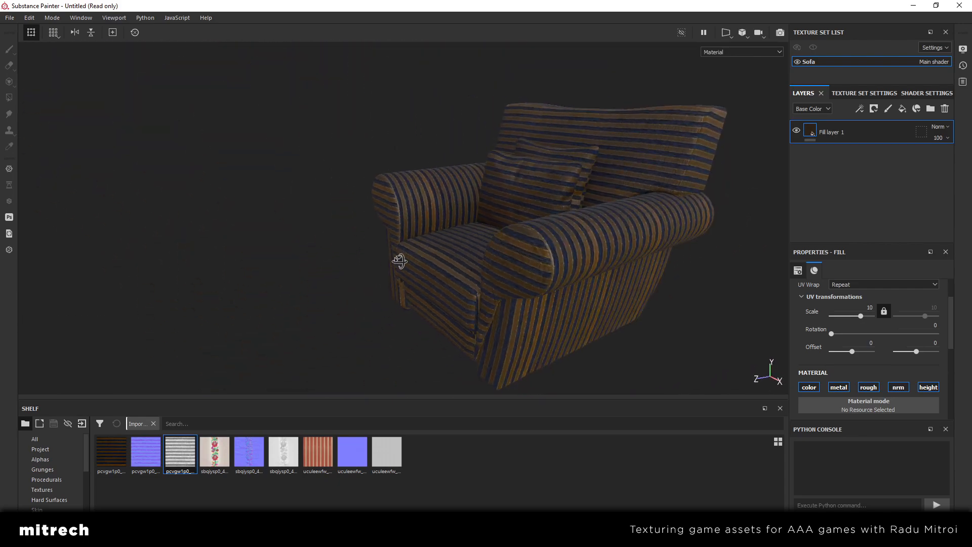
double_click(933, 325)
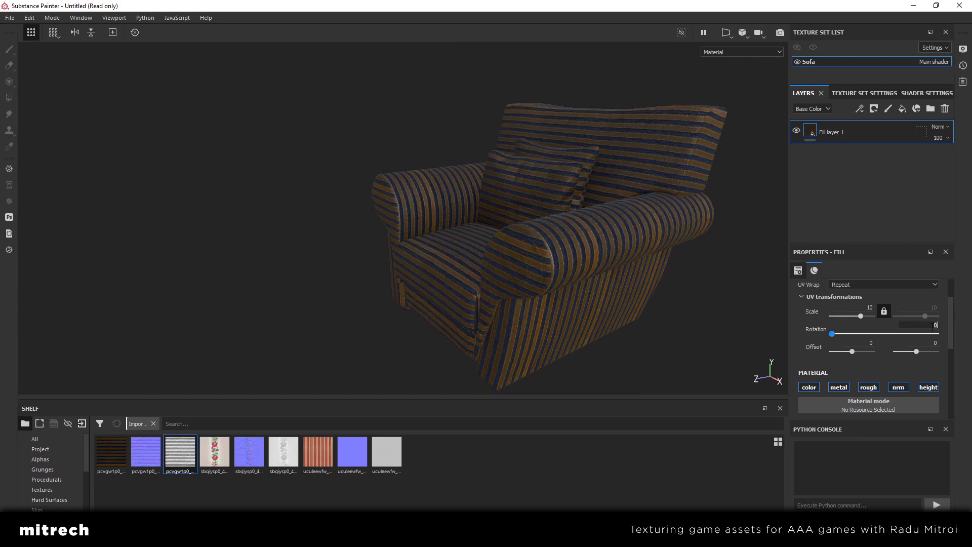
text(90)
key(Return)
Examine the rotated stripes on the armchair's seat, armrests and backrest from several angles
alt+drag(569, 237, 463, 235)
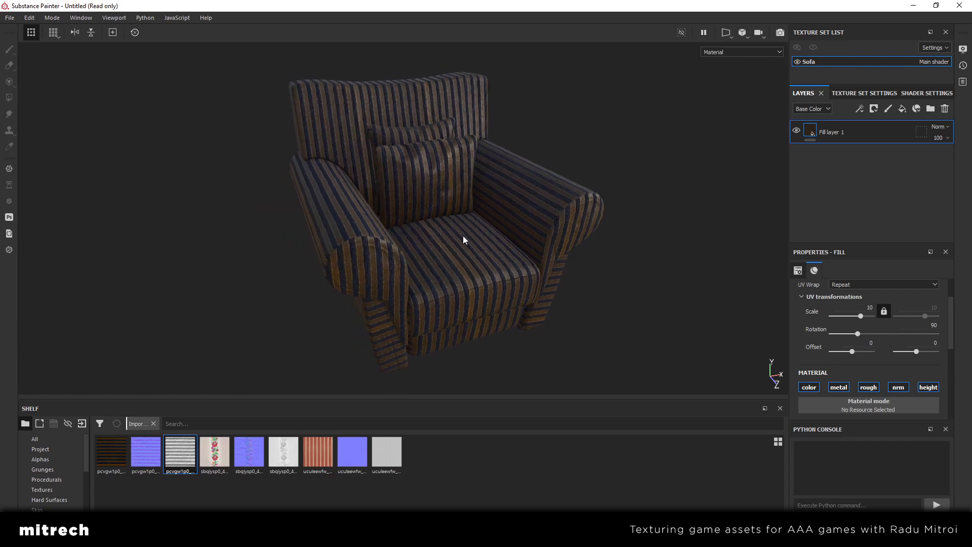
alt+drag(463, 236, 438, 237)
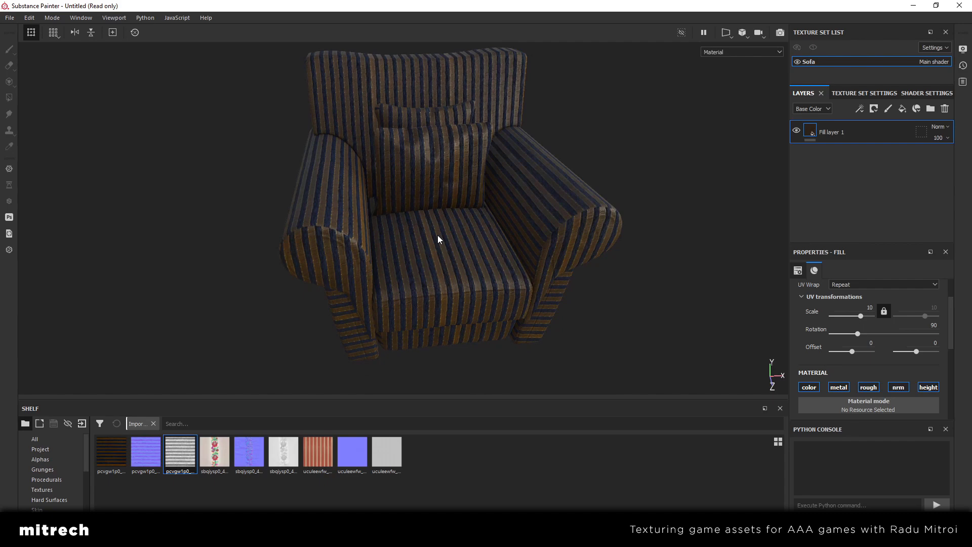
alt+drag(438, 236, 493, 244)
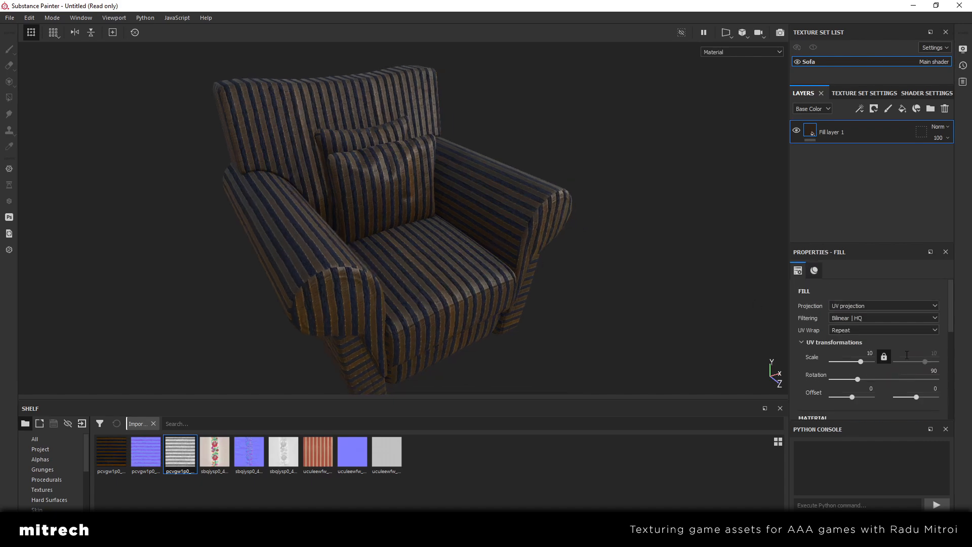
alt+drag(521, 277, 508, 260)
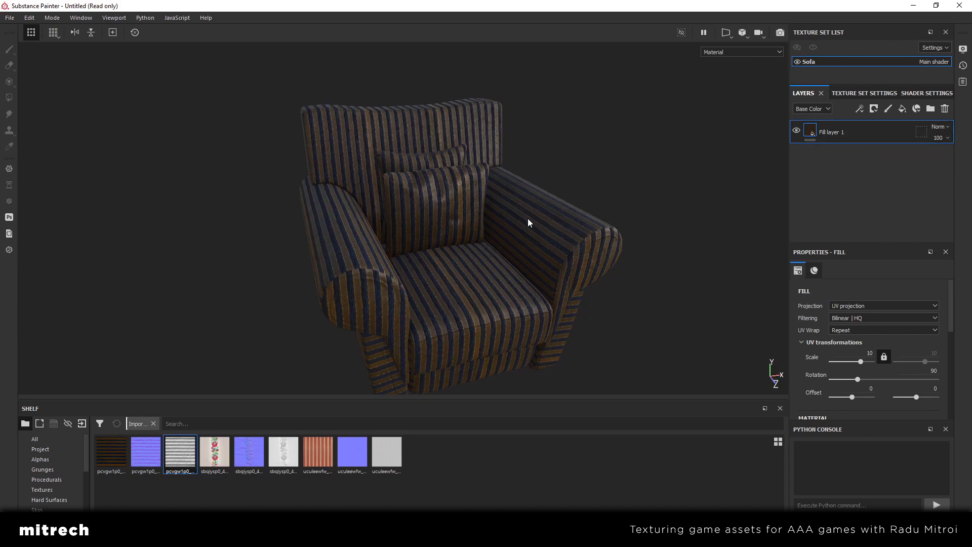
scroll(512, 254, up, 5)
alt+middle_drag(511, 254, 537, 267)
alt+drag(538, 267, 471, 256)
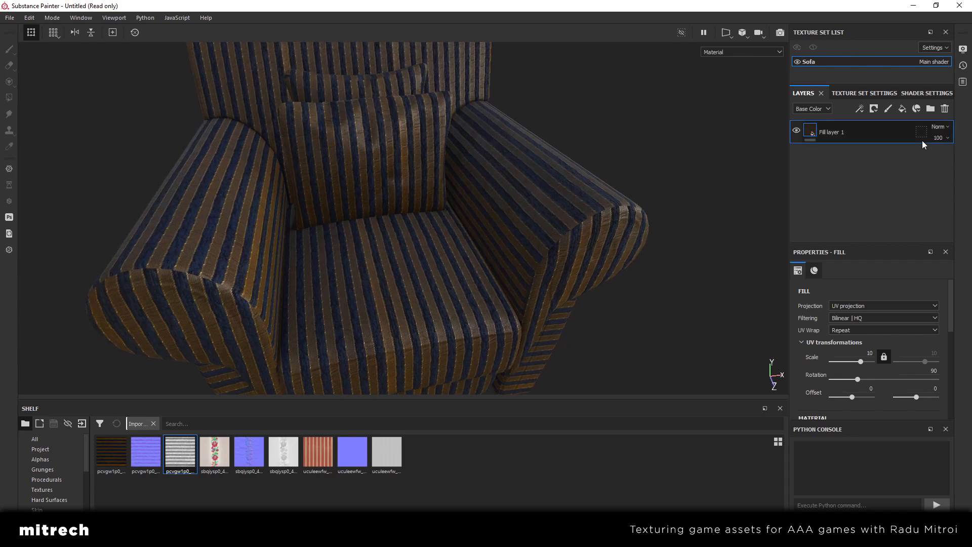
Create a folder in the layer stack and move the striped fill layer into it
click(931, 109)
drag(829, 155, 848, 128)
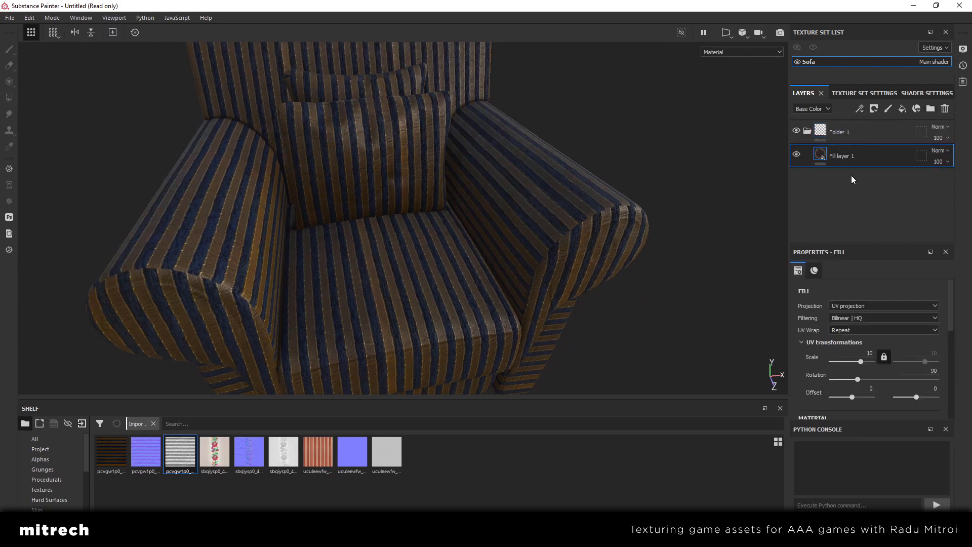
alt+drag(683, 187, 583, 188)
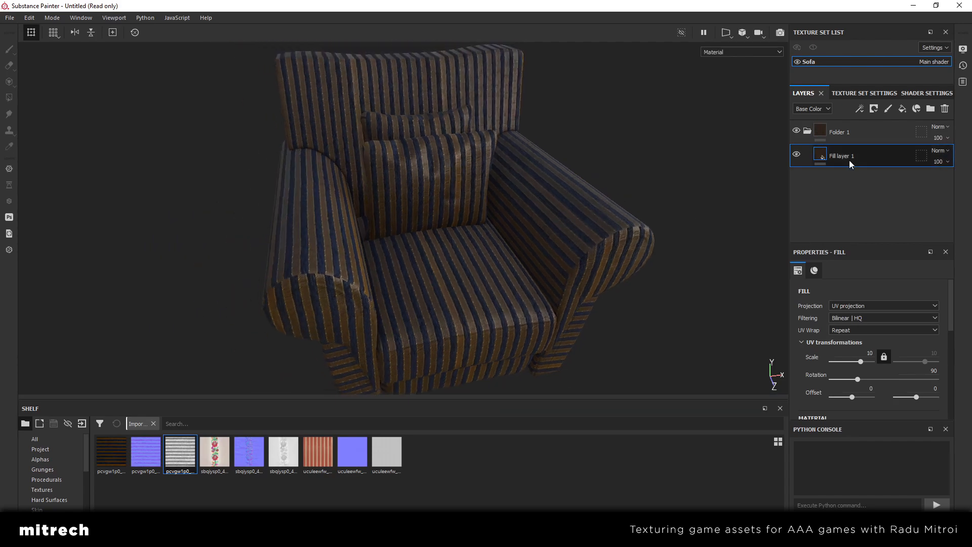
Select the folder and switch its visibility off and on to compare the armchair with and without the fabric
click(841, 132)
alt+drag(646, 214, 505, 310)
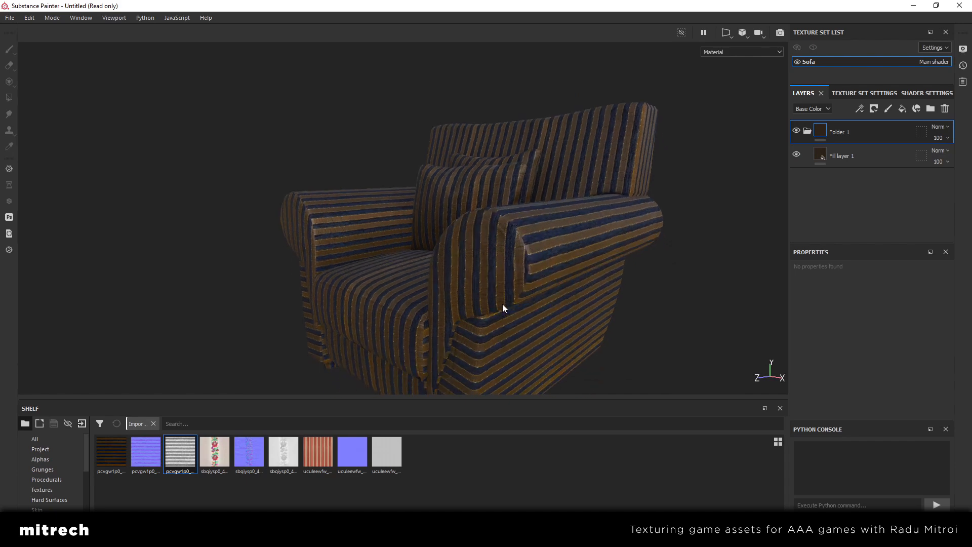
alt+drag(503, 308, 455, 275)
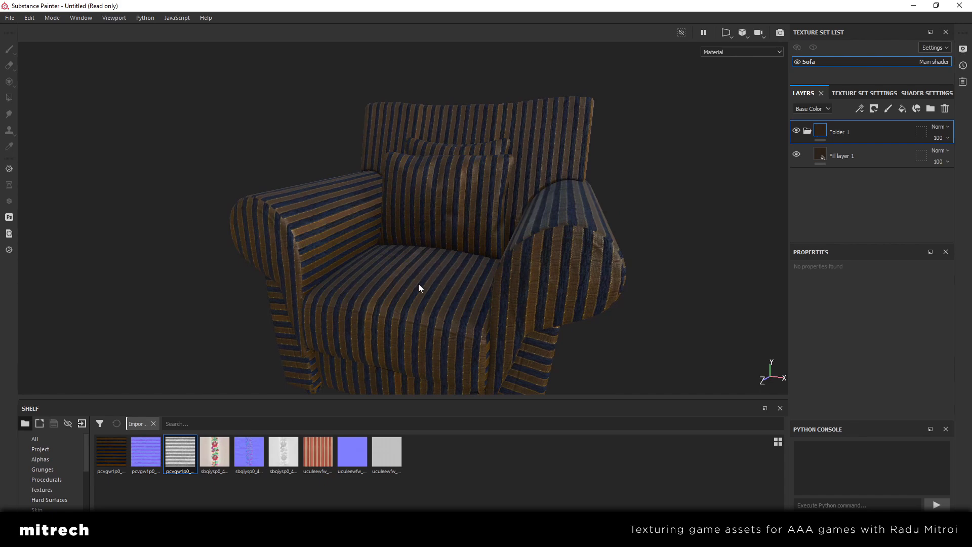
alt+drag(355, 281, 252, 212)
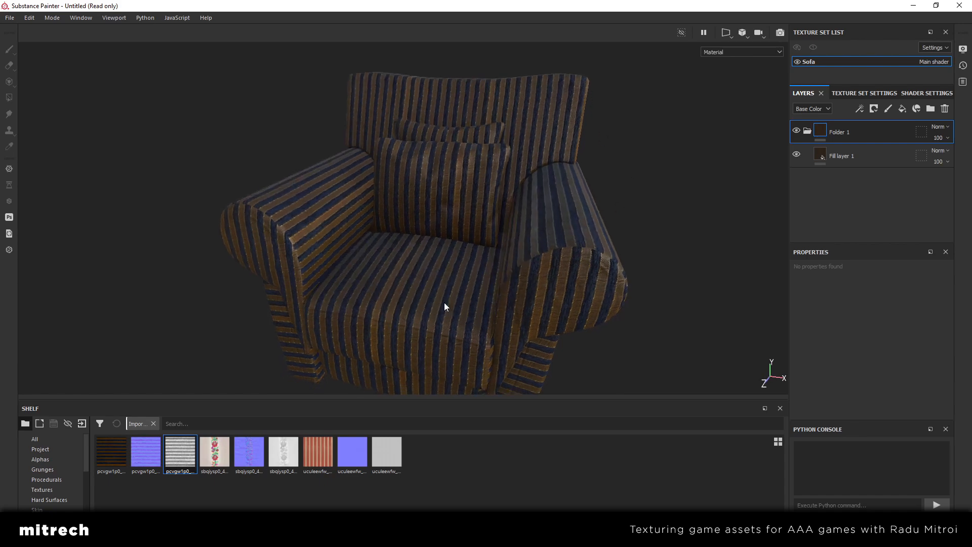
alt+drag(445, 306, 562, 248)
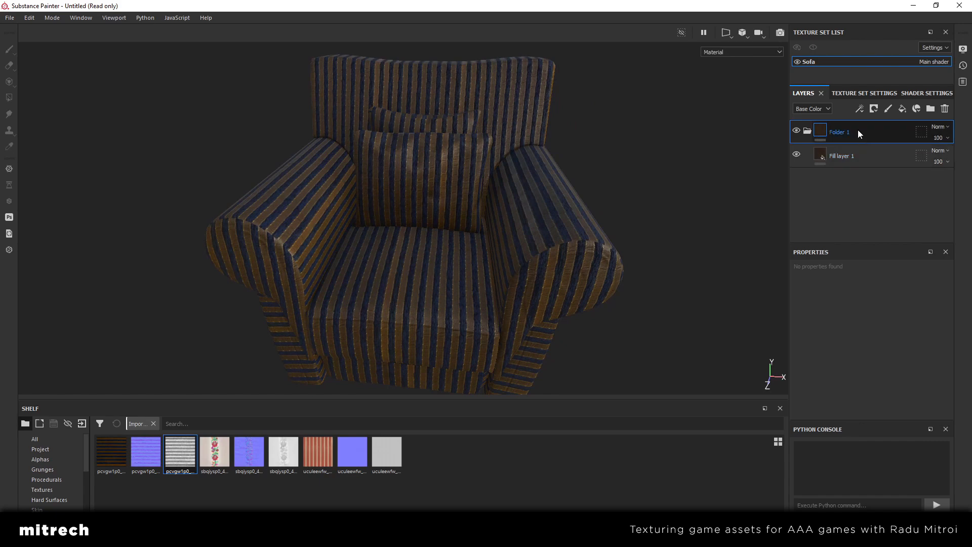
click(796, 132)
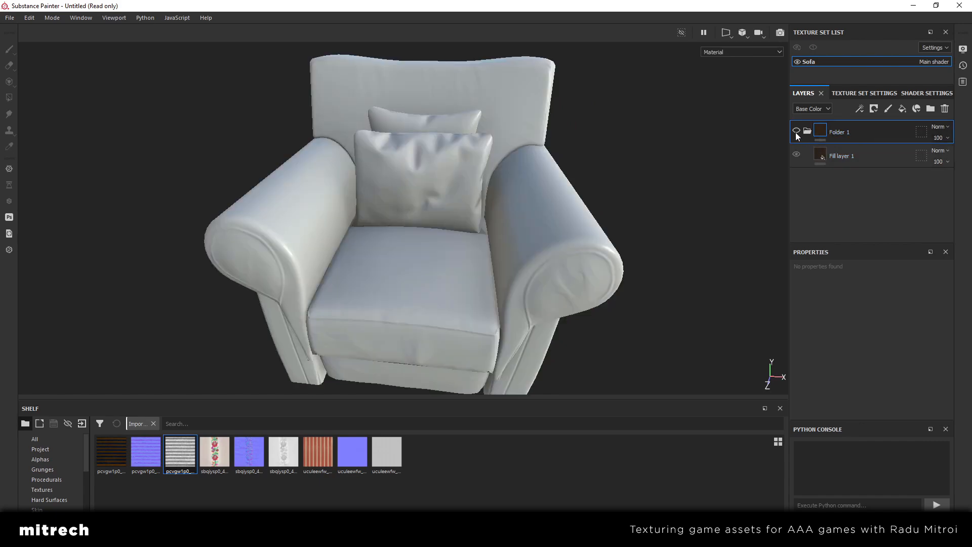
click(796, 132)
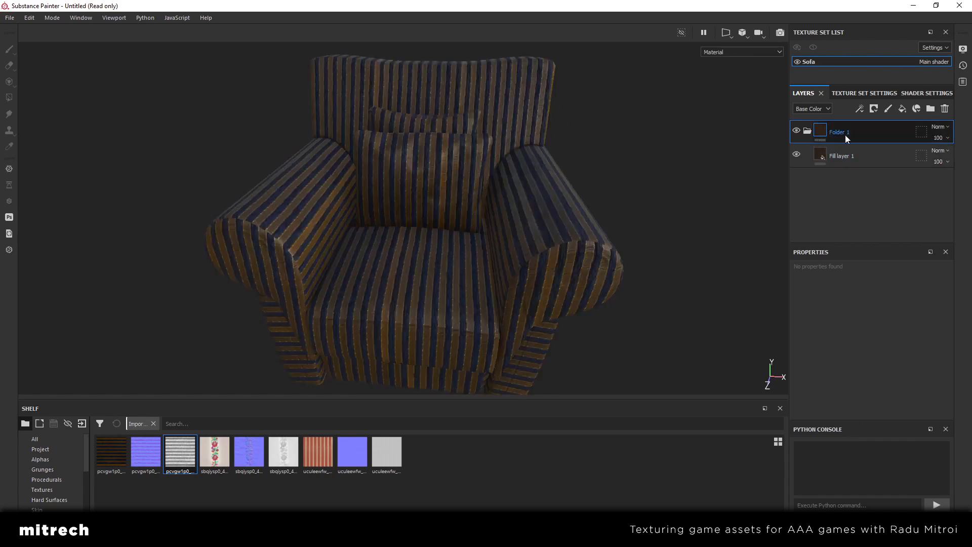
Add a color selection mask to the folder and pick the armchair's red ID color, leaving out the pillows
alt+drag(625, 187, 544, 228)
scroll(502, 233, up, 2)
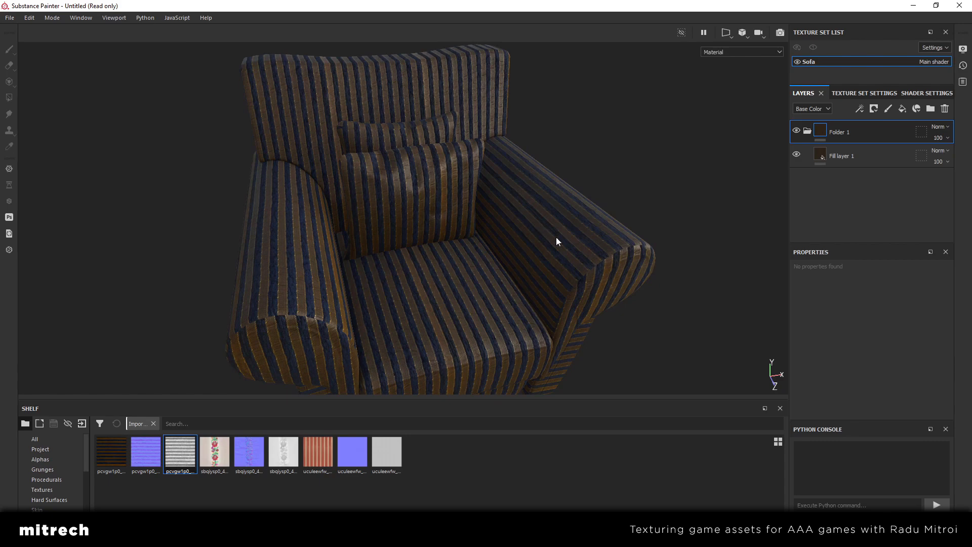
alt+drag(441, 311, 428, 208)
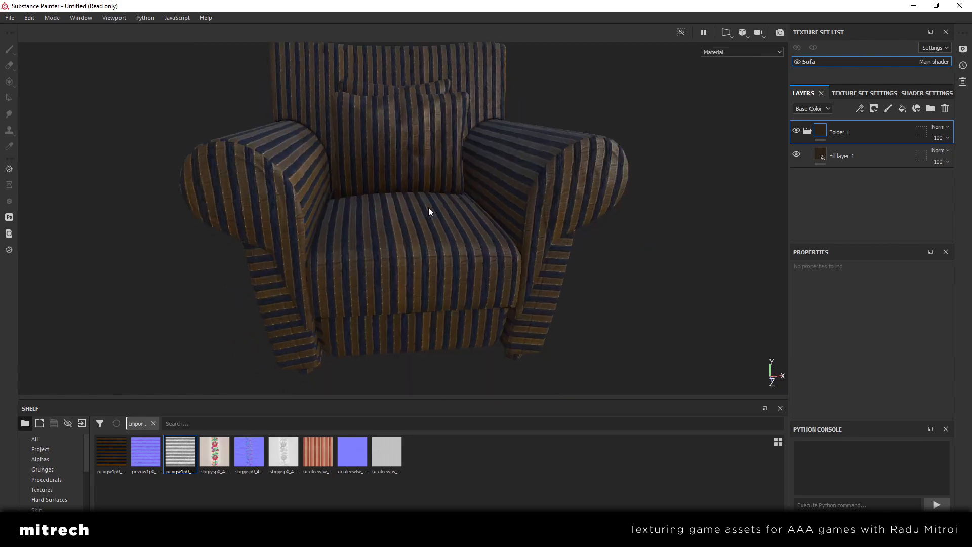
alt+drag(482, 322, 455, 213)
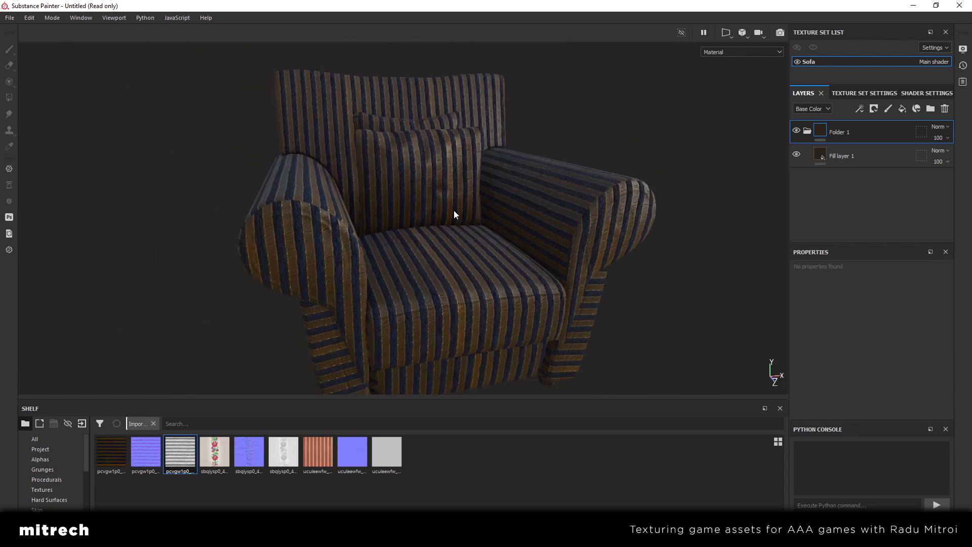
right_click(873, 131)
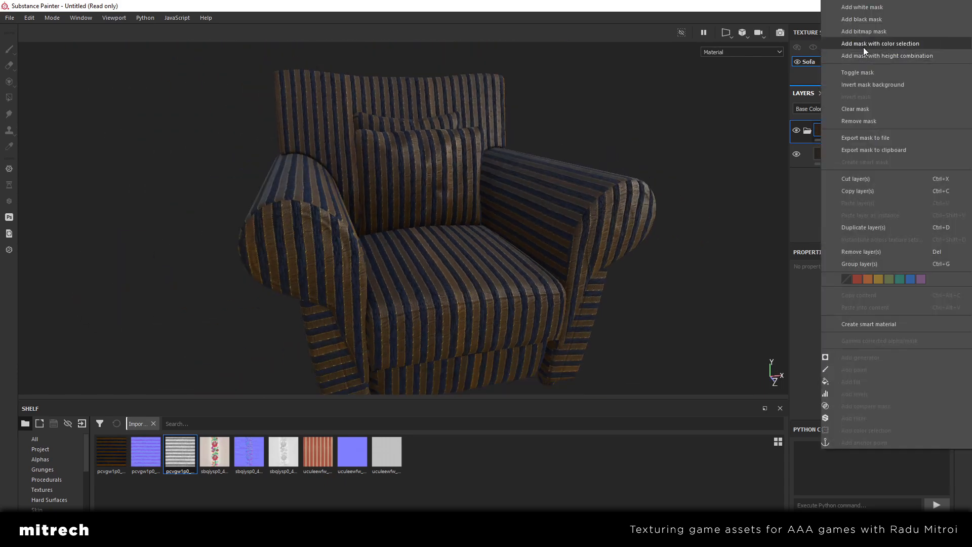
click(880, 44)
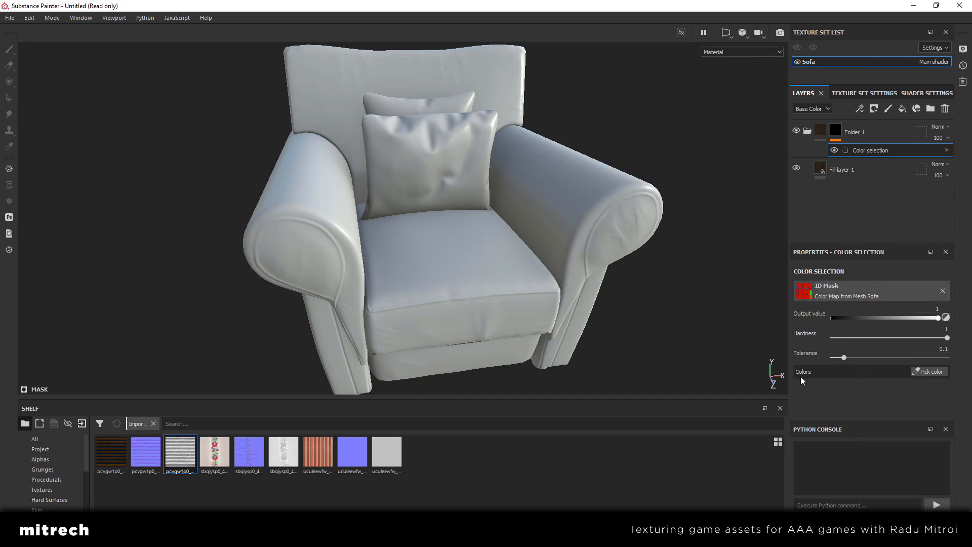
click(929, 372)
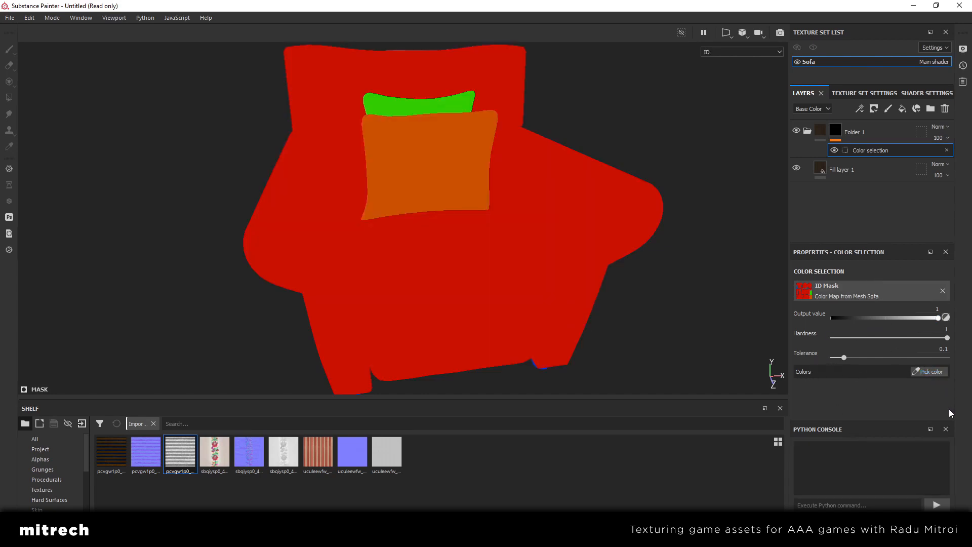
click(534, 247)
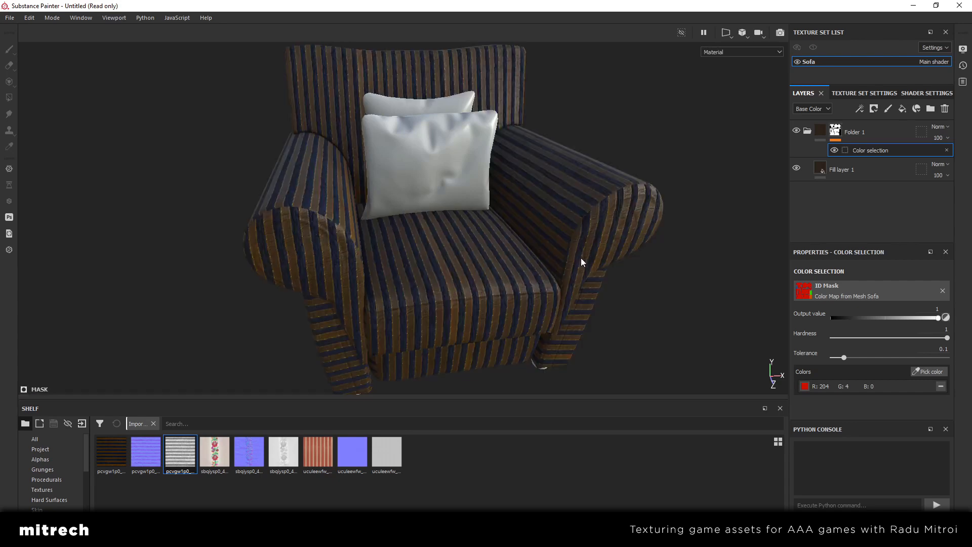
Remove the red ID color from the color selection, pick it again on the armchair and select the folder
click(941, 386)
click(930, 372)
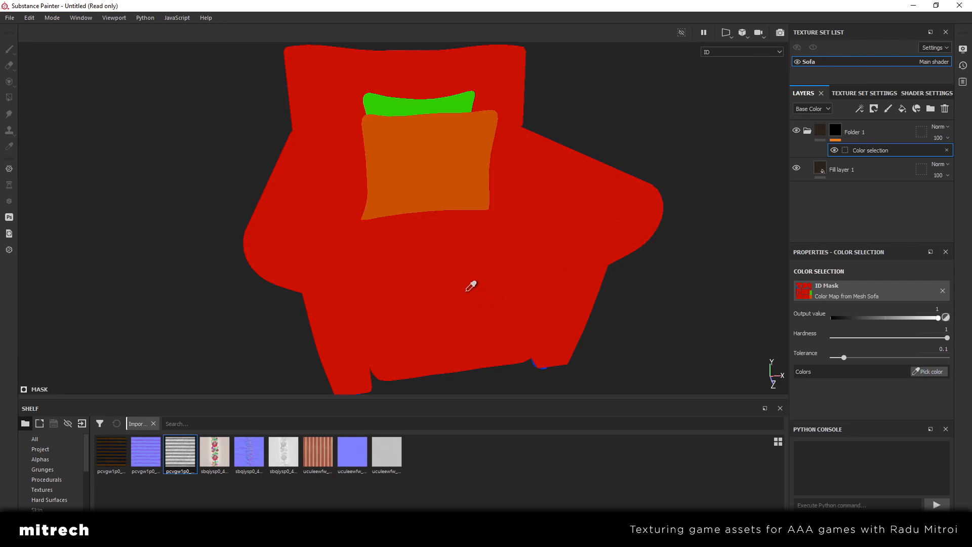
click(553, 221)
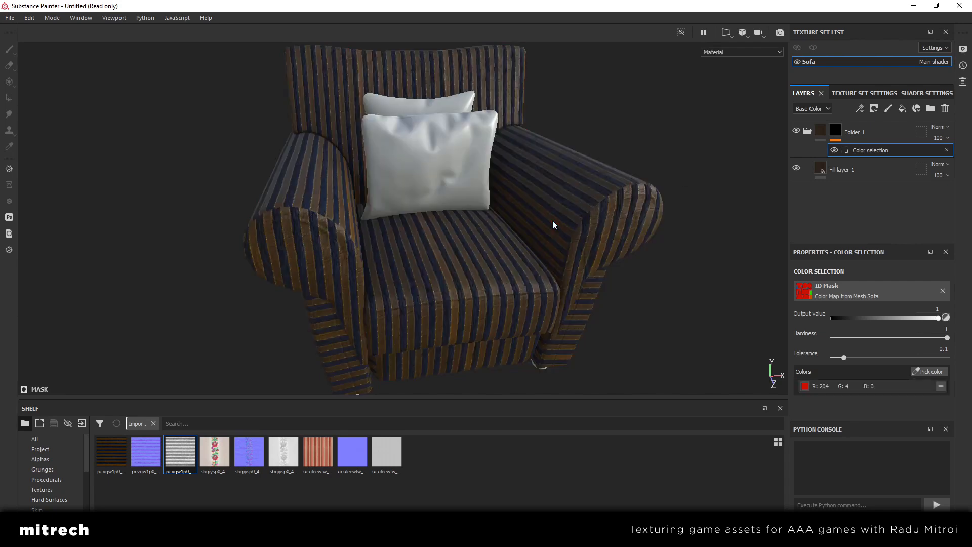
click(821, 130)
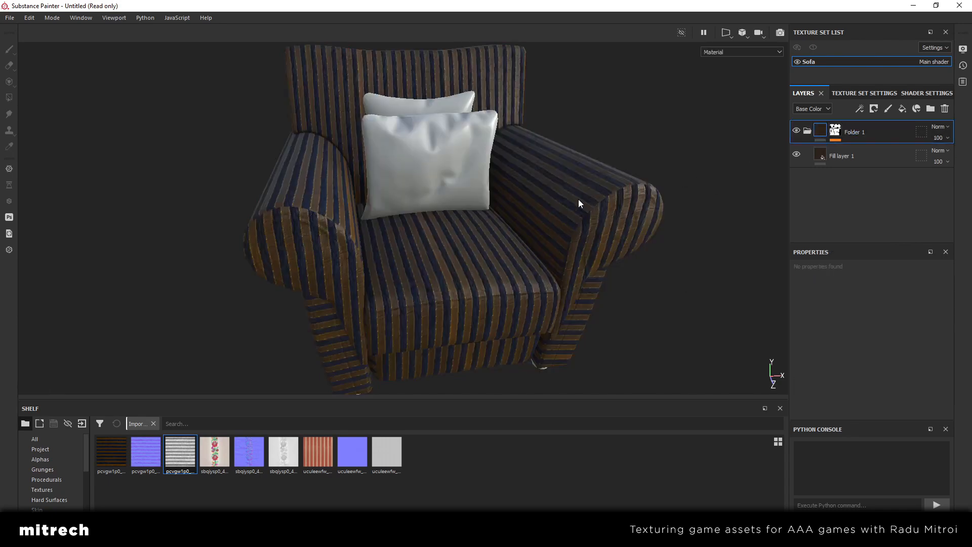
alt+drag(579, 202, 522, 255)
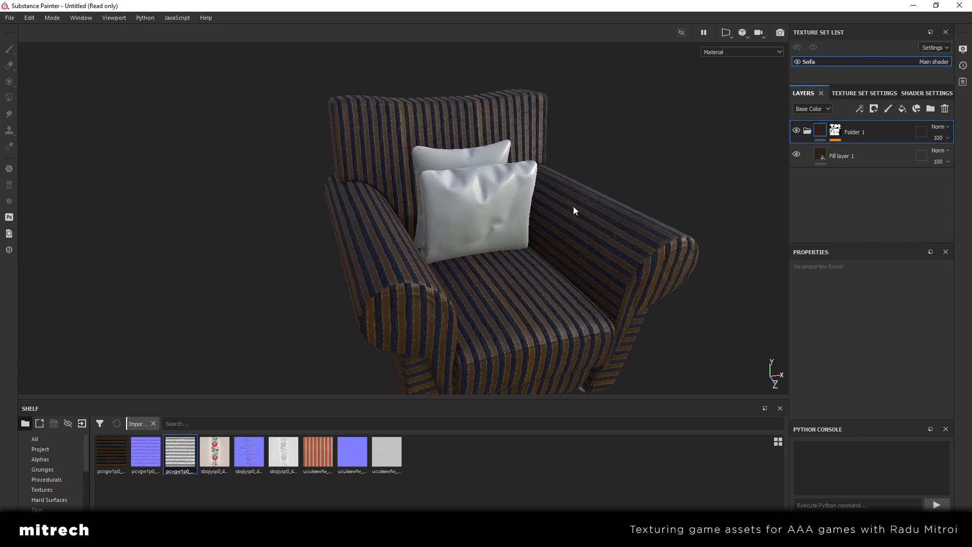
Examine the striped fabric on the armchair's seat and arms from the front and close up
alt+drag(573, 205, 397, 244)
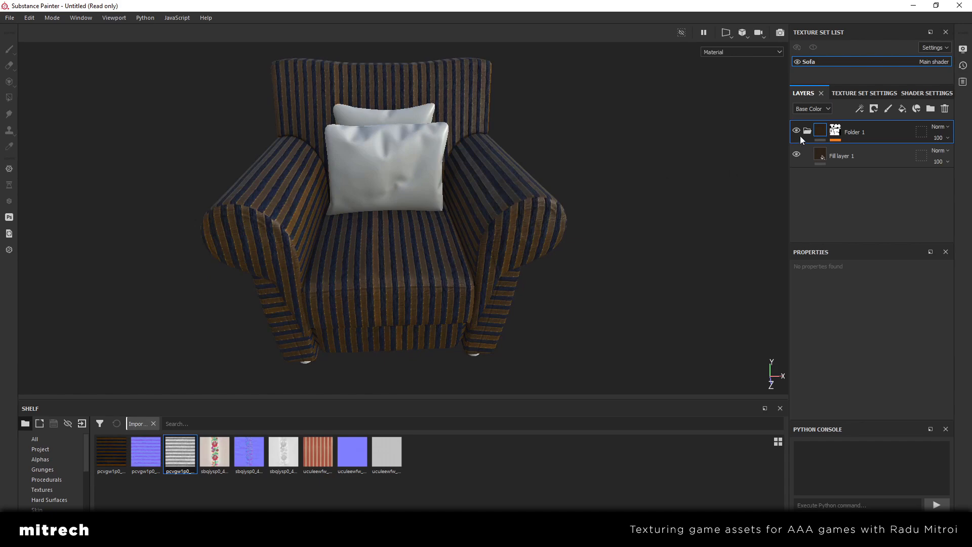
scroll(475, 225, up, 5)
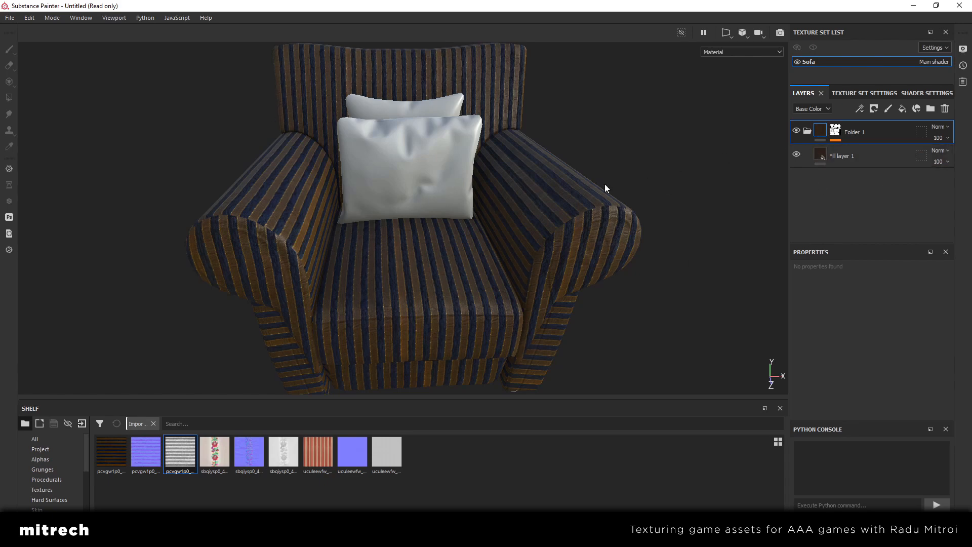
alt+drag(601, 184, 479, 243)
alt+drag(544, 266, 557, 263)
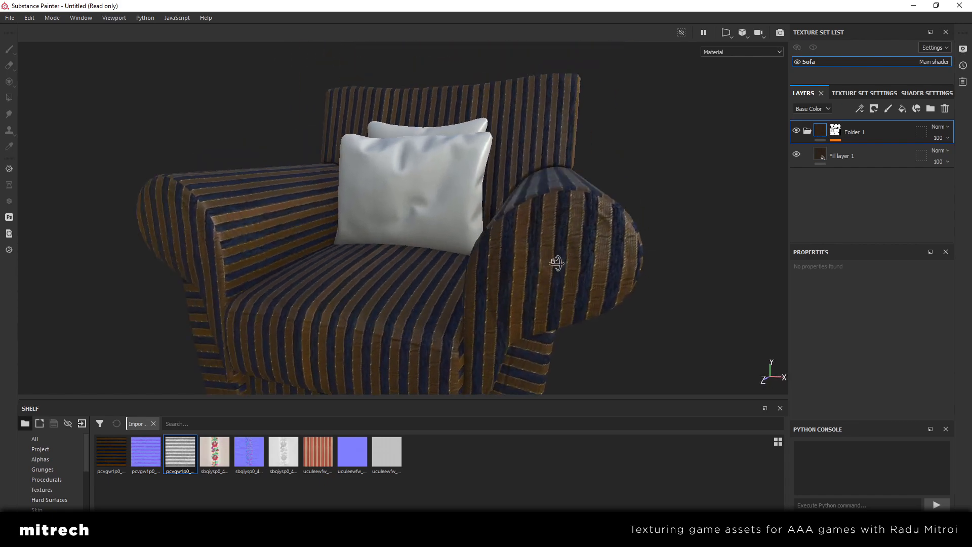
scroll(567, 265, up, 3)
alt+middle_drag(570, 266, 492, 259)
mouse_move(492, 260)
alt+mouse_down()
mouse_move(463, 253)
mouse_move(498, 273)
alt+mouse_up()
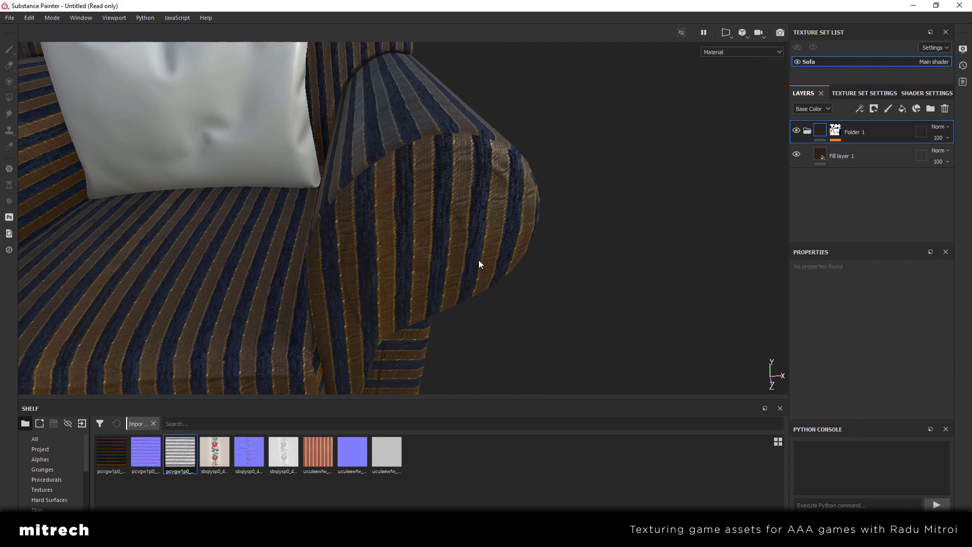
alt+middle_drag(436, 233, 515, 247)
scroll(460, 218, down, 4)
Examine the armchair's striped fabric in an enlarged viewport, checking its sides and the rounded arm front for sharpness
key(Tab)
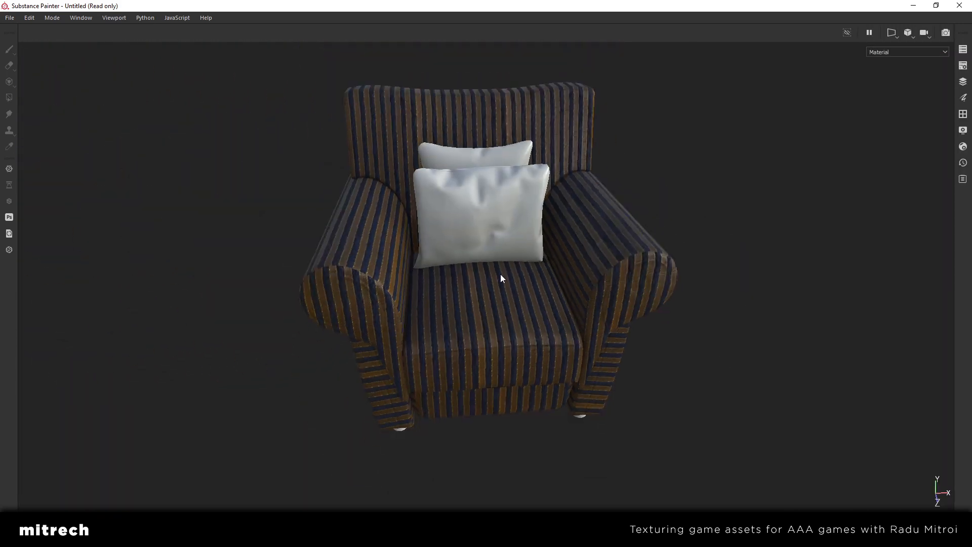
alt+drag(501, 275, 566, 265)
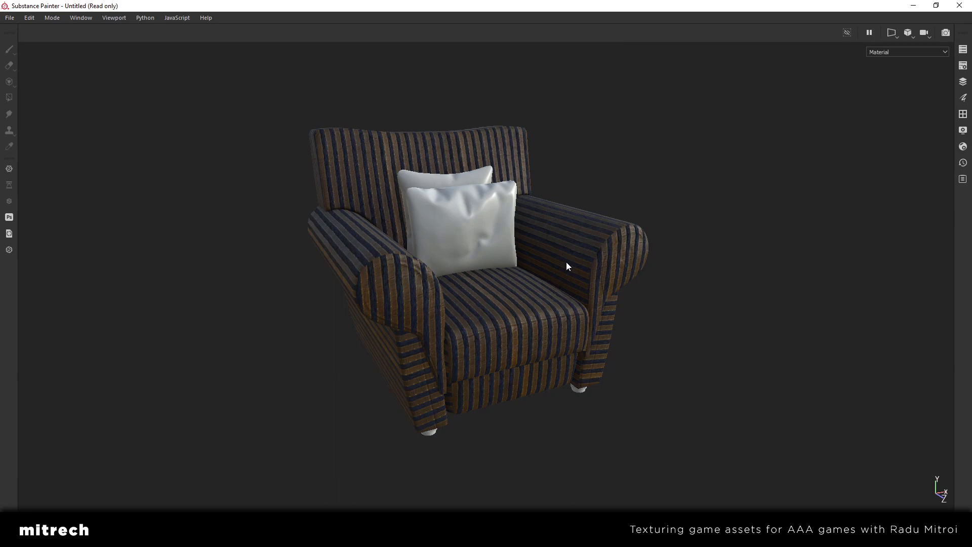
scroll(566, 262, up, 5)
alt+right_drag(451, 259, 621, 257)
alt+middle_drag(620, 257, 456, 266)
alt+drag(457, 265, 284, 271)
alt+right_drag(284, 270, 326, 276)
alt+middle_drag(562, 243, 457, 287)
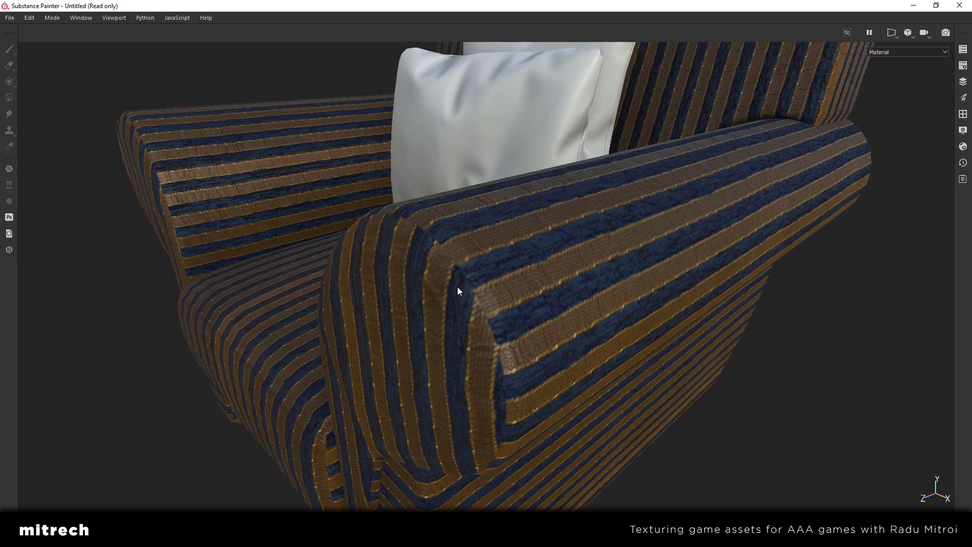
alt+drag(457, 286, 511, 305)
alt+middle_drag(458, 311, 503, 271)
mouse_move(504, 275)
alt+mouse_down()
mouse_move(353, 160)
mouse_move(540, 325)
mouse_move(570, 321)
mouse_move(464, 284)
mouse_move(552, 297)
mouse_move(482, 273)
mouse_move(490, 287)
alt+mouse_up()
key(Tab)
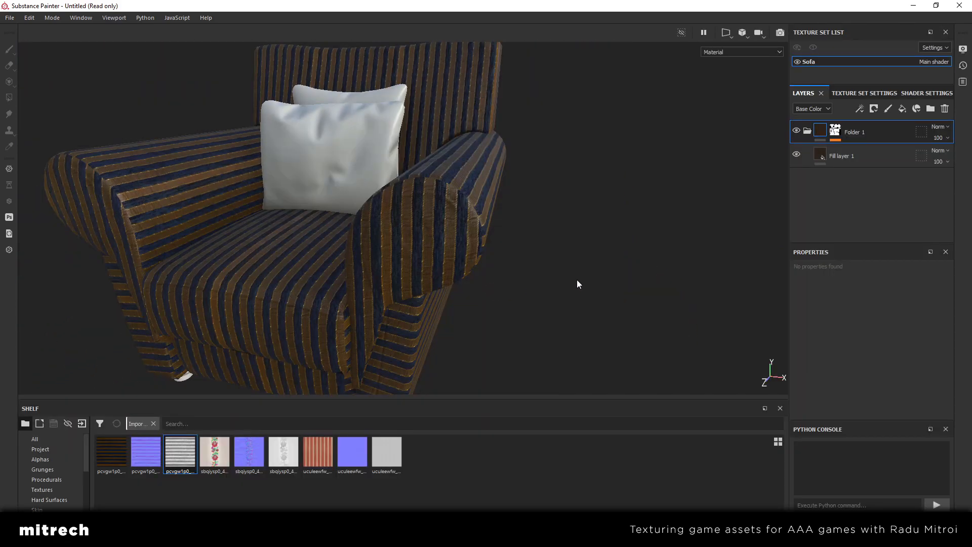
Add a filter to the armchair's striped fill layer and assign the Sharpen filter to it
click(865, 158)
right_click(865, 159)
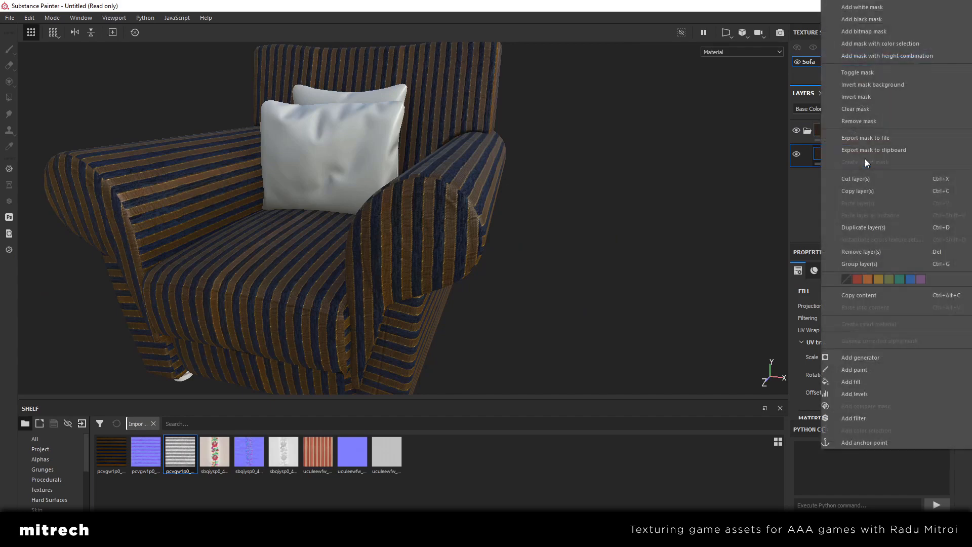
click(867, 420)
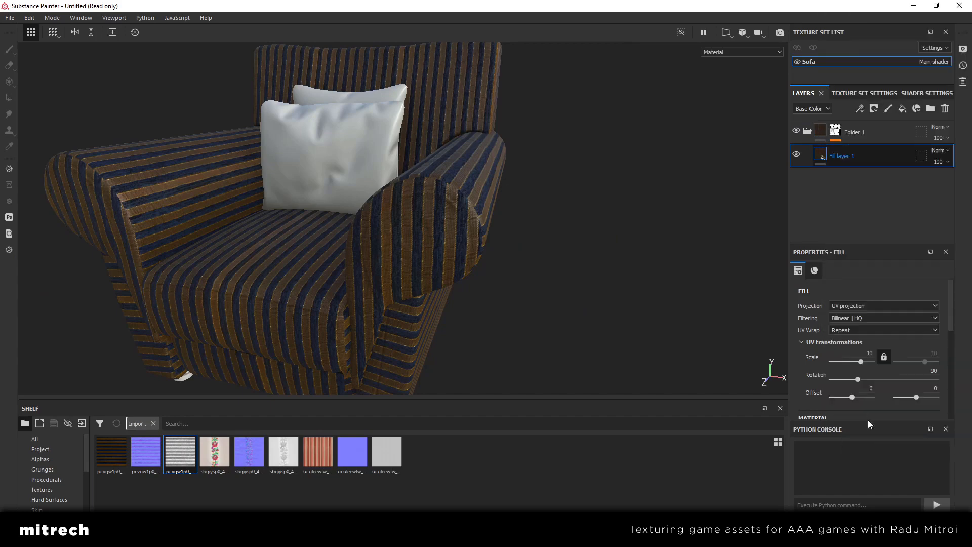
click(875, 304)
scroll(895, 336, down, 5)
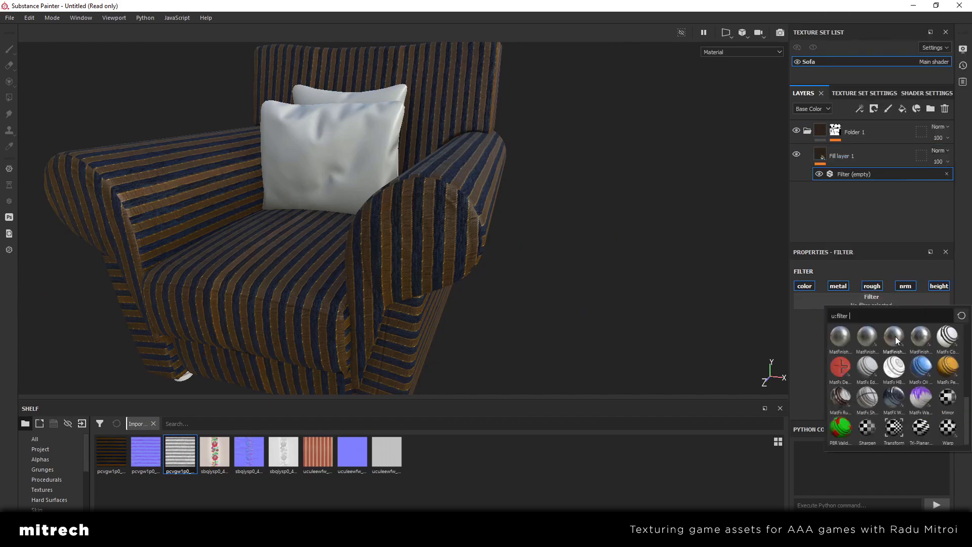
click(869, 428)
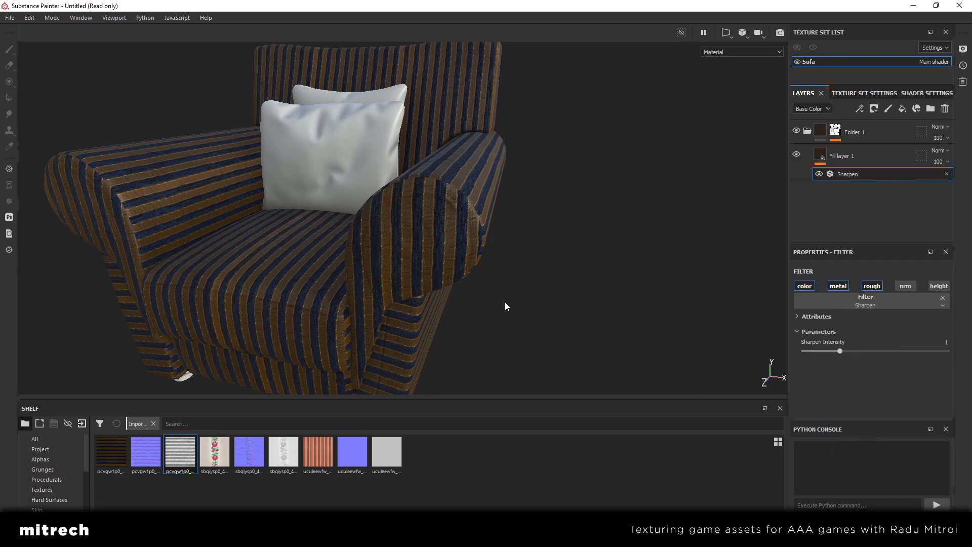
Set the Sharpen filter's intensity to 0.6
scroll(506, 302, up, 3)
mouse_move(446, 260)
alt+mouse_down()
mouse_move(365, 265)
mouse_move(390, 260)
mouse_move(434, 286)
mouse_move(449, 272)
alt+mouse_up()
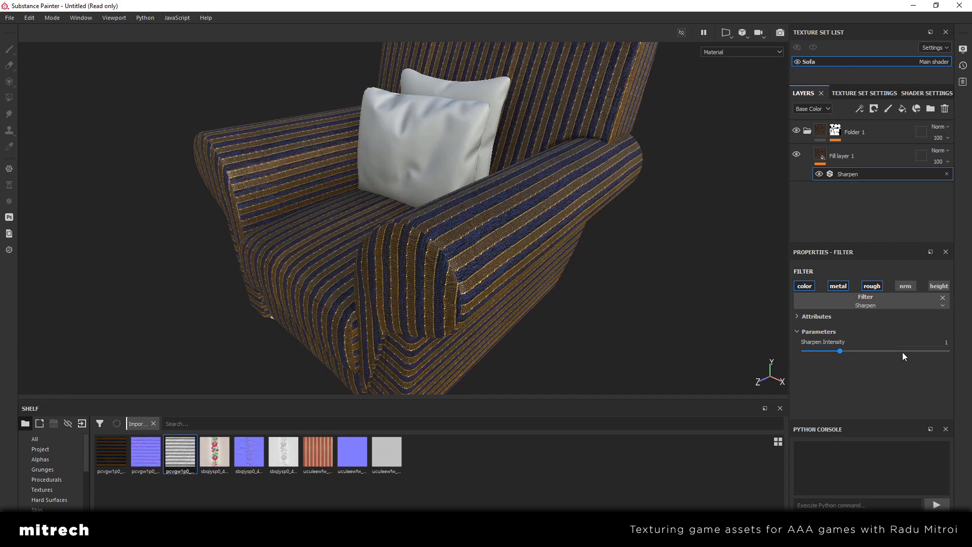
click(830, 351)
click(825, 352)
mouse_move(538, 265)
alt+mouse_down()
mouse_move(484, 259)
mouse_move(547, 267)
alt+mouse_up()
Examine the sharpened weave on the armchair's arm up close
key(Tab)
alt+right_drag(481, 273, 534, 326)
alt+drag(534, 325, 551, 306)
key(Tab)
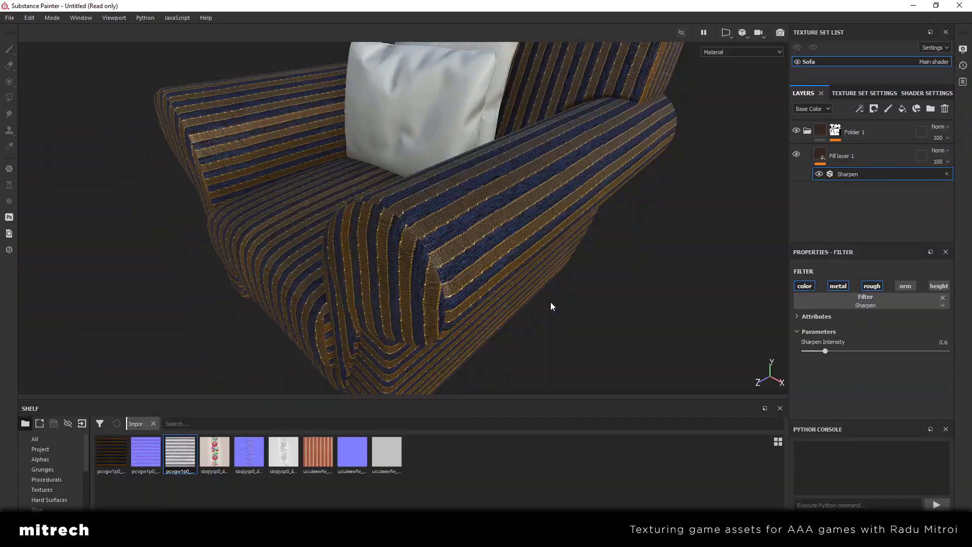
key(Tab)
key(Tab)
scroll(519, 290, up, 5)
scroll(517, 287, down, 5)
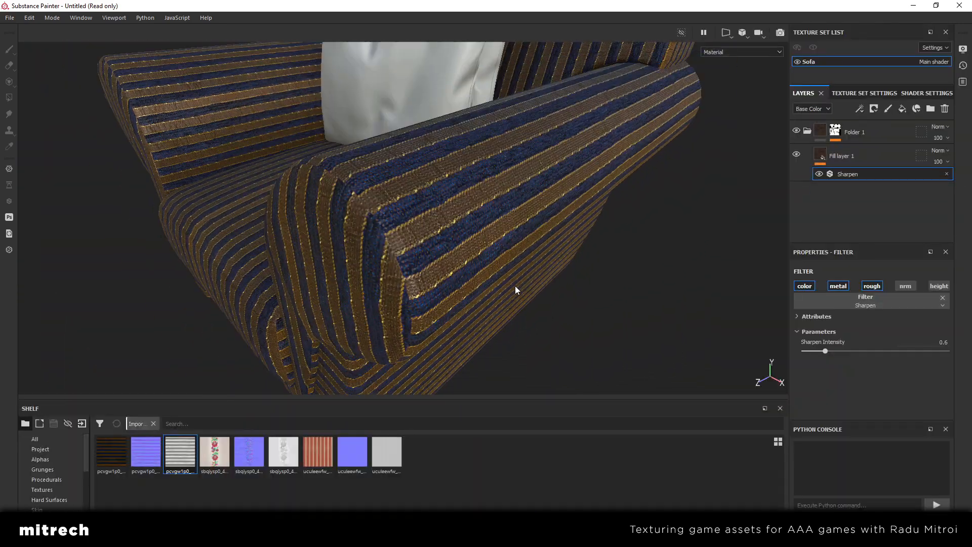
alt+middle_drag(514, 270, 517, 277)
Switch the Sharpen filter off and on to compare the fabric detail on the armchair
click(819, 174)
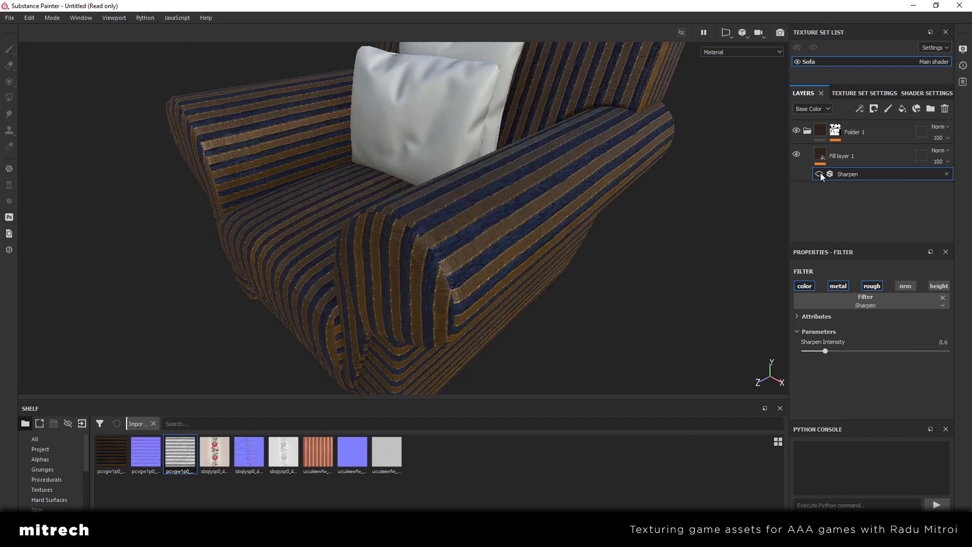
click(820, 174)
alt+drag(531, 270, 480, 281)
scroll(479, 281, up, 2)
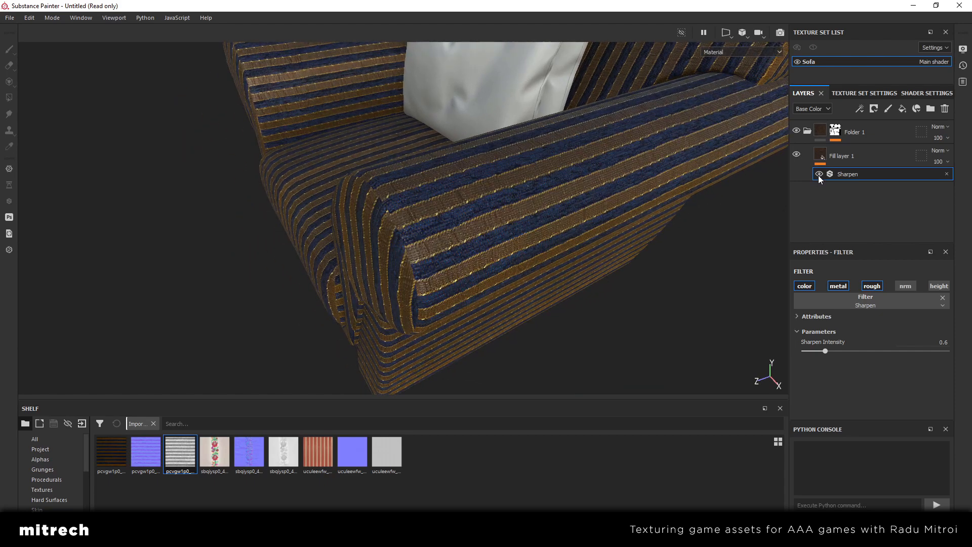
scroll(491, 246, down, 2)
alt+drag(491, 246, 456, 263)
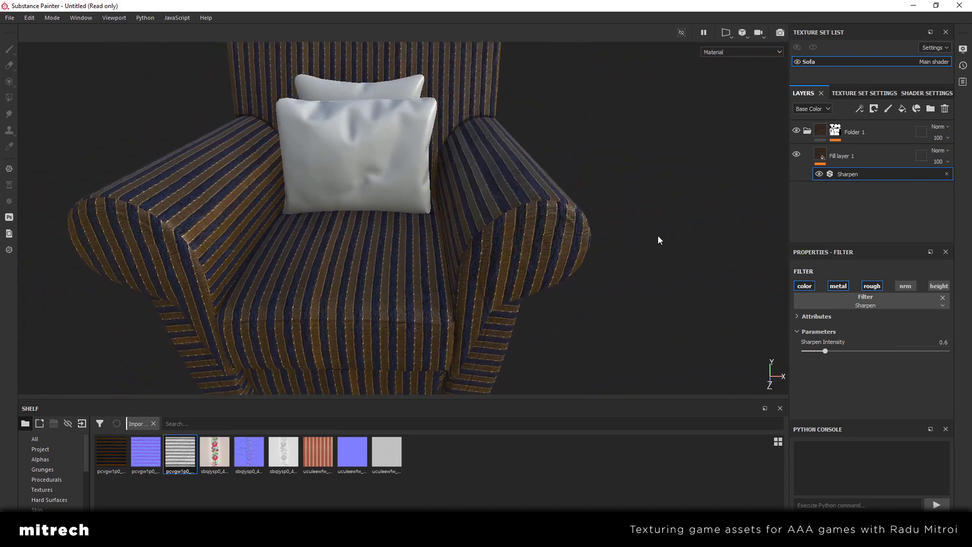
Select the striped fill layer and examine the sharpened armchair in an enlarged viewport from several angles
alt+middle_drag(368, 324, 357, 307)
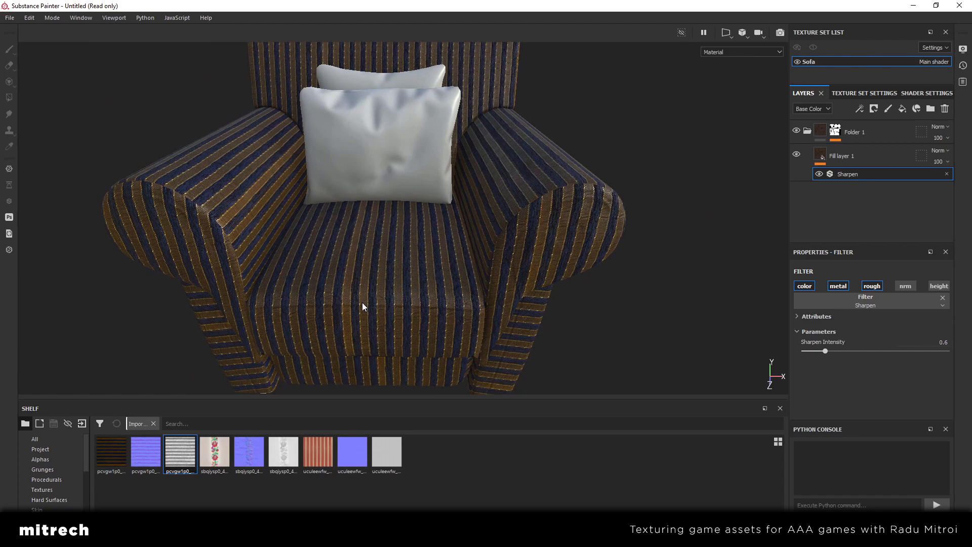
click(803, 163)
scroll(566, 235, down, 3)
key(Tab)
scroll(569, 239, up, 3)
alt+drag(569, 242, 461, 256)
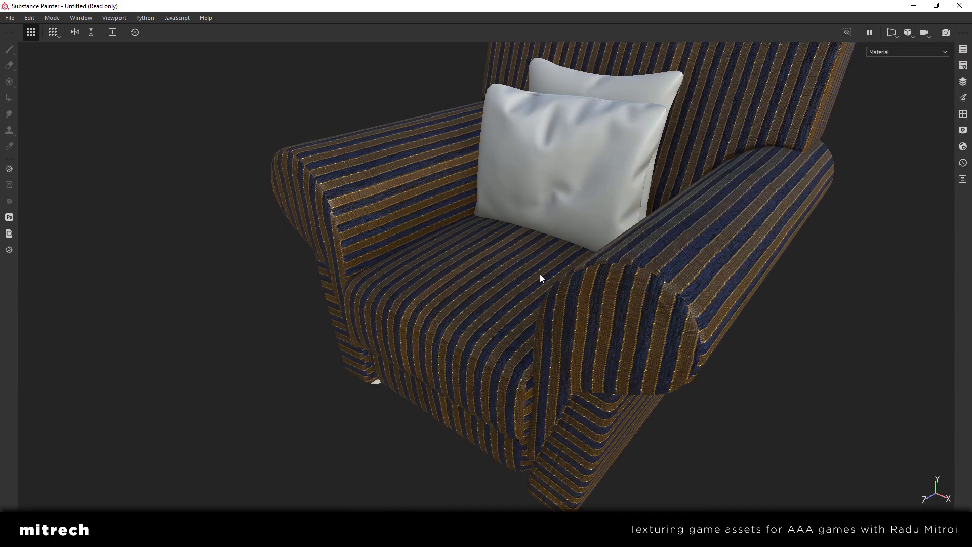
alt+drag(538, 275, 433, 298)
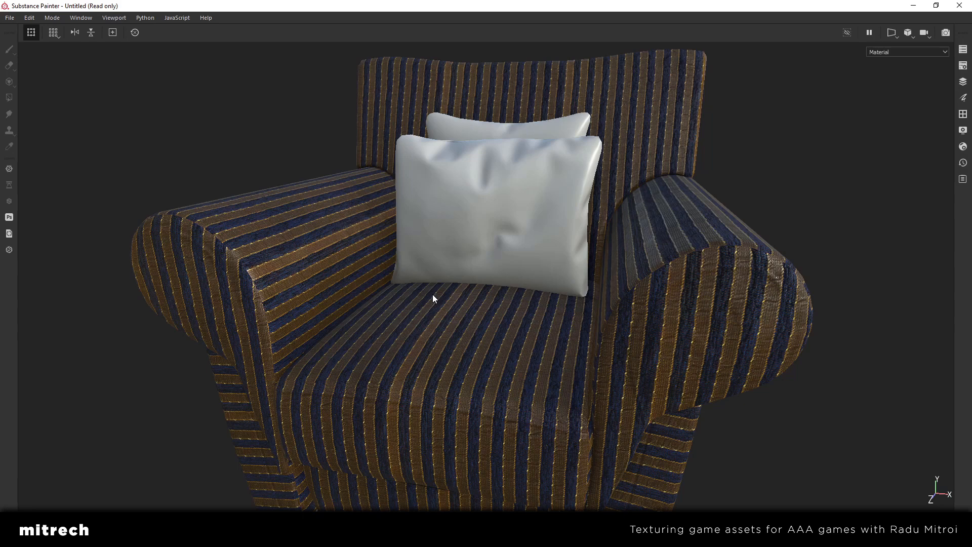
key(Tab)
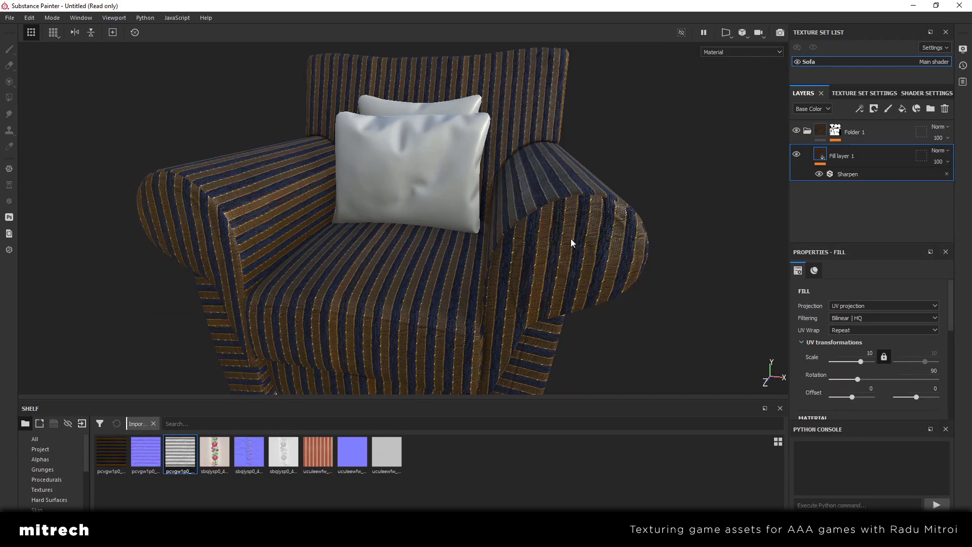
key(Tab)
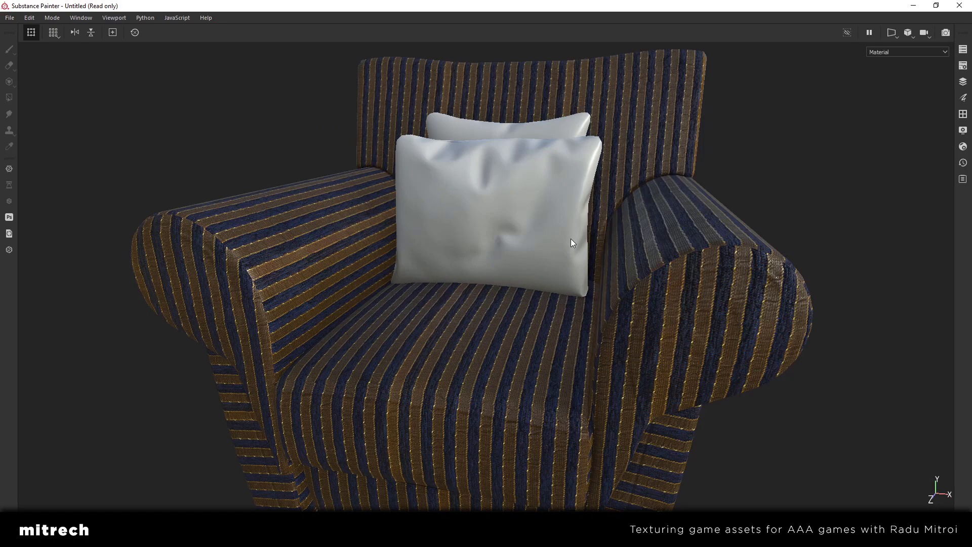
alt+drag(475, 246, 554, 275)
scroll(540, 282, down, 2)
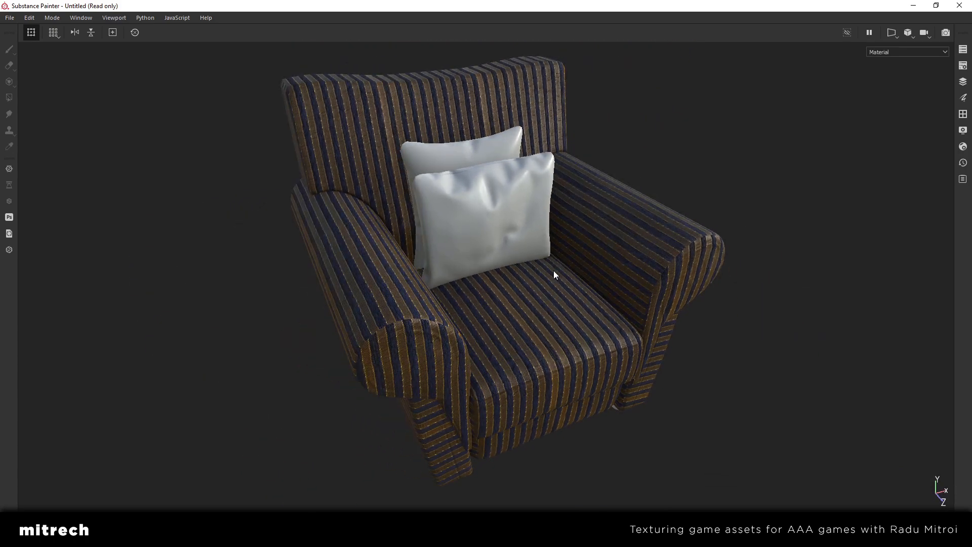
key(Tab)
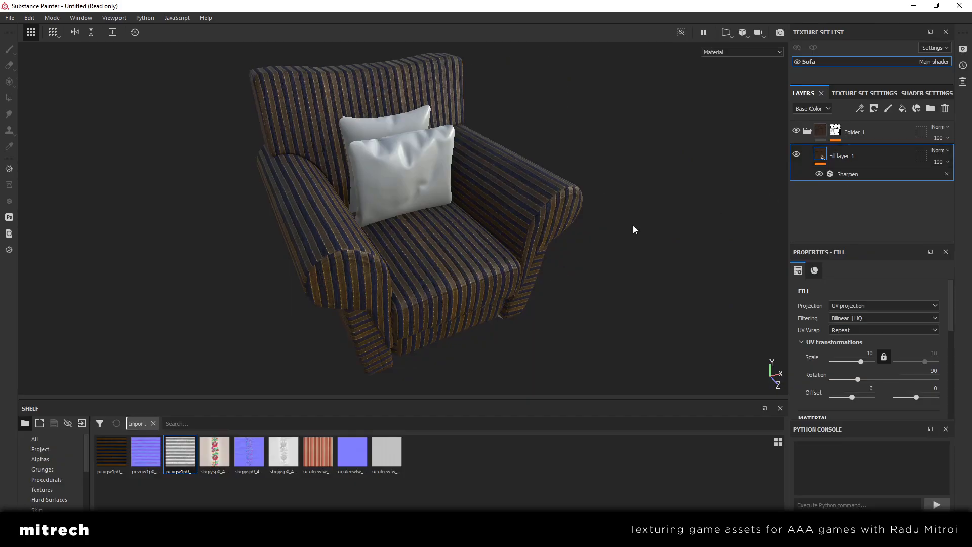
Examine the whole armchair from both sides and above to judge the overall look of the fabric
alt+drag(633, 228, 456, 208)
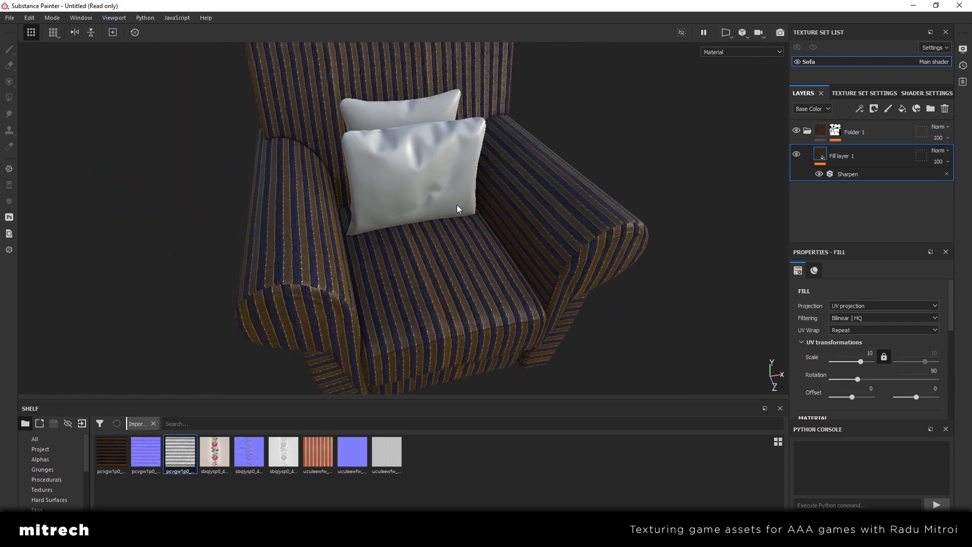
scroll(457, 207, down, 5)
alt+drag(457, 207, 513, 217)
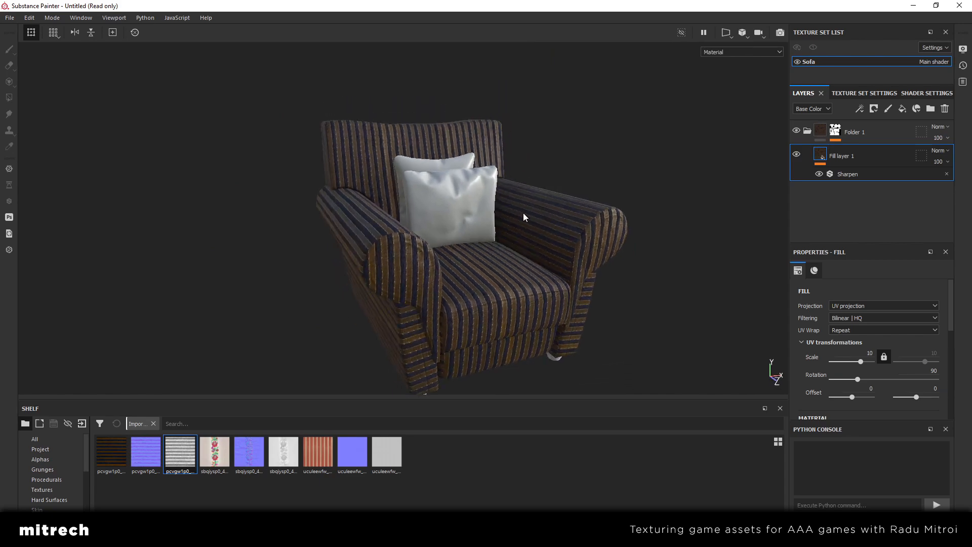
alt+drag(523, 213, 405, 230)
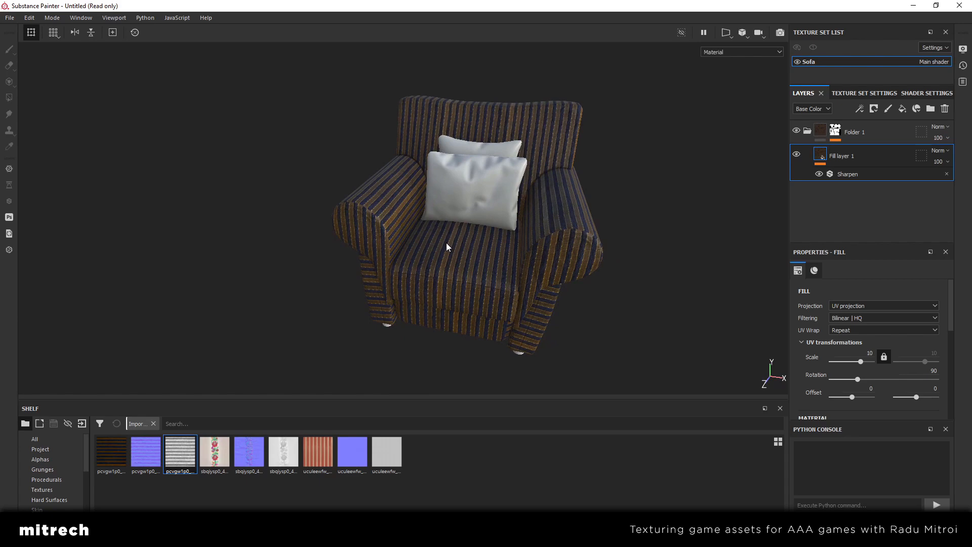
scroll(446, 247, up, 2)
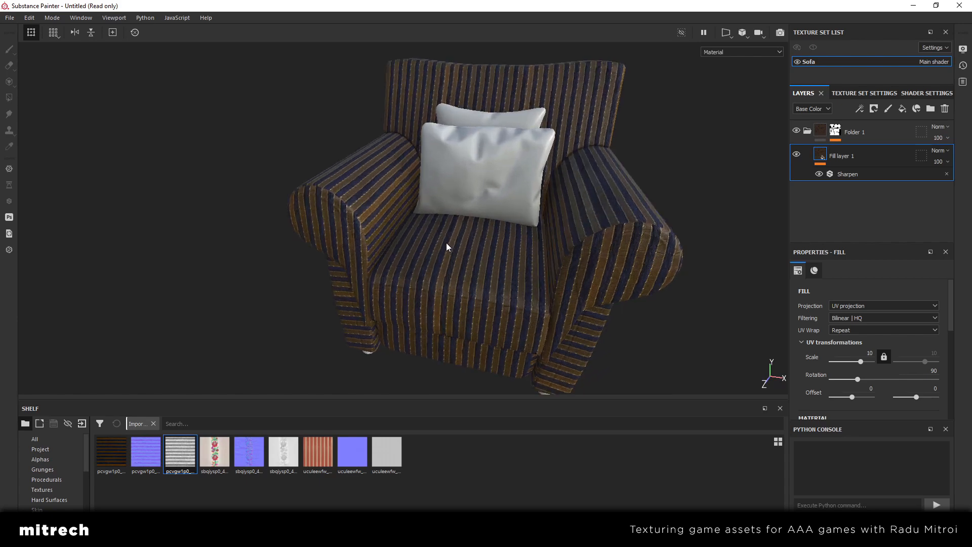
alt+drag(549, 206, 625, 228)
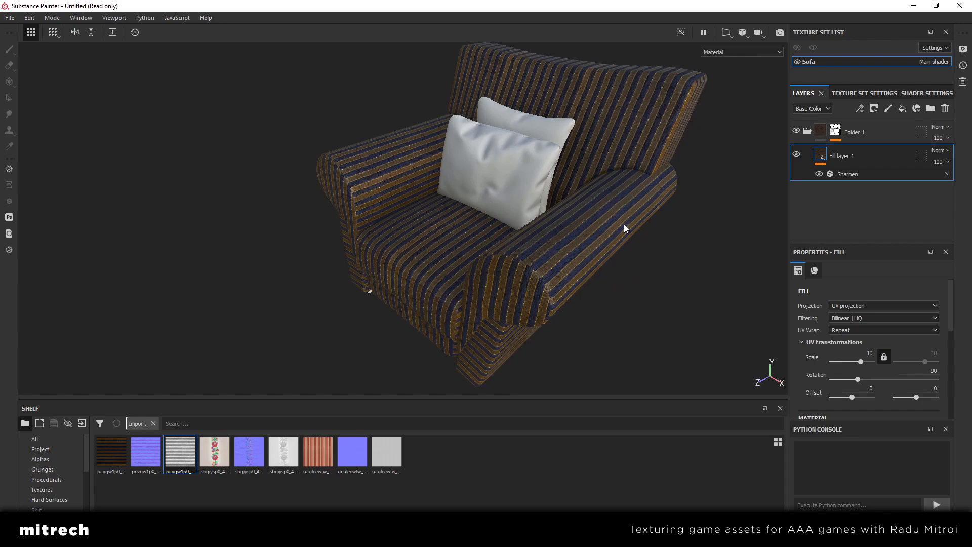
alt+drag(625, 227, 343, 226)
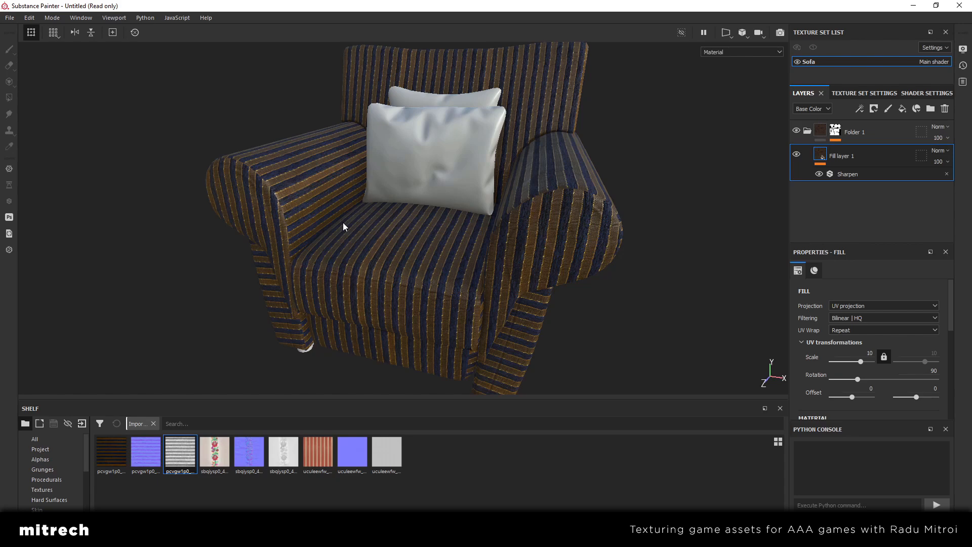
alt+drag(347, 223, 380, 252)
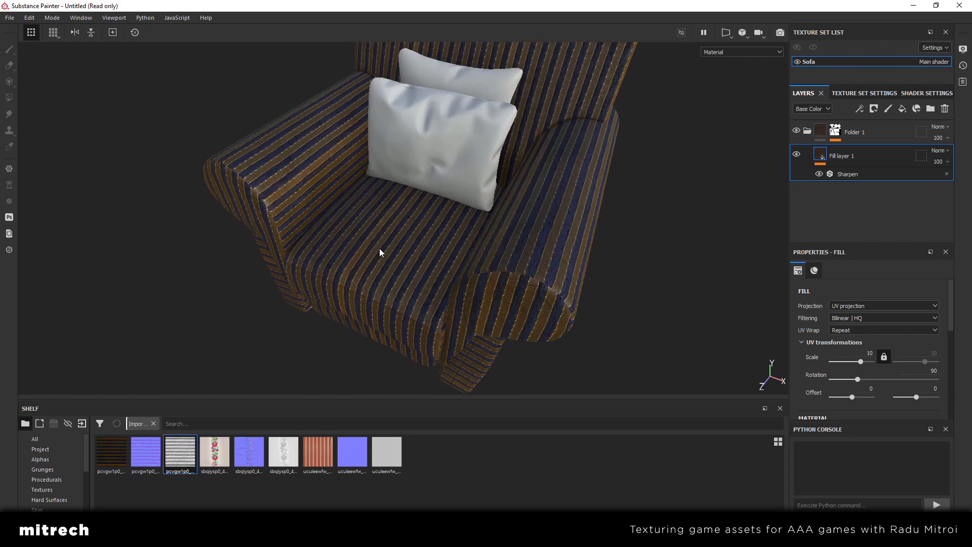
alt+drag(481, 303, 429, 274)
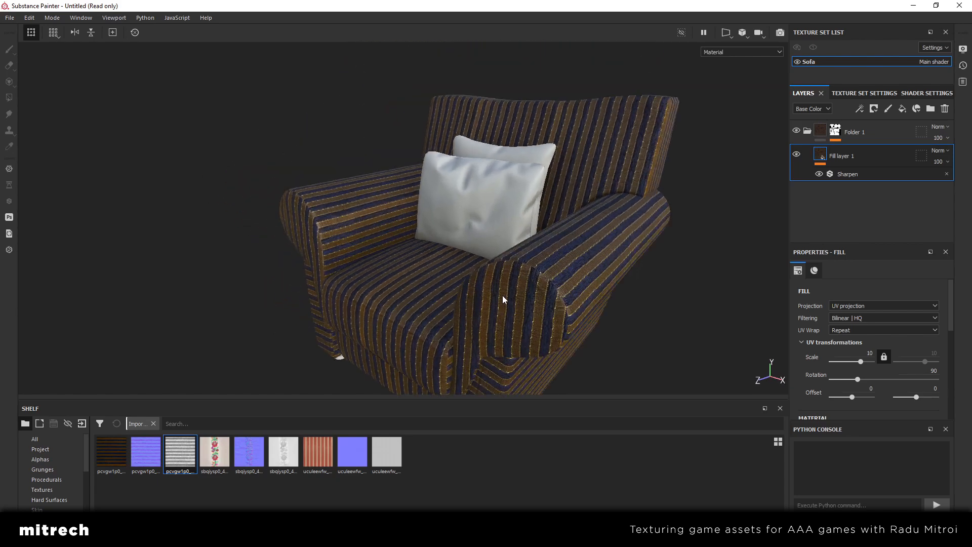
Add a new fill layer above the striped fill in Folder 1 and apply the dark grey rough fabric material to it
click(899, 111)
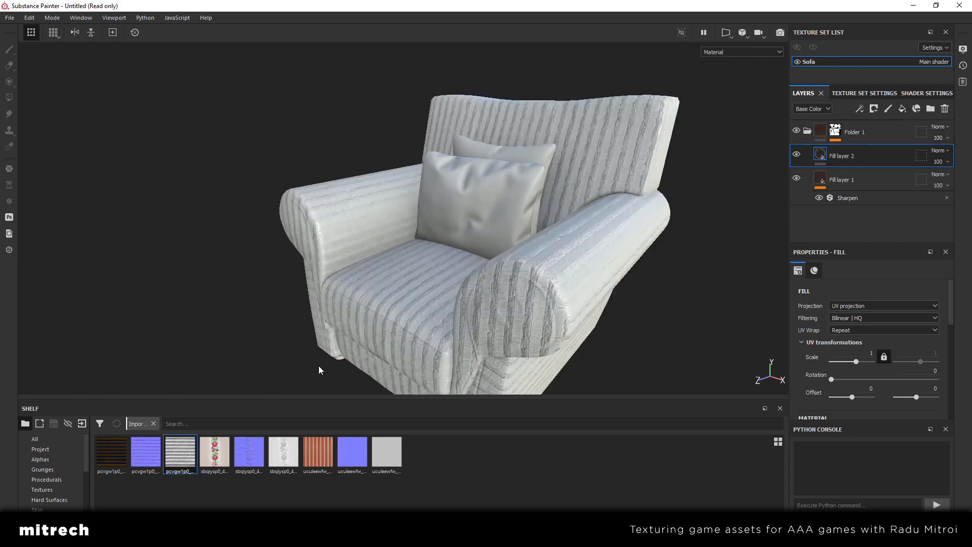
scroll(59, 476, down, 1)
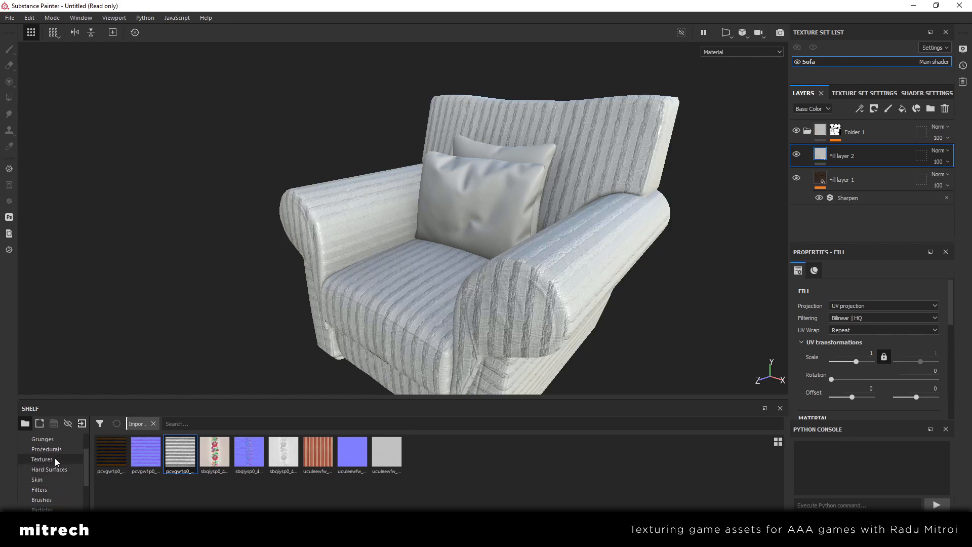
scroll(55, 469, down, 1)
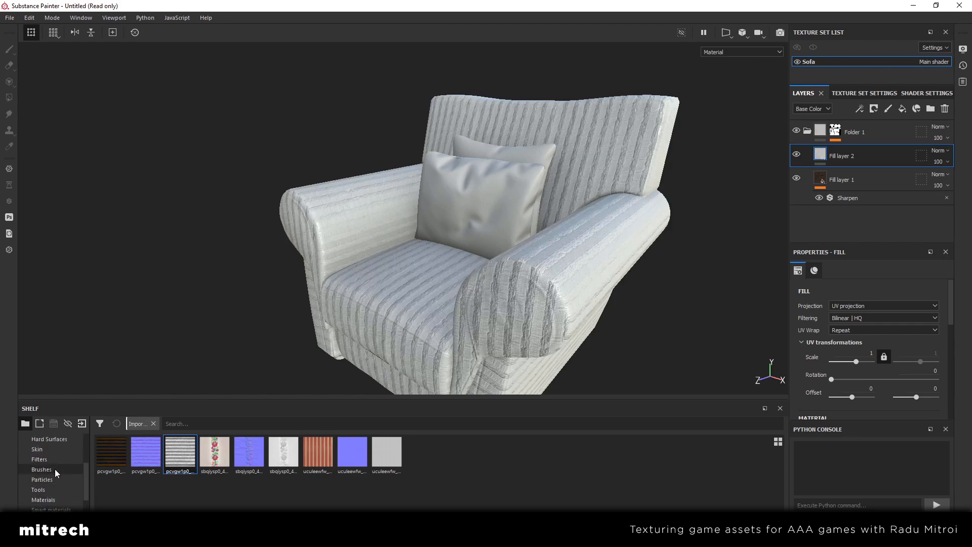
click(56, 500)
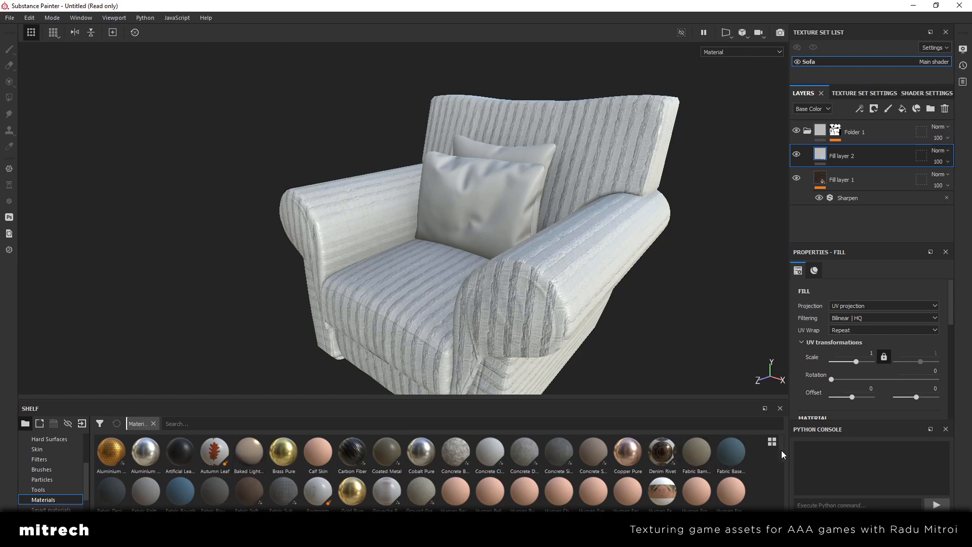
drag(782, 450, 781, 457)
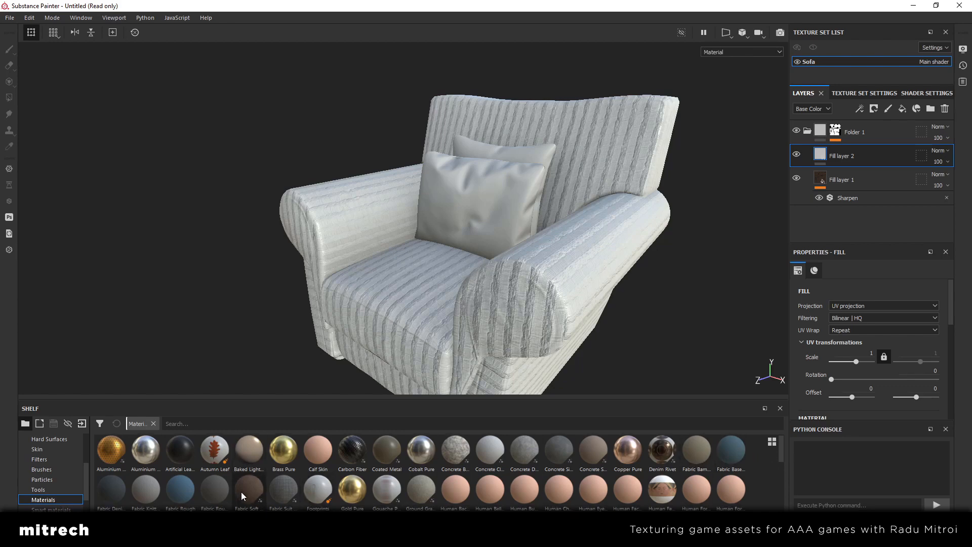
mouse_move(241, 491)
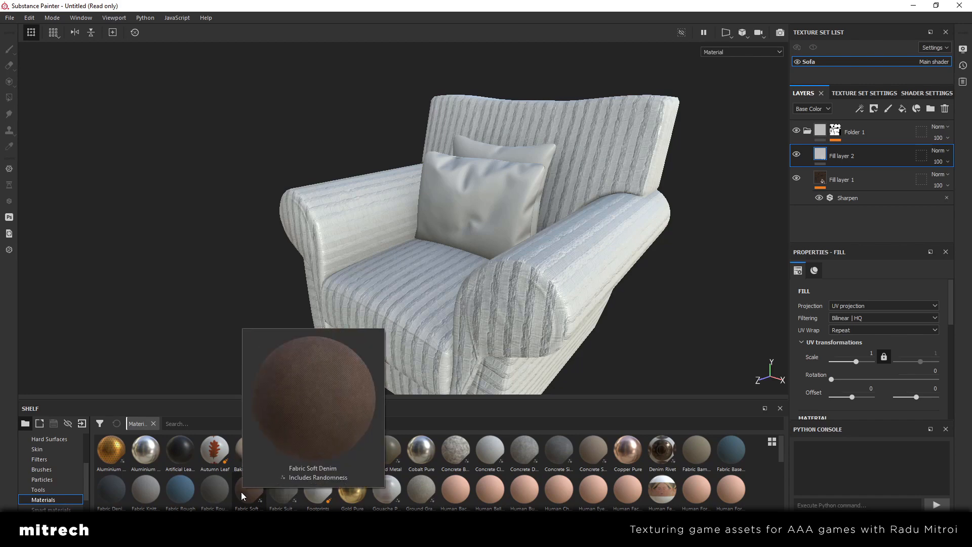
mouse_move(287, 487)
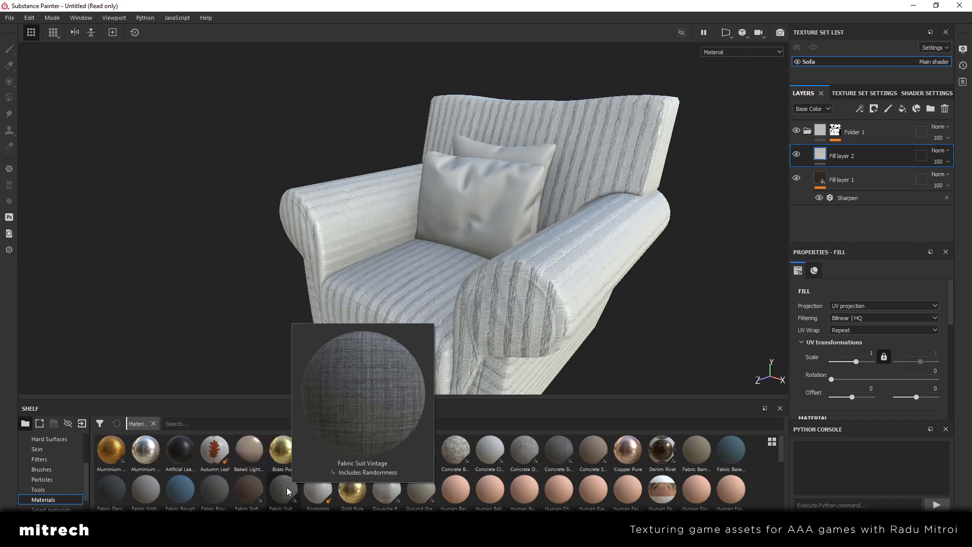
mouse_move(115, 488)
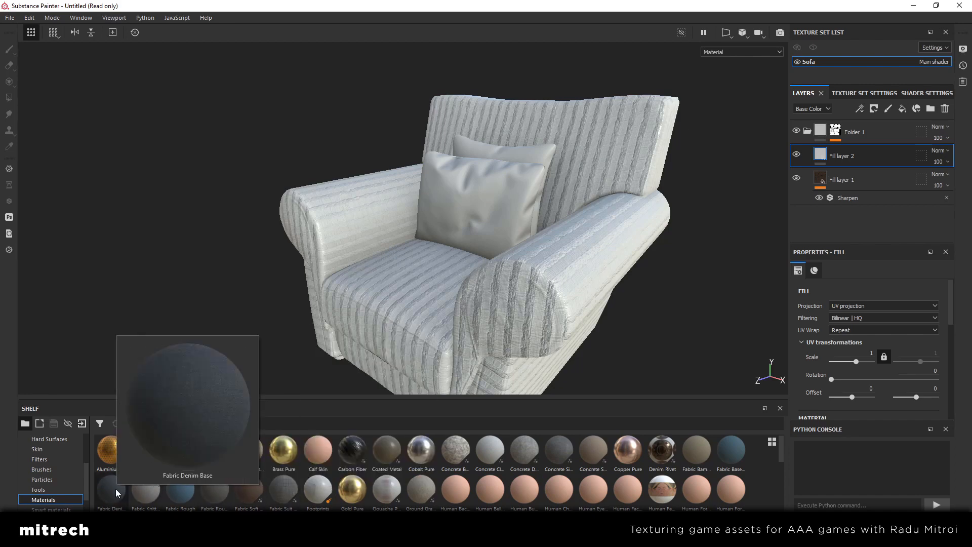
mouse_move(694, 450)
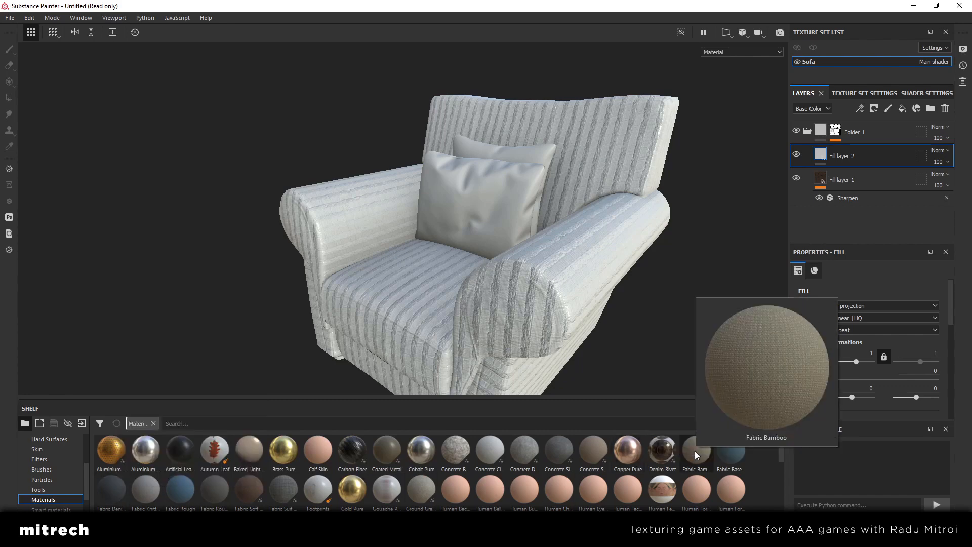
mouse_move(725, 454)
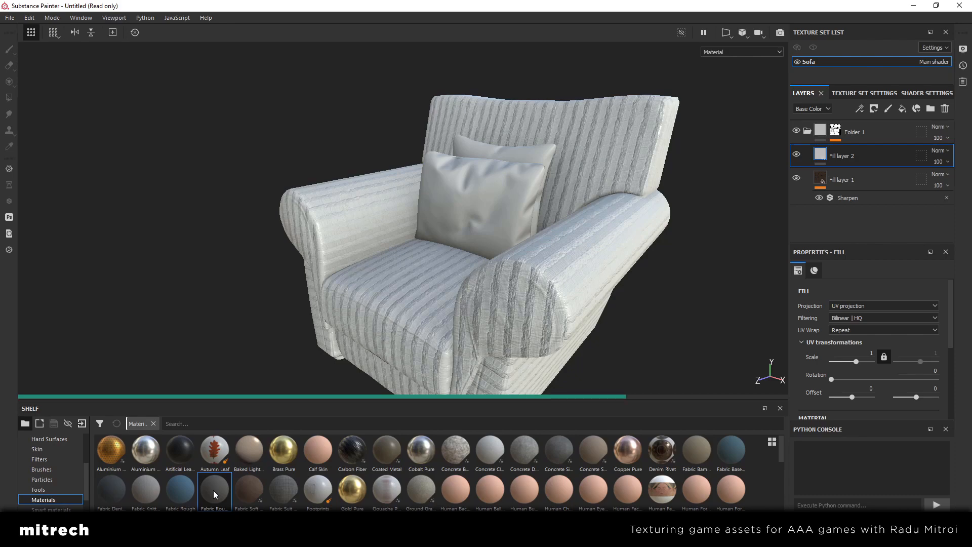
Set the UV scale of the new grey fabric fill layer to 4
scroll(566, 333, up, 1)
alt+drag(566, 333, 524, 261)
scroll(382, 286, down, 2)
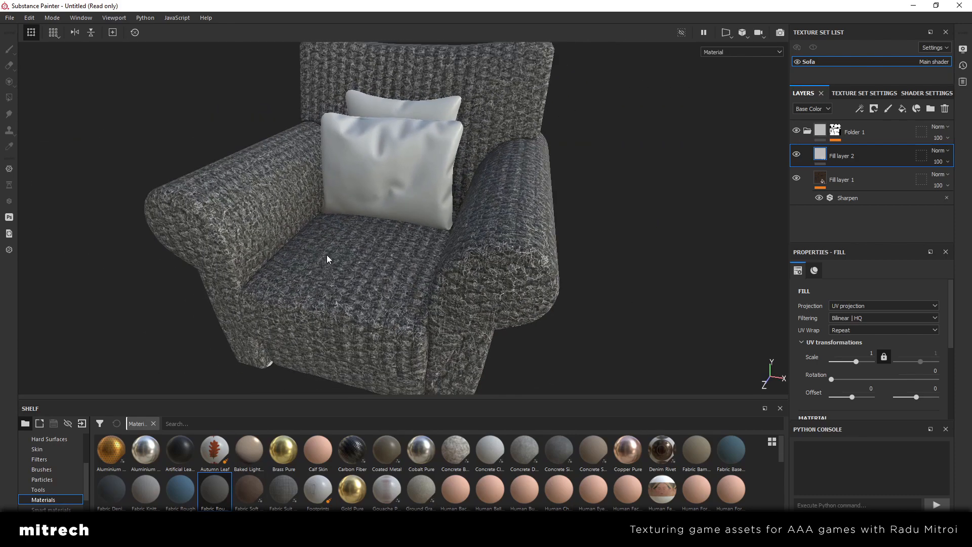
alt+drag(327, 258, 443, 287)
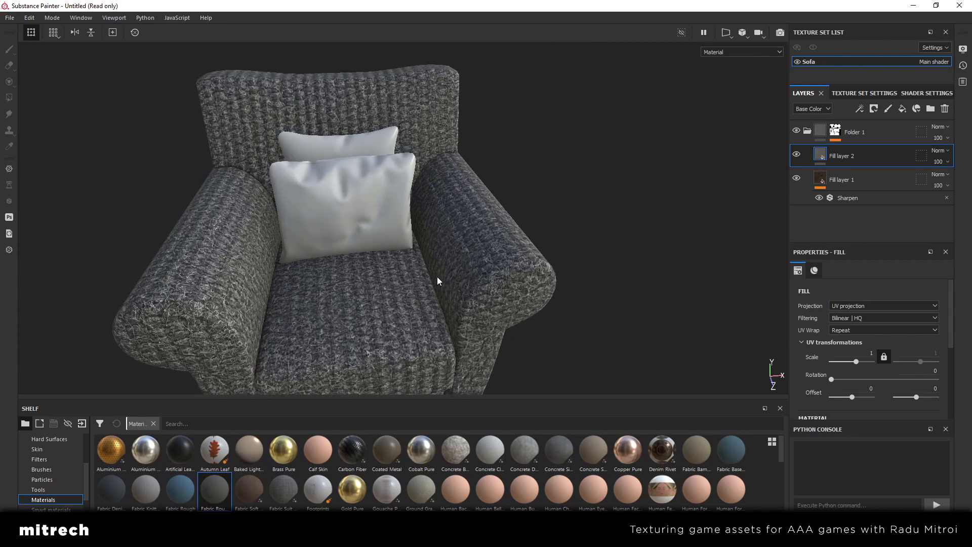
click(858, 353)
text(4)
key(Return)
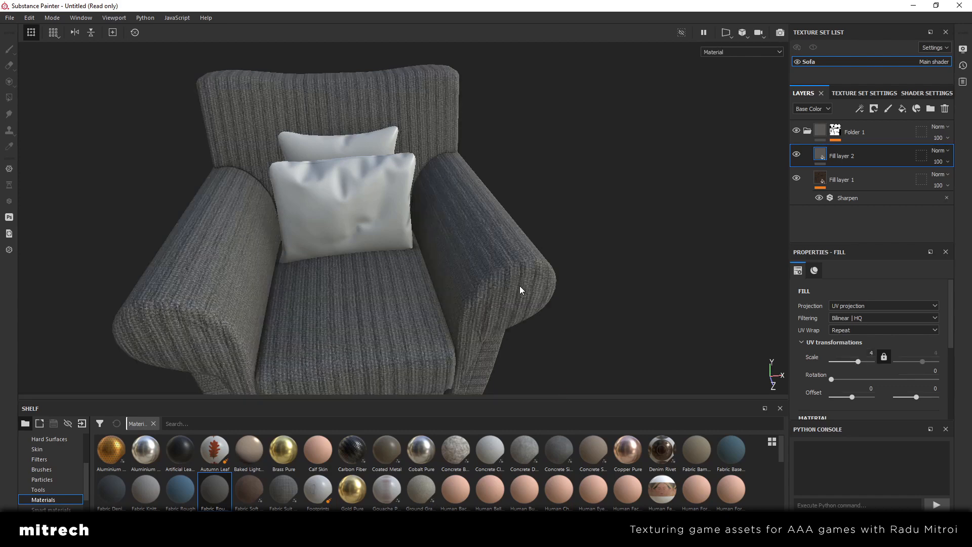
Inspect the grey weave on the armrest and set the fabric layer's UV scale to 6
alt+drag(514, 293, 430, 281)
alt+right_drag(431, 281, 517, 301)
alt+drag(516, 300, 644, 347)
click(847, 352)
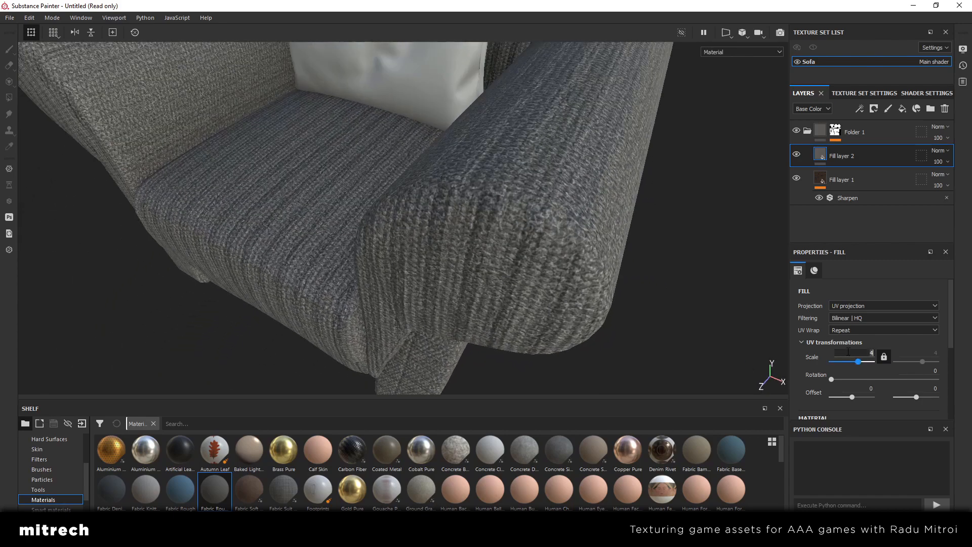
text(6)
key(Return)
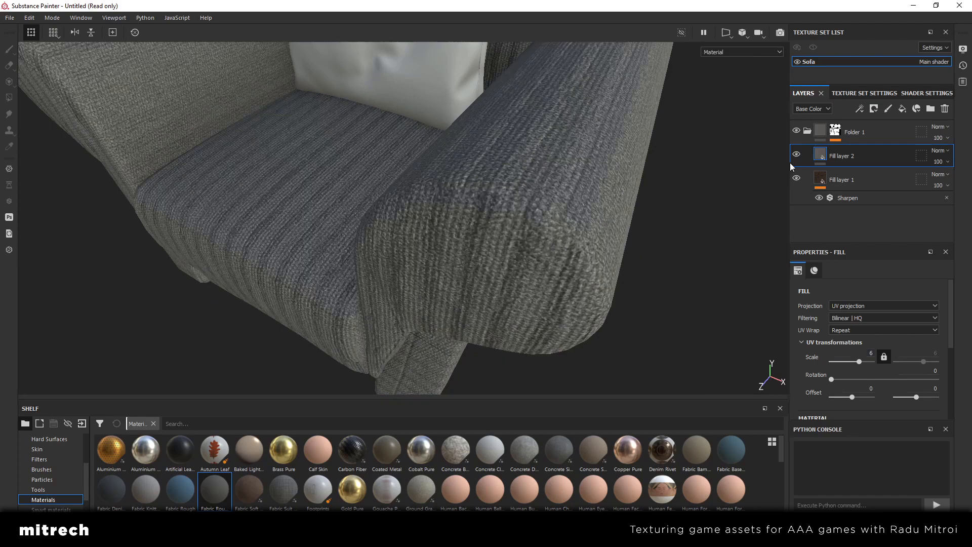
Hide the striped fill layer and set the grey fabric layer's UV scale to 7
click(795, 180)
alt+drag(511, 271, 398, 256)
click(856, 356)
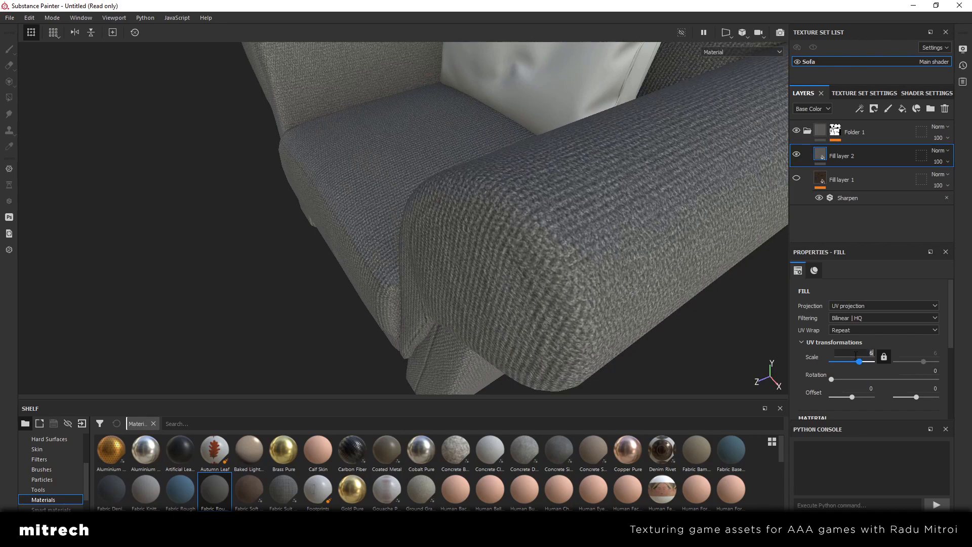
text(7)
key(Return)
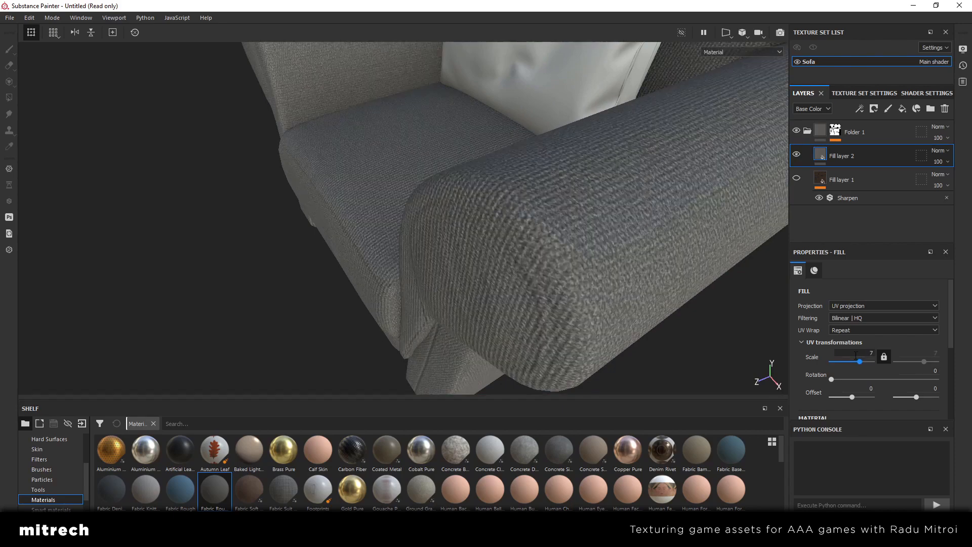
mouse_move(487, 273)
alt+mouse_down()
mouse_move(529, 241)
mouse_move(554, 284)
mouse_move(479, 258)
alt+mouse_up()
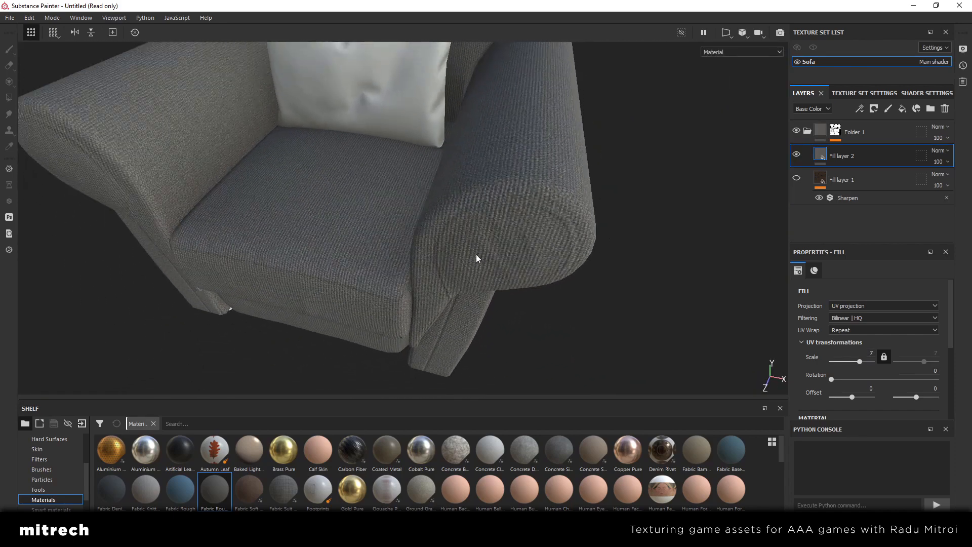
alt+drag(544, 274, 613, 253)
Add a Sharpen filter to the grey fabric fill layer
right_click(879, 164)
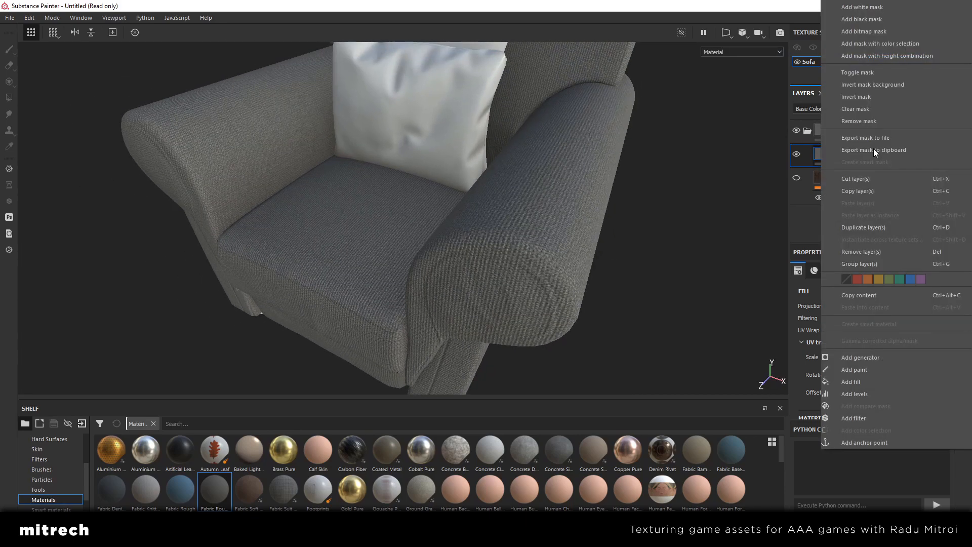
click(876, 417)
click(876, 304)
scroll(897, 385, down, 5)
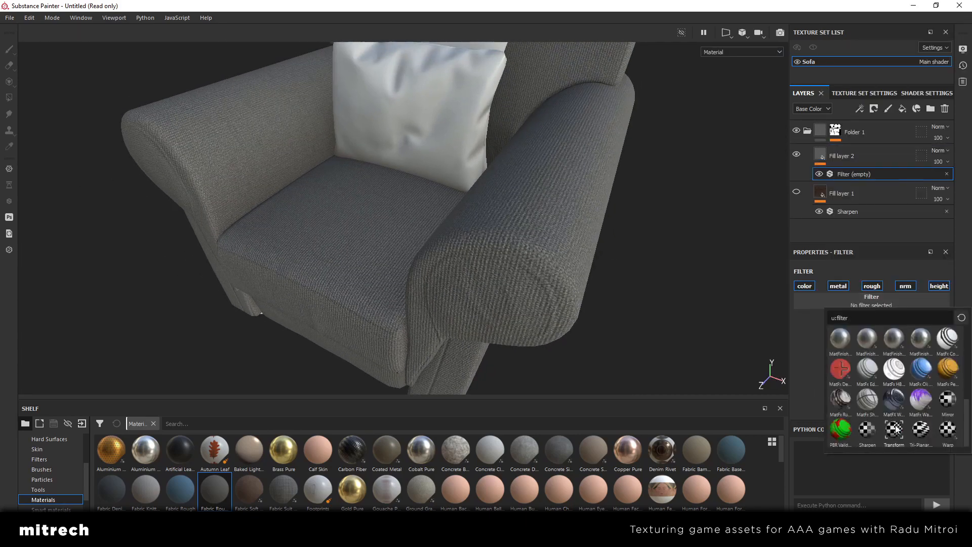
click(868, 431)
alt+drag(573, 308, 532, 280)
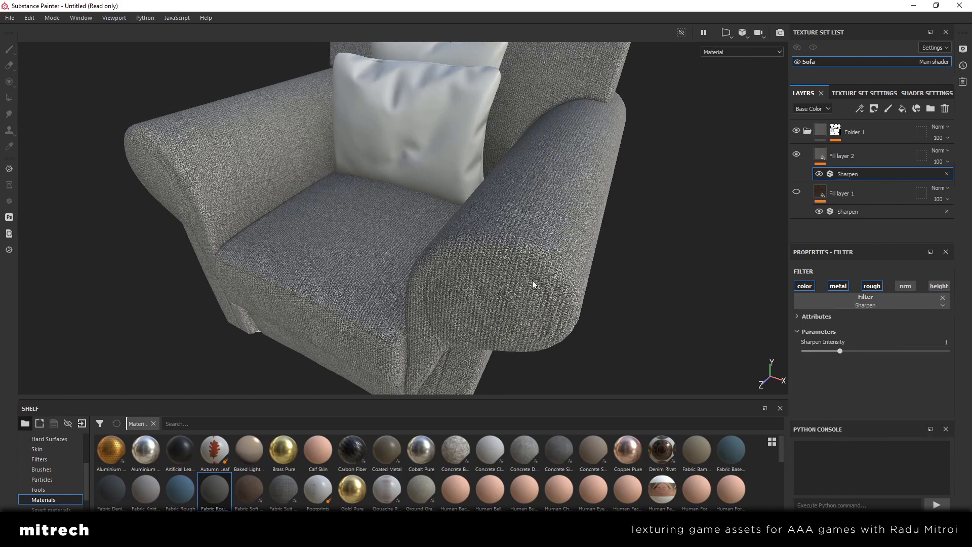
Set the Sharpen Intensity of the grey fabric layer's filter to 0.35
click(935, 343)
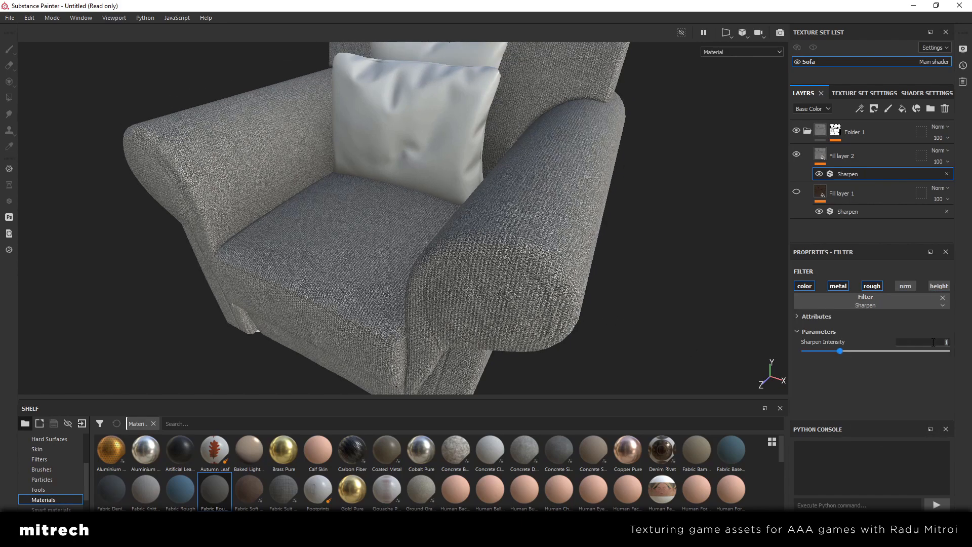
text(.3)
key(Return)
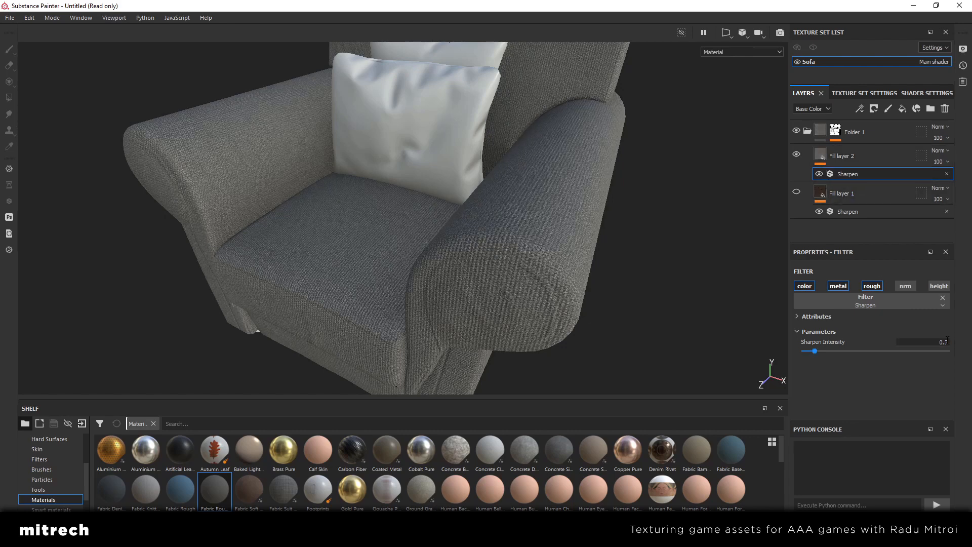
key(Return)
alt+drag(515, 212, 524, 240)
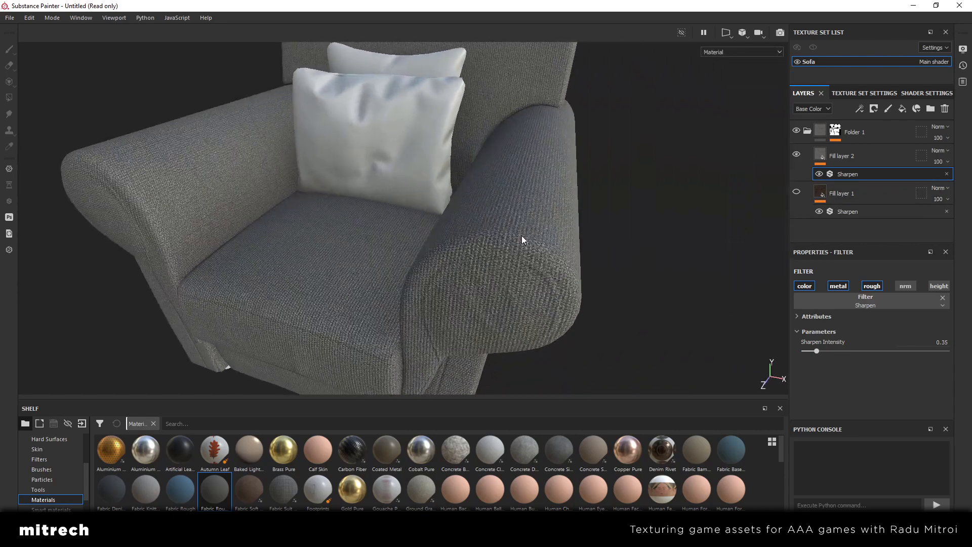
Show the striped fill layer again and switch the grey fabric layer off and on to compare the two fabrics
click(840, 156)
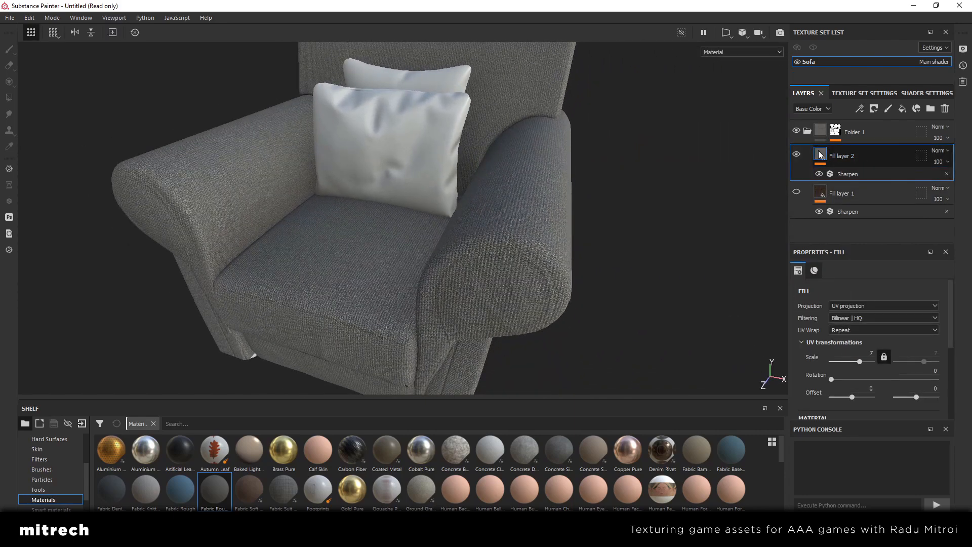
mouse_move(821, 155)
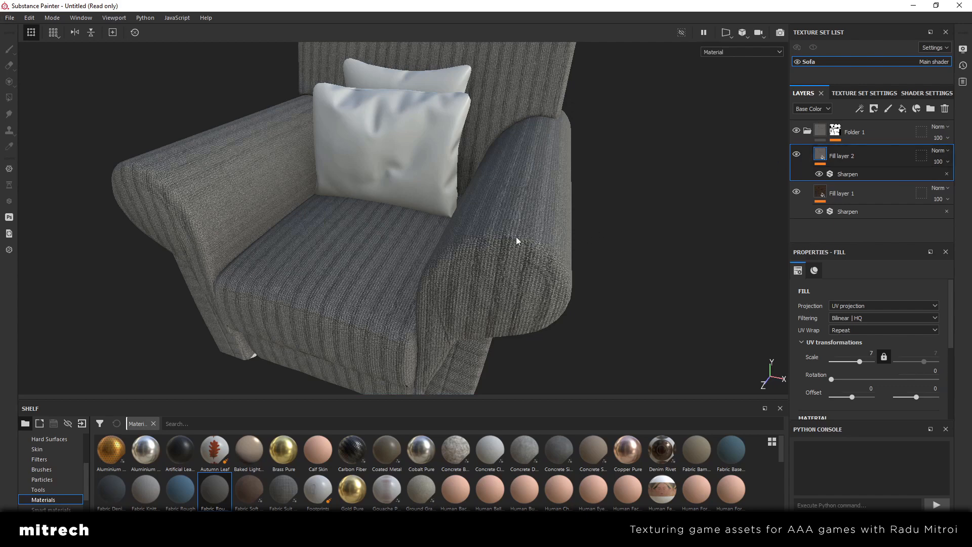
alt+drag(516, 238, 537, 243)
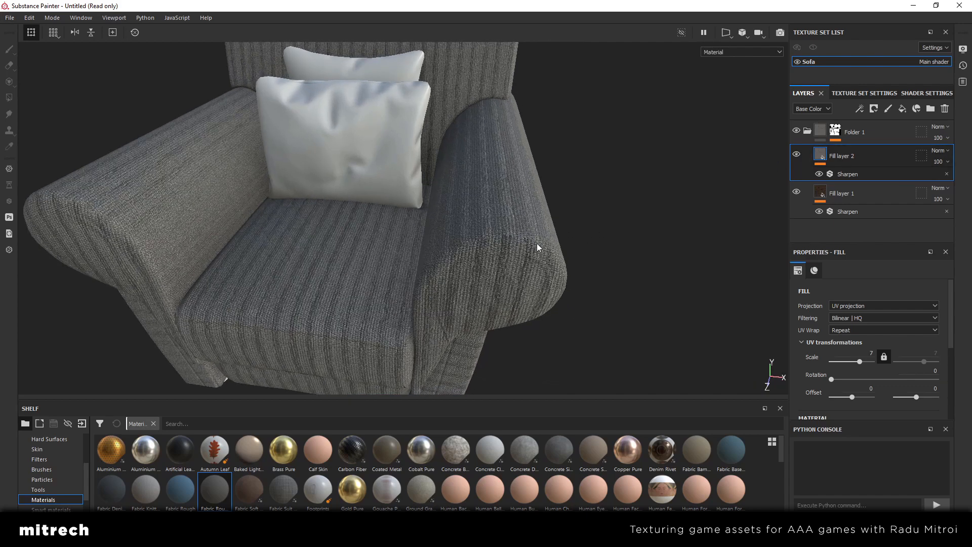
click(797, 153)
scroll(460, 315, down, 2)
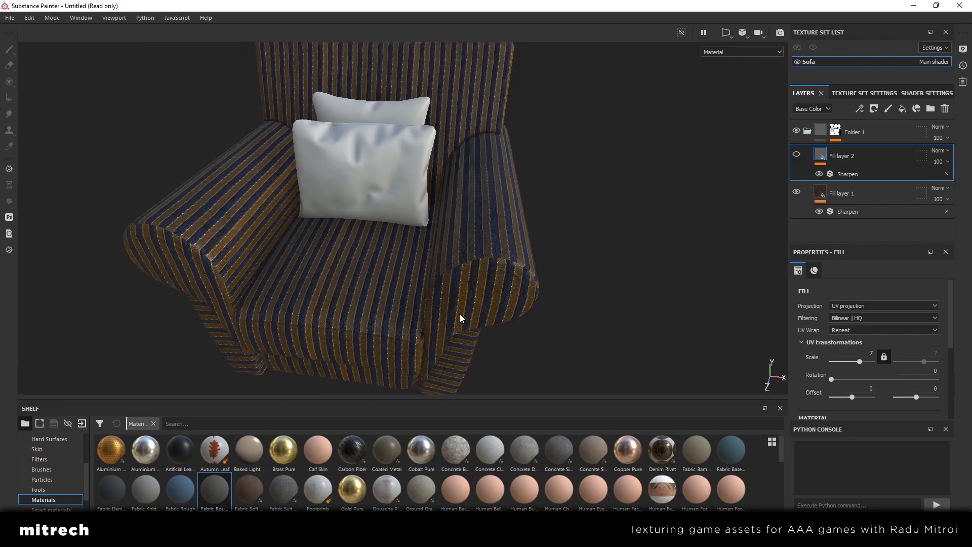
click(797, 154)
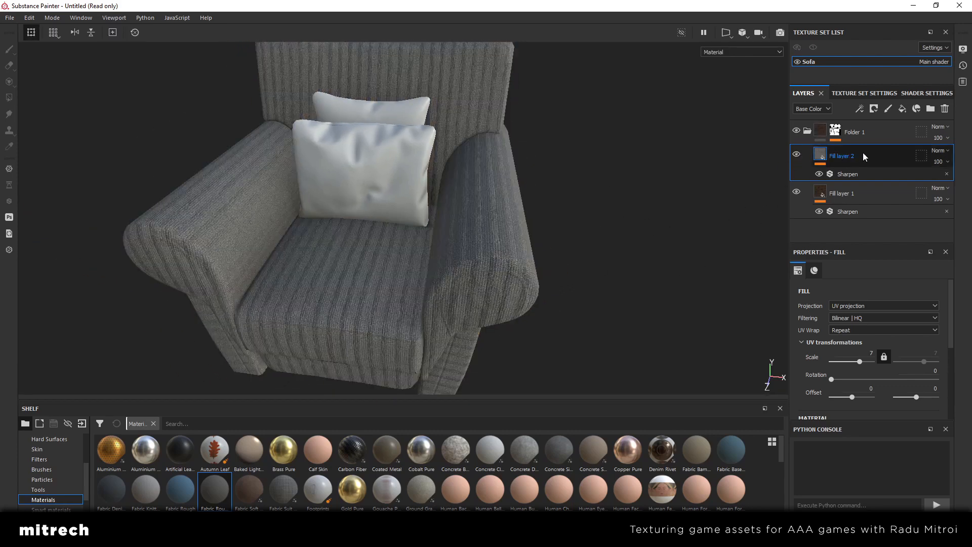
Add a black mask to the grey fabric fill layer and view the armchair from the front
right_click(862, 153)
click(860, 19)
alt+drag(519, 266, 445, 224)
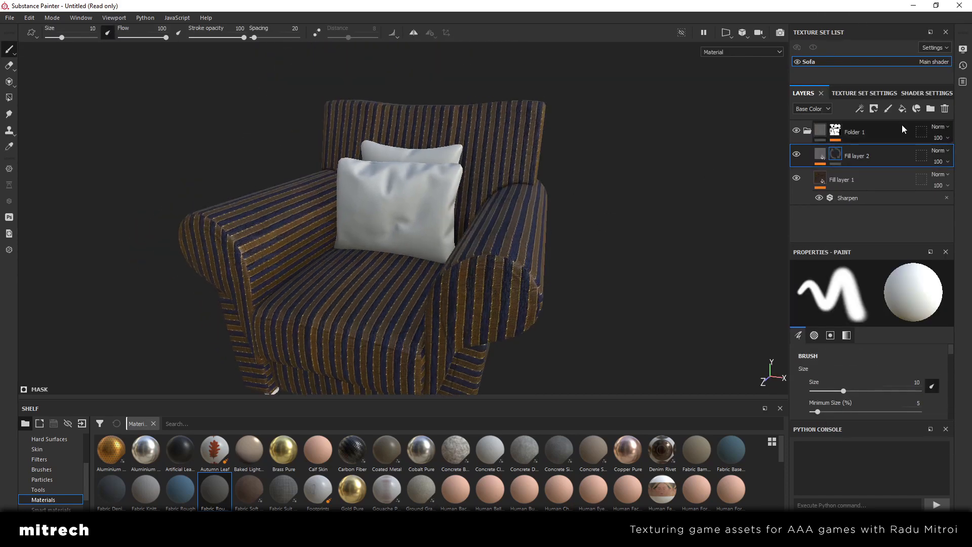
mouse_move(509, 220)
alt+mouse_down()
mouse_move(441, 228)
mouse_move(483, 260)
alt+mouse_up()
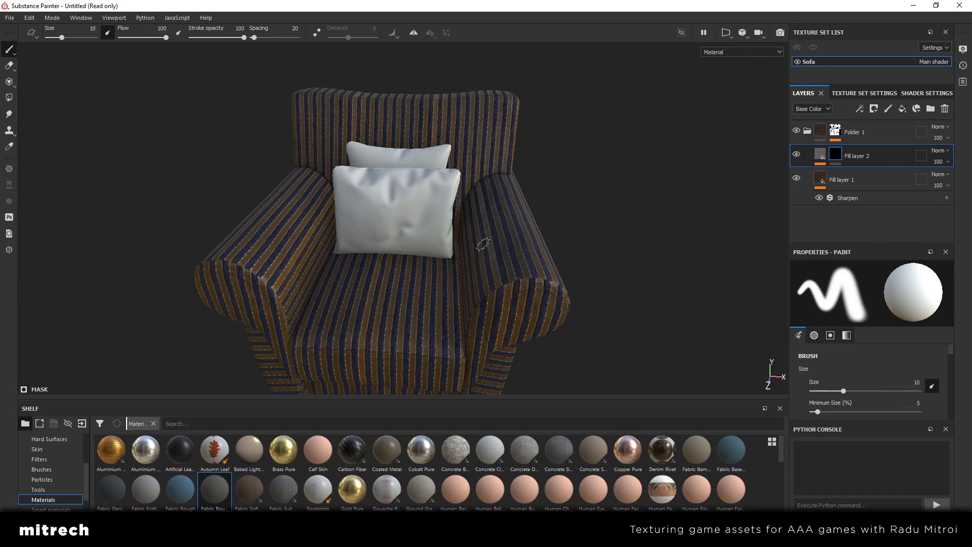
alt+middle_drag(483, 244, 485, 226)
Choose the Dirt Brushed alpha from the shelf for the brush painting the grey fabric layer's mask
scroll(67, 478, up, 2)
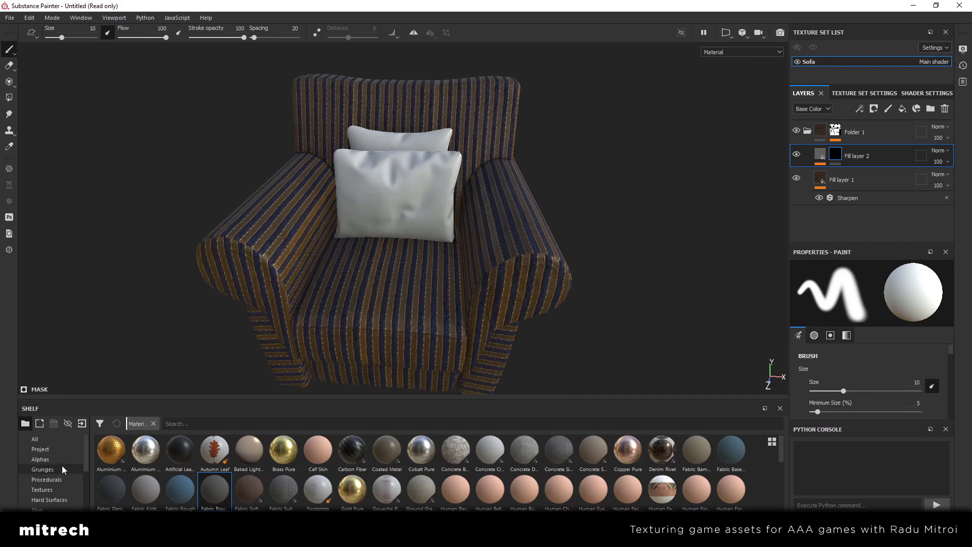
click(51, 459)
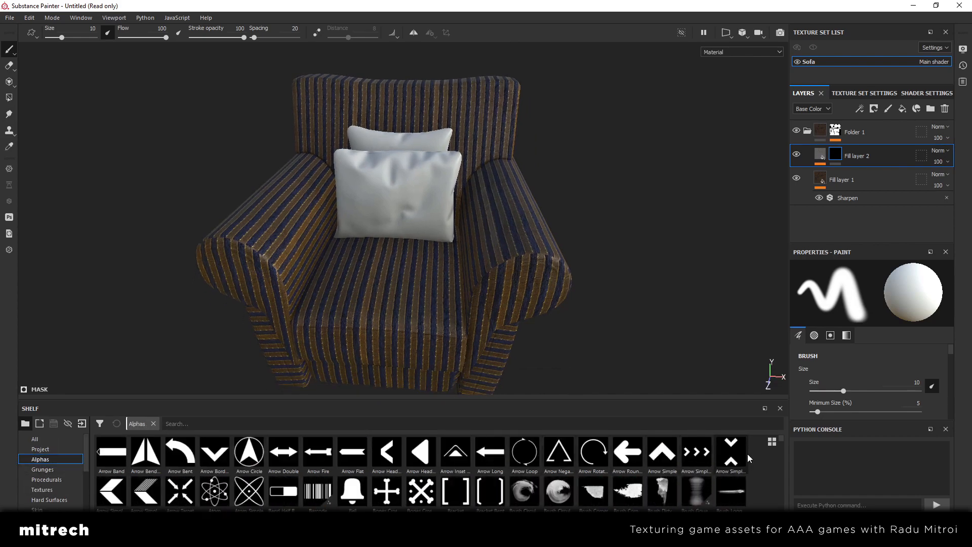
scroll(752, 458, down, 2)
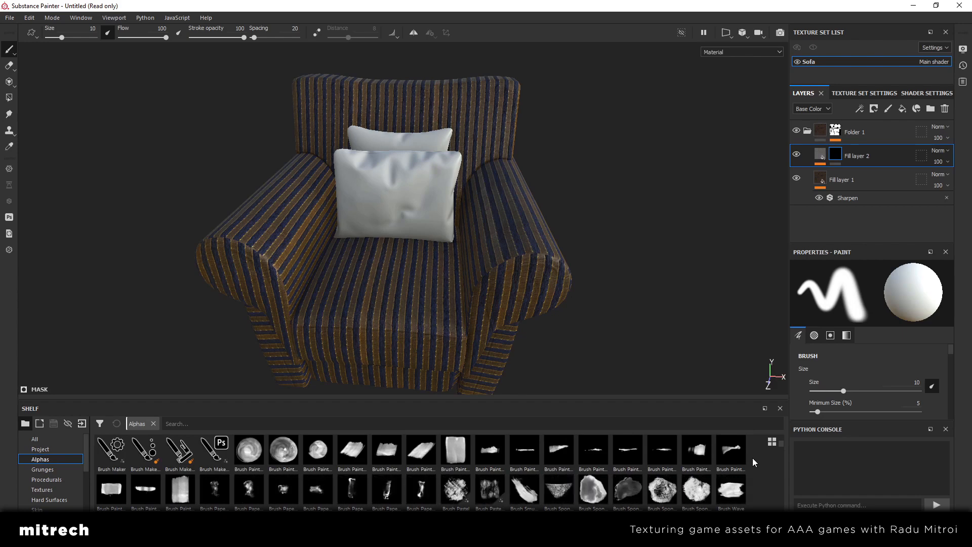
scroll(752, 458, down, 2)
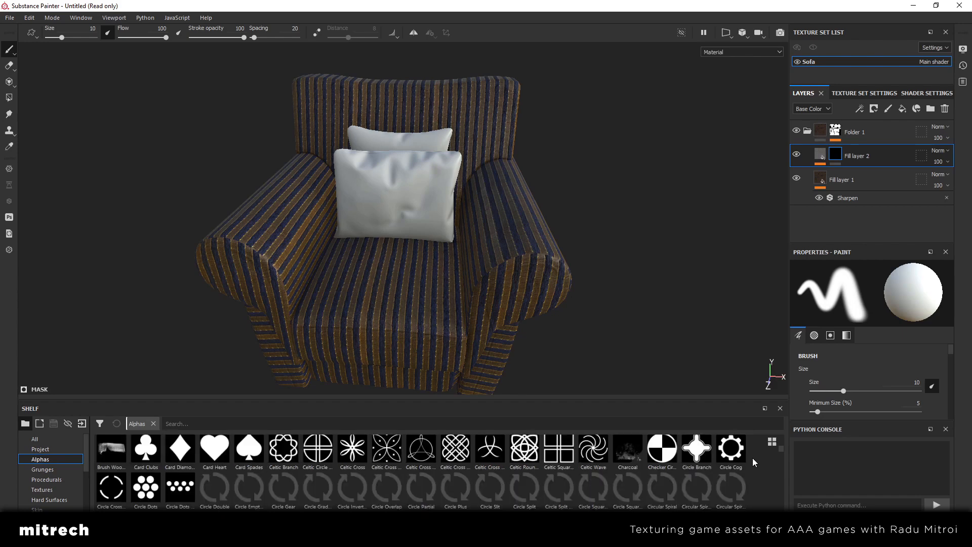
scroll(752, 458, down, 2)
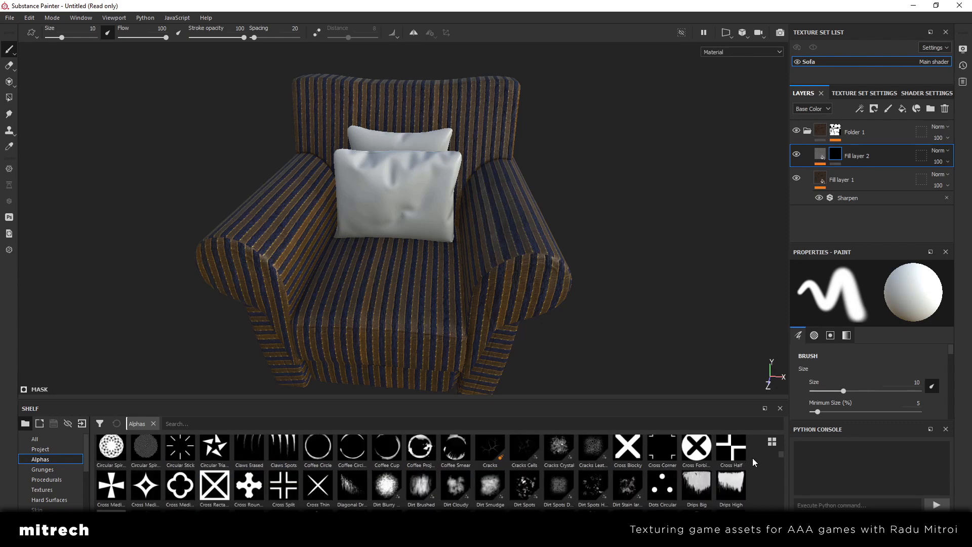
click(422, 486)
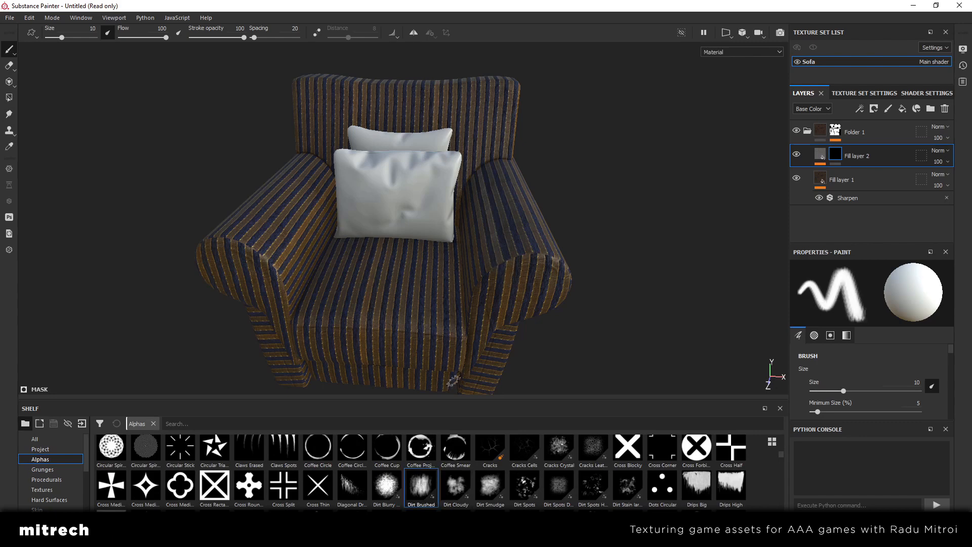
Try a short Dirt Brushed stroke in the mask on the front of the armrest and undo it
scroll(515, 274, up, 4)
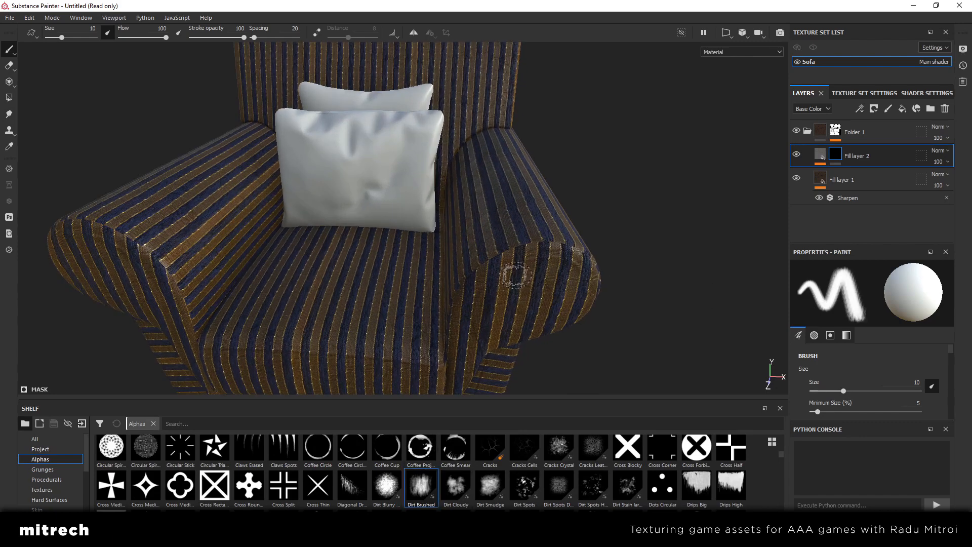
mouse_move(516, 275)
alt+mouse_down()
mouse_move(503, 256)
mouse_move(527, 276)
mouse_move(506, 277)
mouse_move(542, 286)
alt+mouse_up()
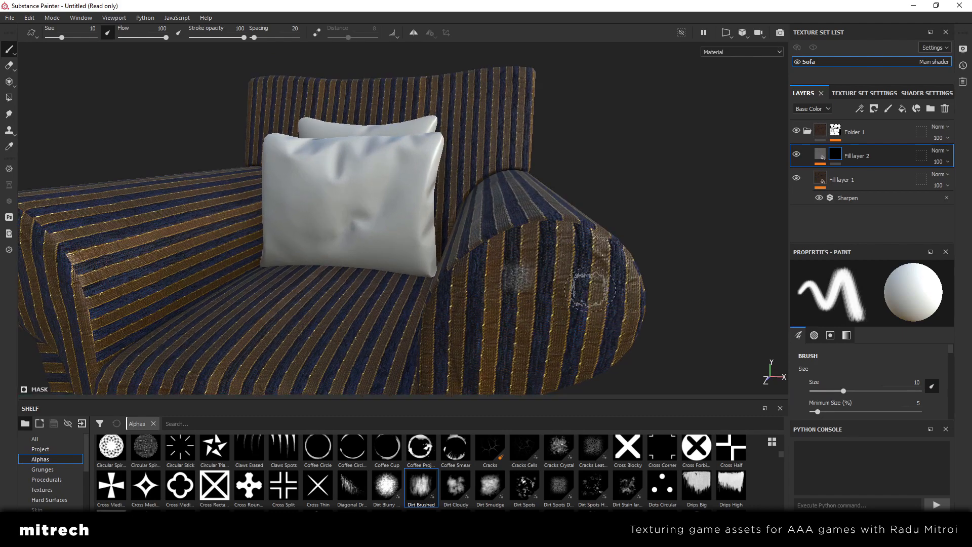
key(ctrl+z)
scroll(903, 397, down, 3)
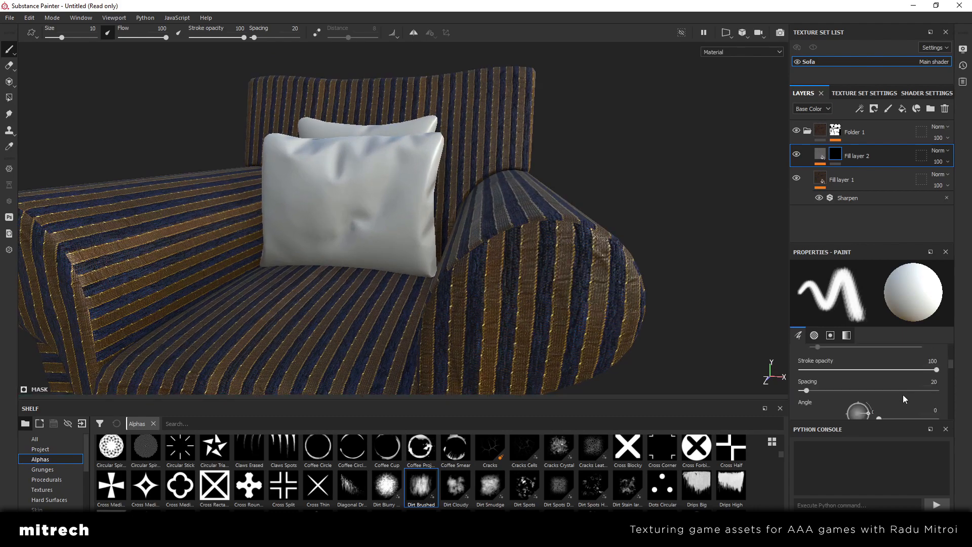
Review the grey fabric layer's fill properties and the Technical Parameters of its Fabric Rough Aligned material
click(817, 162)
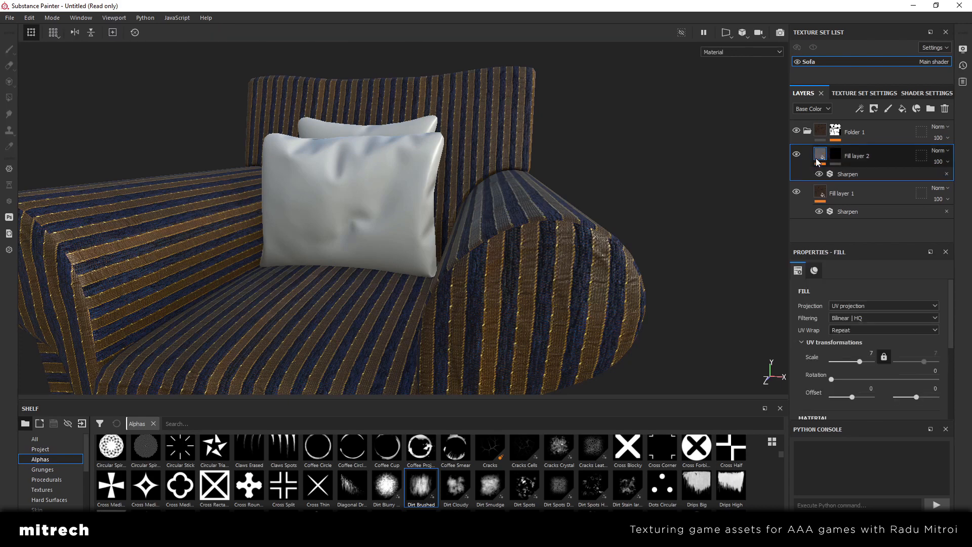
scroll(925, 378, down, 2)
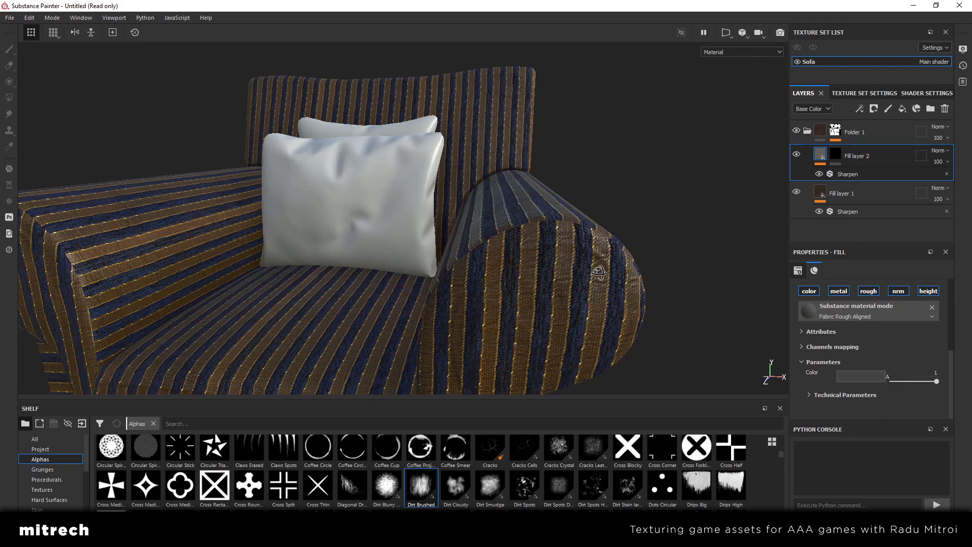
alt+drag(599, 272, 506, 284)
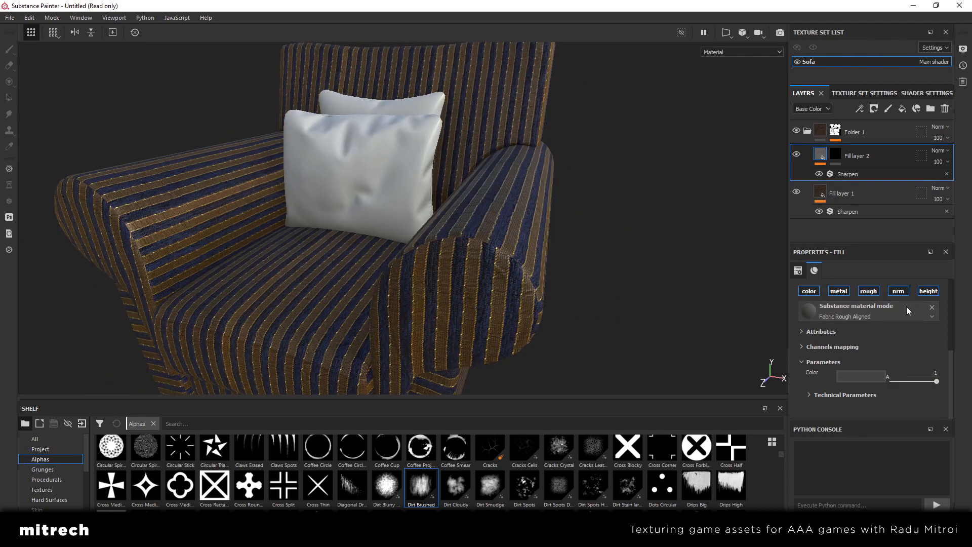
click(809, 394)
scroll(811, 387, down, 2)
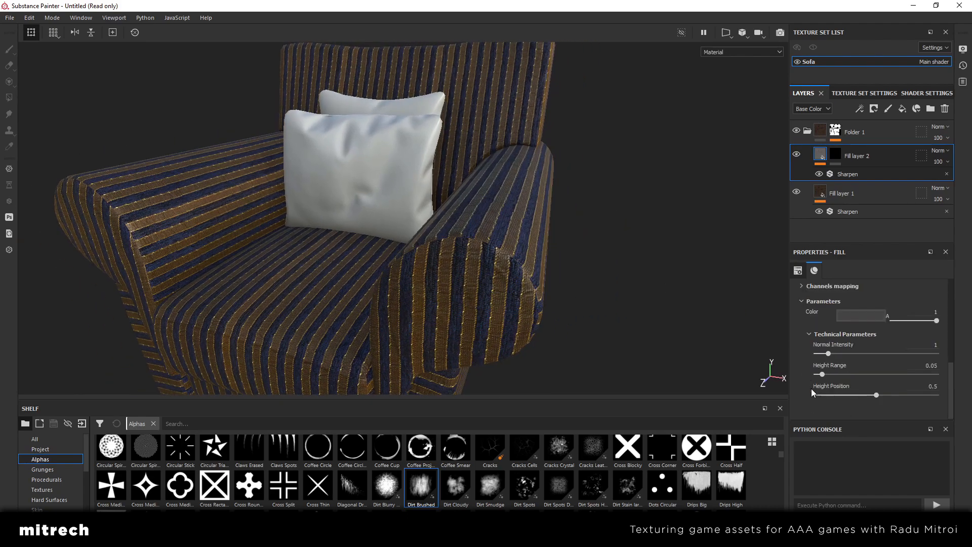
alt+drag(506, 256, 503, 282)
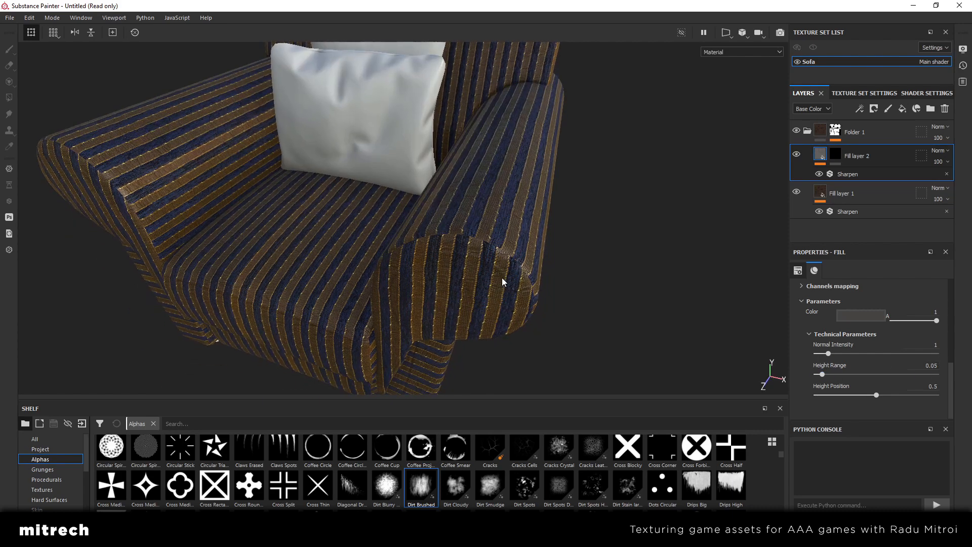
Enlarge the brush to about 22.64 and paint the grey layer's mask over the front end of the armrest
click(836, 154)
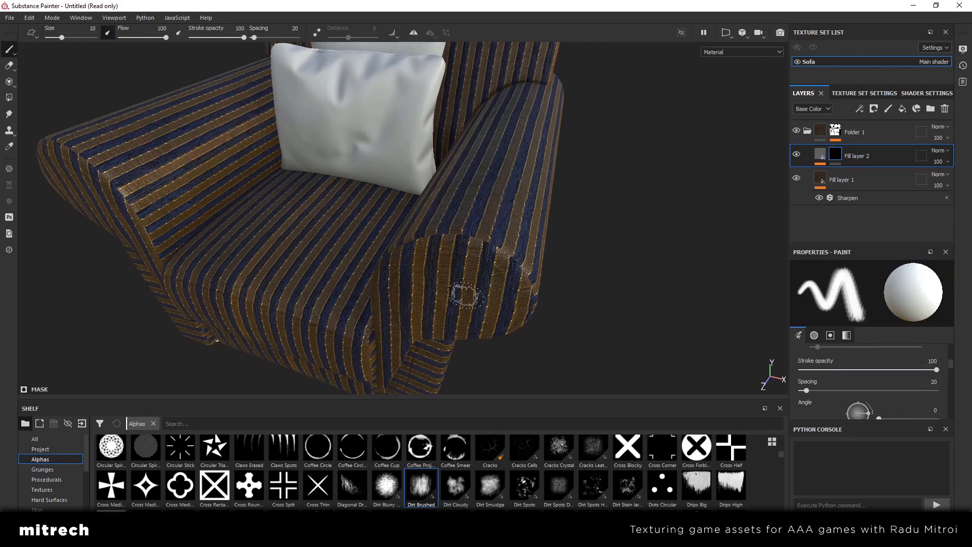
ctrl+right_drag(464, 283, 466, 251)
click(467, 252)
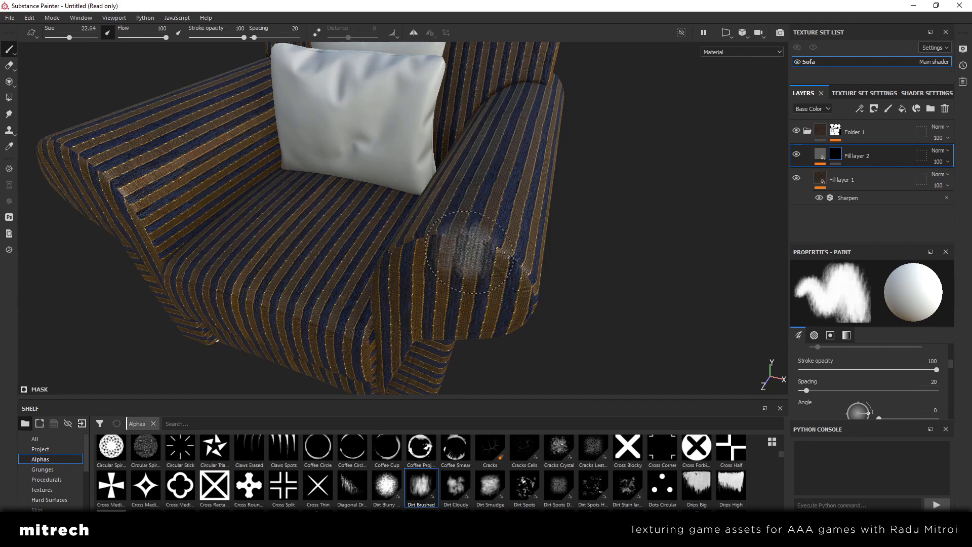
mouse_move(470, 261)
alt+mouse_down()
mouse_move(439, 277)
mouse_move(453, 264)
mouse_move(440, 255)
mouse_move(524, 248)
mouse_move(542, 192)
mouse_move(511, 223)
mouse_move(459, 218)
mouse_move(477, 222)
alt+mouse_up()
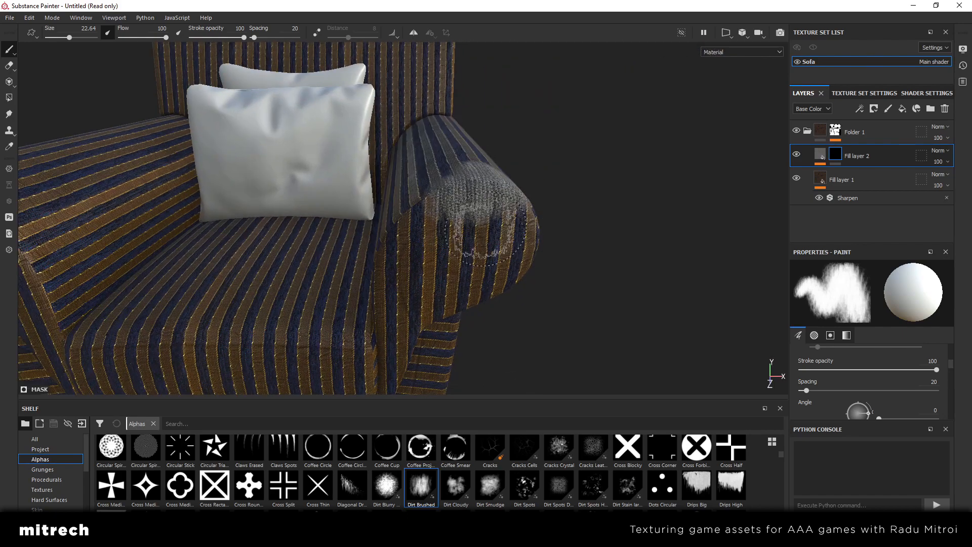
Reduce the brush size to about 12.68 and extend the grey patch across the armrest's front edges
ctrl+right_drag(472, 219, 460, 218)
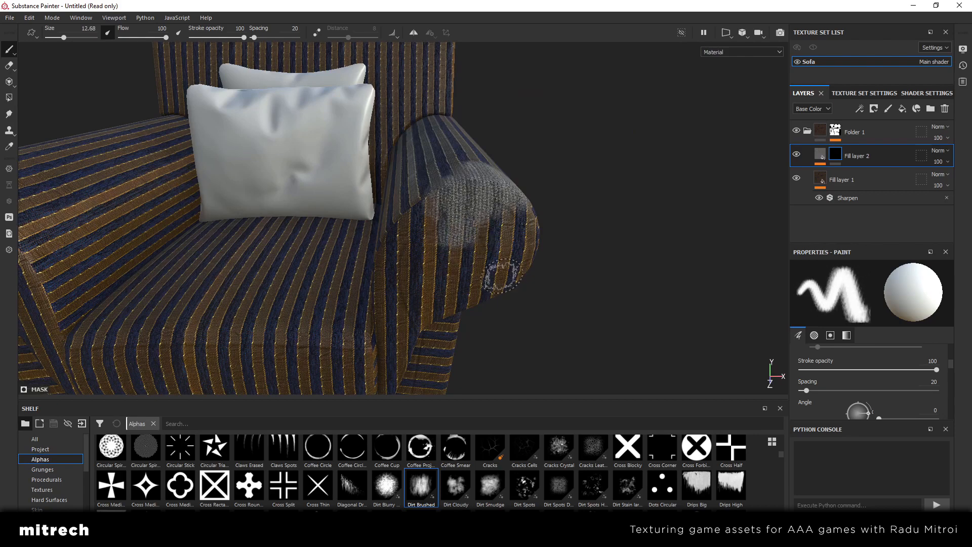
mouse_move(509, 253)
alt+mouse_down()
mouse_move(427, 254)
mouse_move(463, 244)
mouse_move(440, 235)
mouse_move(494, 259)
mouse_move(521, 255)
alt+mouse_up()
click(382, 163)
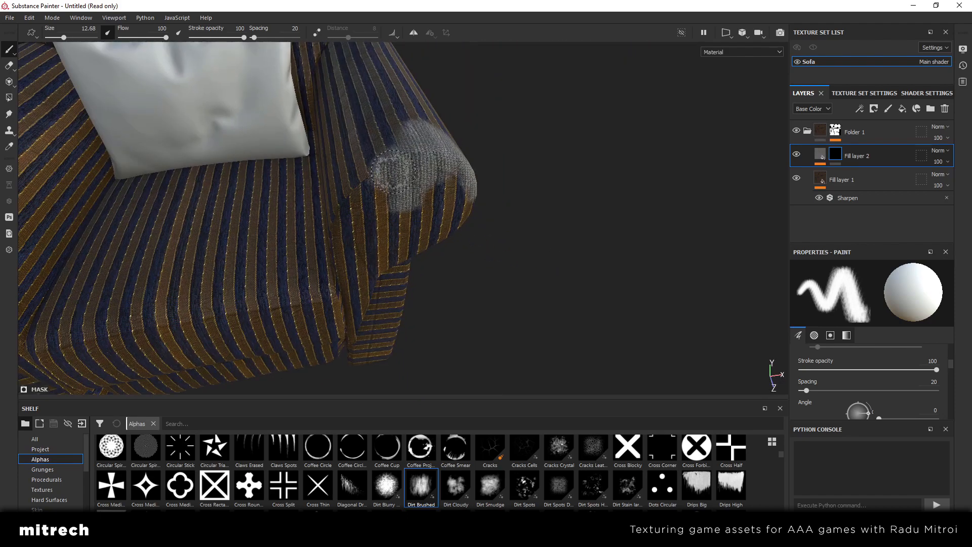
Set the Hardness of the brush's Dirt Brushed alpha to 0.89
scroll(866, 381, down, 3)
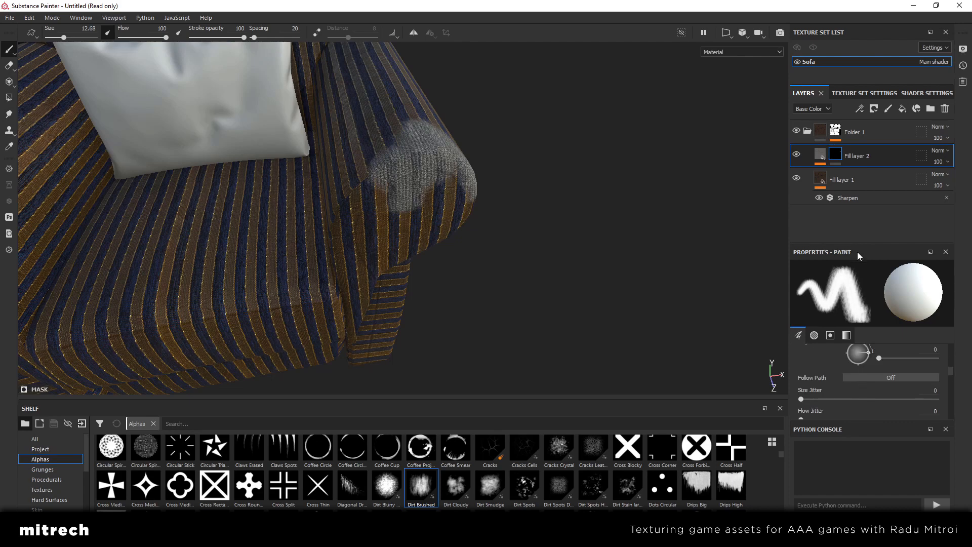
scroll(856, 366, down, 3)
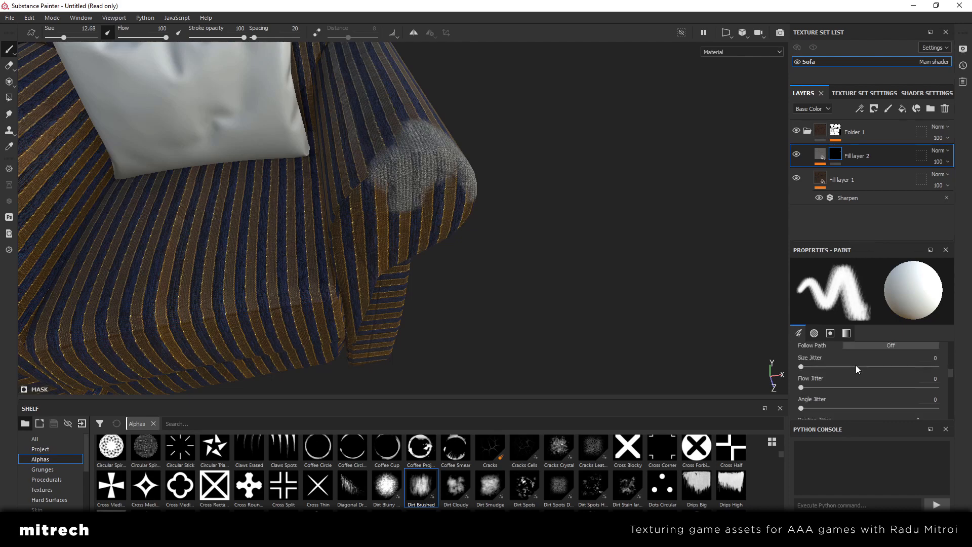
scroll(837, 381, up, 3)
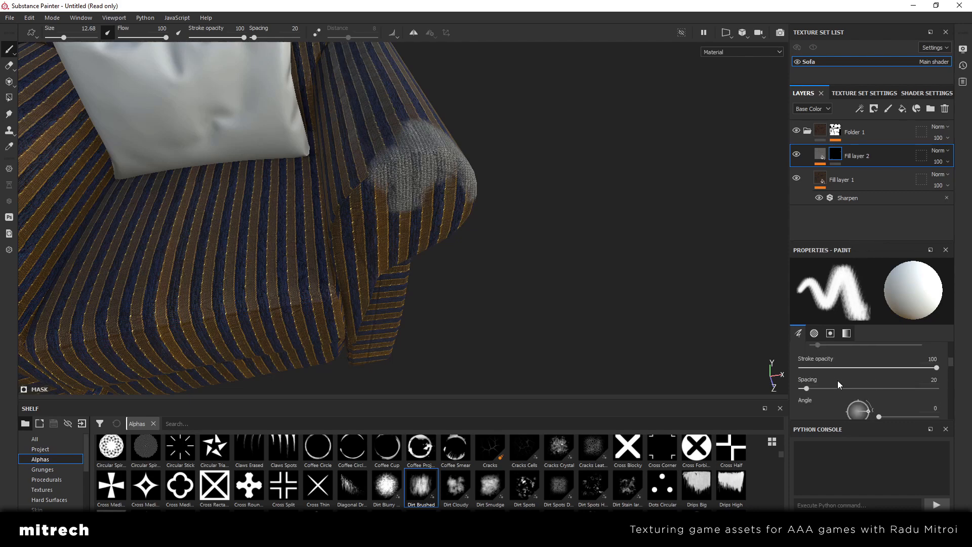
scroll(837, 381, down, 5)
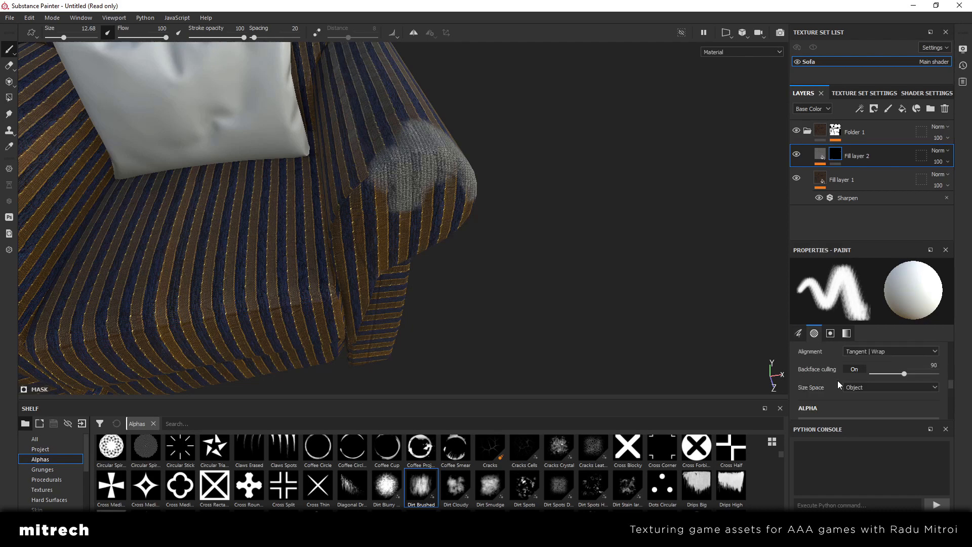
scroll(837, 381, down, 3)
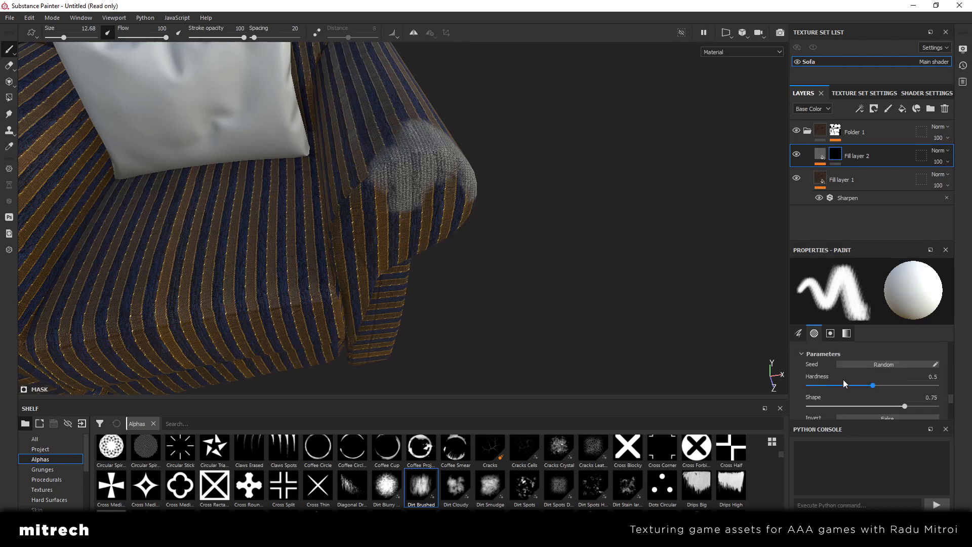
drag(881, 386, 922, 385)
Paint the mask with the harder brush around the armrest's front corner and down its outer side
alt+drag(453, 221, 494, 224)
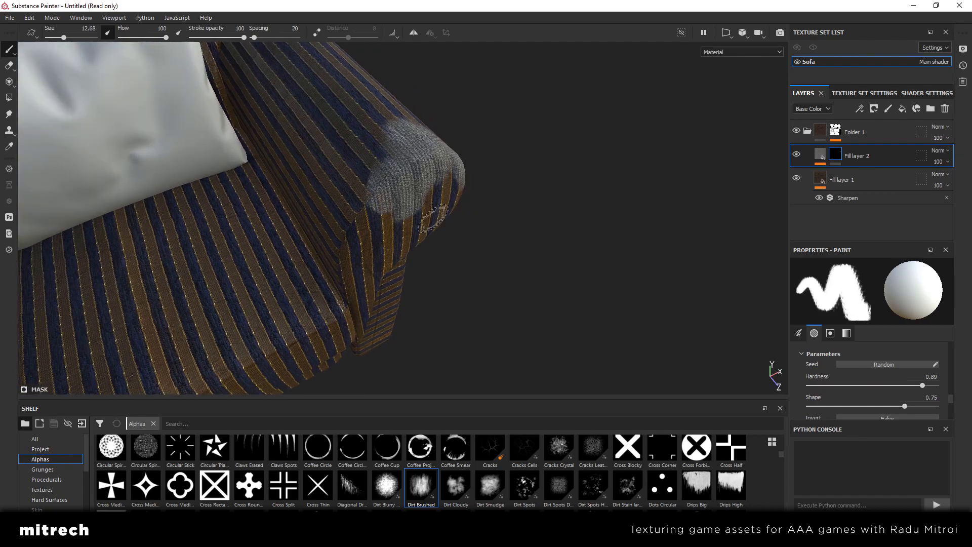
mouse_move(435, 219)
alt+mouse_down()
mouse_move(471, 213)
mouse_move(385, 192)
mouse_move(377, 134)
alt+mouse_up()
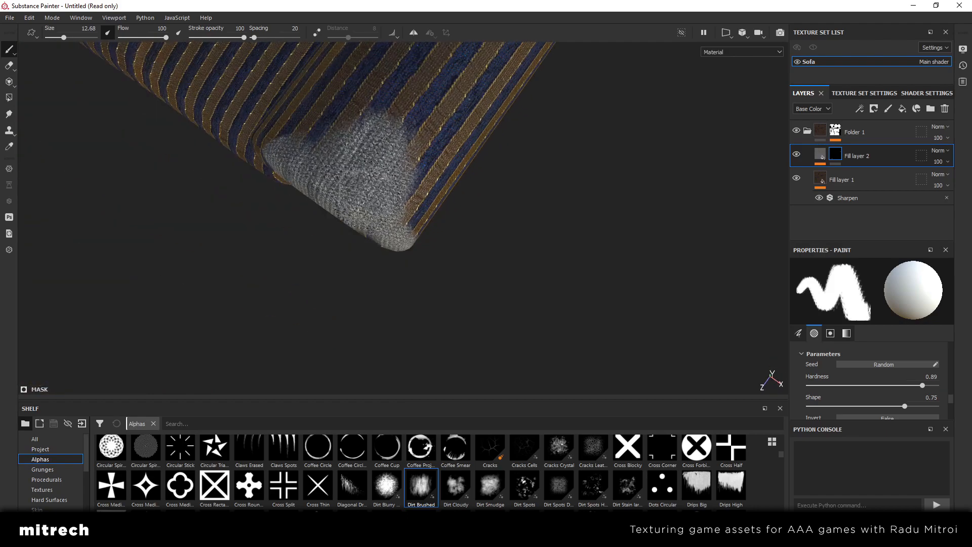
mouse_move(329, 198)
alt+mouse_down()
mouse_move(324, 208)
mouse_move(488, 307)
mouse_move(482, 245)
alt+mouse_up()
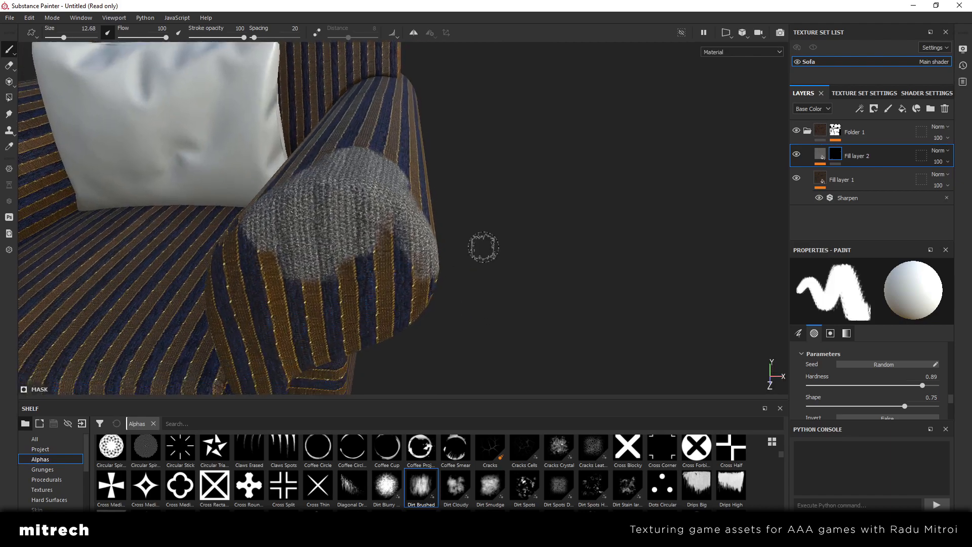
alt+drag(481, 284, 387, 228)
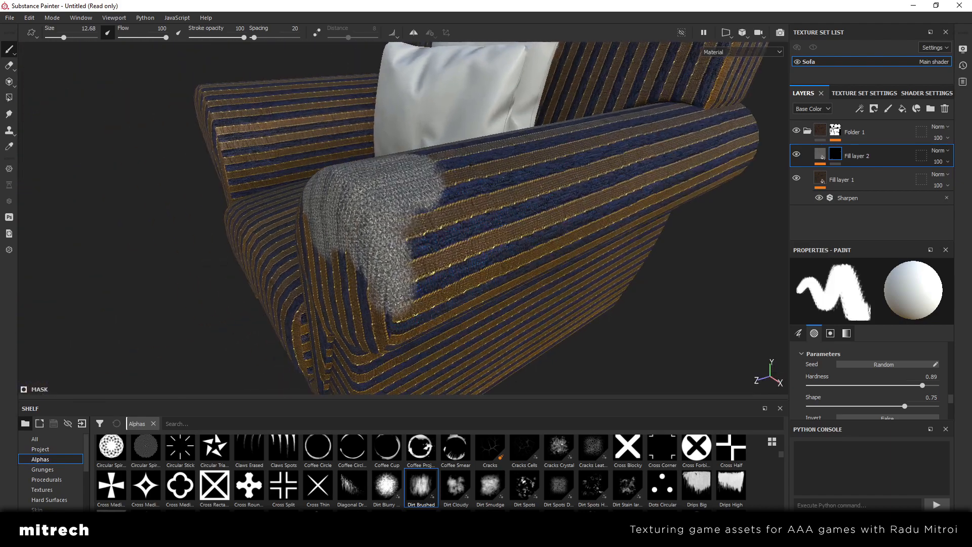
alt+drag(402, 299, 422, 268)
Reduce the brush size to 10 and refine the ragged lower border of the grey patch on the armrest
ctrl+right_drag(420, 269, 413, 269)
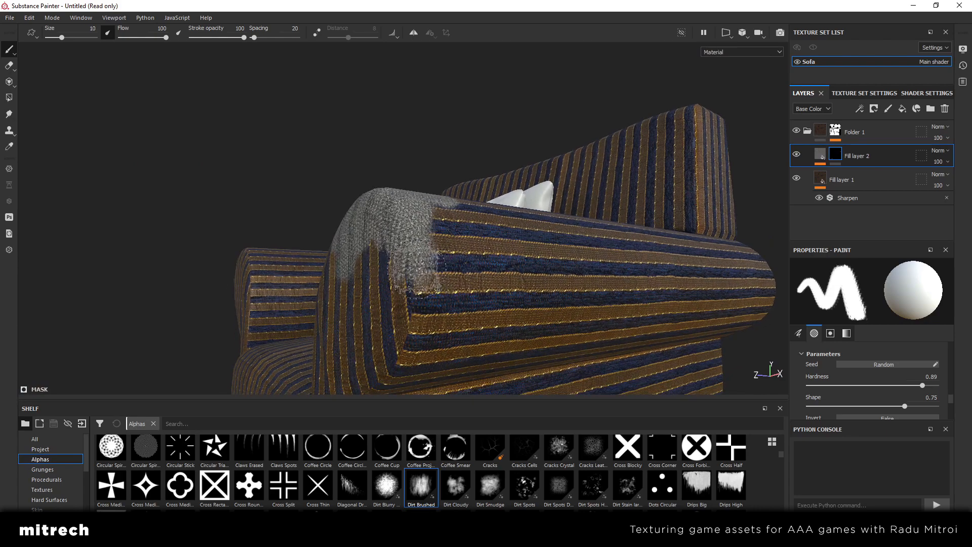
mouse_move(307, 232)
alt+mouse_down()
mouse_move(425, 297)
mouse_move(468, 253)
mouse_move(497, 277)
mouse_move(324, 186)
alt+mouse_up()
alt+middle_drag(512, 207, 393, 270)
scroll(393, 270, up, 2)
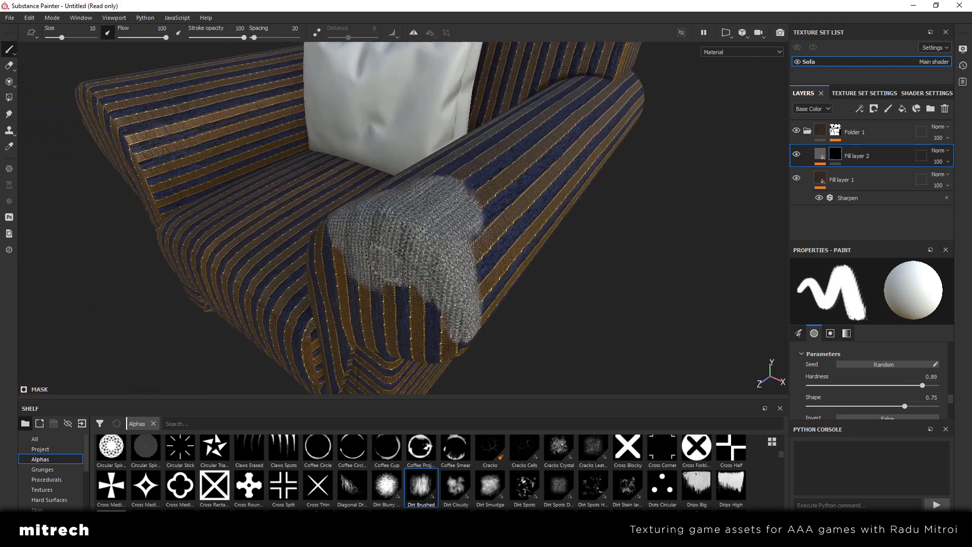
Open the Fabric Rough Aligned material of Fill layer 2 and examine the grey patch on the armrest from several sides
click(823, 154)
alt+drag(457, 221, 433, 250)
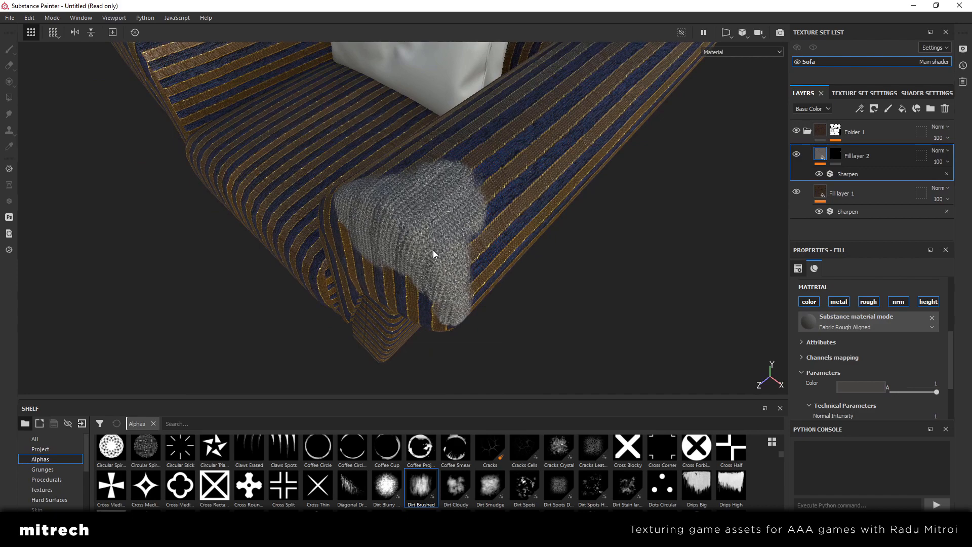
alt+drag(433, 253, 410, 244)
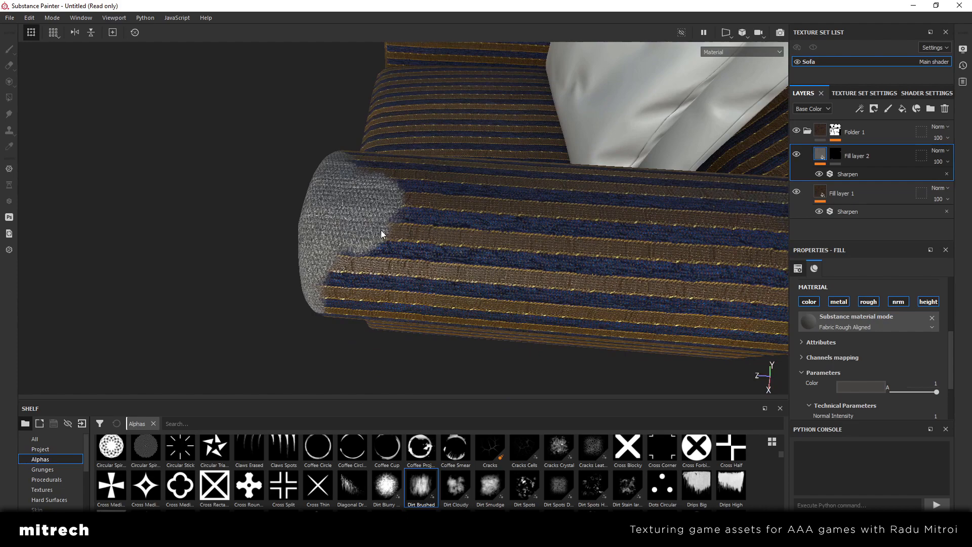
alt+drag(381, 232, 466, 224)
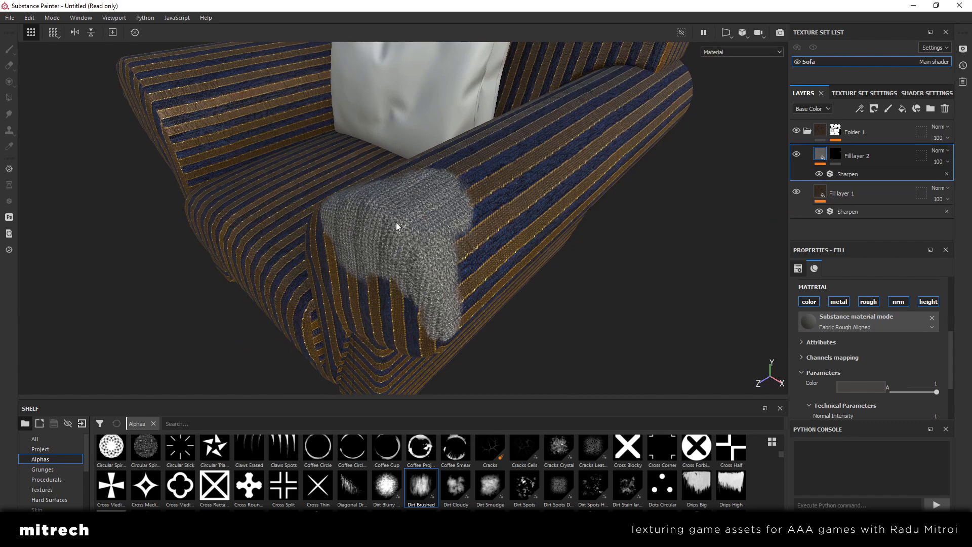
Try a Height Range of 0.01 on Fill layer 2's fabric material, then undo that change
scroll(906, 351, down, 2)
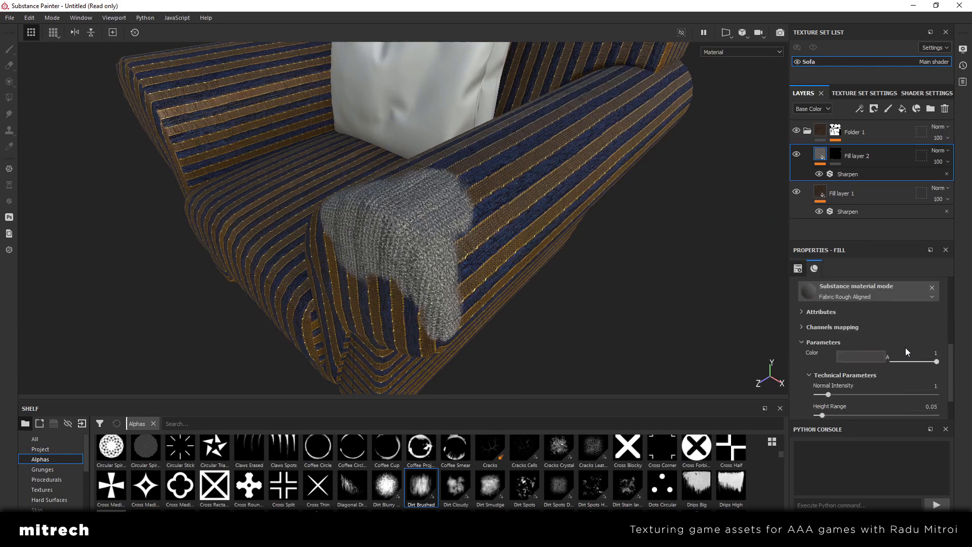
scroll(905, 348, down, 2)
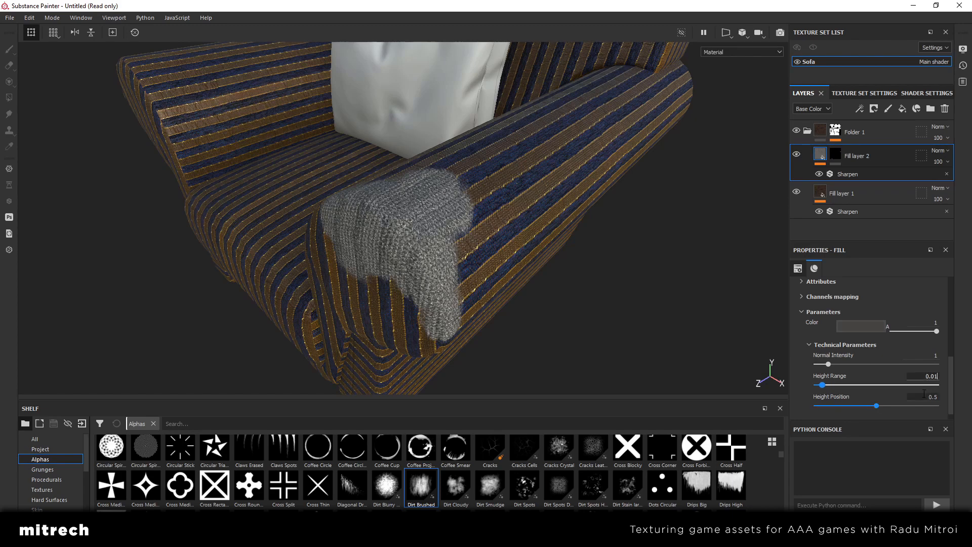
key(Return)
scroll(462, 265, up, 2)
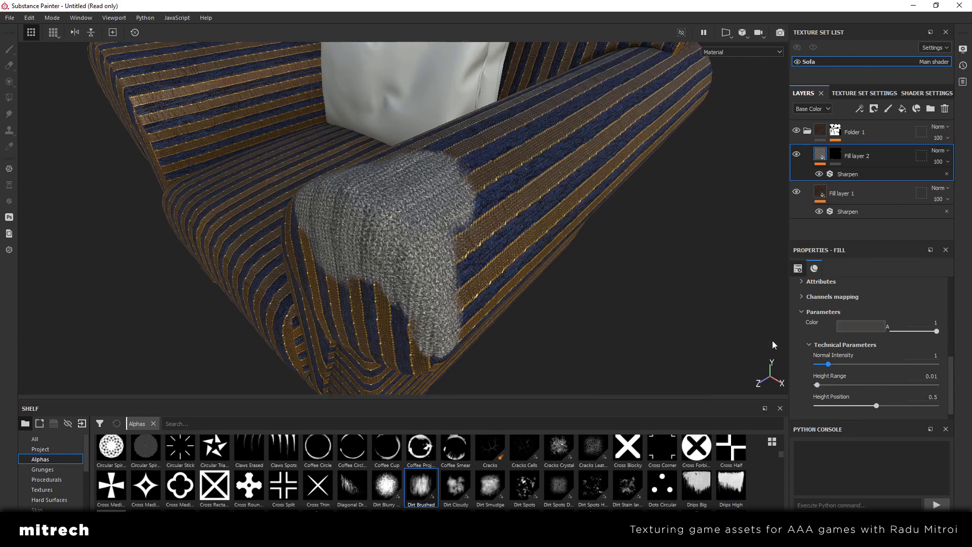
key(ctrl+z)
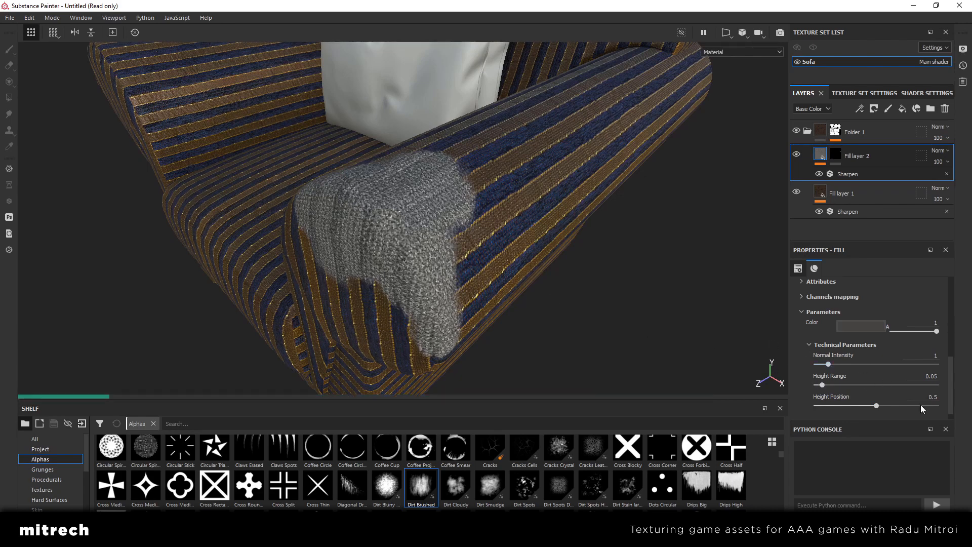
Set the Height Position of Fill layer 2's fabric material to 0.34 and check the patch's edges up close
click(856, 406)
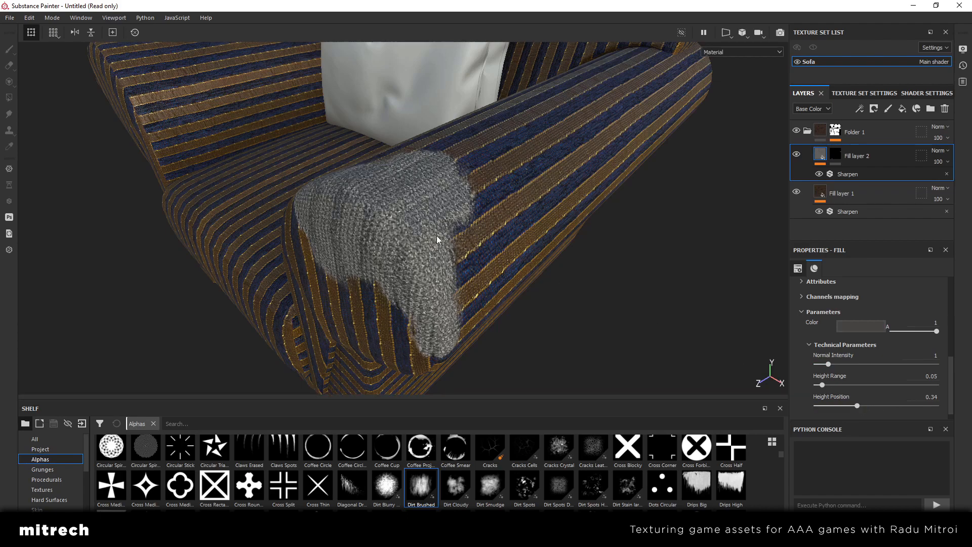
alt+drag(433, 234, 416, 277)
scroll(845, 404, down, 1)
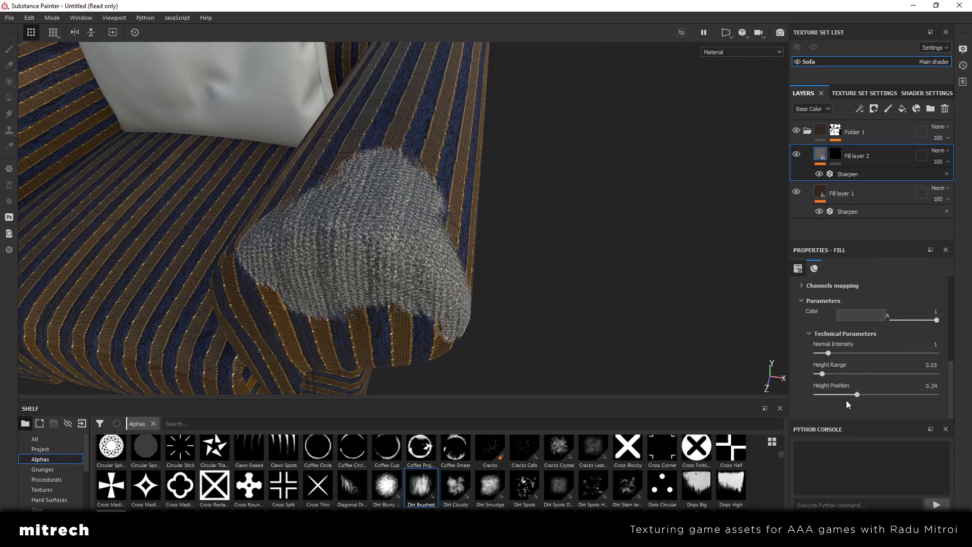
alt+drag(477, 268, 415, 253)
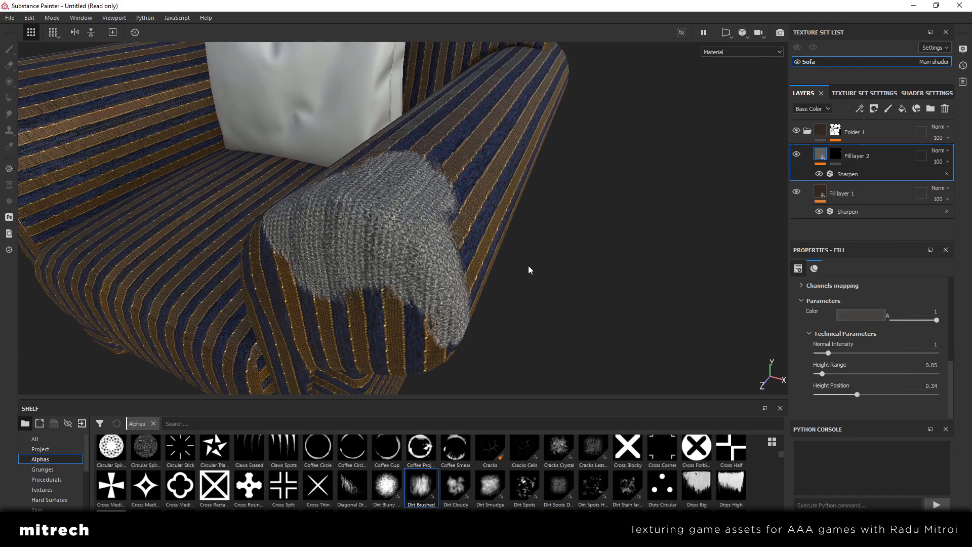
alt+drag(486, 246, 470, 284)
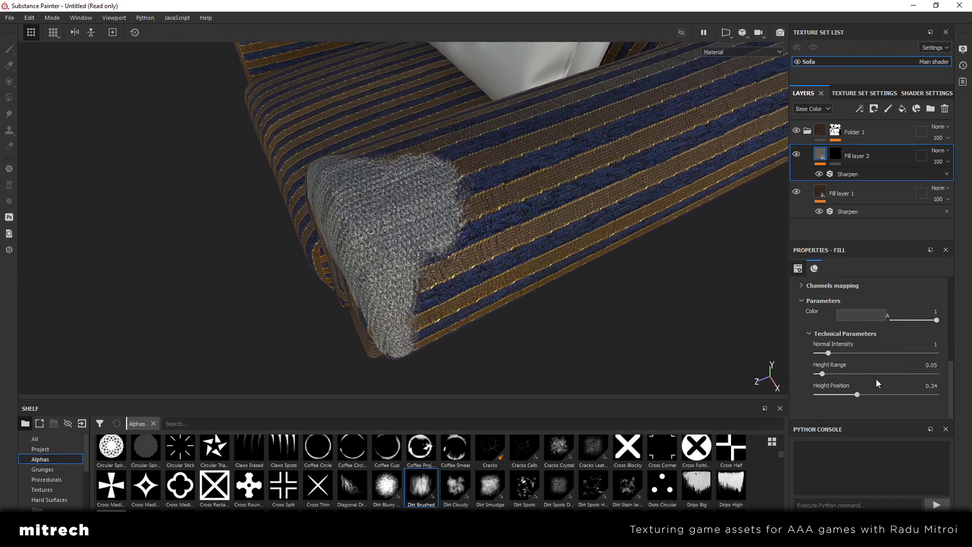
alt+drag(532, 293, 447, 234)
alt+drag(388, 231, 408, 245)
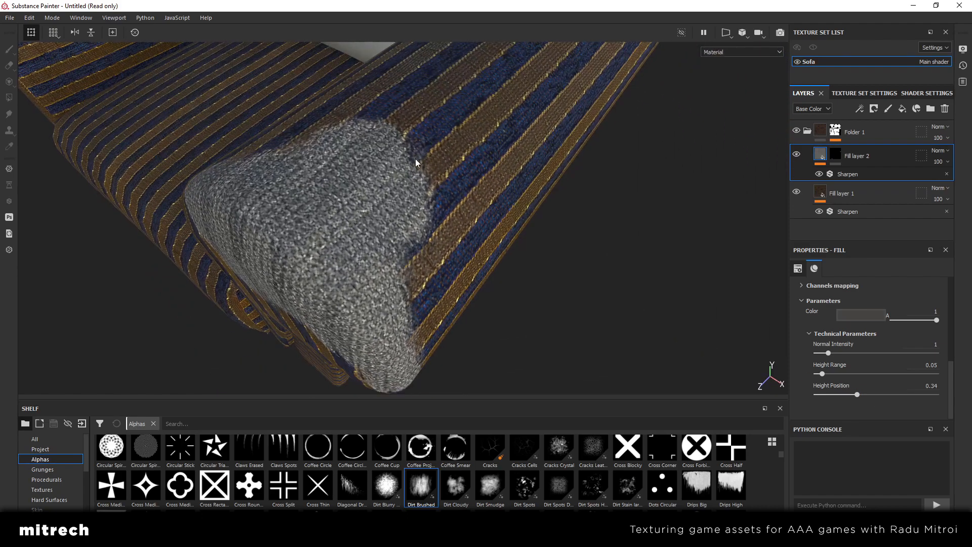
scroll(411, 156, up, 2)
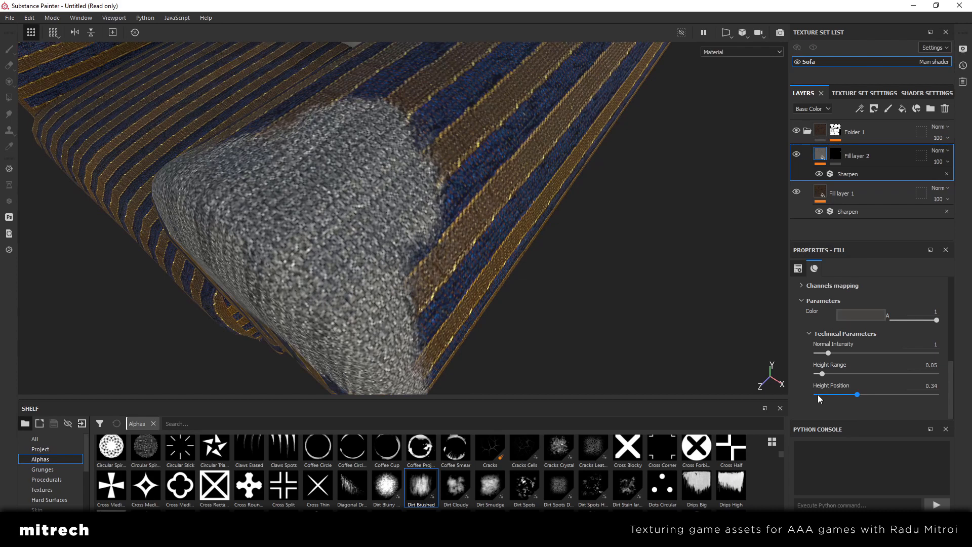
Lower the fabric material's Height Position to 0.02 and check the patch from a distance and close up
click(818, 394)
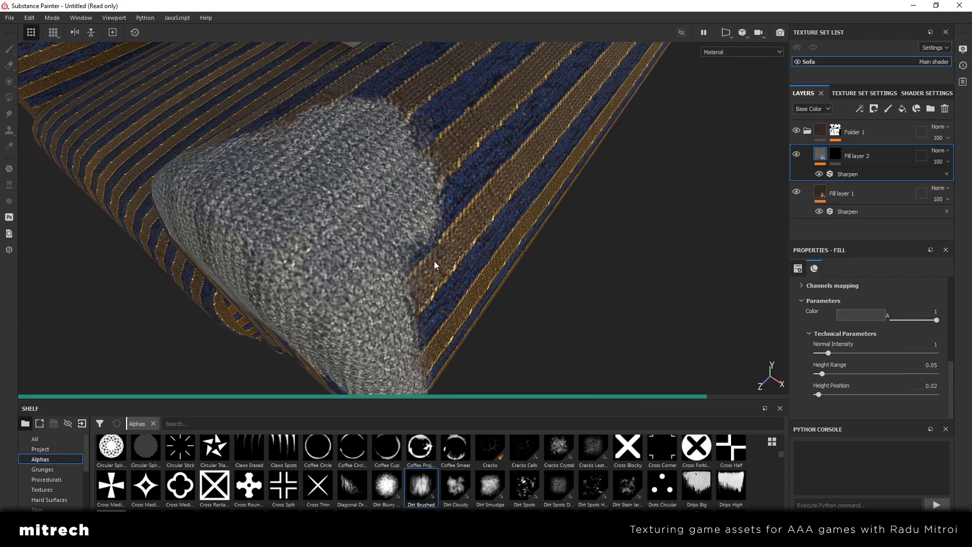
scroll(433, 260, down, 3)
scroll(439, 264, down, 3)
mouse_move(438, 263)
alt+mouse_down()
mouse_move(425, 272)
mouse_move(421, 263)
alt+mouse_up()
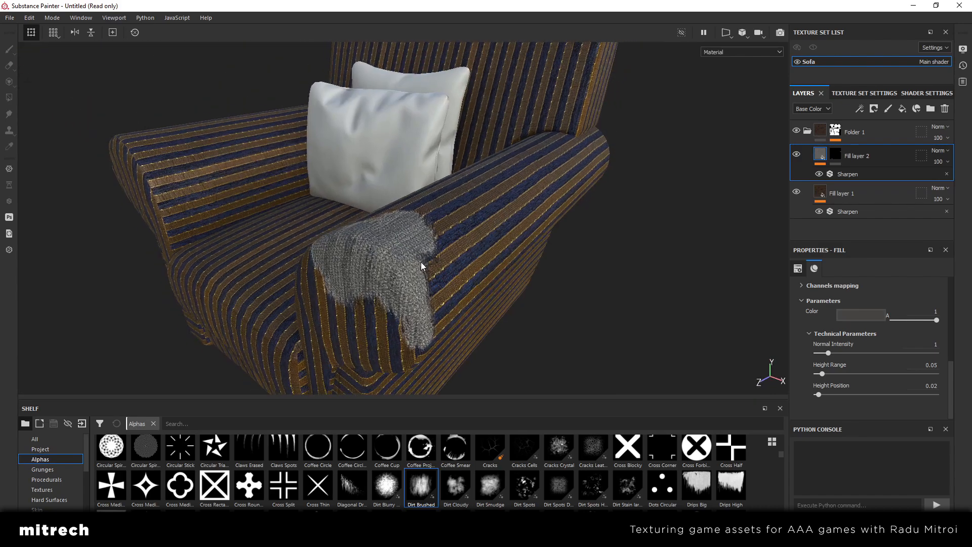
alt+middle_drag(421, 263, 445, 251)
scroll(471, 261, up, 1)
mouse_move(445, 251)
alt+mouse_down()
mouse_move(471, 261)
mouse_move(452, 245)
alt+mouse_up()
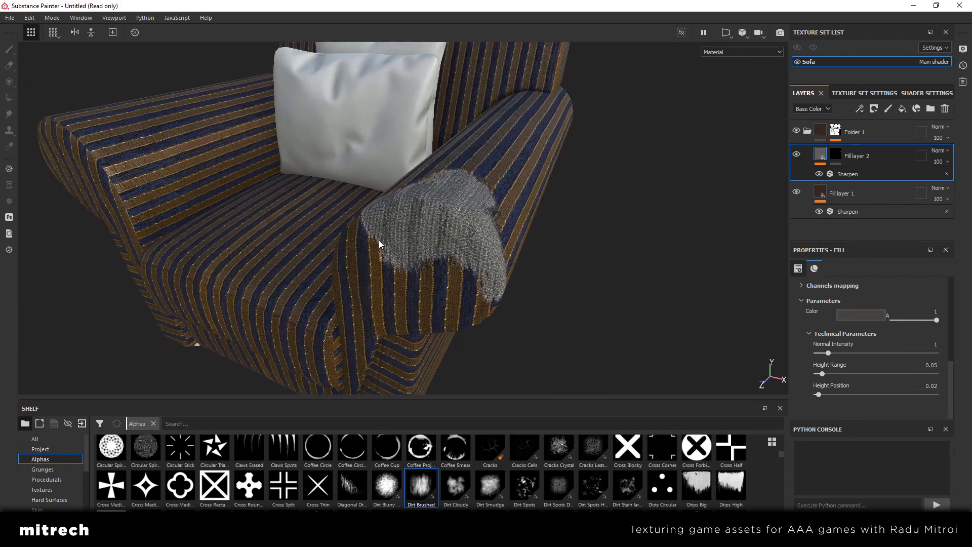
scroll(379, 245, up, 2)
Raise the fabric material's Height Position to 0.95 and further to 1, checking the patch's border on the armrest
click(924, 385)
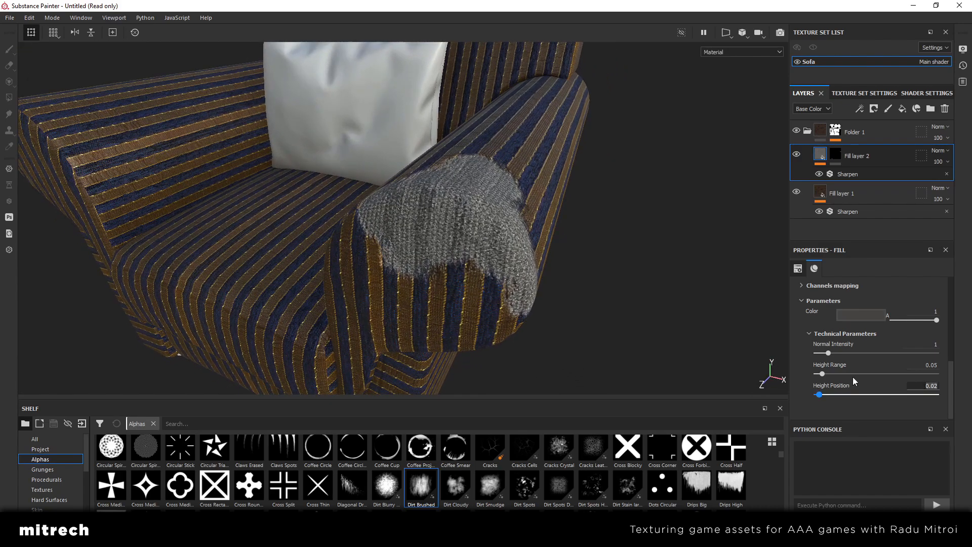
mouse_move(630, 293)
alt+mouse_down()
mouse_move(472, 236)
mouse_move(430, 236)
mouse_move(472, 251)
mouse_move(470, 180)
alt+mouse_up()
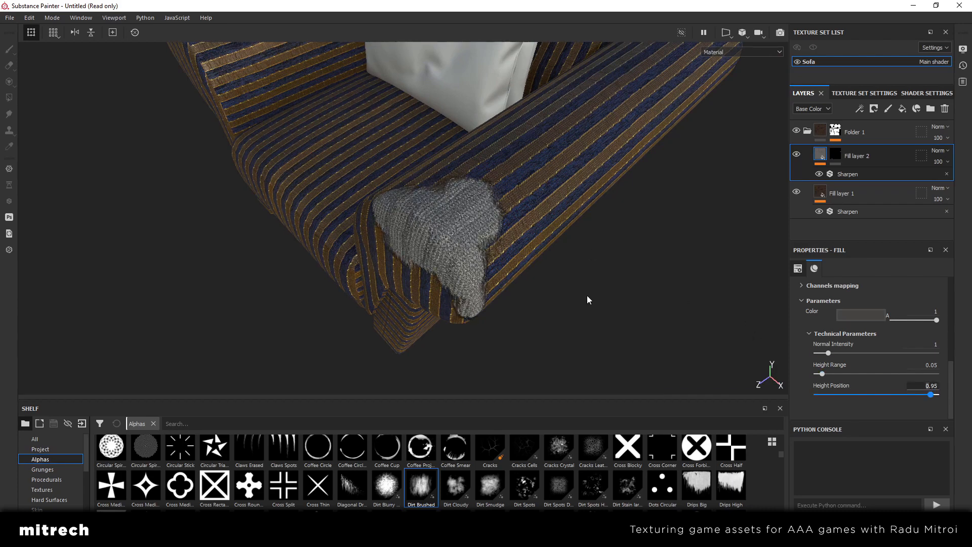
right_click(522, 294)
alt+drag(489, 321, 408, 278)
alt+right_drag(408, 278, 454, 289)
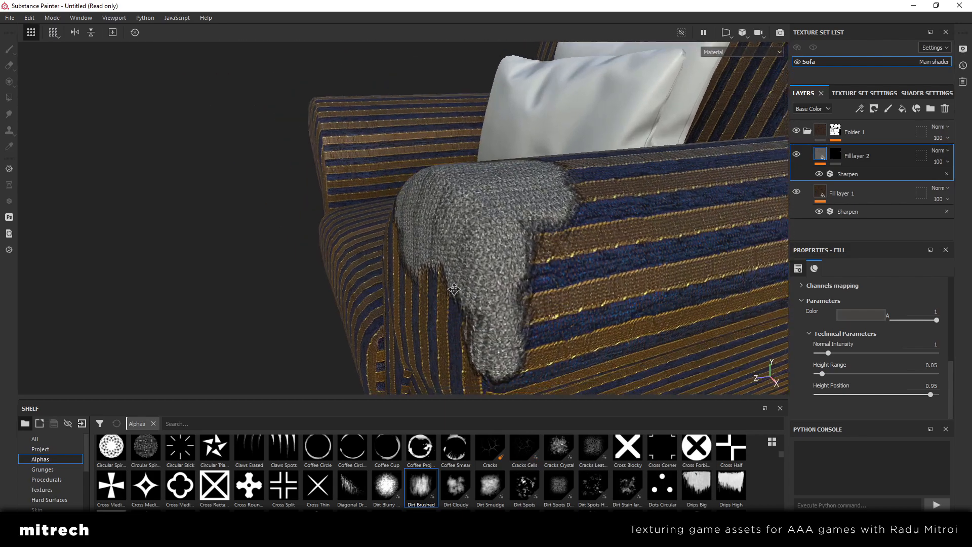
alt+drag(454, 289, 751, 366)
drag(961, 401, 960, 401)
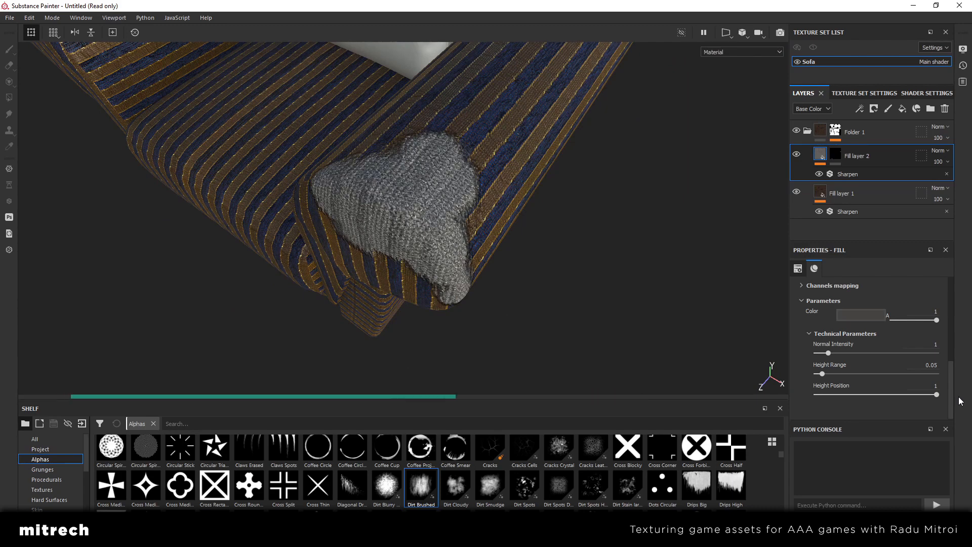
alt+drag(447, 249, 523, 263)
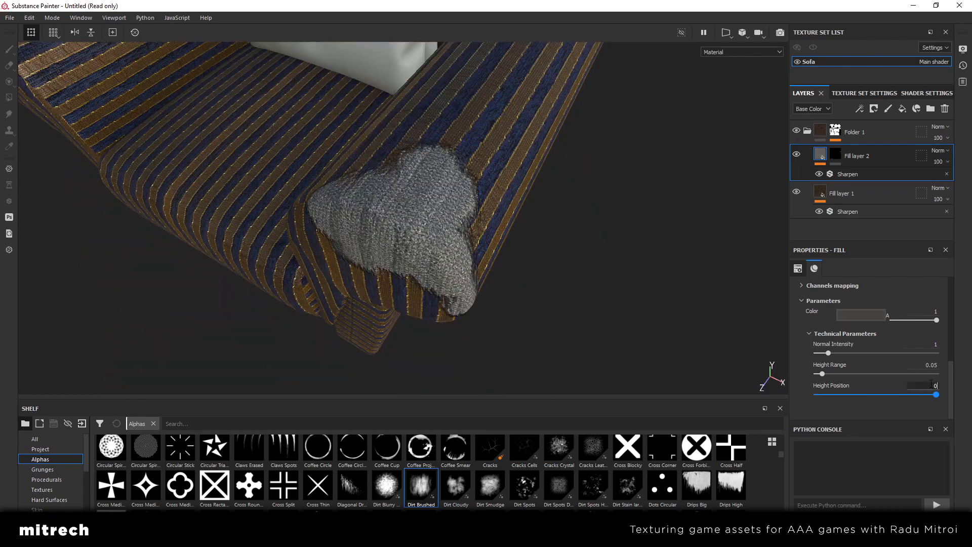
Set the fabric material's Height Position to 0 to compare how the patch sits against the striped fabric
key(Return)
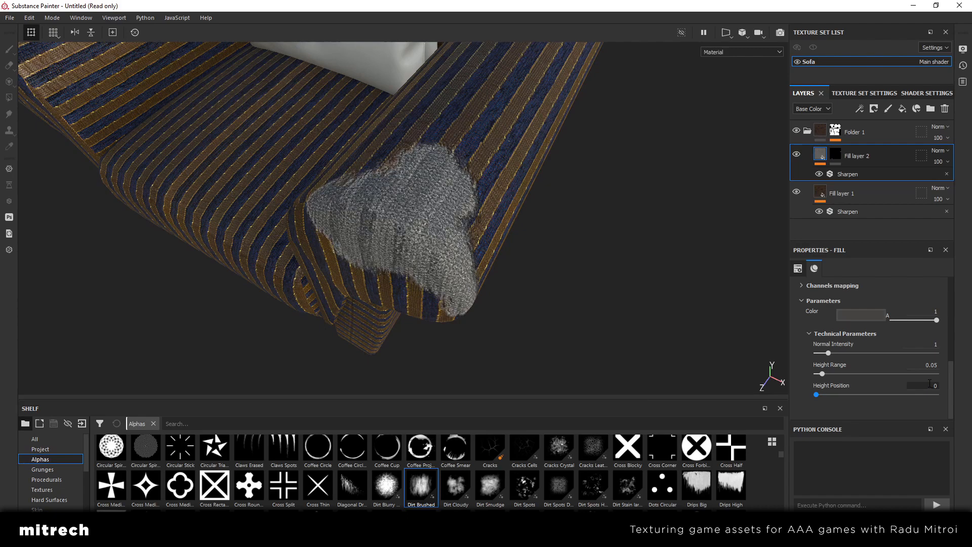
alt+drag(457, 289, 332, 263)
scroll(922, 385, up, 1)
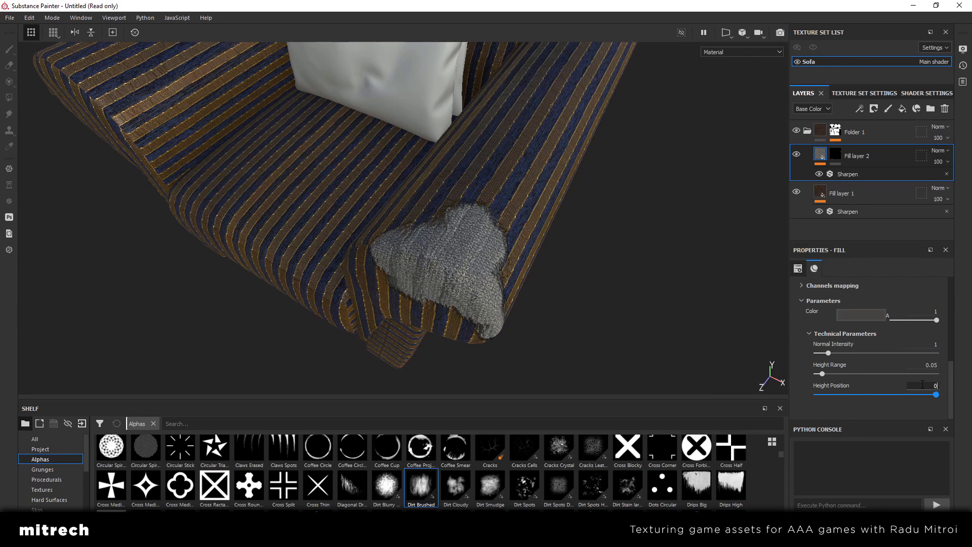
key(Return)
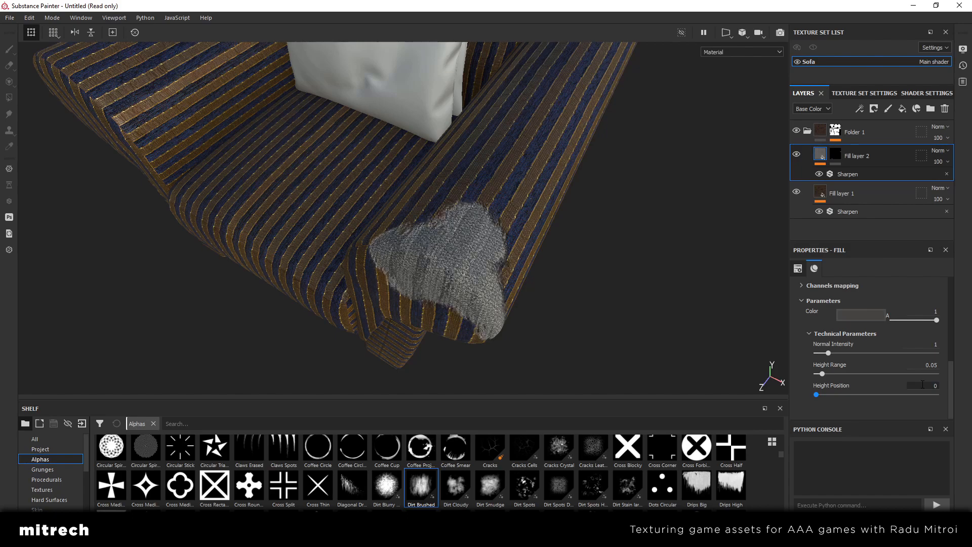
Set the Height Position of Fill layer 2's fabric material to 1
click(922, 385)
text(1)
key(Return)
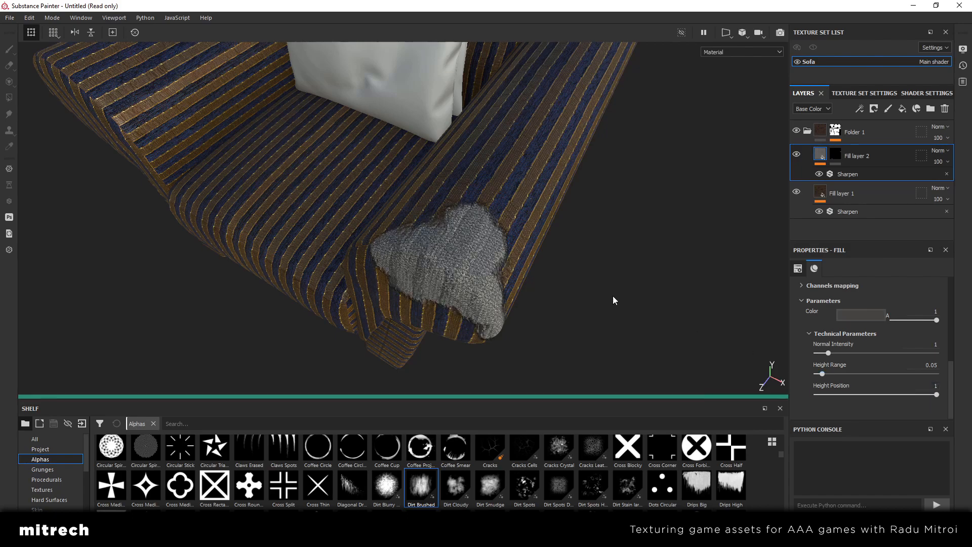
alt+drag(494, 278, 375, 234)
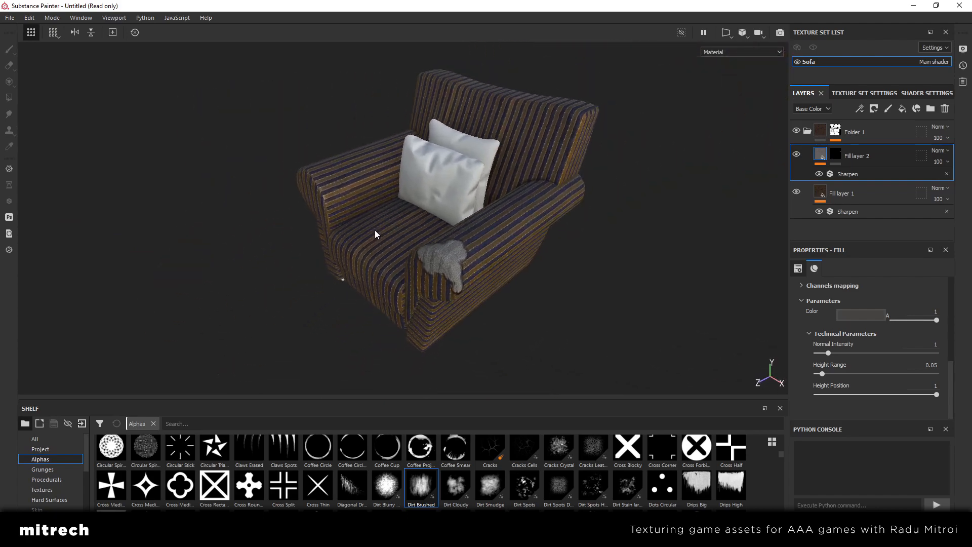
Select Fill layer 2's mask and retouch the grey patch on the armrest, inverting the brush value between hiding and revealing
click(835, 154)
scroll(456, 253, up, 5)
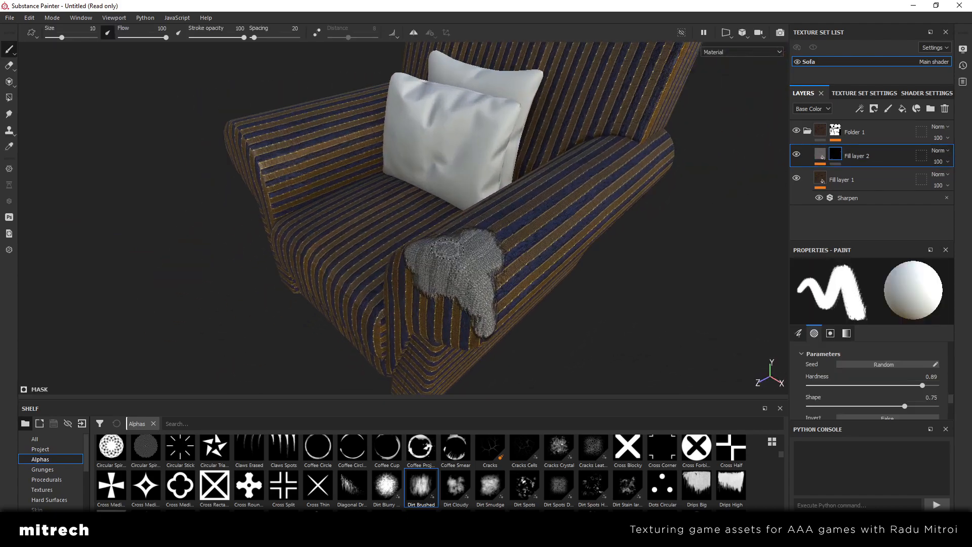
alt+drag(455, 253, 463, 289)
key(x)
mouse_move(488, 237)
mouse_down()
mouse_move(483, 230)
mouse_move(496, 248)
mouse_move(486, 239)
mouse_move(484, 270)
mouse_move(511, 241)
mouse_up()
key(x)
scroll(514, 222, down, 5)
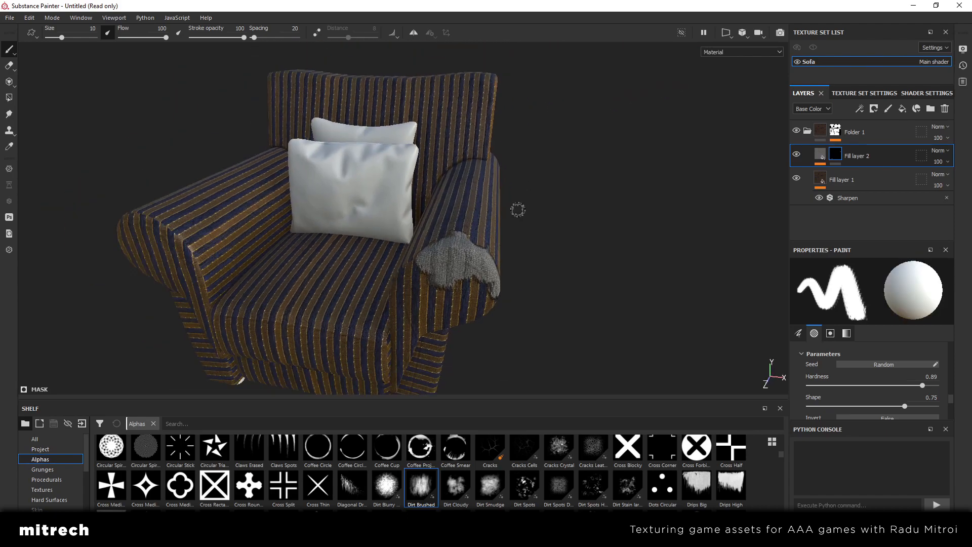
scroll(471, 243, up, 1)
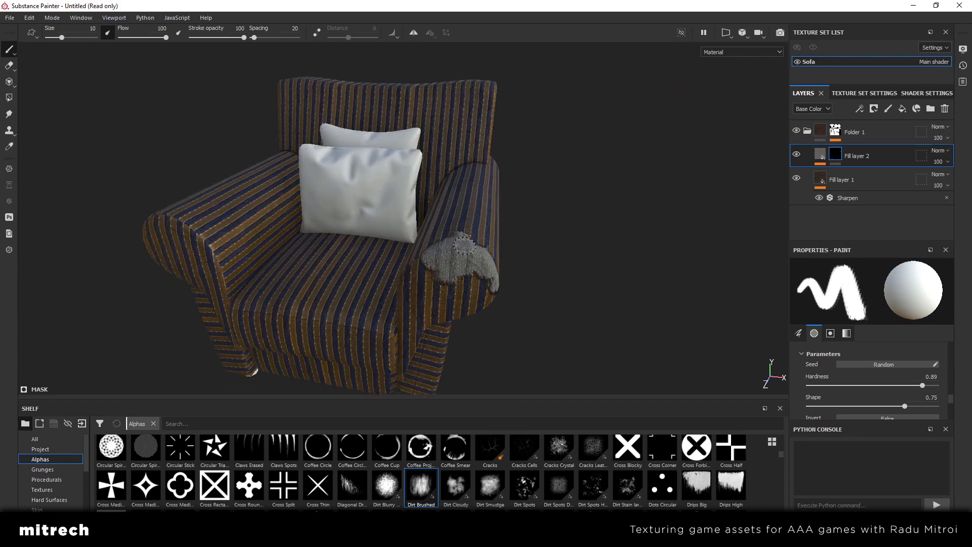
Paint a small grey worn spot on the mask at the seat cushion's lower front corner beside the opposite armrest
alt+drag(268, 300, 305, 293)
alt+middle_drag(305, 293, 513, 175)
scroll(513, 175, up, 4)
scroll(514, 176, up, 2)
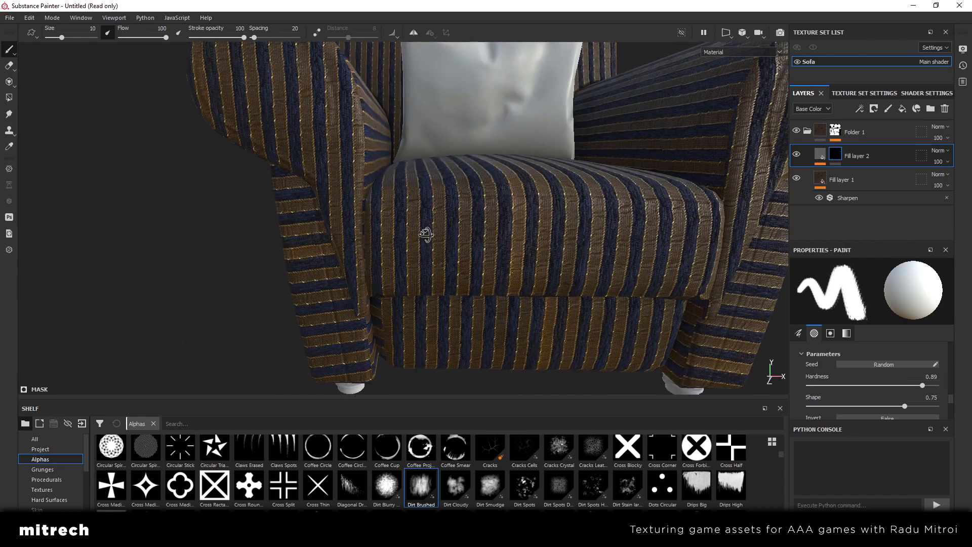
alt+drag(425, 234, 463, 217)
scroll(423, 271, up, 2)
alt+middle_drag(423, 271, 503, 199)
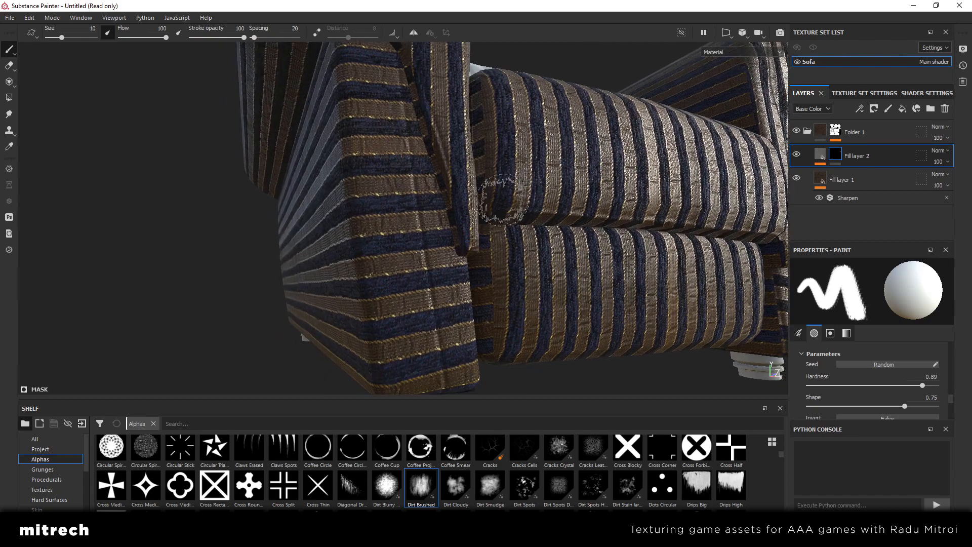
click(501, 197)
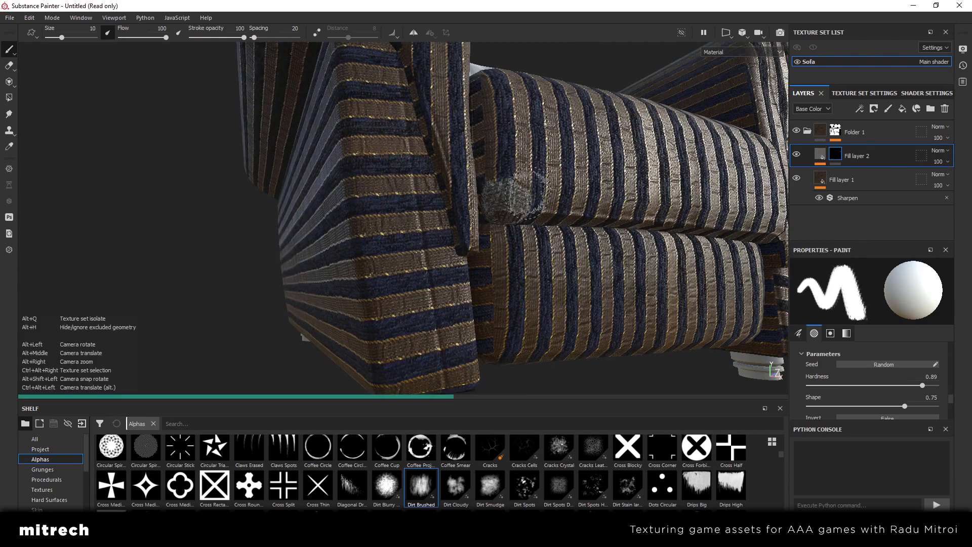
mouse_move(512, 203)
alt+mouse_down()
mouse_move(515, 180)
mouse_move(494, 203)
alt+mouse_up()
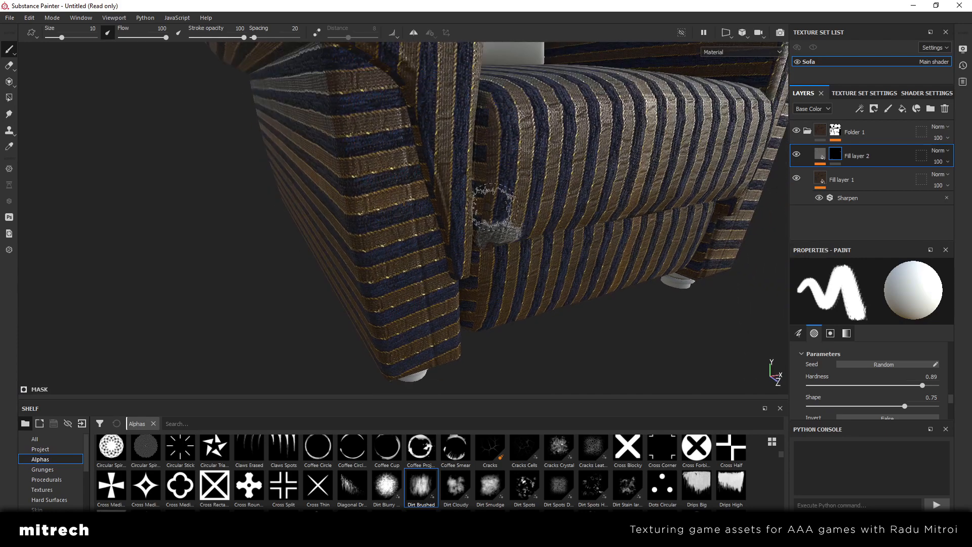
mouse_move(549, 235)
alt+mouse_down()
mouse_move(494, 248)
mouse_move(523, 247)
alt+mouse_up()
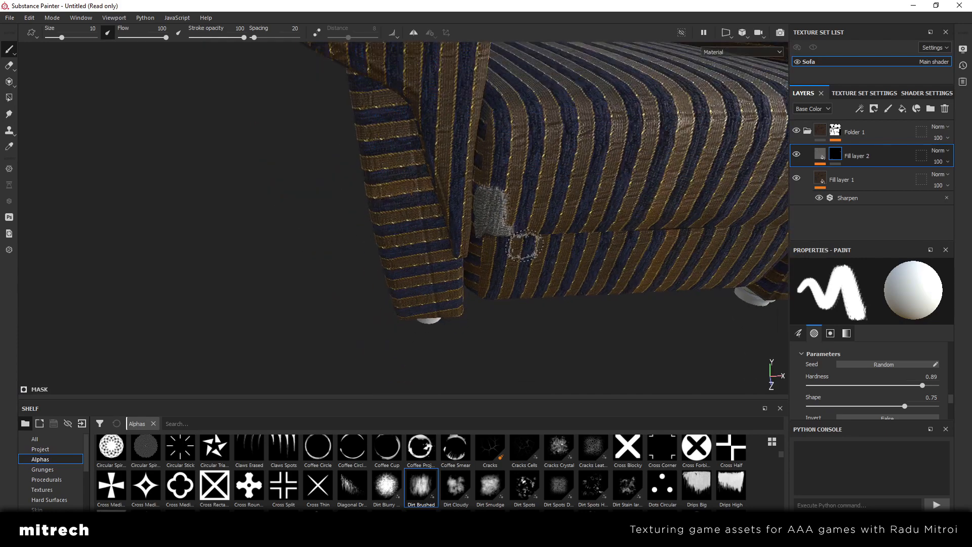
alt+right_drag(523, 248, 599, 243)
mouse_move(599, 243)
alt+mouse_down()
mouse_move(528, 280)
mouse_move(393, 215)
mouse_move(403, 240)
mouse_move(462, 289)
mouse_move(355, 256)
mouse_move(552, 76)
mouse_move(446, 225)
alt+mouse_up()
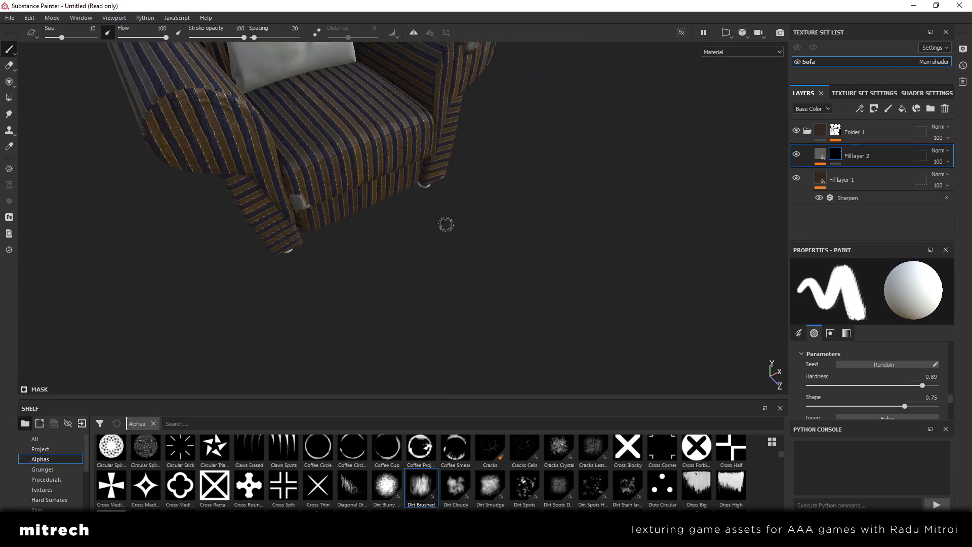
Paint grey worn spots on the mask at the bottom corners of both front legs and the base's lower front corner
alt+drag(354, 202, 449, 226)
alt+drag(374, 299, 431, 223)
alt+right_drag(430, 223, 413, 268)
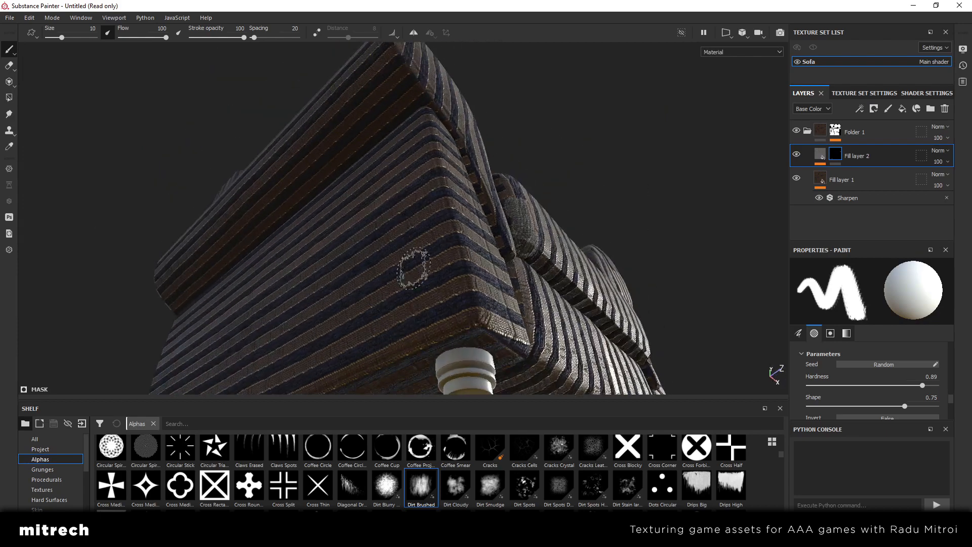
alt+drag(413, 269, 439, 228)
alt+right_drag(438, 228, 395, 223)
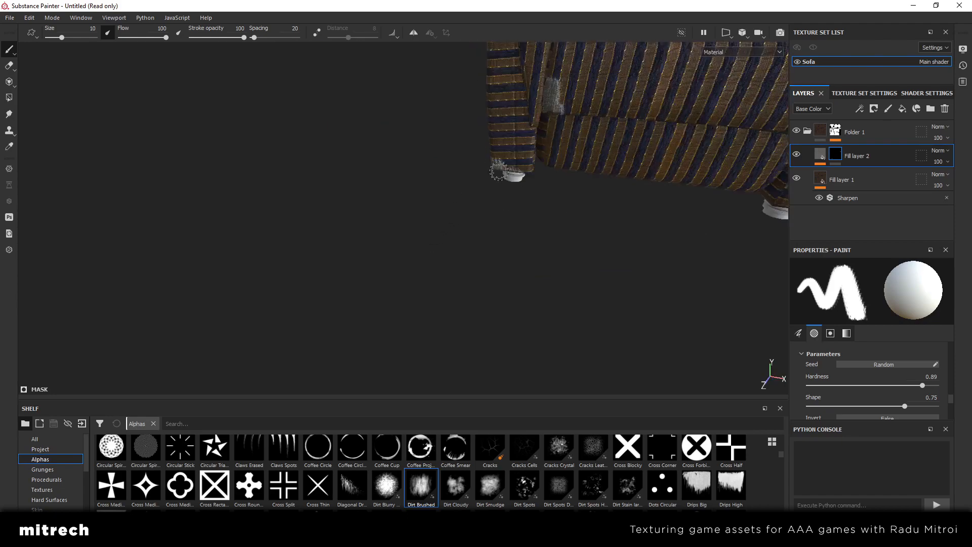
alt+middle_drag(507, 203, 394, 228)
alt+drag(395, 228, 422, 201)
alt+right_drag(423, 202, 432, 219)
alt+middle_drag(432, 219, 438, 172)
alt+drag(438, 172, 348, 222)
alt+right_drag(347, 222, 478, 246)
alt+drag(479, 246, 517, 214)
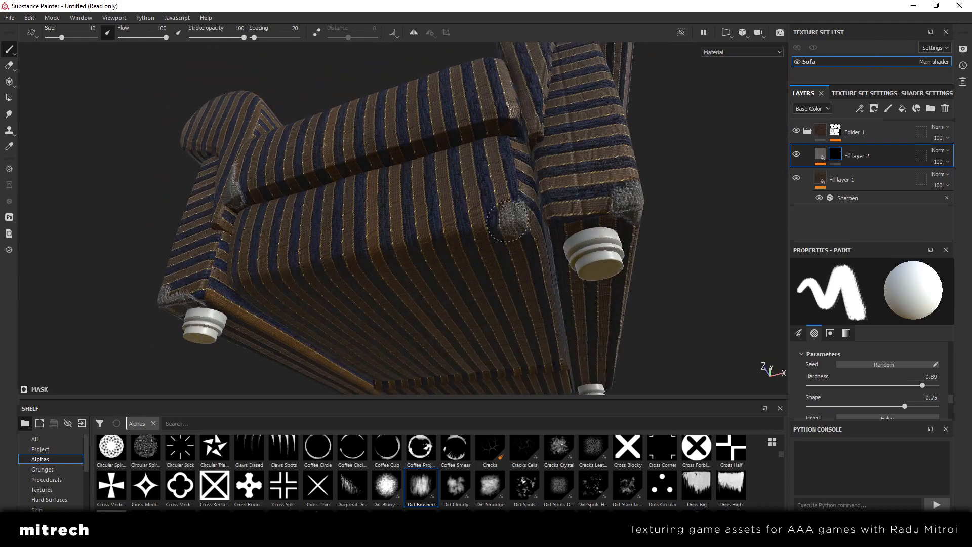
Reduce the brush size to 6.57 and reveal grey worn spots on the backrest's upper corner and the heavily worn armrest's rear end
mouse_move(452, 231)
alt+mouse_down()
mouse_move(513, 206)
mouse_move(441, 211)
mouse_move(540, 282)
mouse_move(503, 213)
mouse_move(424, 340)
mouse_move(436, 263)
mouse_move(390, 282)
mouse_move(419, 280)
mouse_move(291, 256)
mouse_move(272, 278)
mouse_move(199, 177)
mouse_move(499, 298)
mouse_move(436, 321)
mouse_move(351, 256)
mouse_move(586, 265)
mouse_move(503, 292)
mouse_move(476, 239)
mouse_move(454, 235)
mouse_move(446, 253)
mouse_move(420, 235)
mouse_move(169, 265)
mouse_move(394, 149)
mouse_move(400, 237)
alt+mouse_up()
ctrl+right_drag(428, 203, 425, 211)
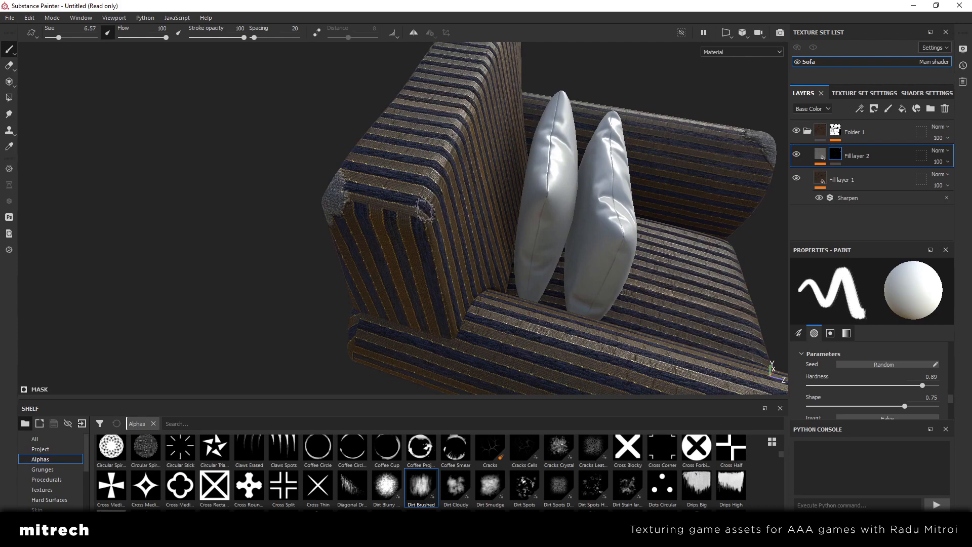
alt+drag(417, 216, 388, 226)
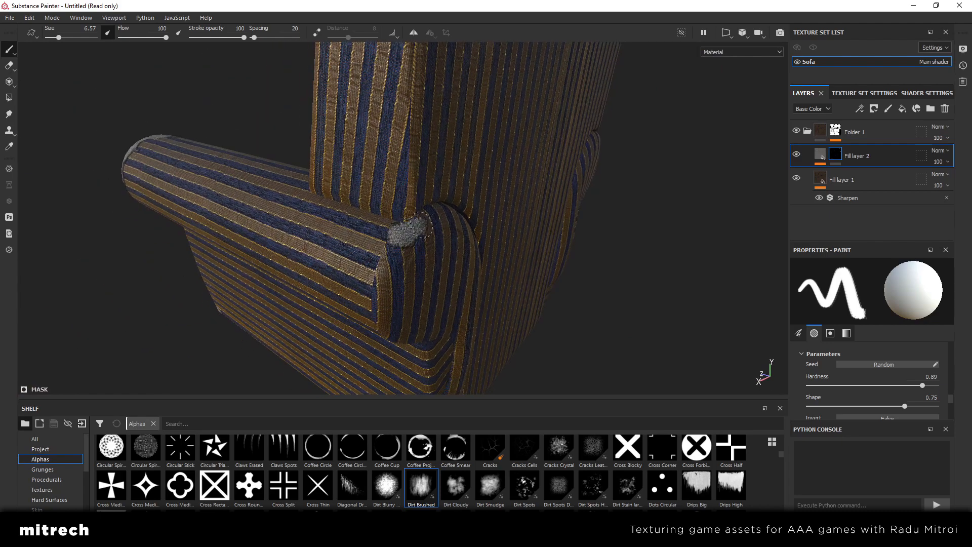
Paint a worn patch on the backrest's upper side corner with brush size 11.33, and trim its edge with an inverted brush at size 4.68
alt+drag(344, 223, 522, 222)
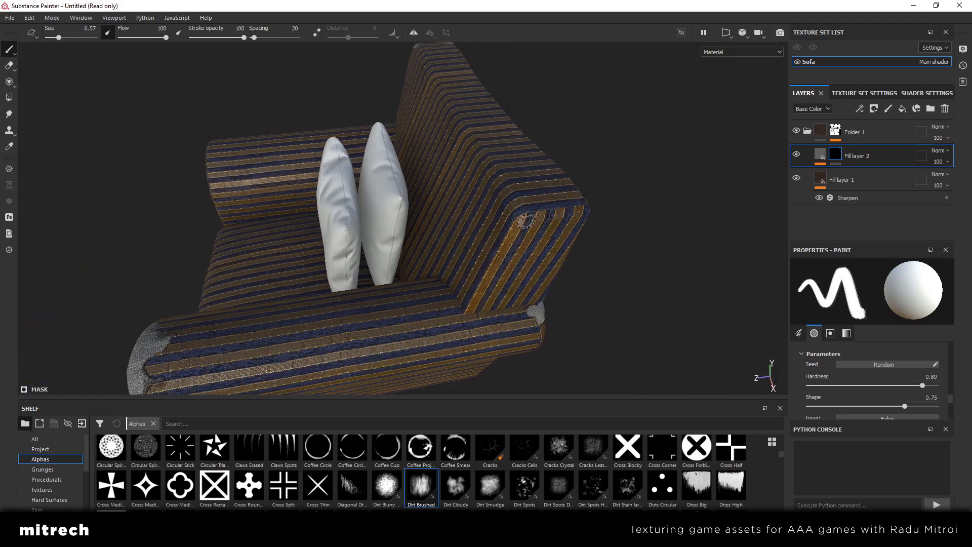
ctrl+right_drag(516, 205, 540, 205)
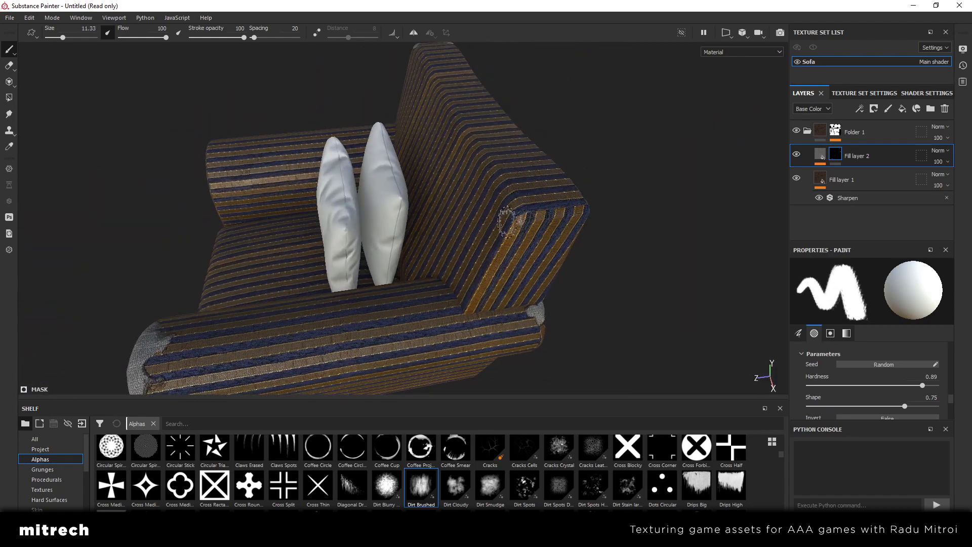
mouse_move(540, 221)
alt+mouse_down()
mouse_move(375, 255)
mouse_move(437, 247)
mouse_move(443, 210)
mouse_move(453, 205)
alt+mouse_up()
mouse_move(486, 256)
alt+mouse_down()
mouse_move(483, 234)
mouse_move(462, 260)
mouse_move(425, 253)
alt+mouse_up()
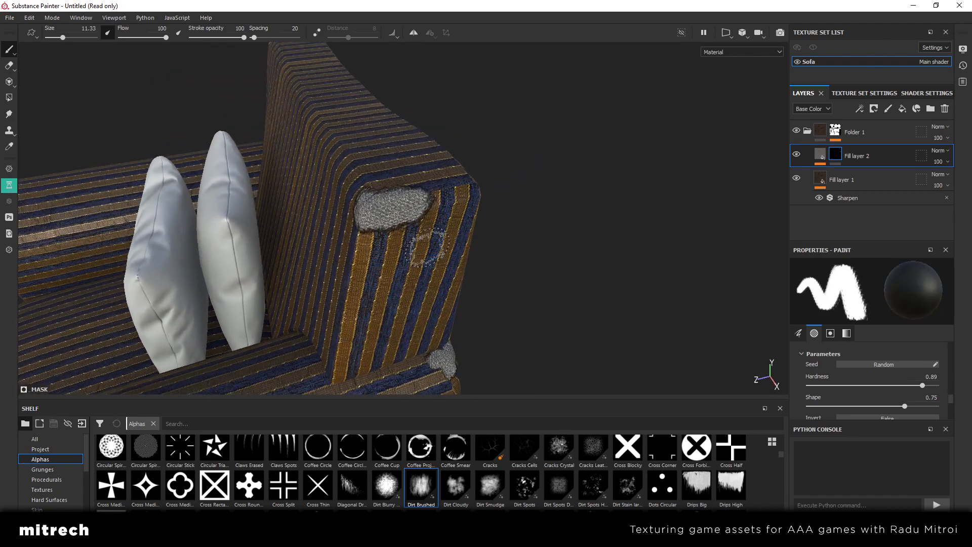
ctrl+right_drag(432, 216, 412, 216)
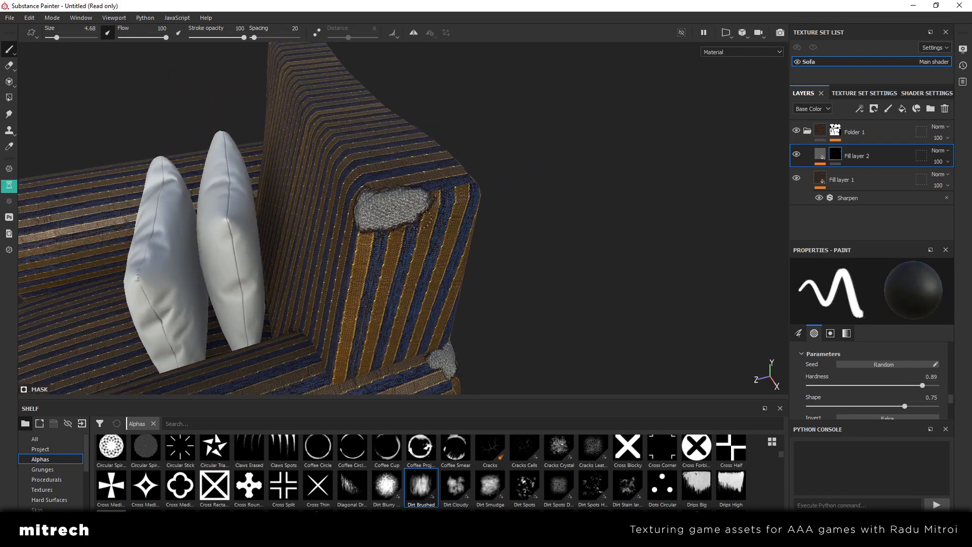
mouse_move(412, 215)
mouse_down()
mouse_move(419, 225)
mouse_move(391, 221)
mouse_move(403, 222)
mouse_move(414, 202)
mouse_up()
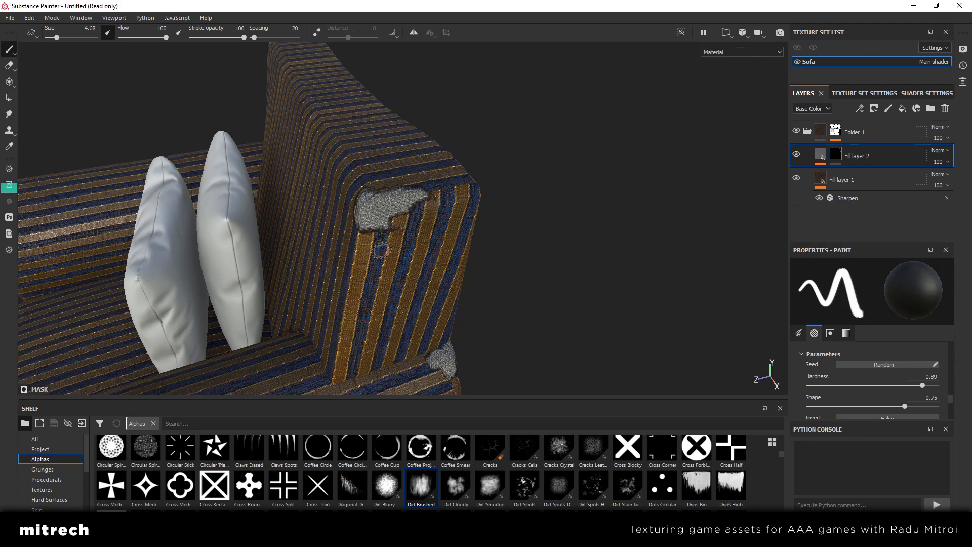
Set the brush size to 2.44 and extend the irregular grey worn patch along the front edge of the less worn armrest
alt+drag(390, 256, 443, 177)
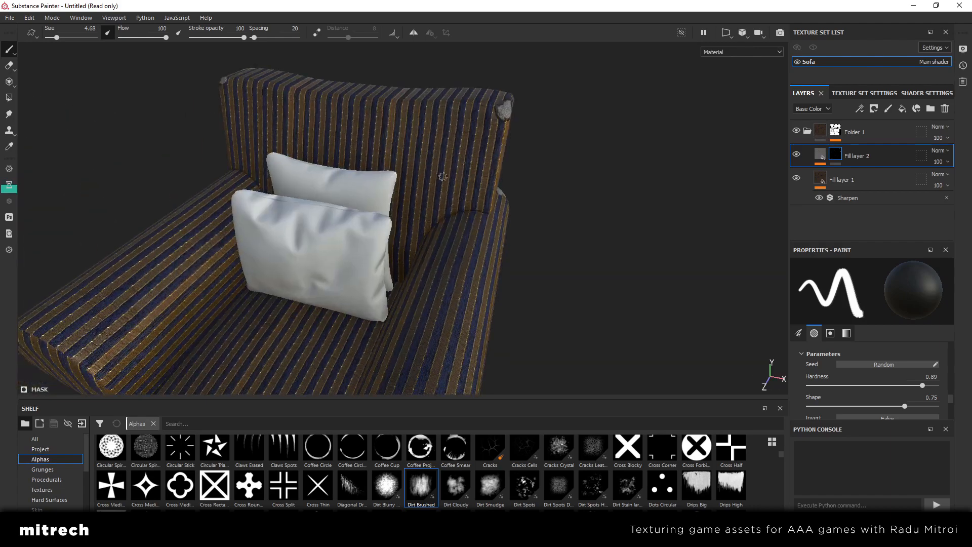
scroll(443, 176, down, 5)
alt+drag(319, 274, 346, 264)
alt+middle_drag(345, 264, 449, 221)
scroll(448, 221, up, 6)
mouse_move(435, 236)
alt+mouse_down()
mouse_move(485, 245)
mouse_move(289, 250)
mouse_move(338, 217)
mouse_move(337, 230)
alt+mouse_up()
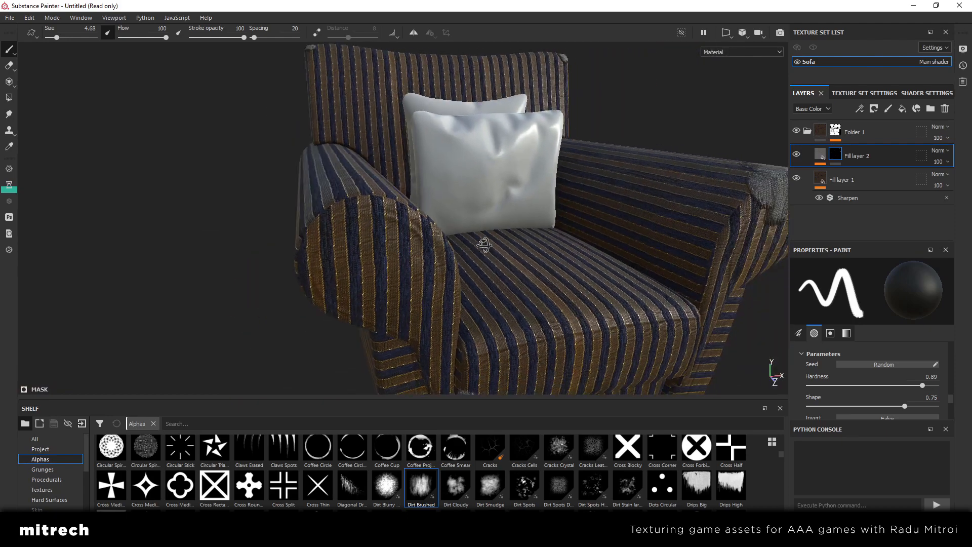
ctrl+right_drag(338, 232, 330, 232)
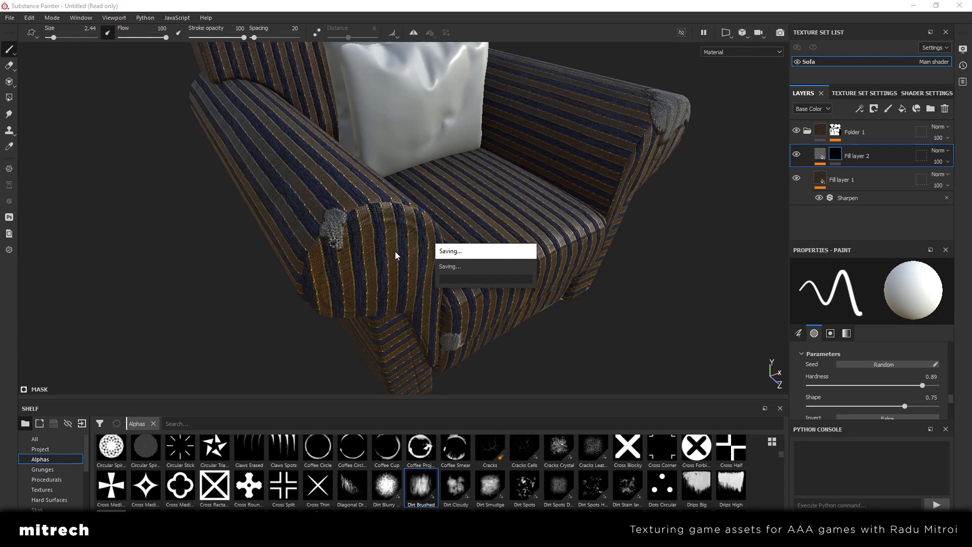
alt+drag(359, 252, 327, 251)
scroll(327, 250, up, 2)
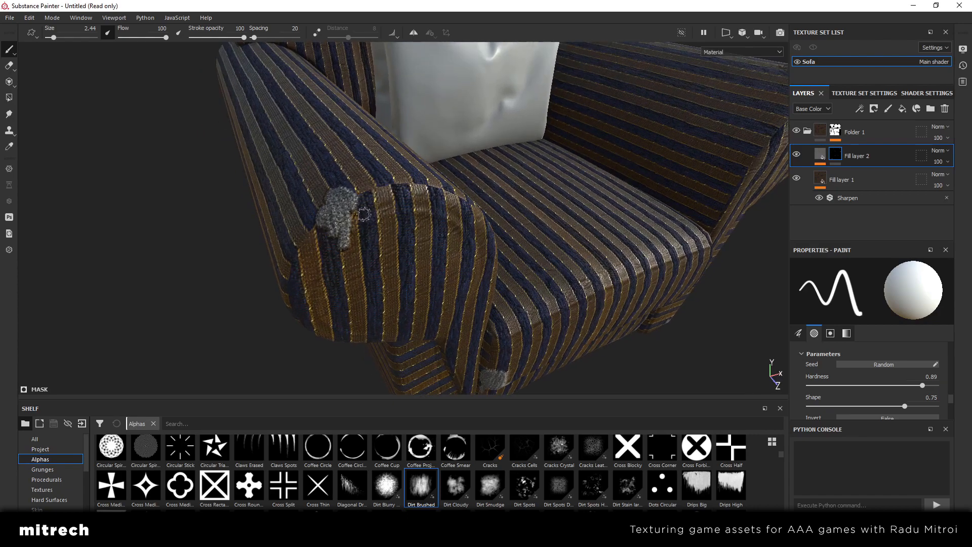
scroll(353, 219, down, 3)
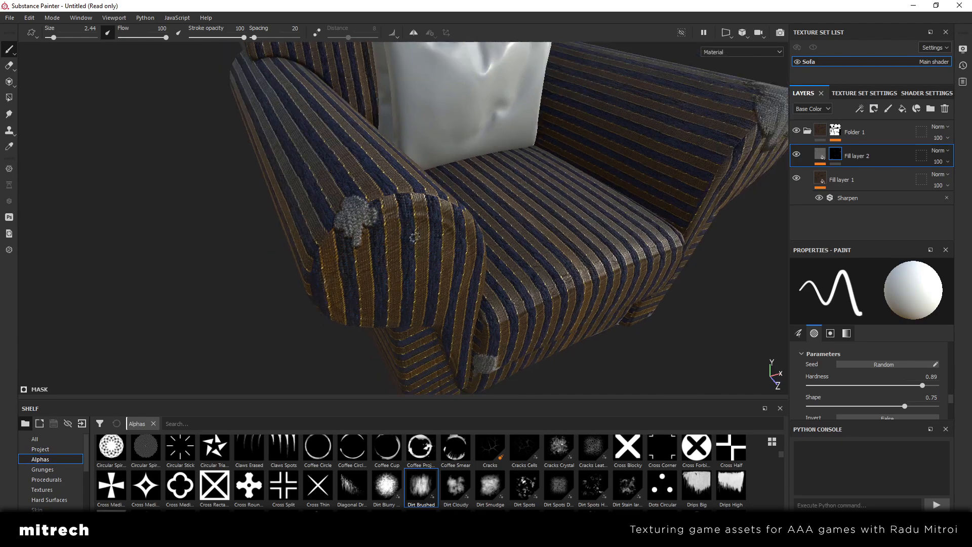
scroll(384, 215, up, 2)
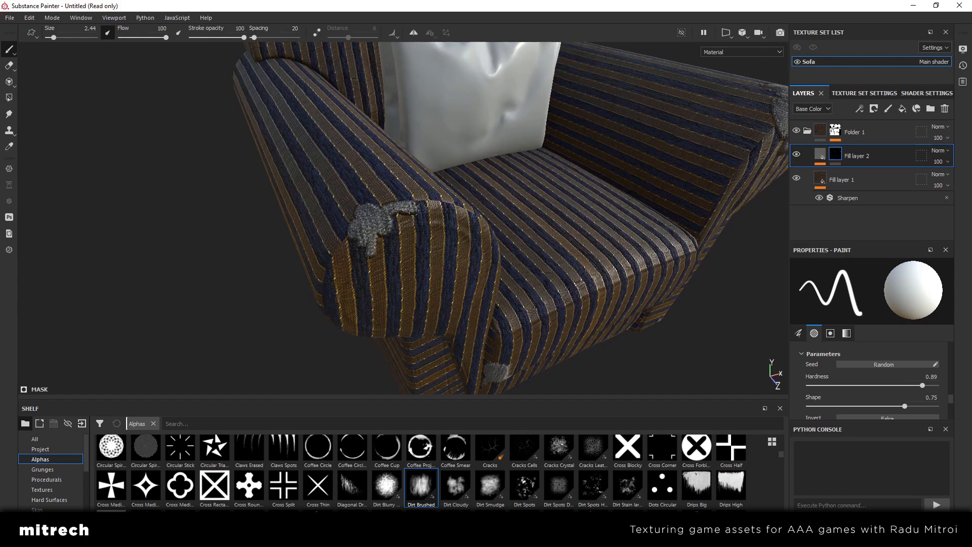
Select Fill layer 2's material content instead of its mask and add a Sharpen filter to it
alt+drag(487, 238, 423, 234)
scroll(530, 226, down, 2)
ctrl+alt+drag(532, 226, 430, 239)
scroll(439, 252, down, 3)
click(820, 156)
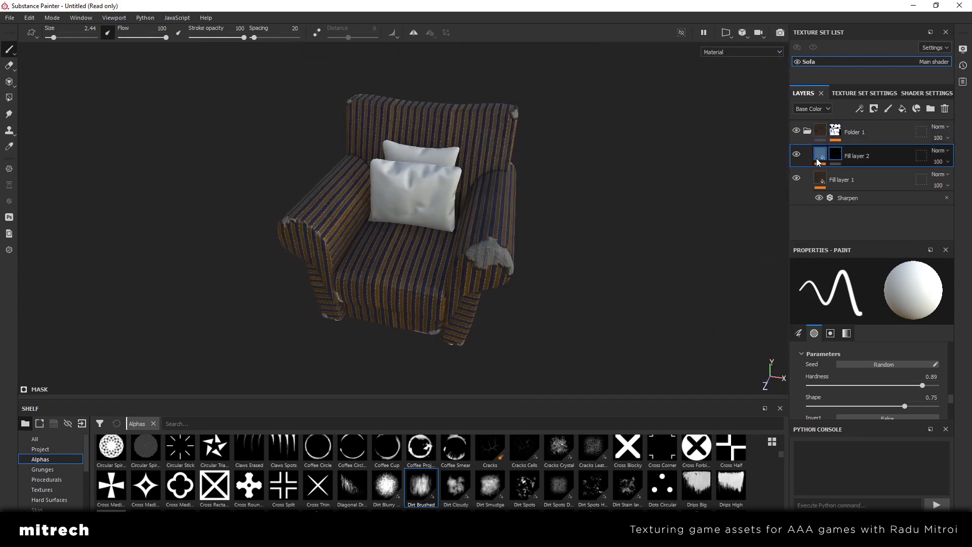
scroll(444, 204, up, 3)
Examine the armchair's sharpened grey patches from both sides in an unobstructed viewport, and restore the interface panels
key(Tab)
alt+drag(467, 222, 437, 271)
alt+drag(322, 287, 487, 176)
alt+middle_drag(487, 176, 481, 219)
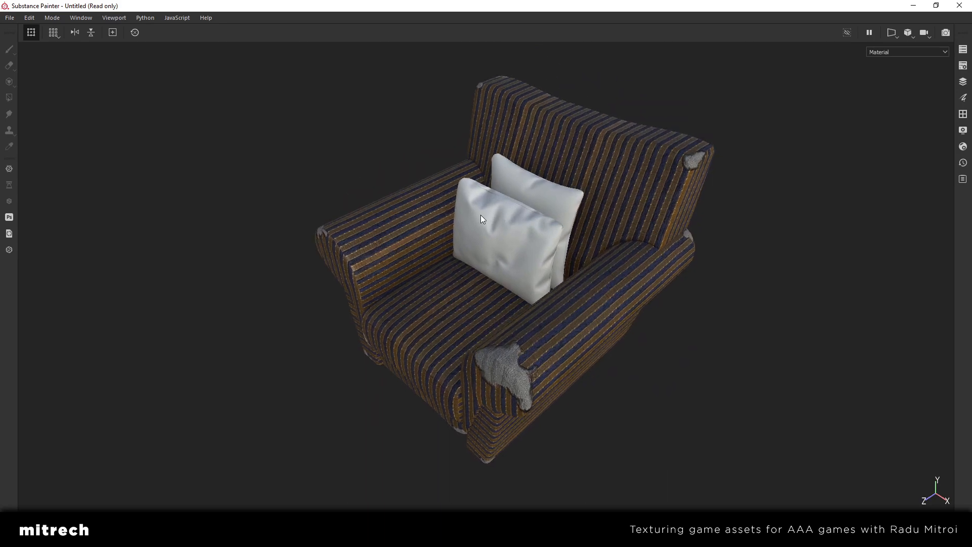
alt+right_drag(631, 196, 626, 272)
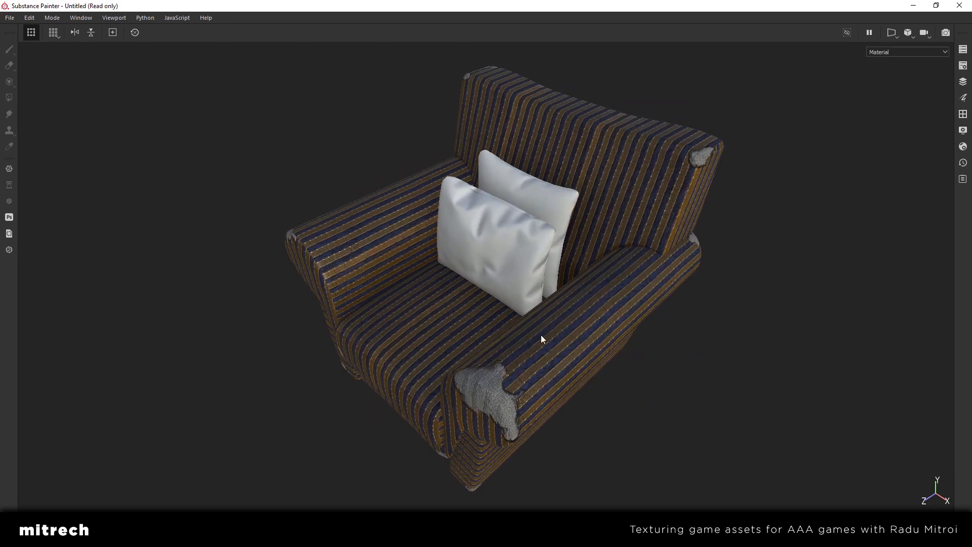
alt+drag(441, 185, 335, 151)
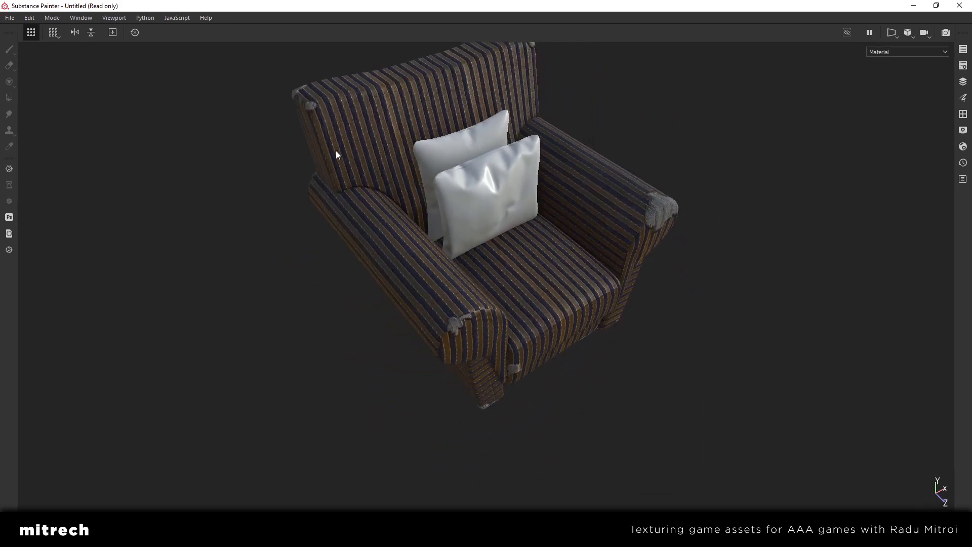
alt+drag(318, 106, 523, 263)
scroll(496, 285, up, 4)
scroll(494, 280, down, 1)
key(Tab)
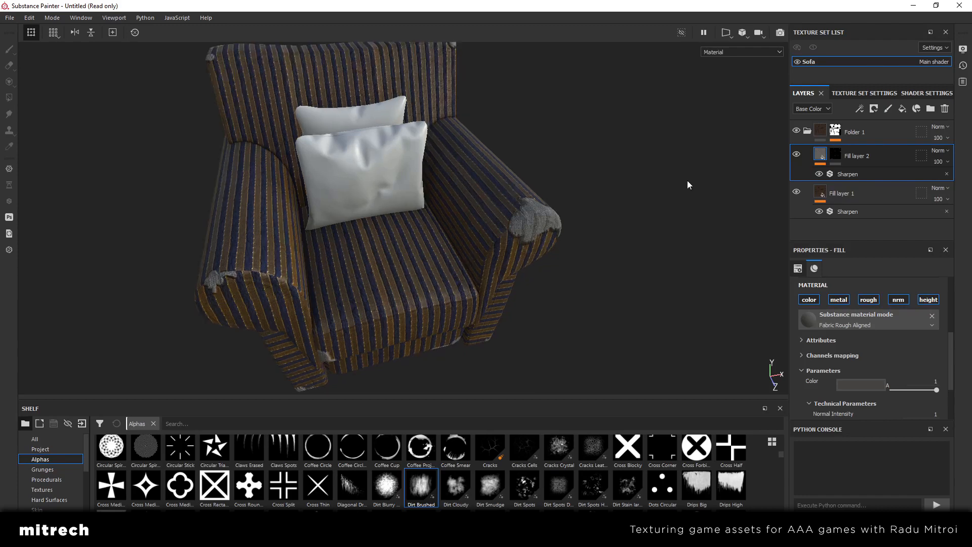
Examine the large grey armrest patch up close, and compare it with the whole armchair
alt+drag(657, 210, 276, 229)
scroll(593, 233, up, 3)
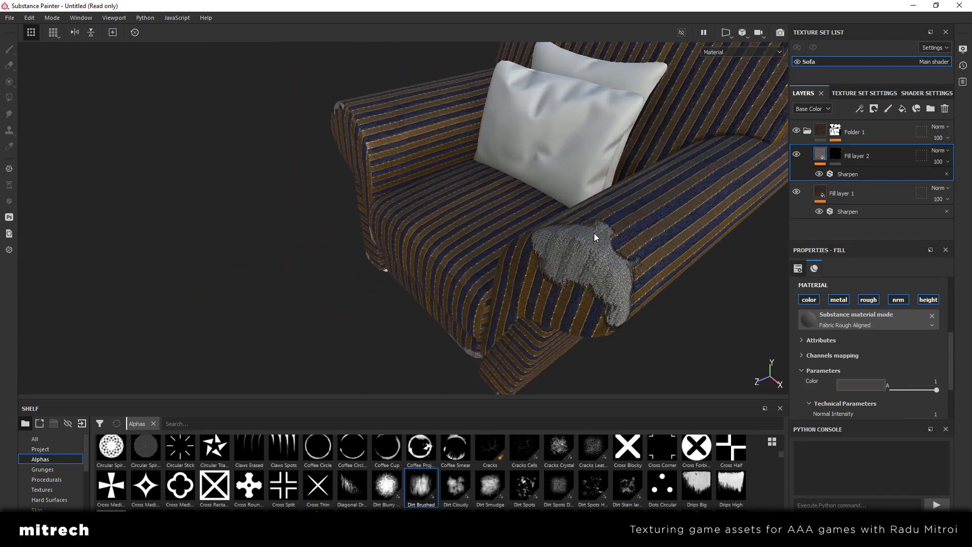
alt+drag(357, 219, 496, 272)
scroll(526, 194, down, 2)
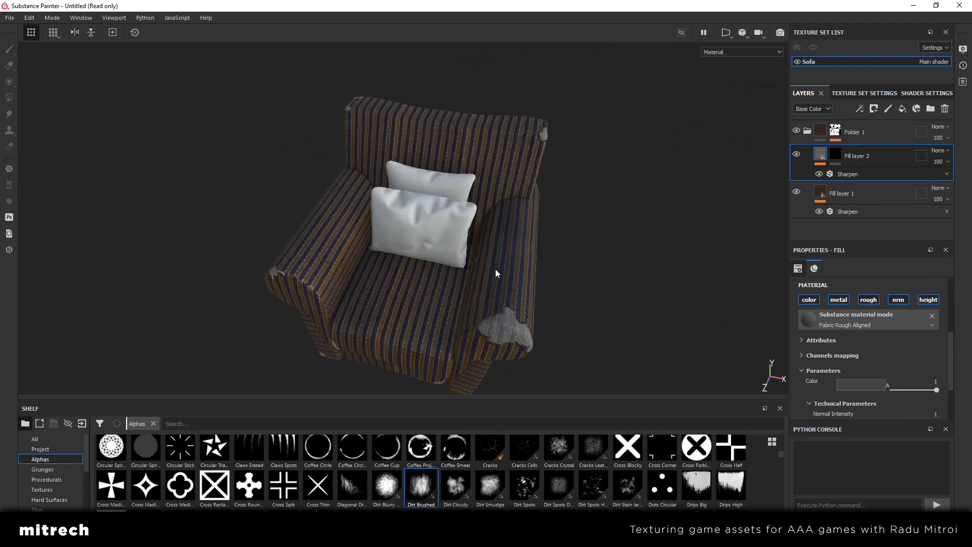
scroll(495, 270, up, 1)
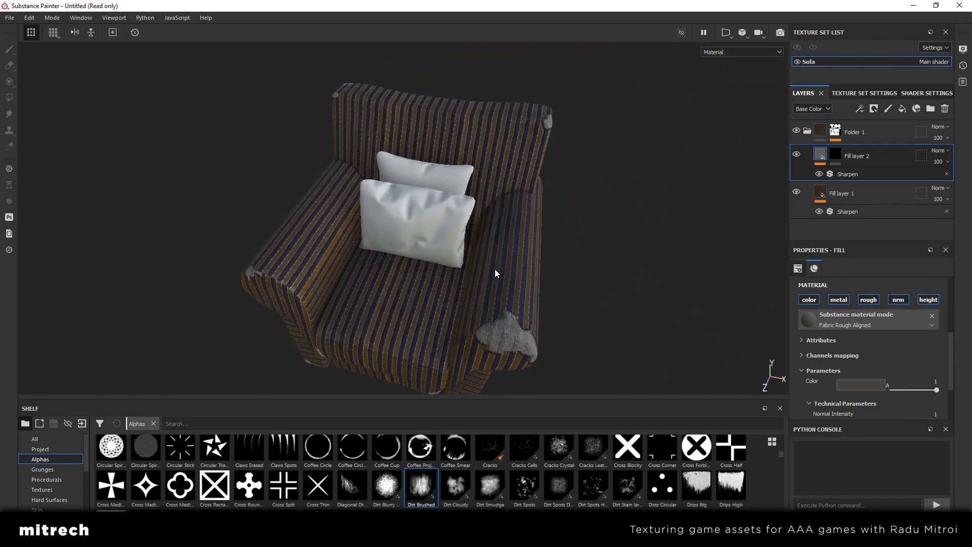
alt+drag(496, 271, 548, 276)
Hide the interface panels and examine the worn armrests, seat and base from the front
key(Tab)
scroll(479, 262, down, 2)
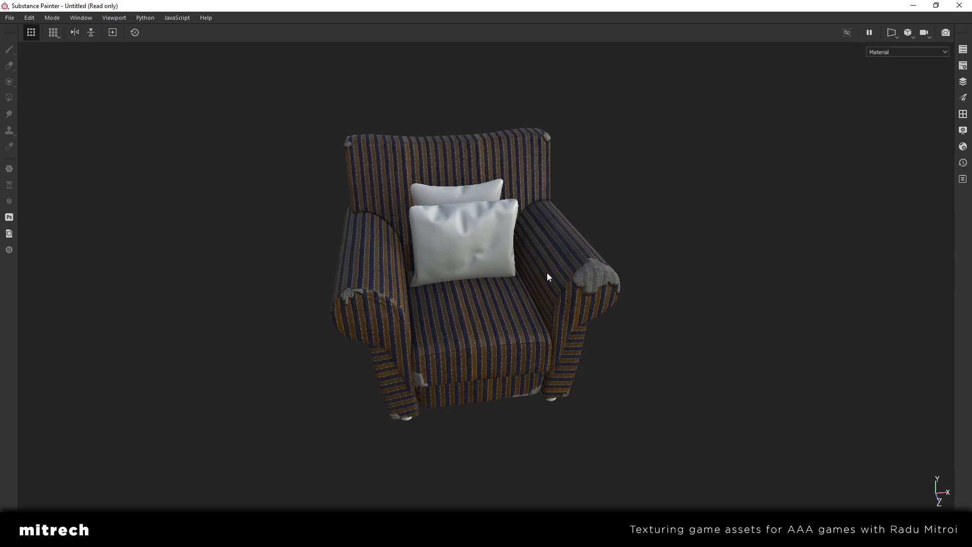
scroll(547, 272, up, 4)
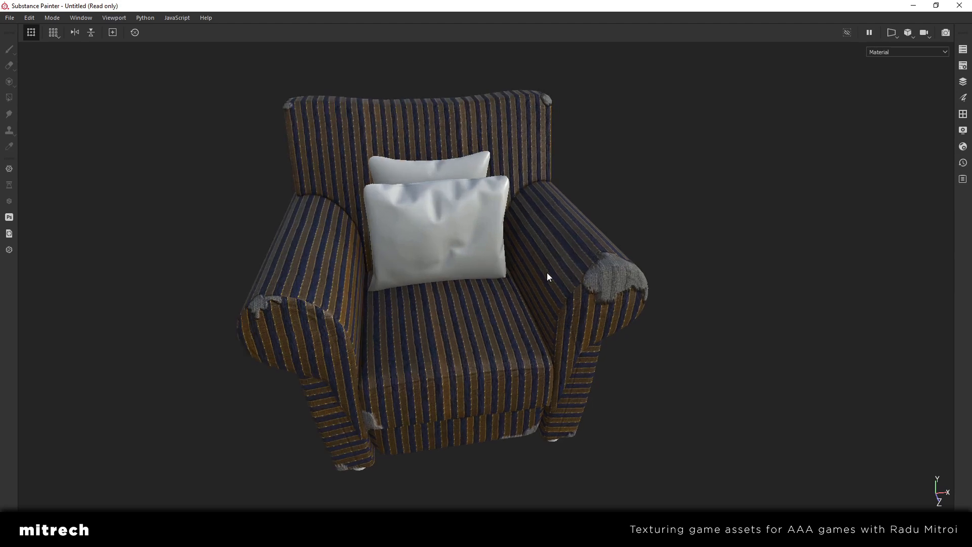
alt+drag(547, 273, 499, 291)
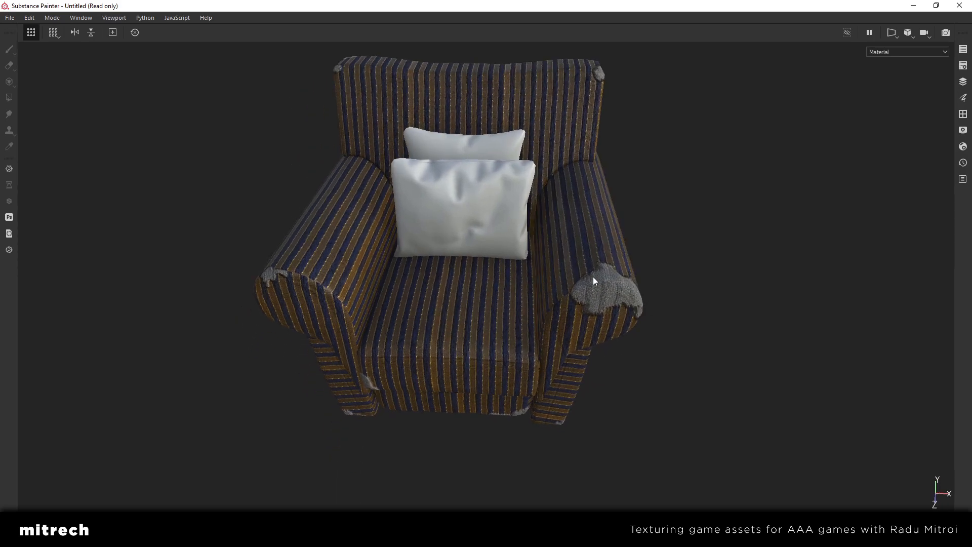
alt+drag(468, 277, 433, 274)
scroll(574, 275, up, 3)
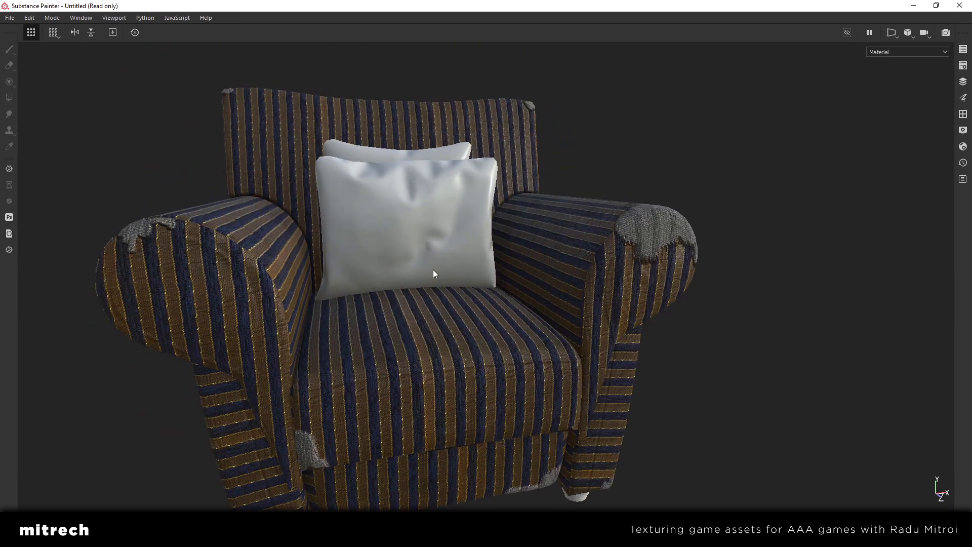
alt+drag(432, 270, 342, 320)
scroll(429, 304, up, 3)
scroll(448, 291, down, 4)
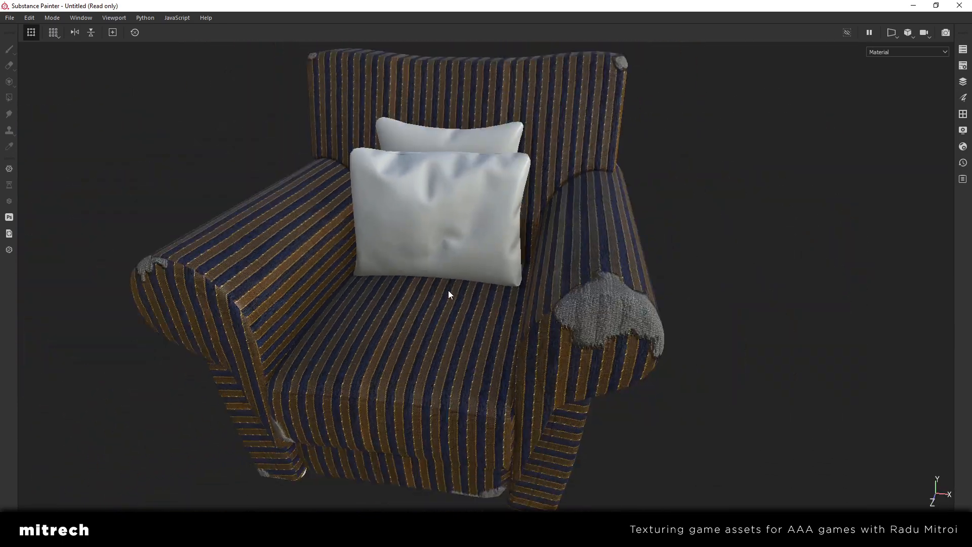
Examine the worn armrest and backrest corner in side view, and review the whole armchair from several front angles
alt+drag(521, 276, 467, 269)
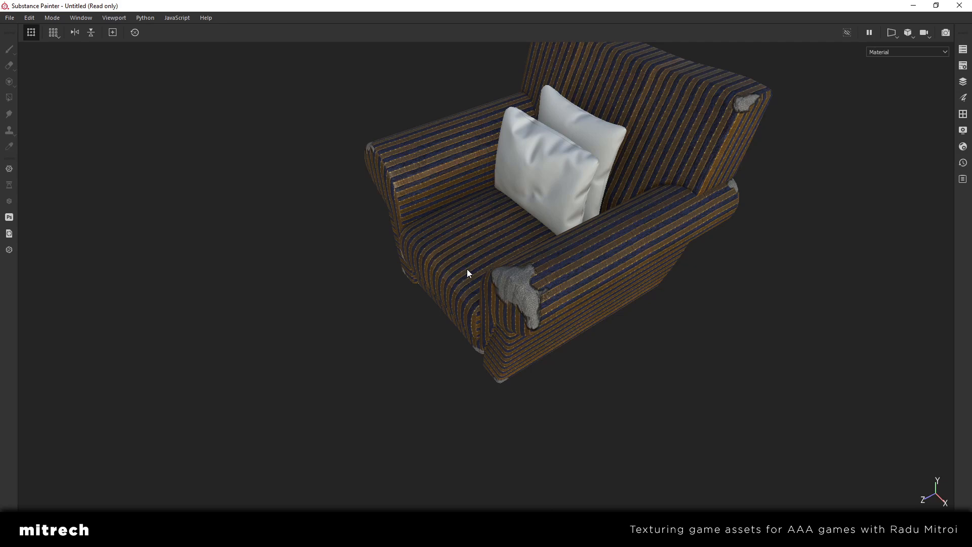
alt+middle_drag(598, 228, 535, 286)
scroll(534, 288, down, 3)
scroll(544, 287, up, 5)
alt+drag(544, 286, 501, 266)
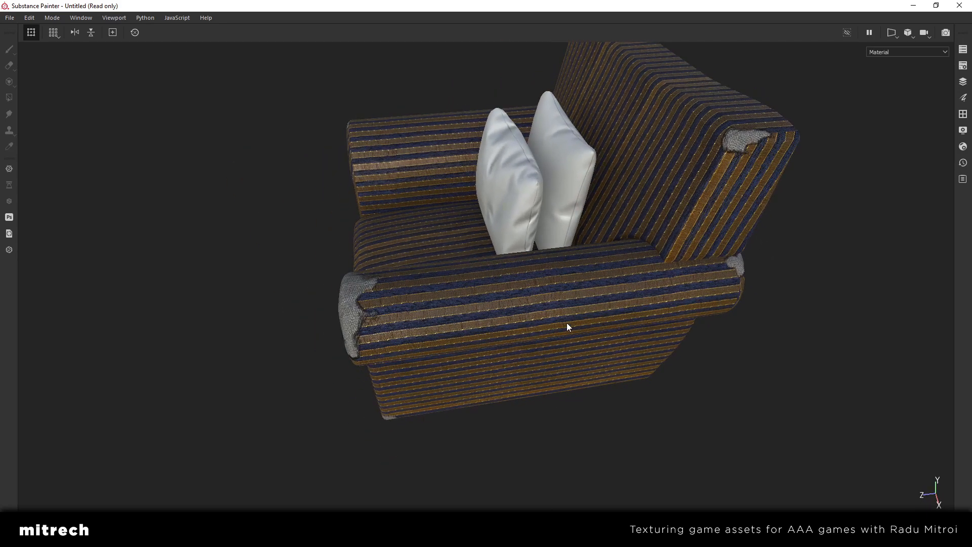
alt+drag(567, 326, 507, 282)
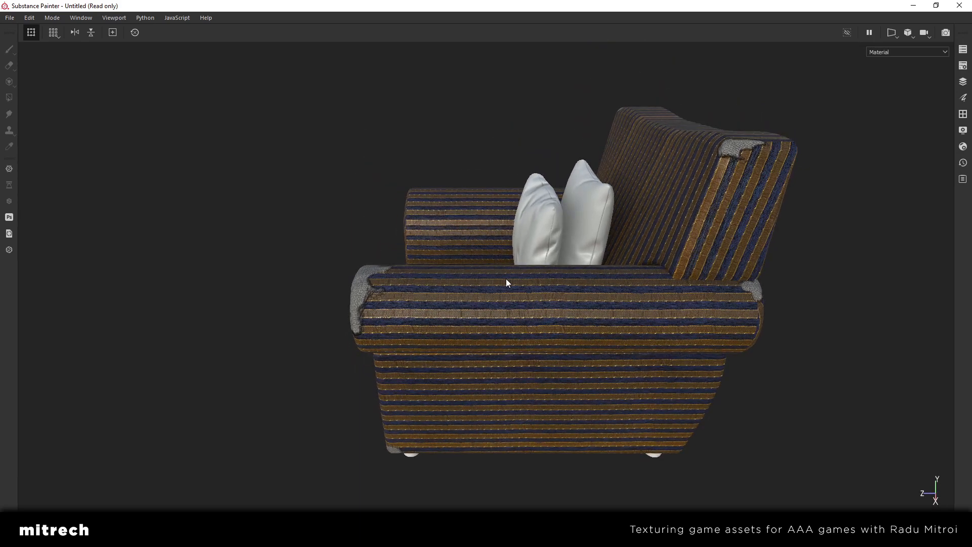
mouse_move(505, 278)
alt+mouse_down()
mouse_move(403, 315)
mouse_move(500, 318)
mouse_move(499, 274)
alt+mouse_up()
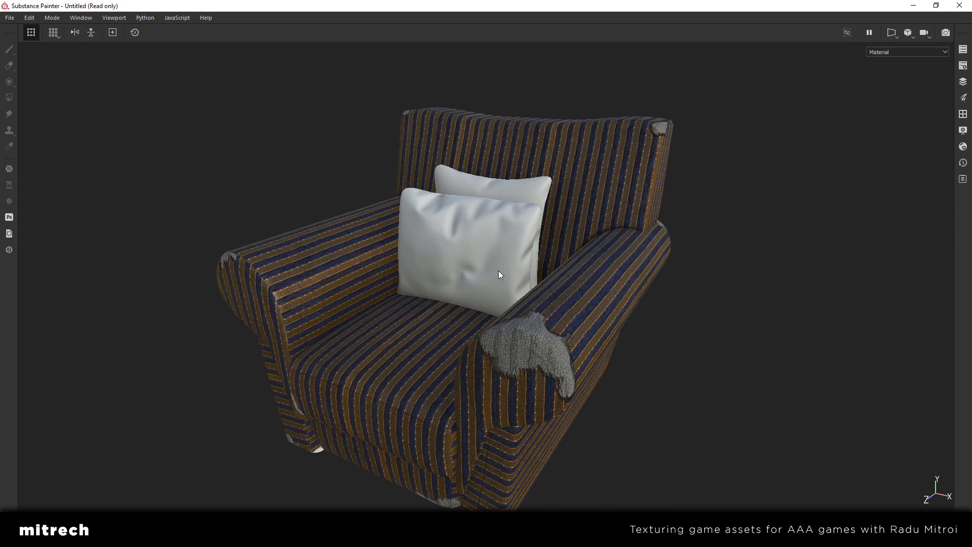
scroll(498, 270, down, 3)
alt+drag(498, 271, 493, 278)
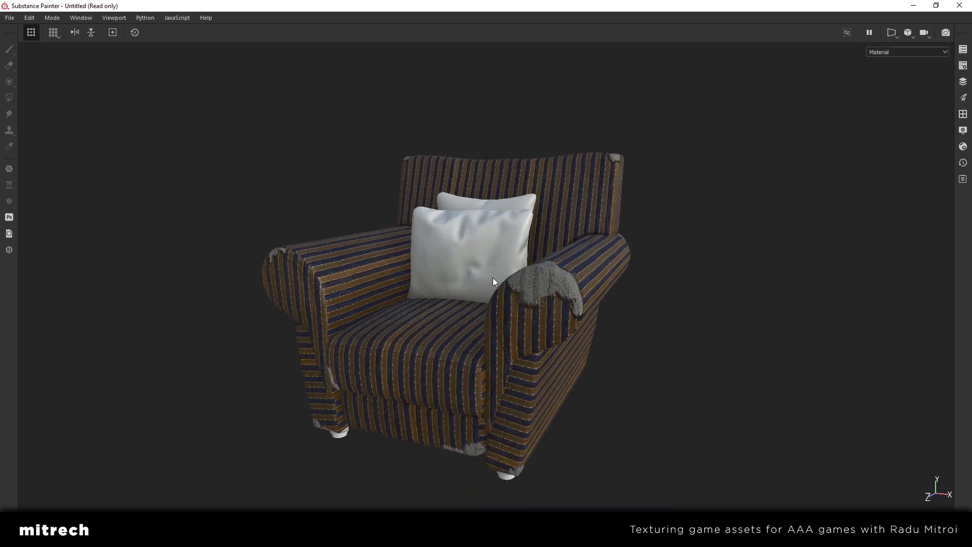
alt+drag(493, 277, 498, 298)
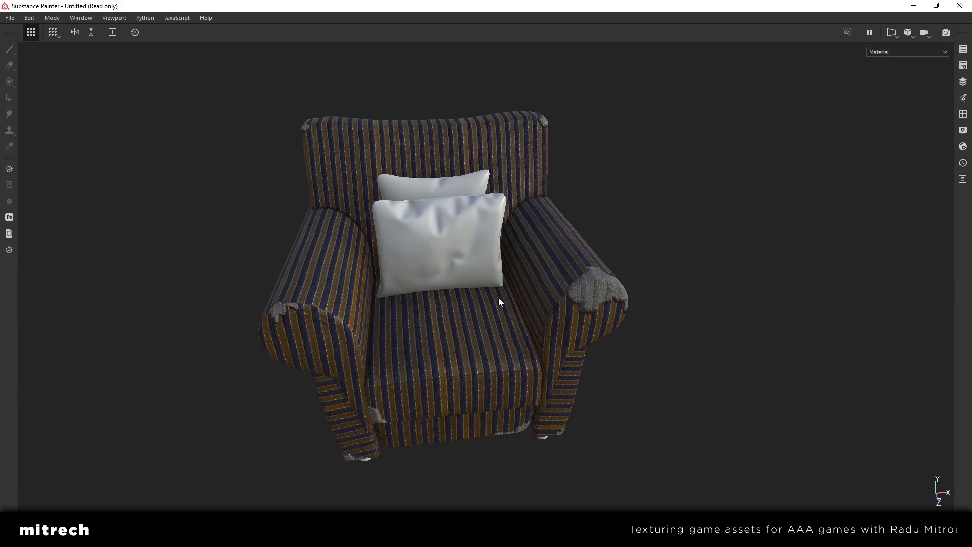
alt+drag(387, 284, 475, 294)
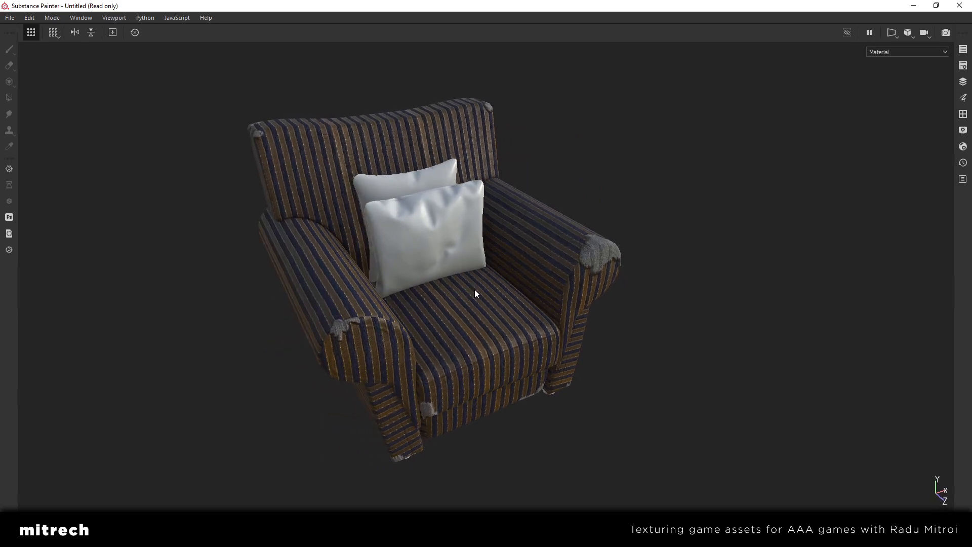
Restore the interface panels and examine the worn armrests and striped seat from several angles and distances
alt+middle_drag(475, 293, 498, 292)
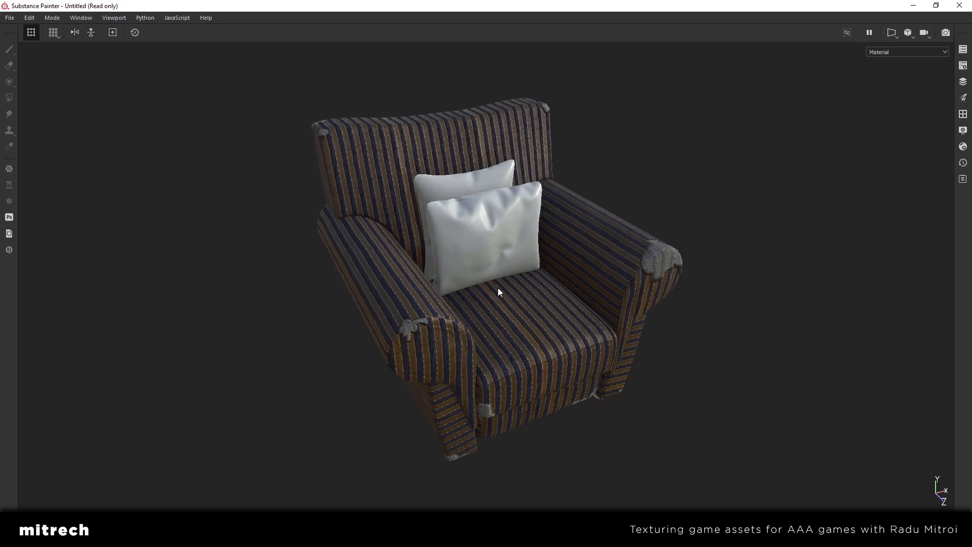
key(Tab)
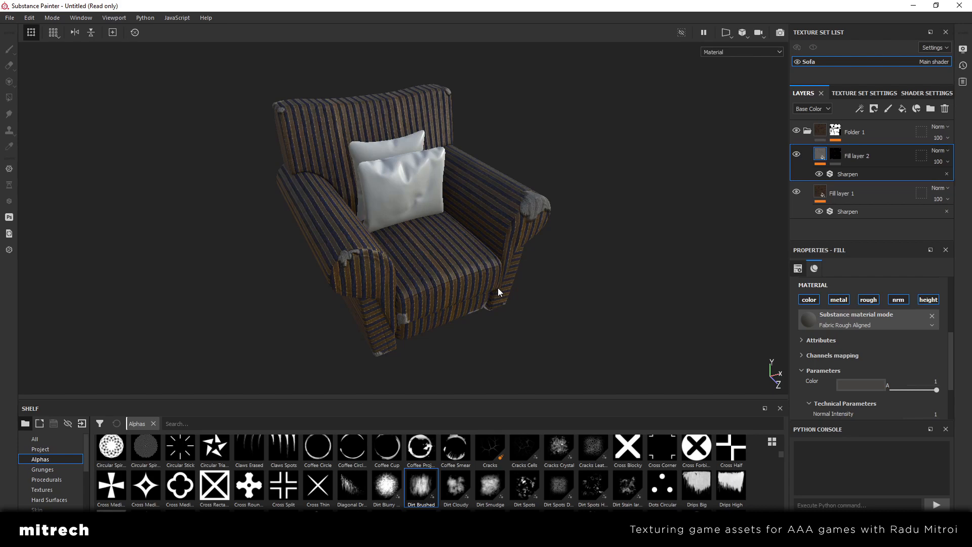
scroll(498, 288, up, 2)
alt+drag(498, 288, 493, 221)
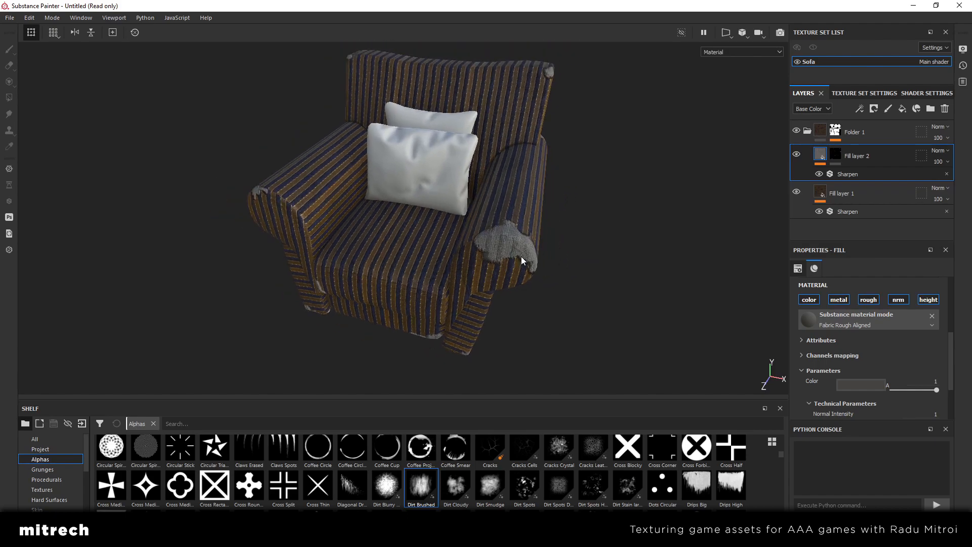
alt+drag(521, 256, 519, 321)
scroll(394, 257, up, 5)
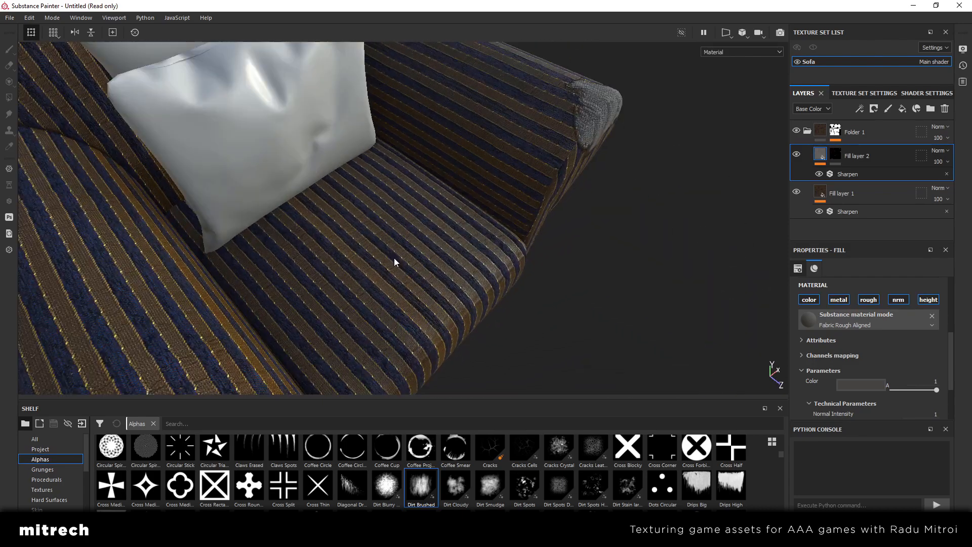
scroll(394, 257, down, 5)
alt+drag(442, 243, 470, 248)
scroll(439, 217, down, 2)
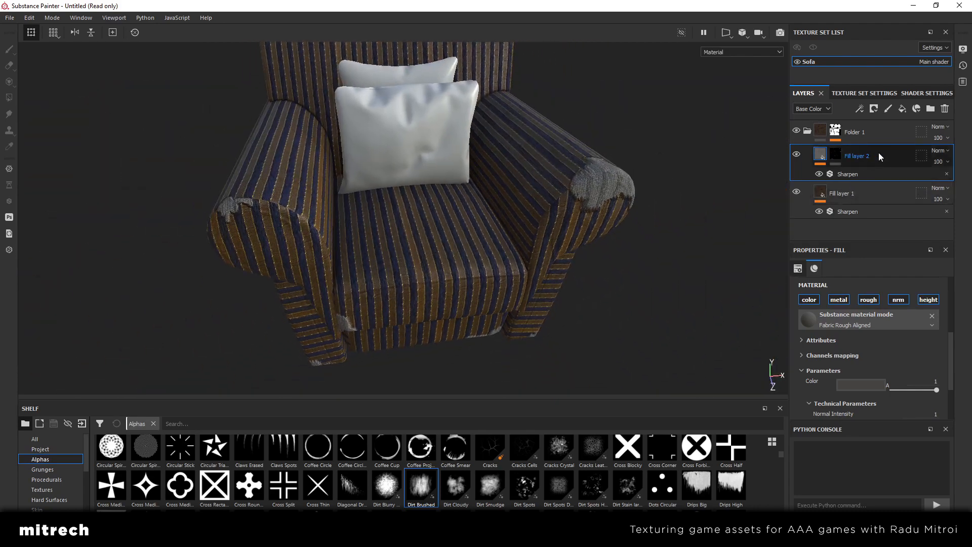
Add a paint layer above Fill layer 2 and limit its brush to the color and height channels, undoing a test stroke
click(887, 108)
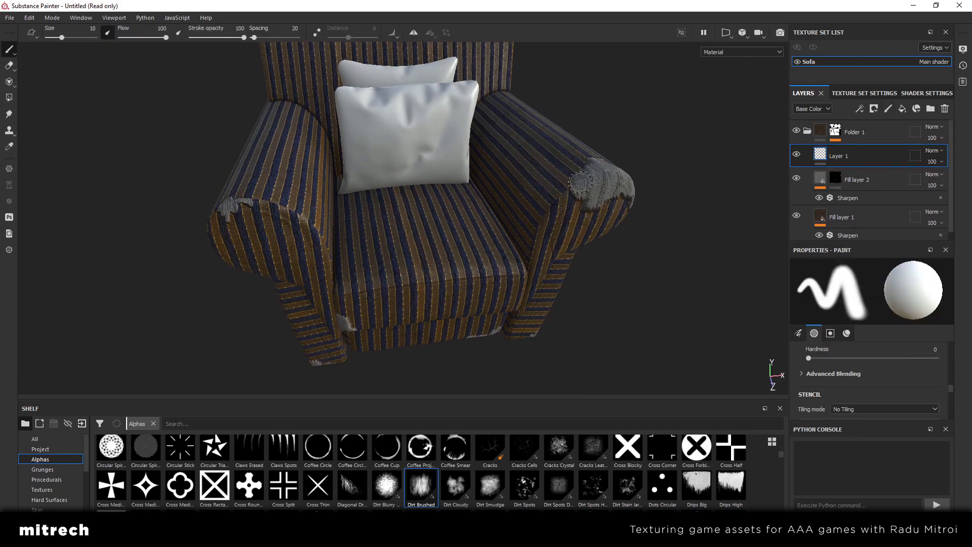
alt+drag(496, 191, 485, 257)
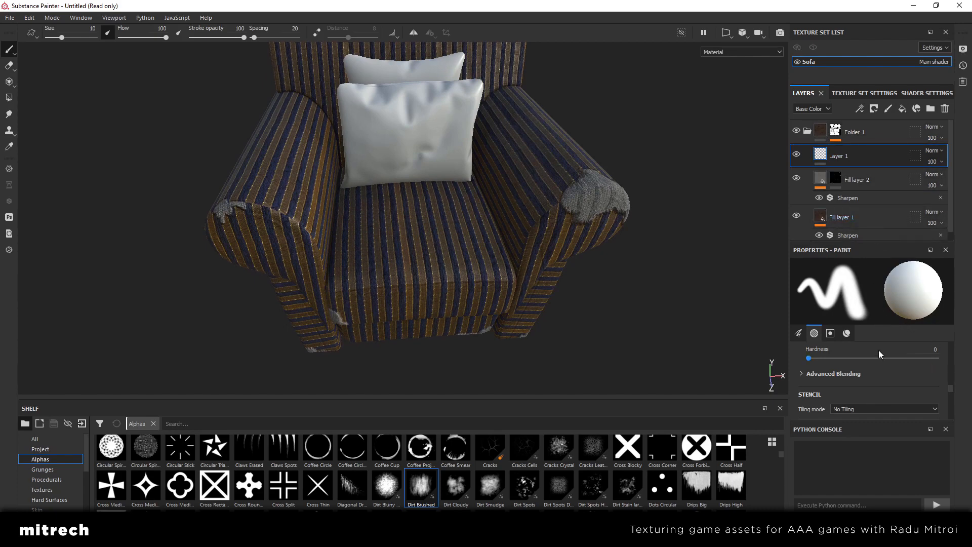
scroll(874, 376, down, 5)
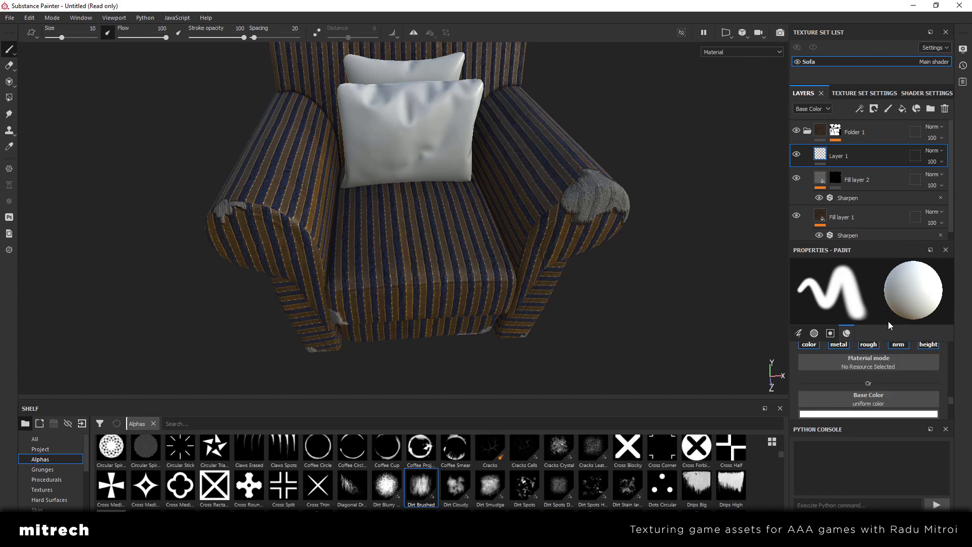
click(876, 238)
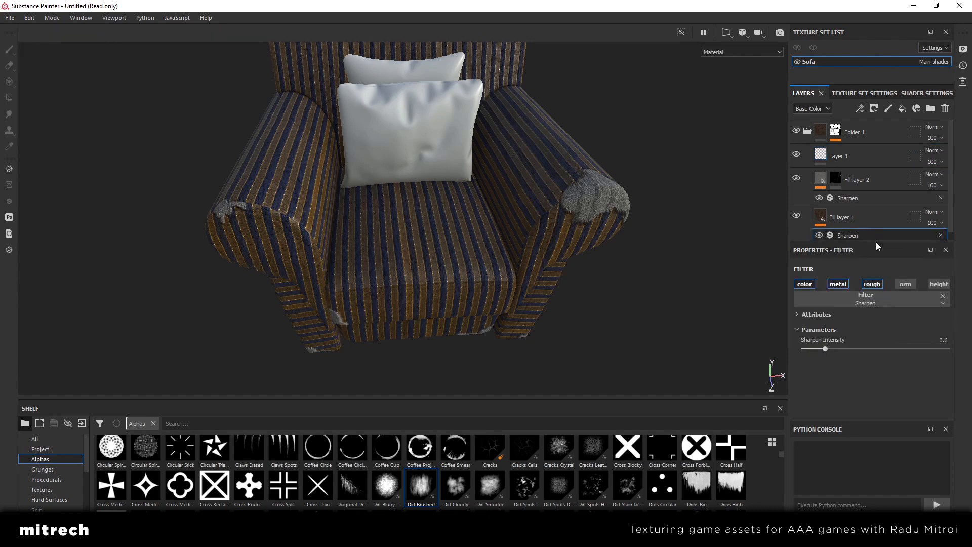
click(860, 156)
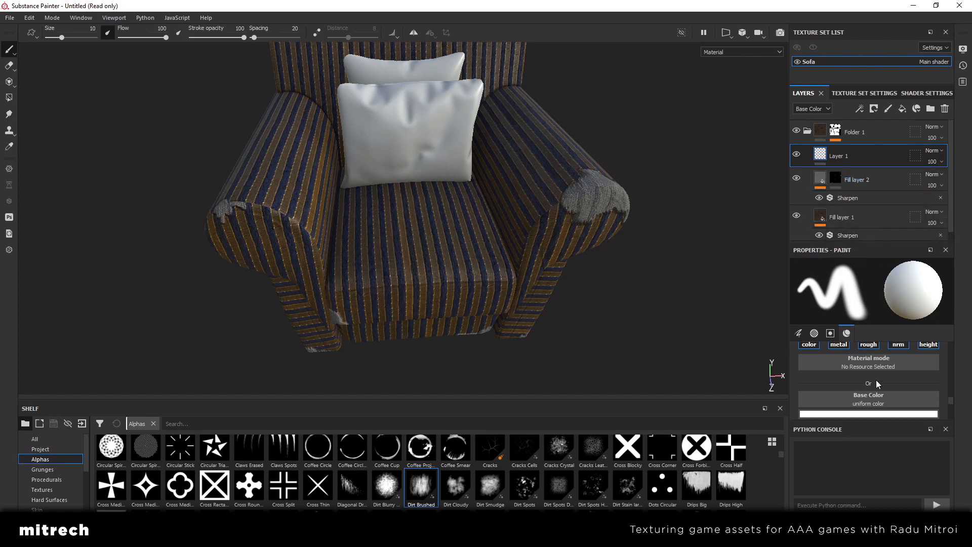
scroll(877, 385, up, 3)
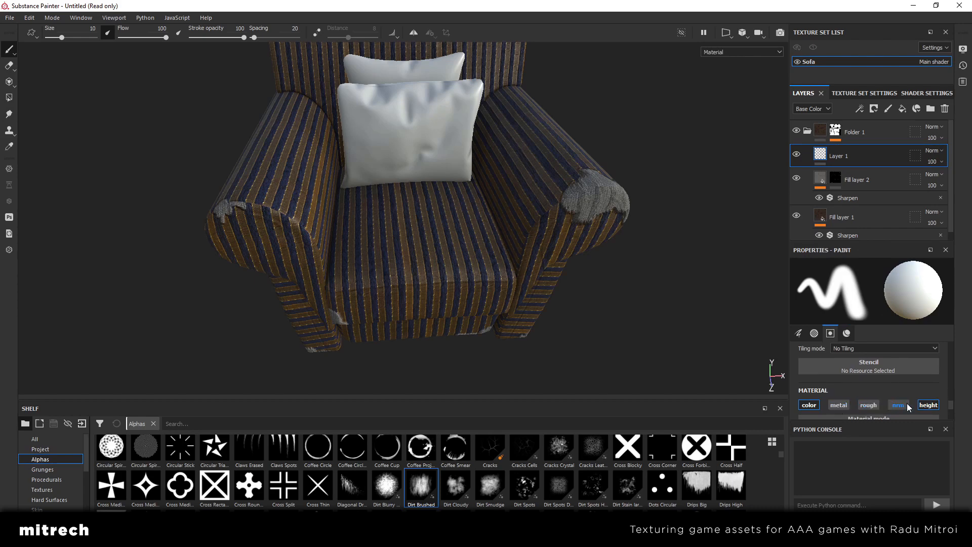
click(810, 405)
click(927, 405)
mouse_move(412, 221)
mouse_down()
mouse_move(421, 238)
mouse_move(415, 224)
mouse_up()
key(ctrl+z)
Load the Brush Paint Circular Drop alpha and enlarge the brush to 35.48 over the seat cushion
scroll(457, 473, down, 10)
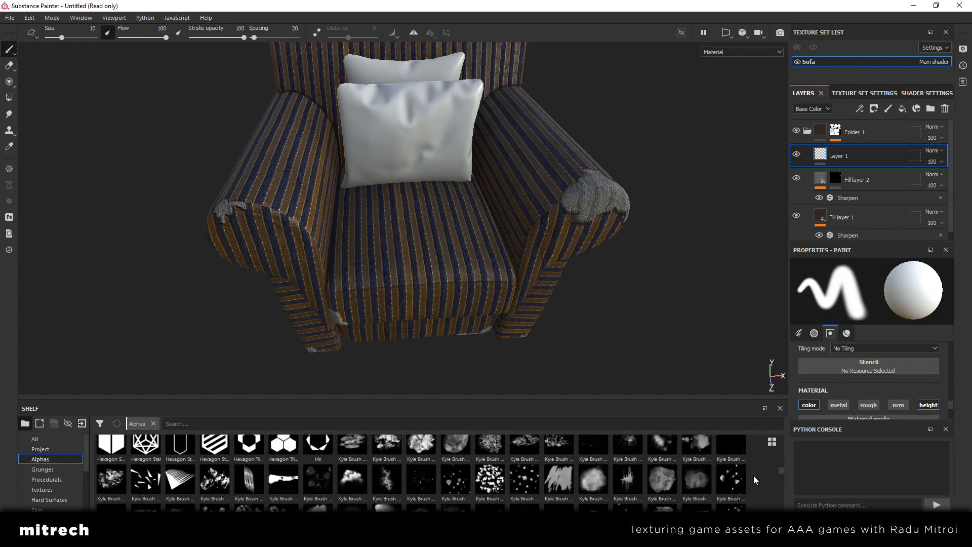
scroll(754, 476, up, 10)
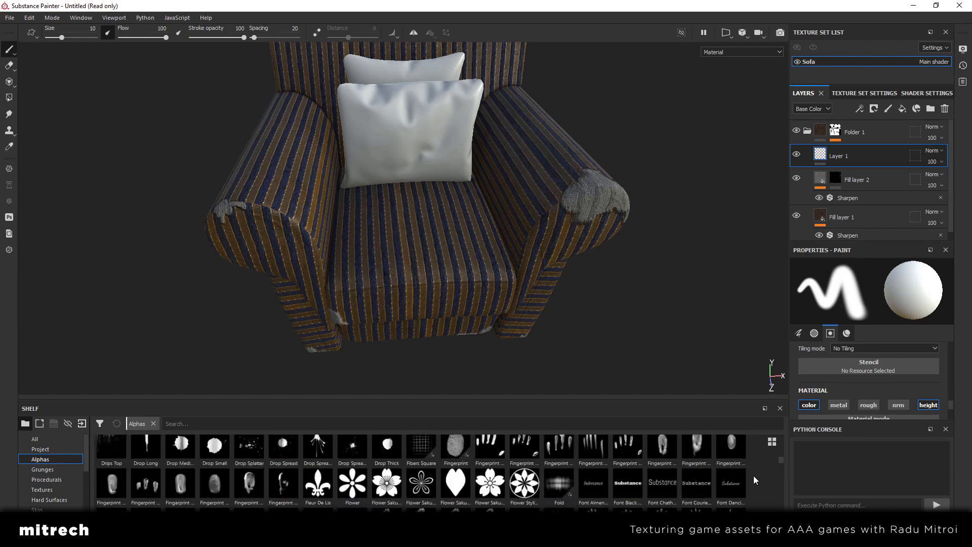
scroll(754, 475, up, 2)
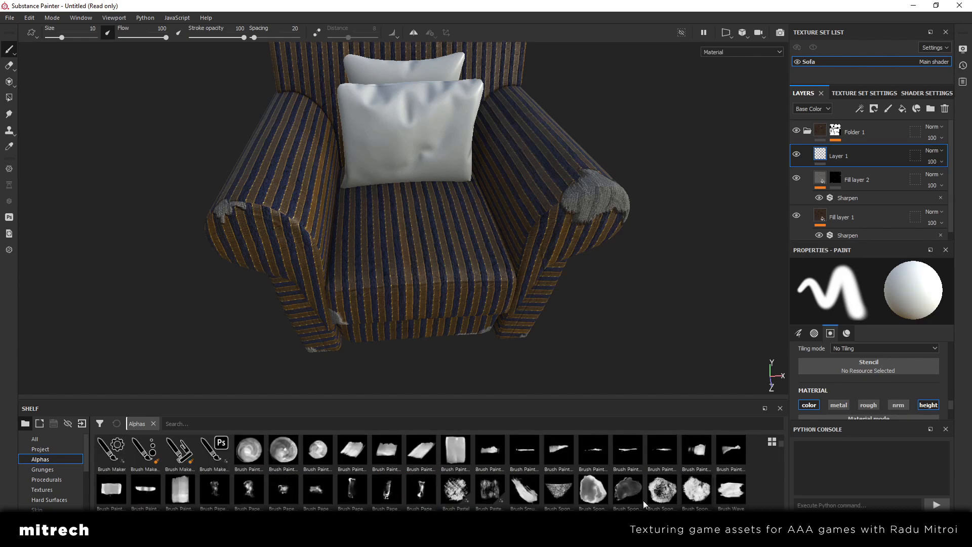
mouse_move(280, 451)
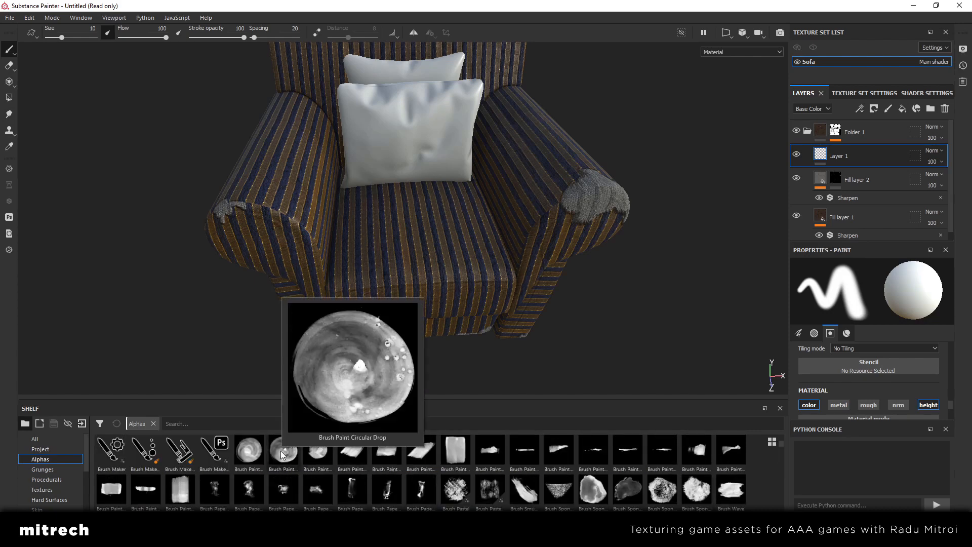
click(281, 454)
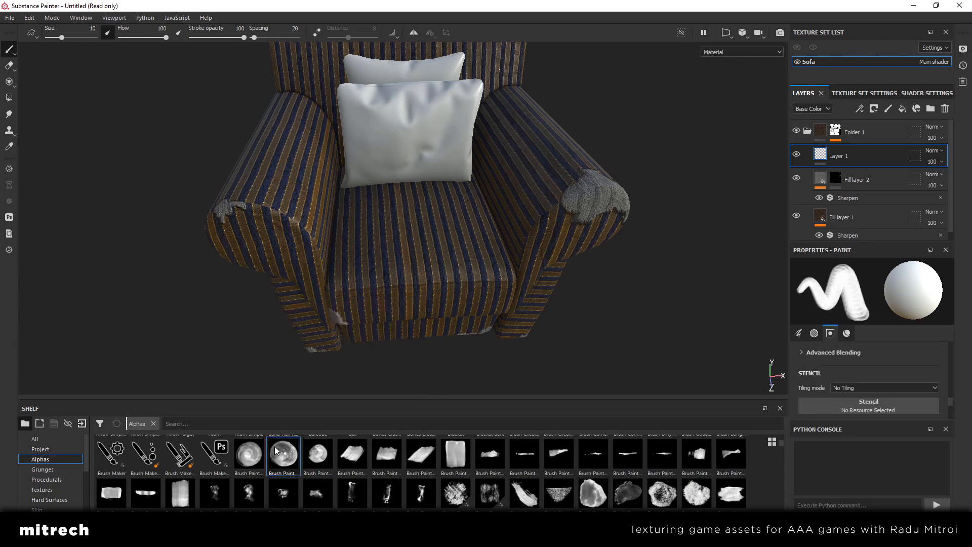
alt+drag(416, 230, 425, 243)
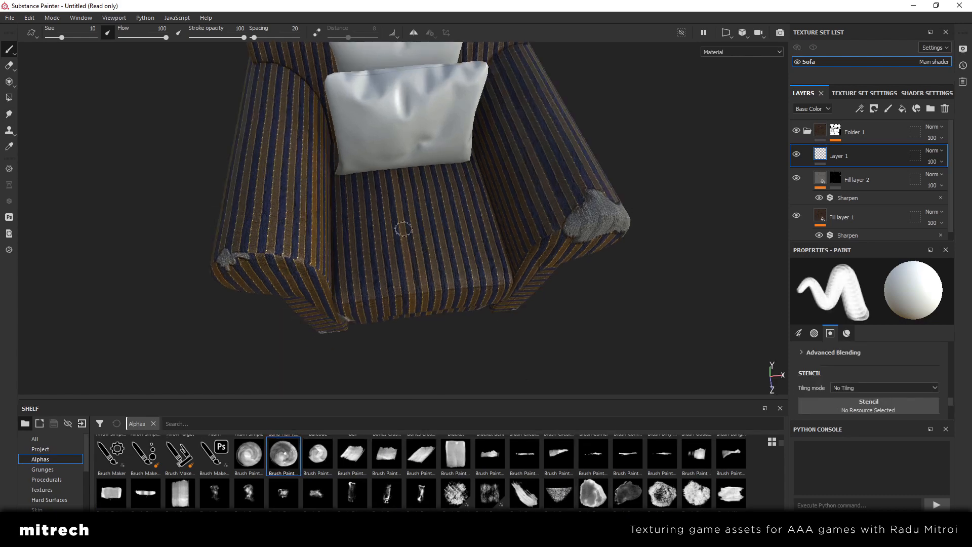
mouse_move(402, 224)
ctrl+right_down()
mouse_move(429, 224)
mouse_move(411, 224)
ctrl+right_up()
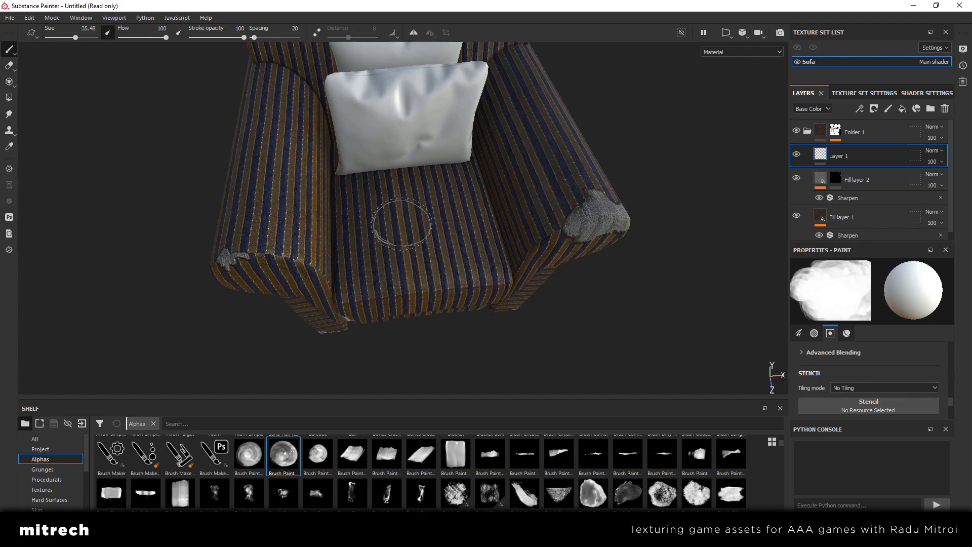
Try a white stroke with the circular drop alpha on the seat cushion, and undo it
mouse_move(404, 217)
mouse_down()
mouse_move(424, 225)
mouse_move(469, 214)
mouse_up()
scroll(454, 260, up, 5)
alt+middle_drag(469, 214, 458, 242)
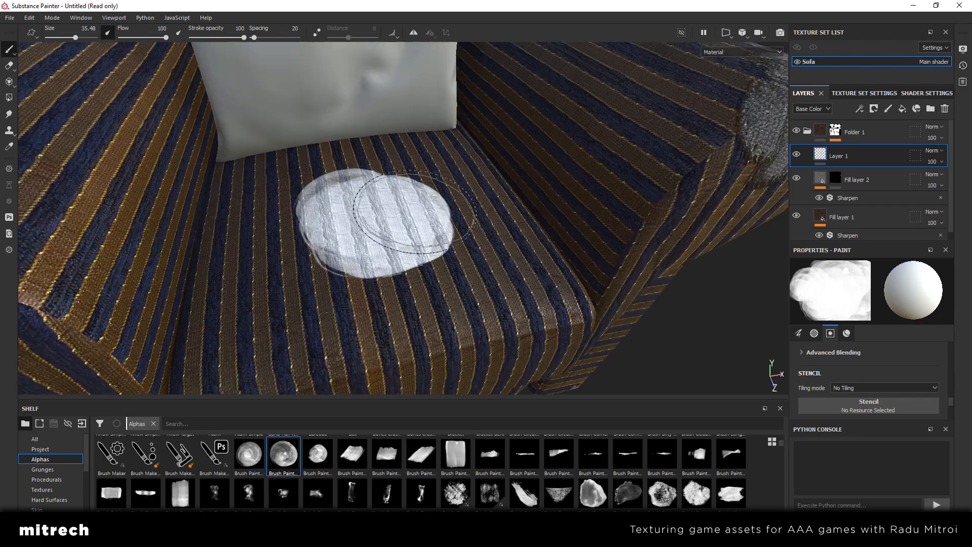
key(ctrl+z)
Set the brush height to -1 and turn off its color channel so it paints height only
click(847, 332)
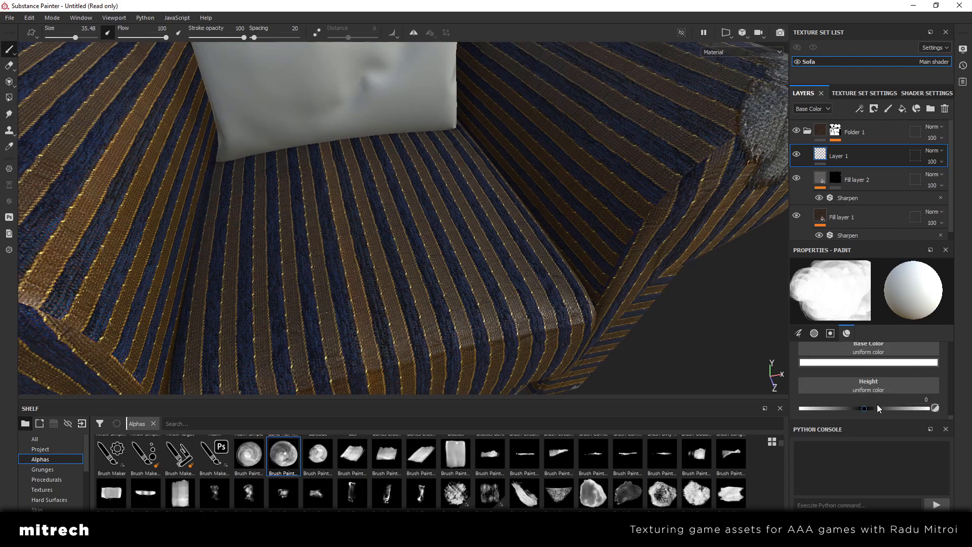
drag(864, 408, 792, 409)
scroll(844, 395, up, 3)
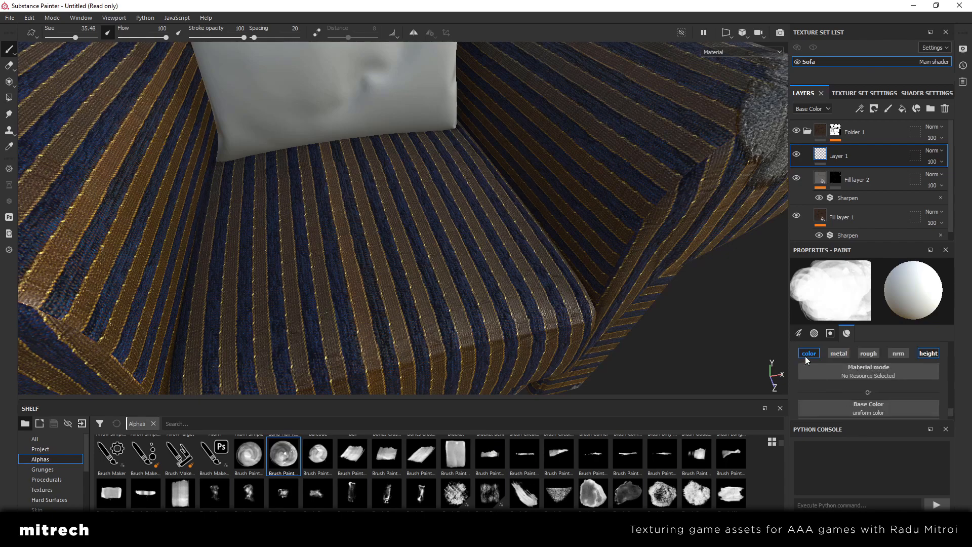
Try to dent the seat cushion with height-only circular drop strokes, and undo them
mouse_move(379, 223)
mouse_down()
mouse_move(364, 224)
mouse_move(392, 241)
mouse_move(387, 258)
mouse_up()
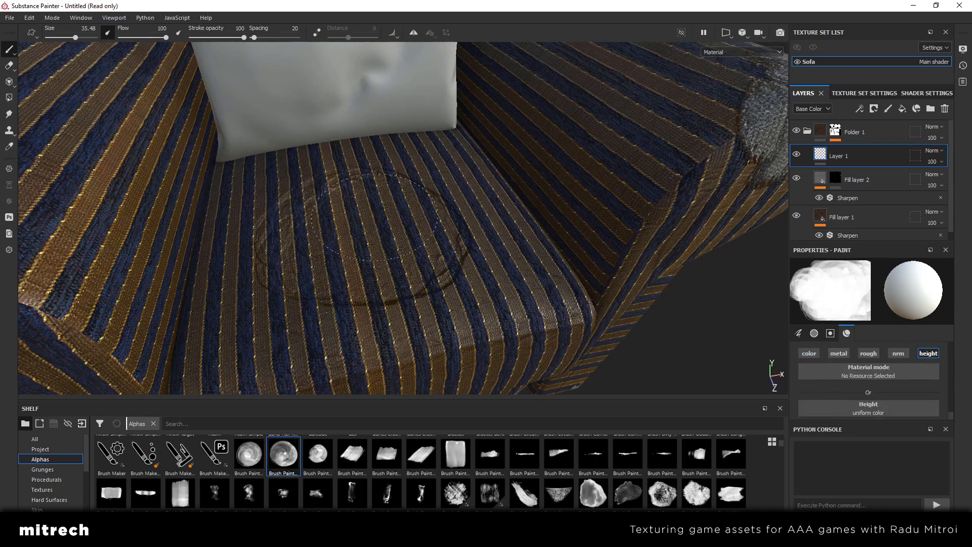
mouse_move(502, 279)
alt+mouse_down()
mouse_move(527, 217)
mouse_move(466, 278)
mouse_move(432, 253)
mouse_move(314, 258)
mouse_move(337, 241)
mouse_move(268, 242)
alt+mouse_up()
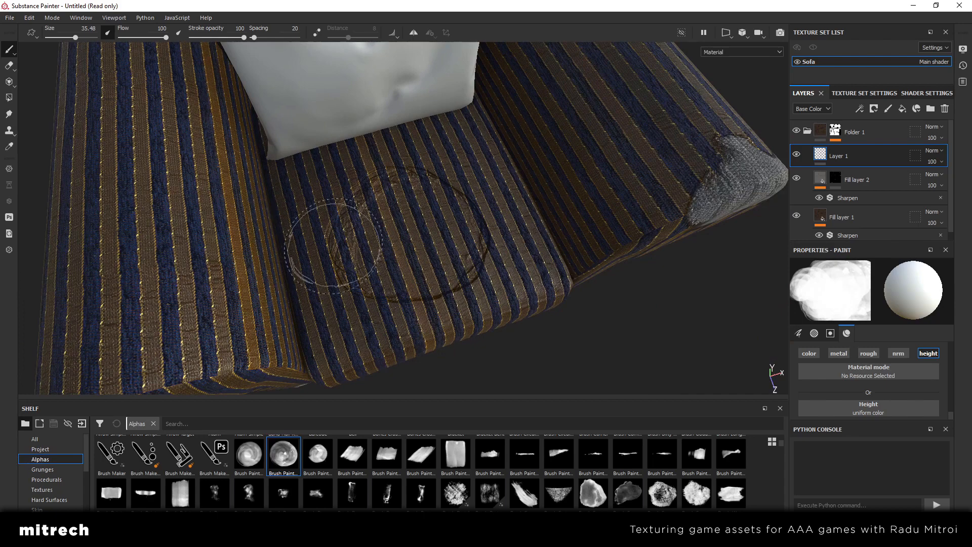
key(ctrl+z)
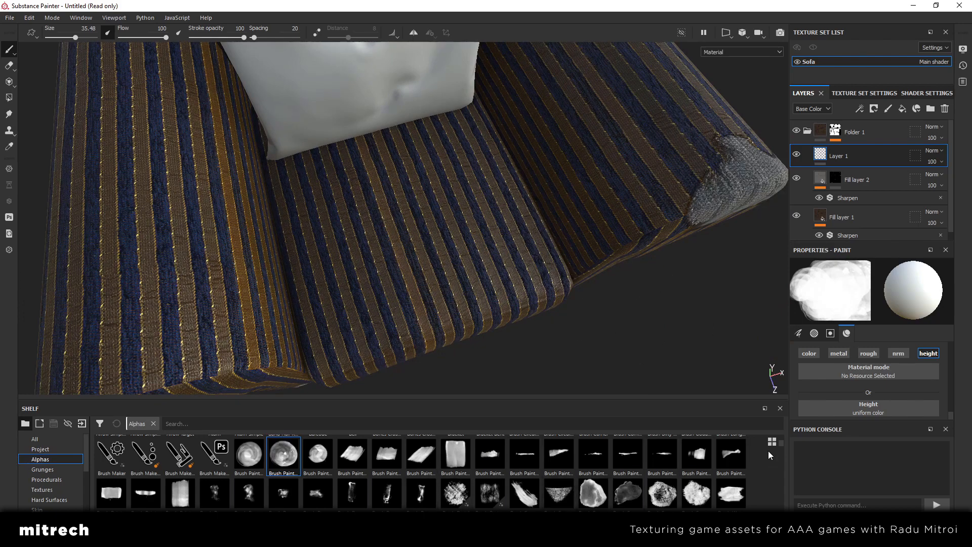
Search the brush alphas for "shape" and replace the circular drop with the soft Shape Cone alpha
scroll(755, 471, down, 10)
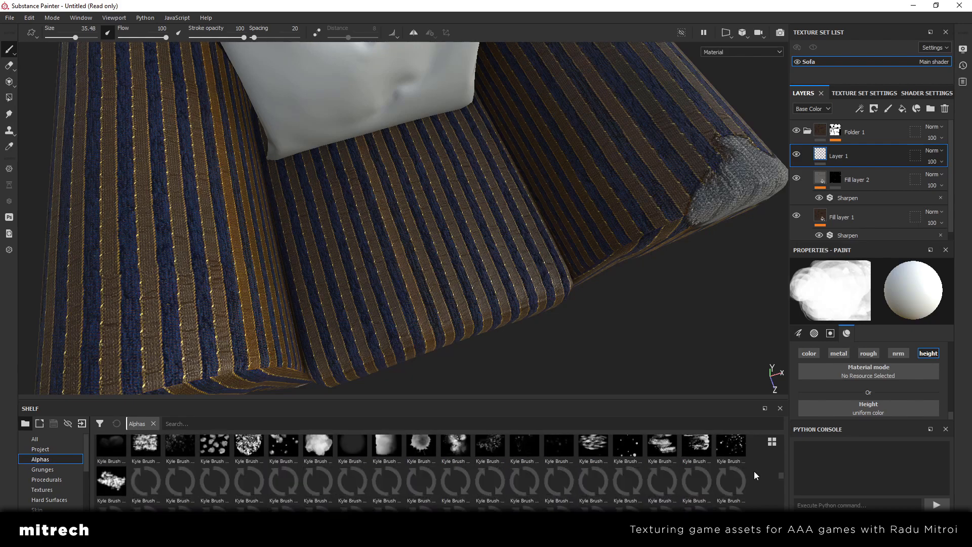
scroll(754, 471, up, 3)
scroll(912, 366, up, 4)
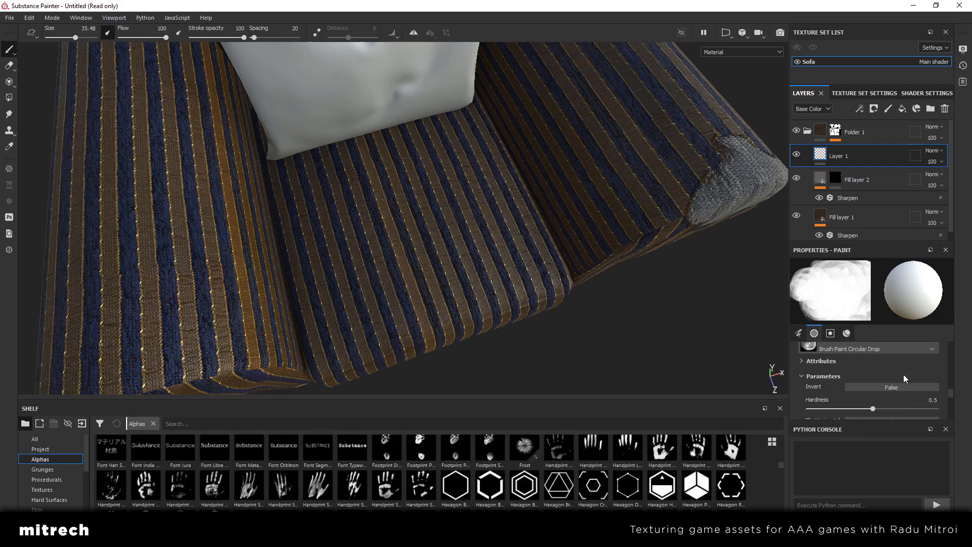
scroll(904, 374, up, 1)
click(898, 375)
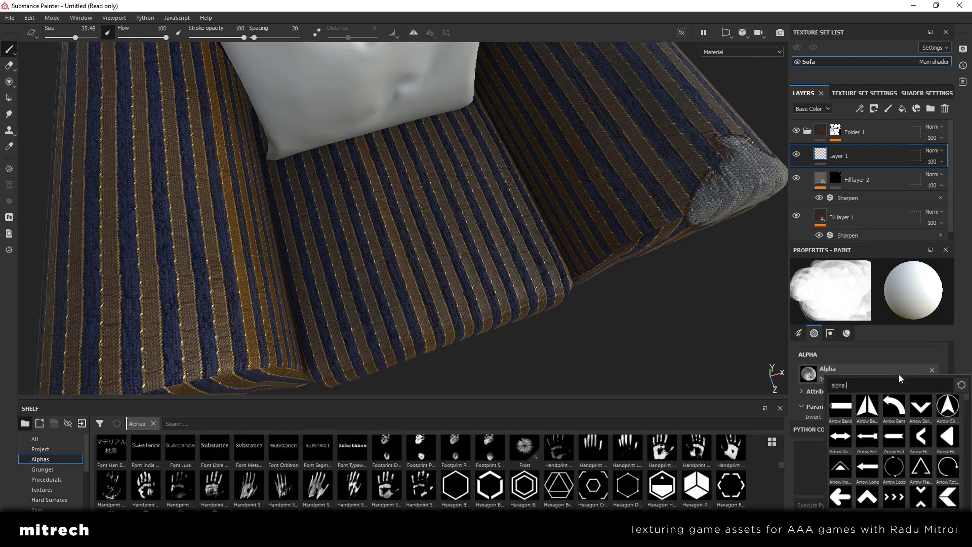
text(shape)
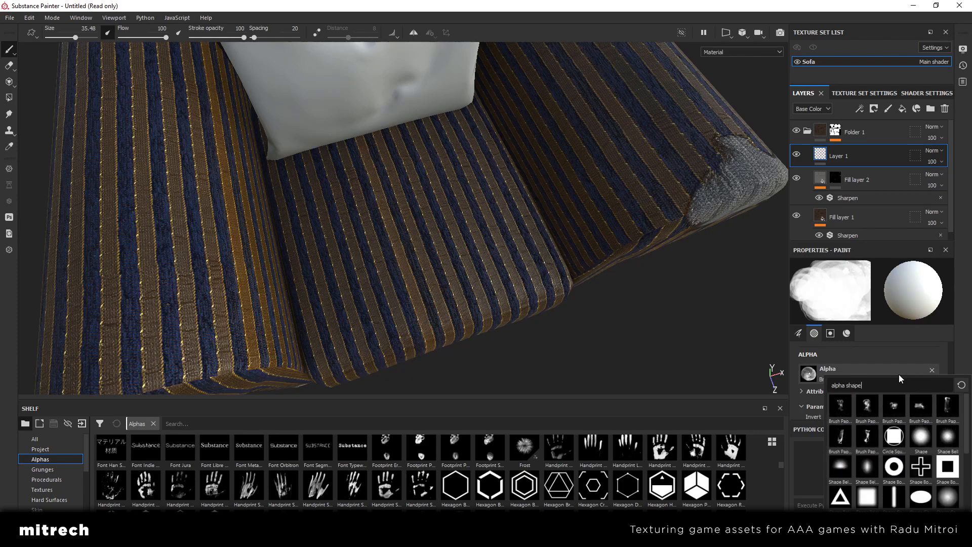
click(948, 497)
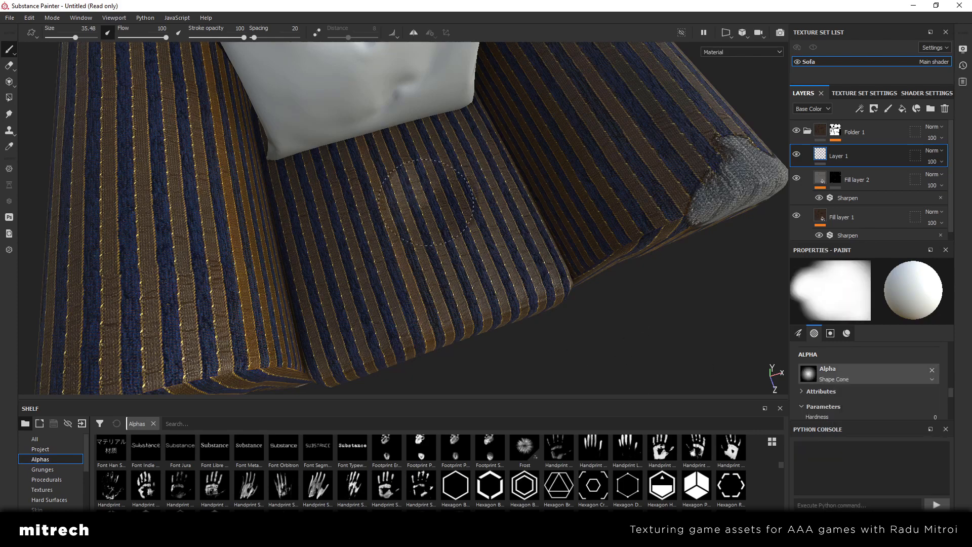
Enlarge the brush to 45.64, keeping its height at -1, and paint a soft dent in the middle of the seat cushion
alt+drag(478, 268, 434, 208)
scroll(913, 396, down, 3)
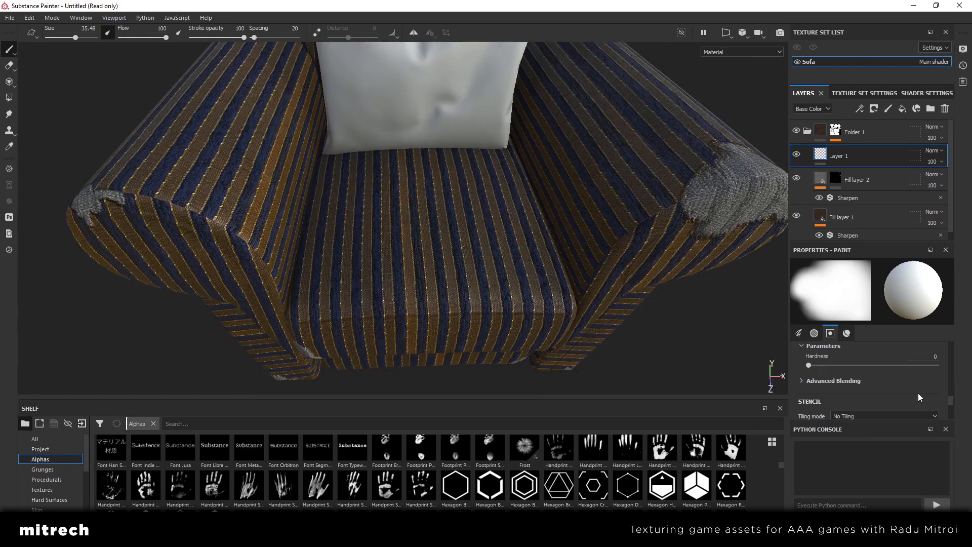
scroll(919, 392, down, 5)
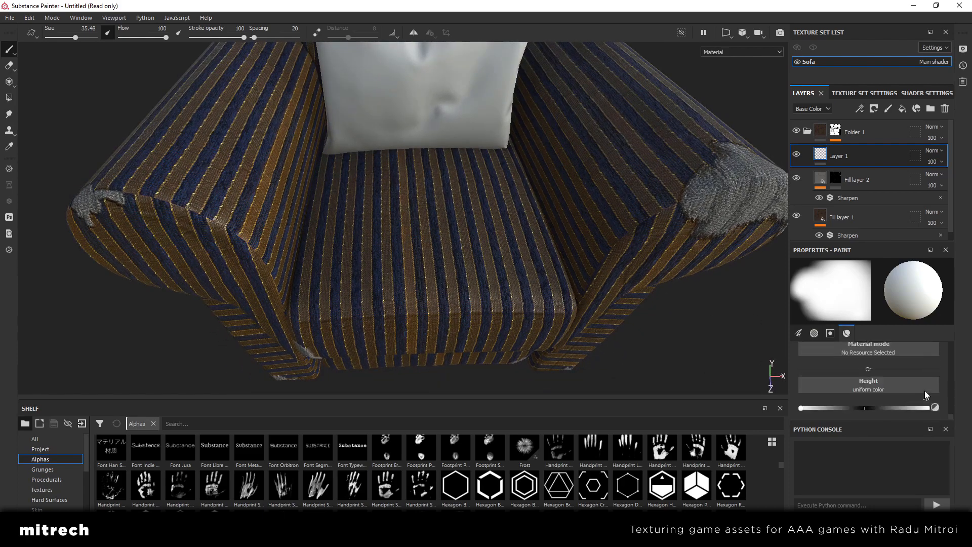
click(925, 399)
key(Return)
ctrl+right_drag(418, 243, 431, 243)
mouse_move(455, 245)
alt+mouse_down()
mouse_move(456, 206)
mouse_move(405, 222)
alt+mouse_up()
alt+drag(500, 259, 461, 250)
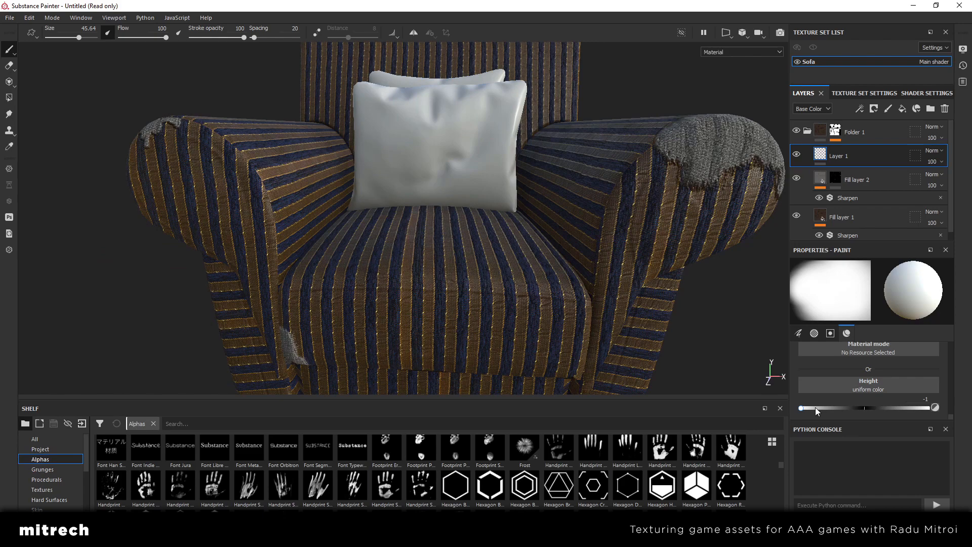
Set the brush height to -0.7276, paint a soft dent in the seat cushion, and check the chair from front and side
drag(815, 408, 816, 409)
alt+drag(559, 287, 492, 257)
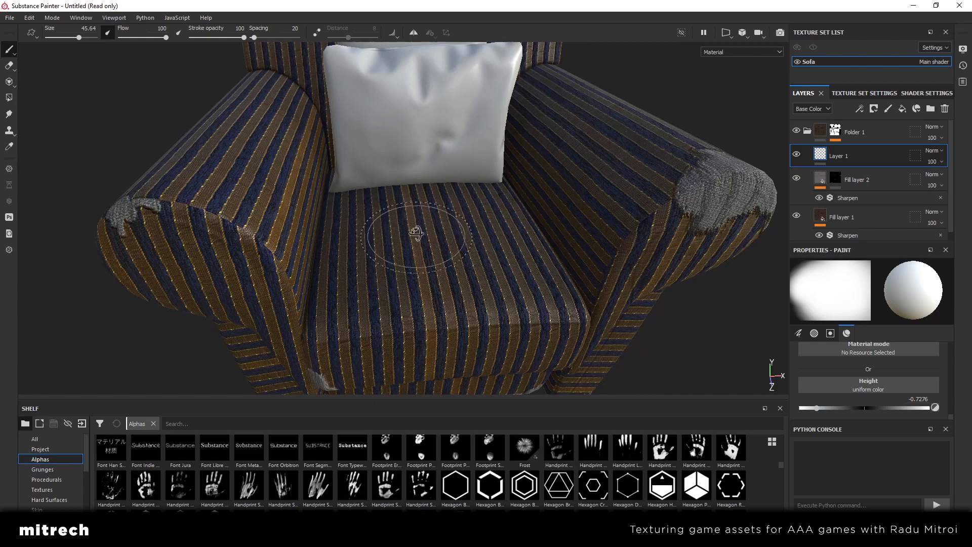
mouse_move(416, 233)
alt+mouse_down()
mouse_move(446, 223)
mouse_move(431, 225)
alt+mouse_up()
alt+drag(498, 266, 423, 237)
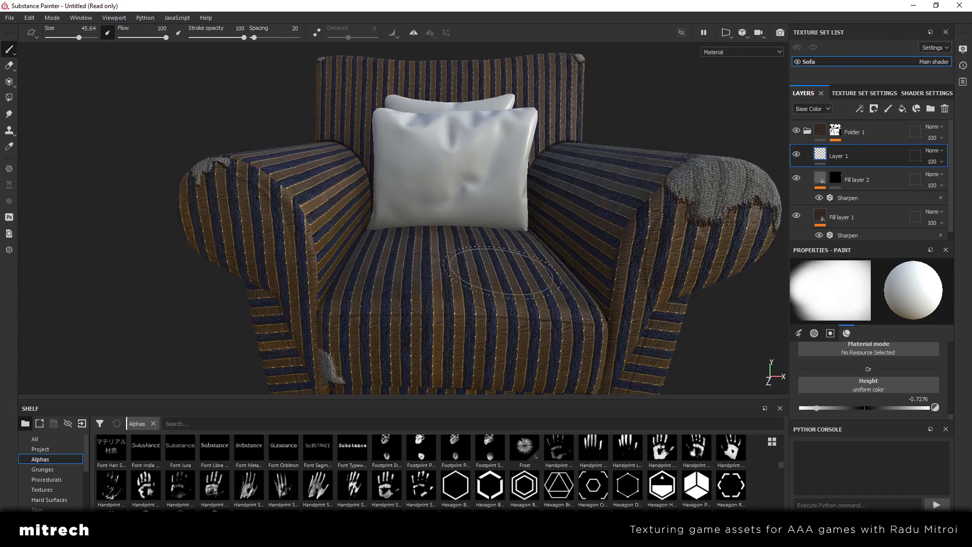
alt+drag(498, 309, 678, 304)
alt+drag(405, 264, 507, 217)
scroll(342, 214, down, 10)
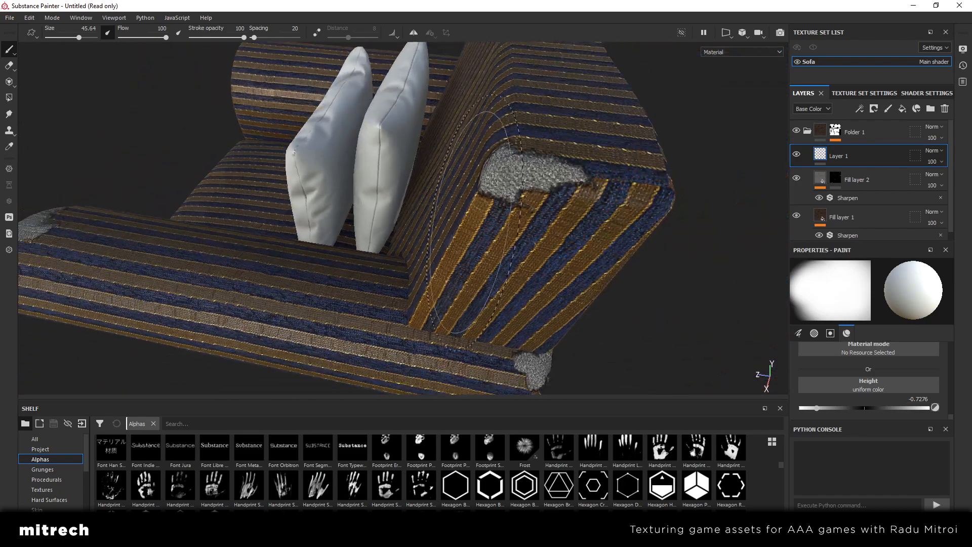
Examine the seat cushion from the front, sides and back, toggling the visibility of Layer 1 to compare the painted height dents
mouse_move(343, 215)
alt+mouse_down()
mouse_move(575, 232)
mouse_move(544, 210)
mouse_move(313, 178)
mouse_move(407, 201)
mouse_move(326, 227)
mouse_move(409, 221)
mouse_move(479, 238)
mouse_move(433, 242)
mouse_move(445, 245)
mouse_move(462, 228)
mouse_move(515, 245)
alt+mouse_up()
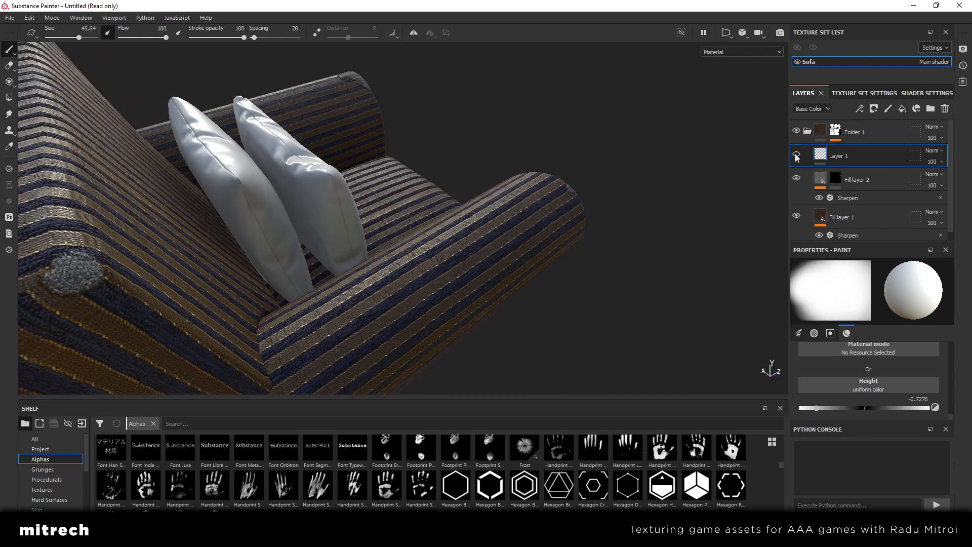
alt+drag(488, 260, 163, 223)
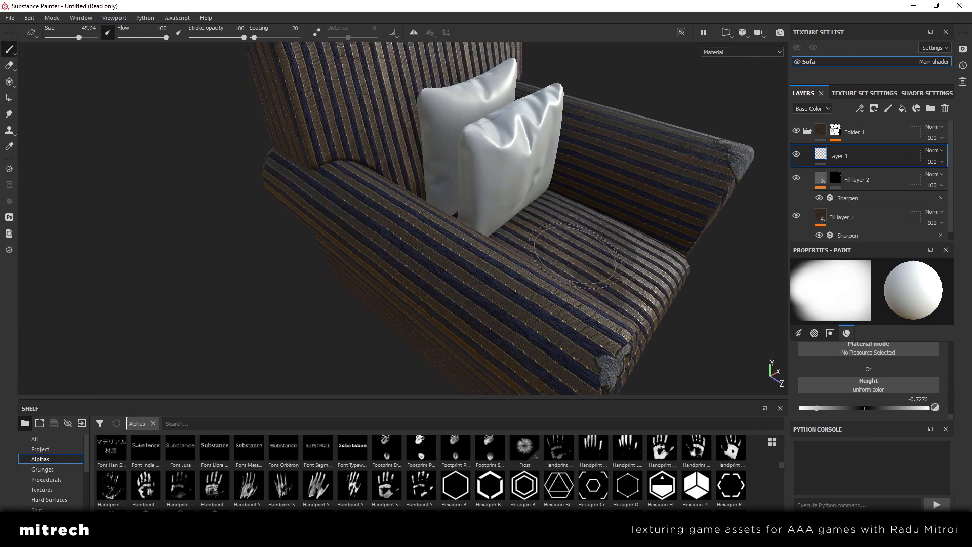
alt+drag(602, 253, 376, 236)
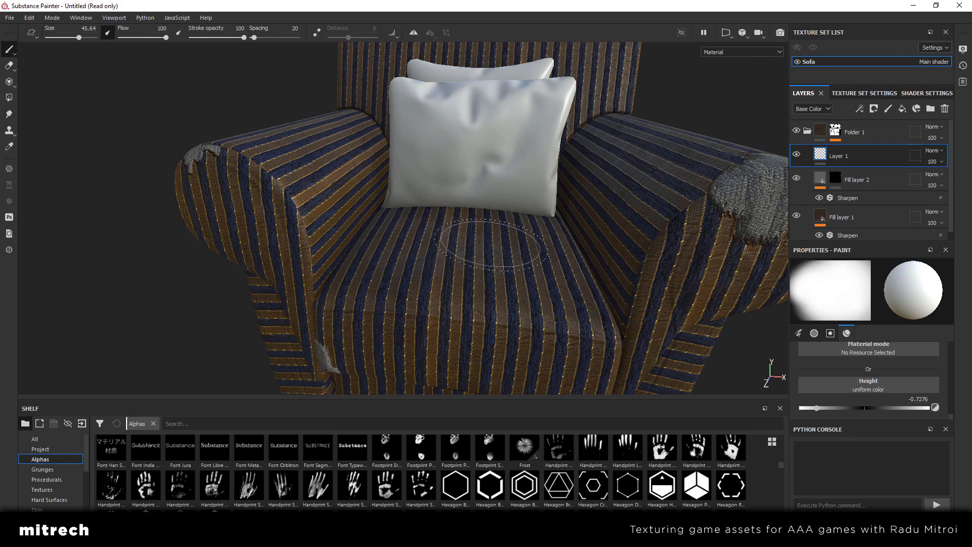
mouse_move(491, 245)
alt+mouse_down()
mouse_move(468, 223)
mouse_move(491, 240)
alt+mouse_up()
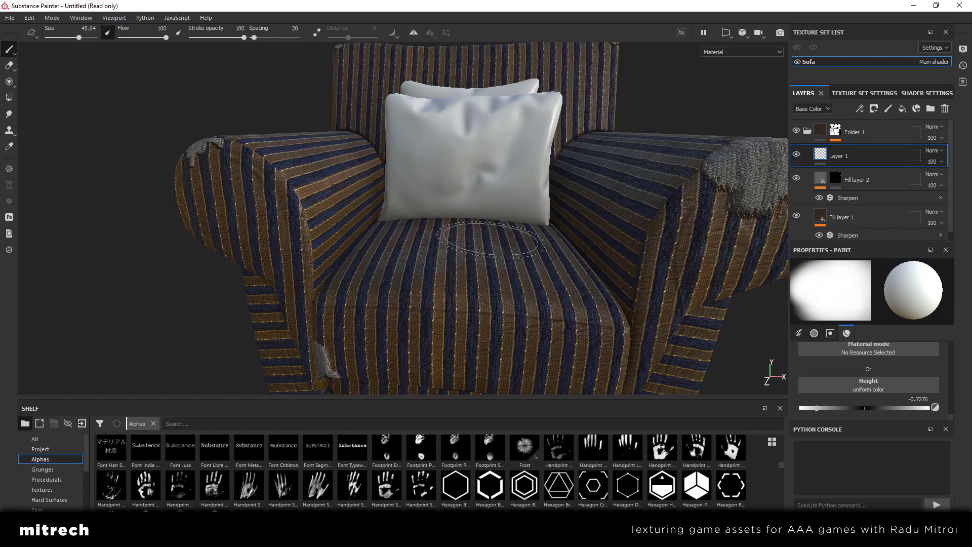
mouse_move(490, 239)
alt+mouse_down()
mouse_move(477, 255)
mouse_move(482, 285)
mouse_move(478, 261)
mouse_move(397, 230)
alt+mouse_up()
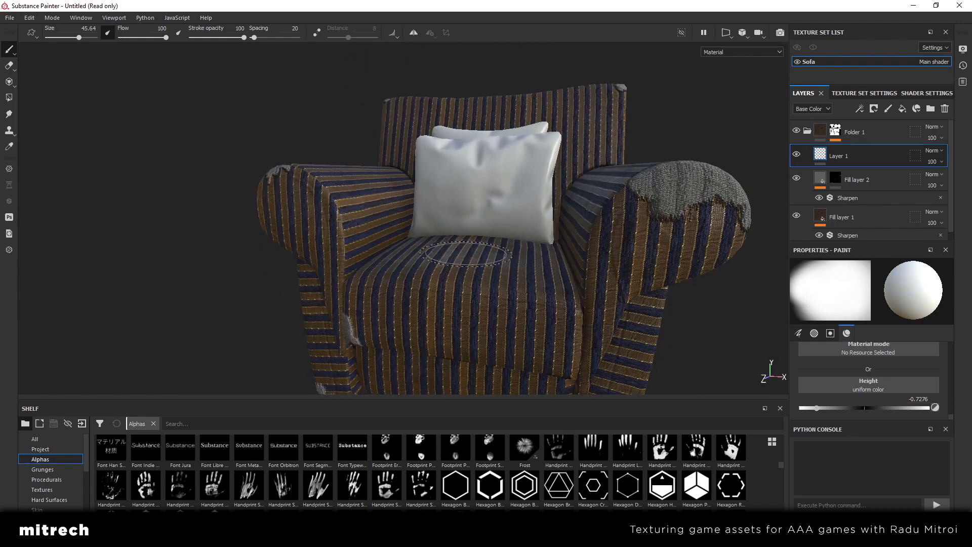
mouse_move(375, 266)
alt+mouse_down()
mouse_move(655, 357)
mouse_move(380, 257)
mouse_move(655, 298)
mouse_move(503, 279)
mouse_move(557, 260)
mouse_move(431, 272)
alt+mouse_up()
alt+middle_drag(431, 273, 463, 265)
click(795, 156)
click(795, 156)
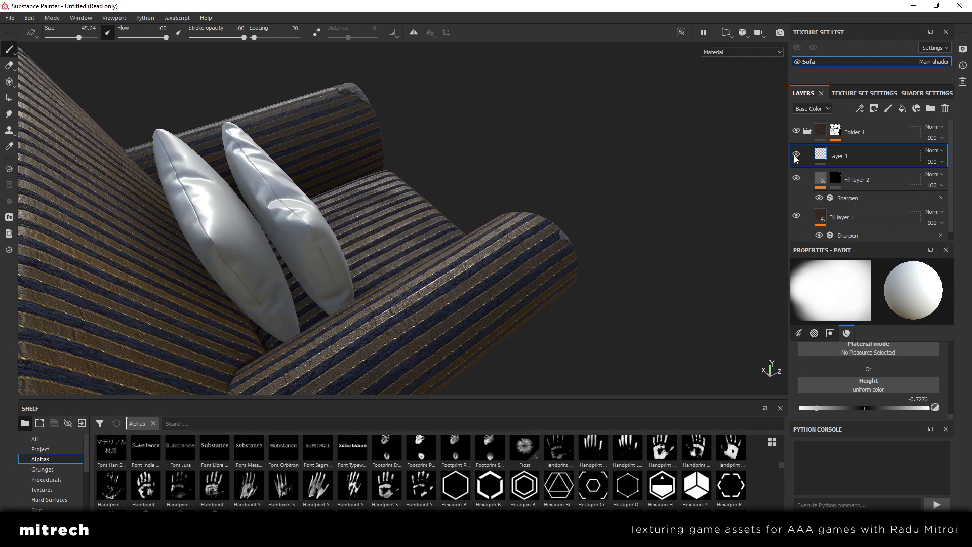
click(795, 156)
click(795, 156)
alt+drag(515, 269, 310, 248)
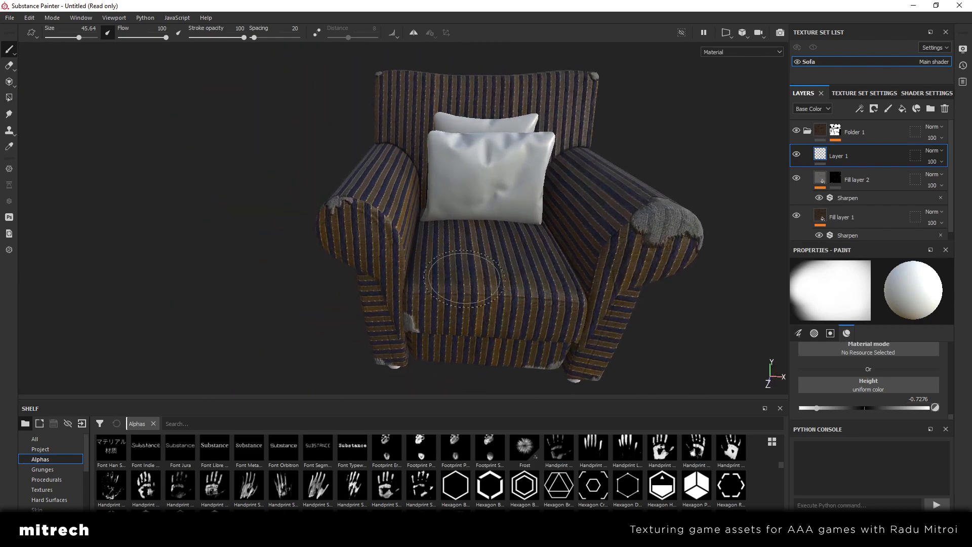
alt+drag(592, 248, 567, 276)
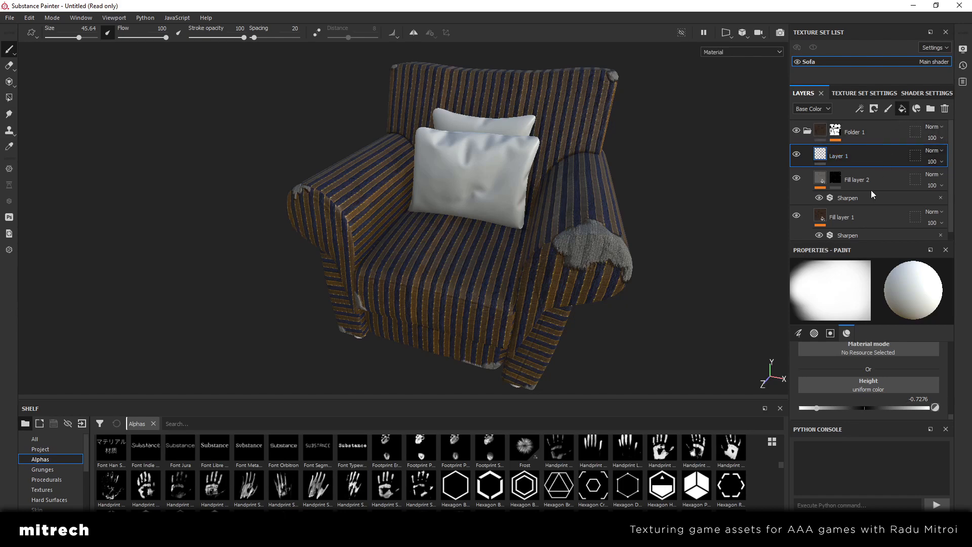
Add a fill layer above Layer 1 and assign the pcvgw1p0_4K_Albedo texture to its base color
alt+drag(521, 228, 455, 203)
click(62, 493)
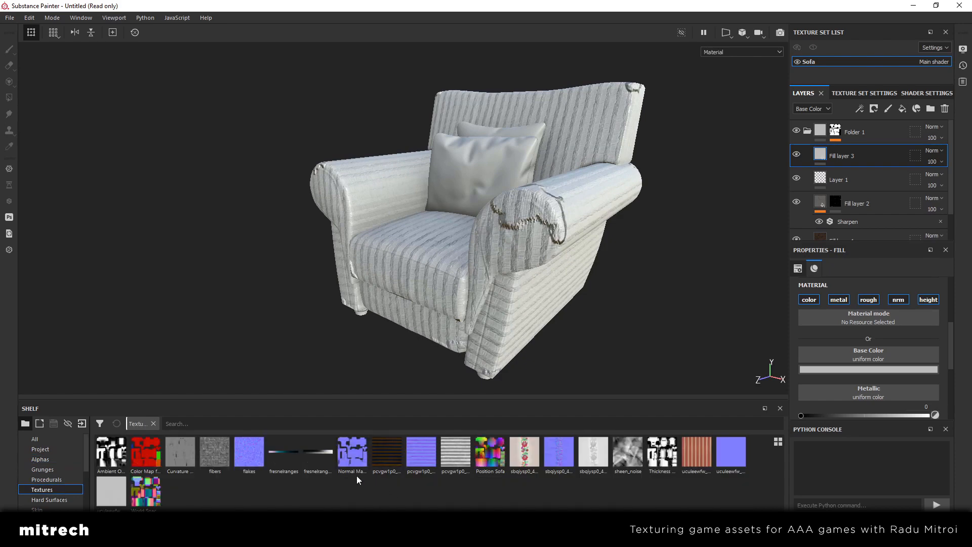
drag(390, 458, 865, 353)
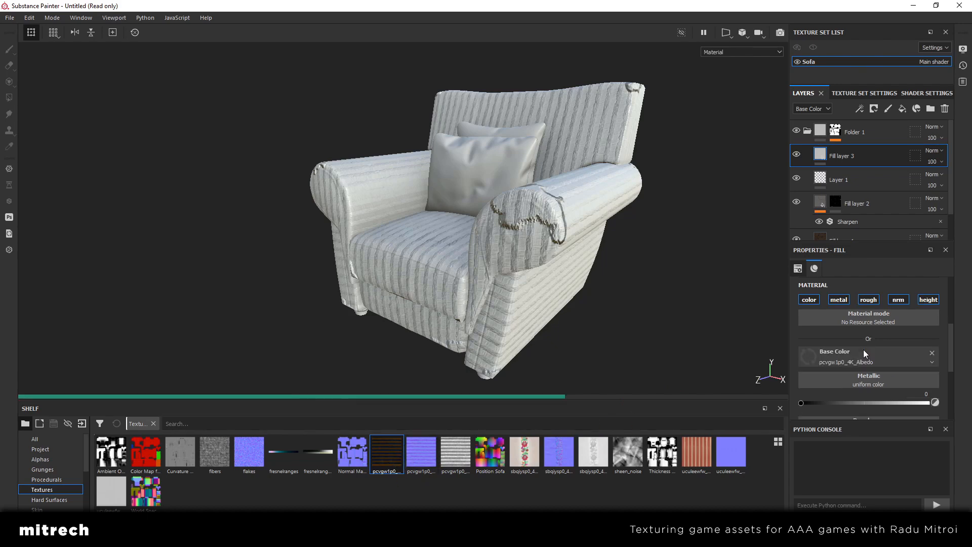
alt+drag(531, 223, 546, 273)
scroll(529, 232, up, 2)
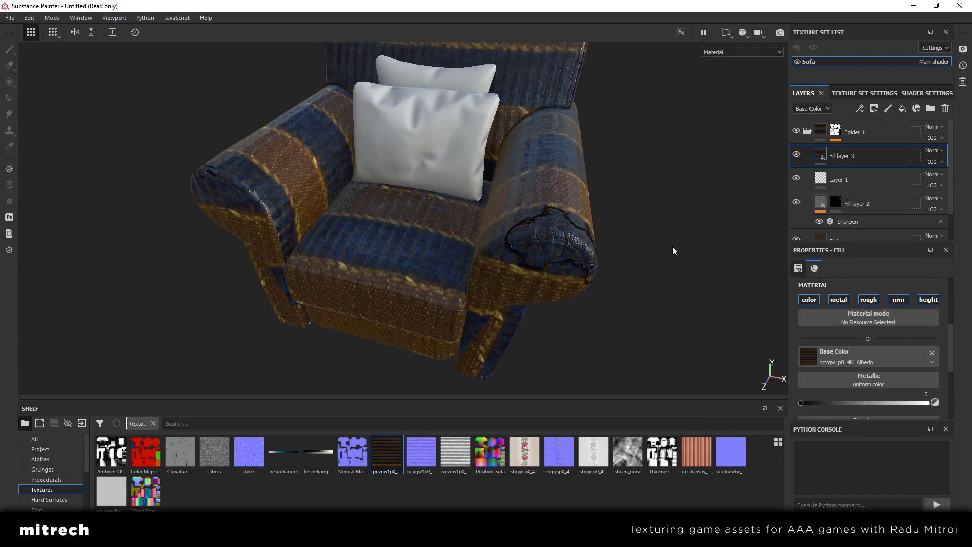
Disable the metal, rough, nrm and height channels of Fill layer 3, leaving only color
click(839, 300)
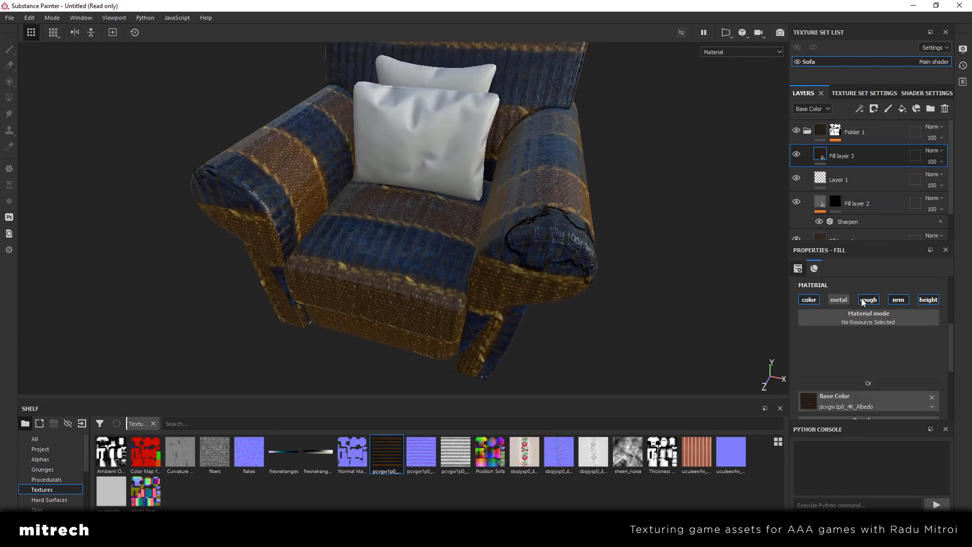
click(868, 300)
click(899, 301)
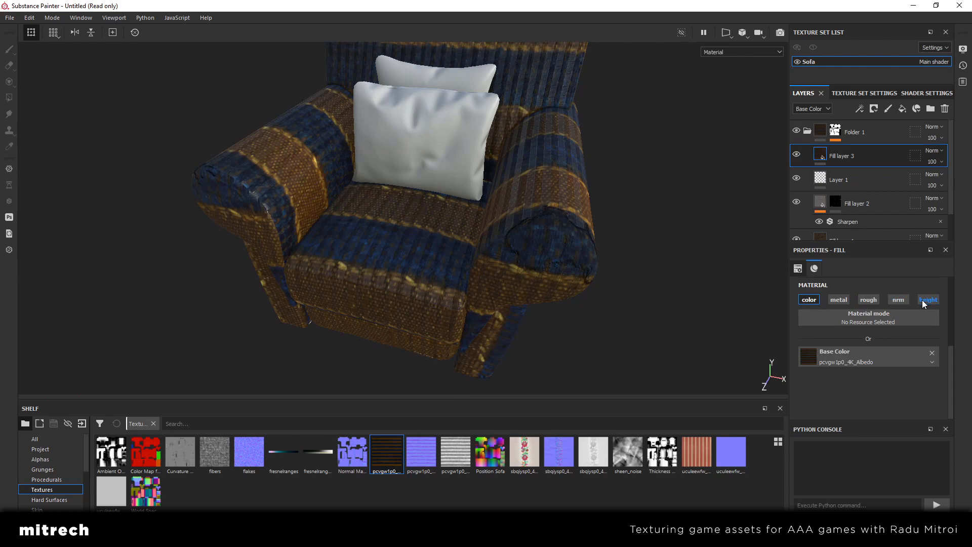
Check the UV transformations of Fill layer 1 and set the UV scale of Fill layer 3 to 10 to match
scroll(883, 365, up, 2)
scroll(881, 367, up, 2)
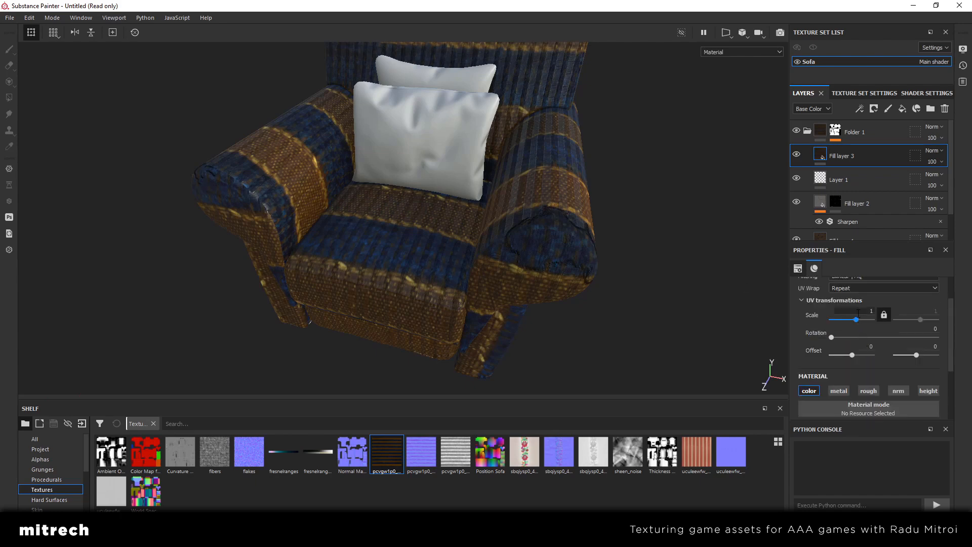
scroll(843, 175, down, 2)
click(852, 211)
scroll(849, 184, up, 2)
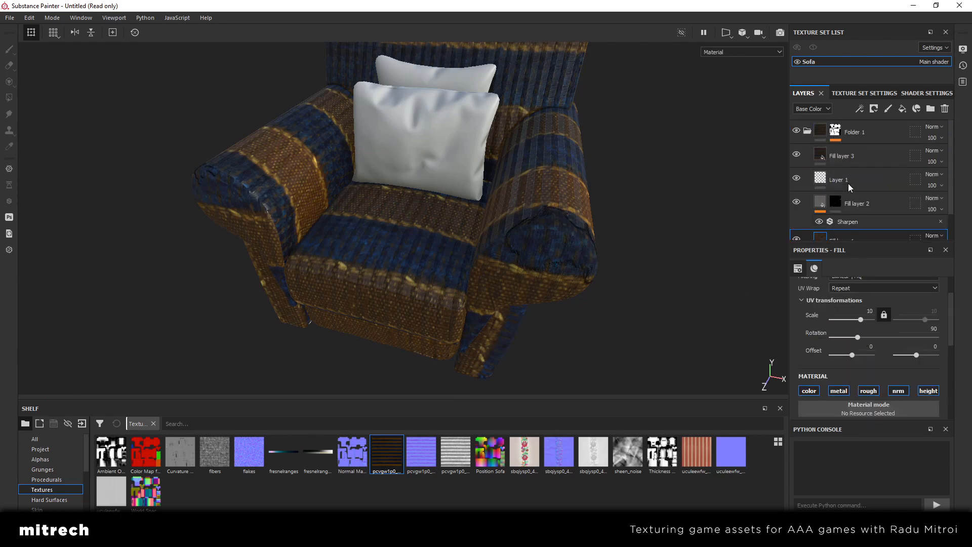
click(855, 163)
click(859, 310)
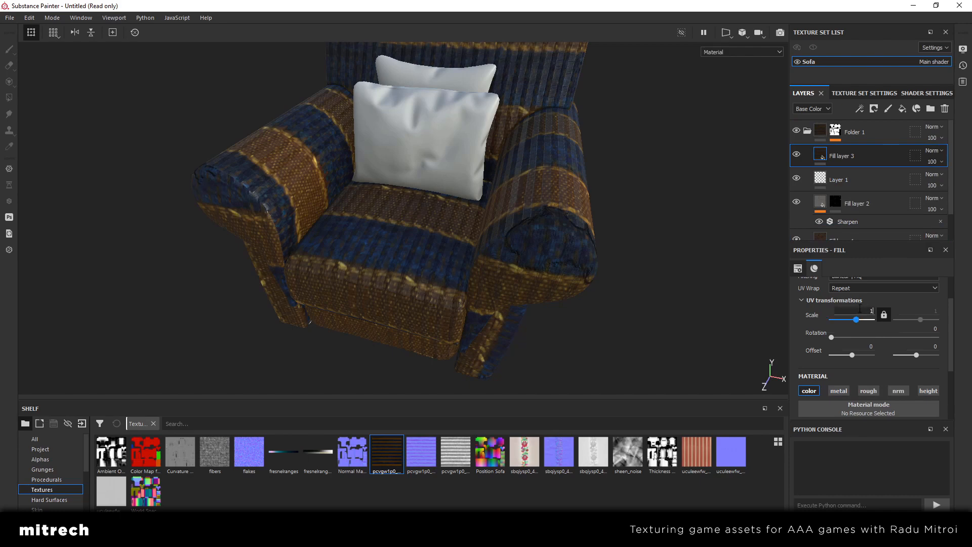
text(0)
key(Return)
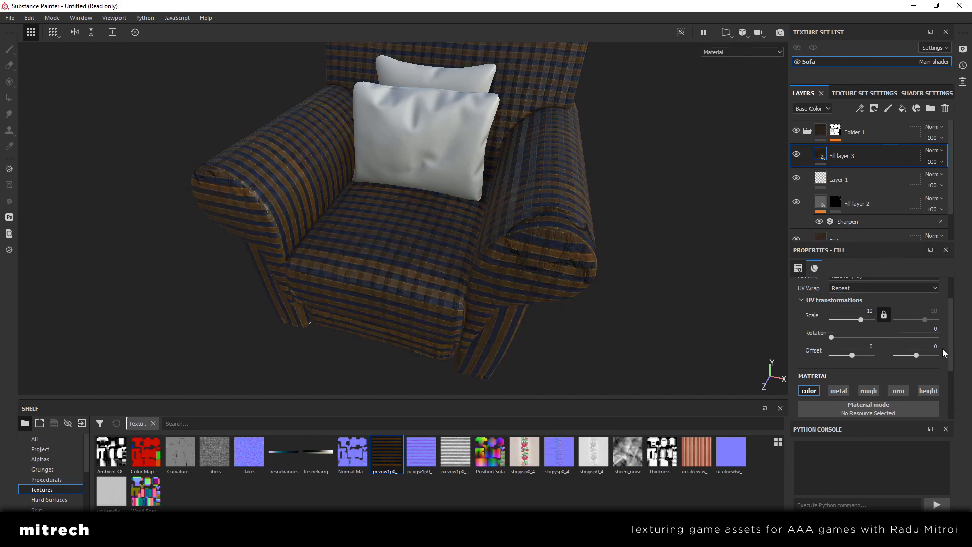
Set the UV rotation of Fill layer 3 to 90 and compare the chair with the layer hidden and shown
click(928, 329)
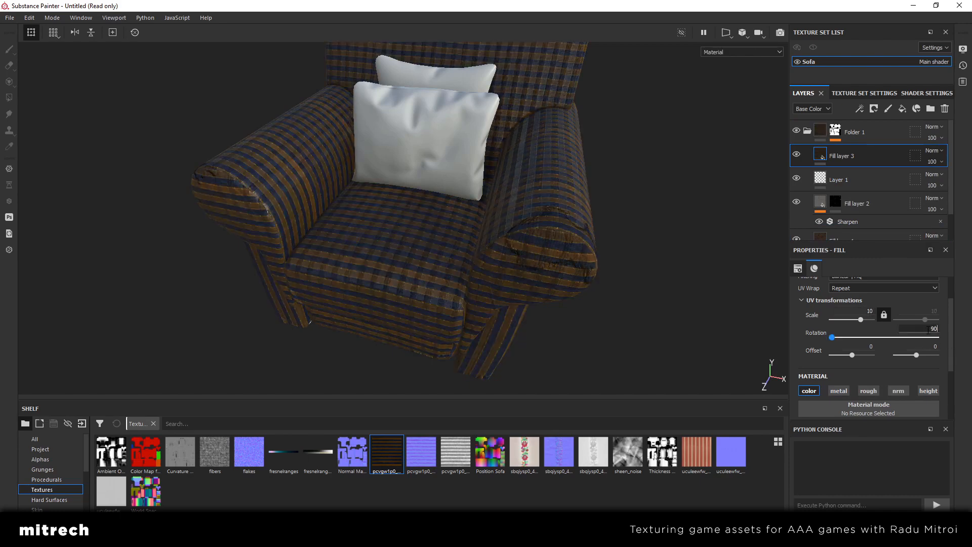
text(90)
key(Return)
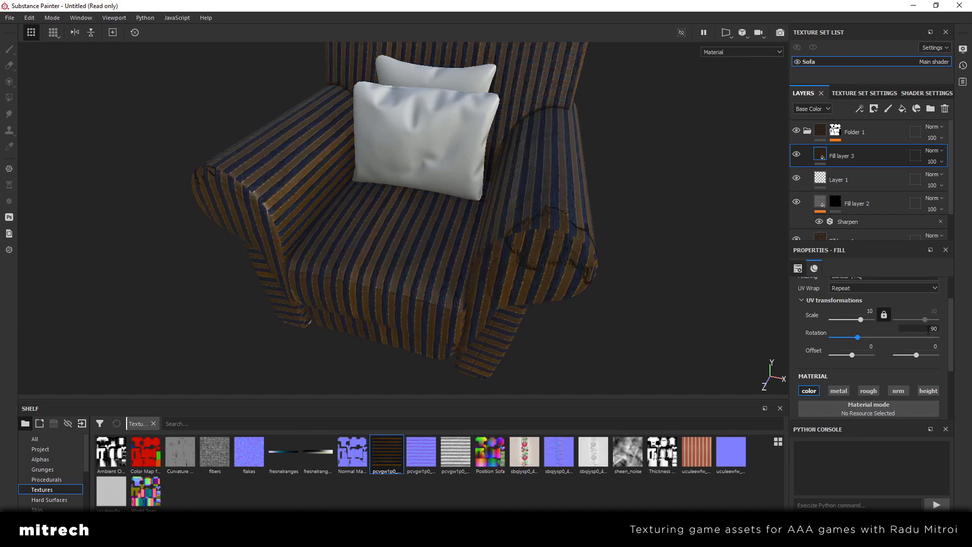
click(800, 157)
alt+drag(550, 203, 494, 208)
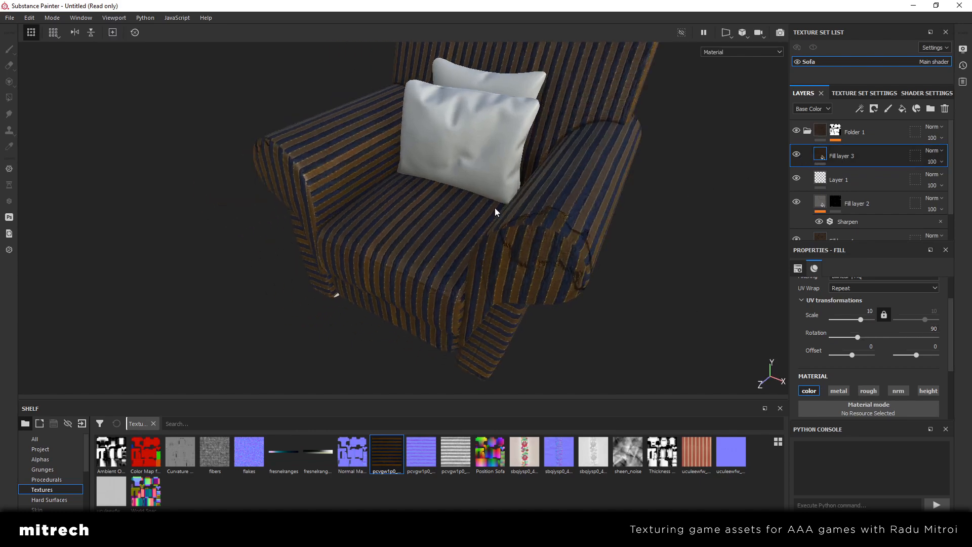
Add a Levels effect to Fill layer 3 affecting its base color
right_click(876, 160)
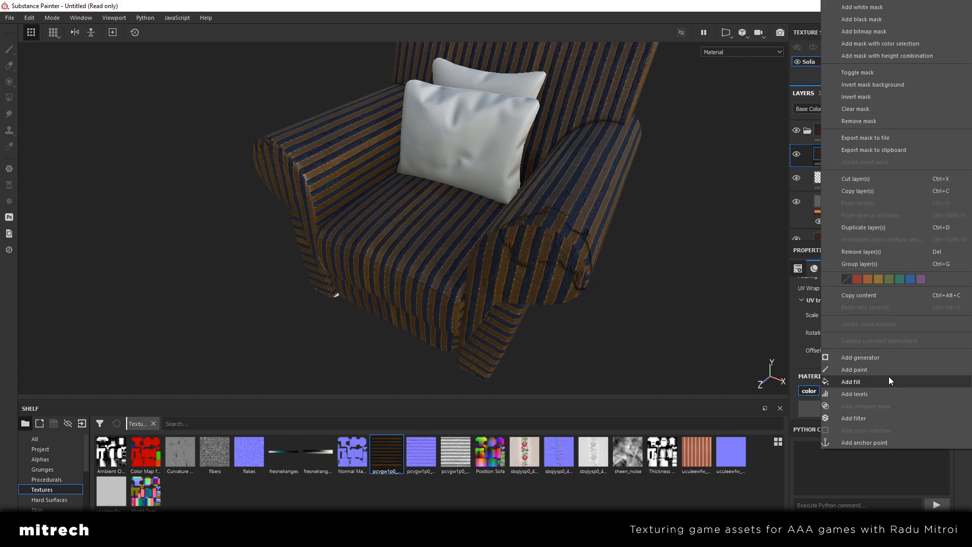
click(874, 394)
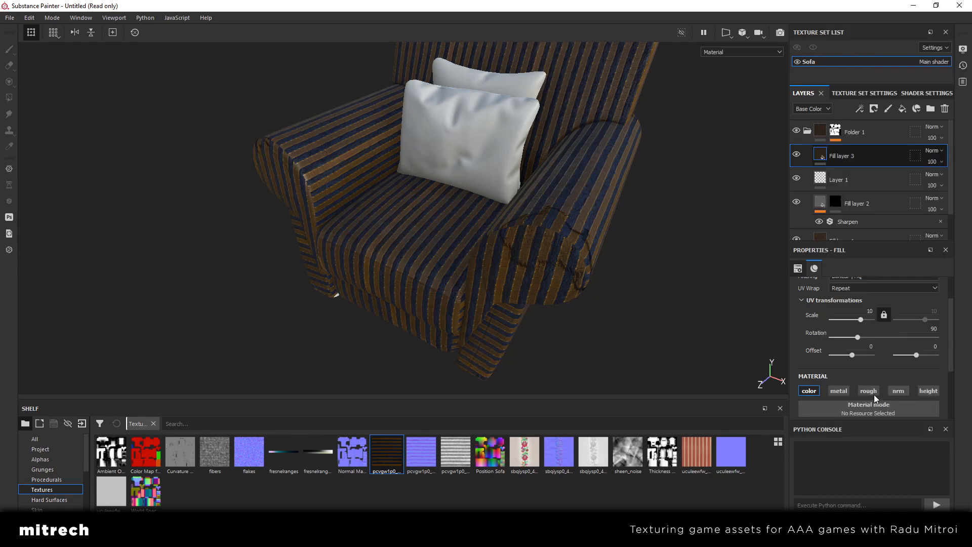
alt+drag(580, 277, 526, 286)
scroll(533, 266, up, 2)
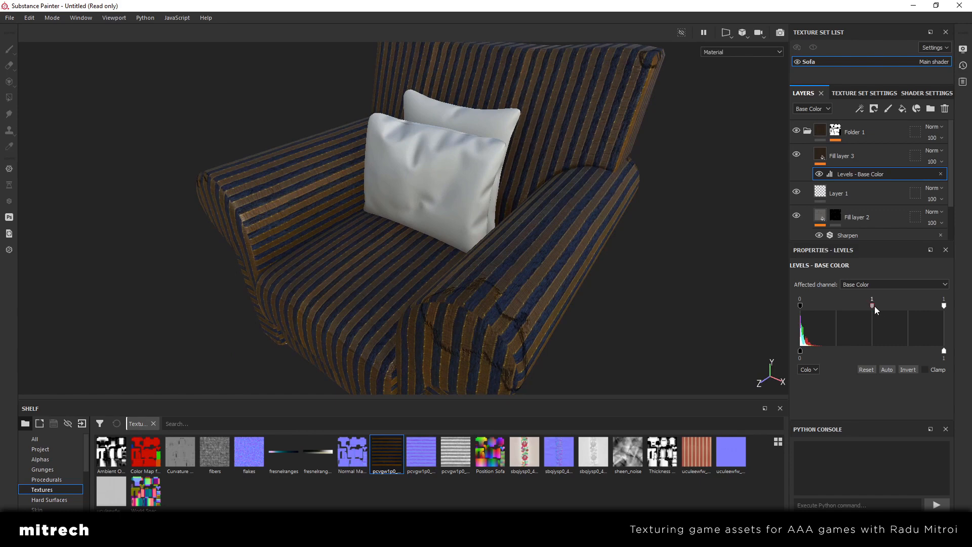
Fade the stripes in Levels with midtone 0.914, input white 0.764 and output black 0.021, and slightly lower the output white
drag(875, 307, 871, 307)
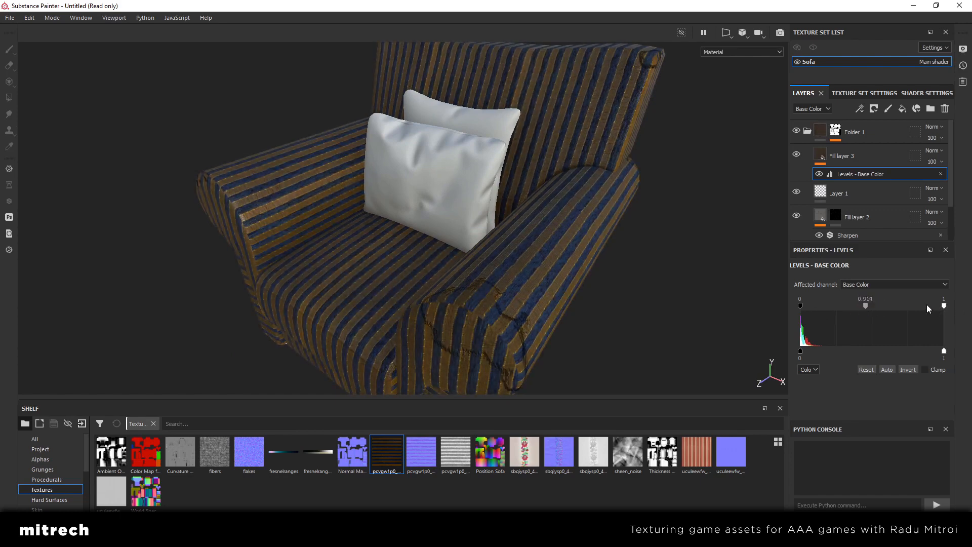
drag(944, 307, 910, 307)
drag(801, 305, 784, 305)
drag(801, 351, 483, 265)
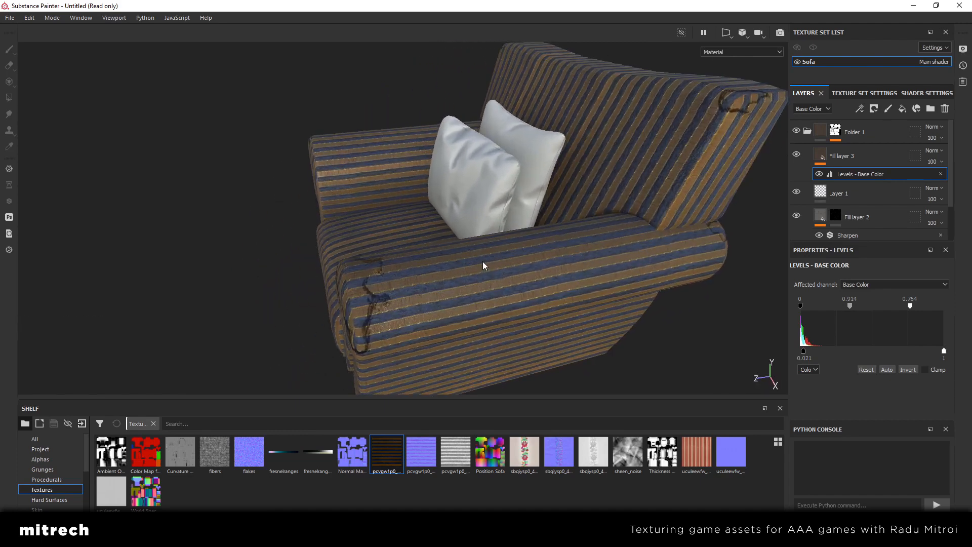
alt+drag(470, 263, 534, 255)
click(796, 155)
click(796, 155)
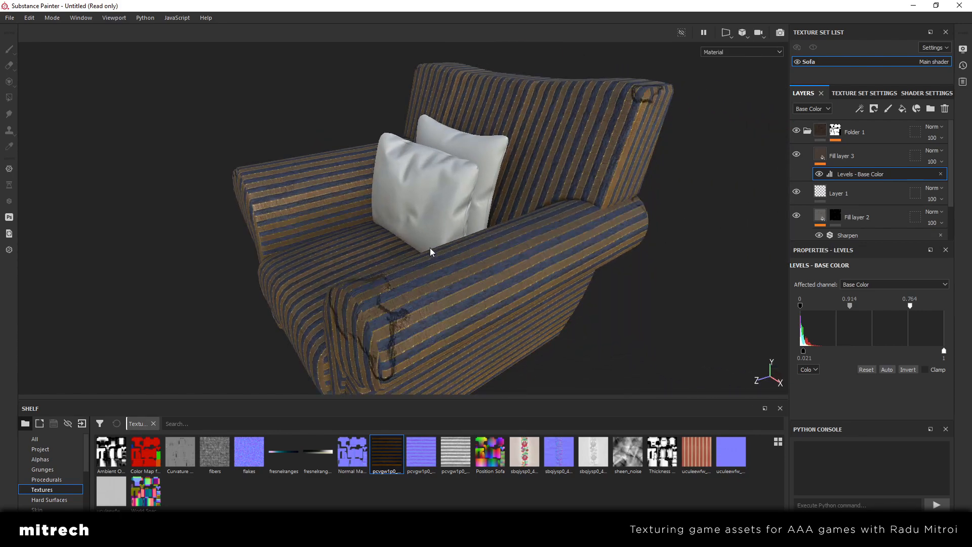
mouse_move(943, 350)
mouse_down()
mouse_move(926, 351)
mouse_move(936, 349)
mouse_up()
alt+drag(547, 303, 566, 247)
Add a black mask to Fill layer 3 to hide the faded fabric
click(870, 155)
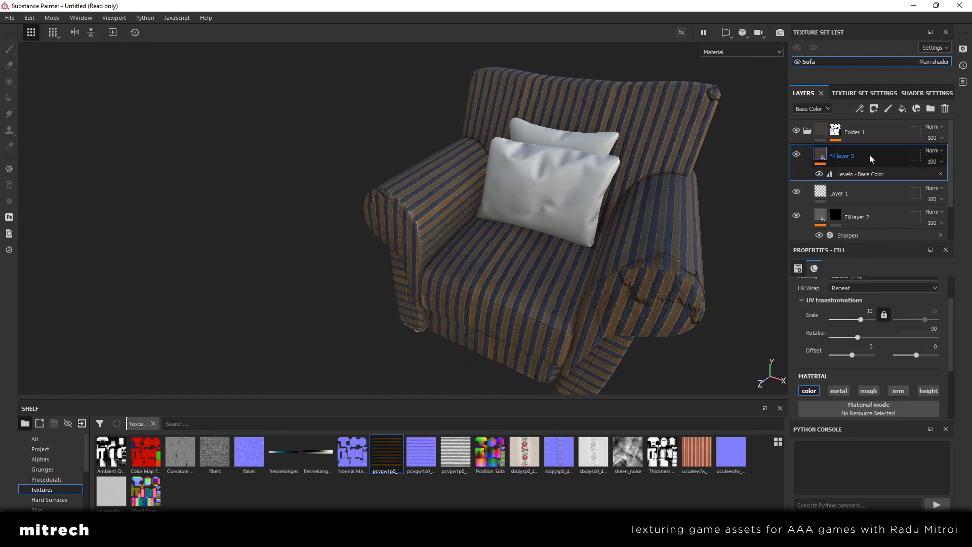
alt+middle_drag(546, 212, 404, 239)
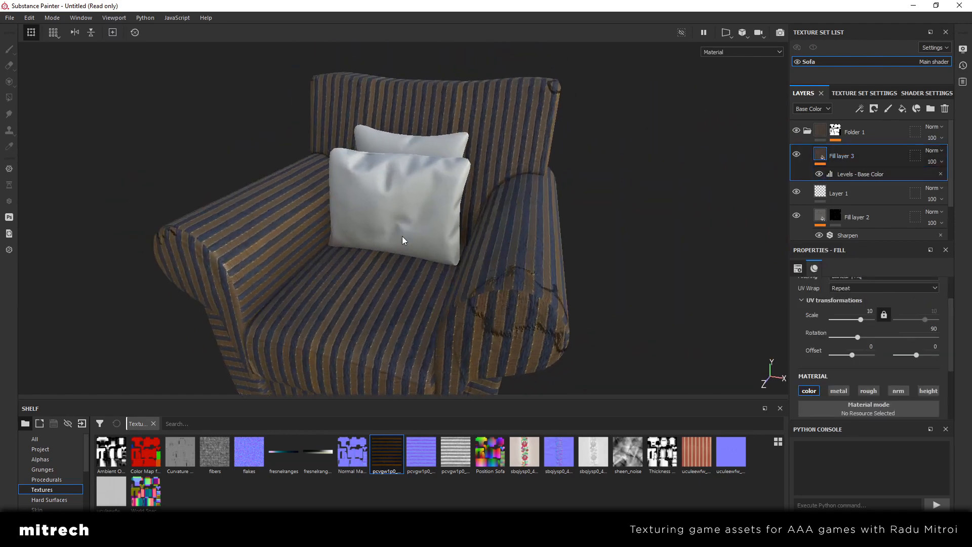
right_click(874, 157)
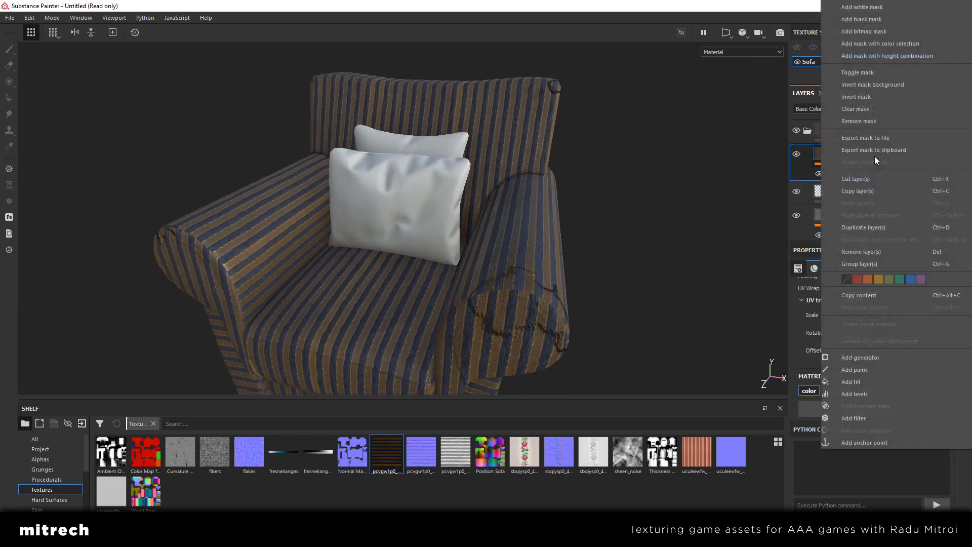
click(860, 21)
alt+drag(473, 255, 716, 210)
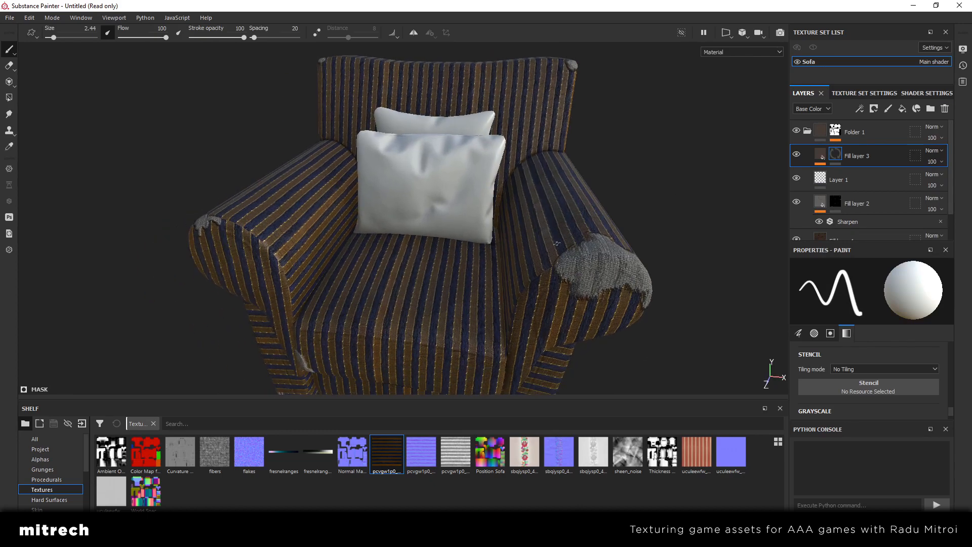
Browse the smart masks and apply a patchy black-and-white one from the end of the list to Fill layer 3
scroll(40, 467, down, 3)
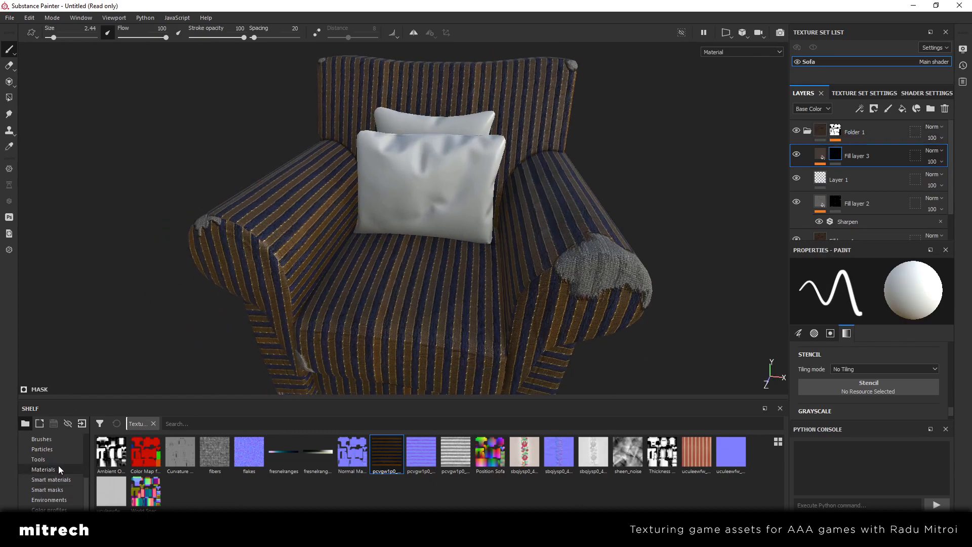
click(48, 493)
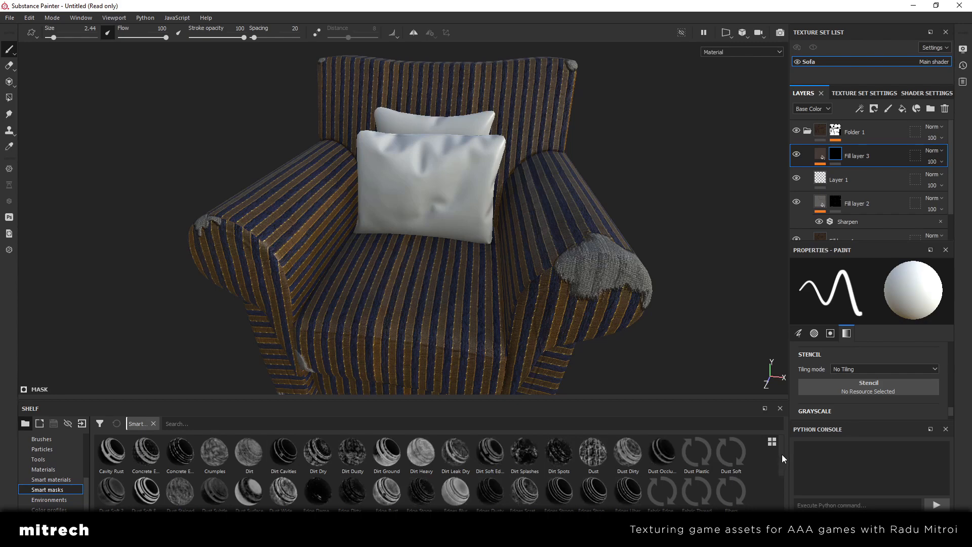
alt+drag(528, 292, 506, 285)
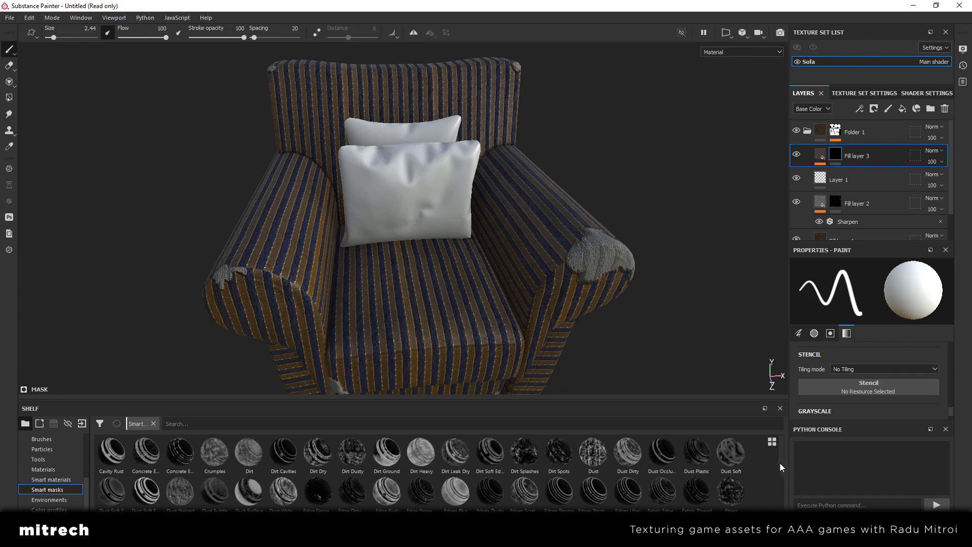
scroll(779, 464, down, 2)
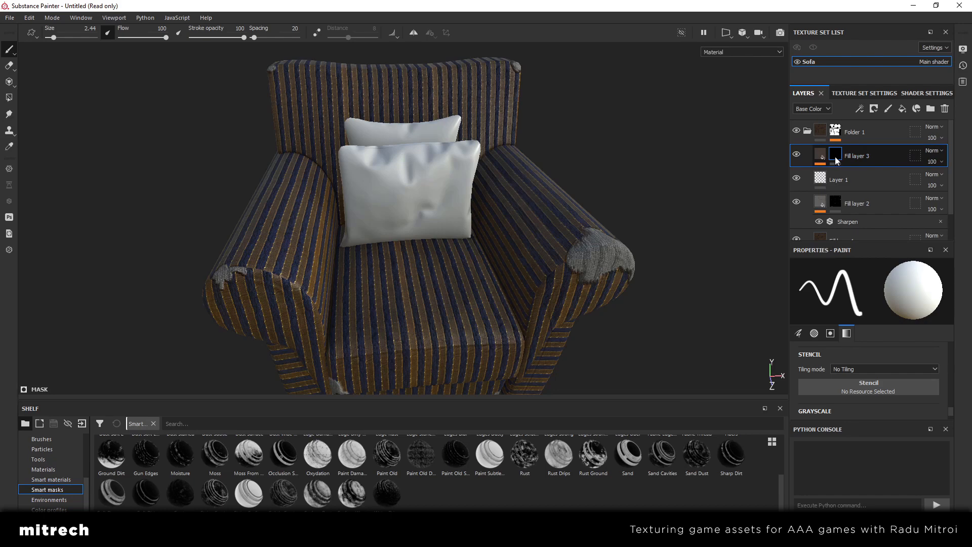
click(351, 501)
mouse_move(352, 501)
mouse_down()
mouse_move(781, 290)
mouse_move(877, 153)
mouse_up()
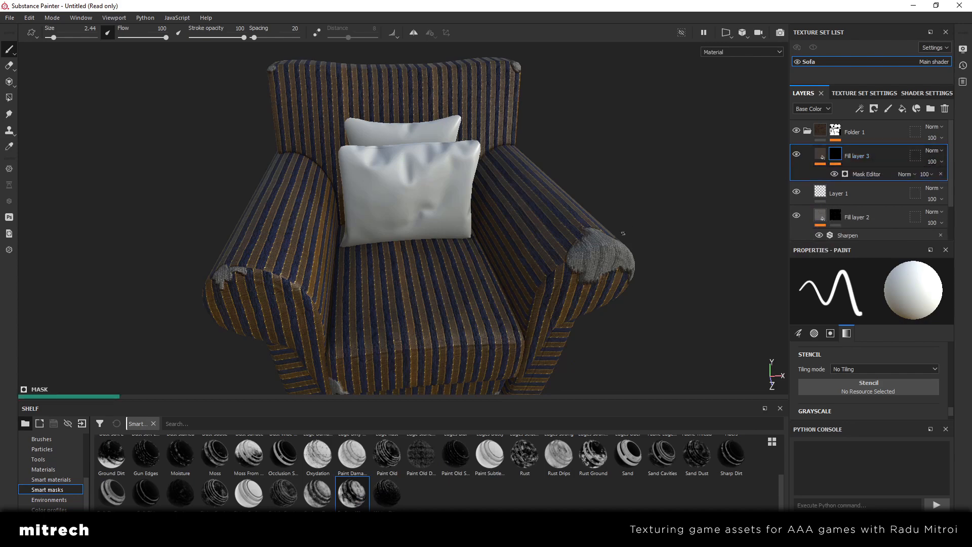
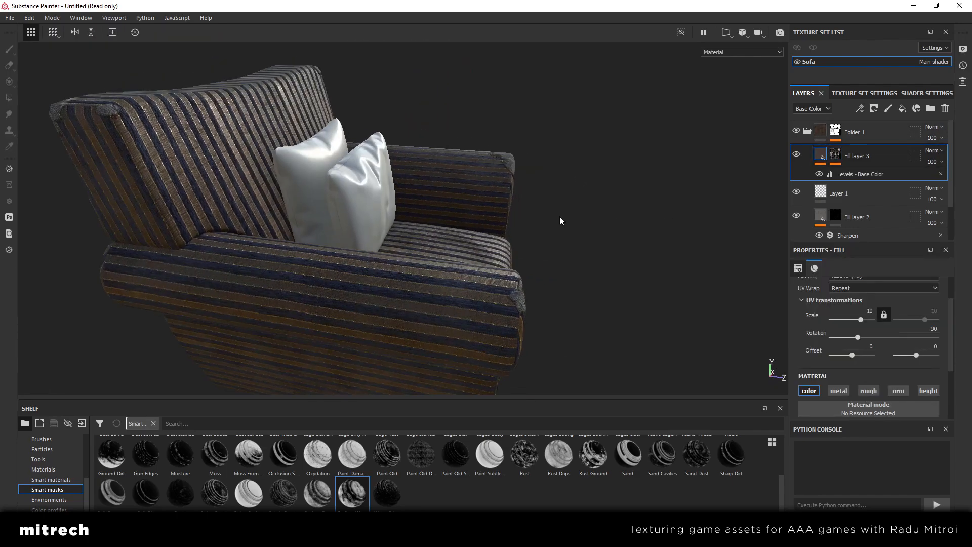
Open the Mask Editor generator on Fill layer 3's mask and set its global contrast to 0.66
alt+drag(560, 220, 302, 214)
click(796, 155)
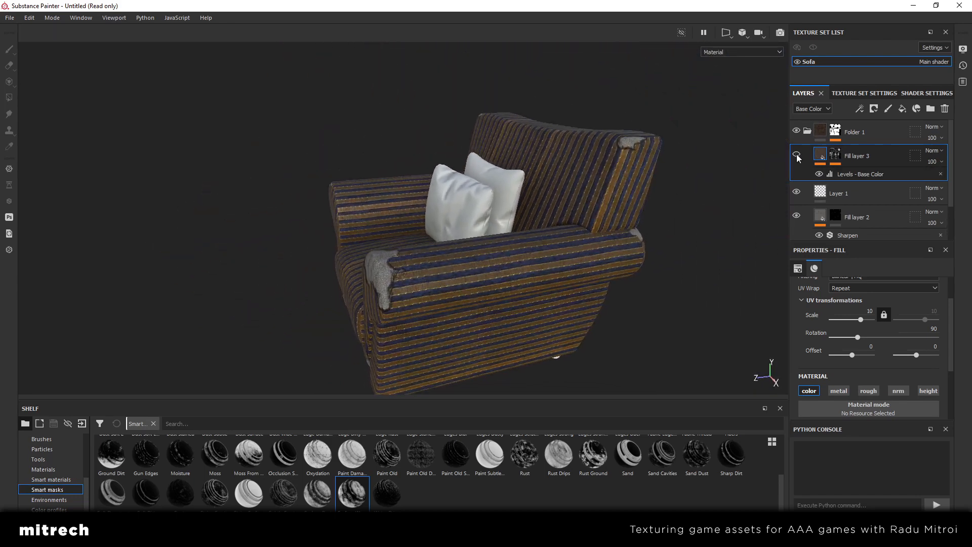
click(796, 155)
click(837, 154)
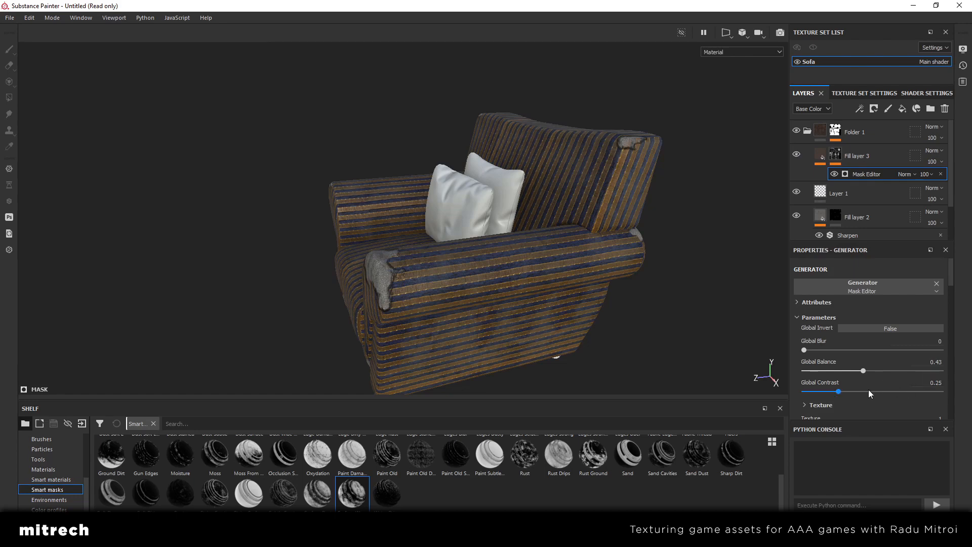
click(894, 391)
alt+drag(585, 337, 358, 265)
scroll(357, 265, up, 3)
alt+drag(485, 293, 356, 148)
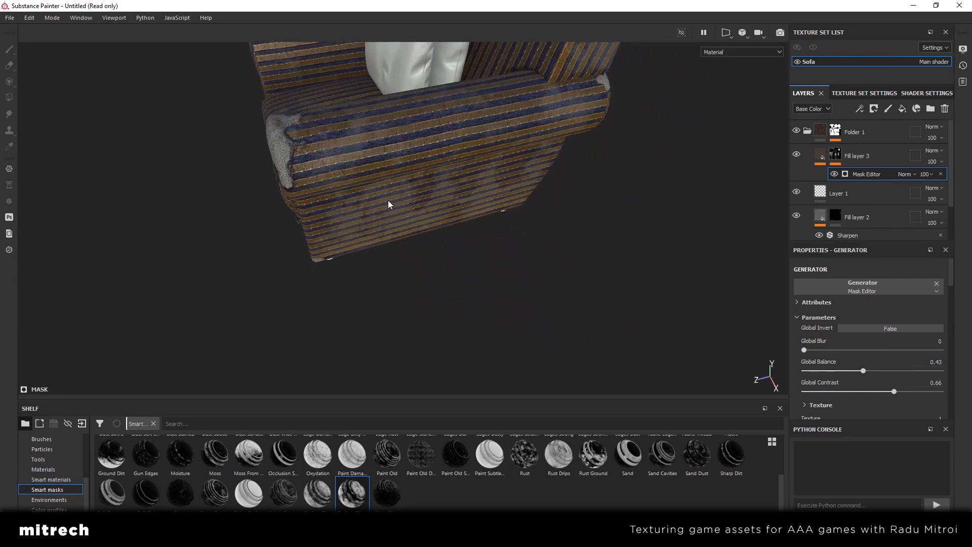
Set the Mask Editor's global balance to 0.61 while viewing base color only, and return to the material view
alt+drag(388, 205, 523, 269)
key(c)
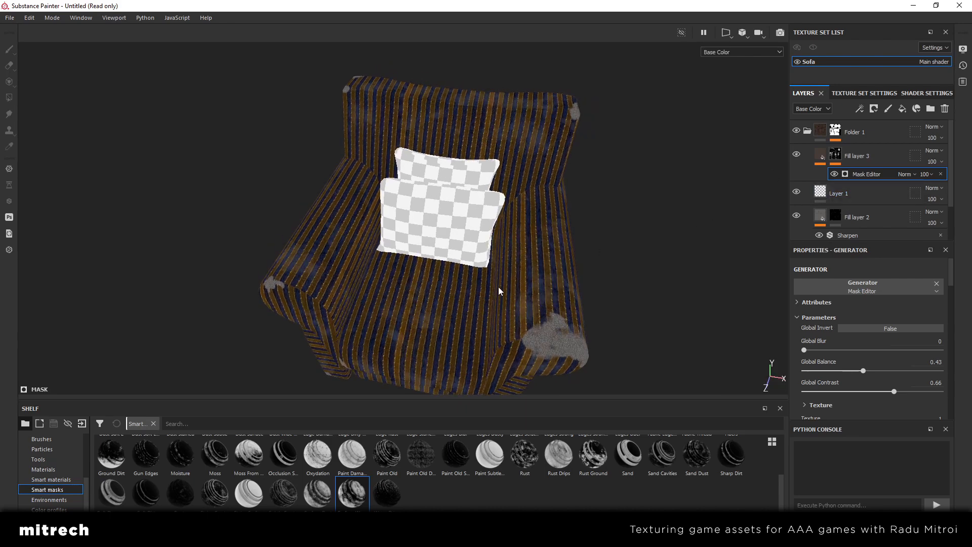
click(856, 156)
click(866, 174)
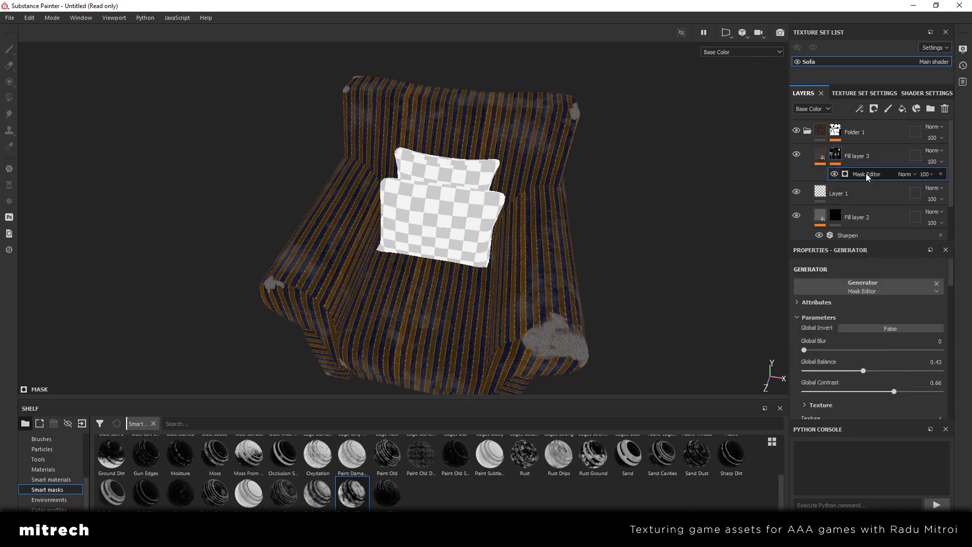
alt+drag(572, 296, 502, 293)
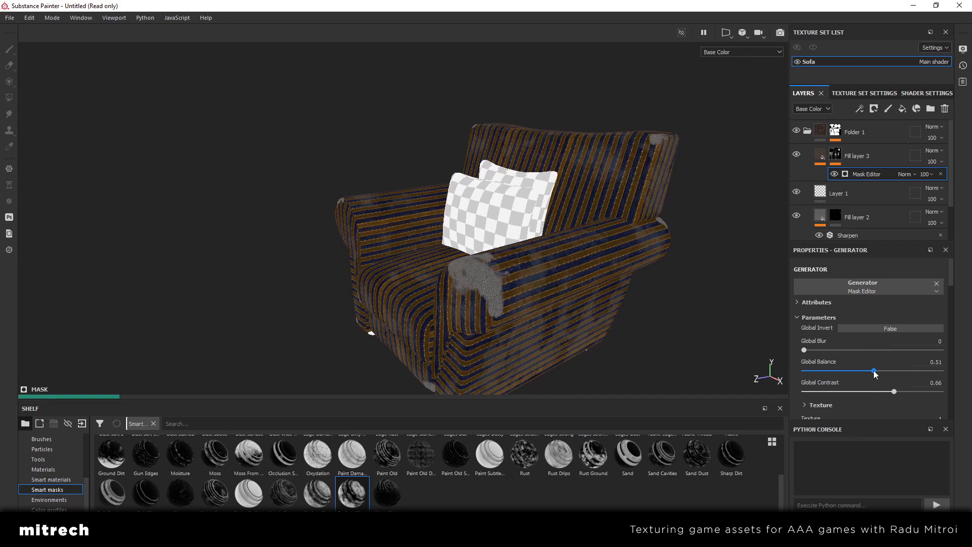
click(887, 371)
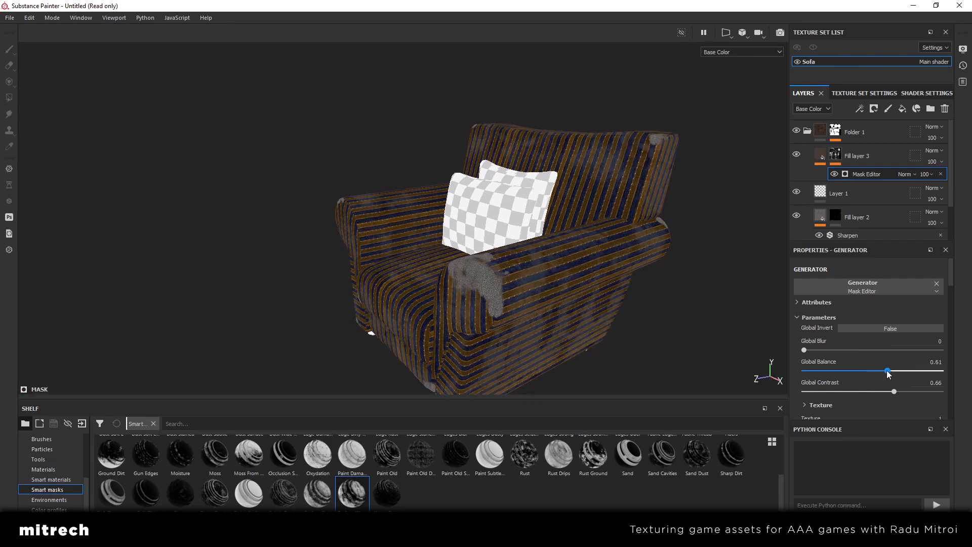
alt+drag(636, 291, 800, 178)
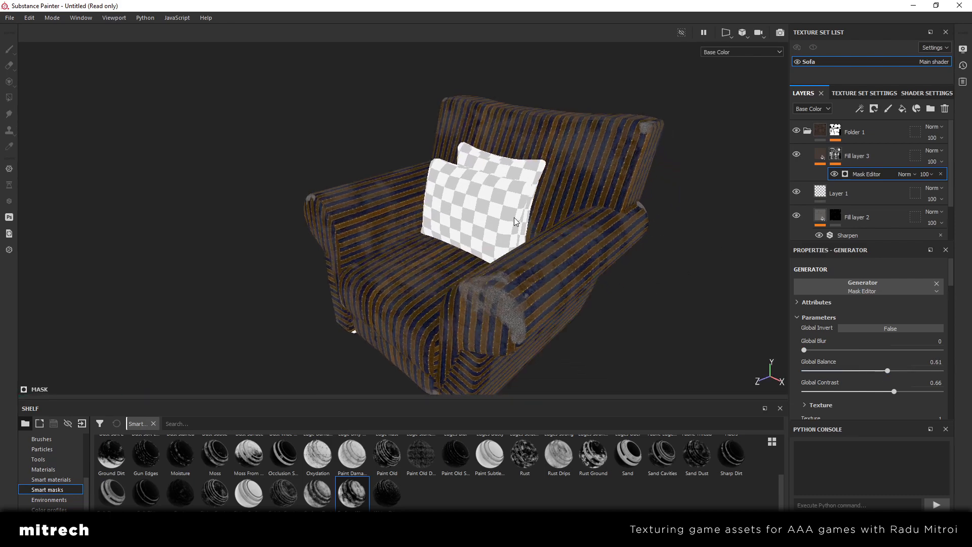
key(m)
alt+drag(467, 212, 540, 215)
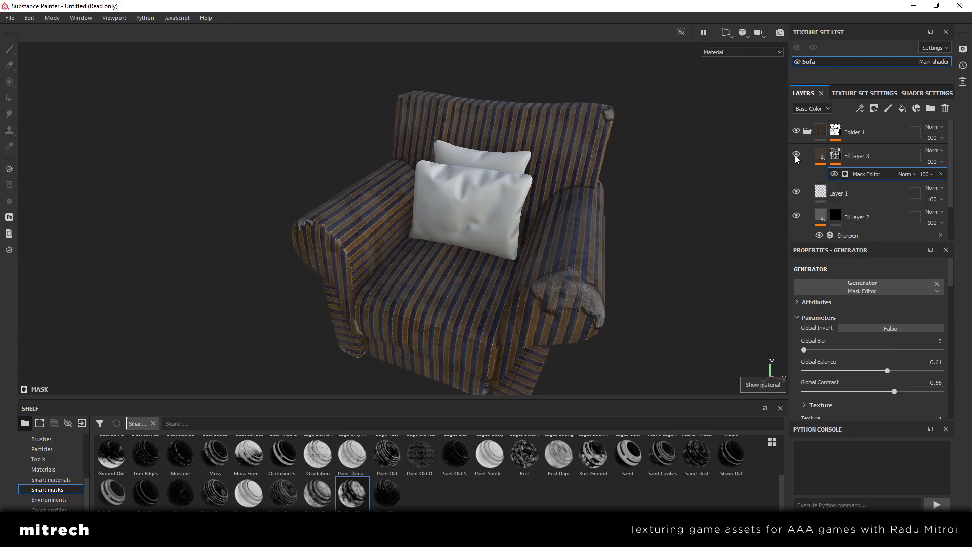
Lower Fill layer 3's opacity to 41 and compare the armchair with and without the layer
click(817, 158)
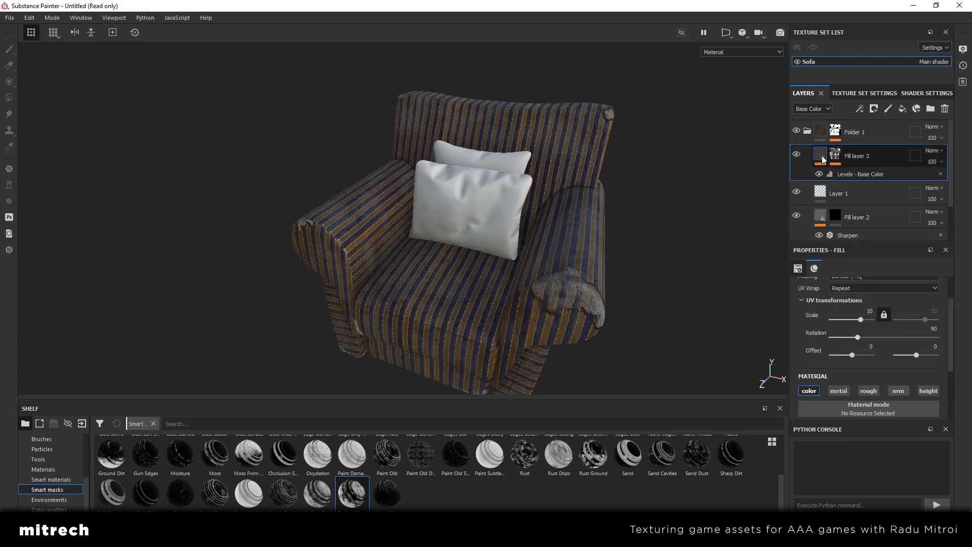
alt+drag(626, 217, 521, 256)
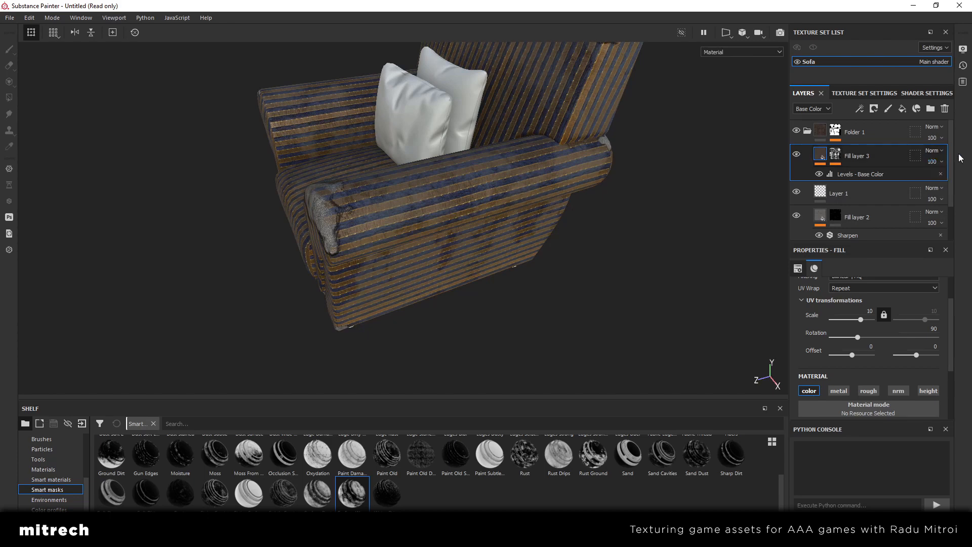
alt+drag(445, 216, 471, 262)
click(941, 162)
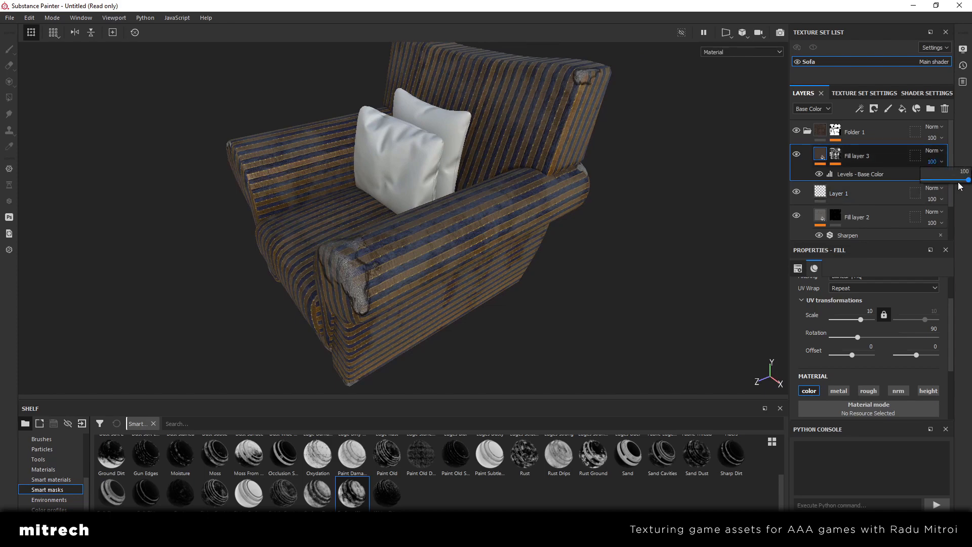
drag(959, 181, 936, 182)
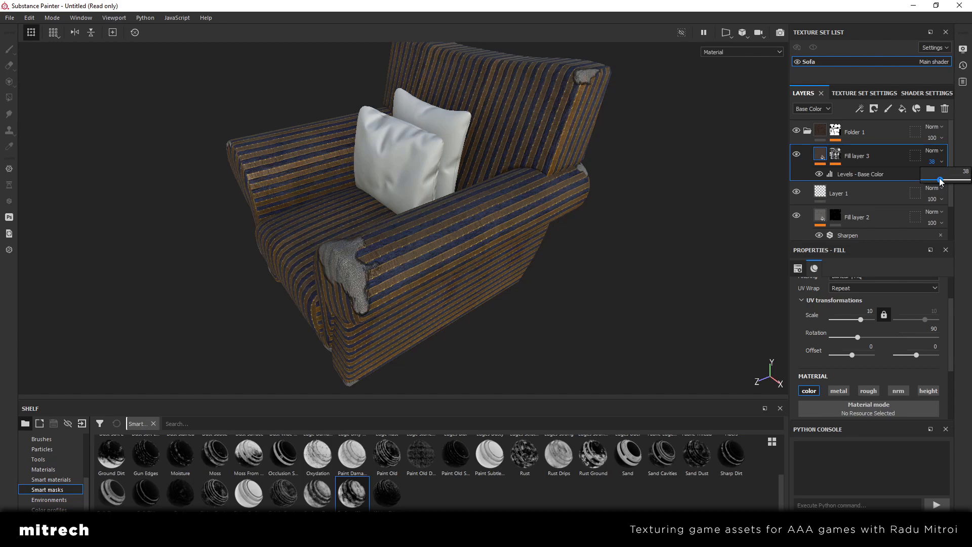
drag(944, 179, 945, 181)
alt+drag(594, 244, 577, 225)
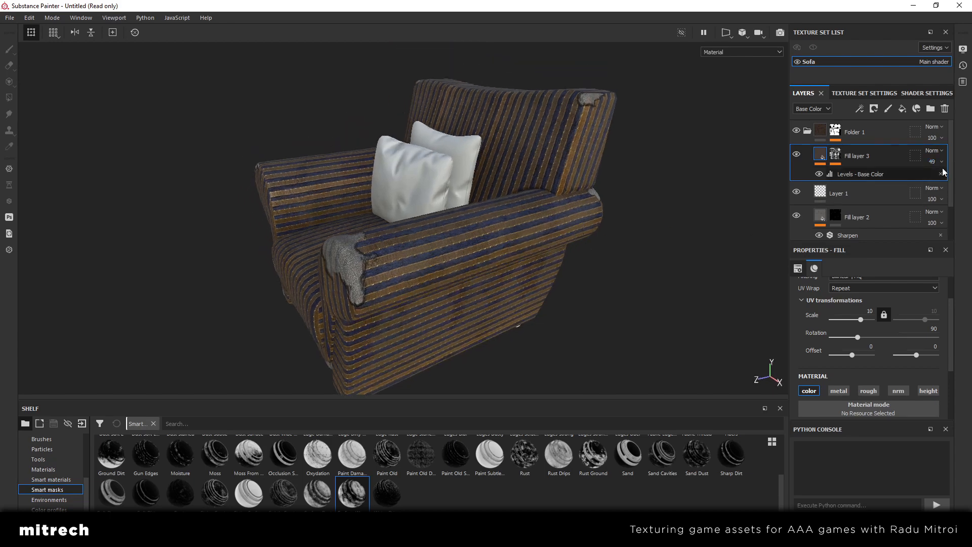
click(942, 162)
drag(949, 184, 944, 185)
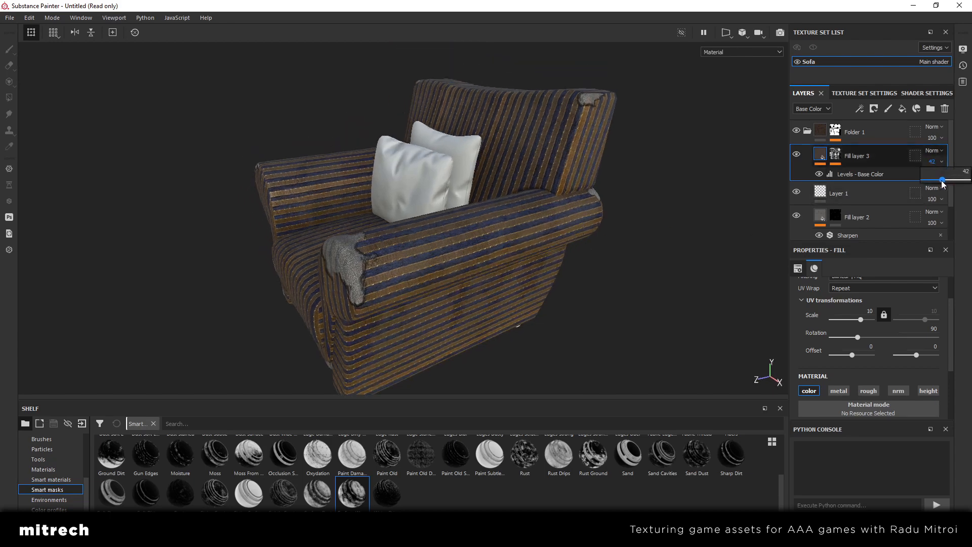
alt+drag(521, 239, 506, 227)
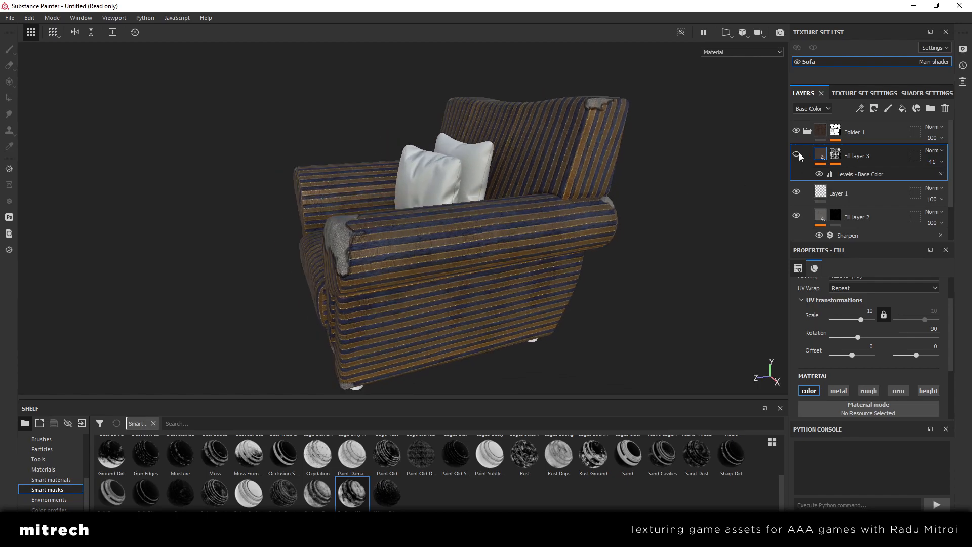
click(799, 154)
Check the fabric up close around the armchair and raise Fill layer 3's opacity to 100
alt+drag(340, 208, 638, 247)
scroll(460, 233, up, 5)
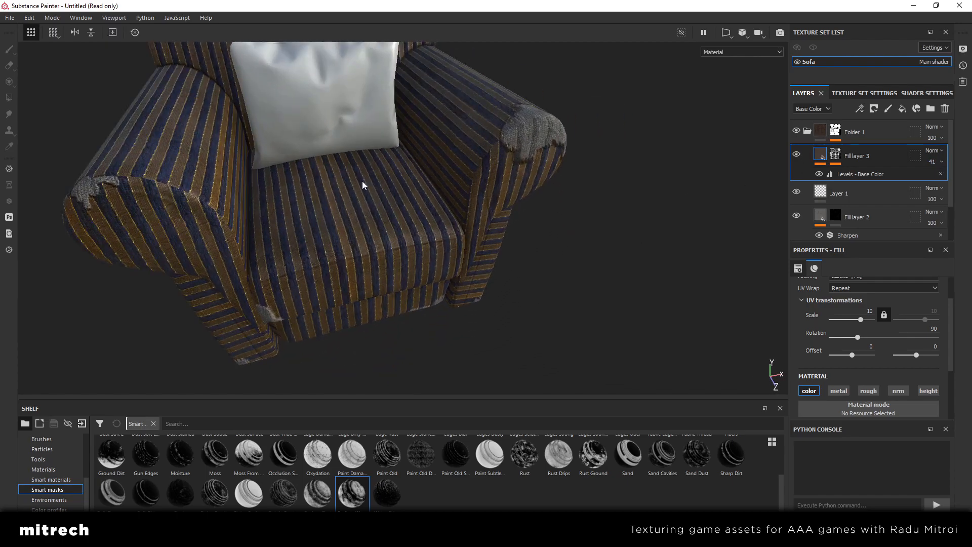
alt+drag(363, 185, 354, 241)
scroll(375, 236, up, 2)
scroll(403, 208, up, 2)
scroll(464, 214, up, 3)
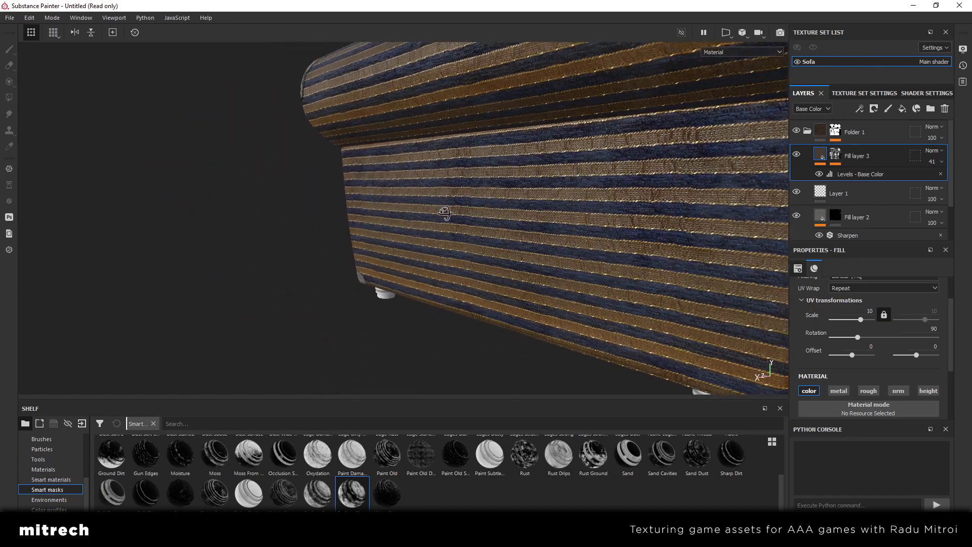
alt+drag(445, 213, 659, 222)
click(931, 165)
drag(931, 182, 965, 182)
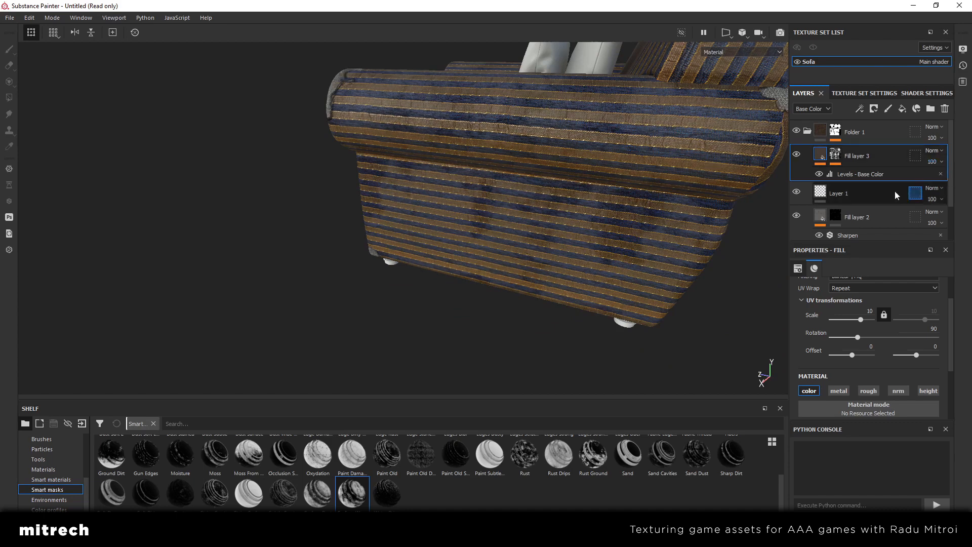
Enable the roughness channel on Fill layer 3 and set its uniform roughness to 0.8132
alt+drag(603, 195, 620, 222)
alt+middle_drag(619, 222, 509, 229)
scroll(902, 384, down, 2)
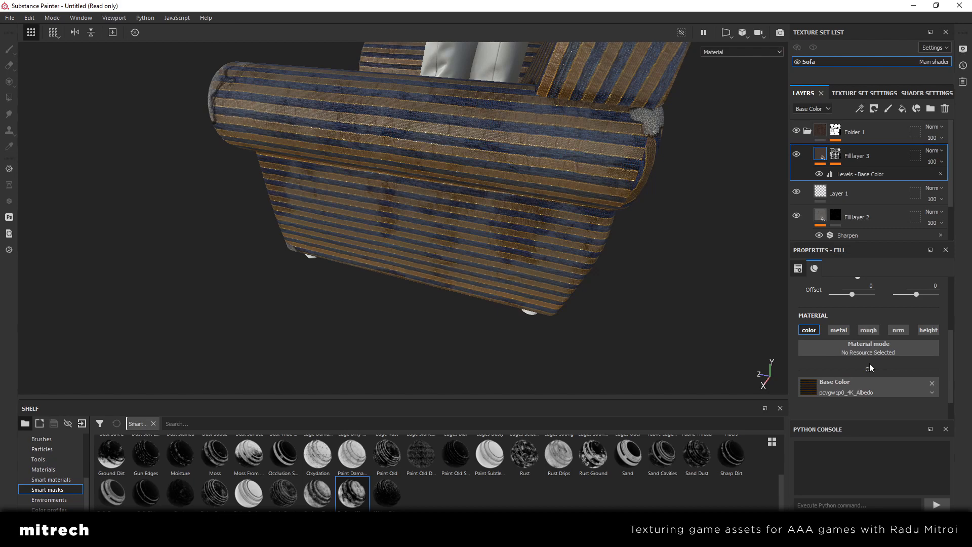
click(868, 330)
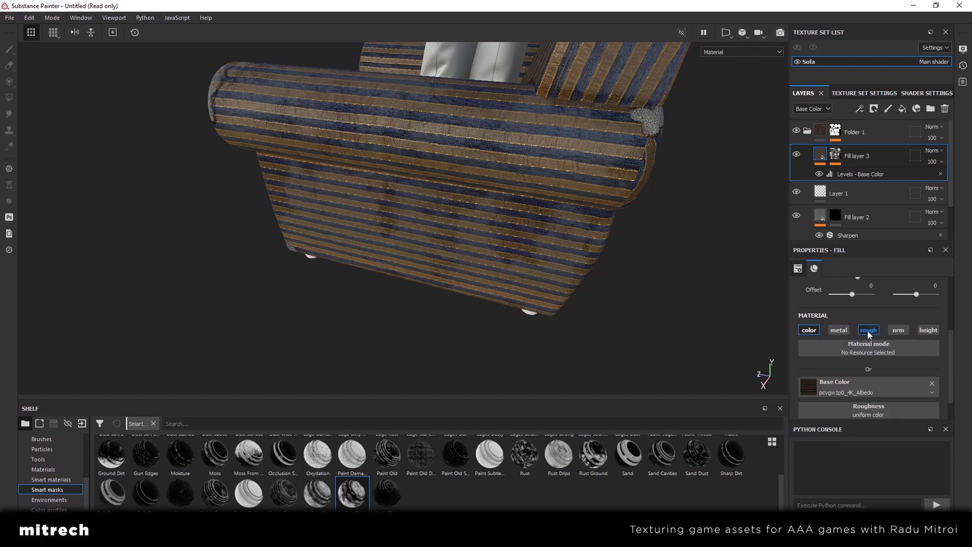
alt+drag(575, 215, 446, 188)
scroll(923, 376, down, 1)
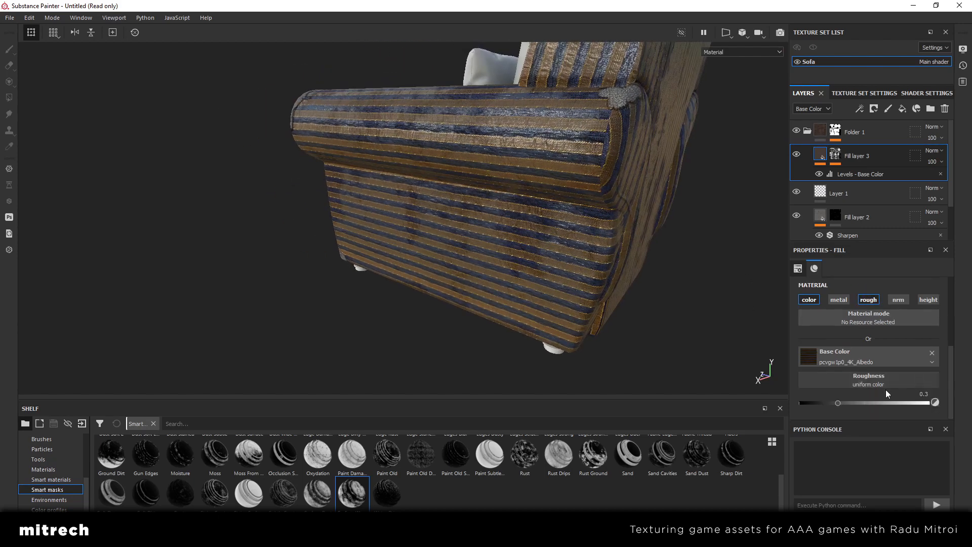
drag(862, 402, 898, 402)
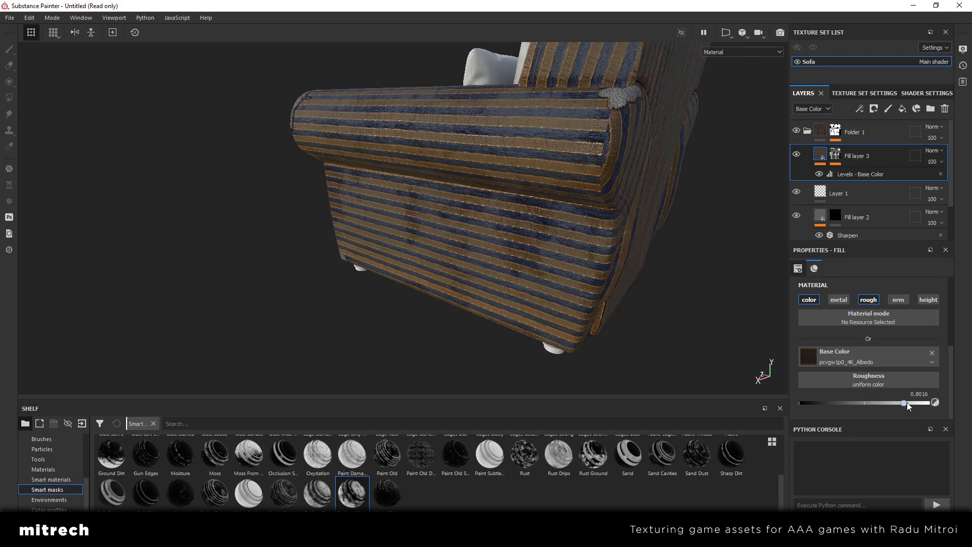
alt+drag(690, 292, 549, 247)
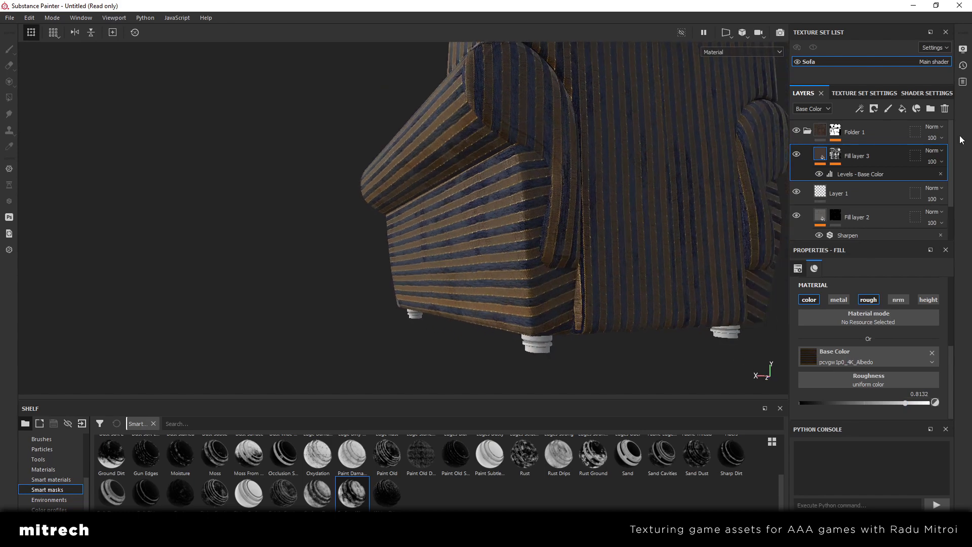
Reduce Fill layer 3's opacity to 0 and toggle its visibility to compare the fabric's shine
click(934, 163)
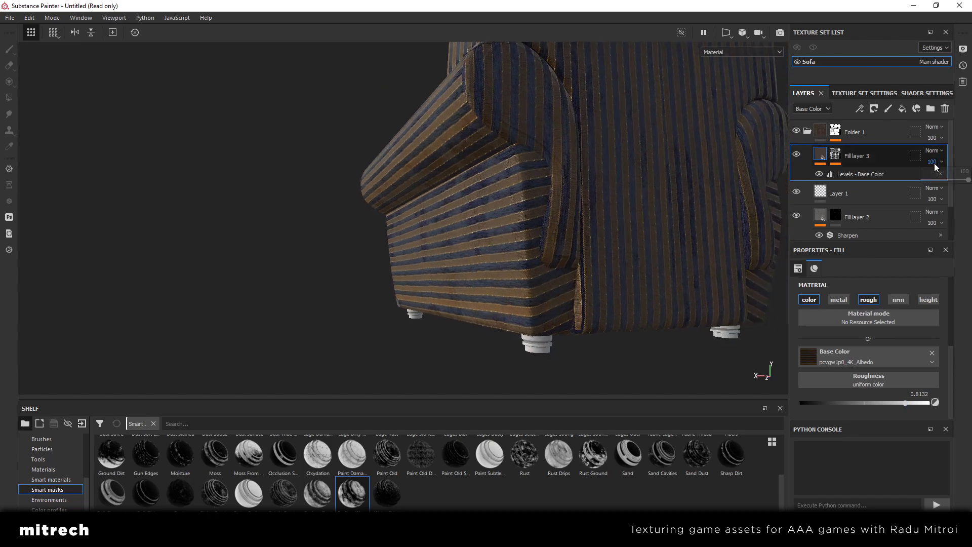
drag(939, 179, 899, 181)
alt+drag(471, 258, 467, 201)
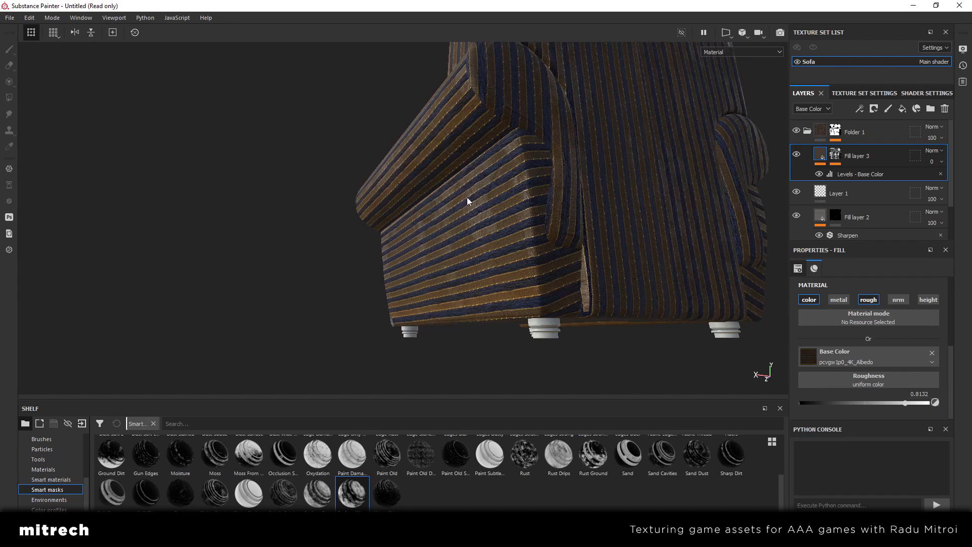
click(798, 154)
click(798, 154)
Set Fill layer 3's roughness to 0.7471 and its opacity to 41
drag(895, 403, 897, 403)
alt+drag(559, 263, 516, 260)
click(941, 162)
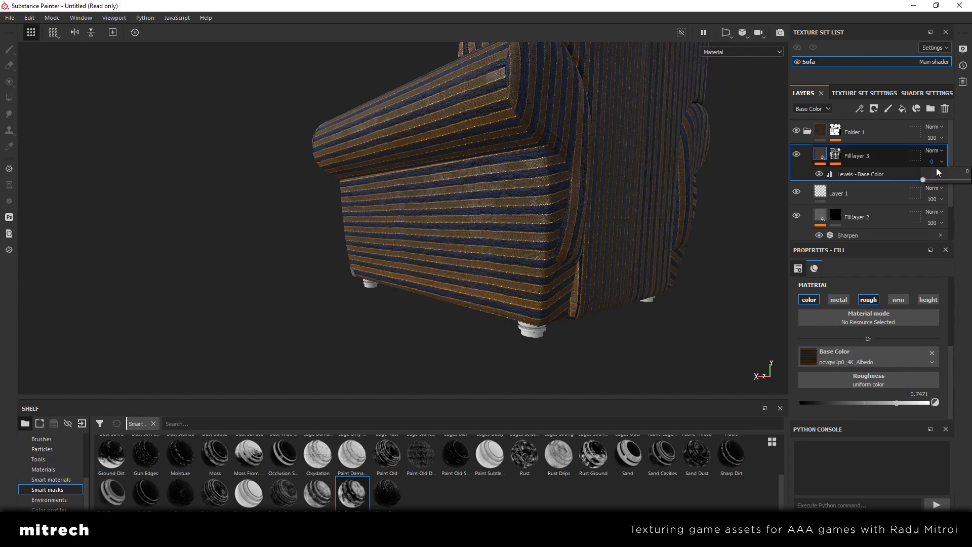
click(942, 183)
Examine the faded stripes and roughness variation on the armchair from several sides
alt+drag(373, 183, 565, 229)
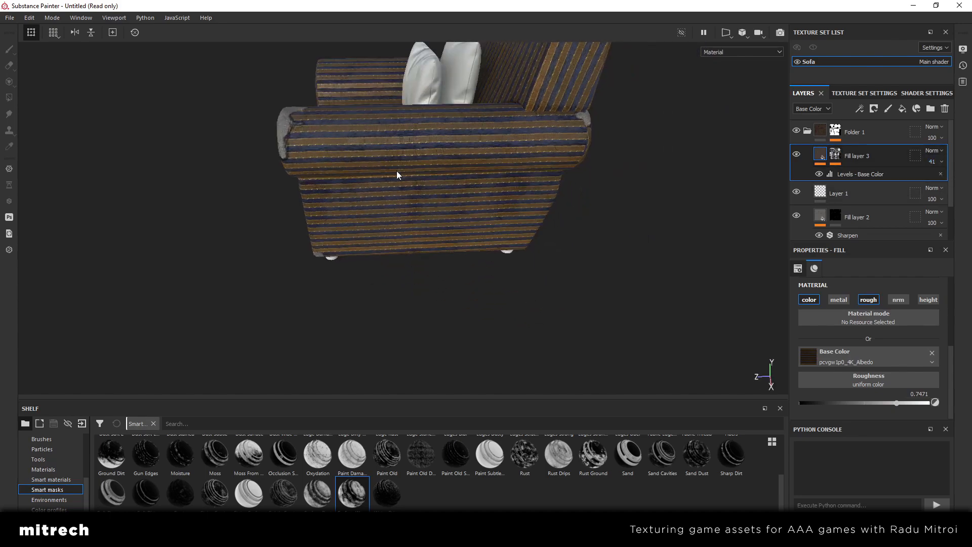
alt+drag(396, 171, 455, 198)
alt+middle_drag(425, 177, 643, 243)
alt+drag(522, 237, 291, 186)
alt+middle_drag(368, 206, 411, 176)
alt+right_drag(411, 175, 453, 198)
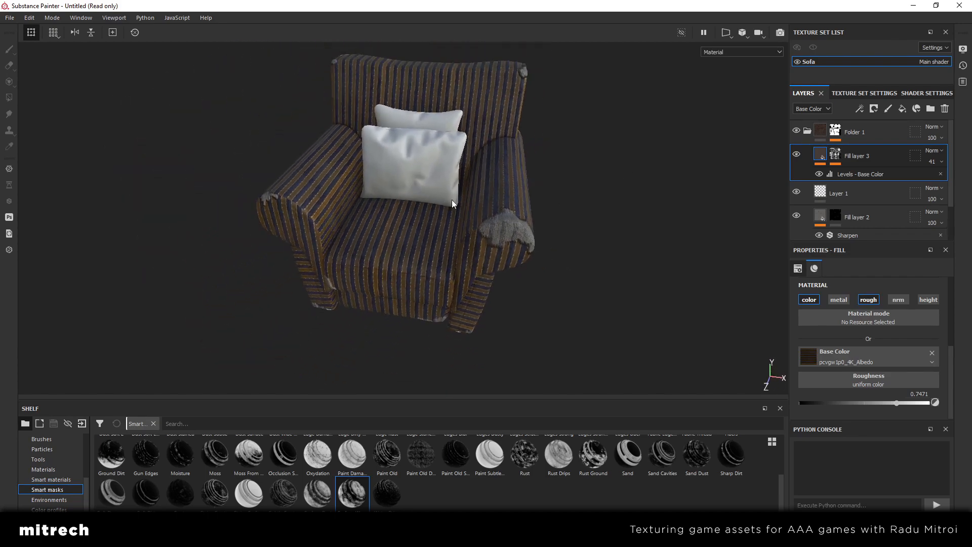
alt+drag(453, 198, 432, 177)
alt+middle_drag(432, 177, 434, 204)
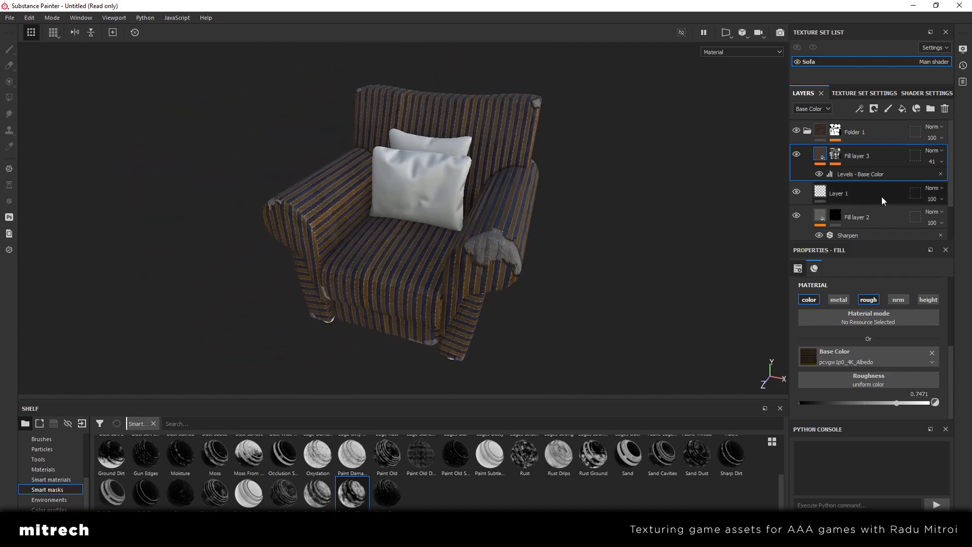
Add a paint layer above Fill layer 3 and set the brush's height value to 0
click(888, 109)
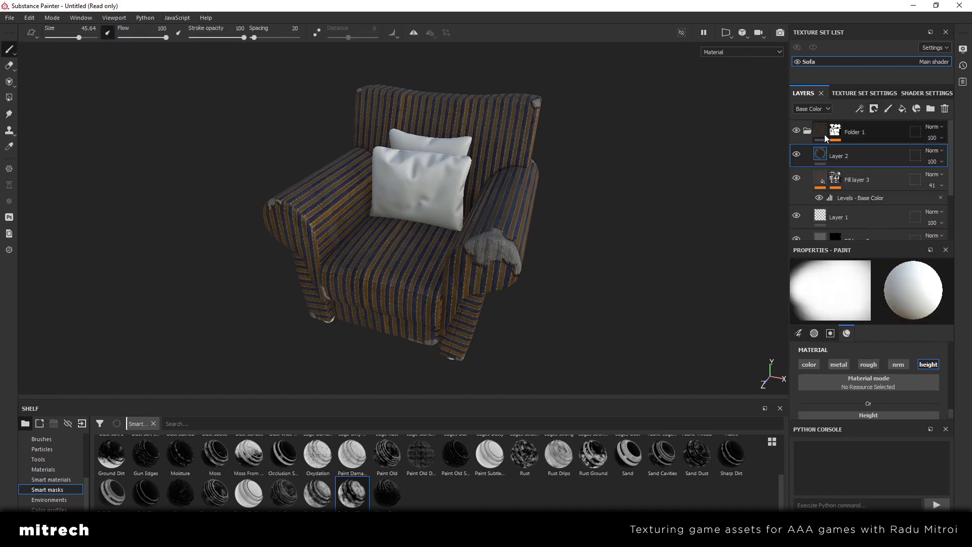
scroll(844, 384, down, 2)
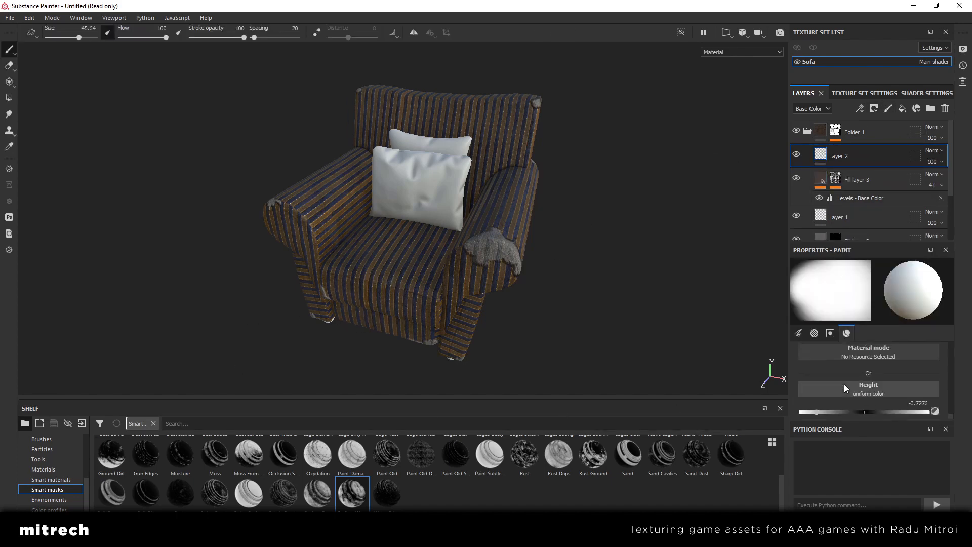
click(919, 400)
text(0)
key(Return)
Enable the brush's color channel and set its base color to the tan b09c61
scroll(871, 391, up, 2)
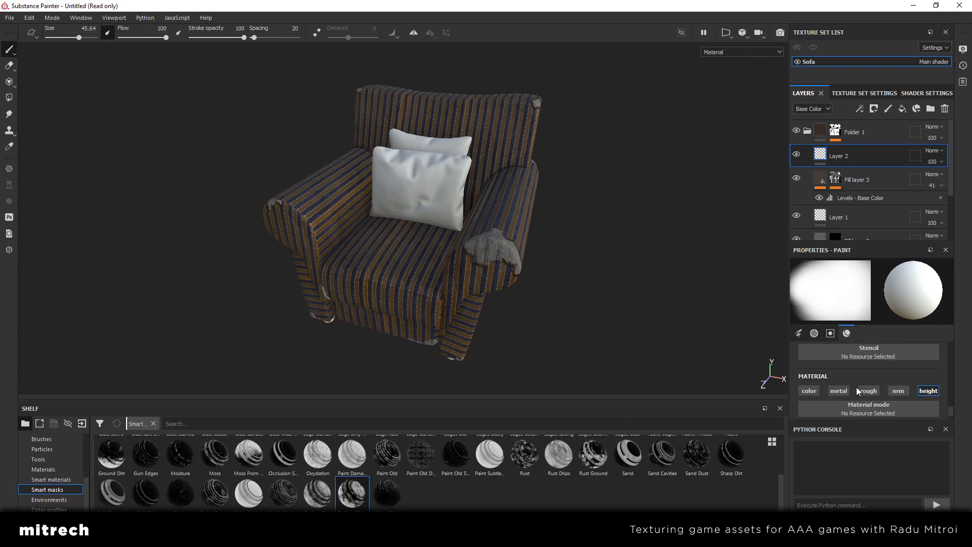
click(817, 392)
scroll(860, 377, down, 1)
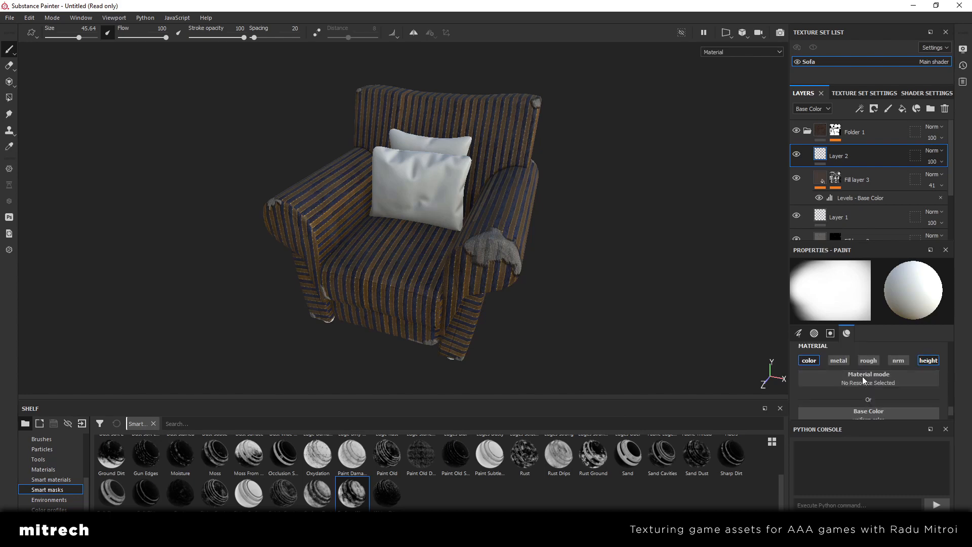
scroll(864, 377, down, 2)
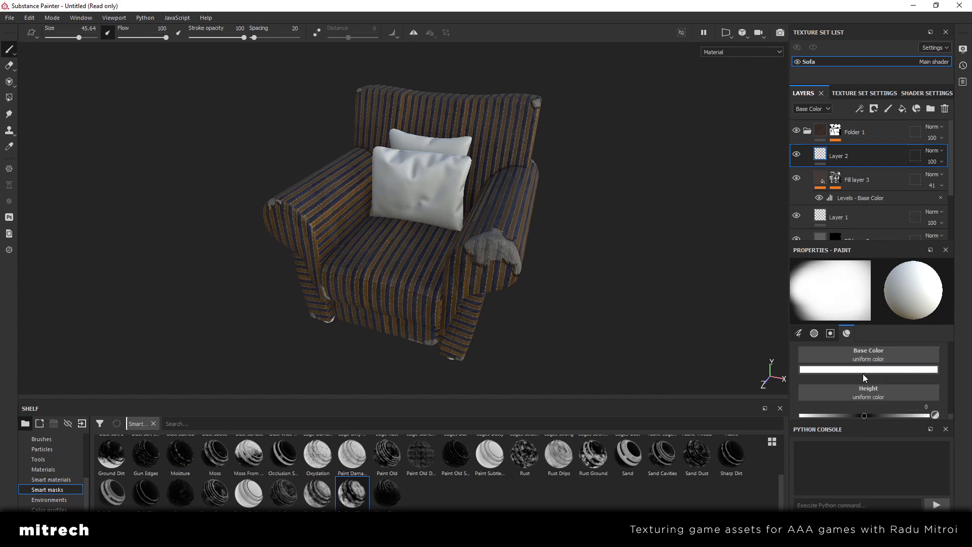
click(867, 371)
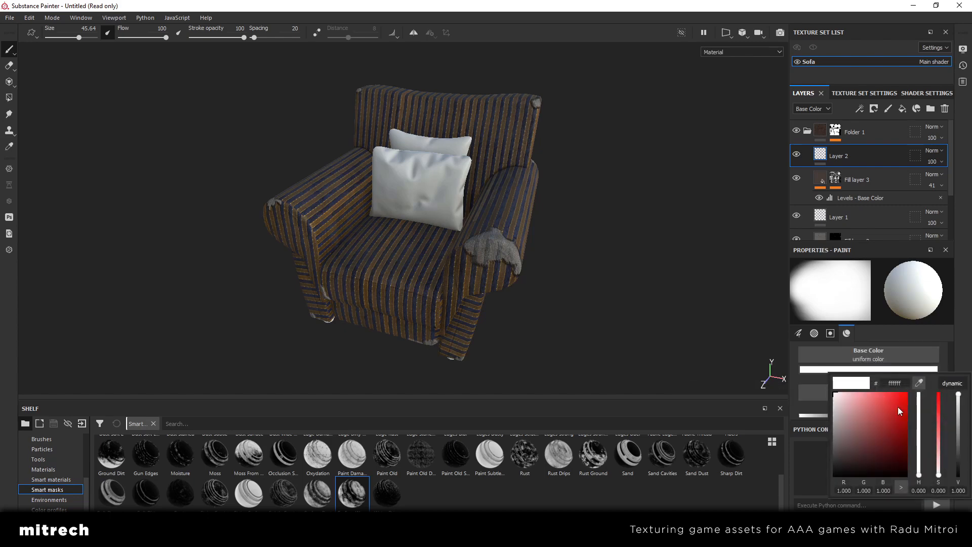
drag(938, 463, 938, 404)
drag(919, 475, 918, 471)
drag(937, 433, 957, 418)
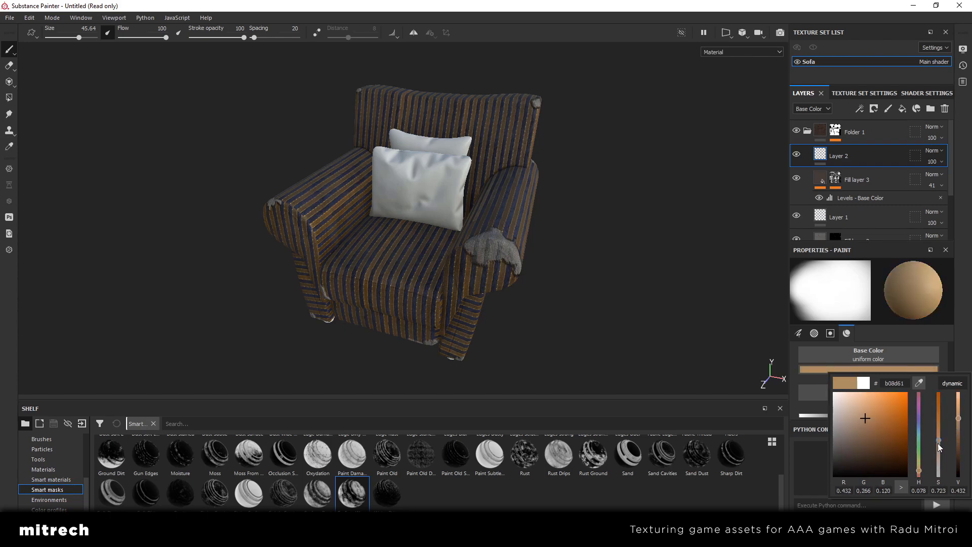
drag(920, 470, 920, 467)
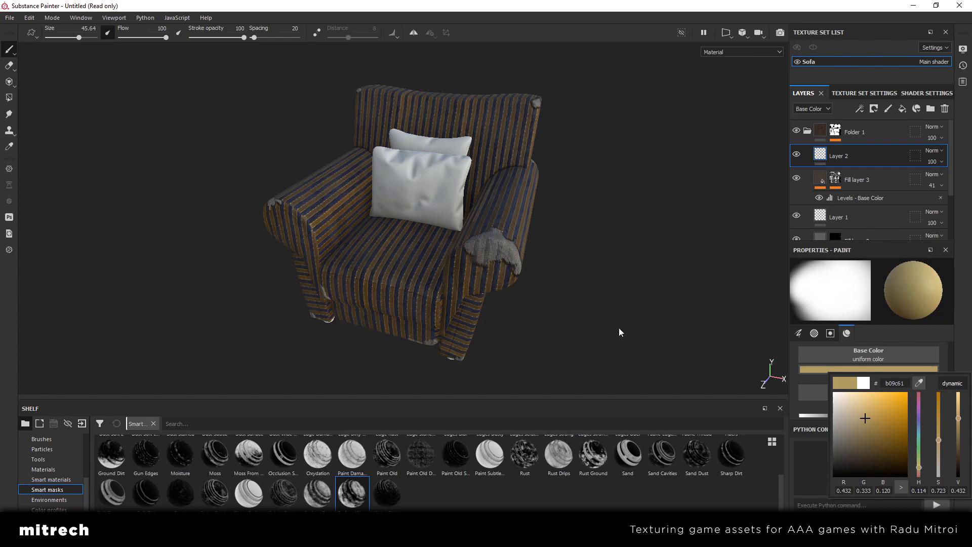
Try a soft dab of the tan color on the seat cushion and undo it
click(457, 304)
click(408, 267)
alt+drag(369, 265, 408, 287)
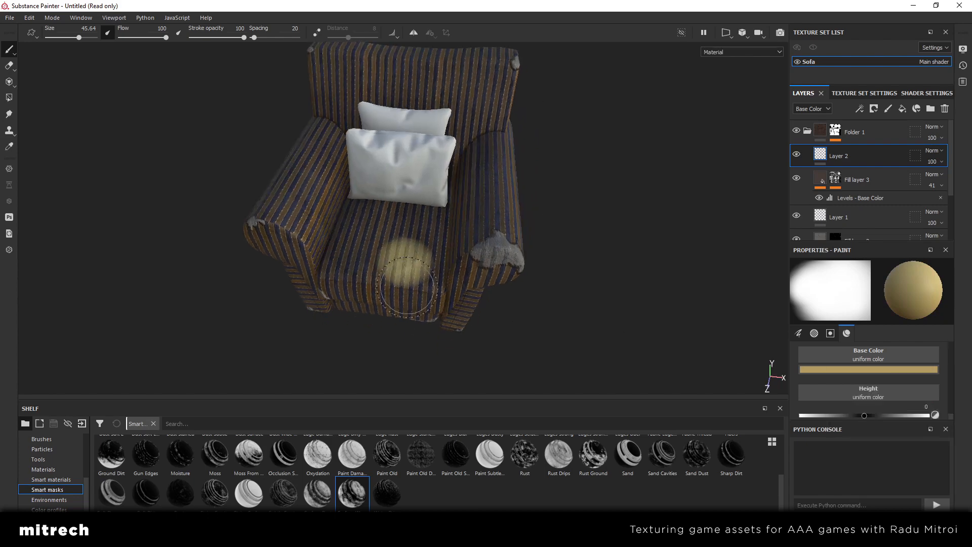
key(ctrl+z)
Choose the Brush Pastel alpha for the brush and test it with a dab on the seat, undoing the dab
scroll(38, 463, up, 3)
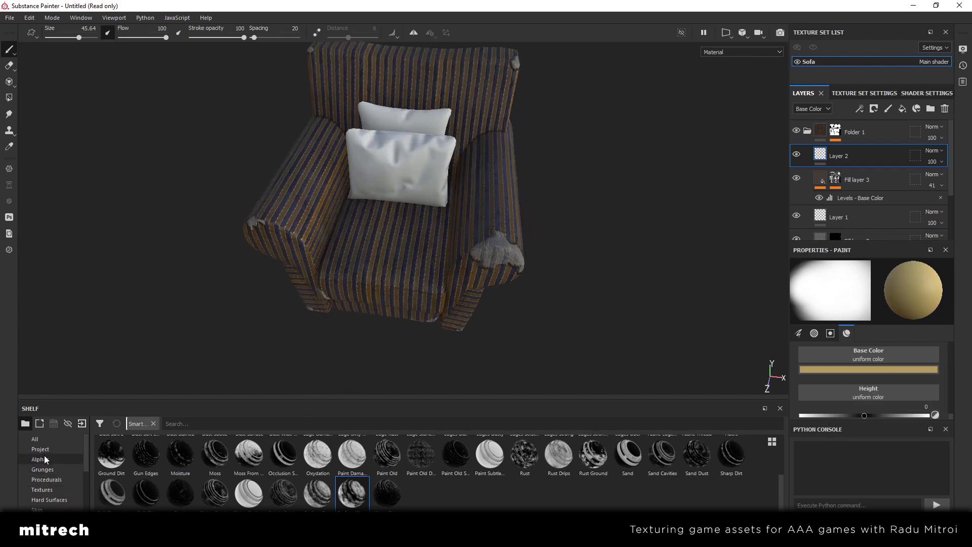
click(40, 459)
scroll(456, 488, down, 3)
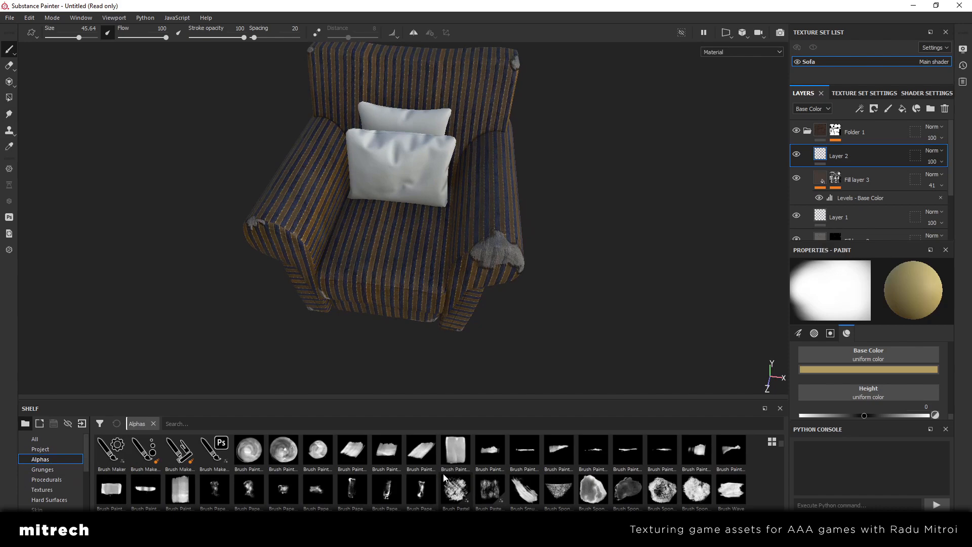
scroll(443, 475, down, 5)
scroll(531, 477, up, 5)
click(453, 494)
click(377, 265)
scroll(446, 260, up, 3)
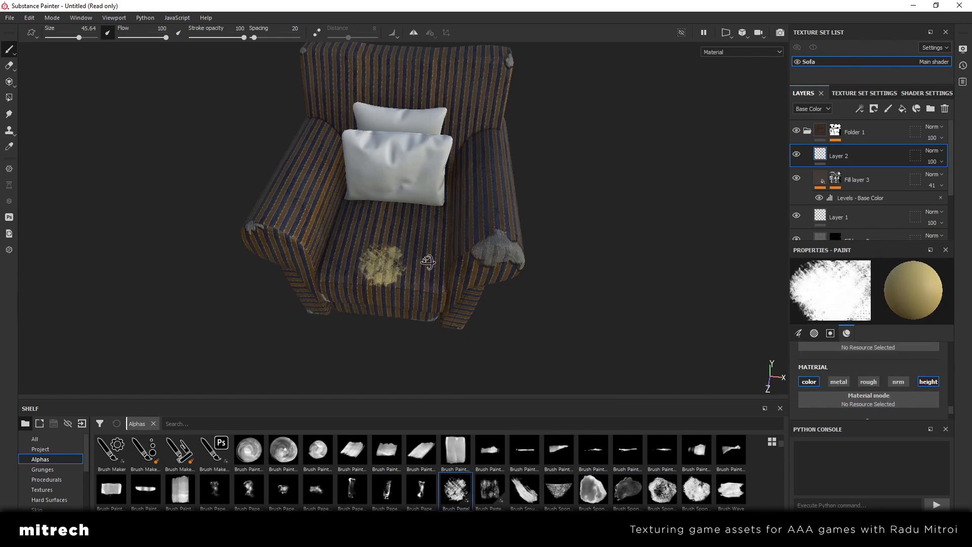
key(ctrl+z)
Reduce the brush size to 26.6 and paint a tan stain near the front corner of the seat cushion
mouse_move(462, 250)
alt+mouse_down()
mouse_move(498, 266)
mouse_move(484, 258)
mouse_move(456, 278)
alt+mouse_up()
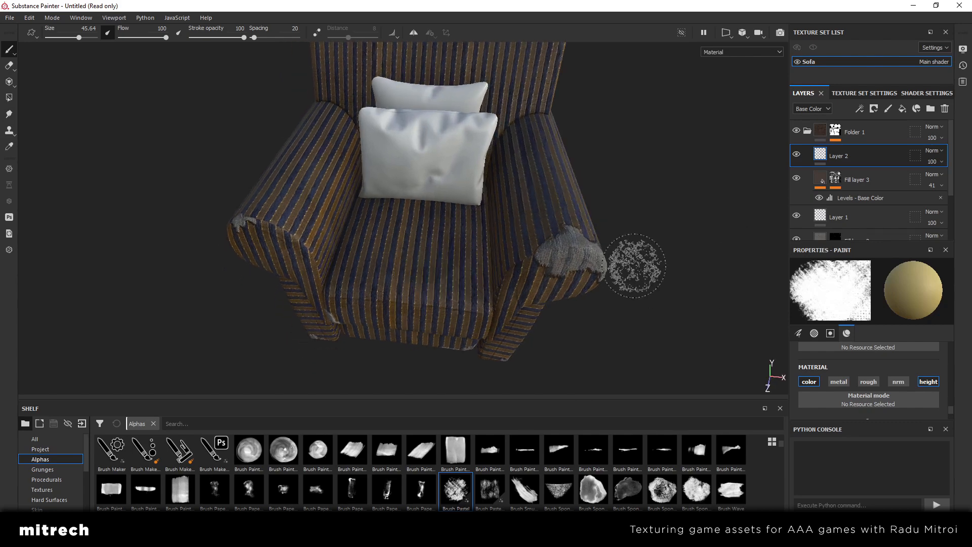
alt+drag(425, 221, 390, 219)
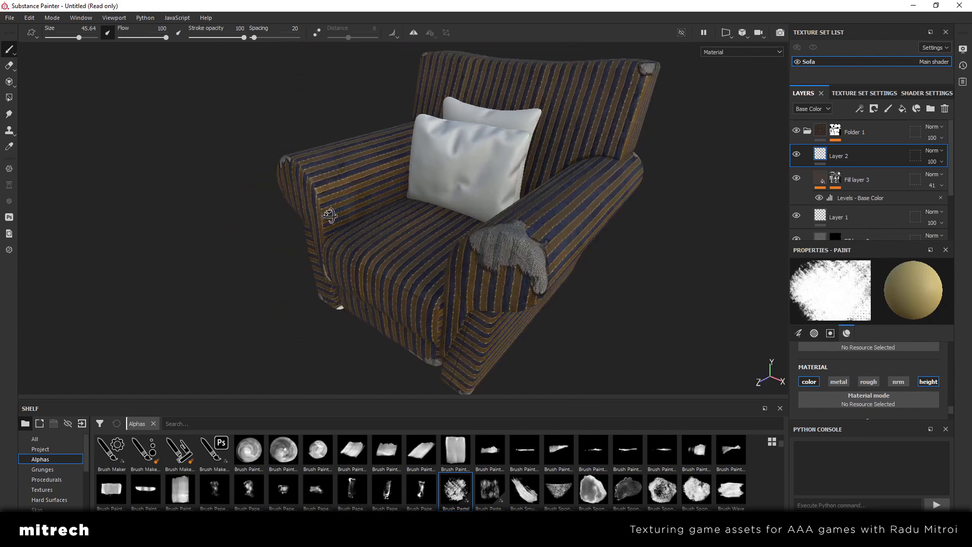
mouse_move(444, 233)
alt+mouse_down()
mouse_move(403, 206)
mouse_move(358, 228)
mouse_move(495, 291)
mouse_move(471, 253)
mouse_move(475, 272)
alt+mouse_up()
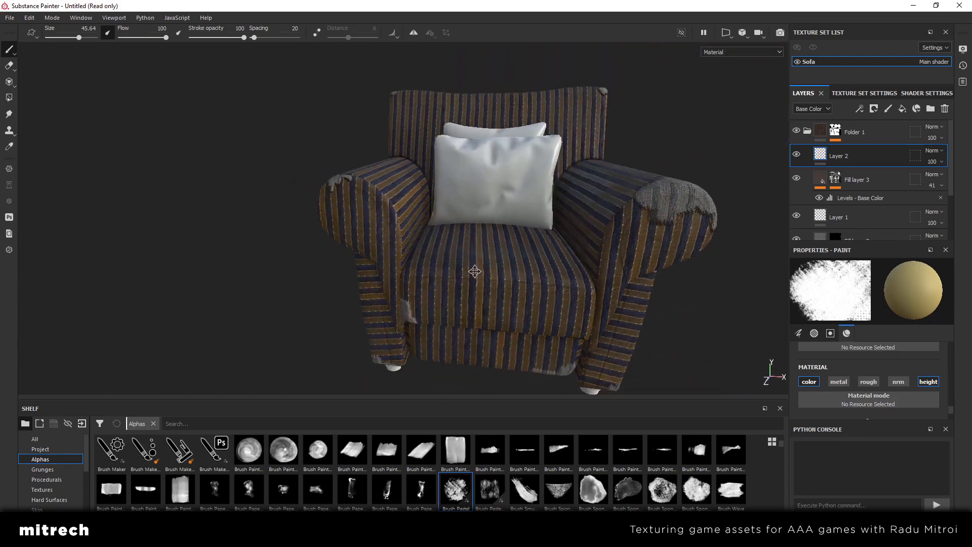
alt+right_drag(475, 272, 534, 269)
alt+drag(534, 269, 496, 281)
ctrl+right_drag(490, 277, 479, 269)
click(479, 269)
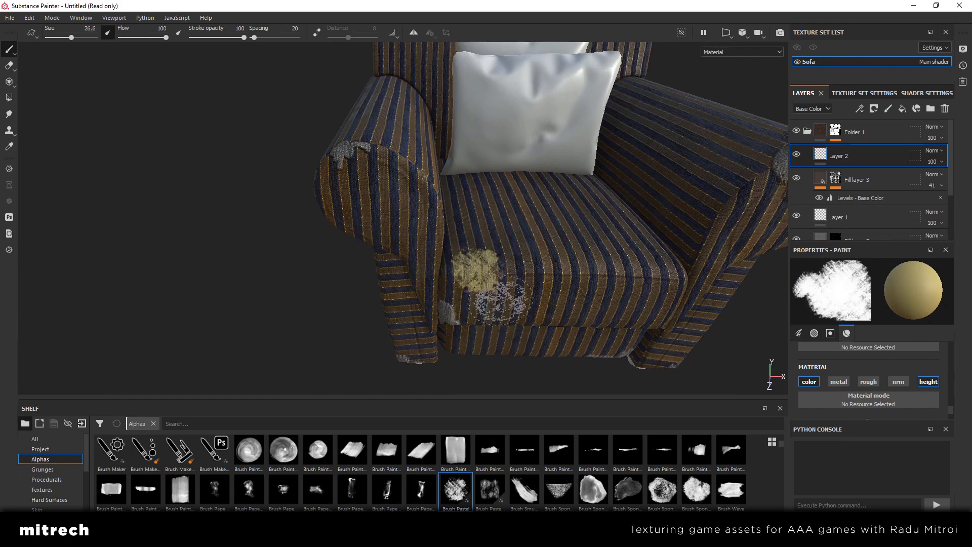
mouse_move(501, 298)
alt+mouse_down()
mouse_move(513, 201)
mouse_move(519, 248)
alt+mouse_up()
alt+middle_drag(519, 248, 466, 258)
alt+drag(466, 259, 447, 234)
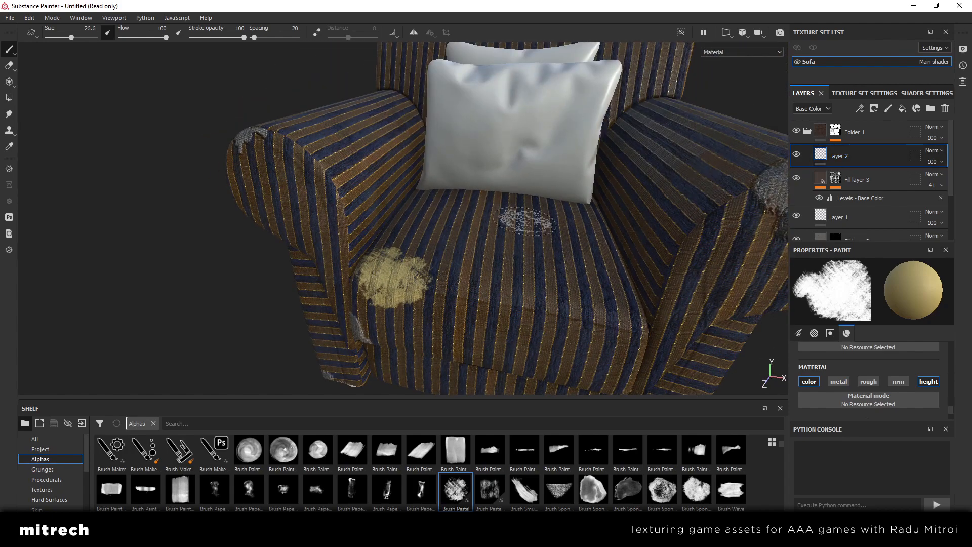
alt+drag(525, 221, 527, 236)
Try Layer 2 at 14 opacity, test the Multiply and Overlay blend modes, and raise the opacity to 100
drag(947, 177, 919, 182)
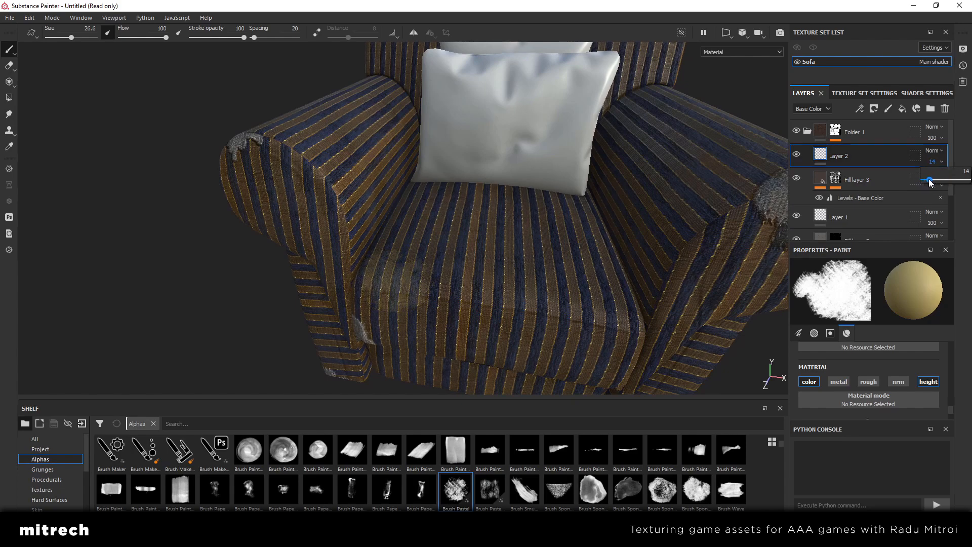
mouse_move(564, 215)
alt+mouse_down()
mouse_move(559, 252)
mouse_move(558, 228)
alt+mouse_up()
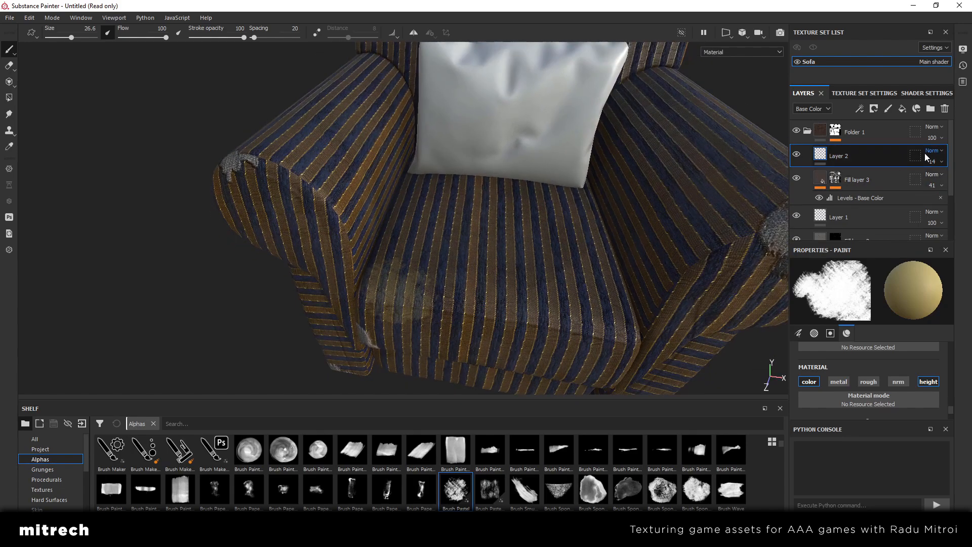
click(938, 151)
click(929, 200)
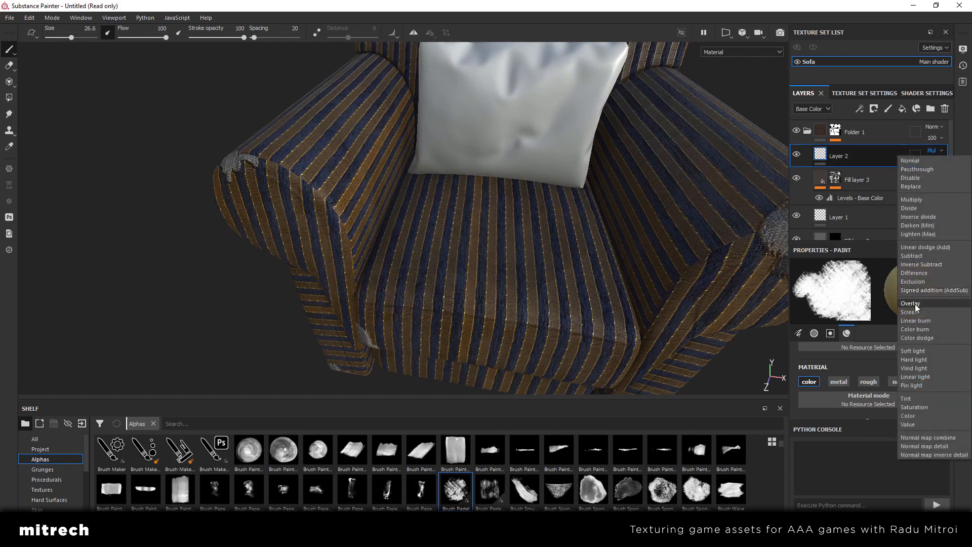
click(915, 303)
click(940, 162)
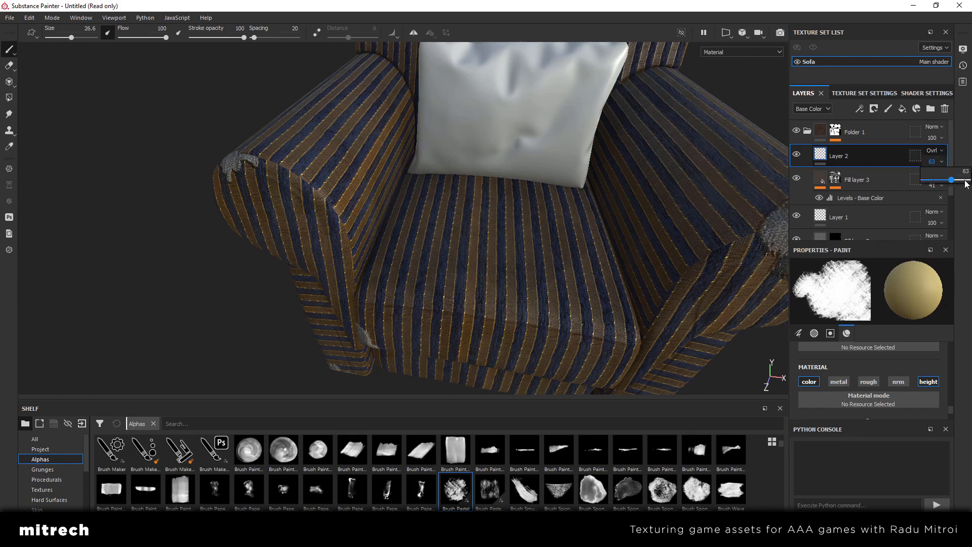
Try the Screen, Soft light and Linear burn blend modes on Layer 2
click(934, 150)
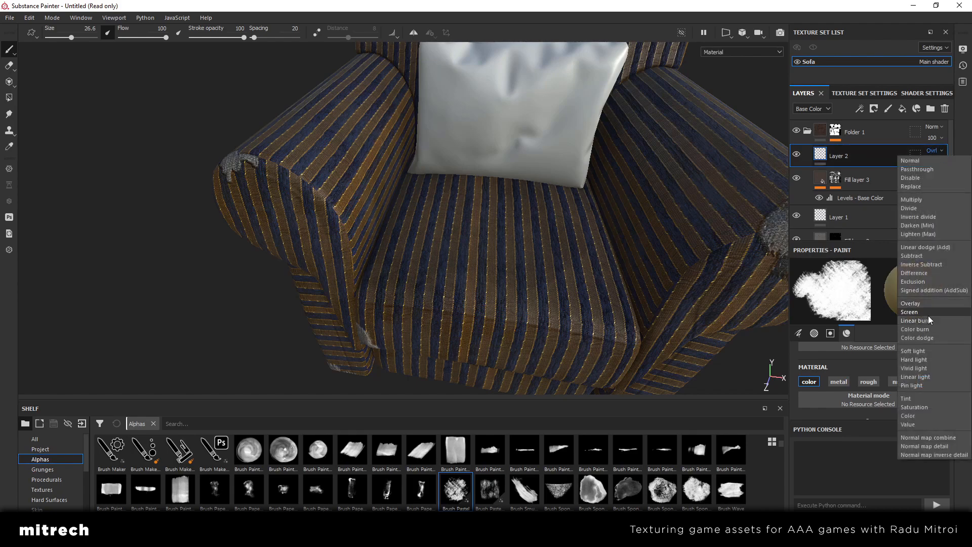
click(927, 313)
click(931, 151)
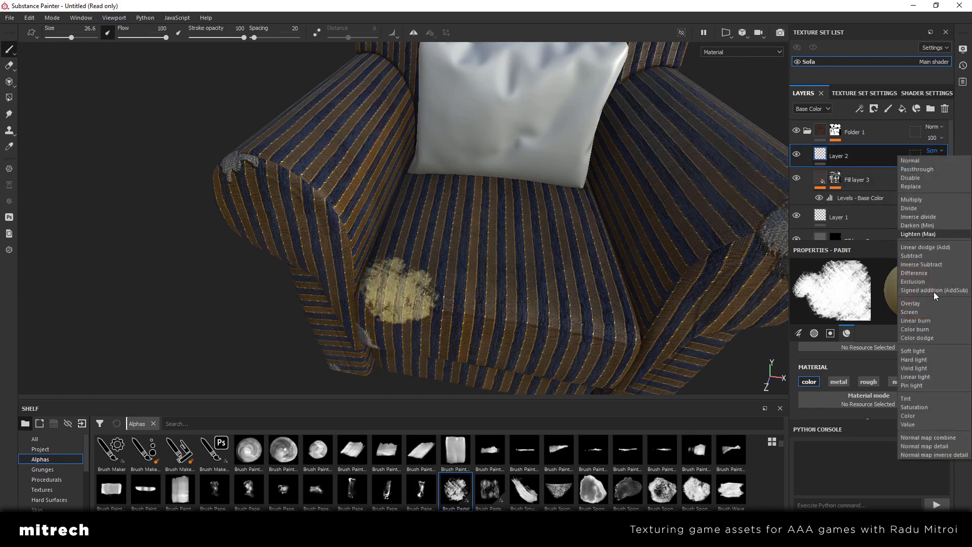
click(923, 351)
click(937, 151)
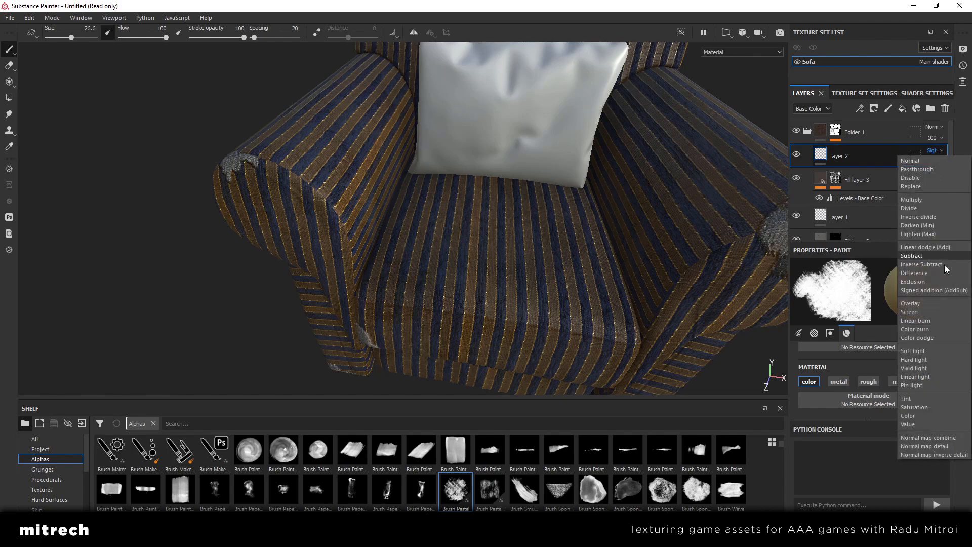
click(923, 320)
Set Layer 2's blend mode to Linear dodge (Add) and its opacity to 7
click(934, 152)
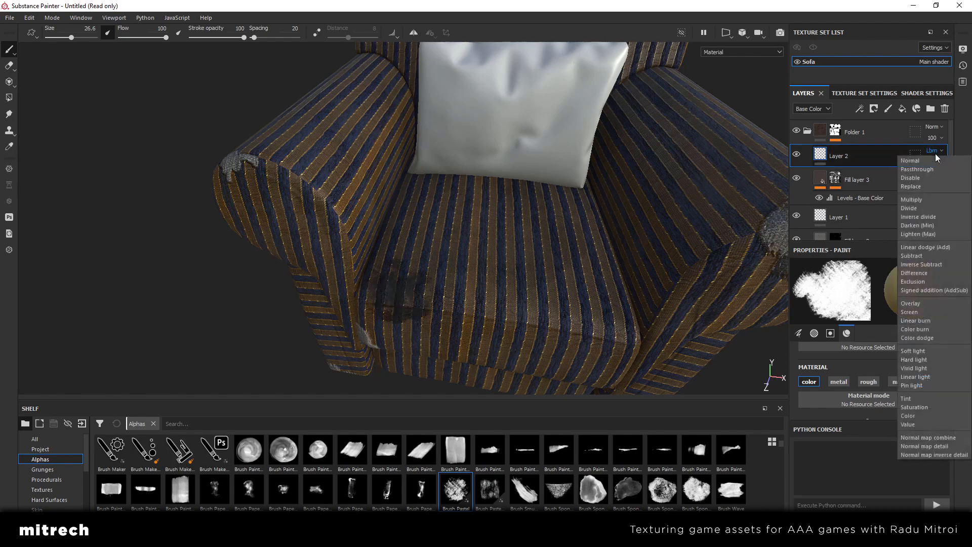
click(922, 249)
click(942, 162)
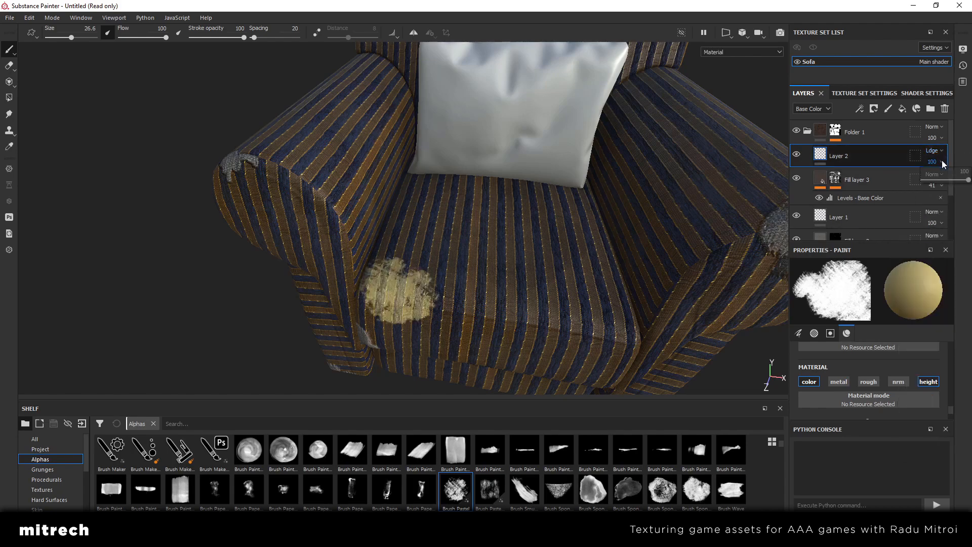
drag(950, 183, 925, 185)
Examine the faint stain on the seat cushion and the surrounding fabric from several angles
mouse_move(664, 243)
alt+mouse_down()
mouse_move(590, 238)
mouse_move(608, 289)
mouse_move(508, 270)
mouse_move(476, 275)
alt+mouse_up()
scroll(475, 275, up, 2)
alt+drag(589, 201, 412, 278)
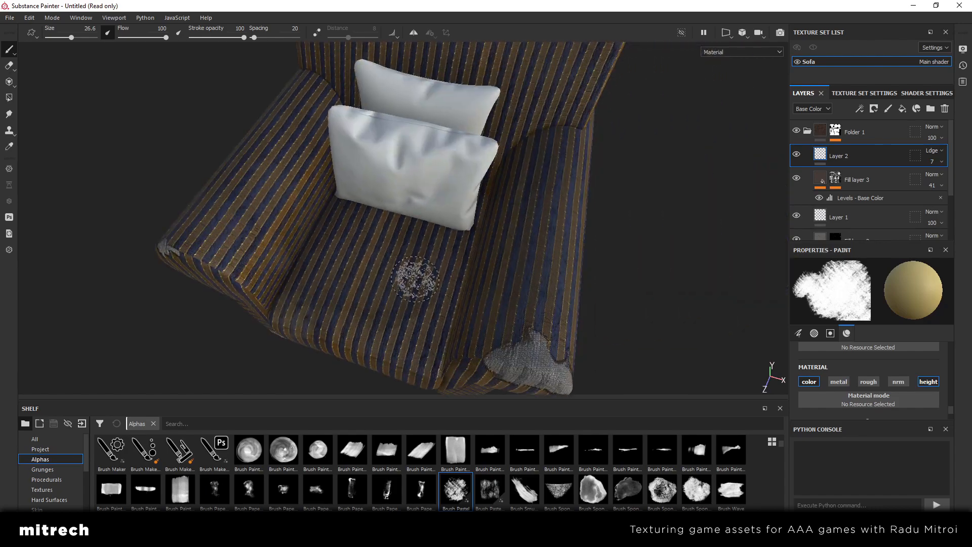
scroll(412, 278, up, 2)
mouse_move(598, 240)
alt+mouse_down()
mouse_move(361, 190)
mouse_move(526, 197)
mouse_move(478, 137)
mouse_move(405, 246)
alt+mouse_up()
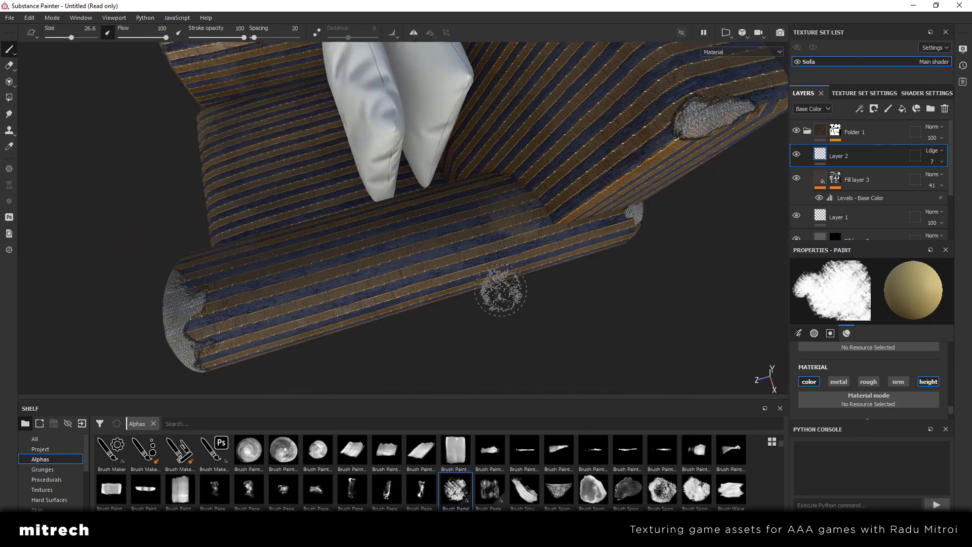
mouse_move(499, 288)
alt+mouse_down()
mouse_move(534, 211)
mouse_move(490, 192)
mouse_move(478, 228)
alt+mouse_up()
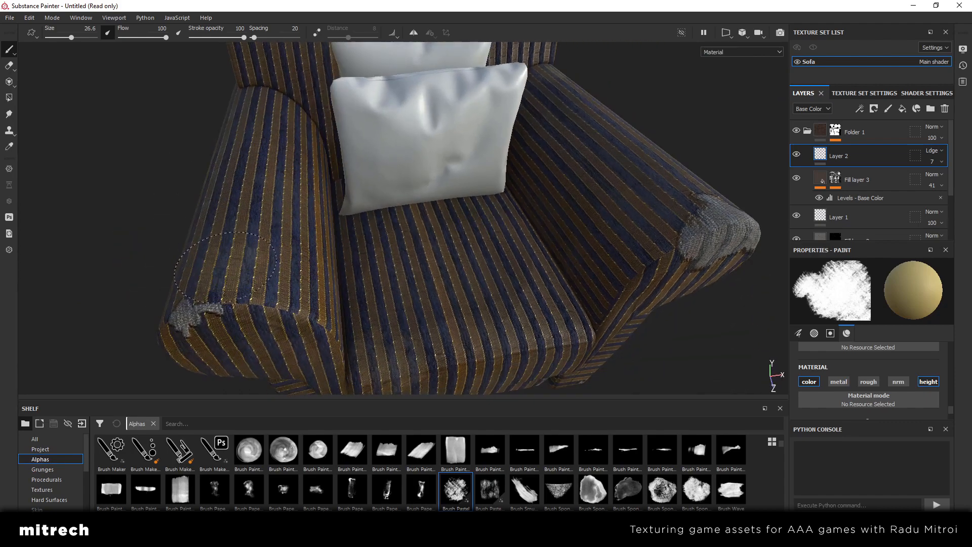
alt+drag(377, 269, 289, 248)
scroll(358, 265, down, 4)
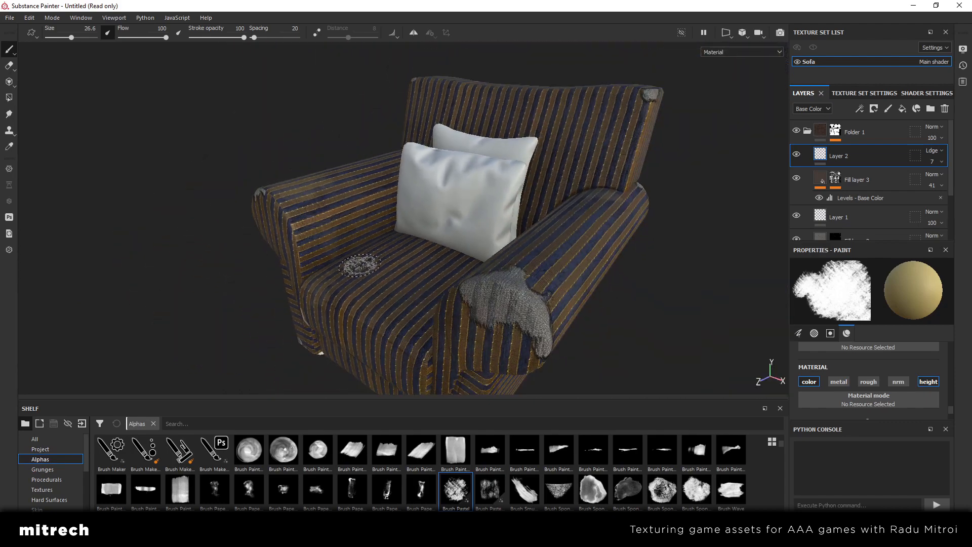
alt+drag(347, 259, 474, 269)
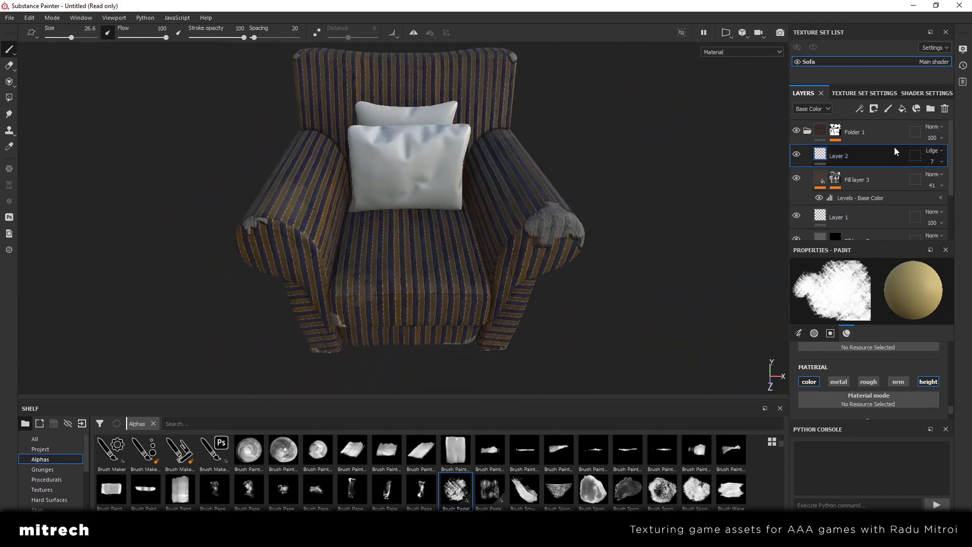
Add a paint layer above Layer 2 and switch the brush to the alpha next to Brush Pastel
click(887, 108)
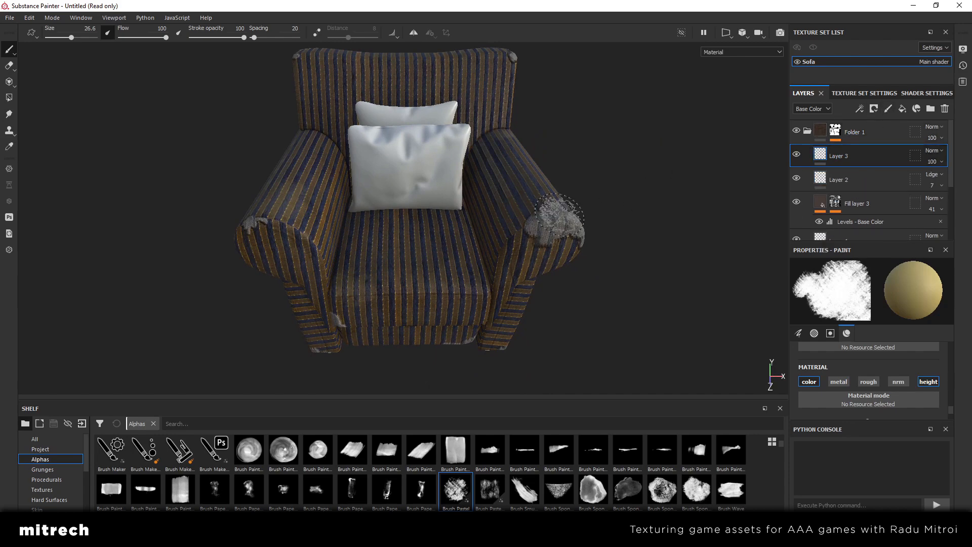
click(559, 218)
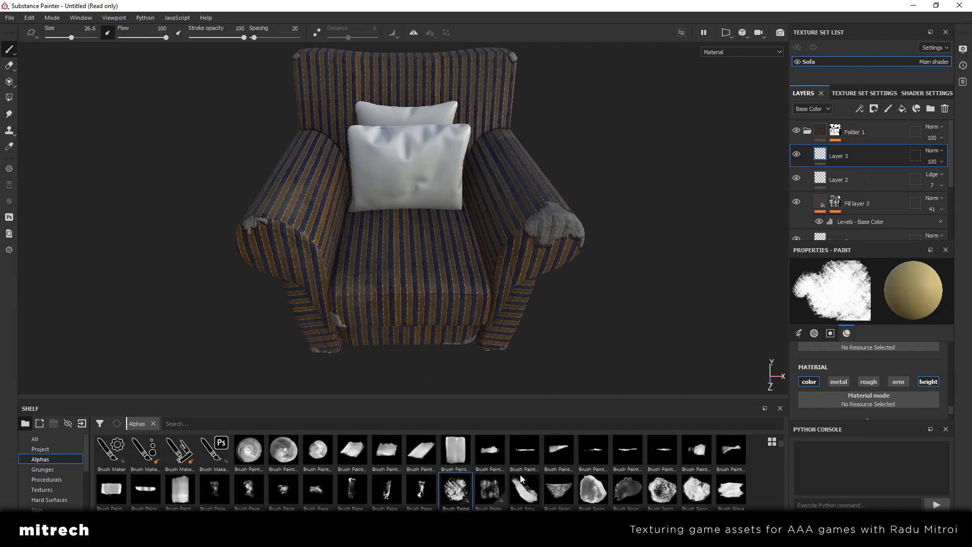
click(491, 490)
Set the paint brush's base color to a pale, slightly warm grey
scroll(870, 394, down, 2)
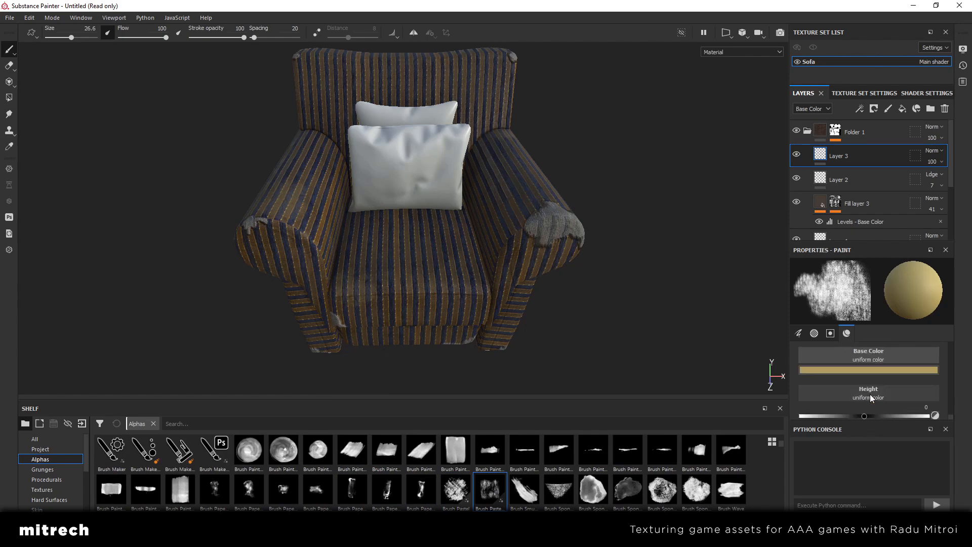
click(867, 370)
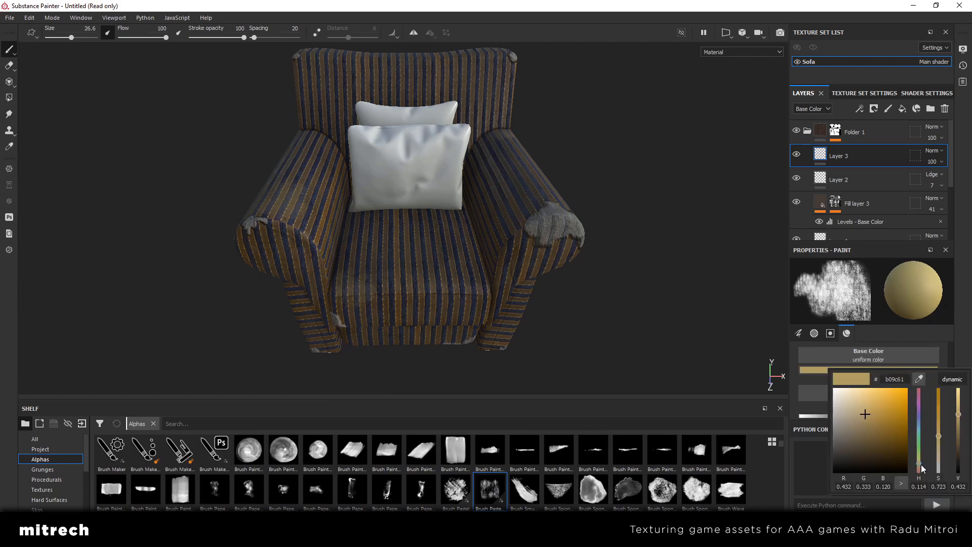
click(936, 465)
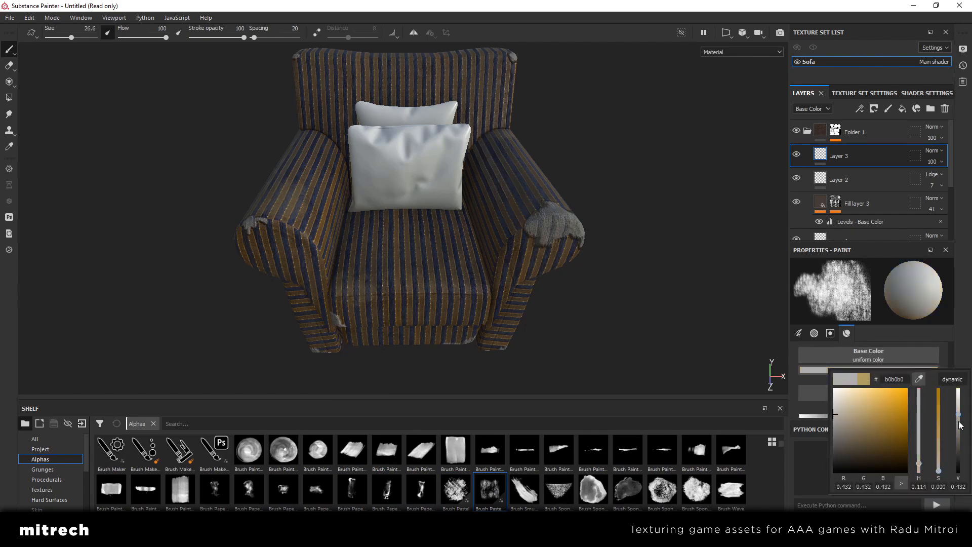
drag(924, 463, 920, 468)
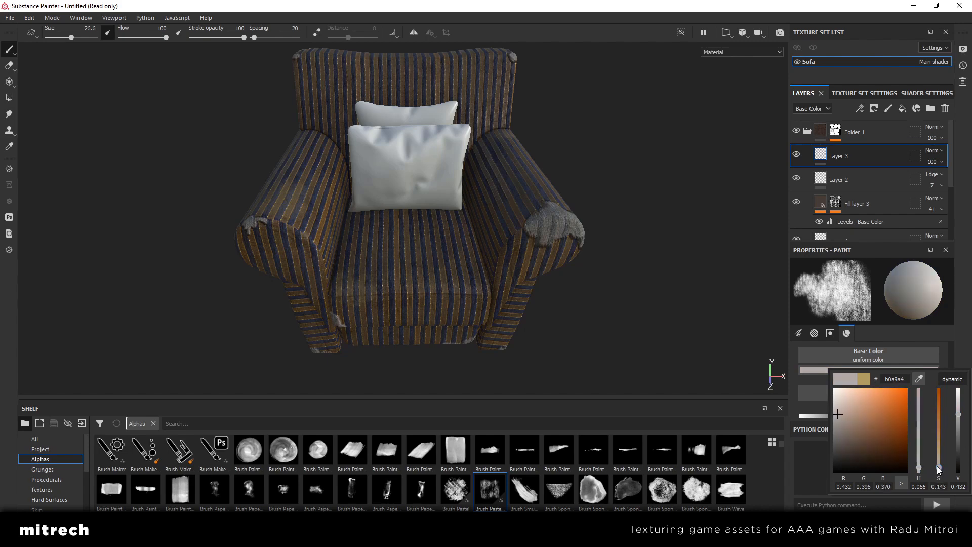
Enable the brush's roughness channel and set its roughness to 0.3346
scroll(885, 396, down, 4)
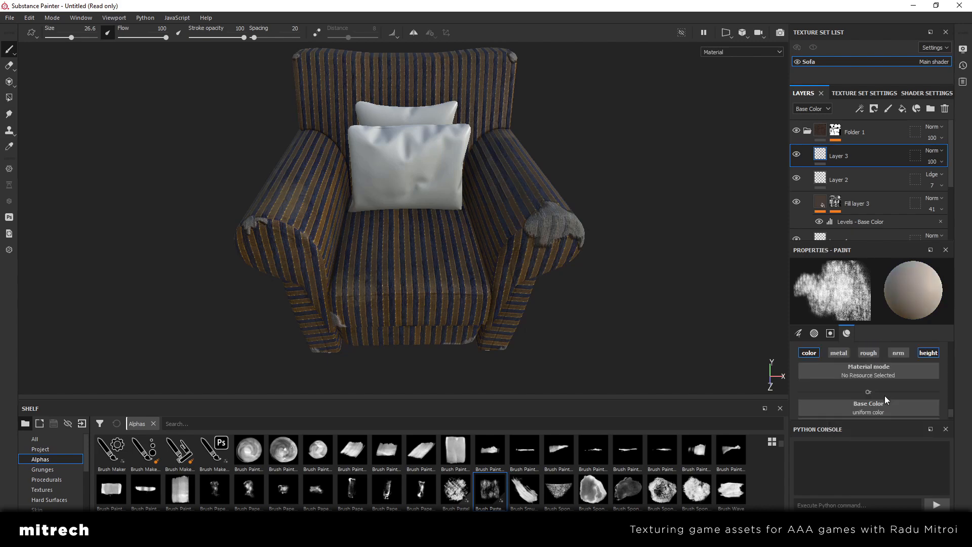
click(877, 383)
scroll(887, 389, down, 3)
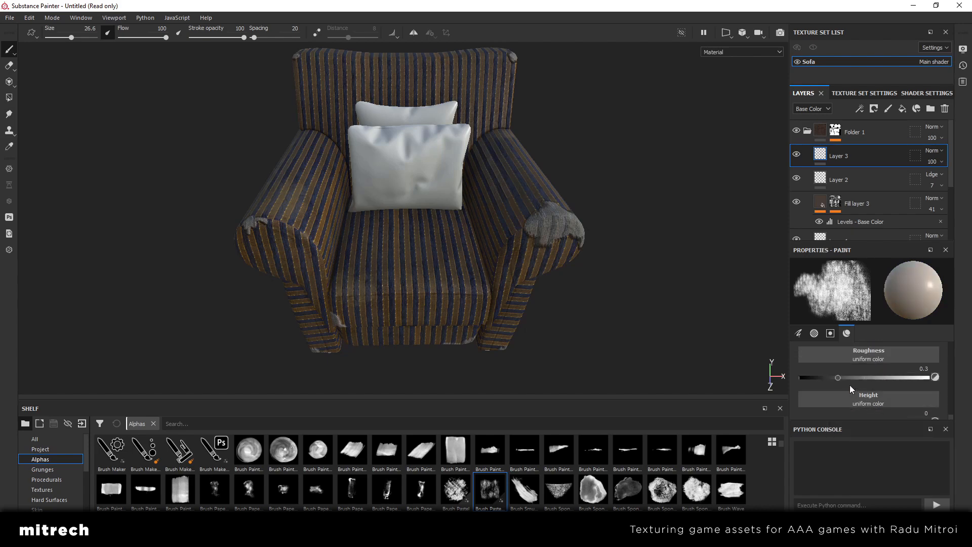
click(852, 377)
drag(845, 376, 843, 376)
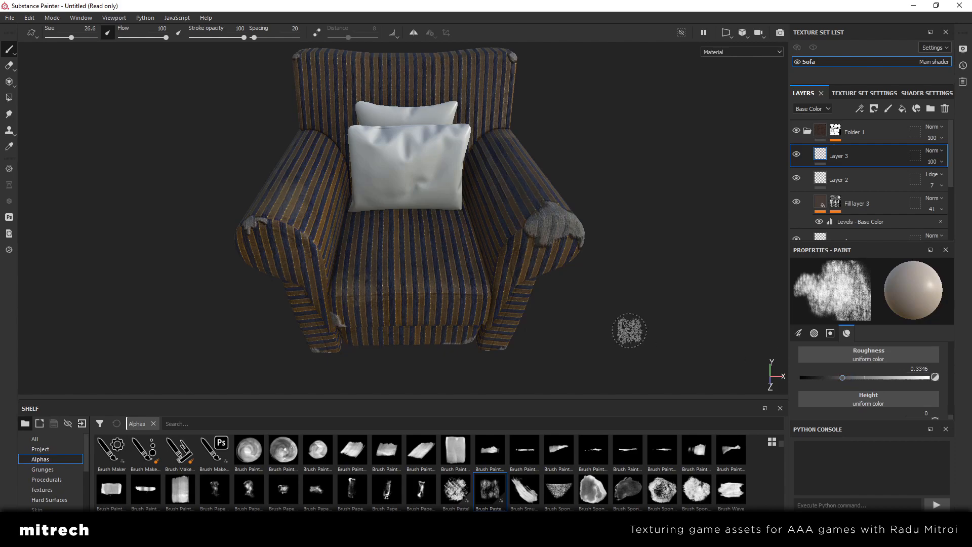
Enlarge the brush to size 37.9 and paint a pale stain on the backrest's upper edge near the corner
mouse_move(629, 325)
alt+mouse_down()
mouse_move(540, 289)
mouse_move(532, 331)
mouse_move(505, 336)
mouse_move(445, 250)
alt+mouse_up()
key(bracketright)
key(bracketright)
key(bracketright)
key(bracketright)
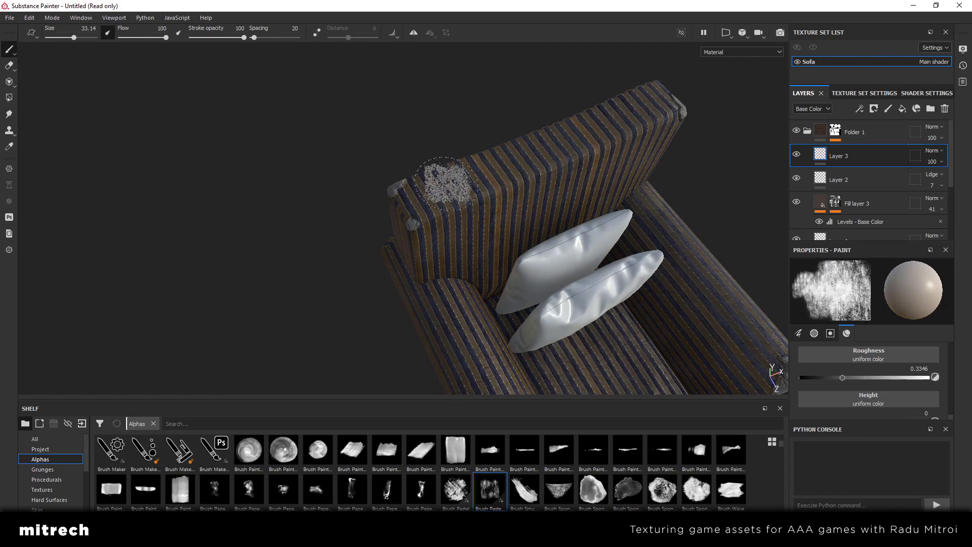
drag(459, 198, 478, 191)
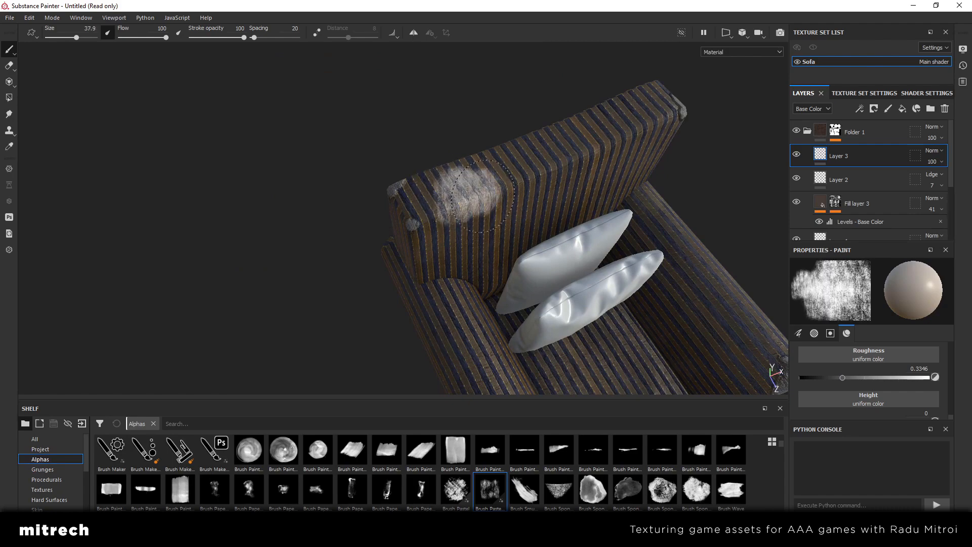
Reduce Layer 3's opacity to 16
mouse_move(559, 227)
alt+mouse_down()
mouse_move(508, 210)
mouse_move(666, 220)
mouse_move(653, 182)
alt+mouse_up()
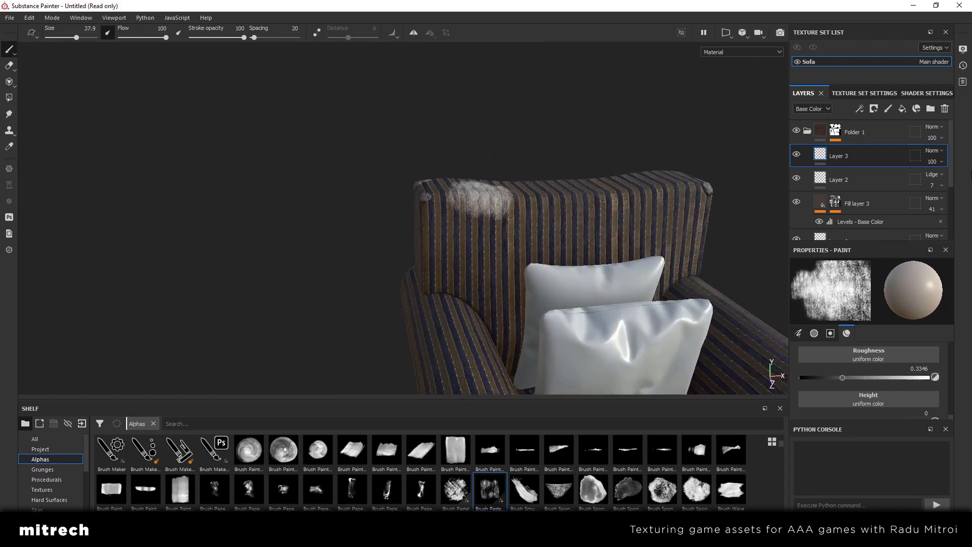
click(940, 163)
mouse_move(943, 180)
mouse_down()
mouse_move(905, 181)
mouse_move(930, 186)
mouse_up()
Try a stain stroke on the lower front corner of the armchair's outer side, and undo it
mouse_move(562, 268)
alt+mouse_down()
mouse_move(507, 250)
mouse_move(496, 259)
mouse_move(405, 248)
alt+mouse_up()
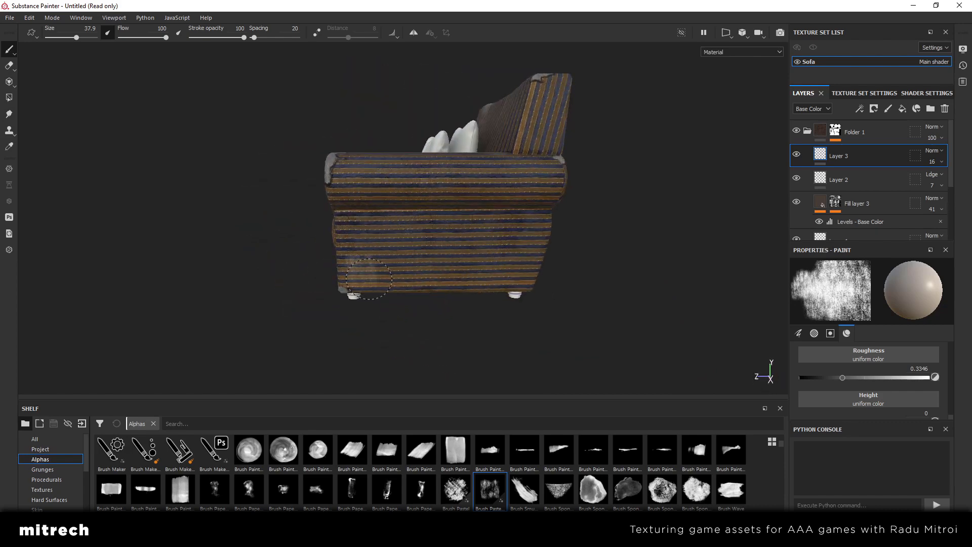
drag(363, 284, 366, 283)
key(ctrl+z)
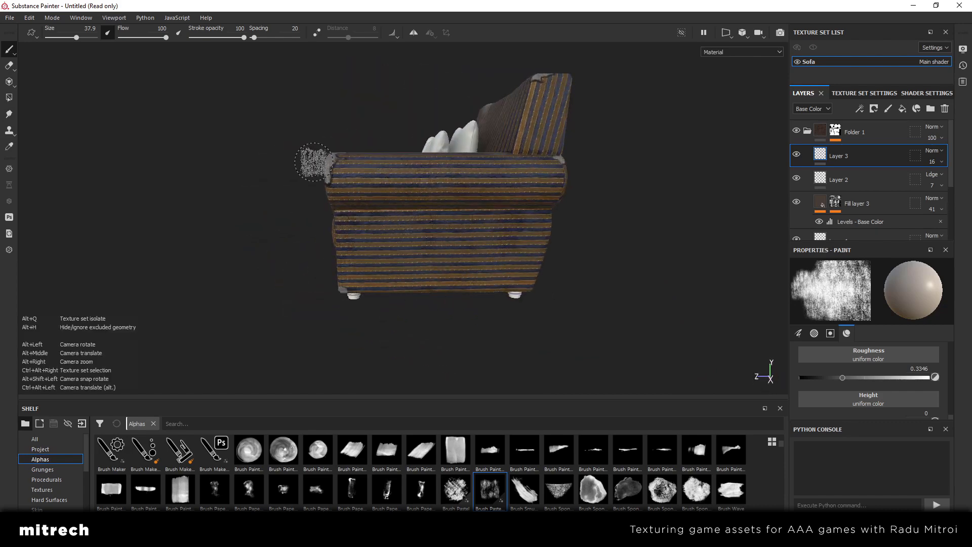
Examine the faint stains and worn fabric on the whole armchair from several angles, ending with Layer 3 selected
mouse_move(315, 163)
alt+mouse_down()
mouse_move(502, 235)
mouse_move(391, 249)
mouse_move(341, 220)
mouse_move(427, 200)
mouse_move(512, 212)
mouse_move(755, 142)
alt+mouse_up()
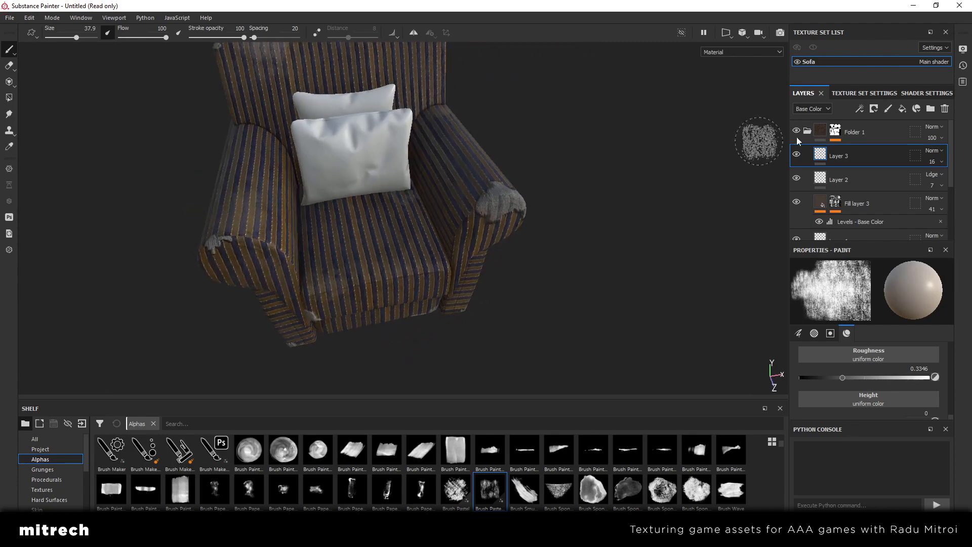
click(822, 135)
alt+middle_drag(404, 168, 496, 206)
key(Tab)
alt+drag(593, 281, 482, 241)
key(Tab)
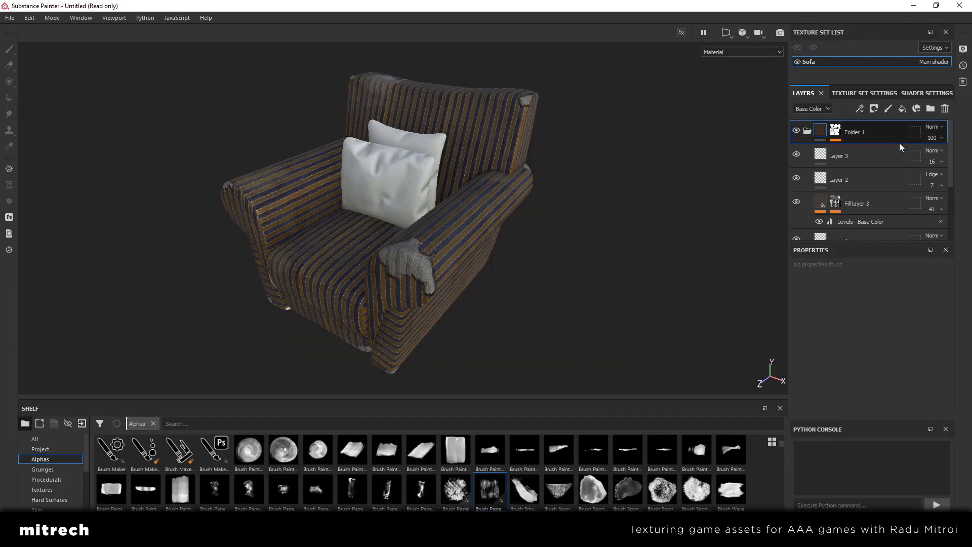
click(880, 156)
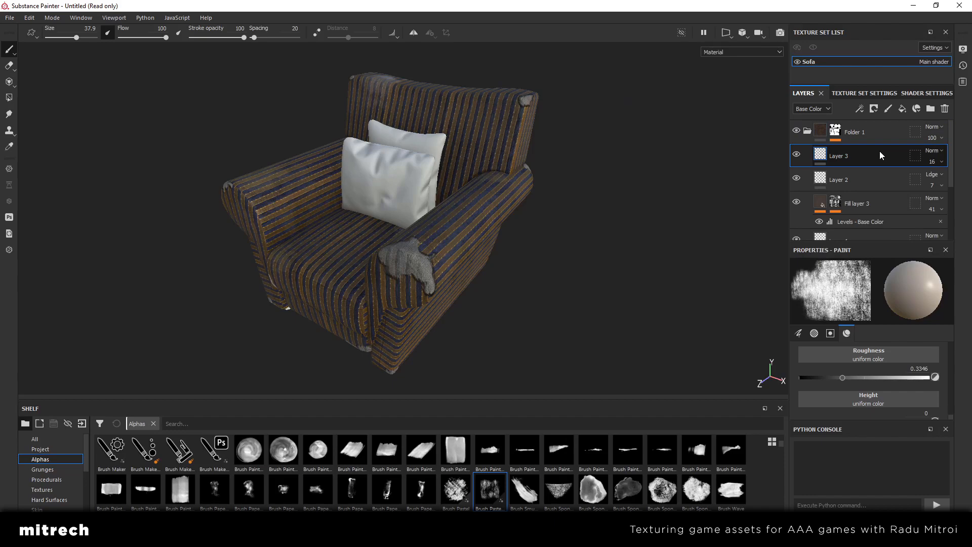
alt+drag(303, 217, 360, 230)
scroll(363, 227, up, 2)
alt+middle_drag(364, 225, 396, 246)
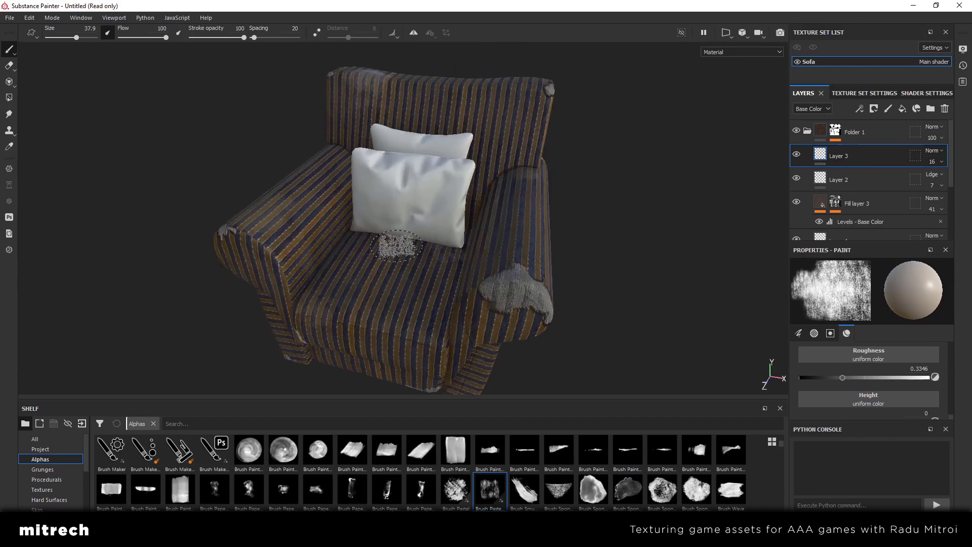
alt+drag(397, 243, 413, 248)
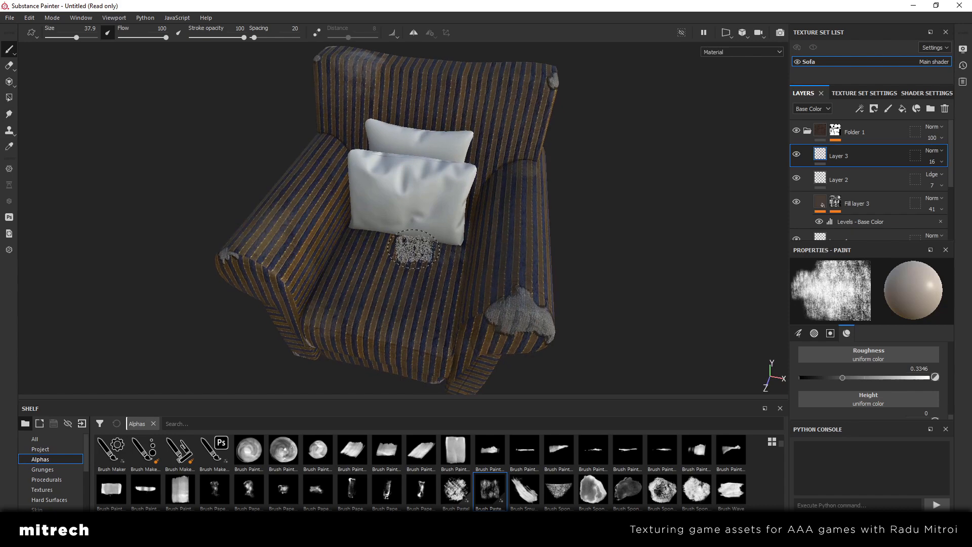
Add a fill layer above Layer 3 with only the color and roughness channels enabled
scroll(414, 249, down, 1)
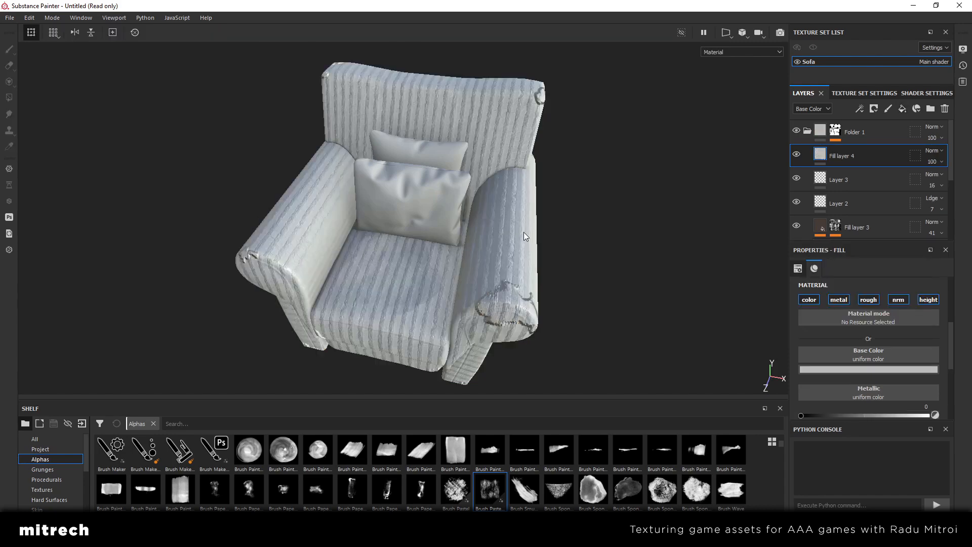
alt+drag(478, 265, 517, 260)
scroll(884, 349, down, 1)
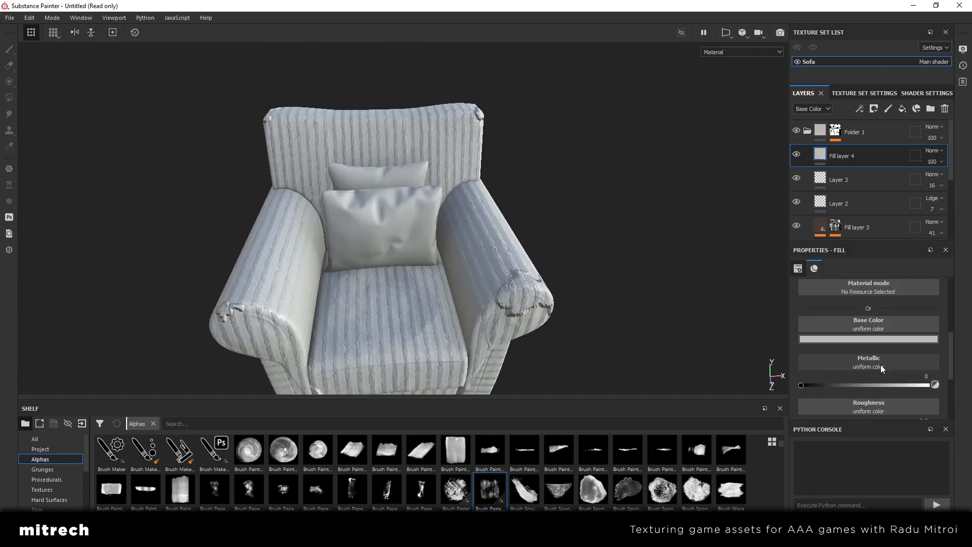
scroll(881, 369, up, 2)
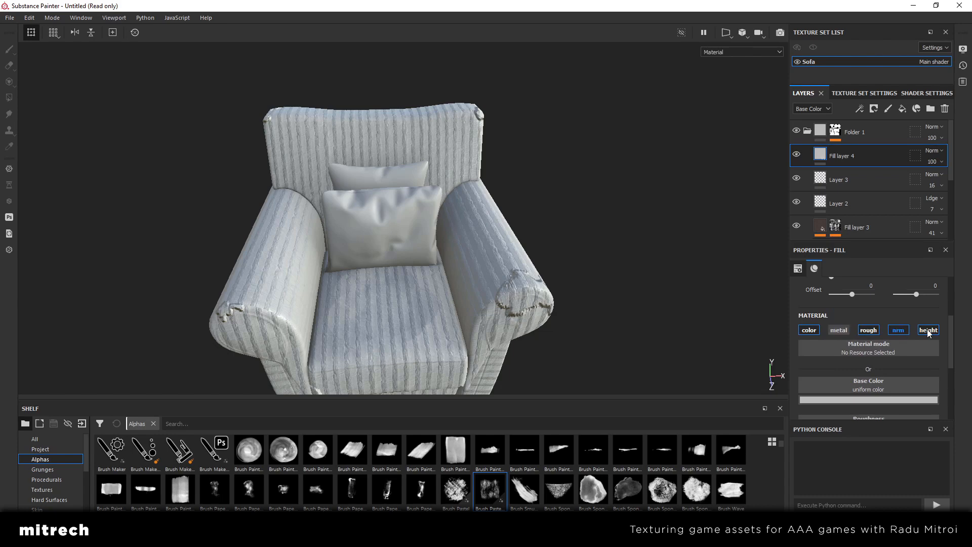
click(898, 329)
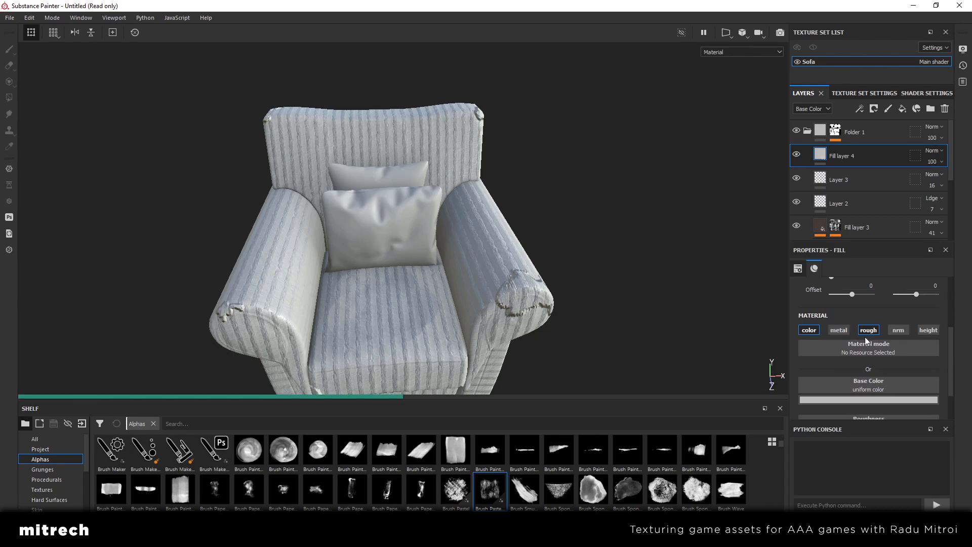
Set Fill layer 4's roughness to 0.7004 and check the surface on the armchair
scroll(886, 395, down, 2)
click(888, 404)
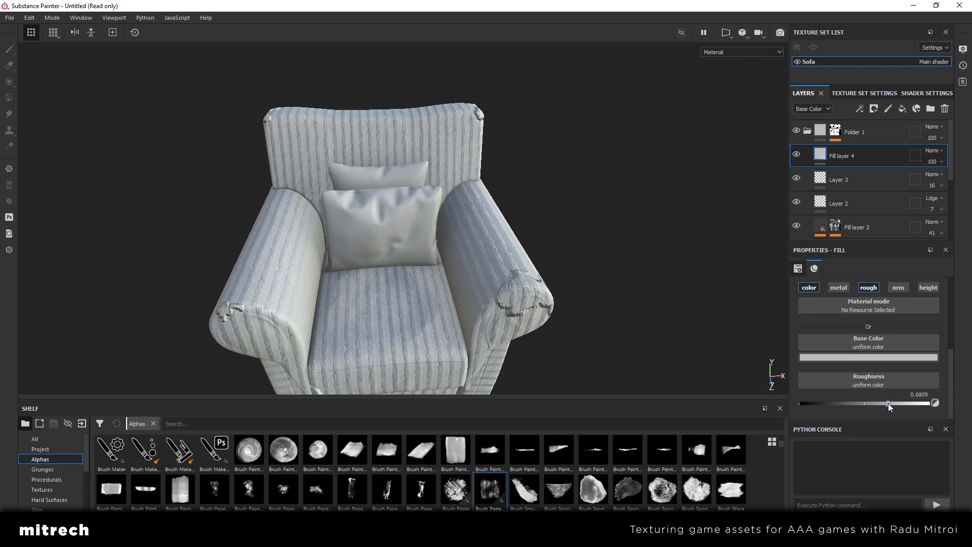
alt+drag(637, 306, 680, 315)
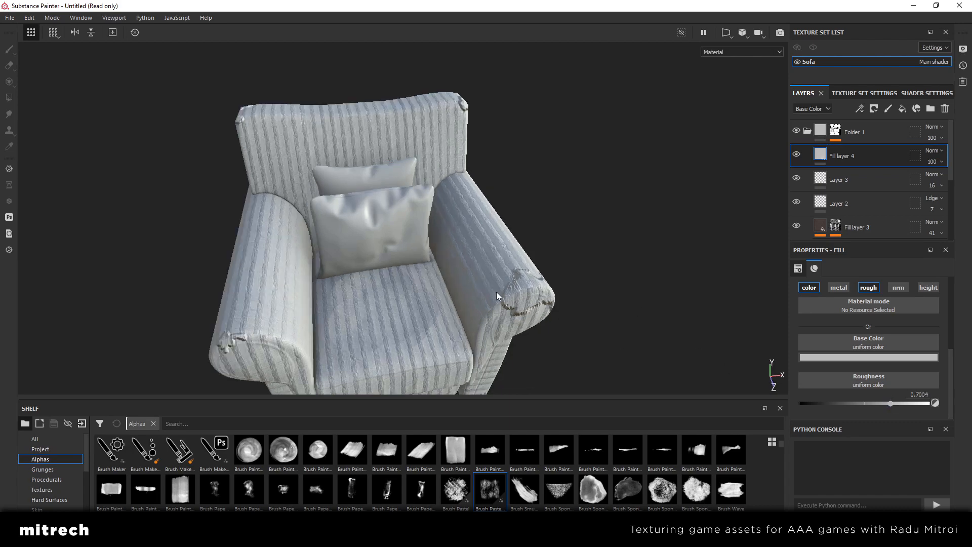
alt+drag(497, 296, 398, 277)
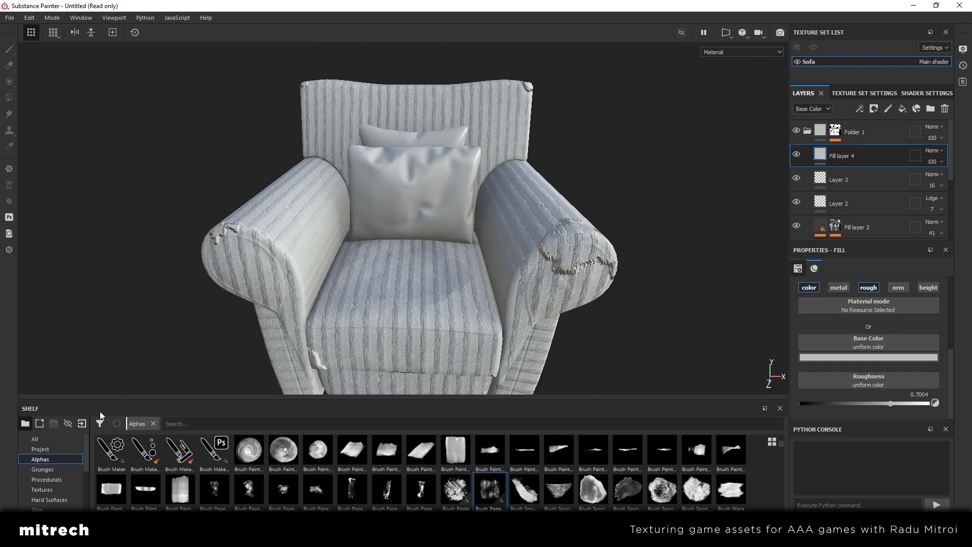
Apply the Dust Soft smart mask to Fill layer 4 and check the dust on the armchair
click(48, 490)
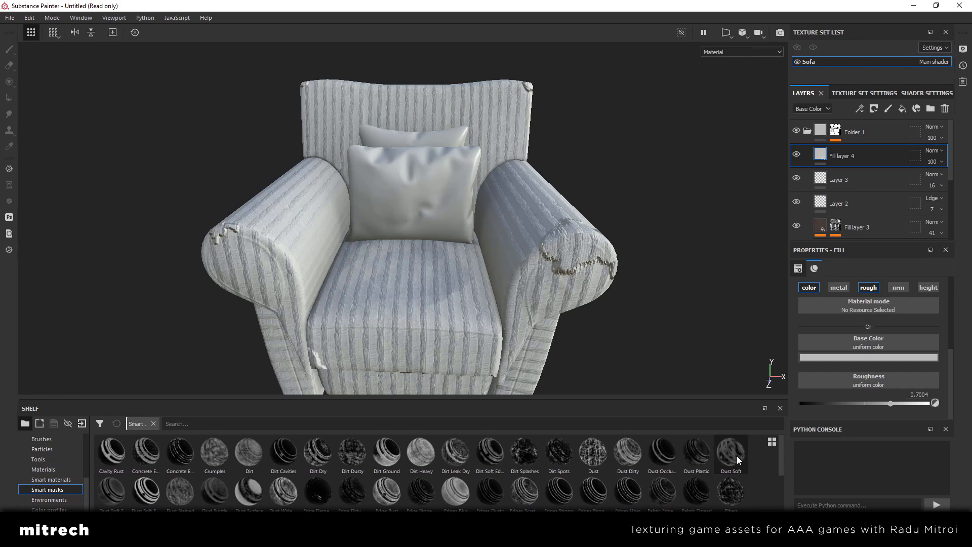
mouse_move(105, 491)
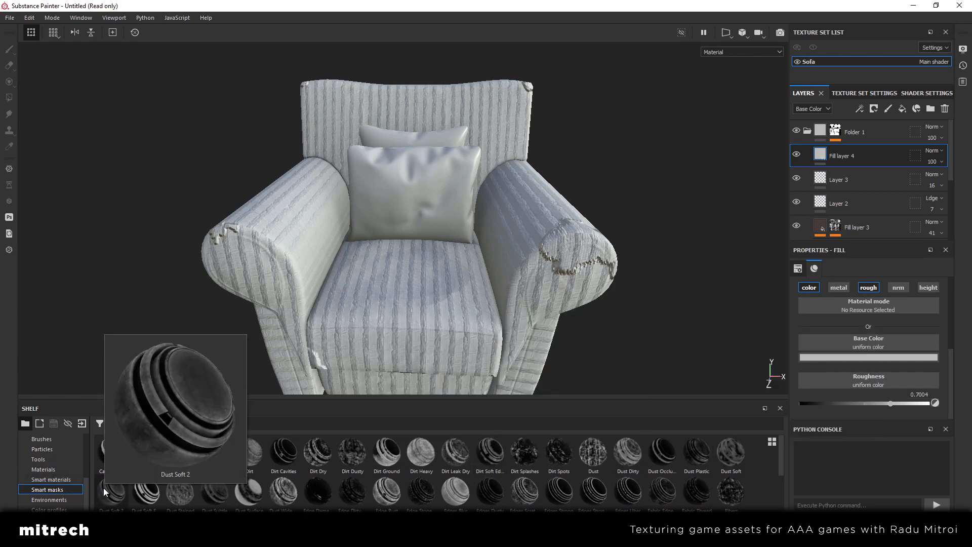
mouse_move(729, 463)
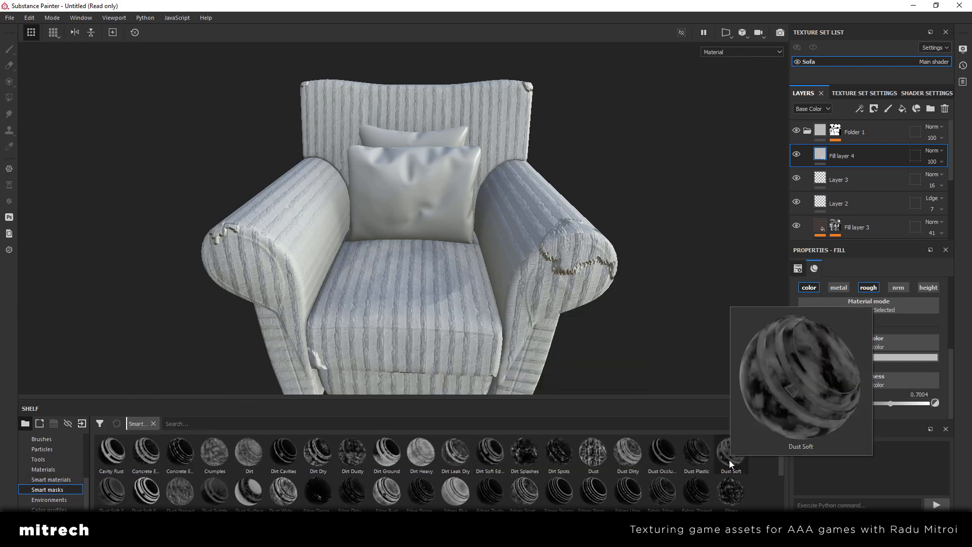
drag(729, 460, 857, 157)
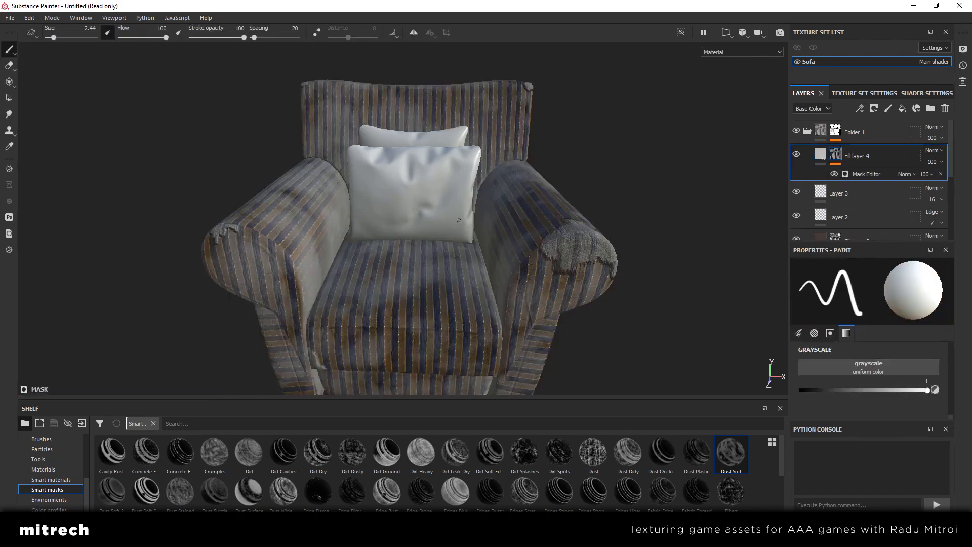
alt+drag(458, 220, 362, 229)
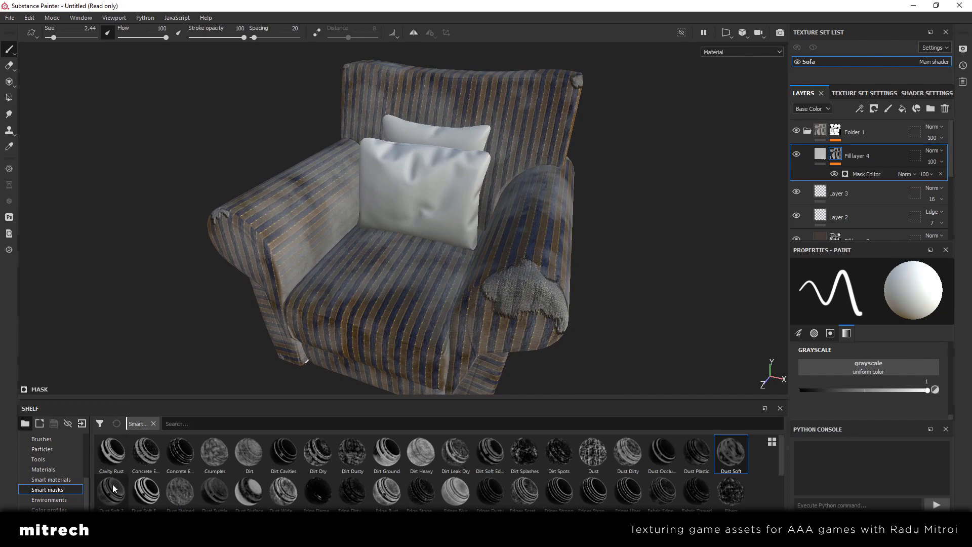
Add the Dust Soft 2 smart mask on top of the existing one, and remove Fill layer 4's whole mask
drag(113, 487, 876, 152)
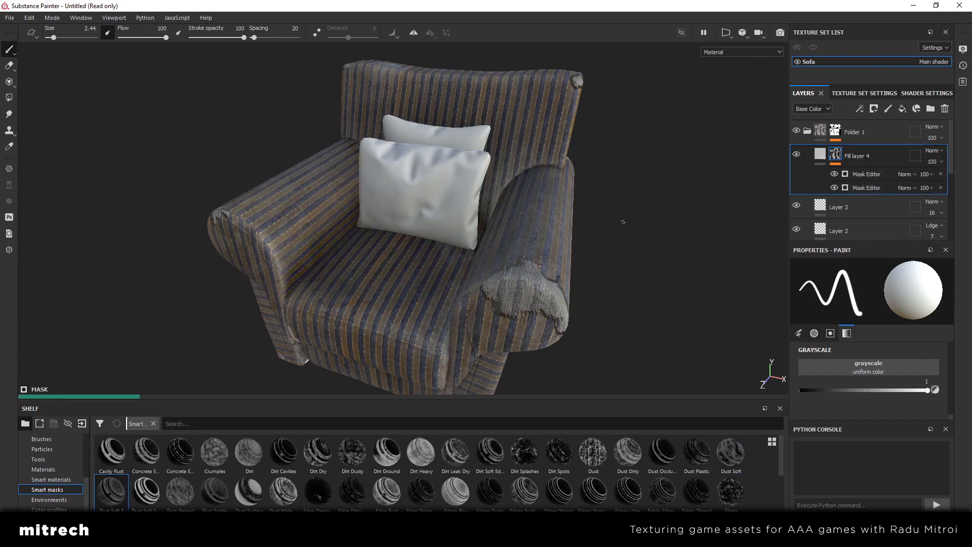
right_click(840, 152)
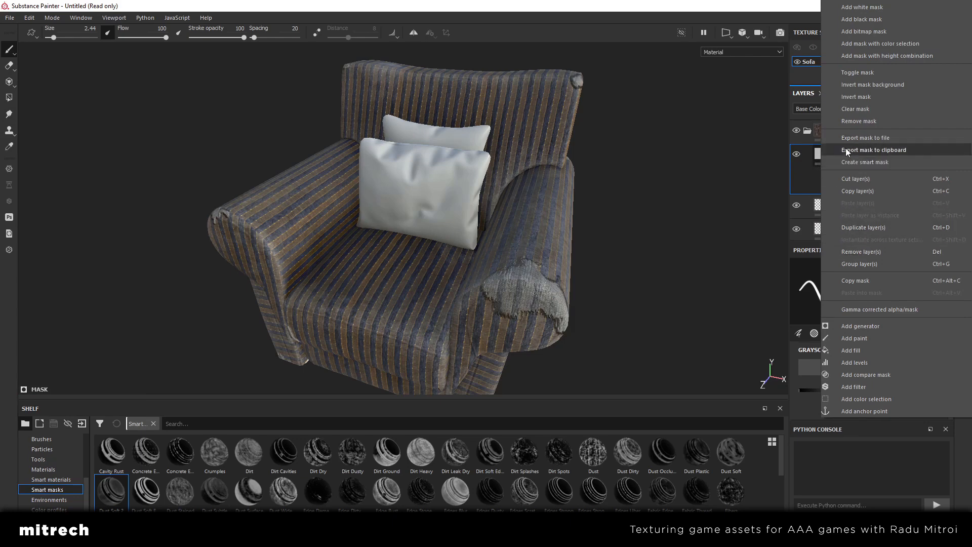
click(859, 122)
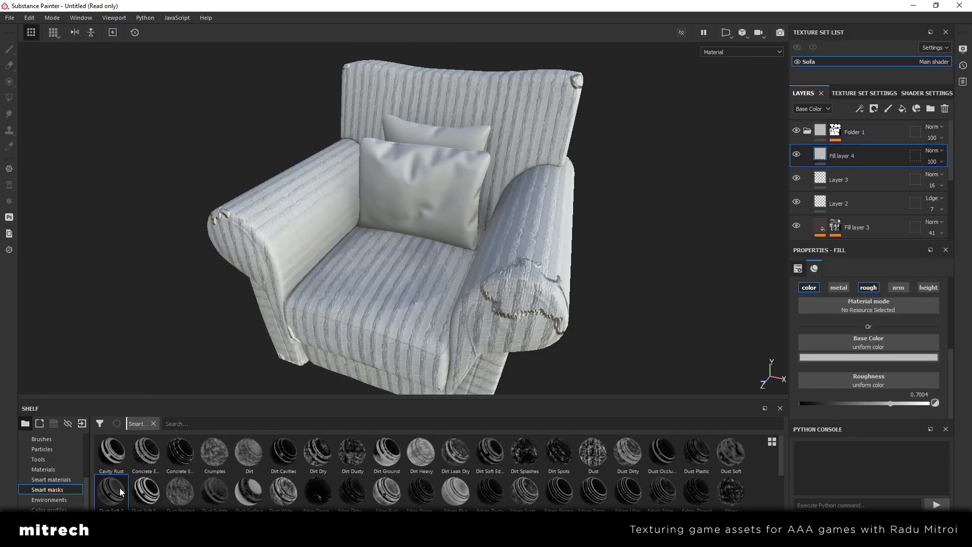
Apply the Dust Soft 2 smart mask to Fill layer 4 and inspect the dust on the armchair up close
drag(119, 489, 866, 155)
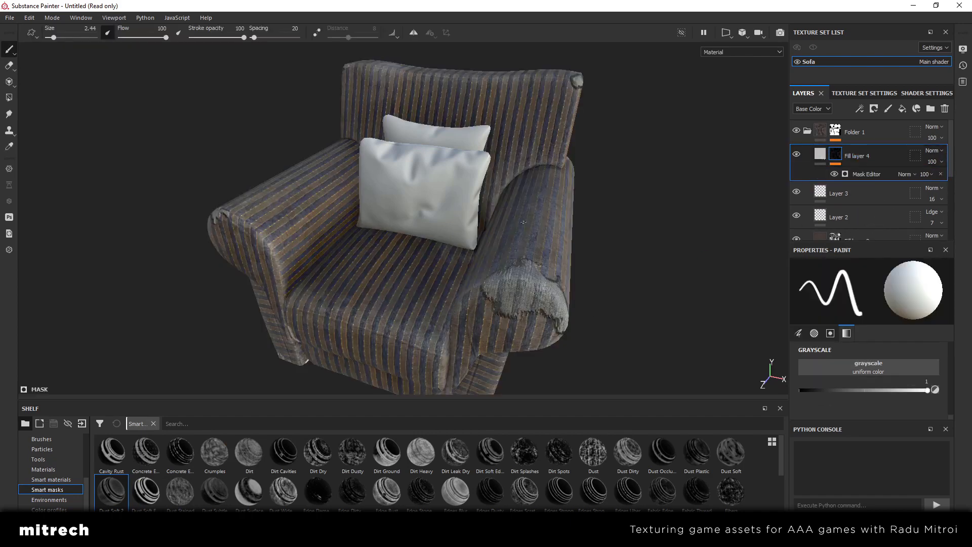
alt+drag(438, 226, 526, 235)
click(819, 154)
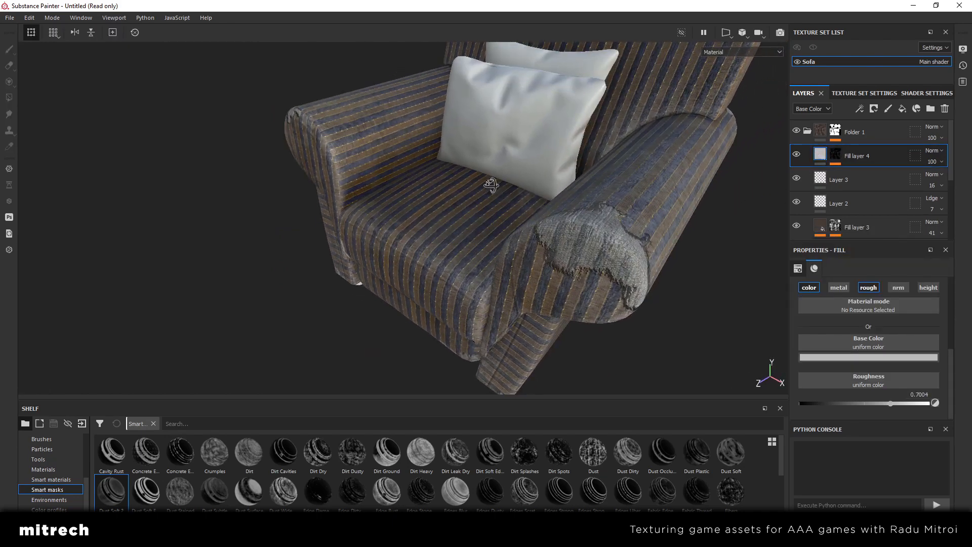
key(f)
alt+right_drag(492, 198, 390, 241)
alt+middle_drag(391, 242, 407, 215)
alt+drag(407, 215, 460, 237)
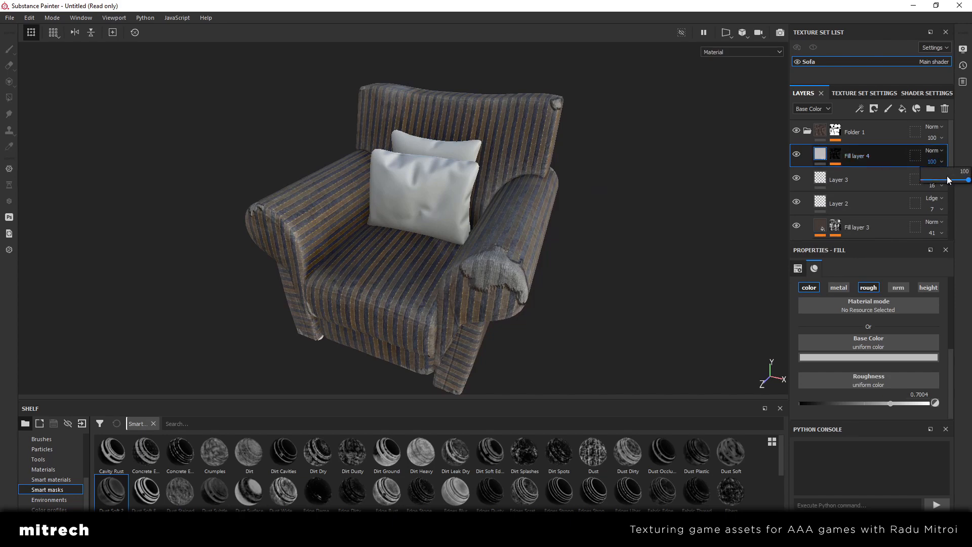
Lower Fill layer 4's opacity to 18 and check the dust on the armchair
drag(948, 179, 929, 183)
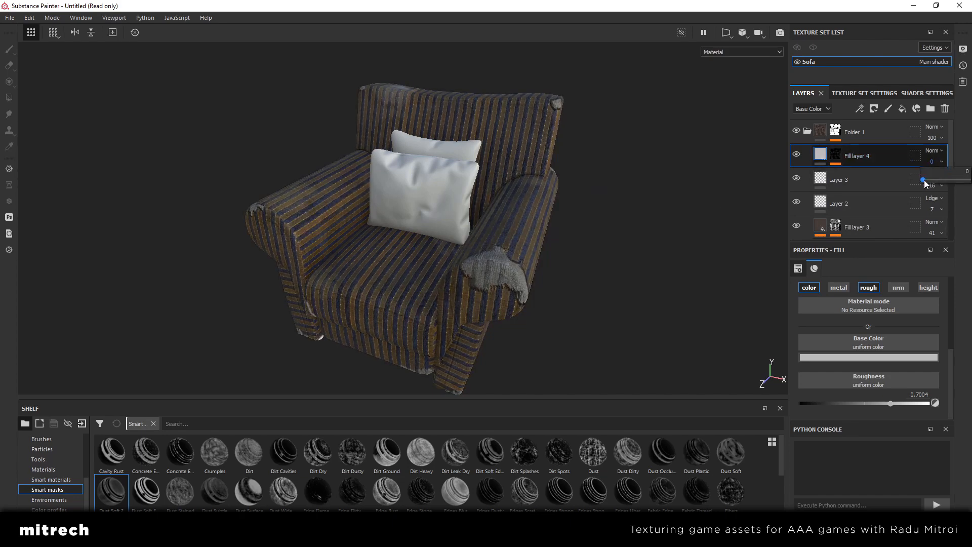
drag(925, 180, 933, 180)
alt+drag(506, 229, 505, 201)
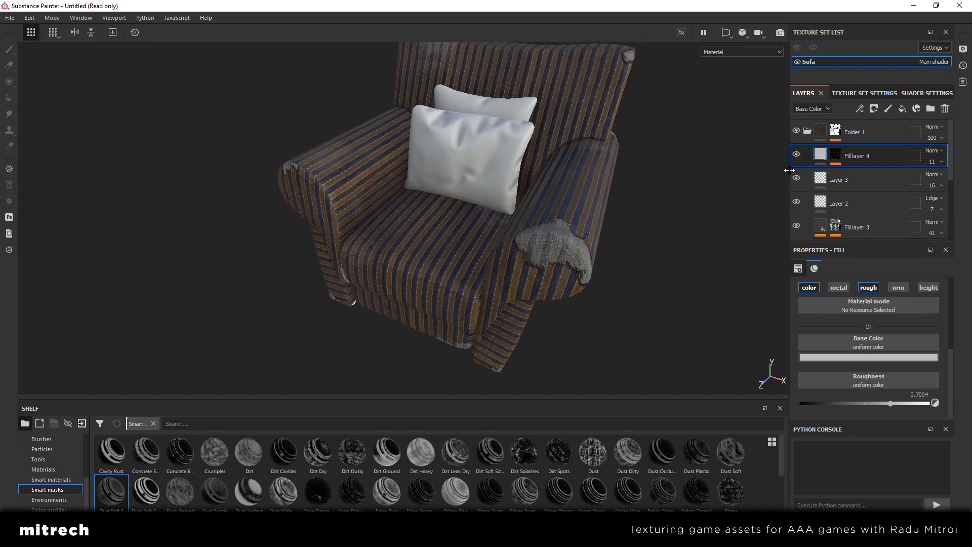
click(932, 162)
drag(930, 181, 935, 181)
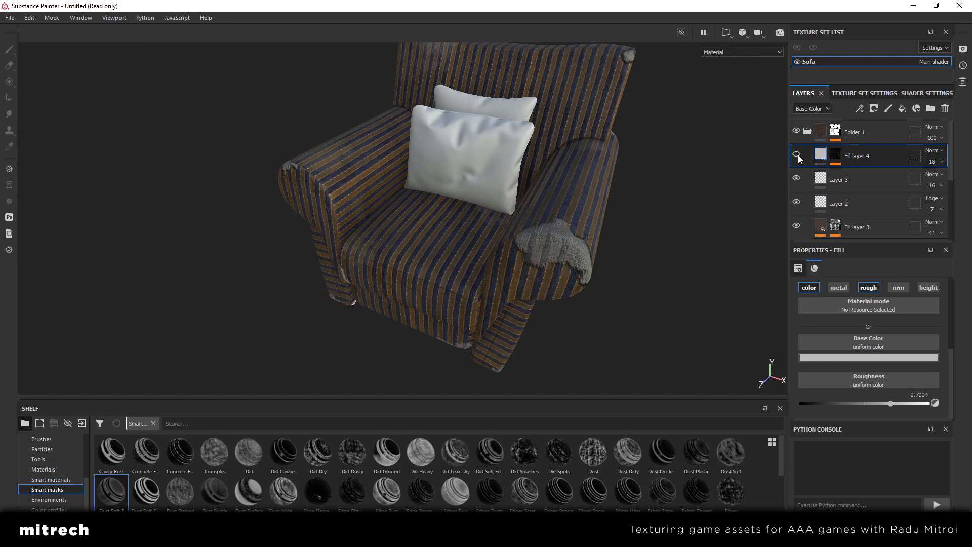
alt+drag(586, 177, 504, 249)
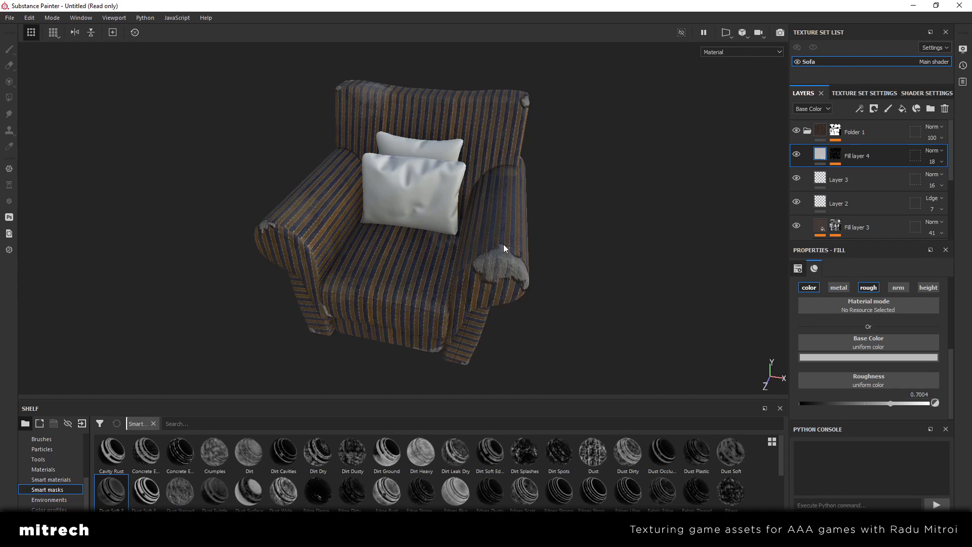
Add a new fill layer above Fill layer 4 and set its base color to the near-black brown 12100e
scroll(483, 247, up, 2)
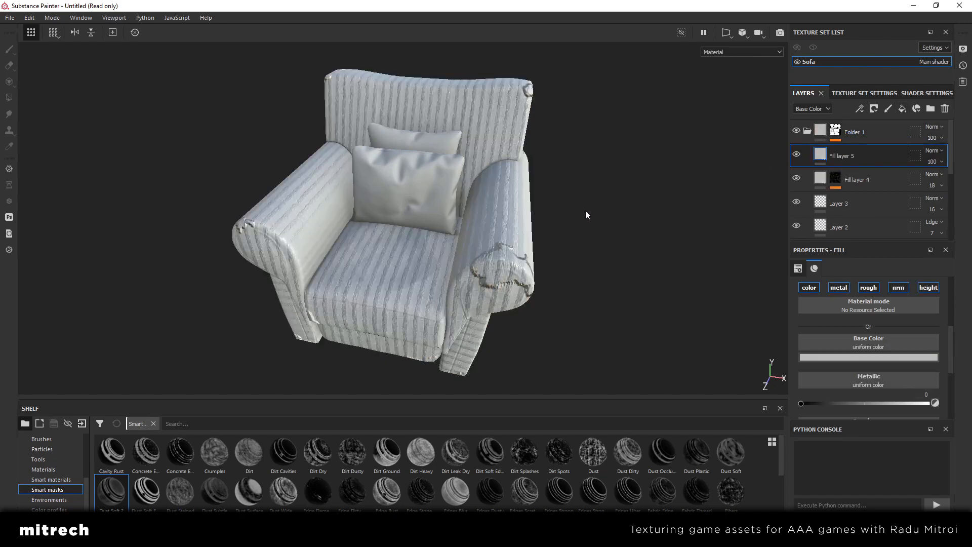
click(875, 356)
click(958, 458)
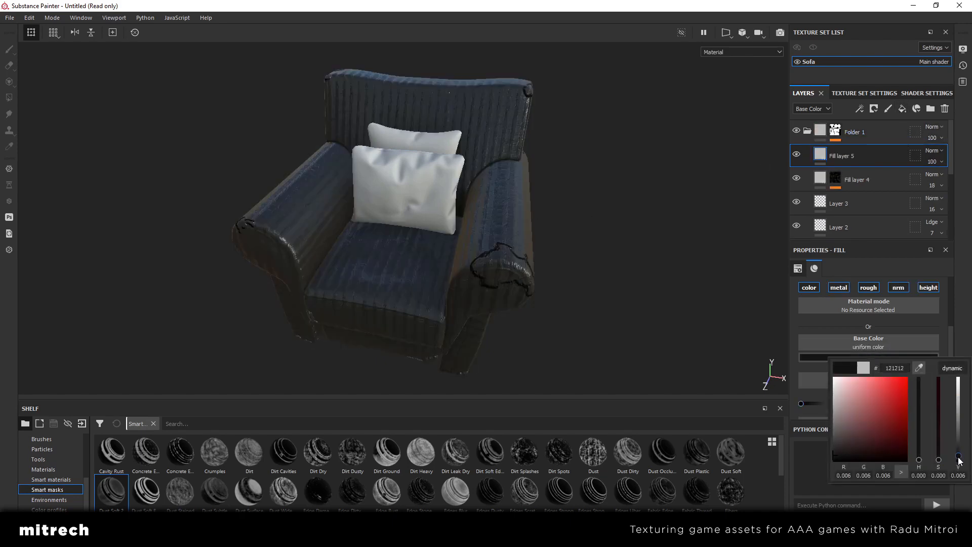
drag(958, 457, 936, 448)
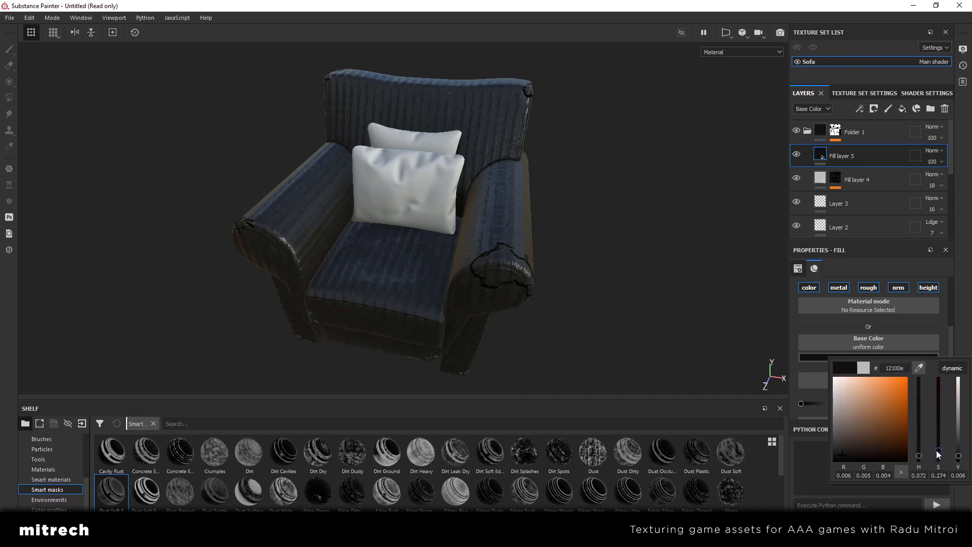
scroll(898, 360, down, 1)
scroll(892, 361, up, 1)
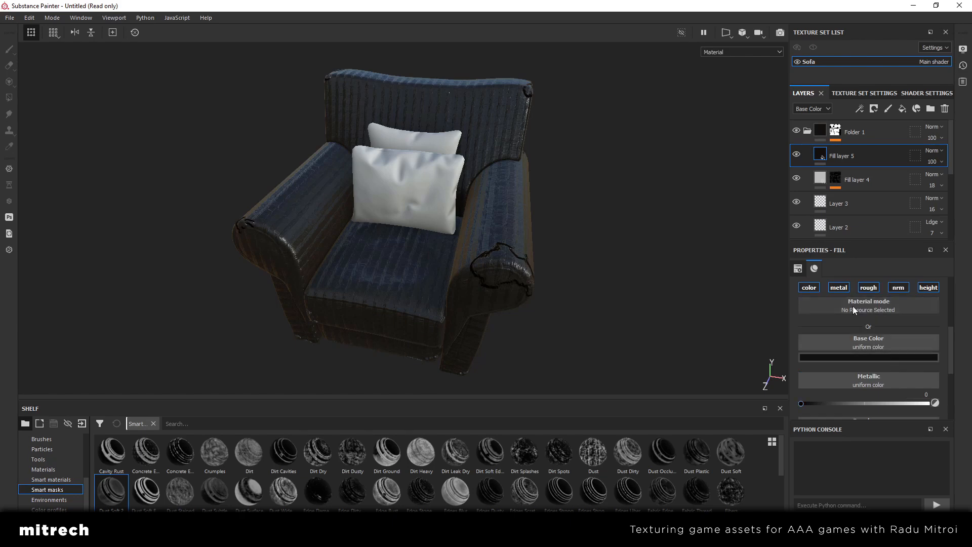
Turn off Fill layer 5's metallic and normal channels and lighten its base color to 1f1c19
click(842, 288)
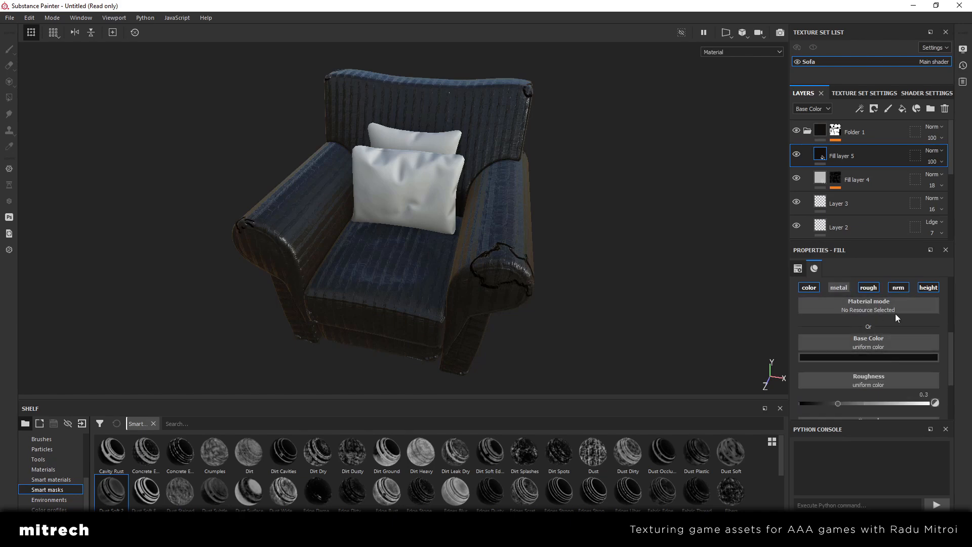
click(900, 288)
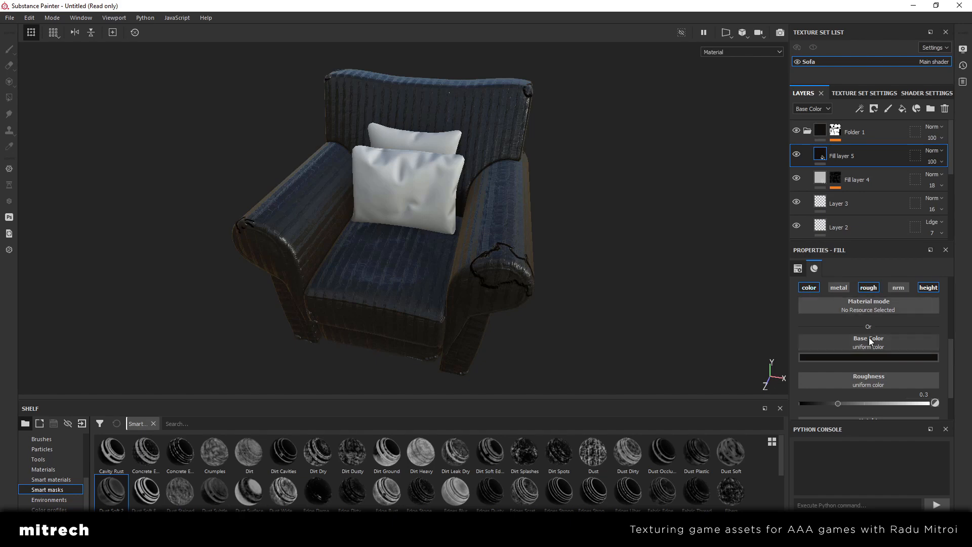
click(869, 357)
click(958, 455)
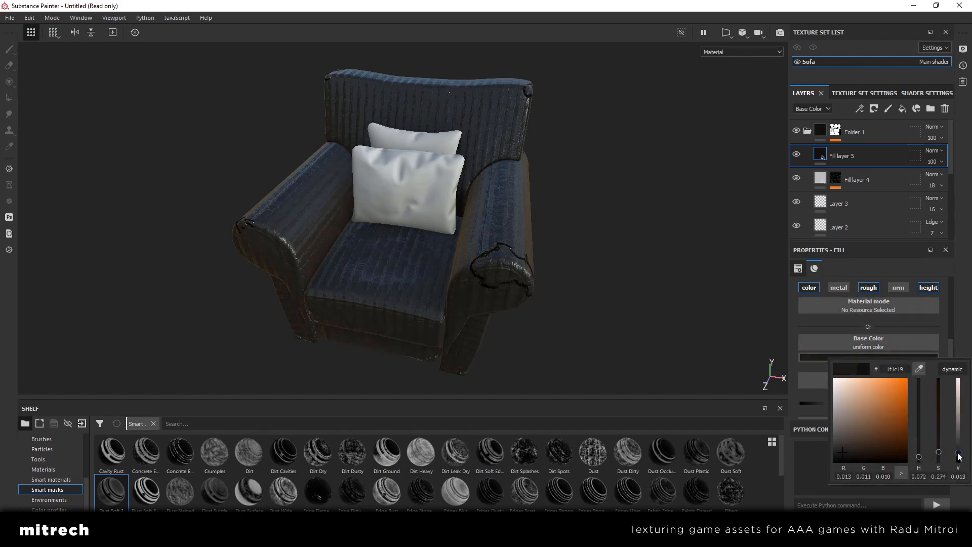
alt+drag(369, 243, 524, 229)
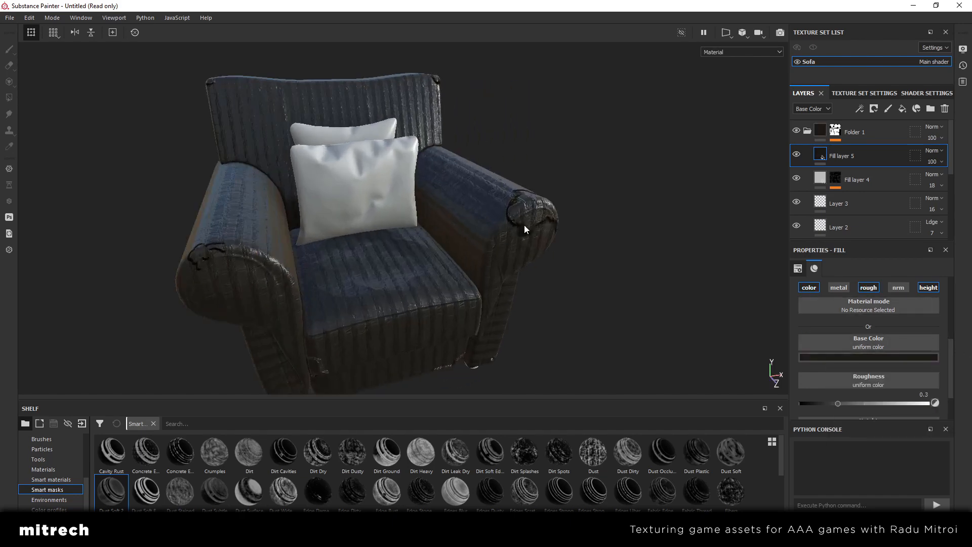
Set Fill layer 5's roughness to 0.8872 and height to 0.0117, and check the surface on the armchair
click(915, 403)
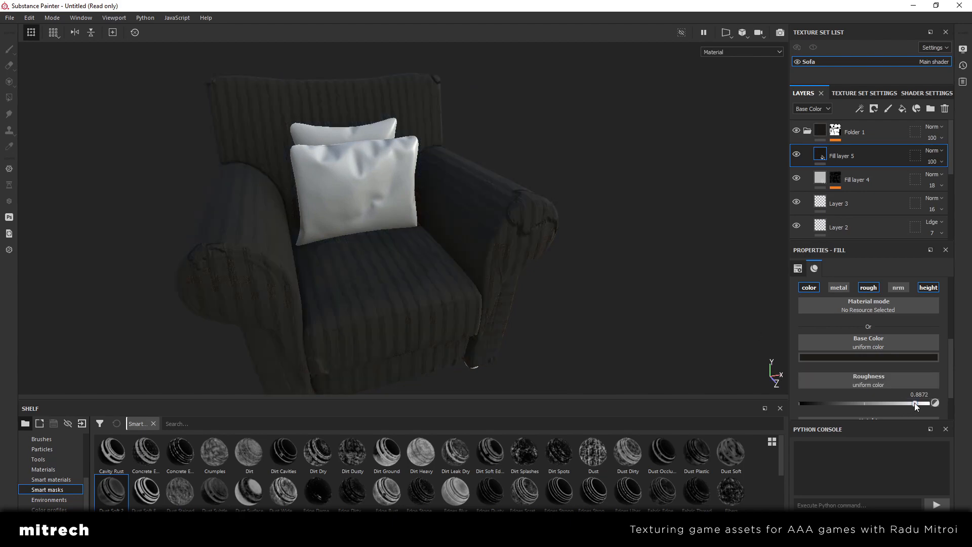
alt+drag(531, 278, 373, 267)
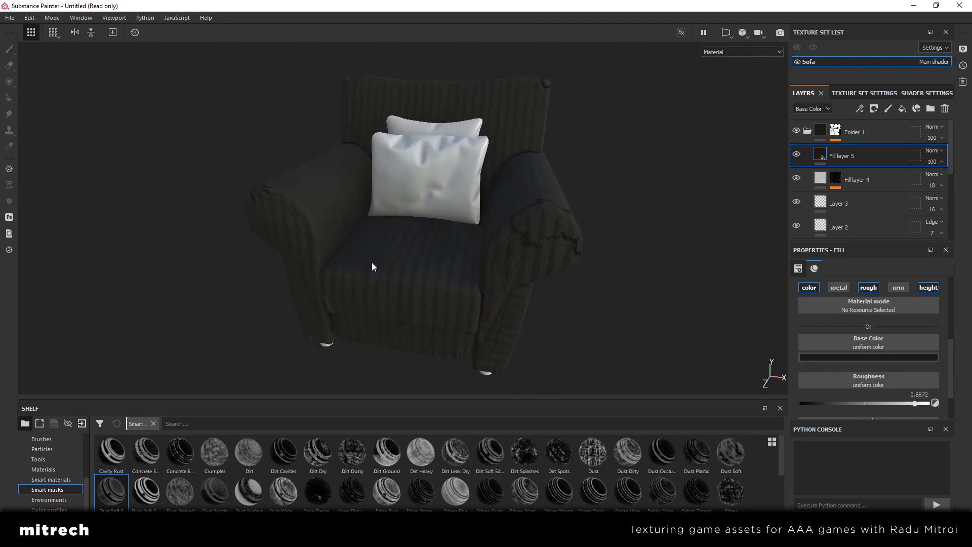
scroll(944, 318, down, 2)
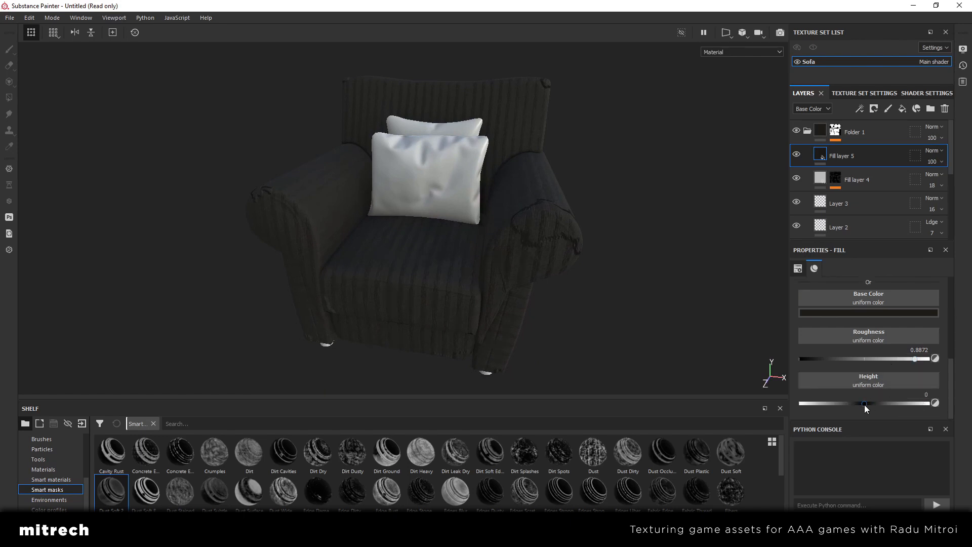
click(865, 403)
alt+drag(567, 268, 427, 271)
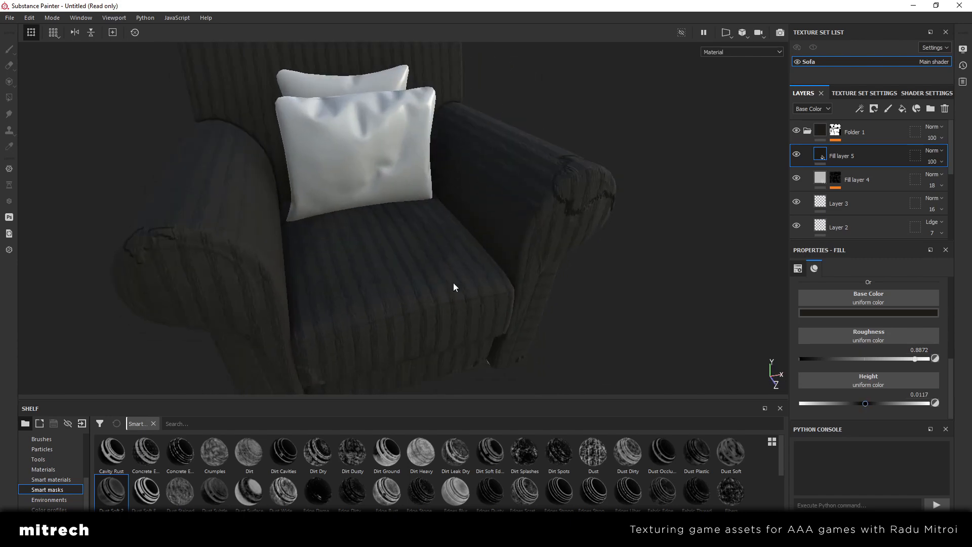
alt+middle_drag(511, 256, 522, 268)
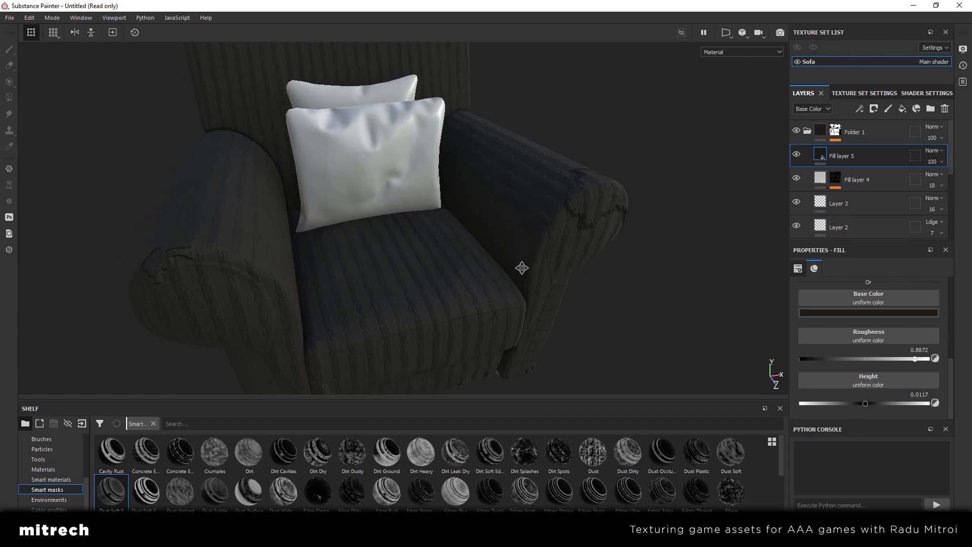
Add a black mask with a Dirt generator to Fill layer 5 and check the dirt on the armchair
right_click(865, 158)
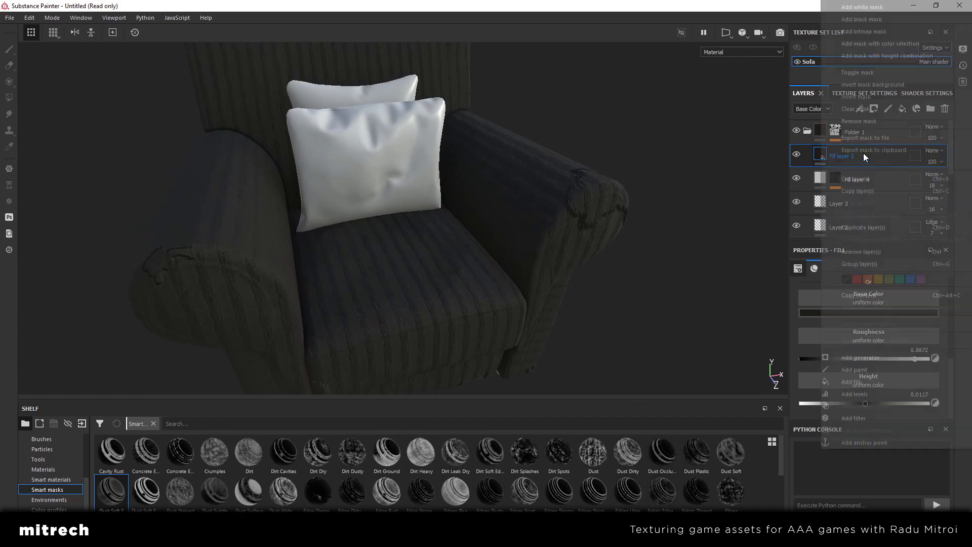
click(870, 19)
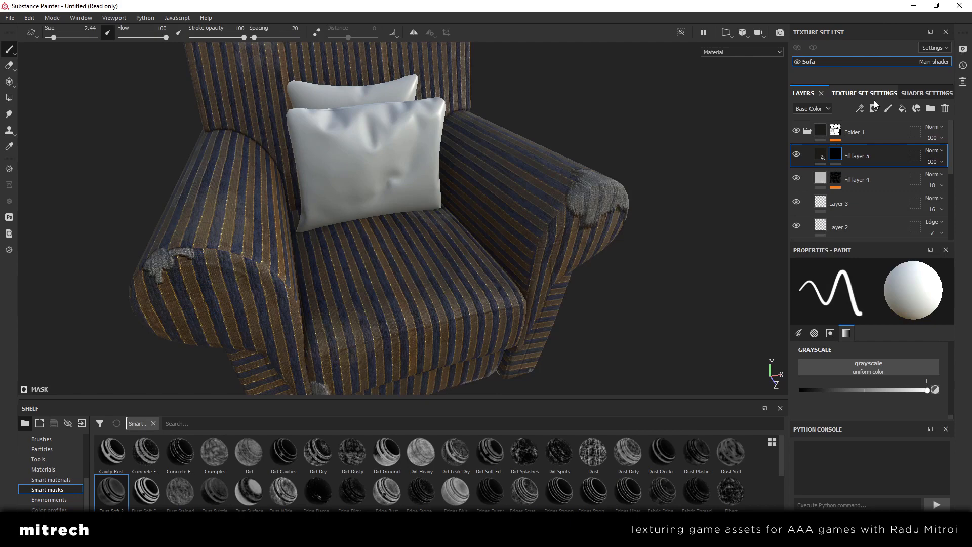
right_click(876, 154)
click(896, 354)
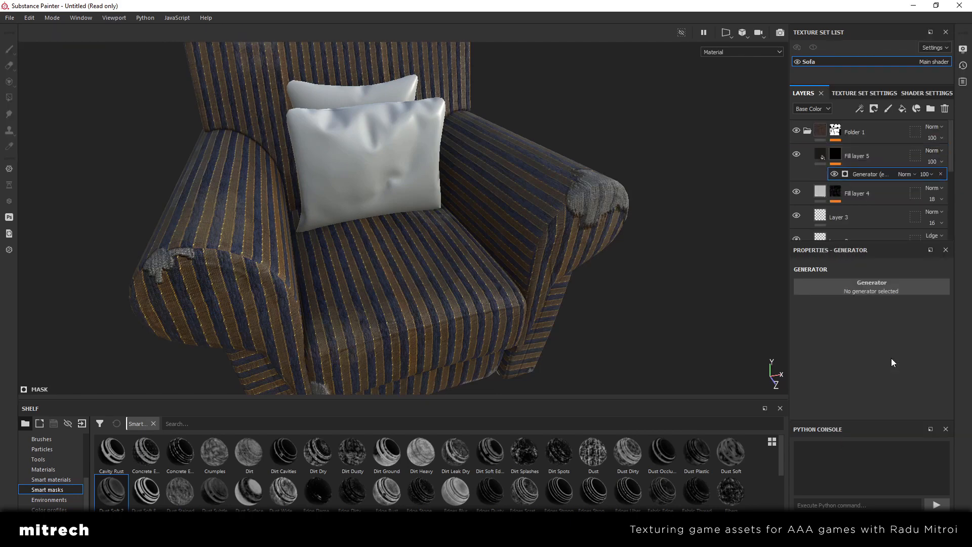
click(876, 285)
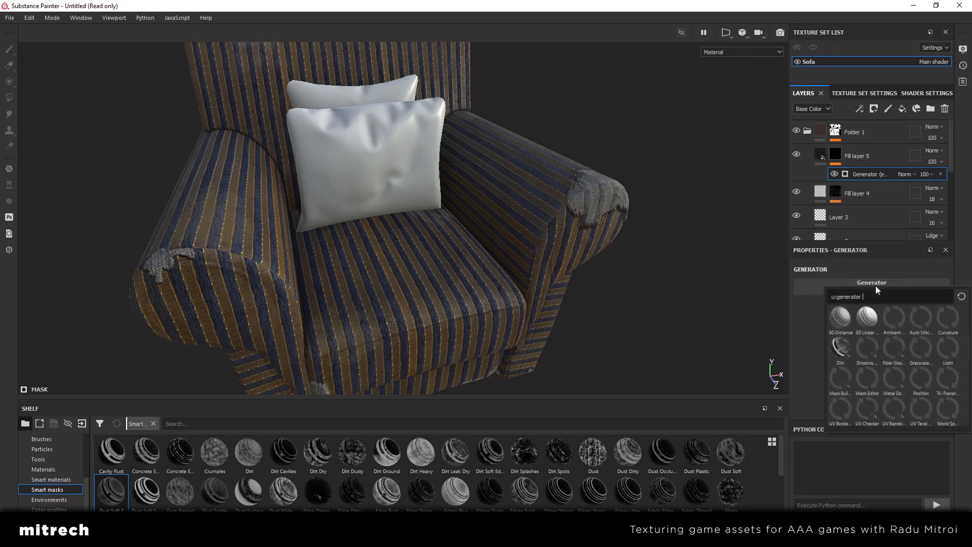
click(840, 352)
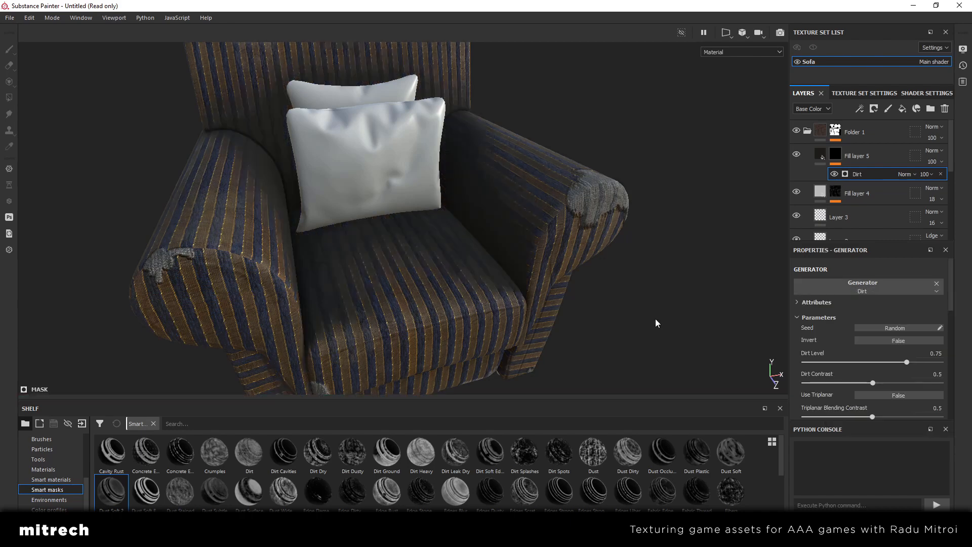
alt+right_drag(656, 319, 624, 315)
alt+drag(454, 187, 556, 261)
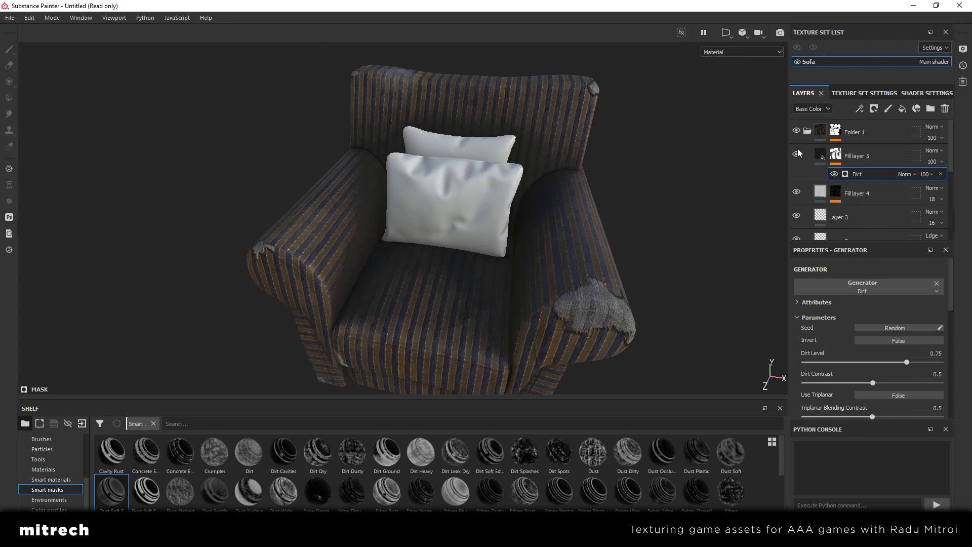
Reduce the Dirt generator's dirt level to 0.48 and compare the armchair with Fill layer 5 hidden and shown
click(824, 158)
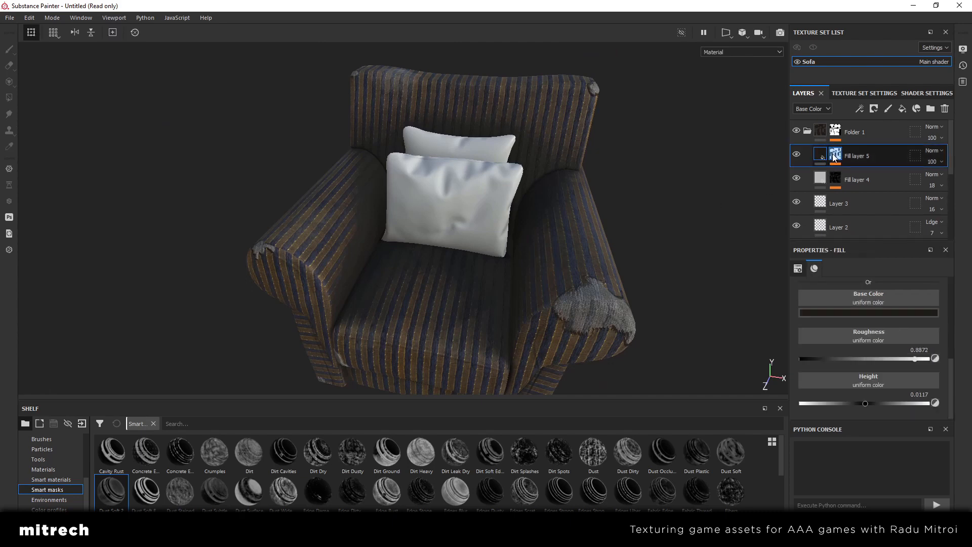
click(857, 173)
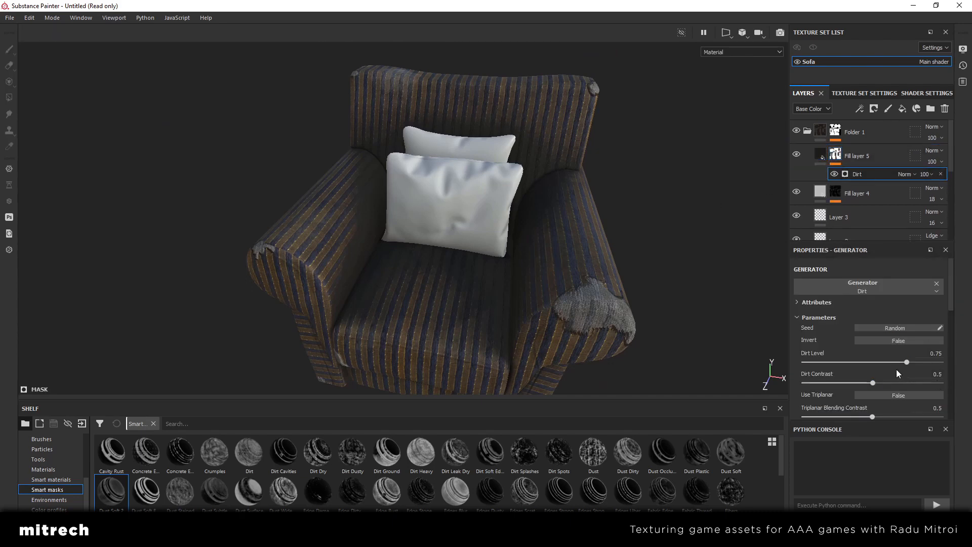
click(883, 362)
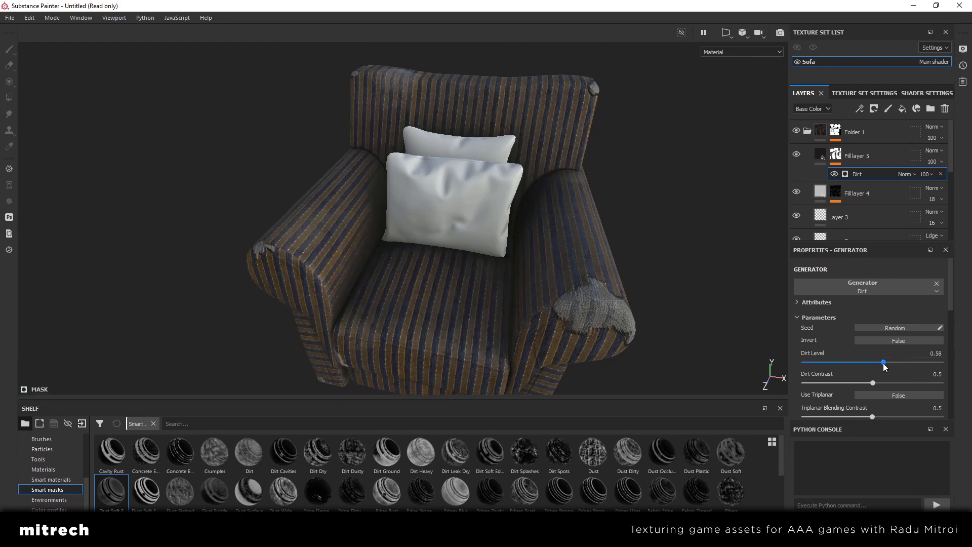
click(870, 363)
click(795, 153)
click(795, 153)
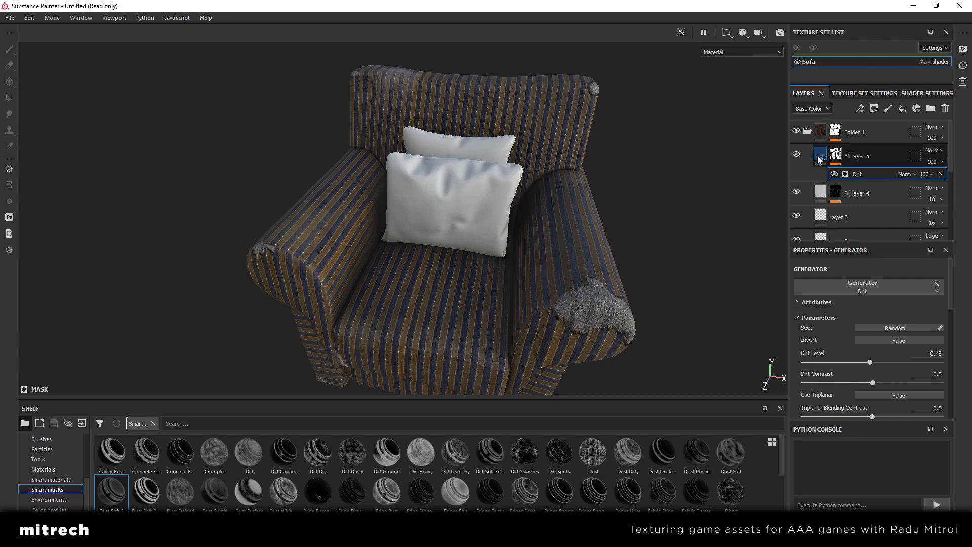
Lower Fill layer 5's opacity to 73
click(820, 154)
click(941, 162)
mouse_move(953, 179)
mouse_down()
mouse_move(923, 181)
mouse_move(968, 181)
mouse_move(942, 183)
mouse_move(957, 188)
mouse_up()
click(935, 163)
scroll(579, 230, down, 3)
alt+drag(715, 209, 731, 208)
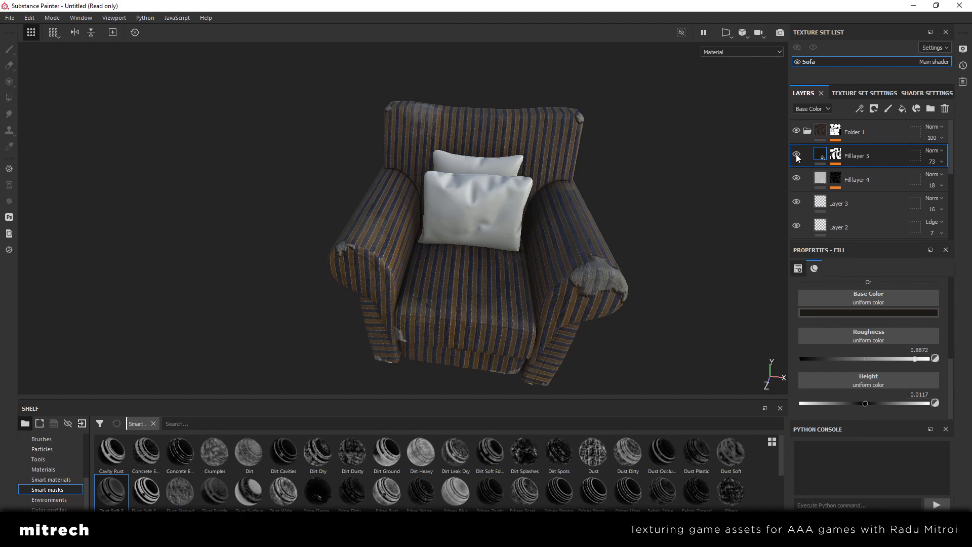
Examine the dirt from several sides and compare the armchair with Fill layer 5 hidden and shown
alt+drag(481, 298, 426, 227)
scroll(391, 186, up, 3)
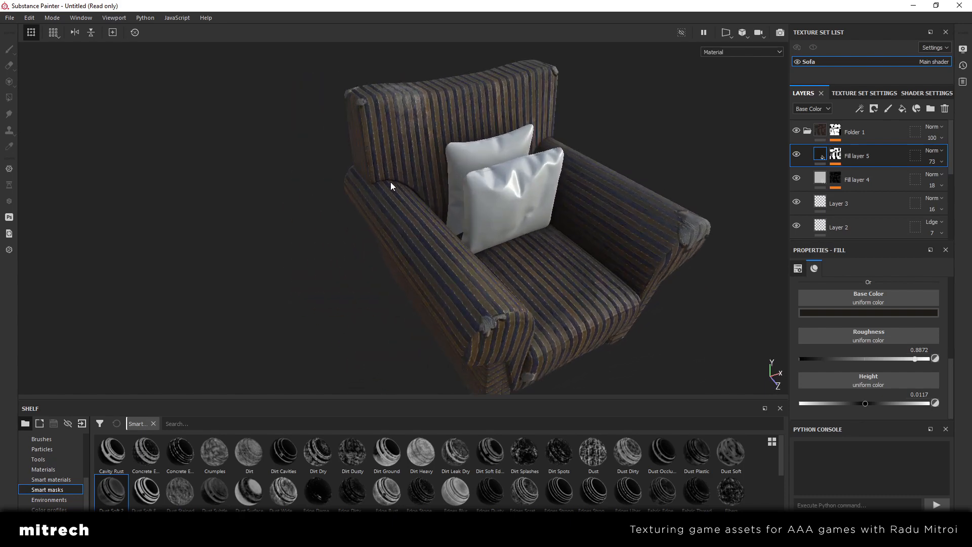
alt+drag(589, 315, 465, 270)
alt+middle_drag(466, 269, 450, 256)
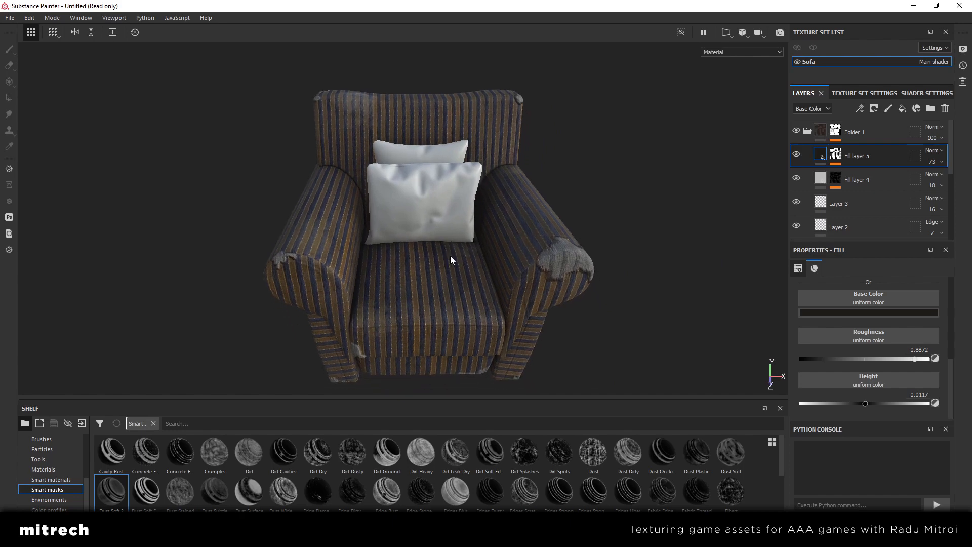
click(795, 156)
click(795, 156)
click(796, 157)
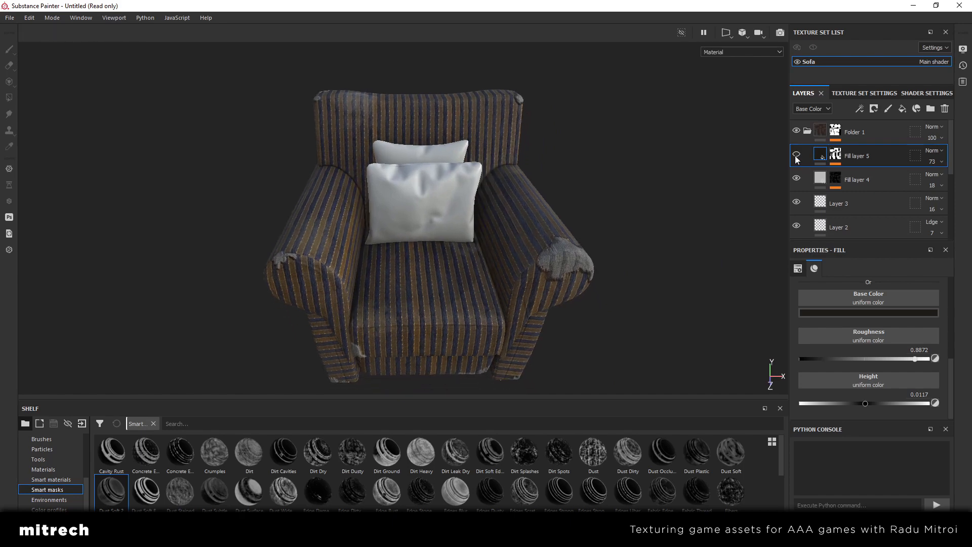
click(796, 156)
click(796, 156)
click(796, 156)
Inspect the armchair's worn patches, dust and dirt up close, using an enlarged view without the panels
alt+drag(523, 231, 418, 217)
scroll(451, 224, up, 2)
alt+middle_drag(502, 279, 397, 215)
alt+drag(574, 259, 521, 279)
scroll(396, 245, down, 5)
alt+middle_drag(364, 228, 512, 260)
key(Tab)
alt+drag(512, 260, 659, 280)
scroll(659, 279, up, 2)
scroll(663, 304, up, 1)
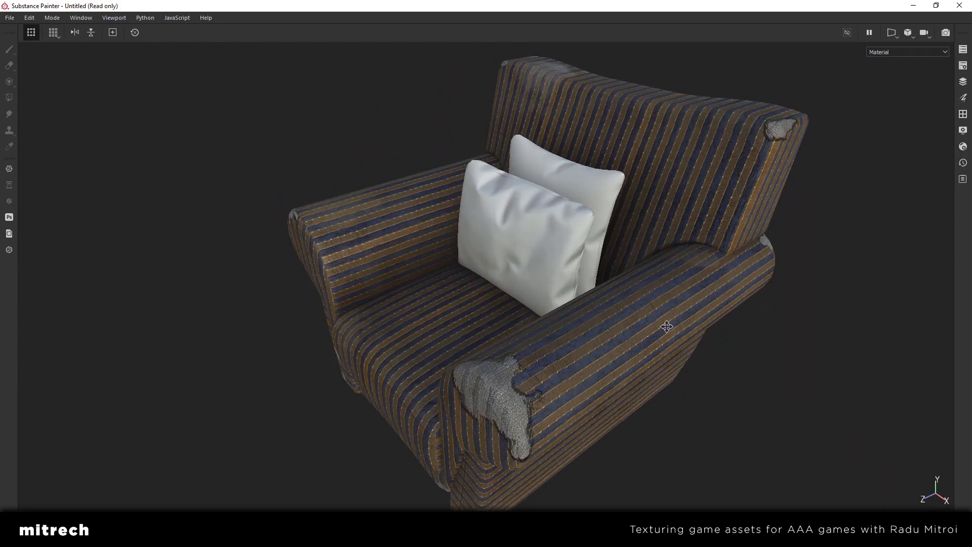
alt+middle_drag(667, 327, 635, 279)
alt+drag(516, 299, 550, 221)
alt+middle_drag(467, 363, 502, 268)
alt+drag(506, 268, 529, 317)
scroll(544, 237, down, 2)
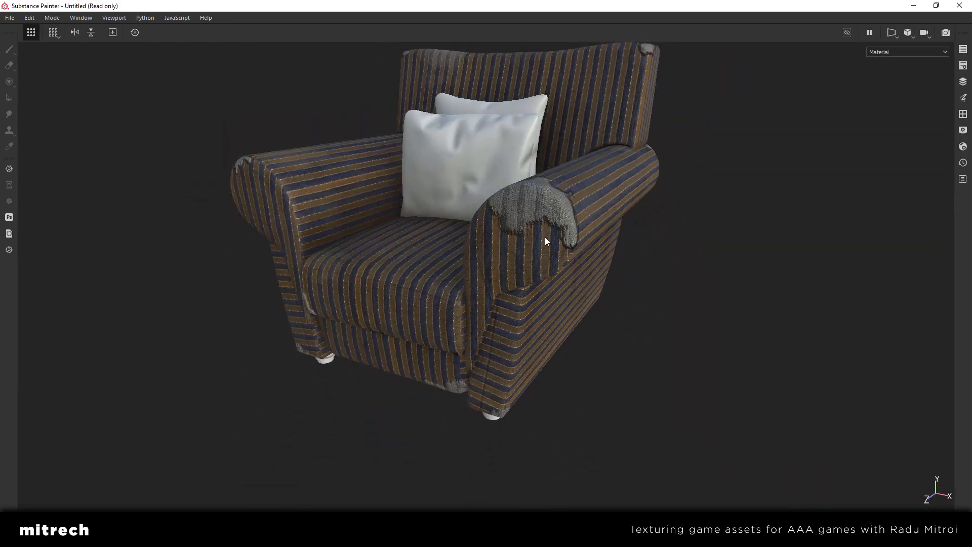
alt+drag(545, 237, 586, 278)
Bring back the hidden panels and collapse Folder 1 in the layer stack
key(Tab)
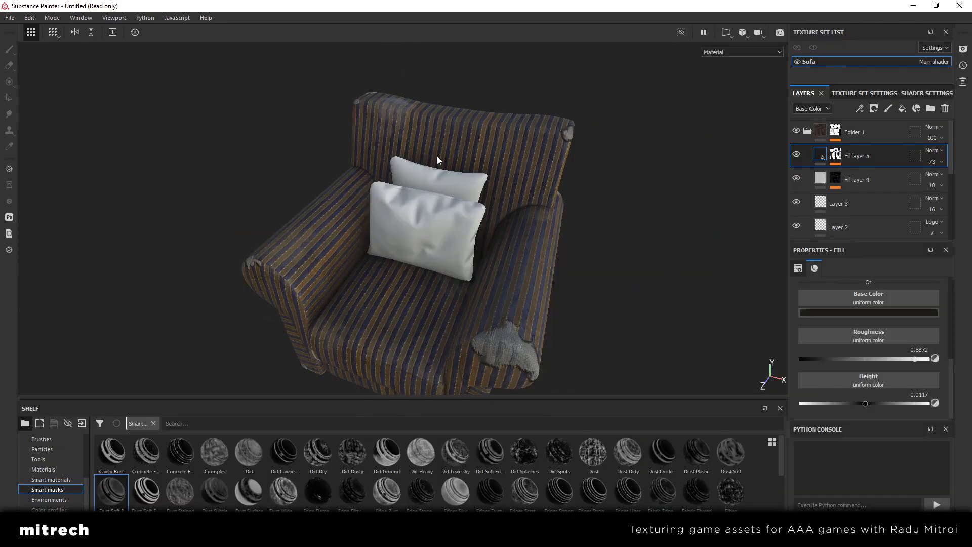
click(807, 131)
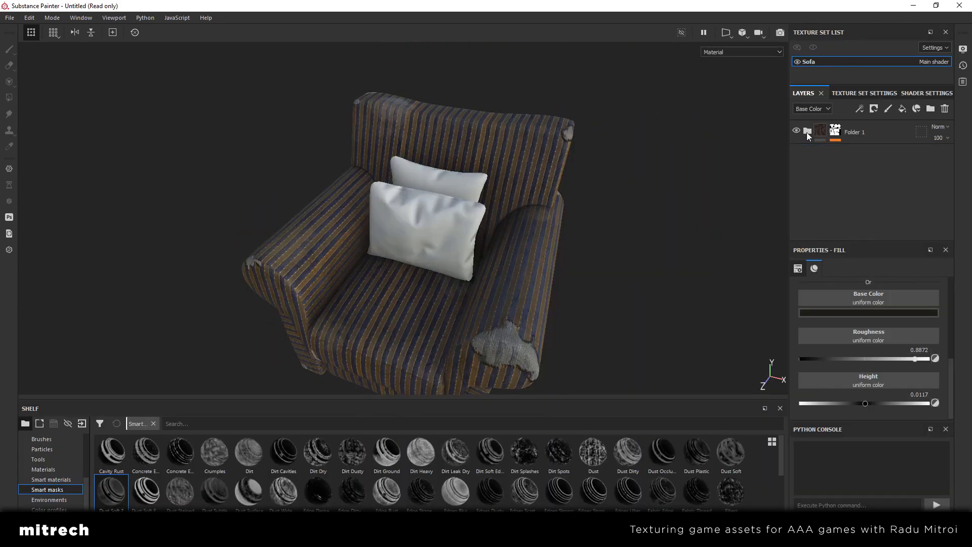
Check the armchair with Folder 1 hidden and shown, and rename the folder MAIN
click(858, 140)
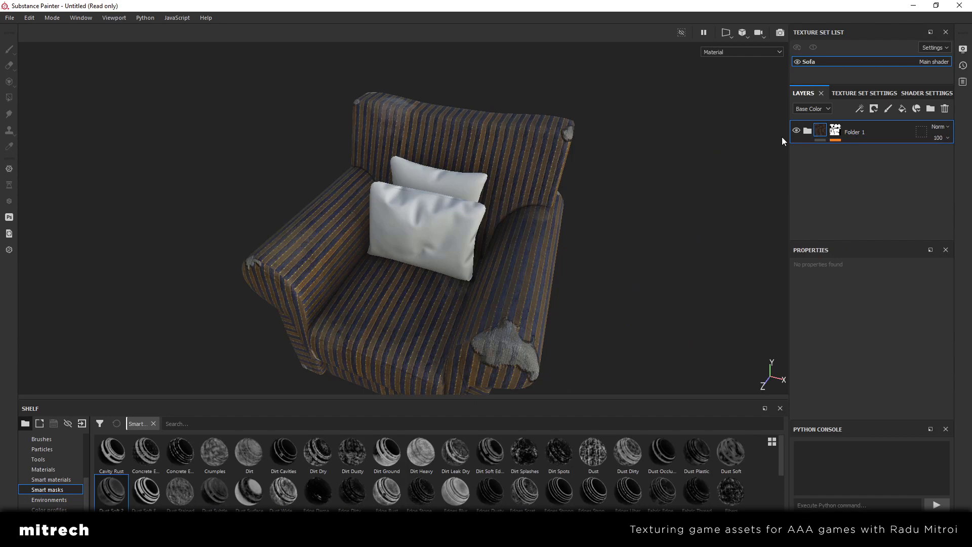
alt+middle_drag(505, 268, 503, 216)
alt+drag(503, 216, 555, 204)
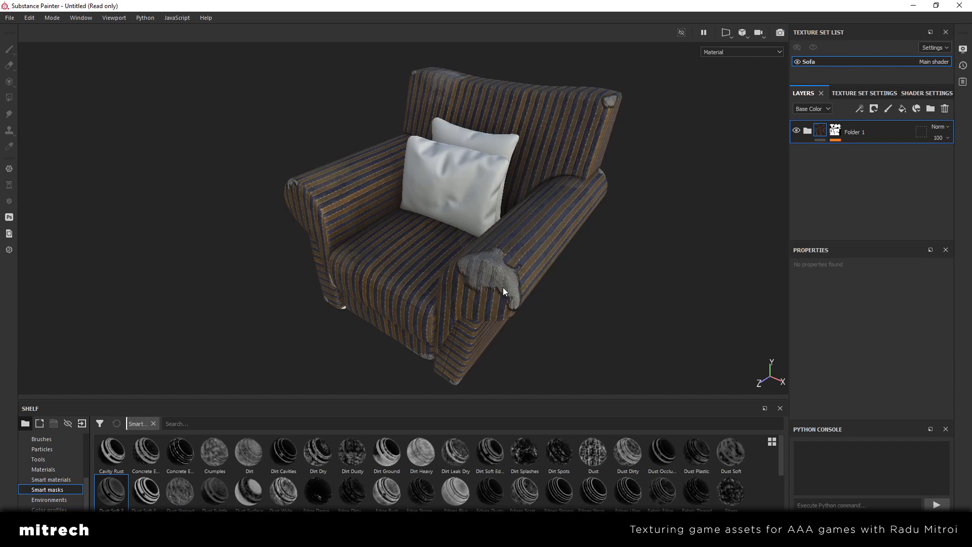
click(796, 131)
click(796, 131)
alt+drag(565, 233, 482, 232)
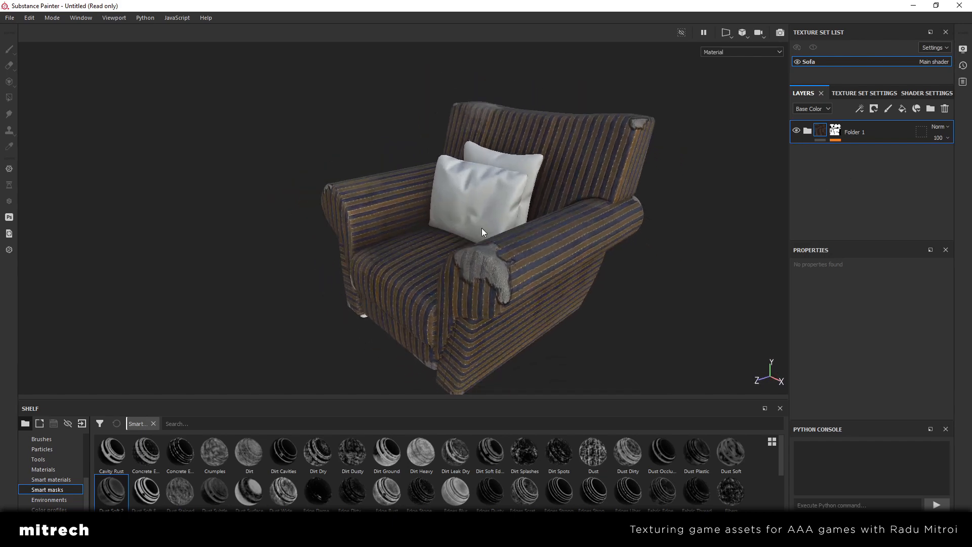
double_click(857, 133)
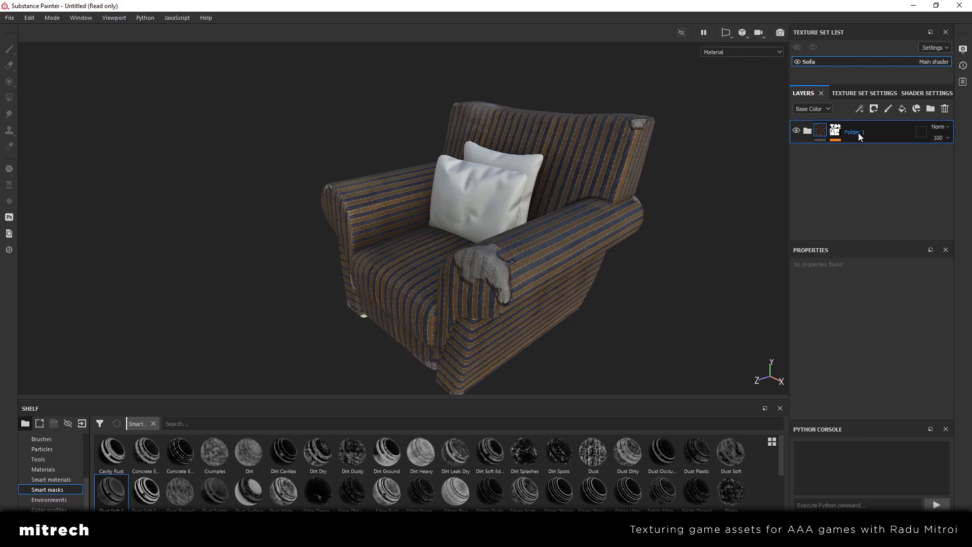
text(MAIN)
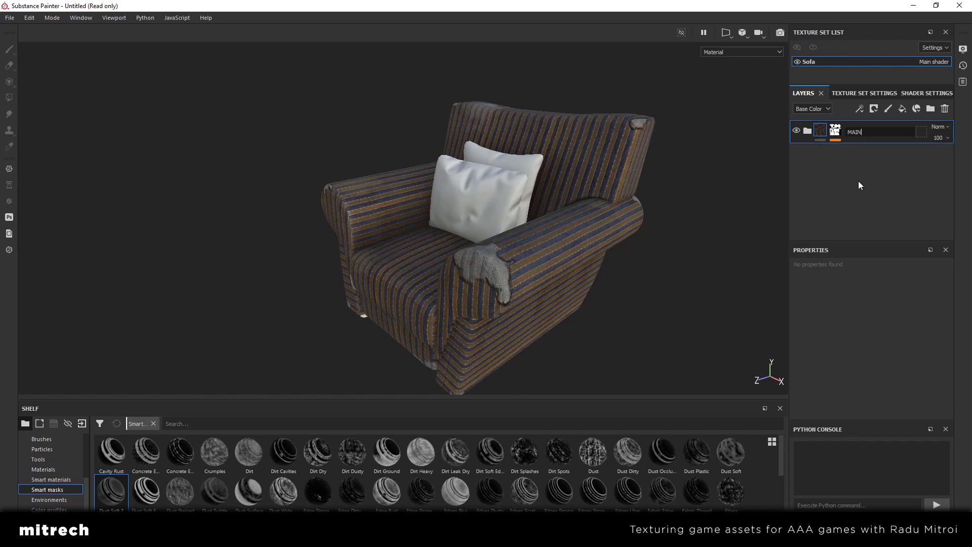
key(Return)
Compare the armchair with the MAIN folder hidden and shown, and add a new fill layer above it
click(796, 131)
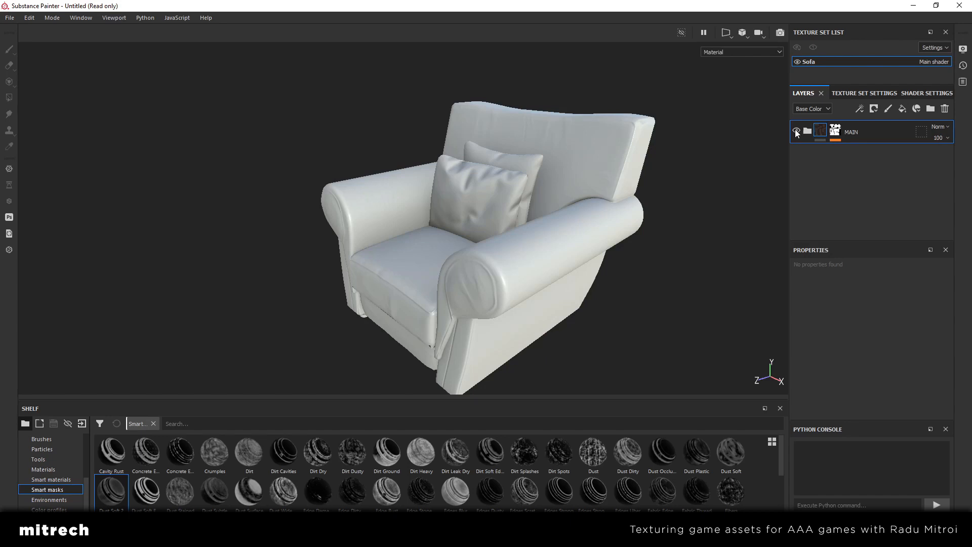
click(796, 131)
alt+drag(612, 239, 467, 250)
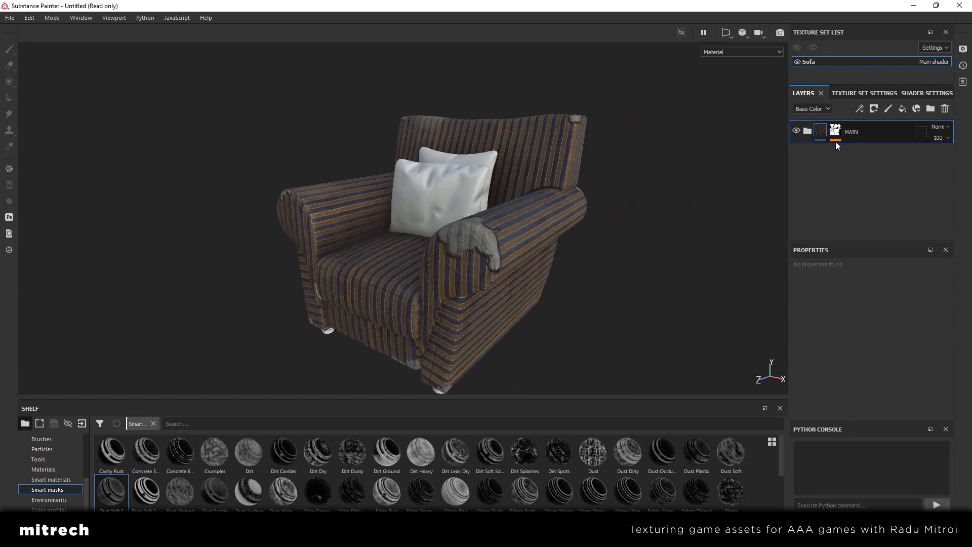
alt+drag(674, 162, 496, 231)
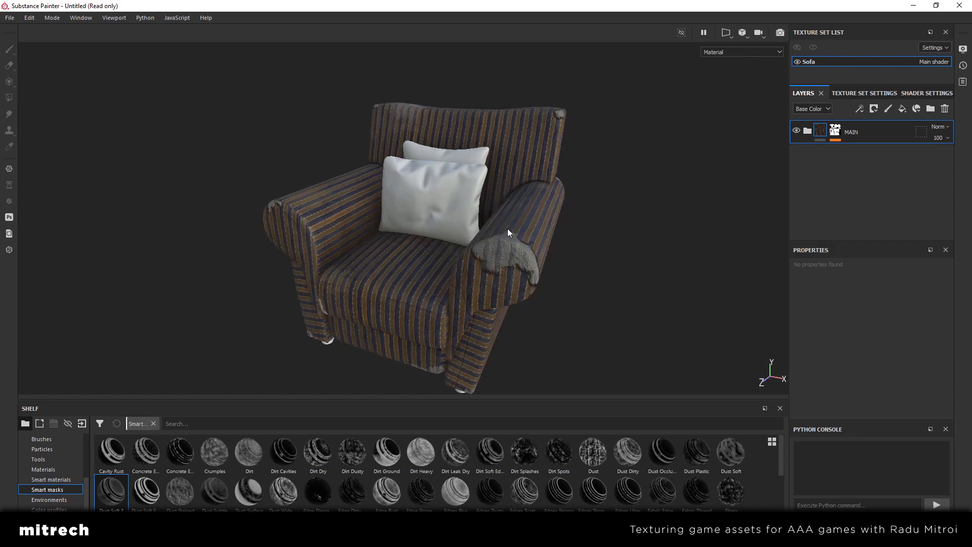
alt+drag(496, 226, 507, 229)
click(916, 108)
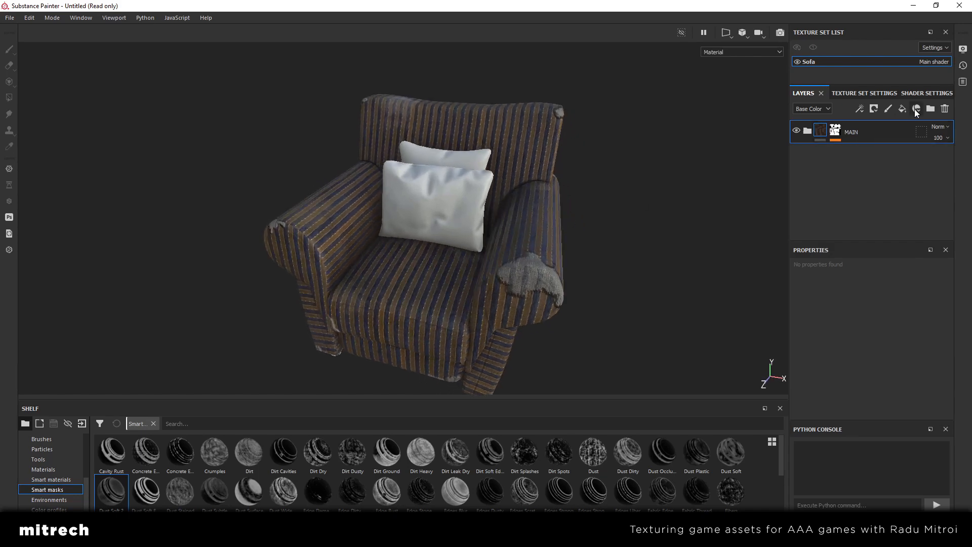
click(792, 185)
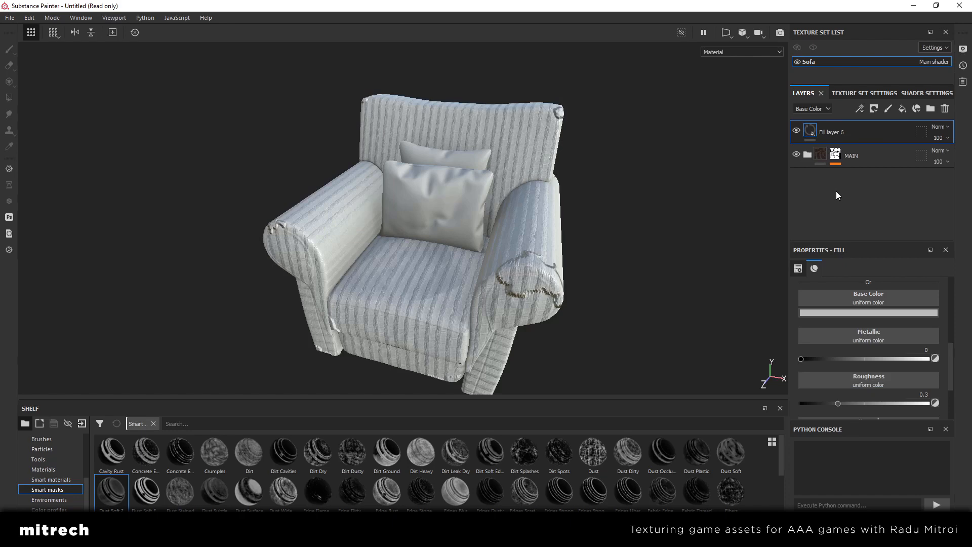
alt+drag(498, 249, 505, 250)
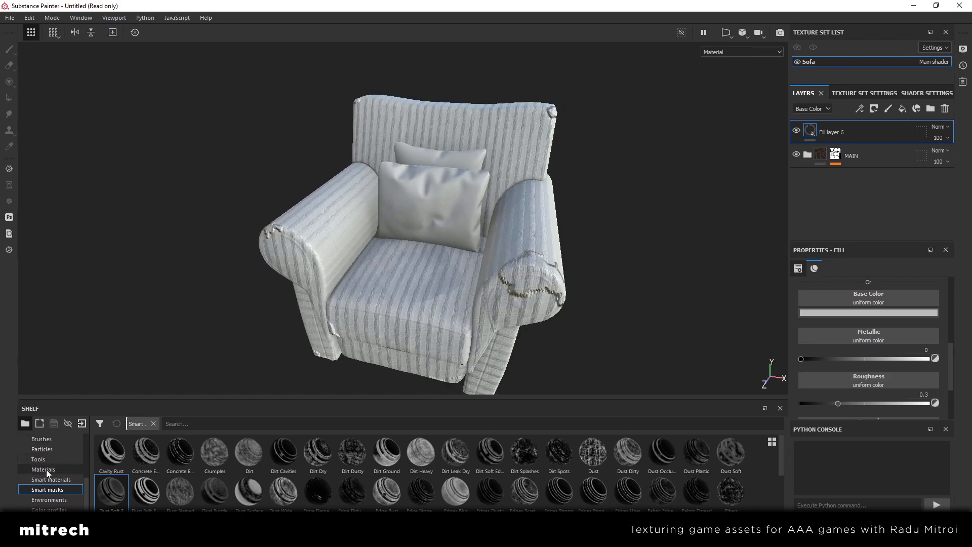
Assign the sbqiysp0_4K Albedo, Normal and Roughness textures to the matching channels of Fill layer 6
scroll(47, 470, down, 5)
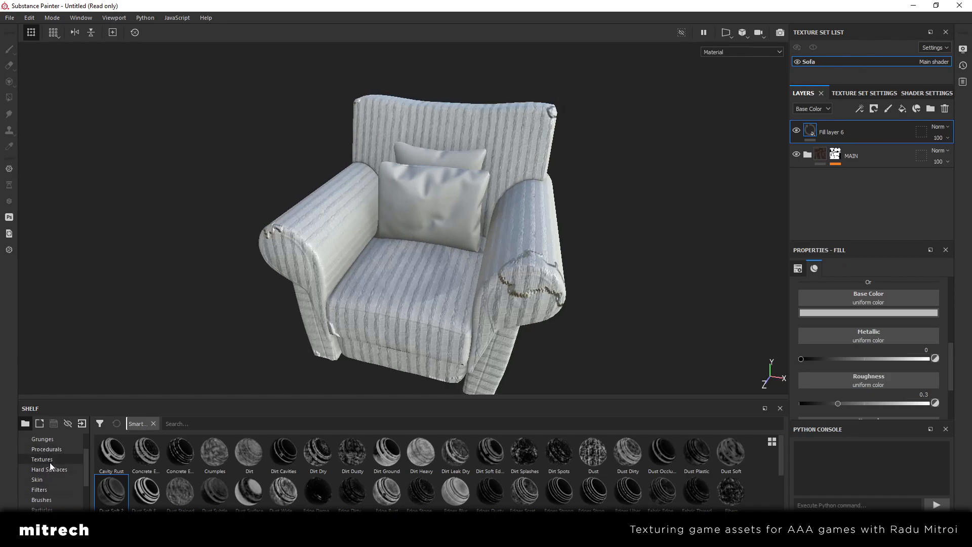
click(49, 461)
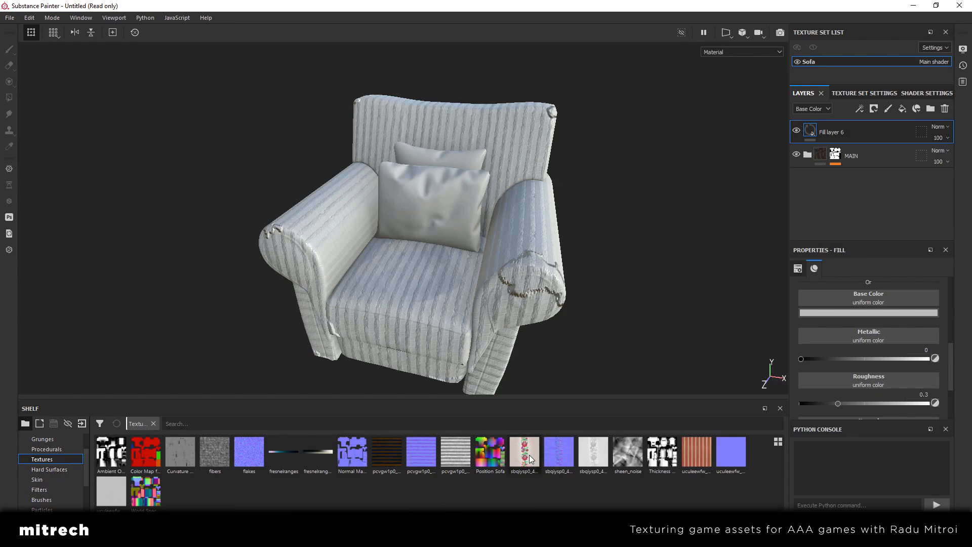
drag(520, 452, 851, 292)
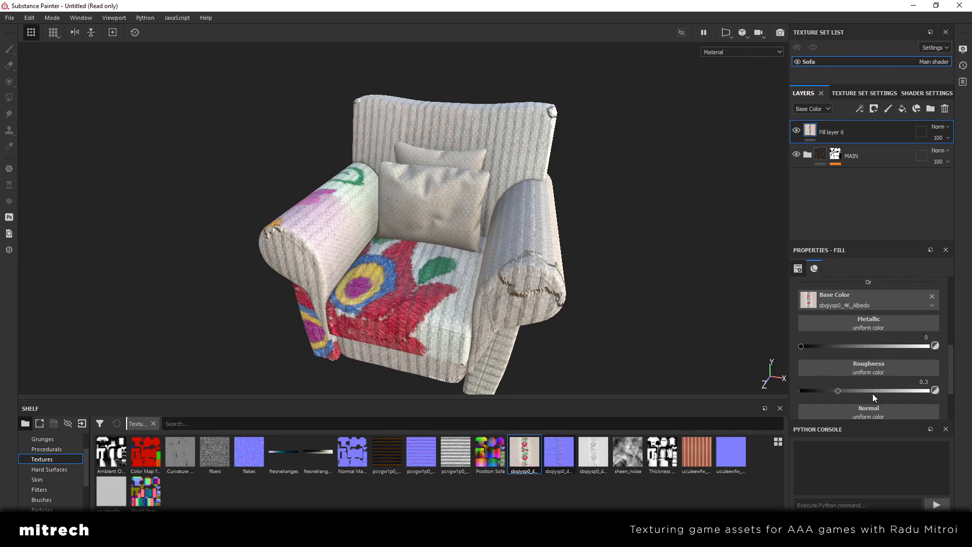
drag(559, 452, 861, 409)
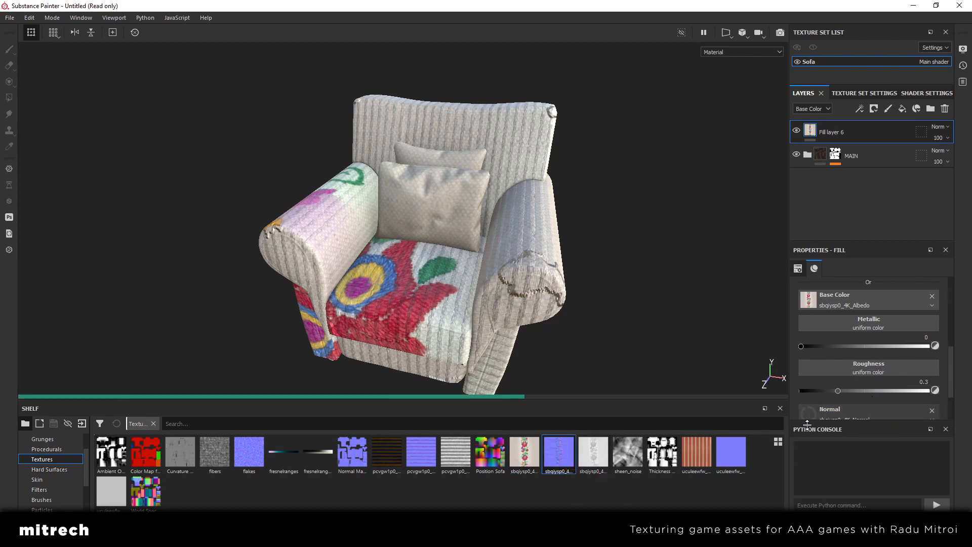
click(593, 459)
drag(592, 462, 897, 370)
scroll(897, 366, down, 1)
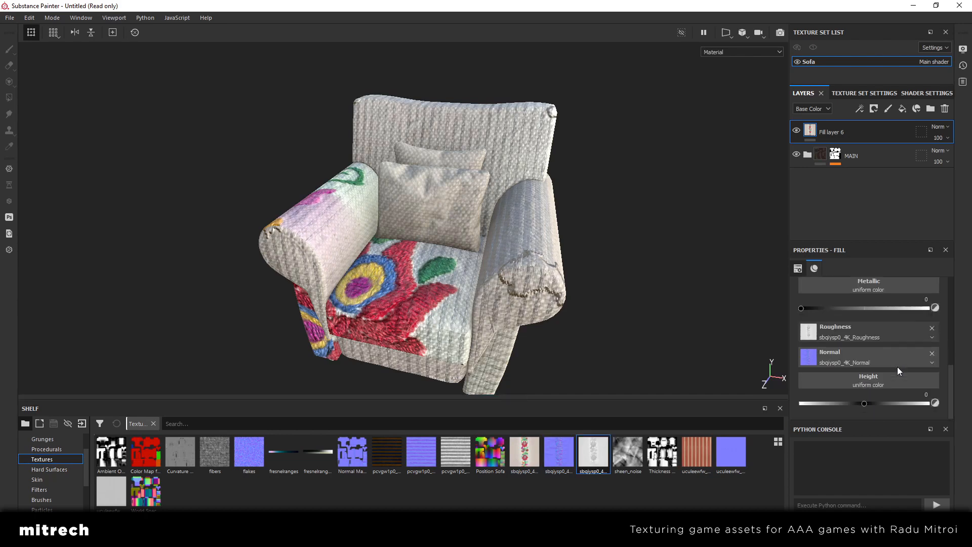
scroll(897, 367, up, 10)
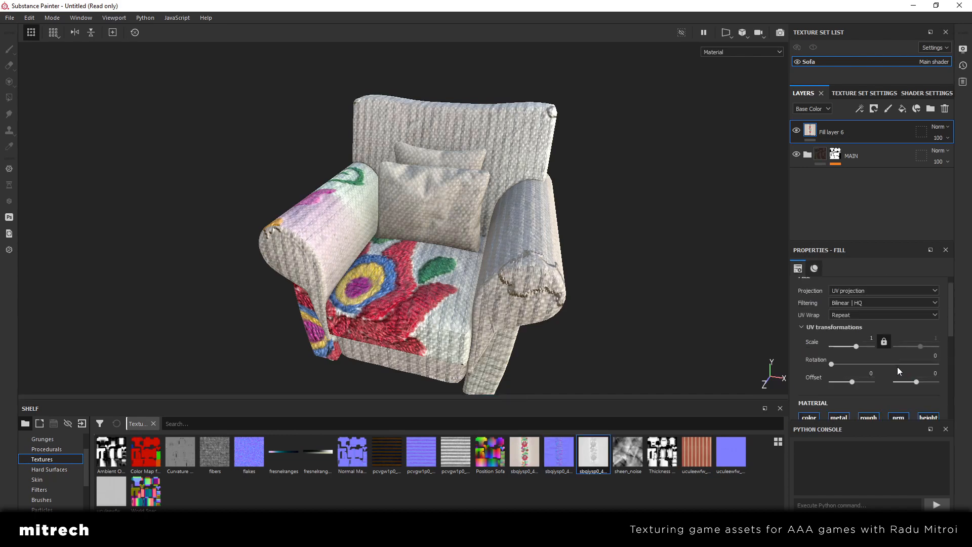
Create a new folder above MAIN containing Fill layer 6 and name it Pillow 2
click(928, 109)
drag(846, 153, 859, 132)
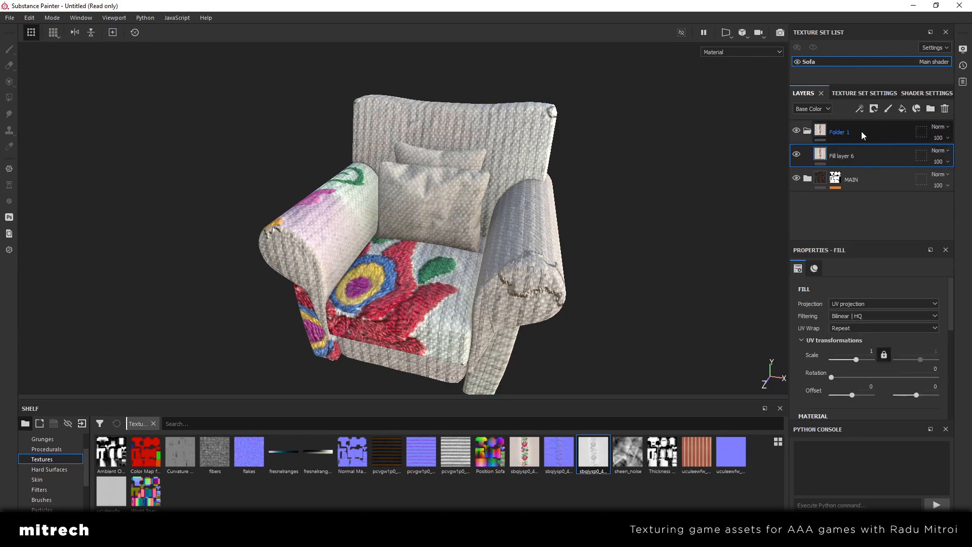
click(861, 132)
double_click(846, 133)
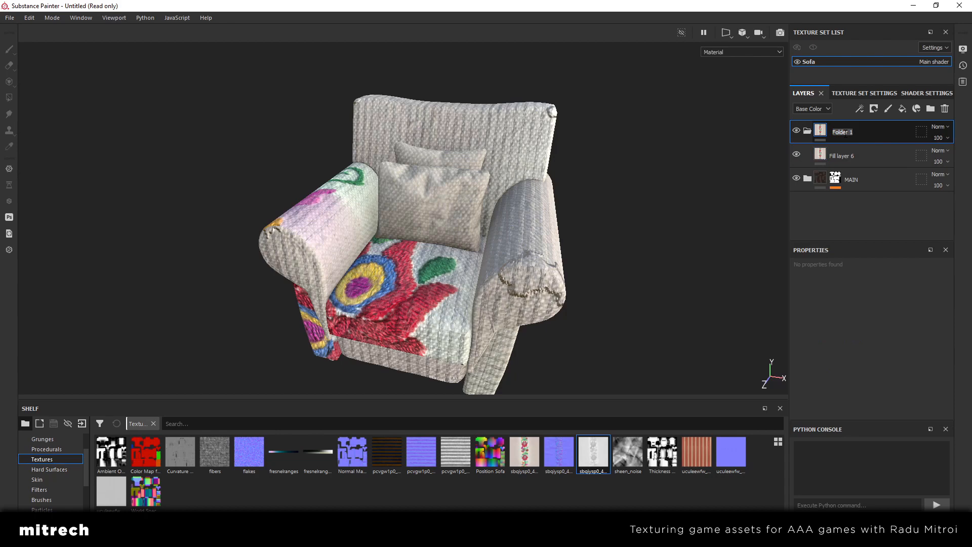
text(Pillow 2)
key(Return)
Mask the Pillow 2 folder with a color selection, picking the front pillow's orange ID color
alt+drag(424, 232, 440, 196)
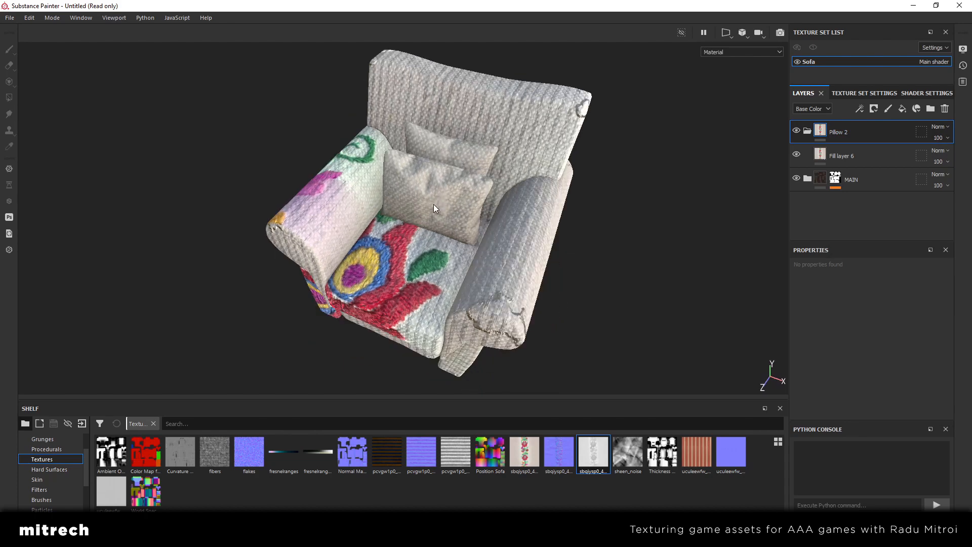
right_click(867, 129)
click(885, 44)
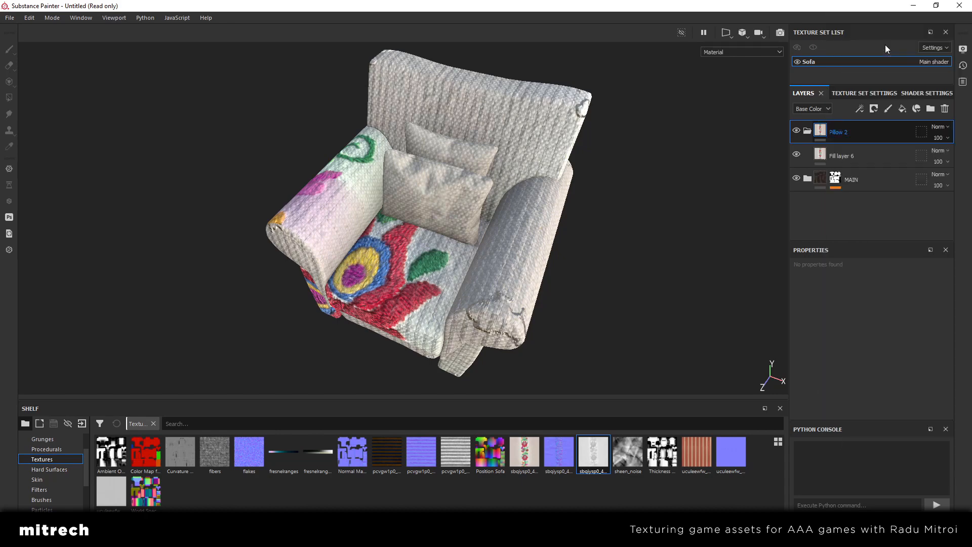
click(931, 369)
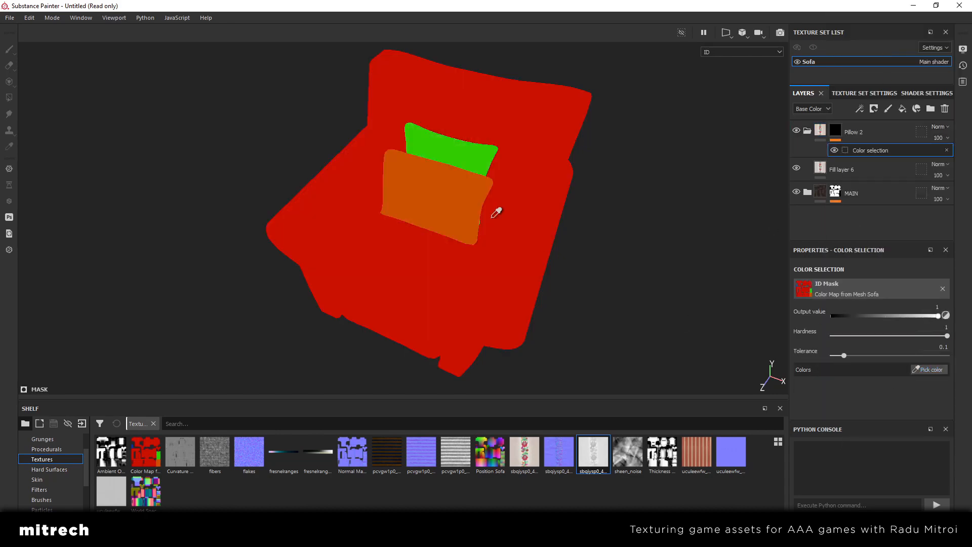
click(450, 183)
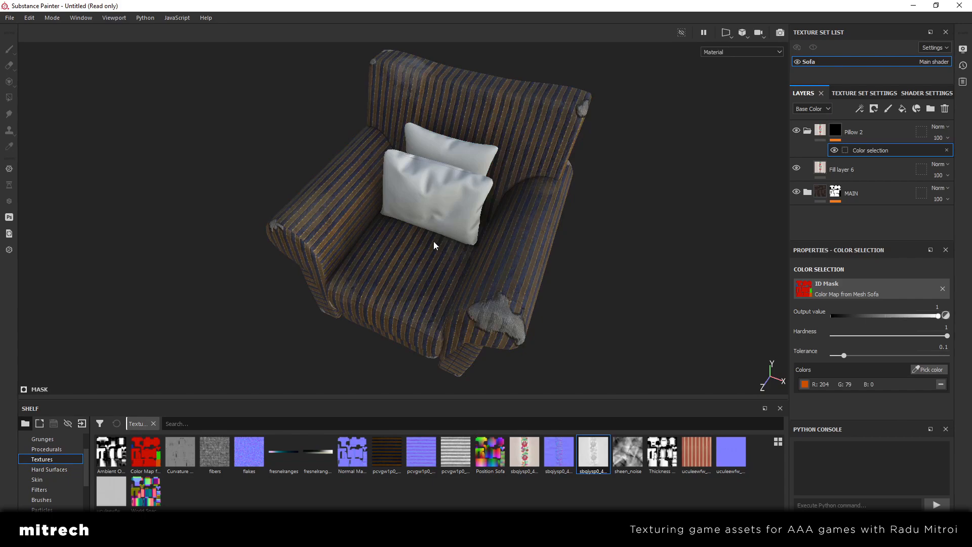
alt+middle_drag(435, 192, 531, 245)
scroll(531, 245, up, 3)
alt+drag(531, 245, 481, 260)
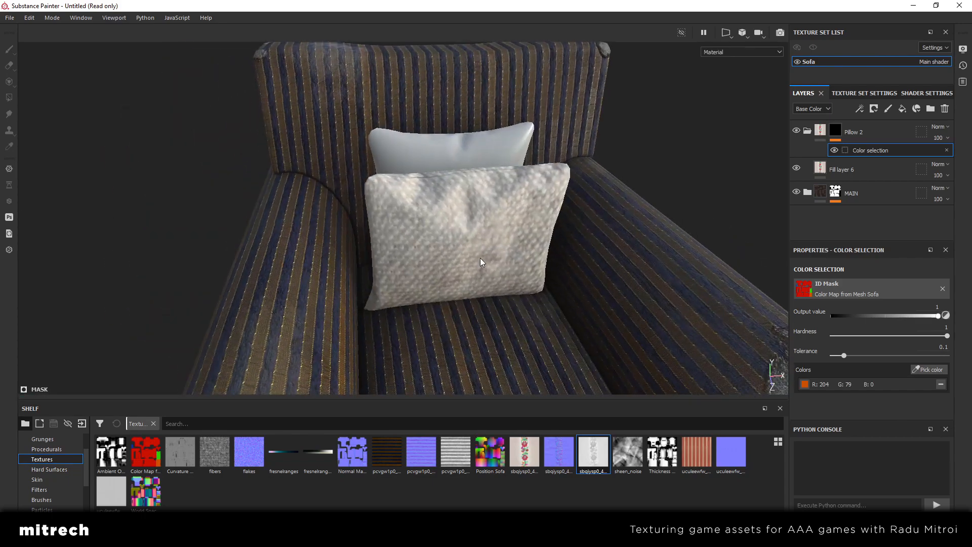
Set Fill layer 6's UV scale to 10 and check the embroidered pattern on the front pillow
click(821, 140)
click(825, 151)
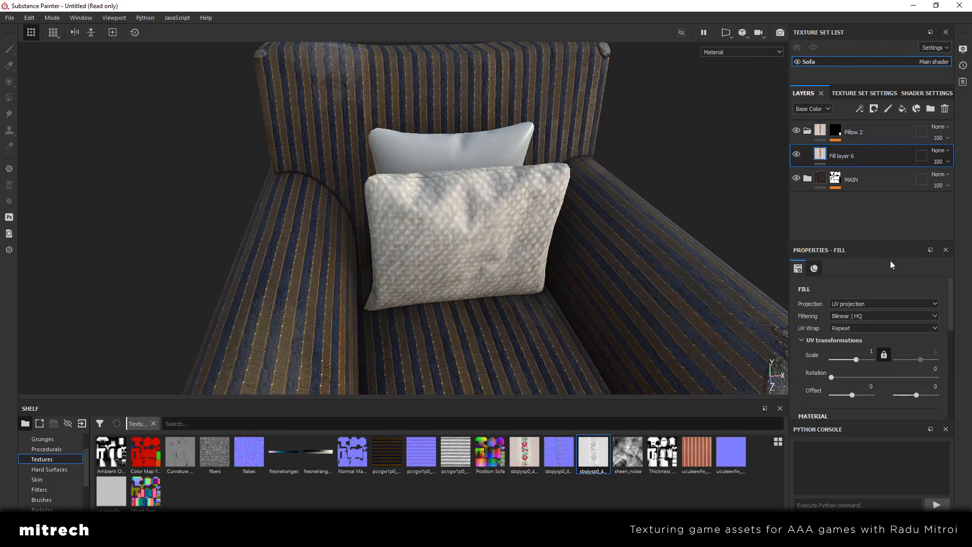
click(858, 351)
key(Return)
alt+drag(775, 324, 724, 303)
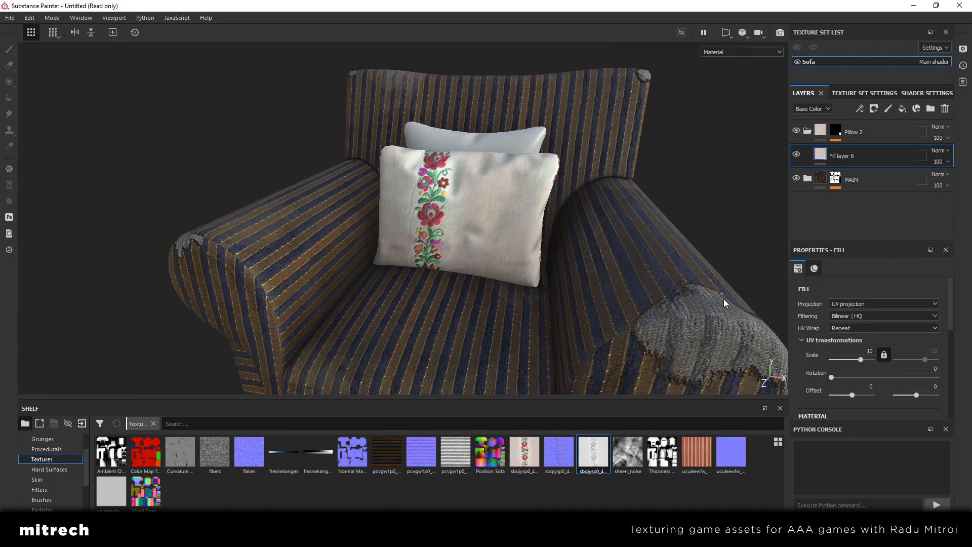
alt+drag(581, 249, 511, 257)
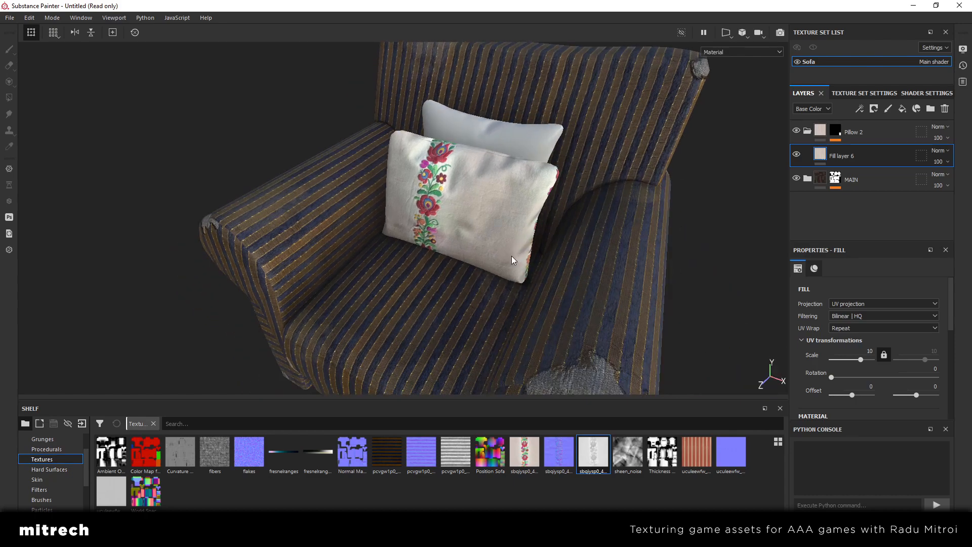
scroll(512, 256, up, 5)
alt+middle_drag(424, 180, 473, 269)
alt+drag(473, 269, 486, 272)
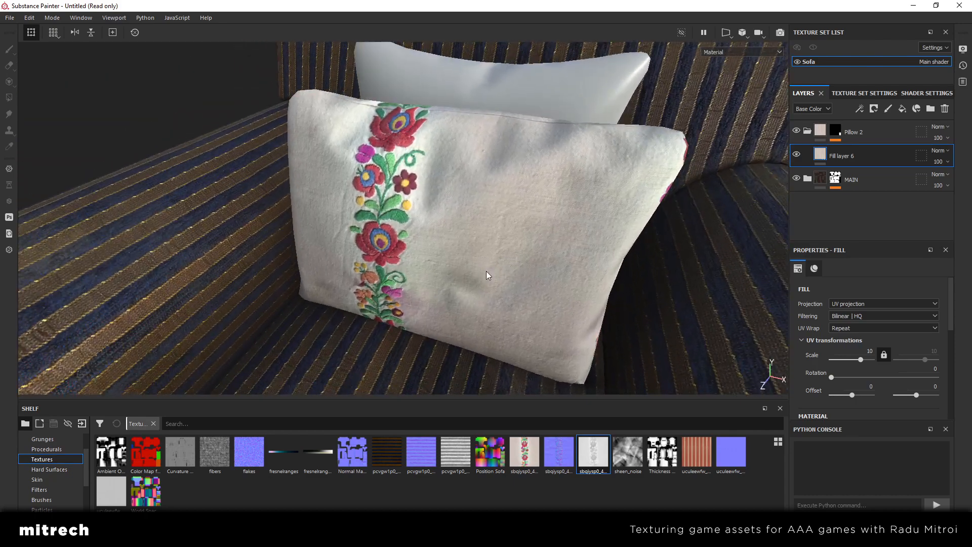
Add a Sharpen filter to Fill layer 6 and inspect the front pillow's fabric up close
right_click(861, 155)
click(892, 422)
click(875, 301)
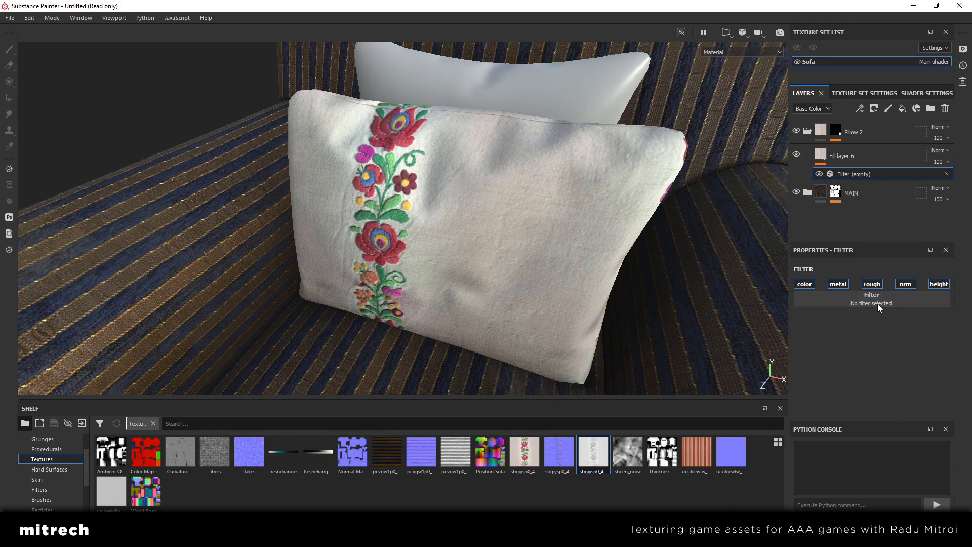
click(867, 426)
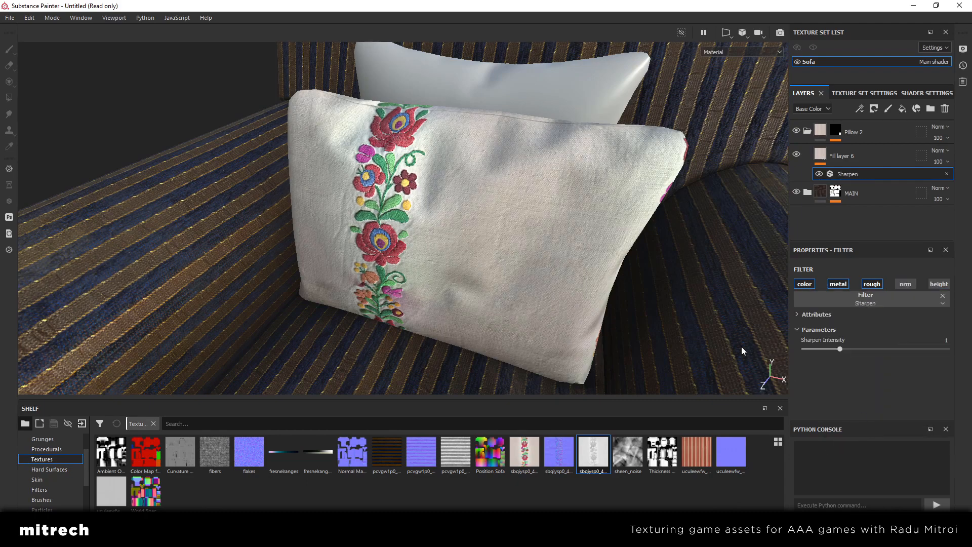
alt+drag(643, 319, 579, 299)
click(927, 334)
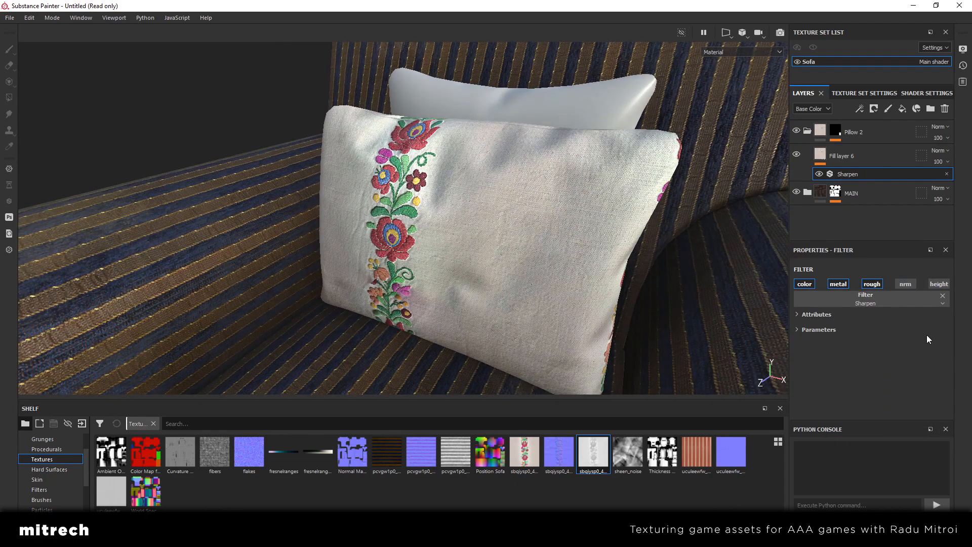
click(859, 332)
scroll(574, 260, up, 4)
alt+drag(573, 260, 559, 312)
alt+right_drag(542, 305, 516, 296)
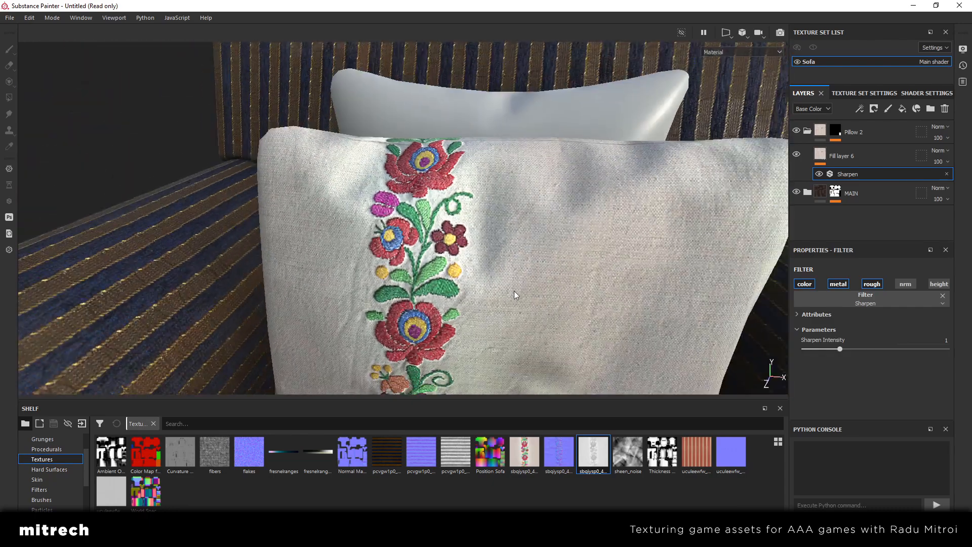
alt+drag(516, 295, 511, 261)
Set the Sharpen intensity to 0.9 and compare the pillow with the filter hidden and shown
click(937, 340)
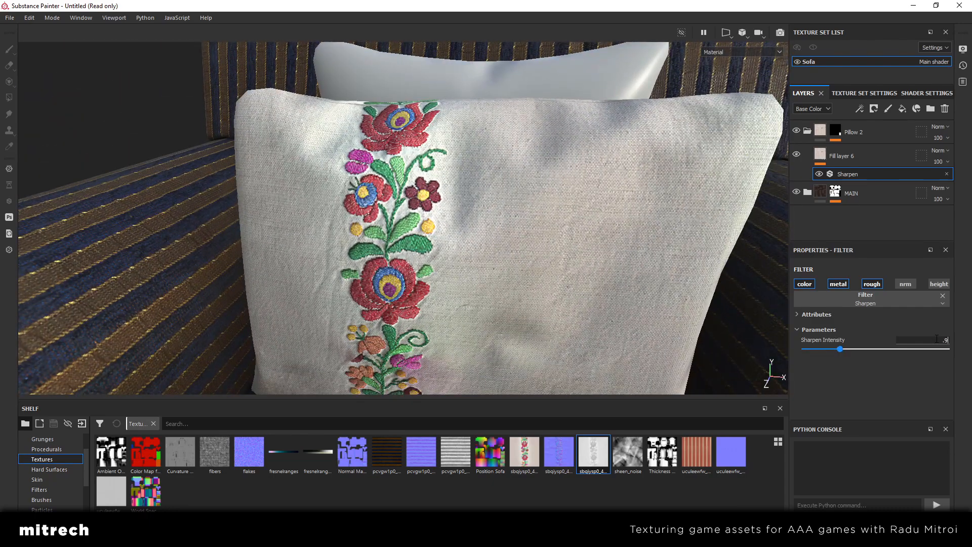
text(.9)
key(Return)
click(819, 174)
click(819, 173)
click(820, 174)
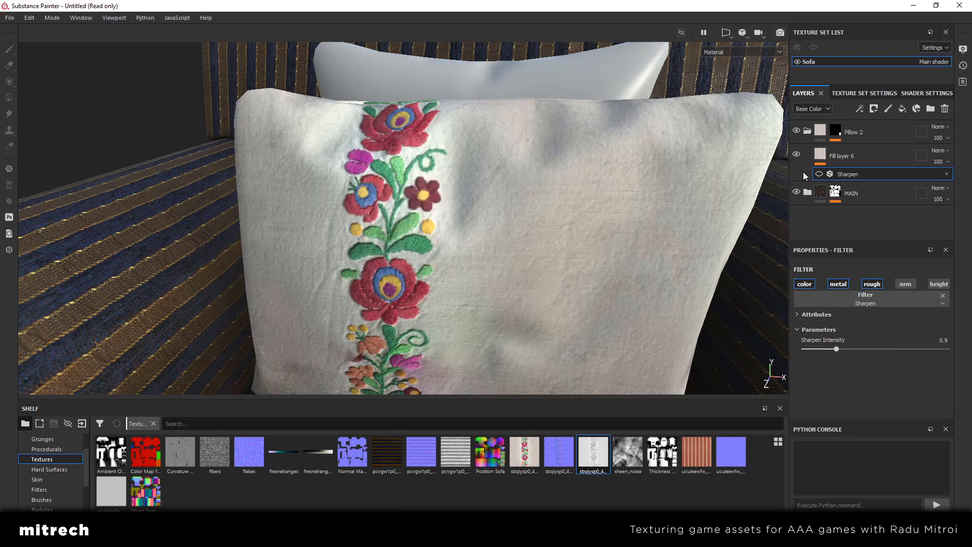
click(819, 174)
scroll(513, 219, down, 3)
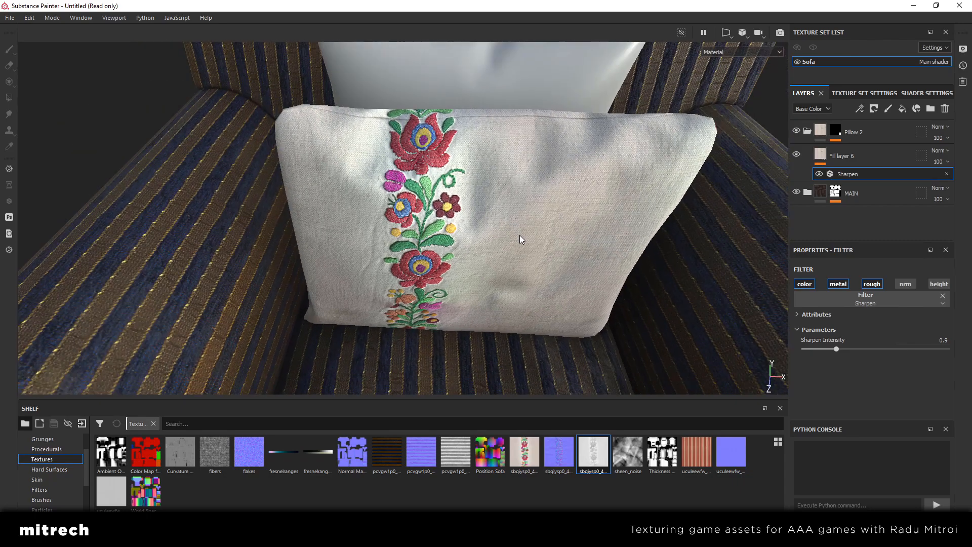
Set Fill layer 6's horizontal UV offset to 0.44 to shift the embroidered strip across the front pillow
alt+drag(515, 195, 461, 145)
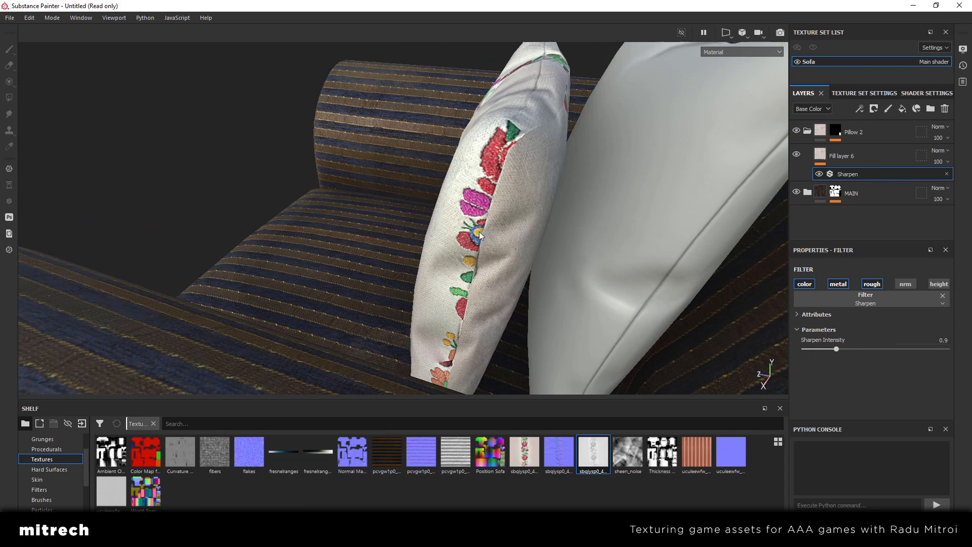
alt+drag(479, 232, 506, 234)
scroll(539, 231, down, 3)
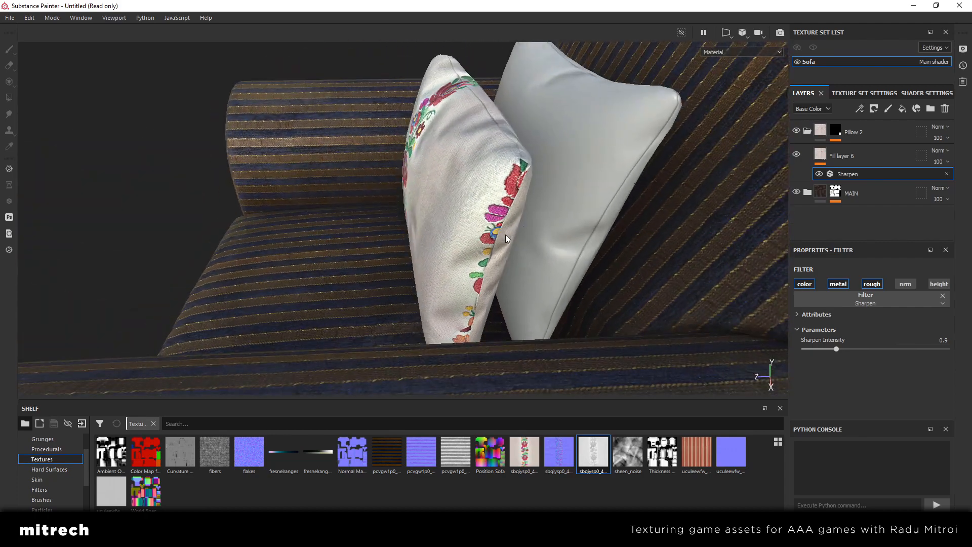
click(836, 155)
alt+drag(363, 163, 490, 235)
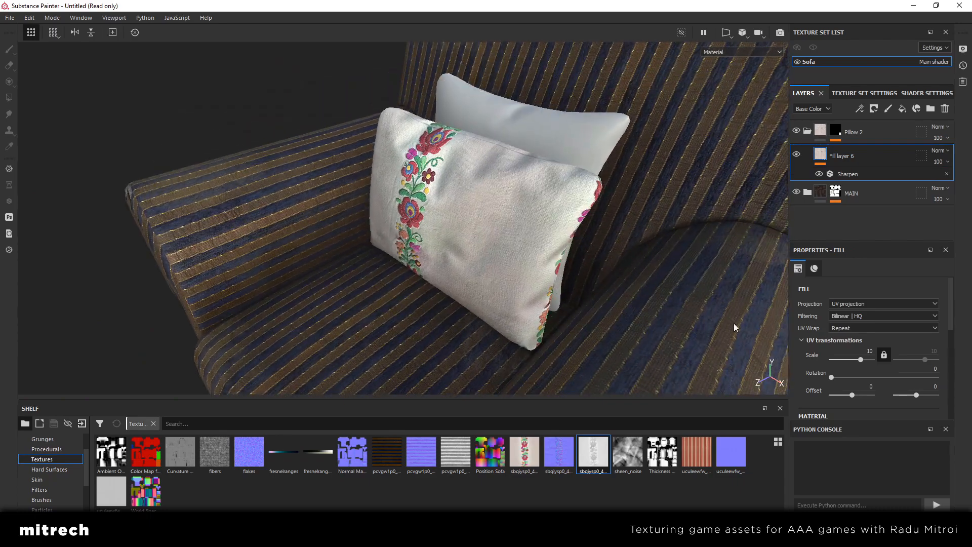
drag(855, 395, 856, 395)
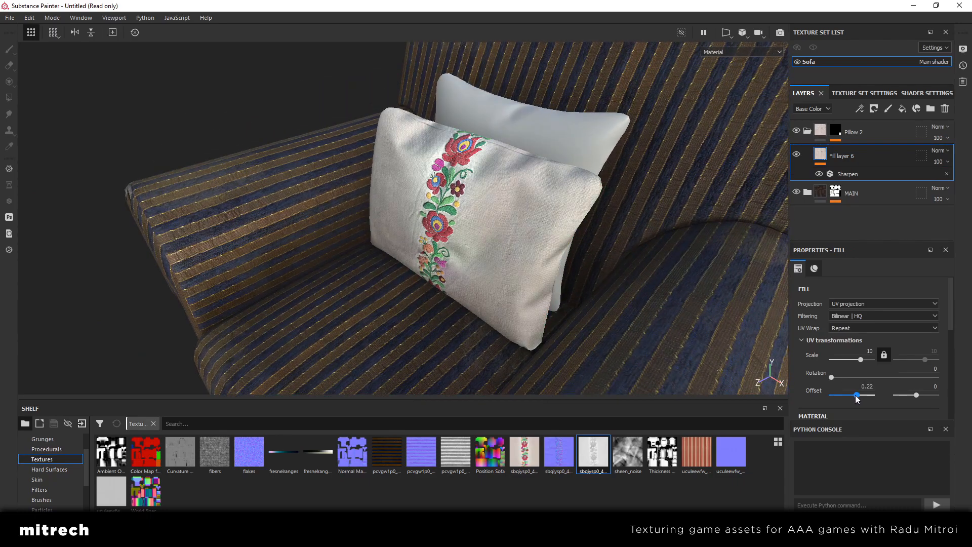
alt+drag(511, 235, 442, 282)
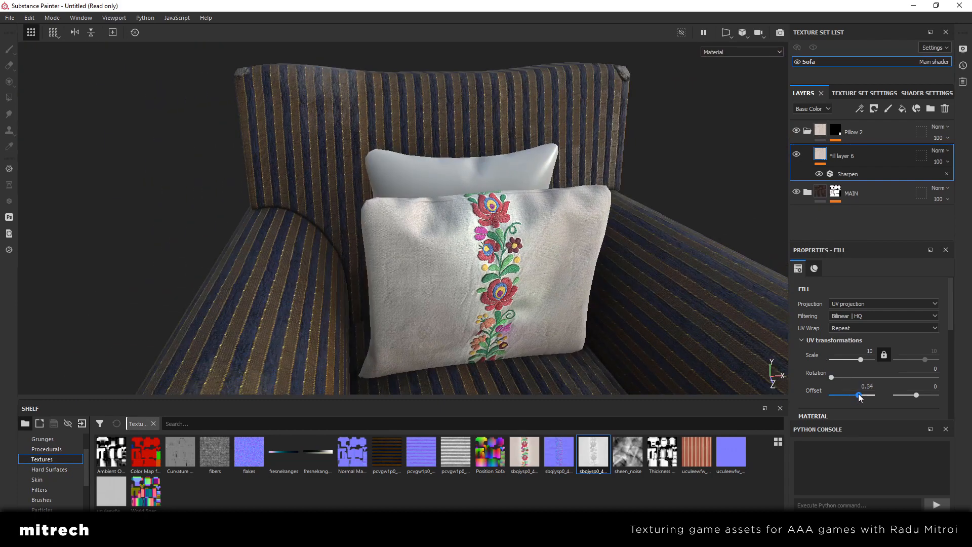
drag(859, 394, 860, 394)
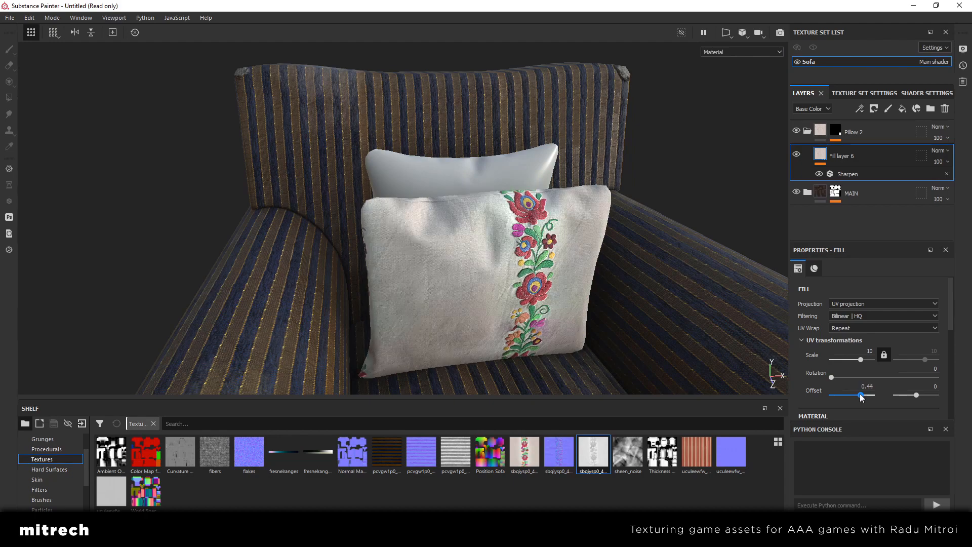
Try a UV scale of 11 on Fill layer 6, and settle on a scale of 8
alt+drag(395, 273, 582, 281)
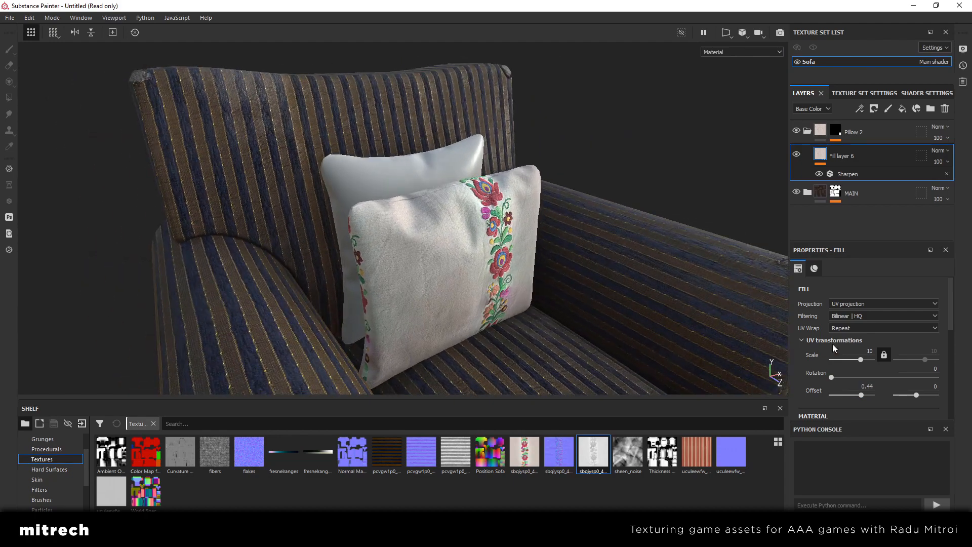
click(857, 350)
text(11)
key(Return)
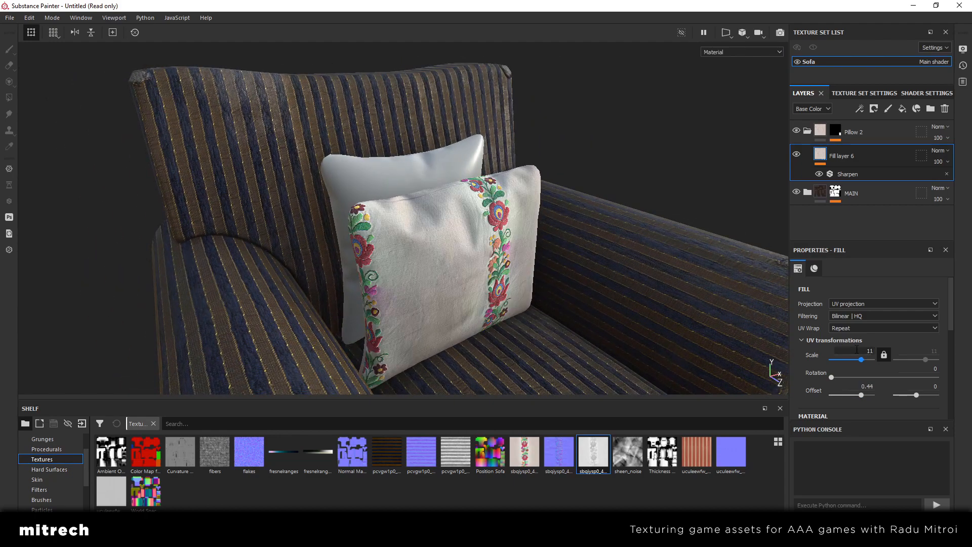
key(Return)
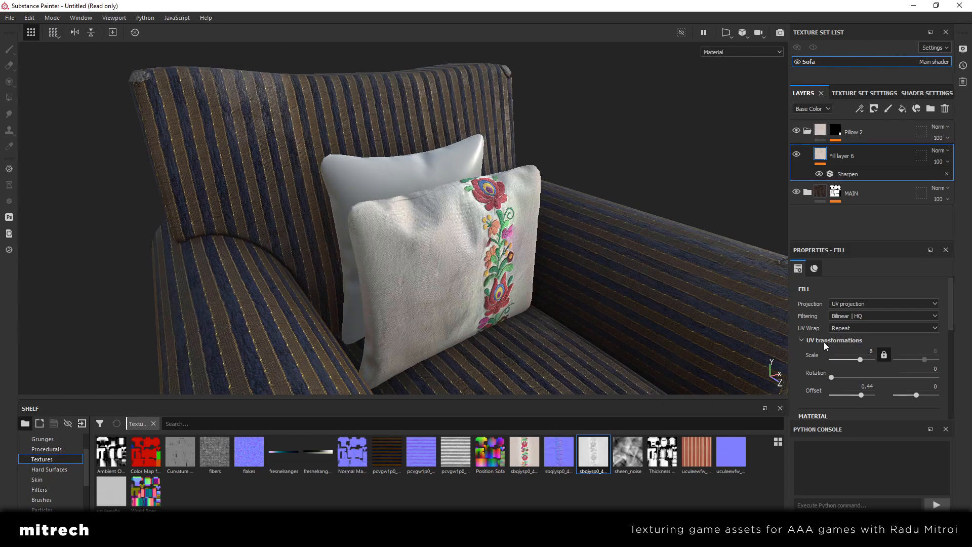
Examine the size and placement of the embroidery on the front pillow from several angles and distances
alt+drag(759, 283, 605, 253)
scroll(527, 270, down, 3)
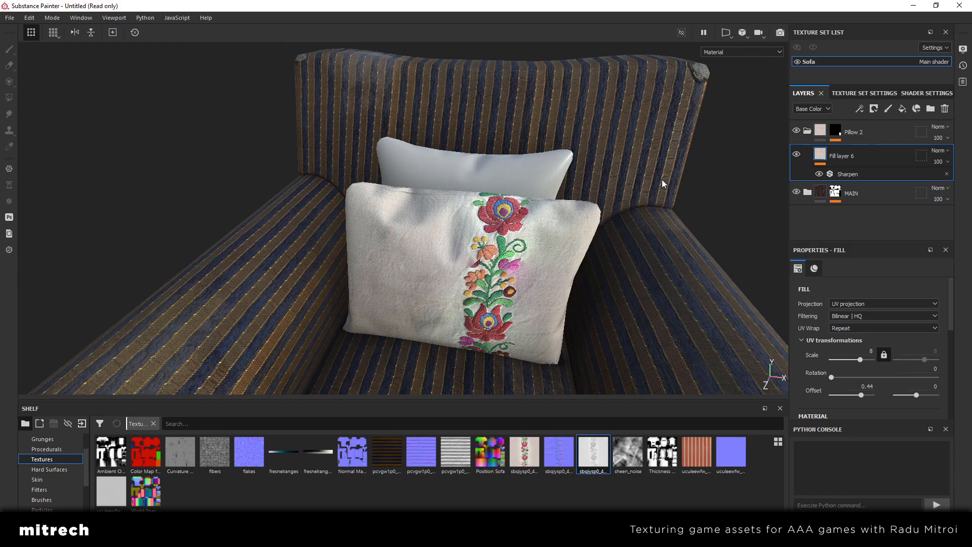
scroll(662, 179, down, 5)
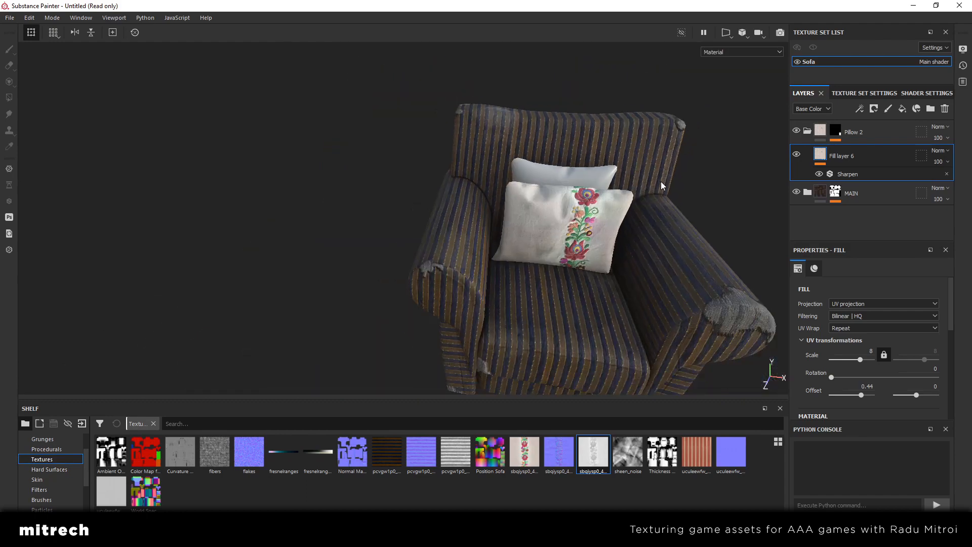
alt+drag(660, 181, 520, 232)
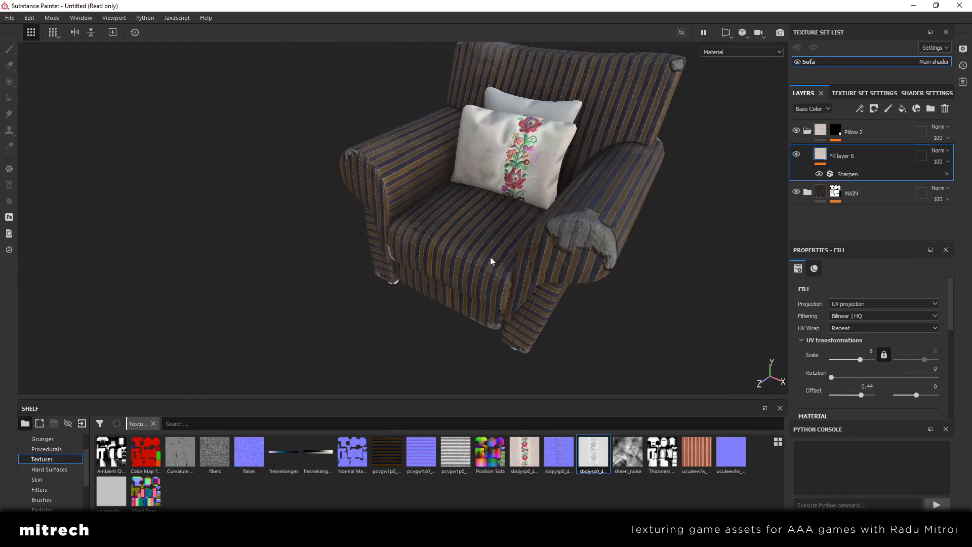
scroll(490, 256, up, 4)
alt+middle_drag(570, 153, 455, 281)
alt+drag(455, 281, 457, 210)
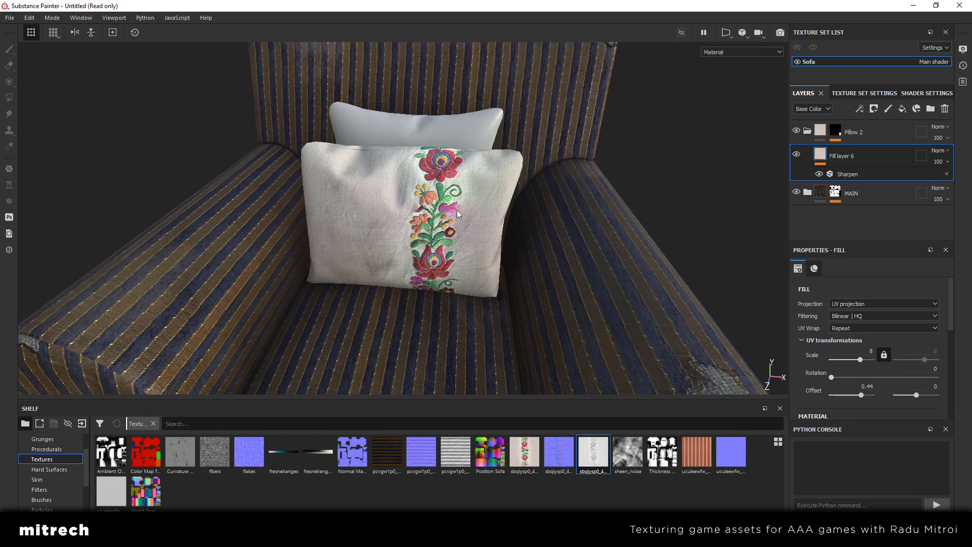
alt+middle_drag(456, 209, 496, 254)
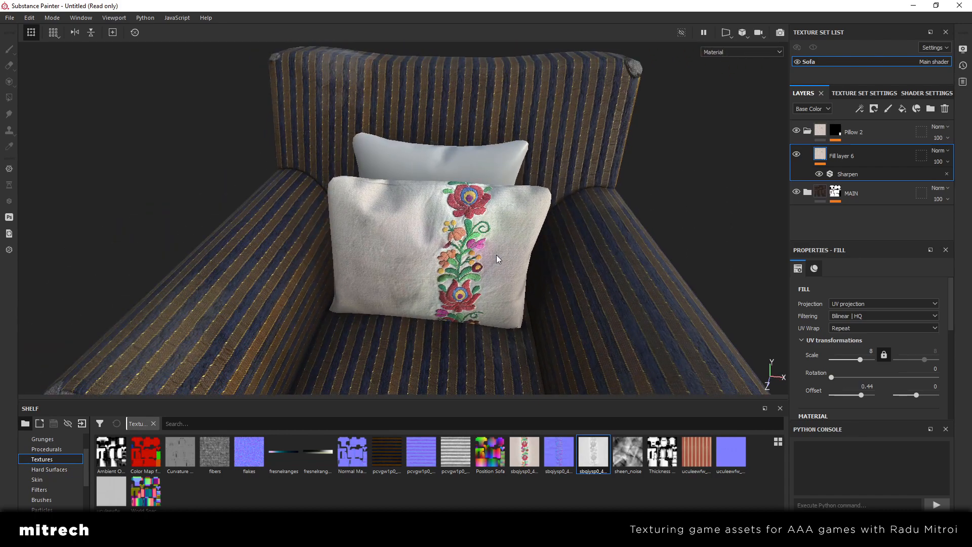
scroll(491, 253, up, 4)
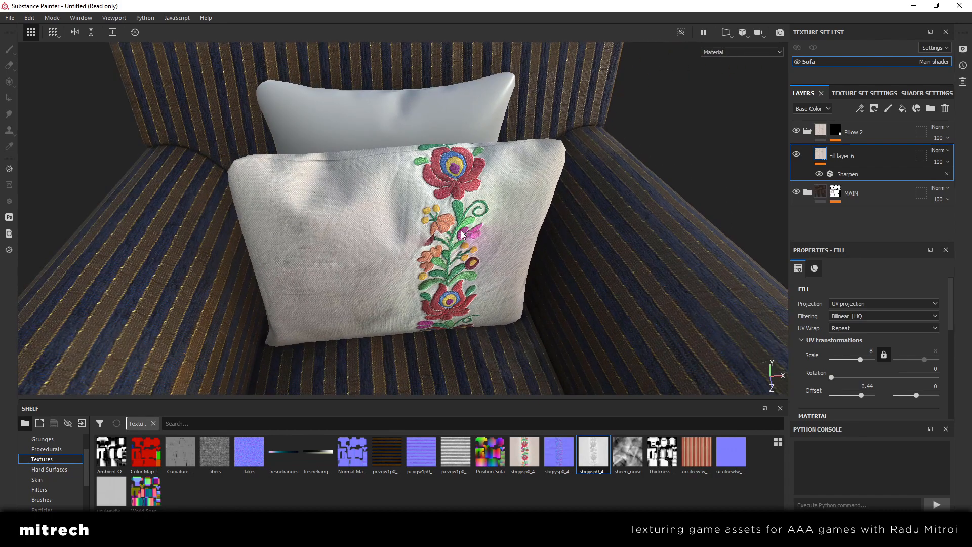
alt+drag(462, 233, 377, 184)
alt+drag(483, 214, 287, 250)
alt+drag(356, 255, 503, 276)
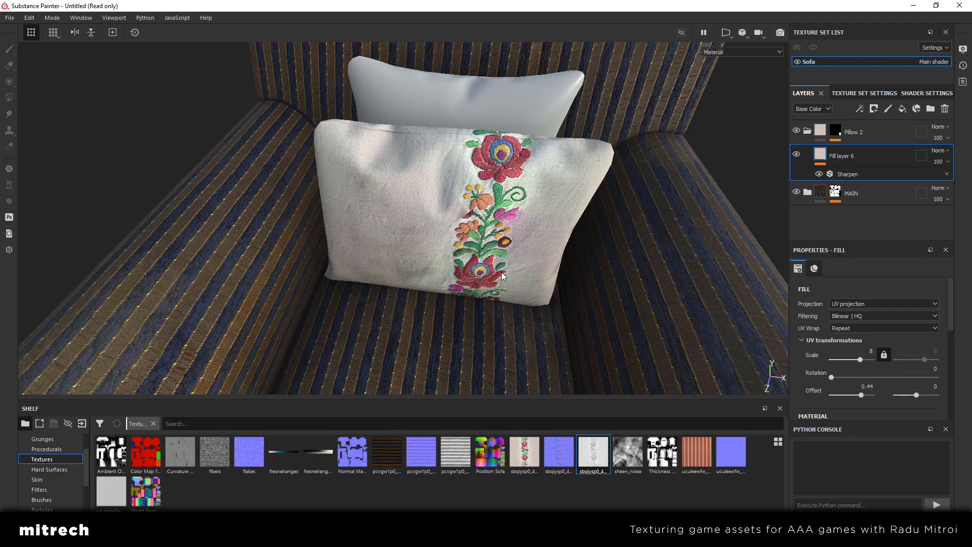
alt+drag(502, 276, 373, 220)
scroll(472, 199, down, 5)
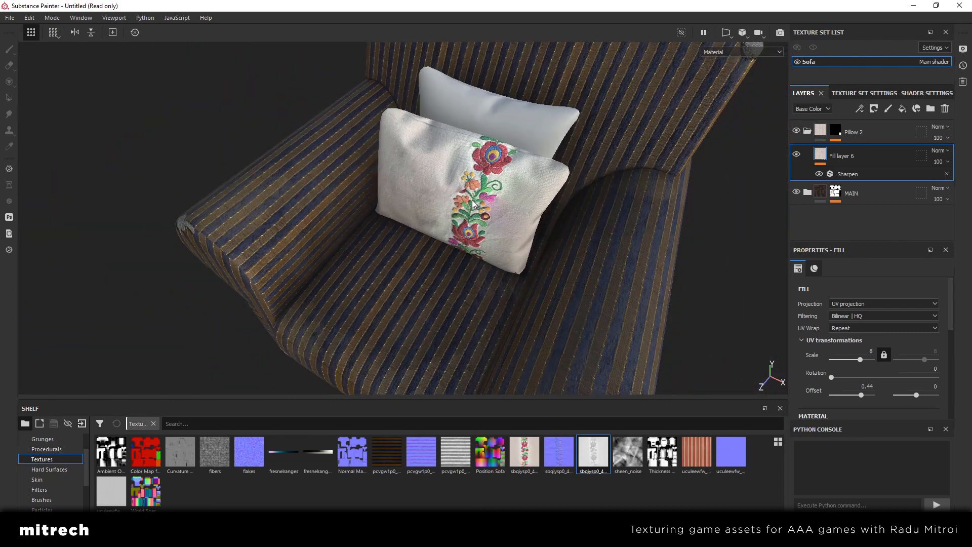
scroll(472, 200, up, 5)
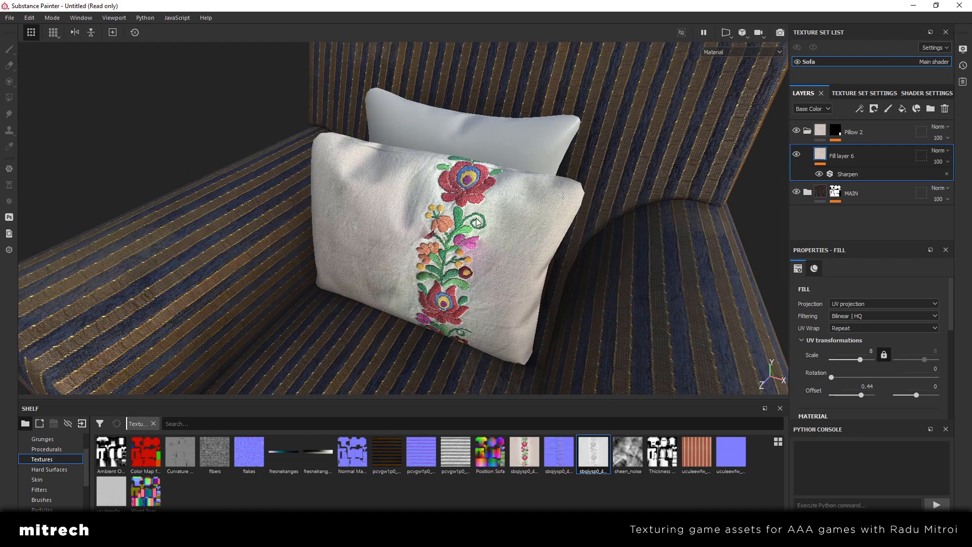
alt+drag(539, 266, 523, 219)
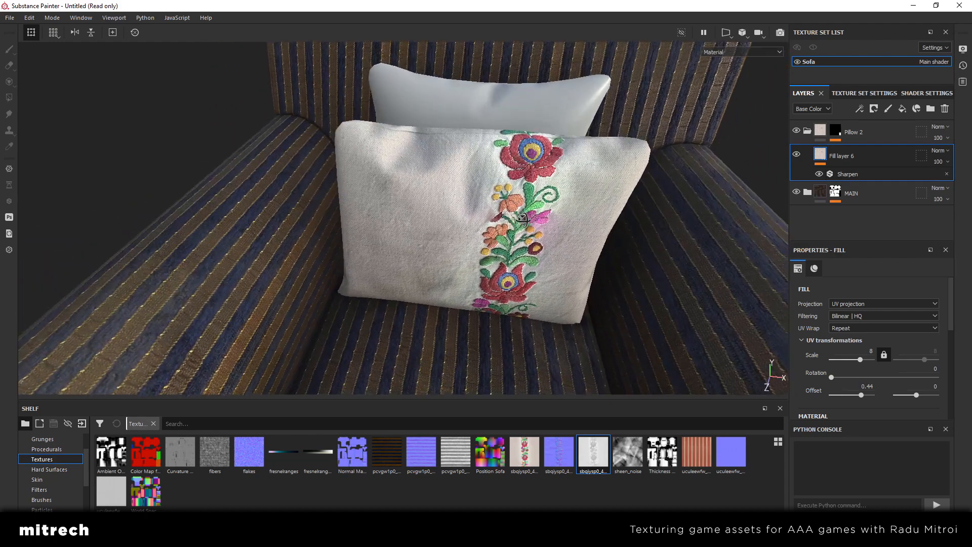
Add a paint layer above Fill layer 6 in the Pillow 2 folder and set its paint base color to a muted dark red
click(888, 109)
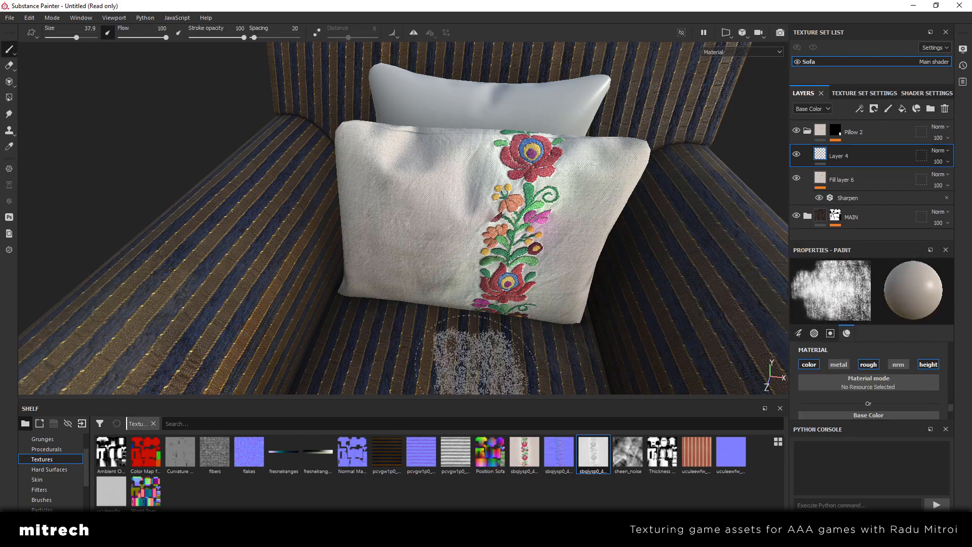
scroll(904, 396, down, 3)
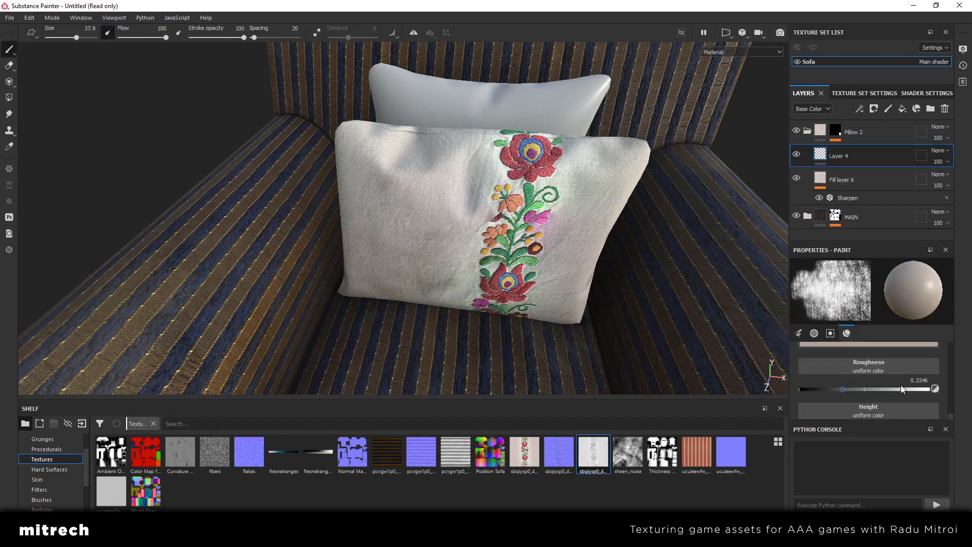
click(884, 347)
drag(939, 441, 938, 369)
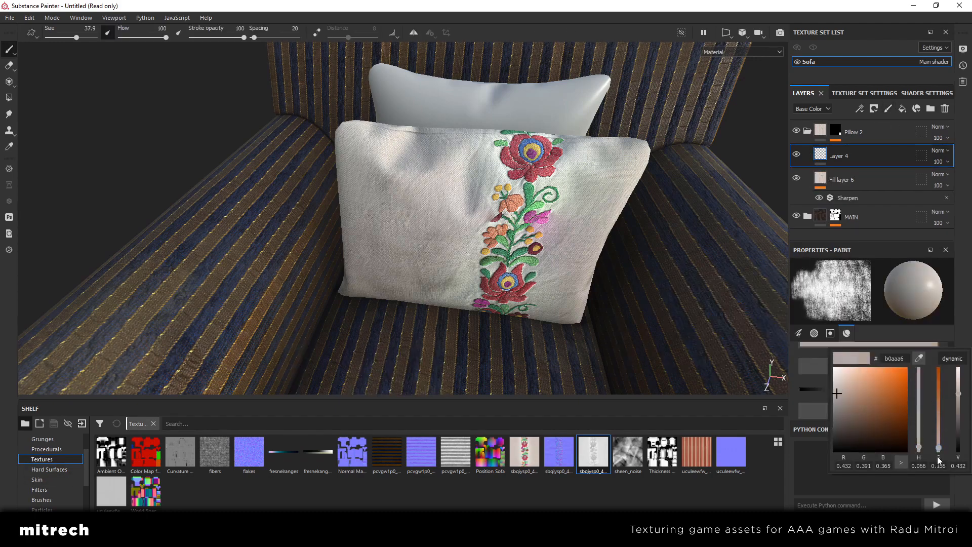
drag(920, 433, 919, 451)
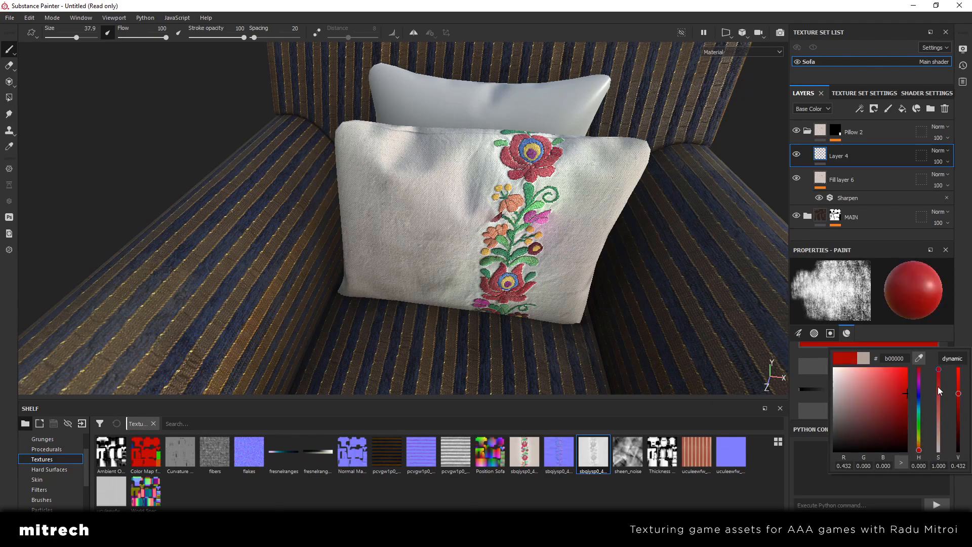
drag(939, 390, 957, 418)
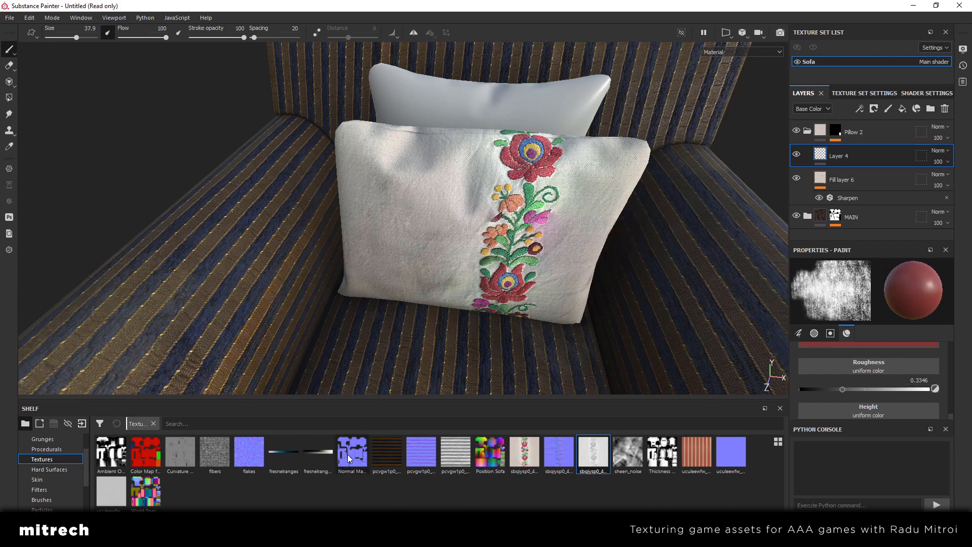
Browse the shelf's alphas and load a blotchy, cloud-like brush alpha for painting stains
scroll(55, 454, up, 1)
click(50, 458)
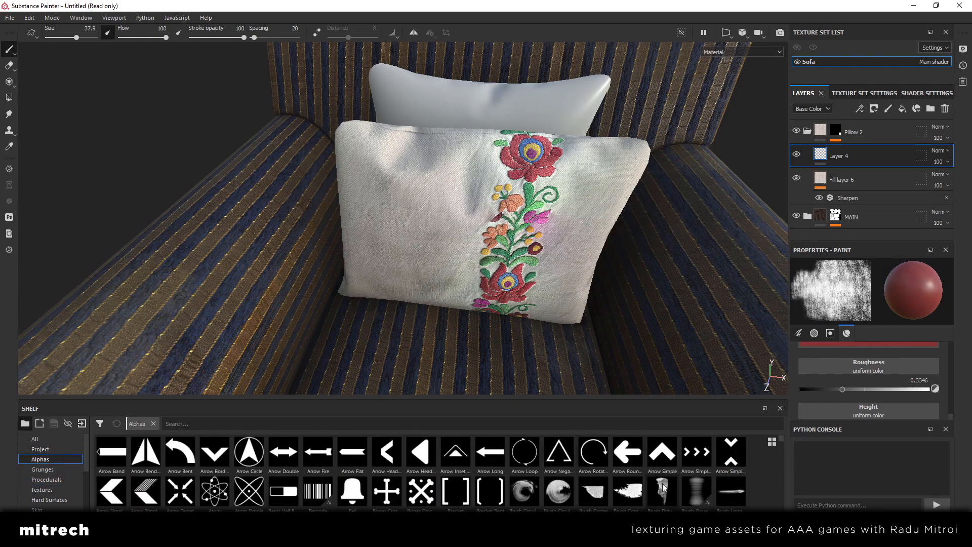
scroll(729, 481, down, 2)
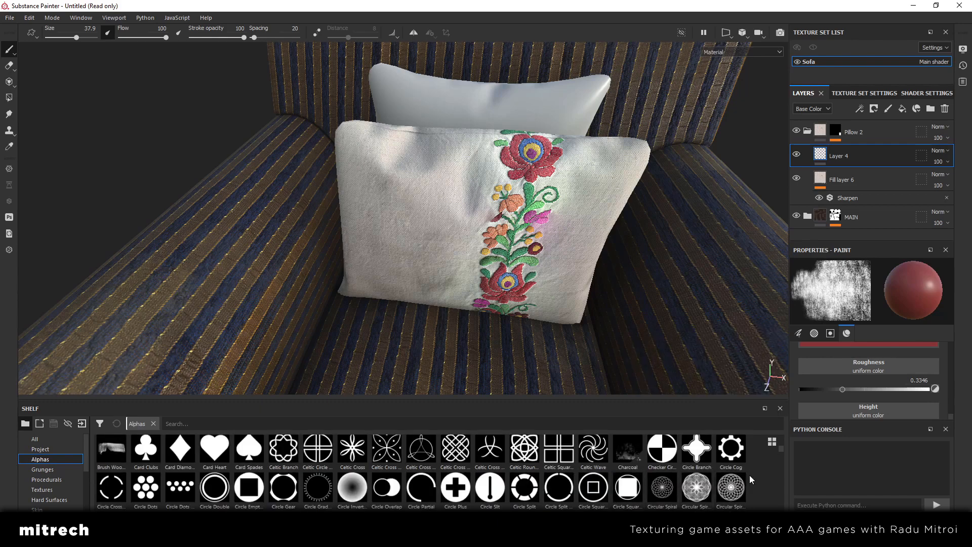
scroll(752, 481, up, 2)
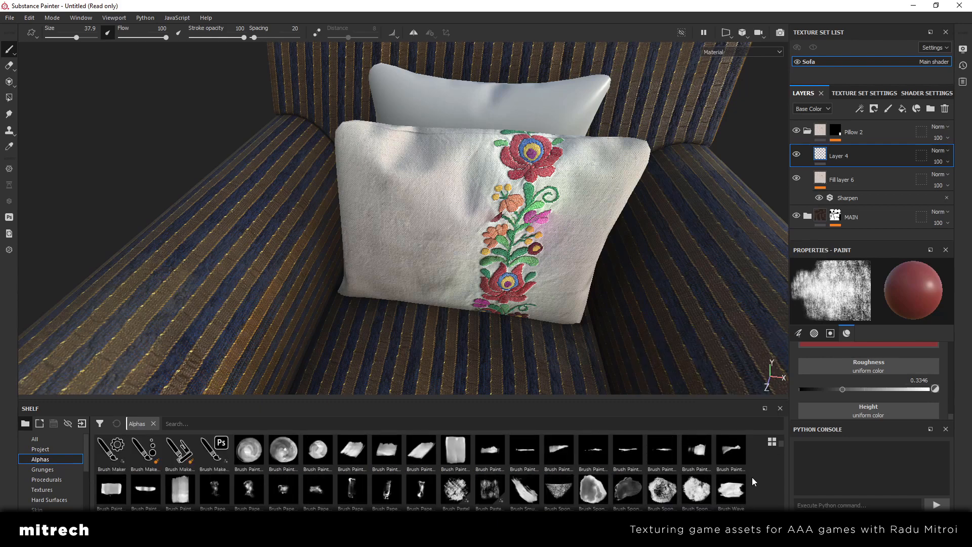
click(281, 490)
click(421, 228)
mouse_move(543, 251)
alt+mouse_down()
mouse_move(556, 223)
mouse_move(502, 255)
mouse_move(465, 233)
mouse_move(490, 251)
alt+mouse_up()
key(ctrl+z)
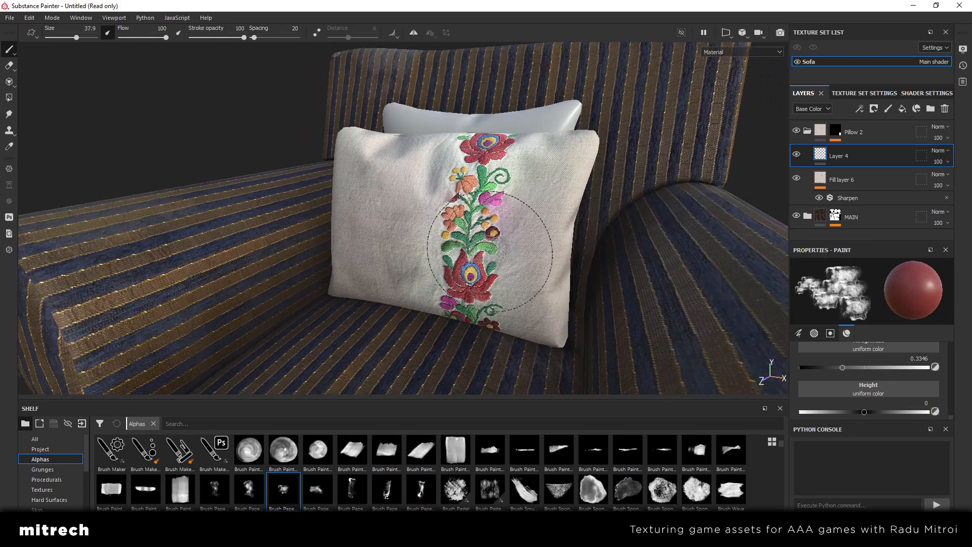
Stamp red stains near the front pillow's lower-right and upper-left corners, and set Layer 4's opacity to 35
click(532, 316)
alt+drag(380, 219, 385, 182)
click(346, 161)
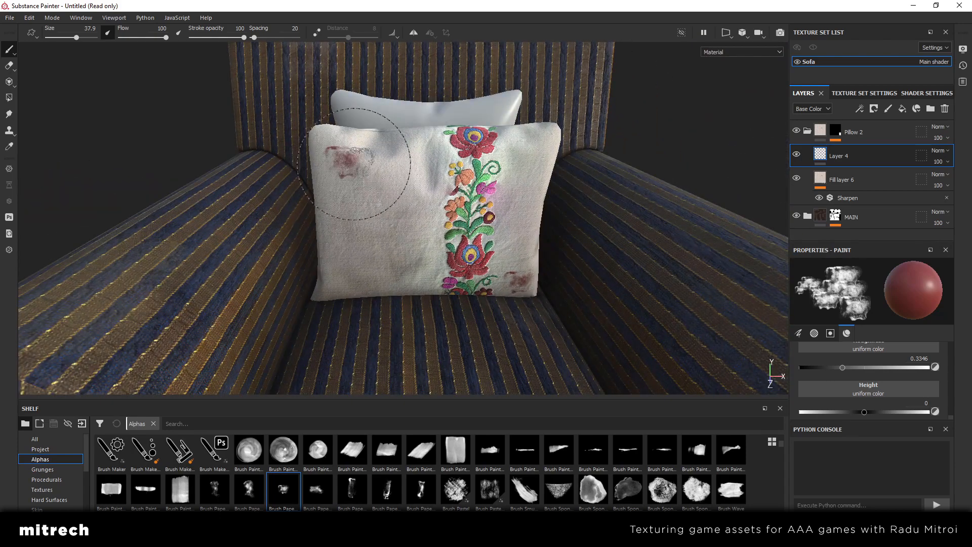
click(346, 150)
mouse_move(367, 188)
alt+mouse_down()
mouse_move(400, 241)
mouse_move(425, 226)
mouse_move(375, 195)
alt+mouse_up()
click(937, 166)
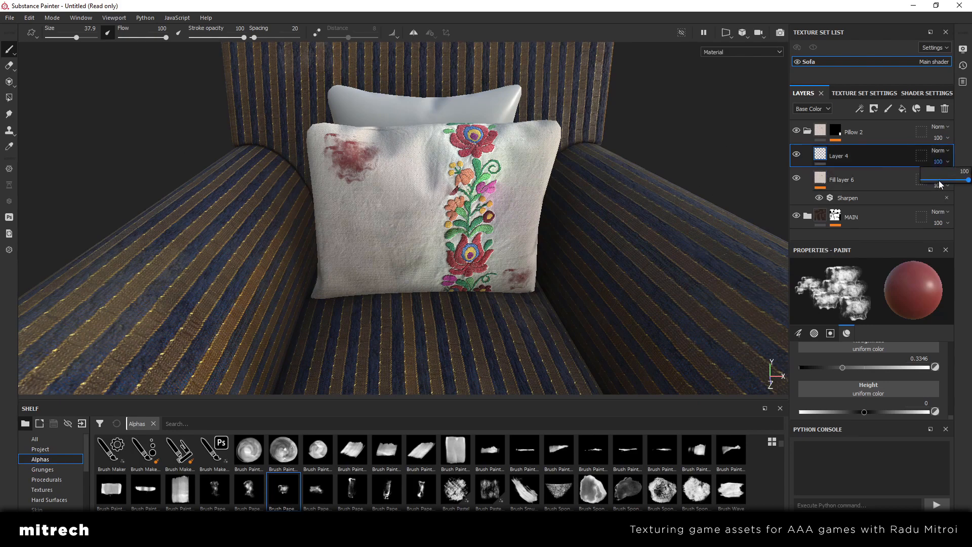
drag(925, 183, 941, 186)
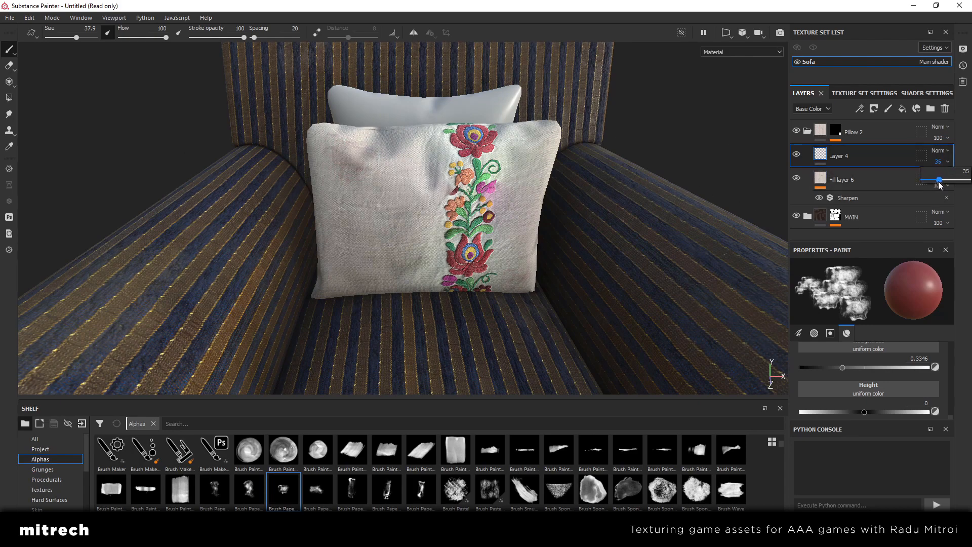
Inspect the faded stains on the front pillow from several angles, up close and with the whole armchair in view
mouse_move(501, 217)
alt+mouse_down()
mouse_move(363, 245)
mouse_move(438, 215)
mouse_move(436, 245)
mouse_move(573, 228)
mouse_move(412, 223)
mouse_move(709, 198)
alt+mouse_up()
scroll(415, 227, down, 3)
mouse_move(415, 227)
alt+mouse_down()
mouse_move(451, 256)
mouse_move(379, 188)
alt+mouse_up()
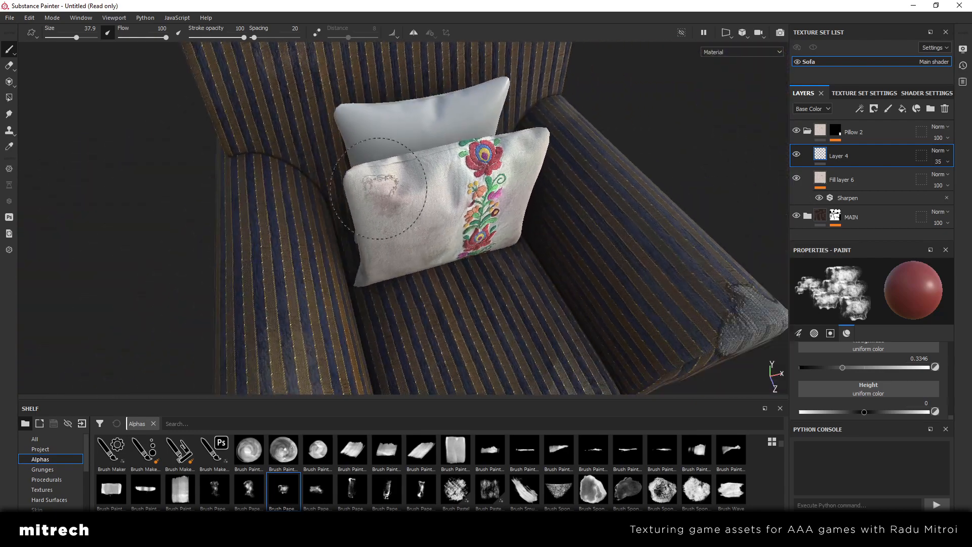
scroll(435, 198, down, 3)
alt+drag(469, 190, 402, 245)
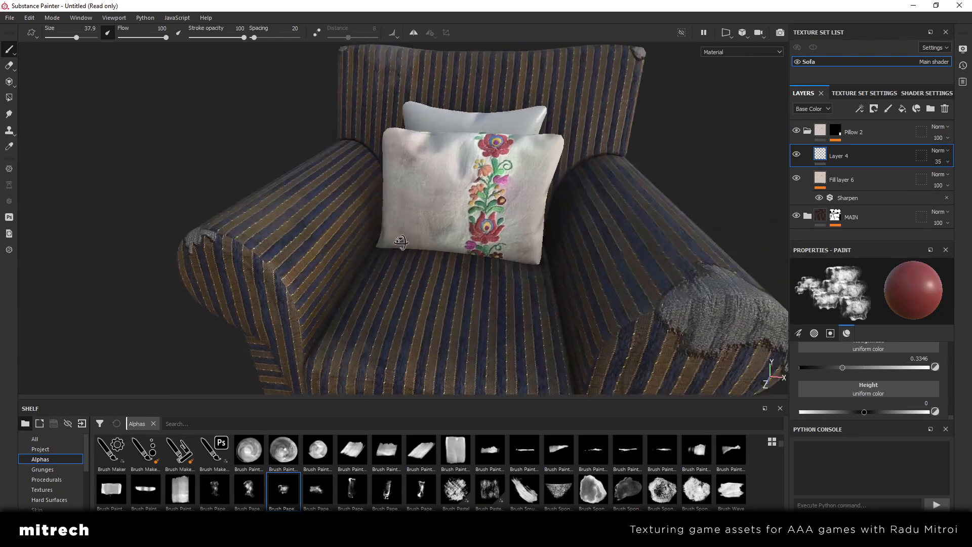
scroll(549, 191, up, 4)
mouse_move(549, 191)
alt+mouse_down()
mouse_move(488, 239)
mouse_move(325, 245)
mouse_move(309, 256)
mouse_move(358, 271)
mouse_move(492, 265)
alt+mouse_up()
scroll(492, 266, down, 2)
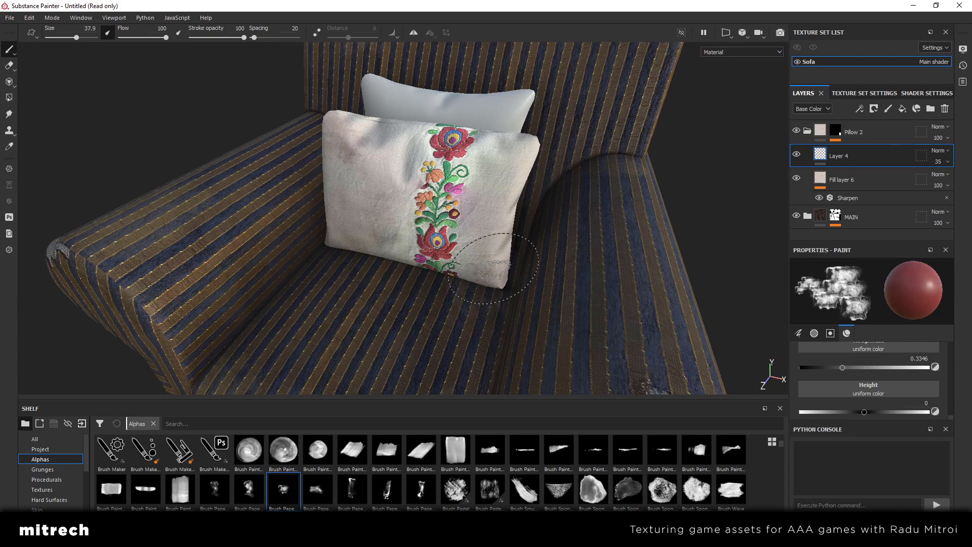
scroll(493, 268, up, 3)
alt+drag(448, 264, 472, 257)
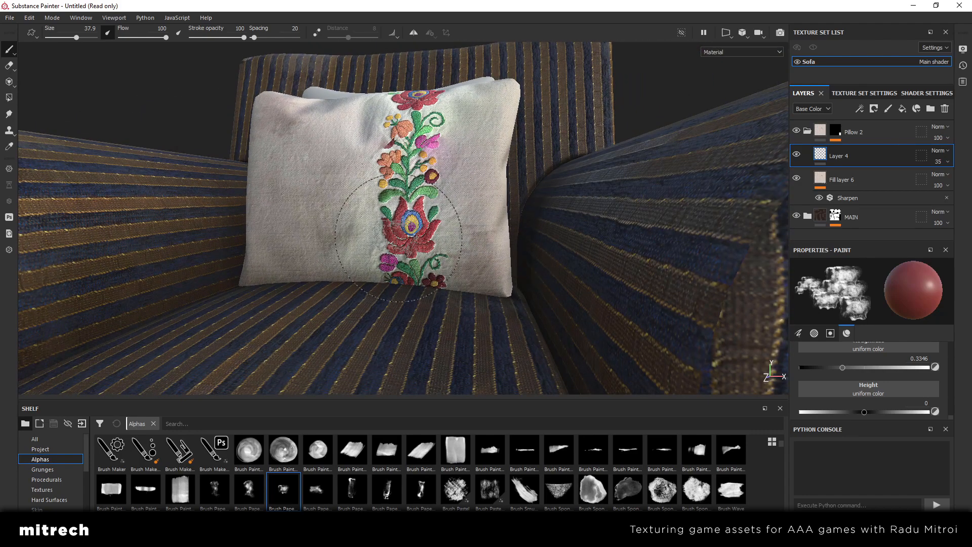
Add a fill layer above Layer 4 in the Pillow 2 folder and set its base color to dark grey 202020
alt+drag(362, 214, 401, 265)
alt+middle_drag(390, 127, 443, 204)
alt+drag(443, 206, 434, 202)
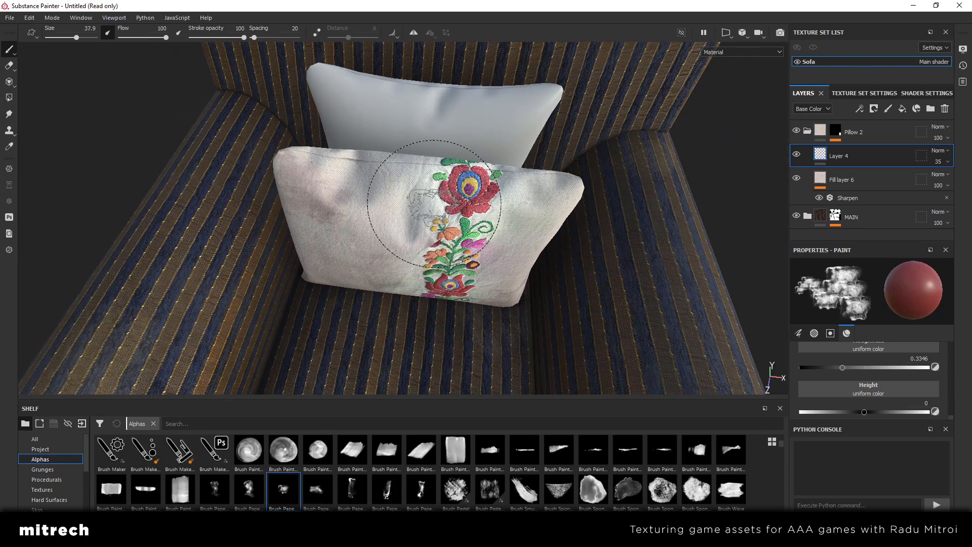
alt+drag(402, 196, 397, 196)
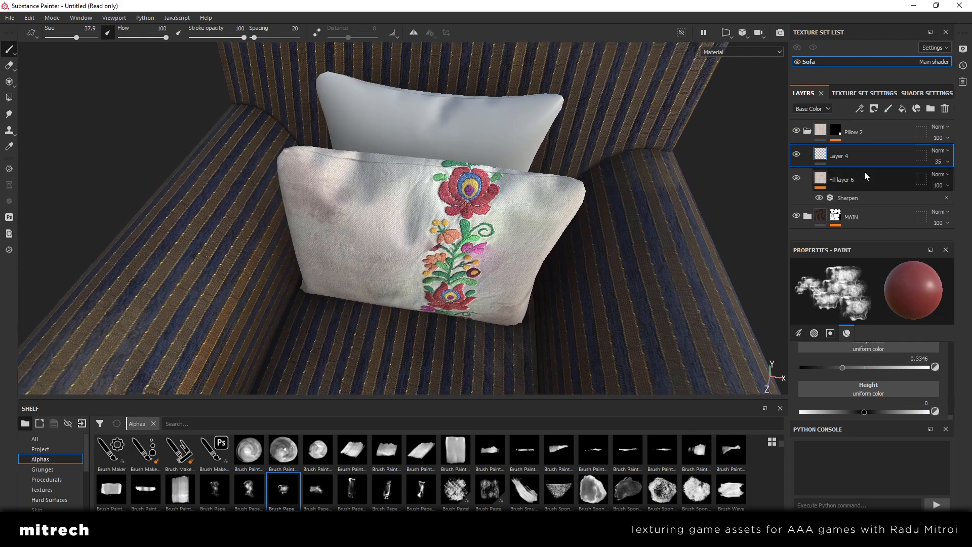
alt+drag(373, 249, 329, 212)
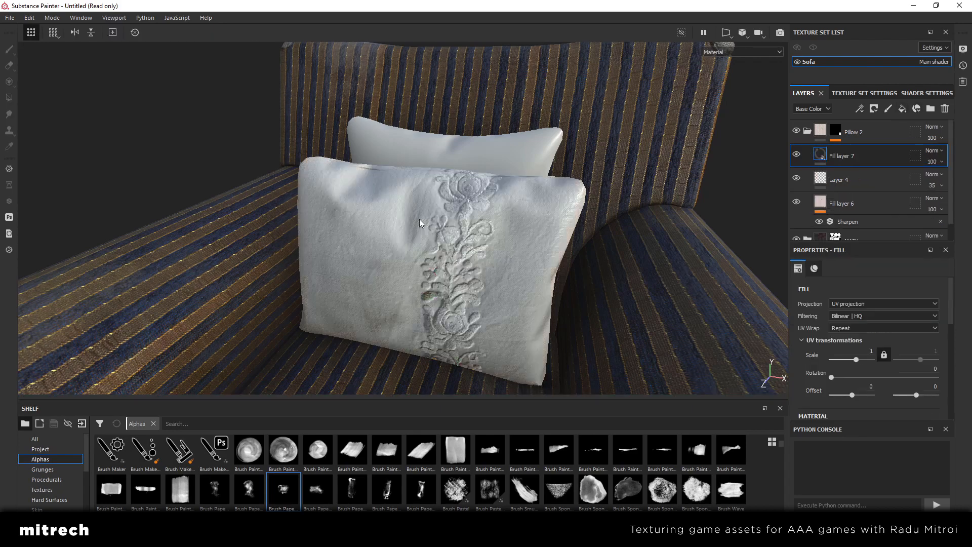
alt+right_drag(419, 218, 436, 234)
scroll(882, 327, down, 5)
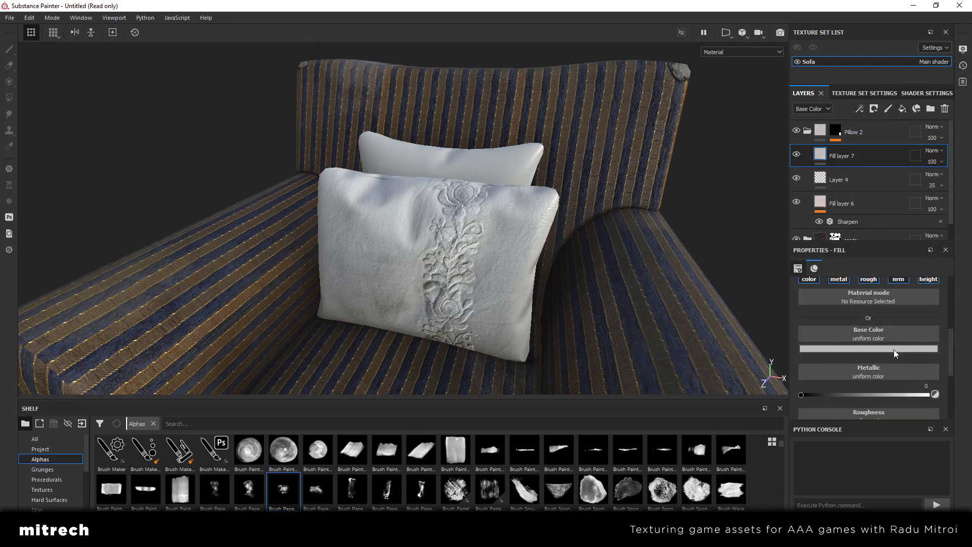
click(894, 349)
click(958, 447)
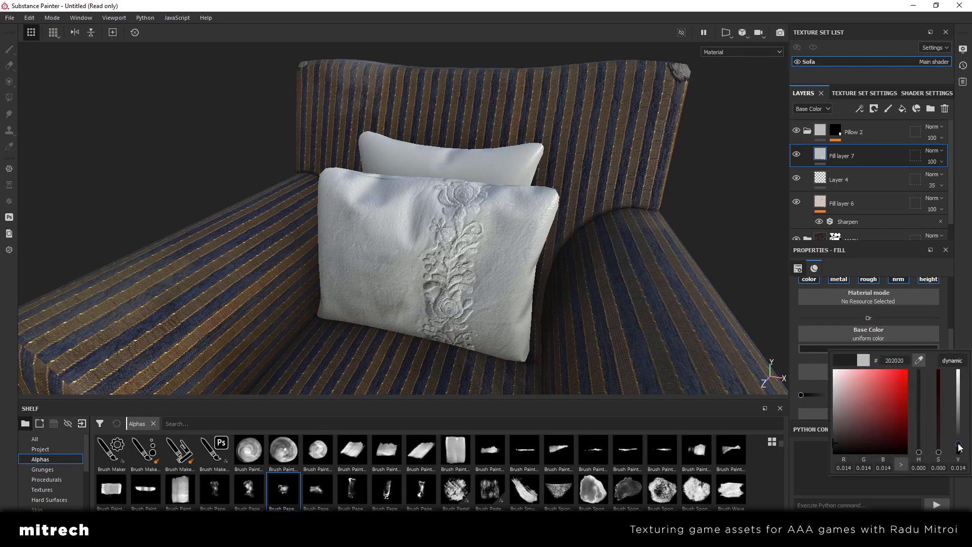
click(961, 328)
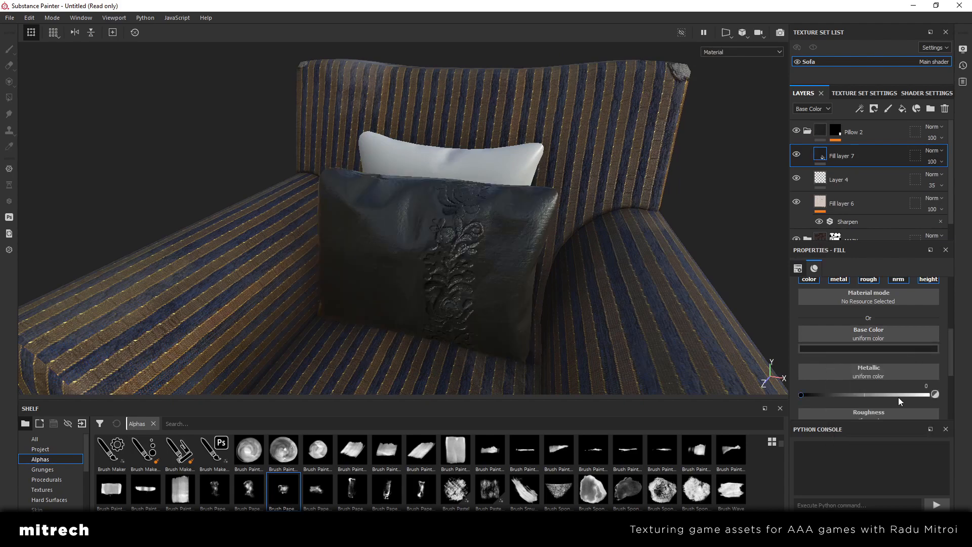
Turn off Fill layer 7's metal channel and set its roughness to 0.8405 and height to 0.0195
scroll(898, 378, up, 3)
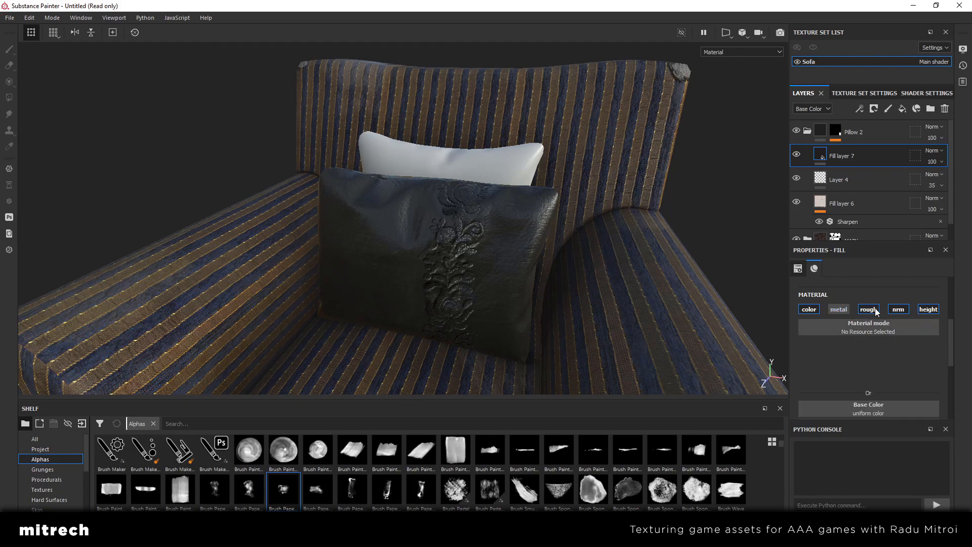
scroll(886, 329, down, 5)
drag(897, 359, 908, 357)
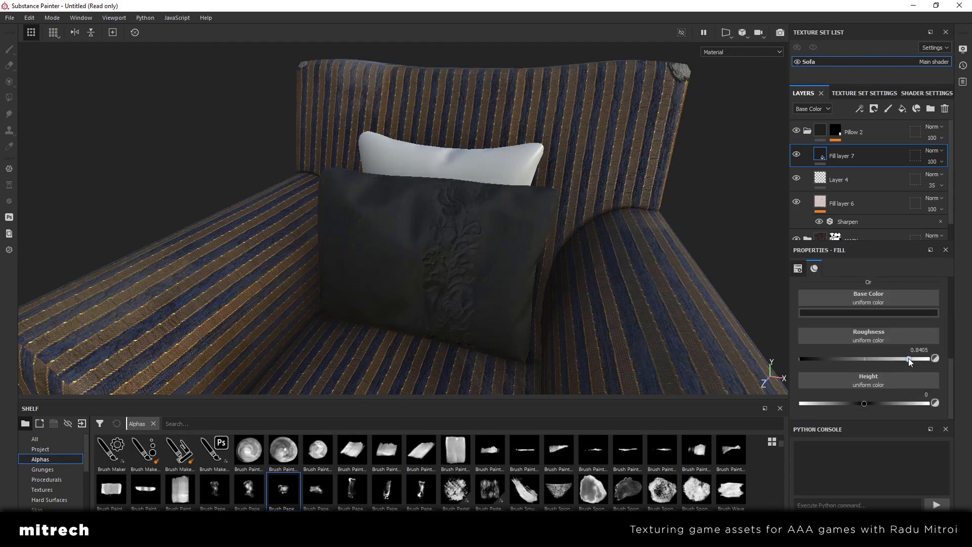
click(865, 403)
alt+drag(456, 200, 539, 229)
scroll(539, 230, up, 2)
Add a black mask to Fill layer 7 and apply a Dirt generator to that mask
right_click(853, 157)
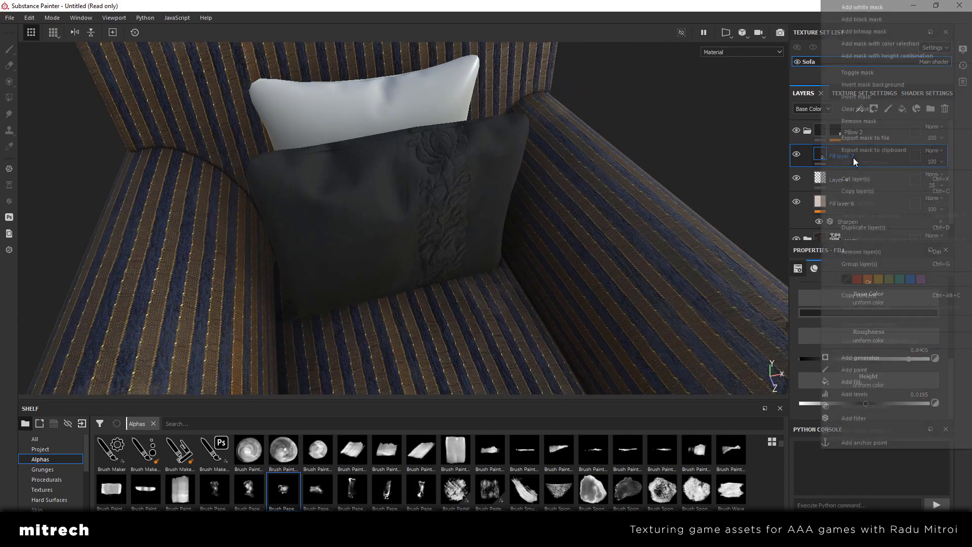
click(873, 22)
right_click(868, 147)
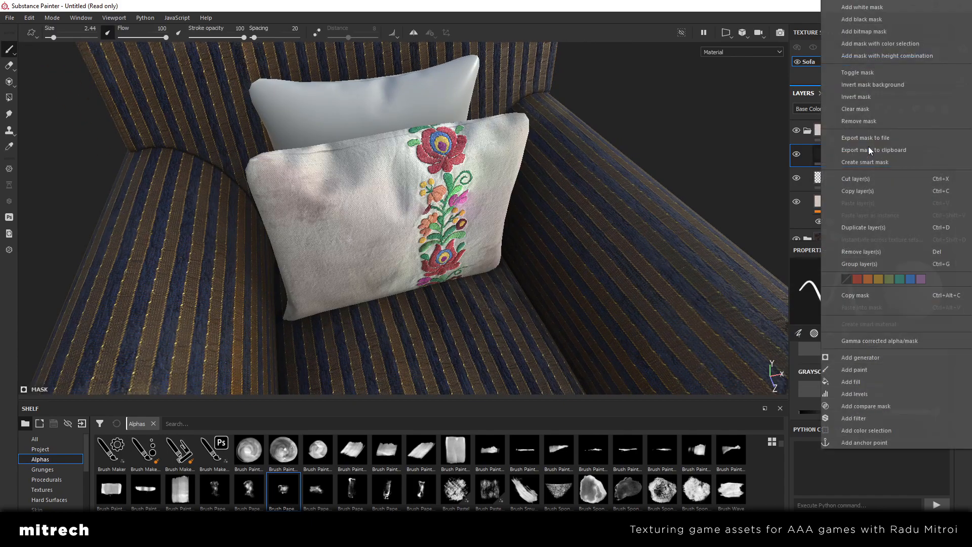
click(900, 363)
click(874, 290)
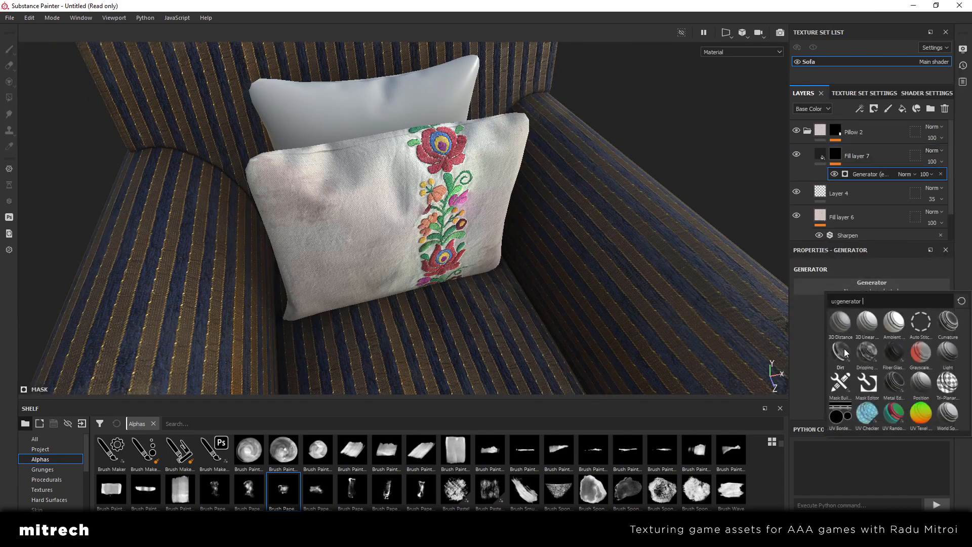
click(844, 348)
Set the Dirt generator's Dirt Level to 0.41 so that only faint dirt covers the front pillow
scroll(435, 245, down, 3)
alt+drag(435, 245, 450, 216)
scroll(395, 218, up, 2)
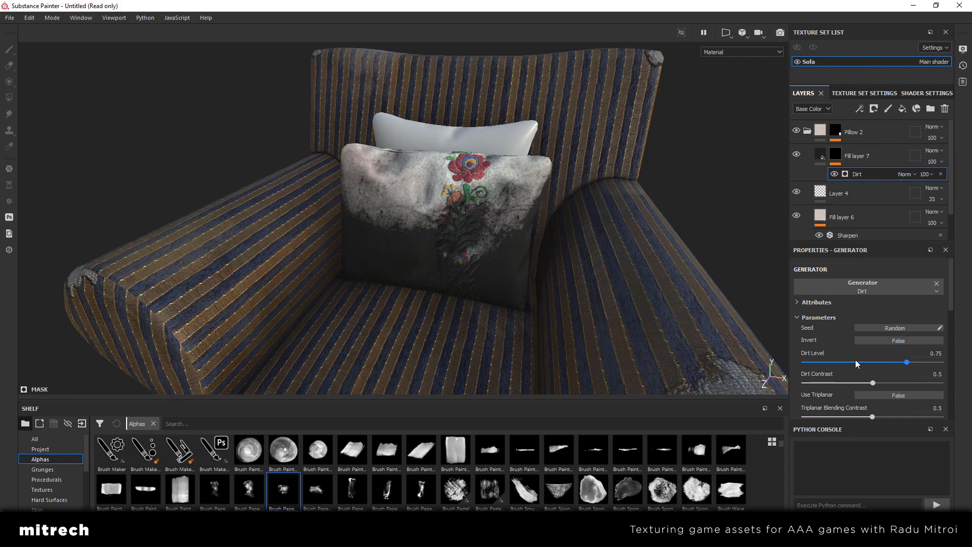
click(855, 362)
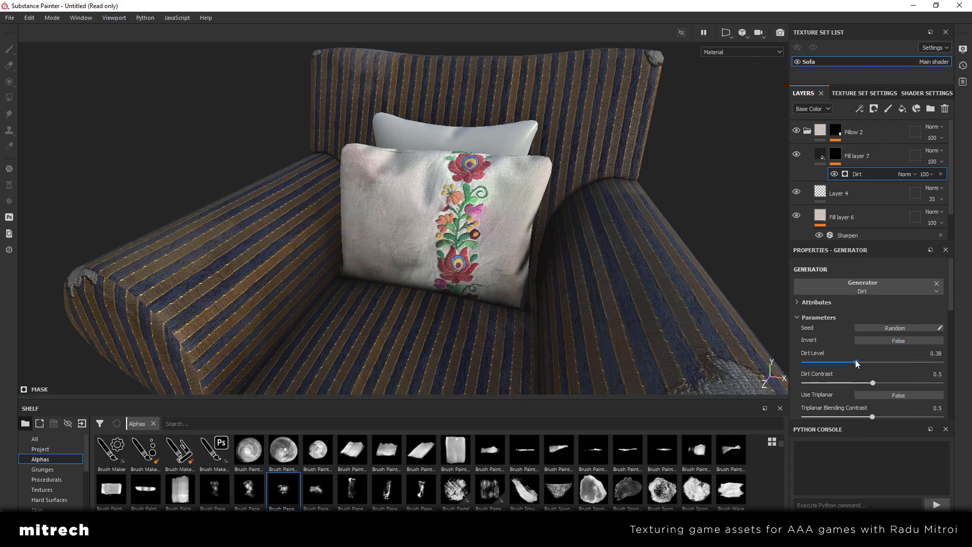
alt+drag(542, 268, 562, 260)
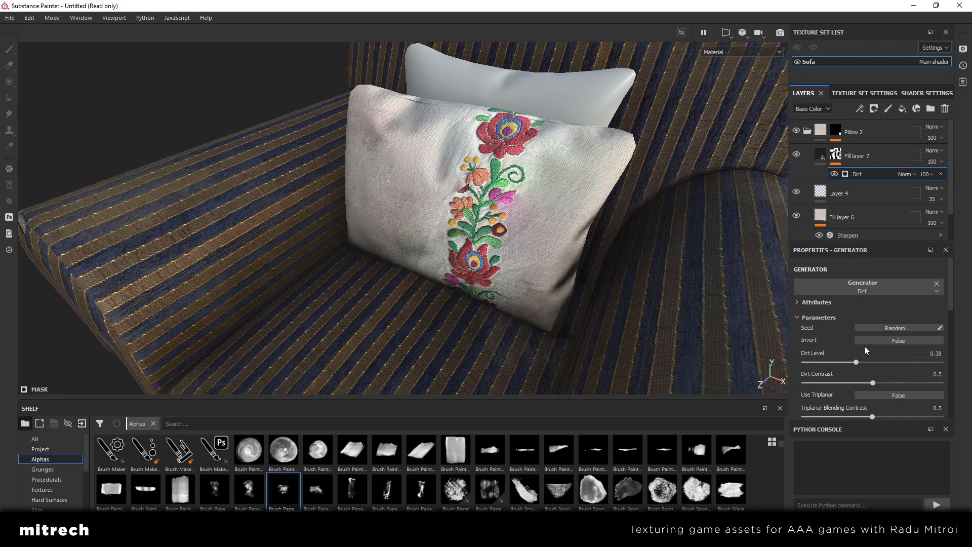
click(859, 362)
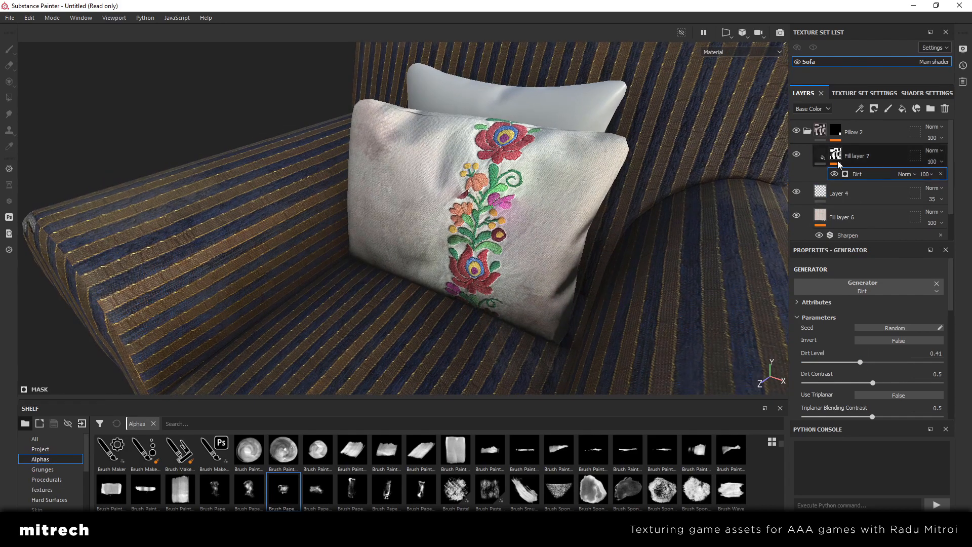
Lower Fill layer 7's opacity to 68 and compare the front pillow with the dirt layer hidden and shown
click(940, 162)
mouse_move(944, 183)
mouse_down()
mouse_move(922, 184)
mouse_move(952, 186)
mouse_up()
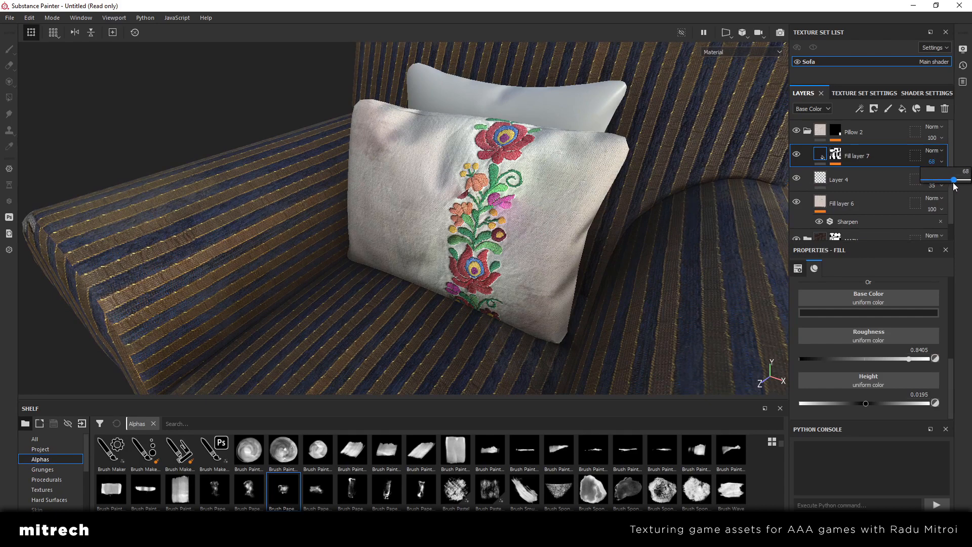
alt+drag(575, 217, 606, 218)
scroll(607, 218, down, 4)
click(796, 157)
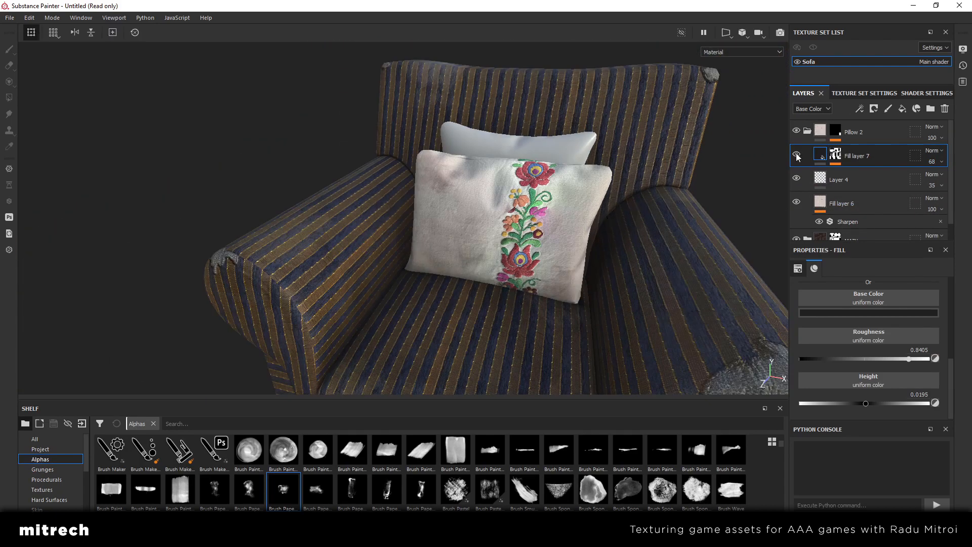
click(797, 157)
Collapse the Pillow 2 folder, compare the armchair with that folder hidden and shown, and inspect the pillows from several angles
click(807, 131)
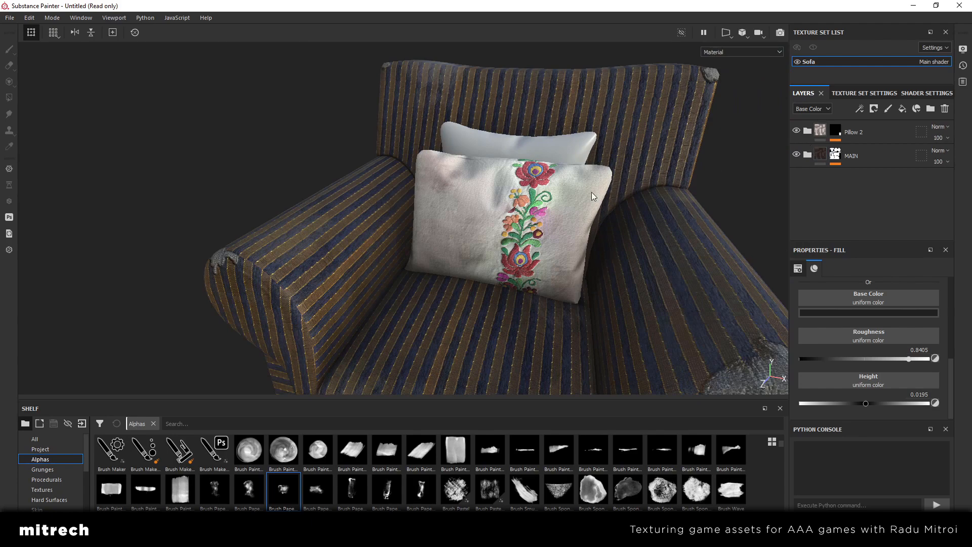
scroll(560, 196, down, 5)
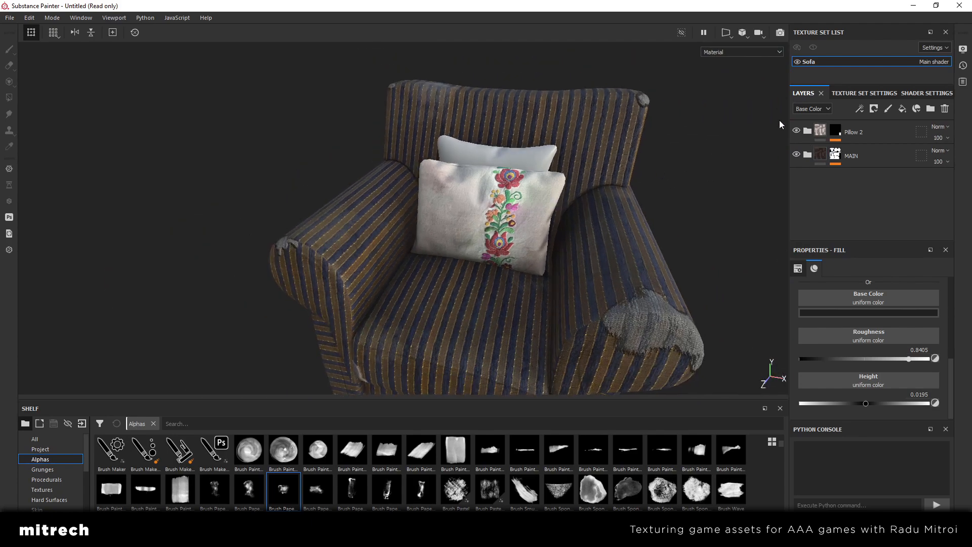
click(797, 132)
click(796, 131)
click(797, 132)
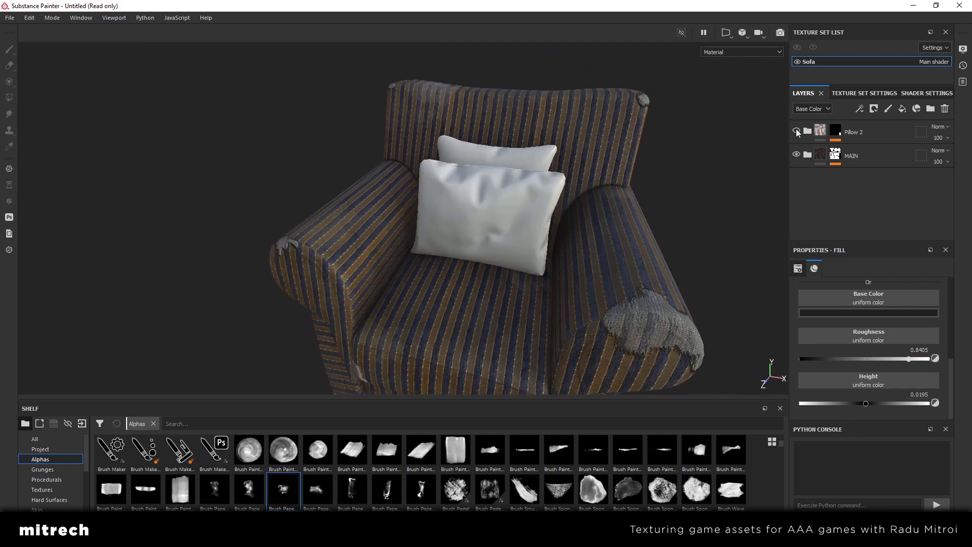
click(797, 132)
alt+drag(514, 235, 462, 201)
scroll(534, 235, up, 5)
scroll(427, 214, down, 3)
alt+middle_drag(462, 201, 528, 221)
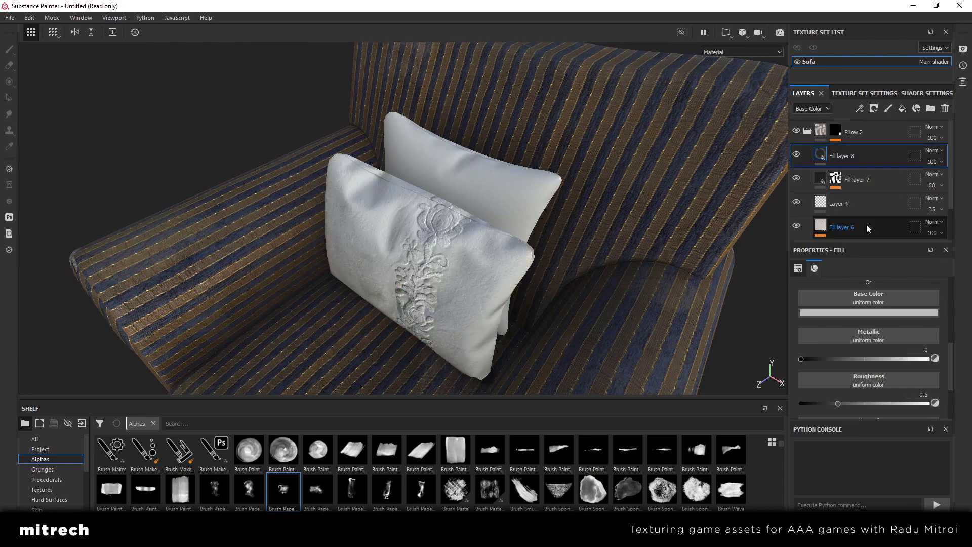
Add a fill layer above the collapsed Pillow 2 folder and assign it the uculeewfw 4K albedo, normal and roughness textures
drag(858, 160, 861, 124)
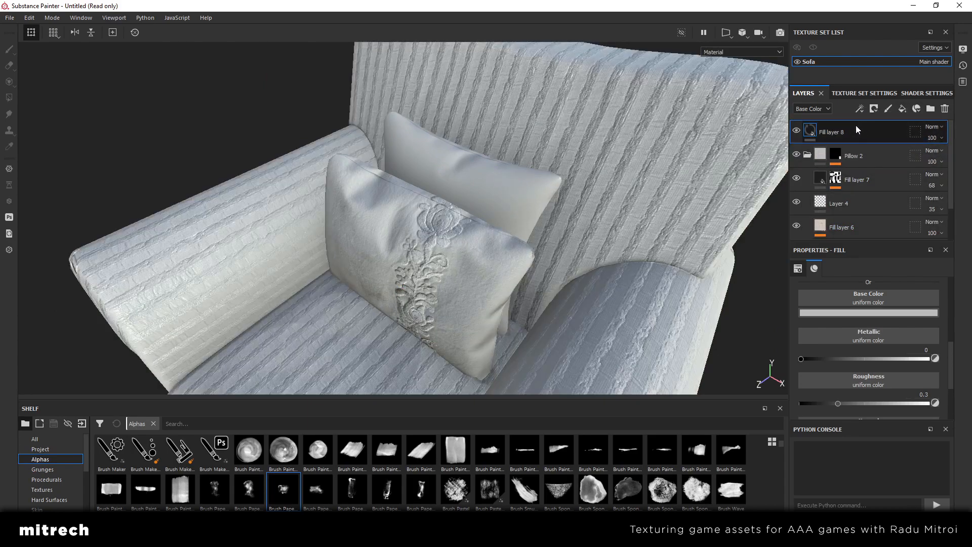
click(807, 155)
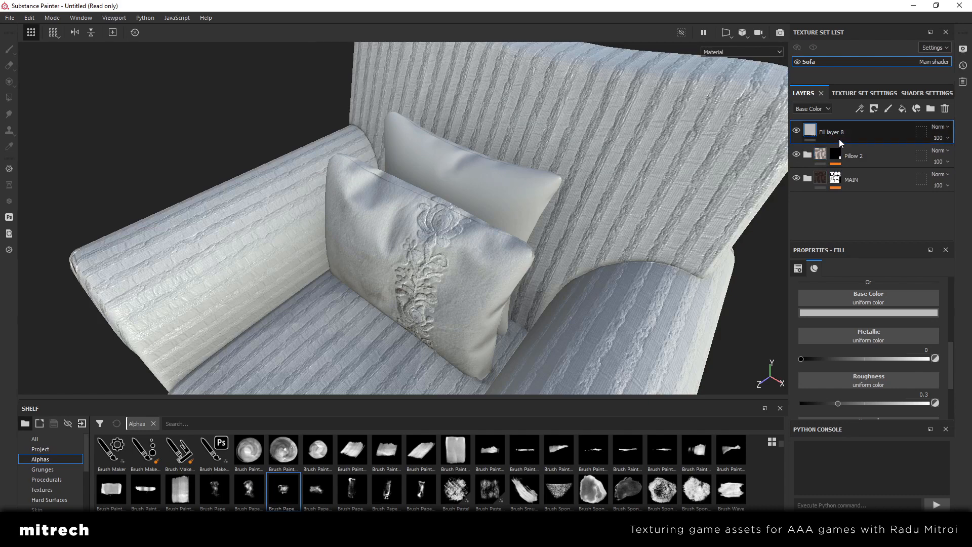
click(43, 489)
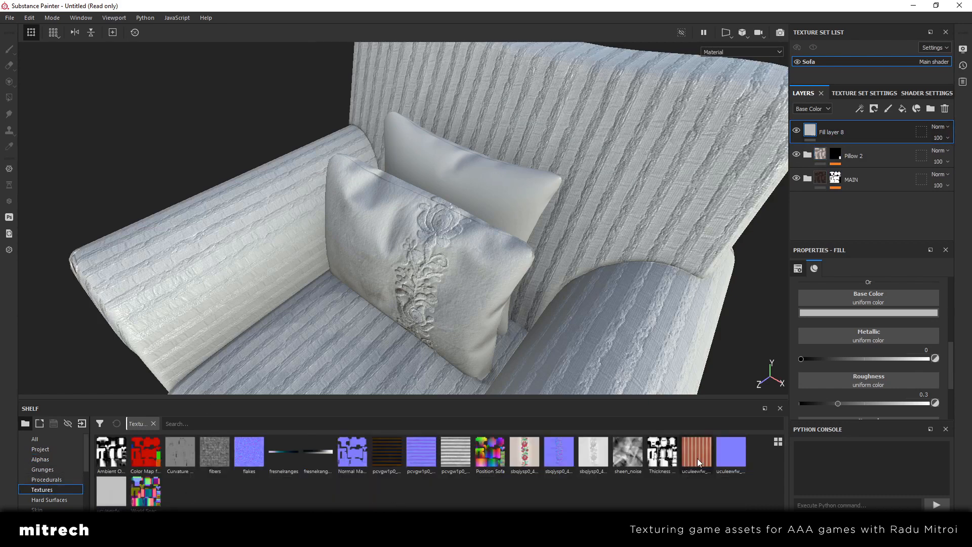
drag(697, 457, 847, 294)
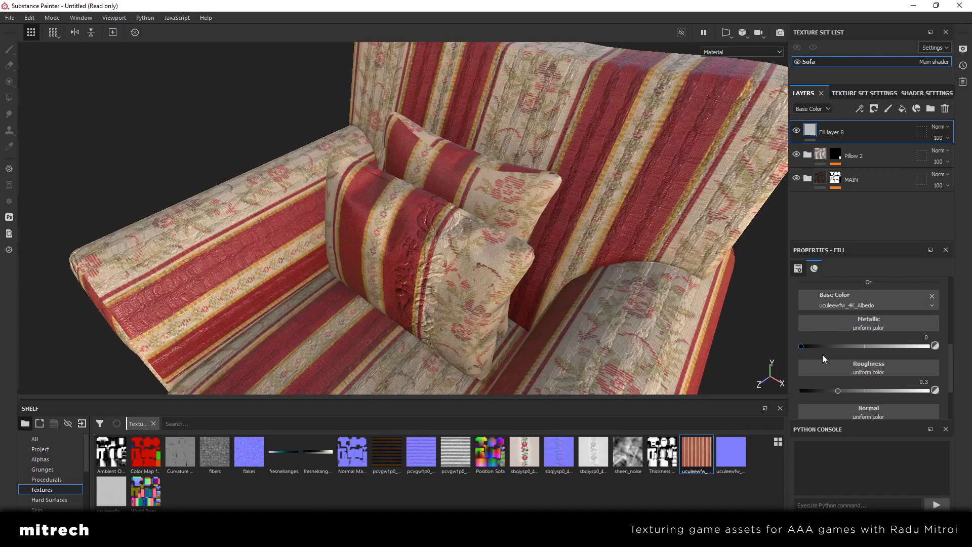
drag(733, 451, 849, 409)
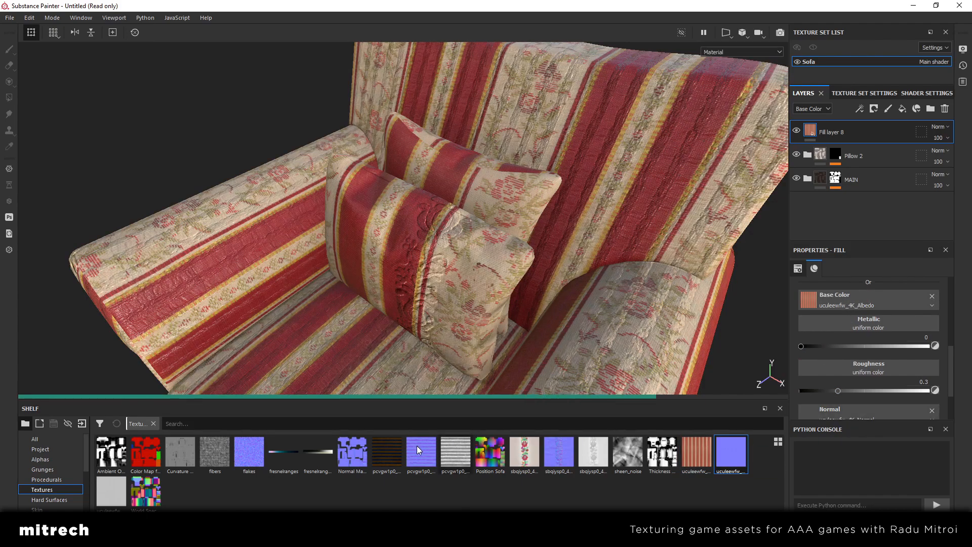
drag(112, 492, 854, 369)
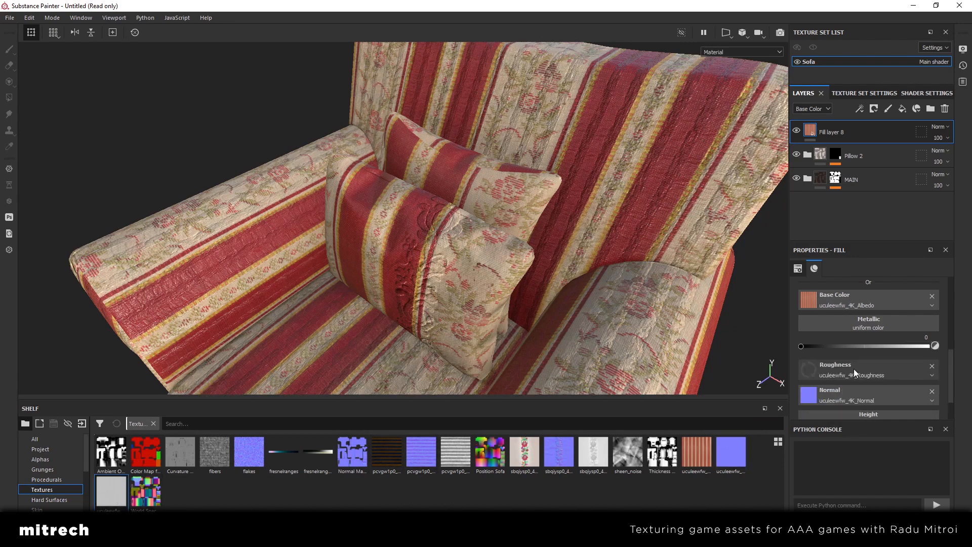
Create a folder named Pillow 1 at the top of the layer stack and place Fill layer 8 inside it
click(932, 111)
drag(851, 154, 861, 131)
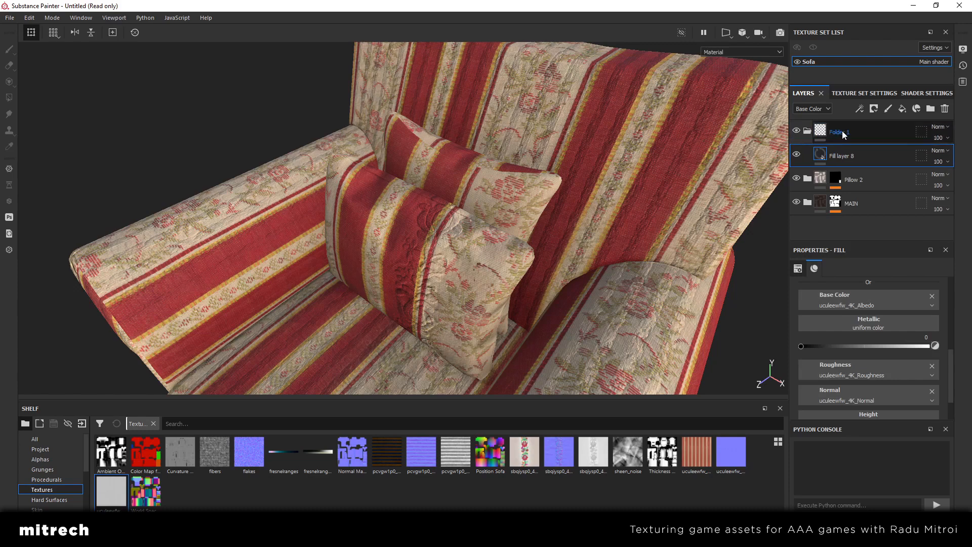
double_click(841, 133)
text(Pilow)
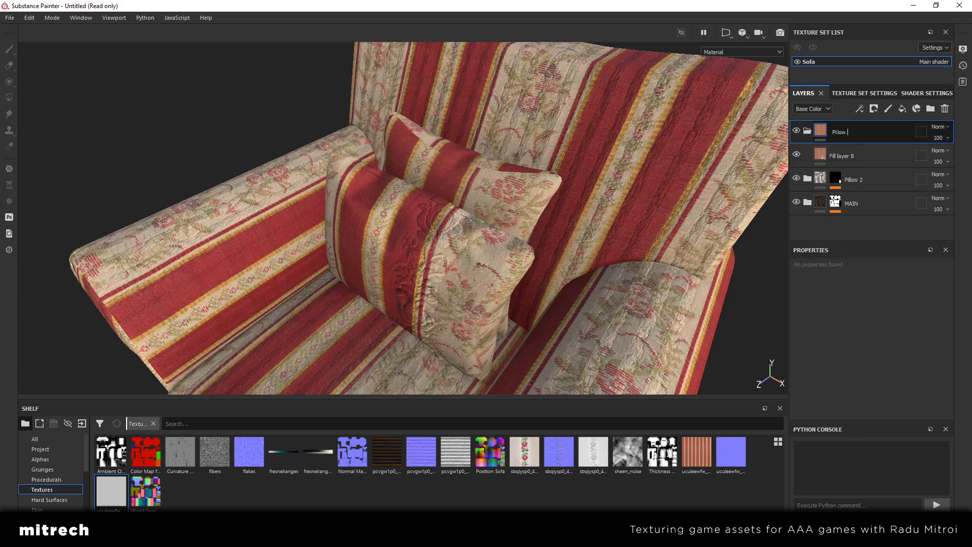
text(llow 1)
key(Return)
Mask the Pillow 1 folder by color selection, picking the back pillow's green ID color
right_click(865, 131)
click(895, 41)
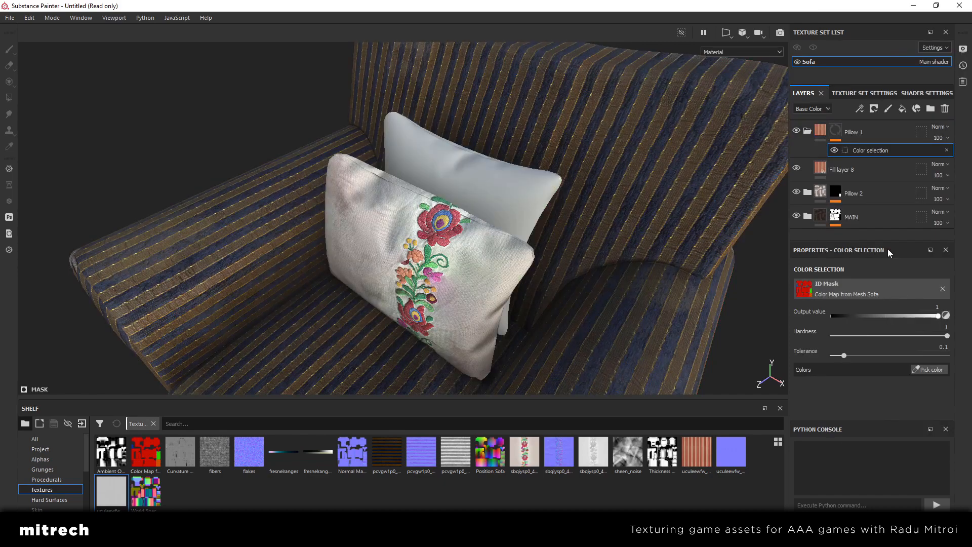
click(928, 371)
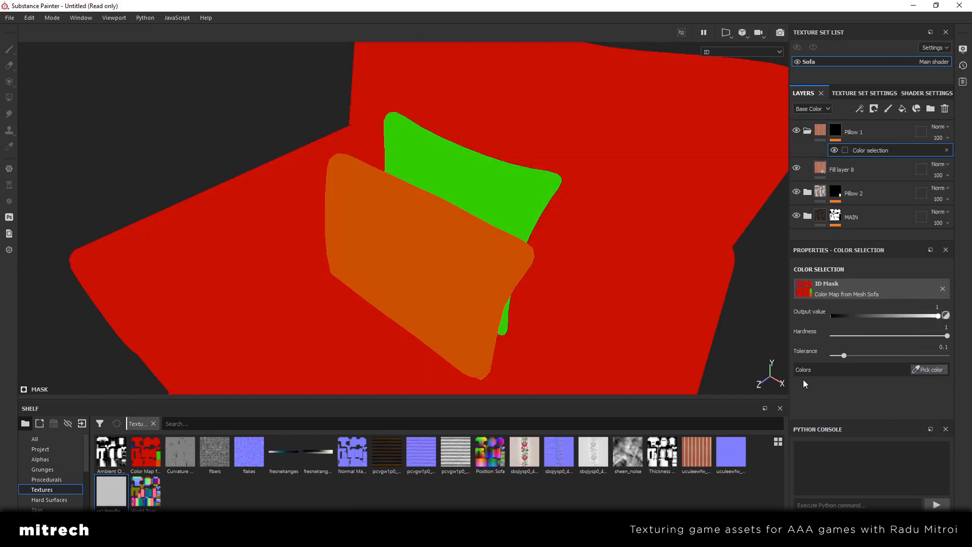
click(506, 208)
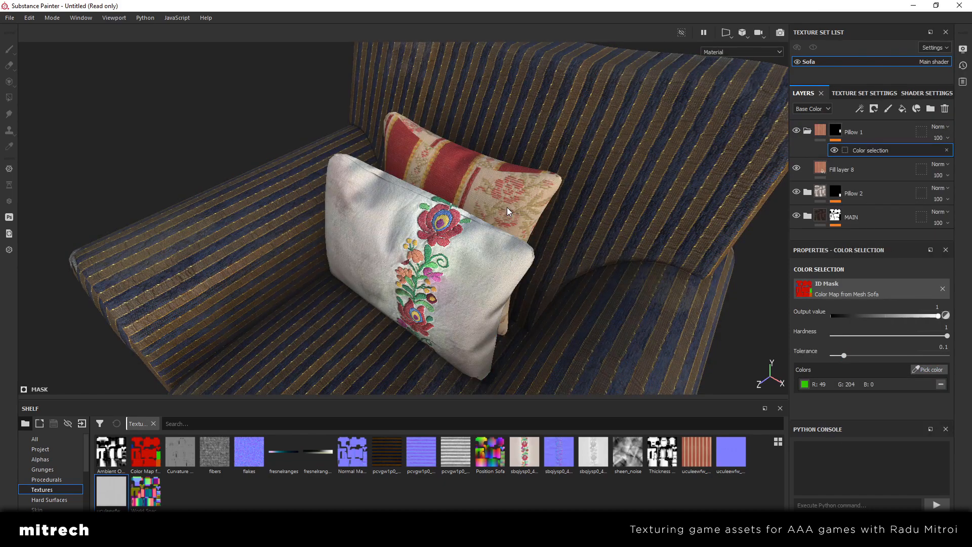
alt+drag(507, 208, 488, 228)
Set Fill layer 8's UV scale to 8 to tile the striped fabric more tightly on the back pillow
click(823, 137)
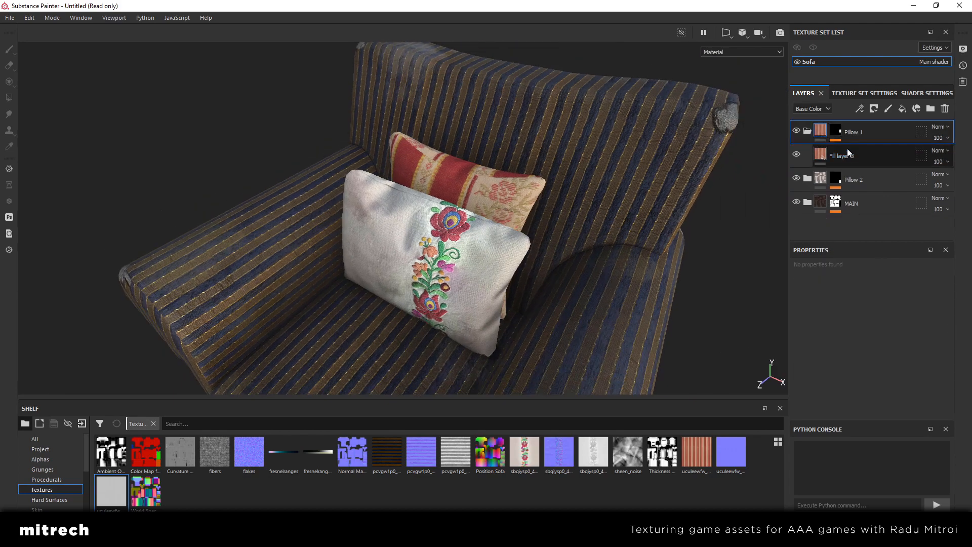
click(847, 149)
scroll(891, 344, up, 3)
scroll(876, 339, up, 2)
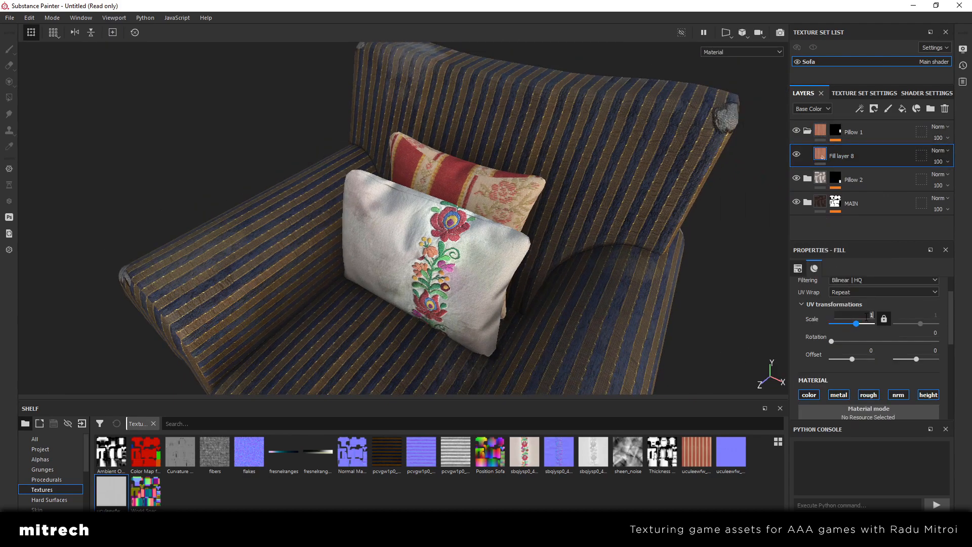
key(Return)
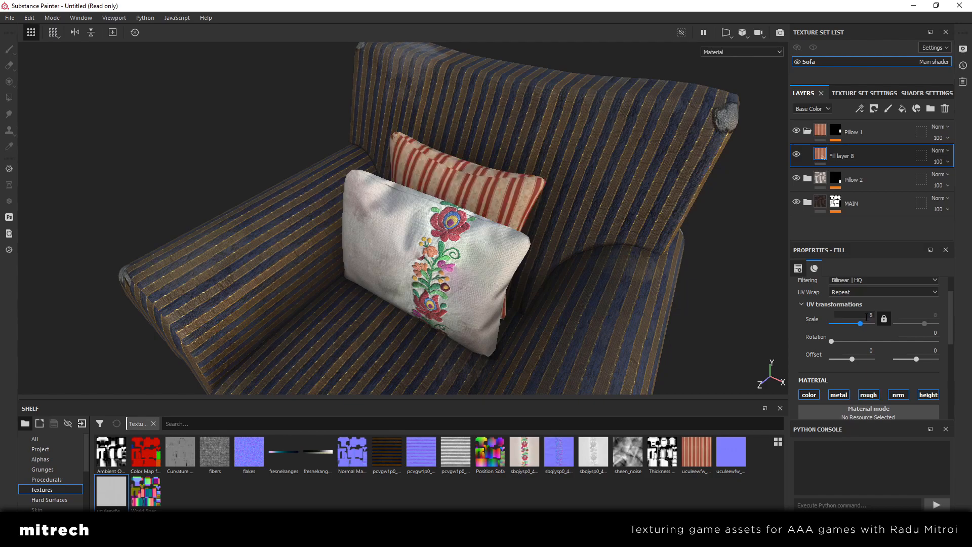
Set Fill layer 8's UV scale to 9 and check the stripes up close on the back pillow
key(Return)
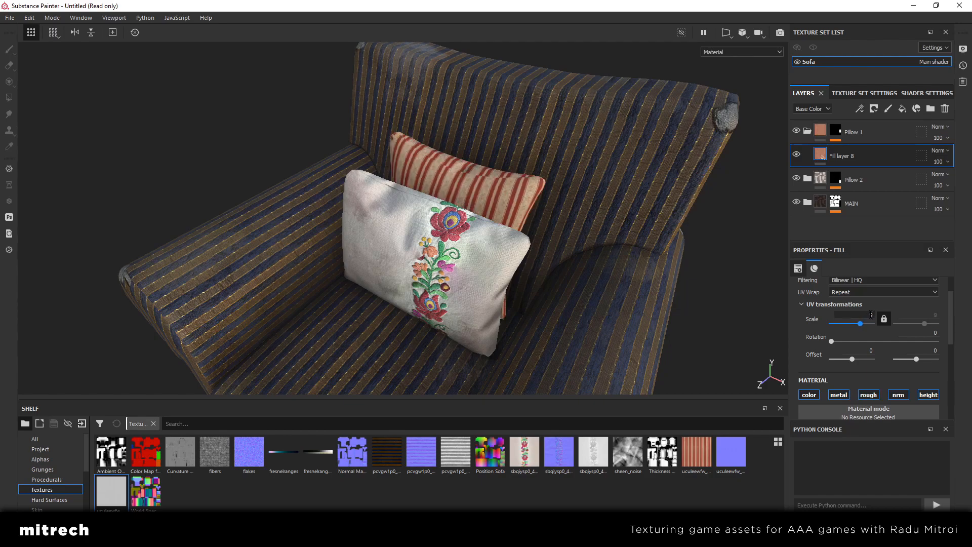
alt+right_drag(415, 223, 446, 237)
alt+drag(430, 235, 514, 245)
alt+right_drag(514, 245, 528, 278)
alt+drag(340, 232, 367, 256)
alt+right_drag(367, 256, 315, 253)
alt+drag(314, 254, 414, 248)
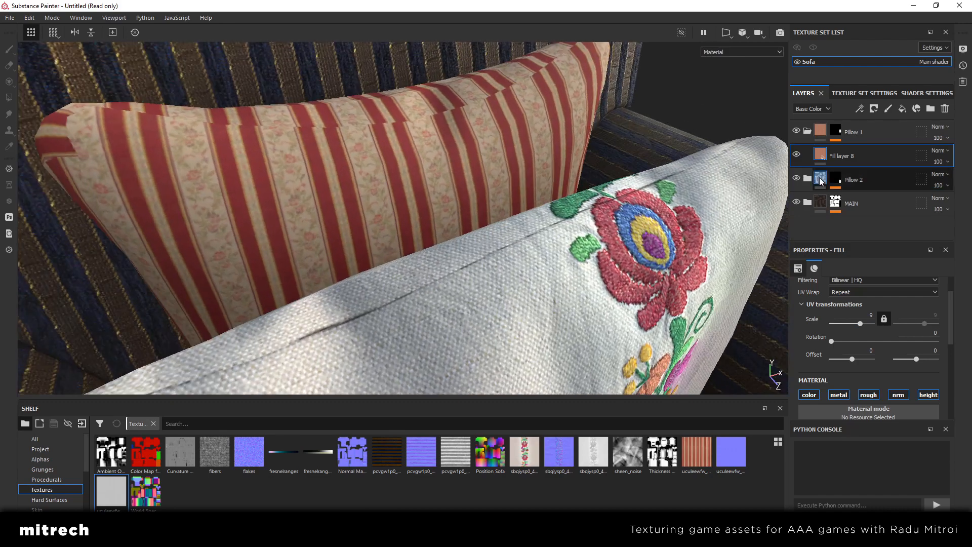
Add a Sharpen filter to Fill layer 8 in the Pillow 1 folder
right_click(856, 155)
click(876, 417)
click(882, 303)
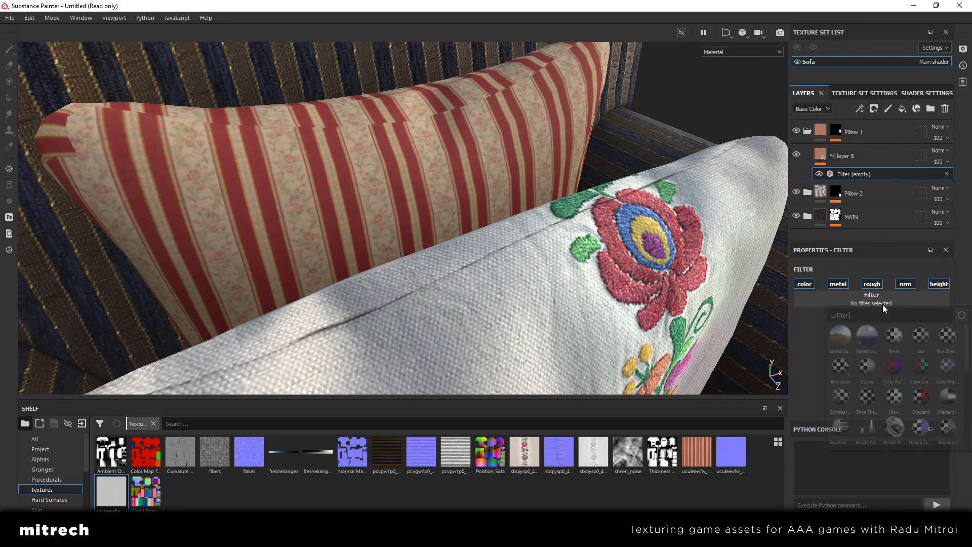
click(867, 426)
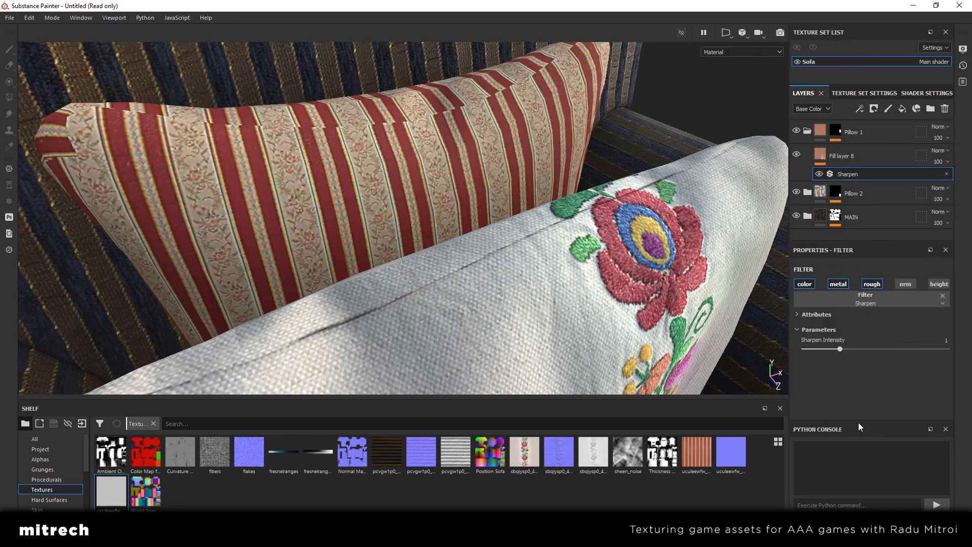
Set the Sharpen intensity to 0.66 and compare the striped fabric with the filter off and on
alt+drag(583, 303, 459, 300)
click(938, 340)
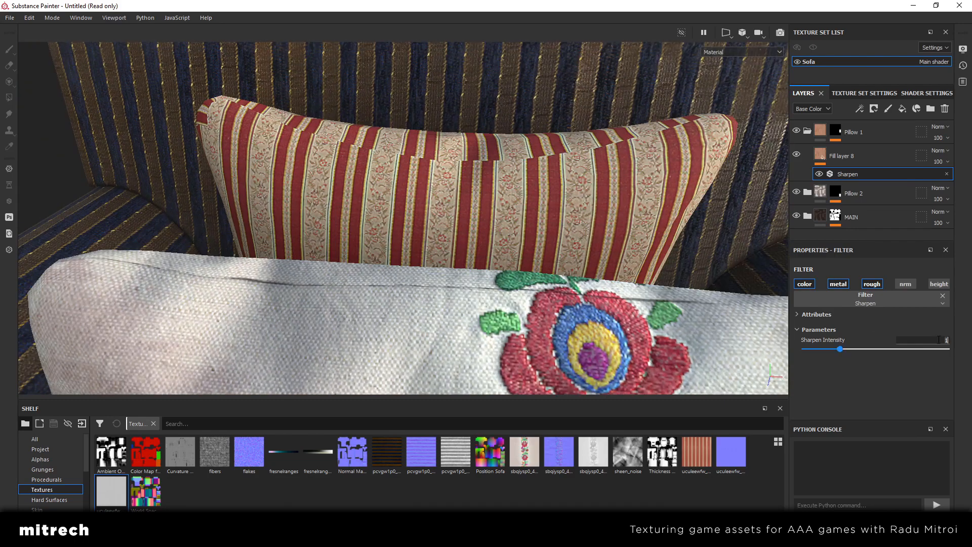
text(0.66)
key(Return)
click(819, 173)
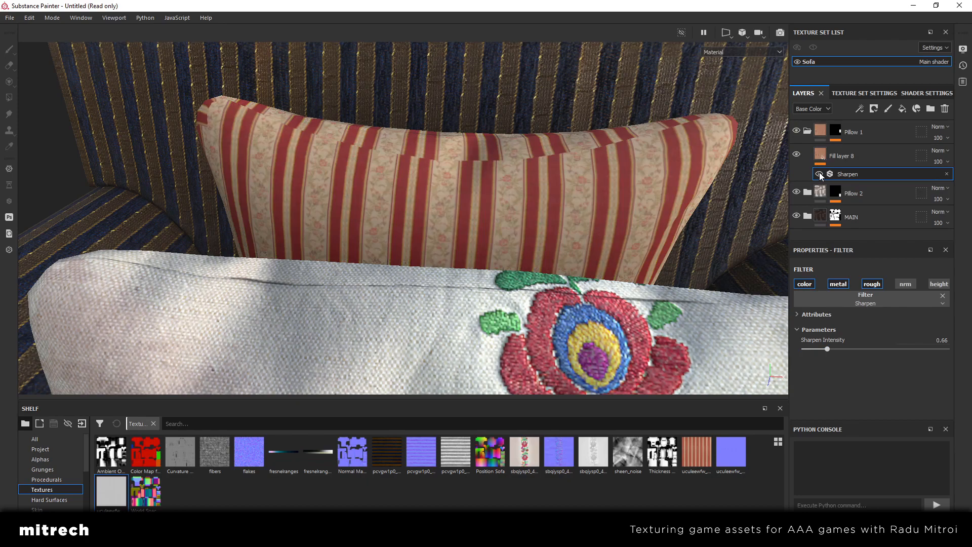
click(819, 173)
Add a new fill layer above Fill layer 8 inside the Pillow 1 folder
click(820, 157)
scroll(621, 197, down, 4)
scroll(615, 223, down, 3)
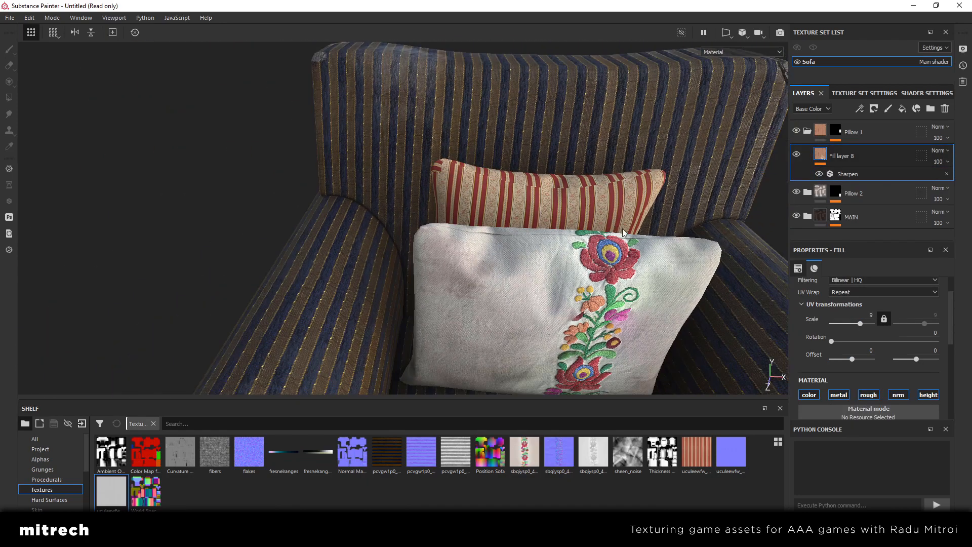
alt+drag(642, 234, 455, 217)
scroll(455, 217, down, 2)
scroll(457, 208, up, 3)
scroll(456, 209, up, 2)
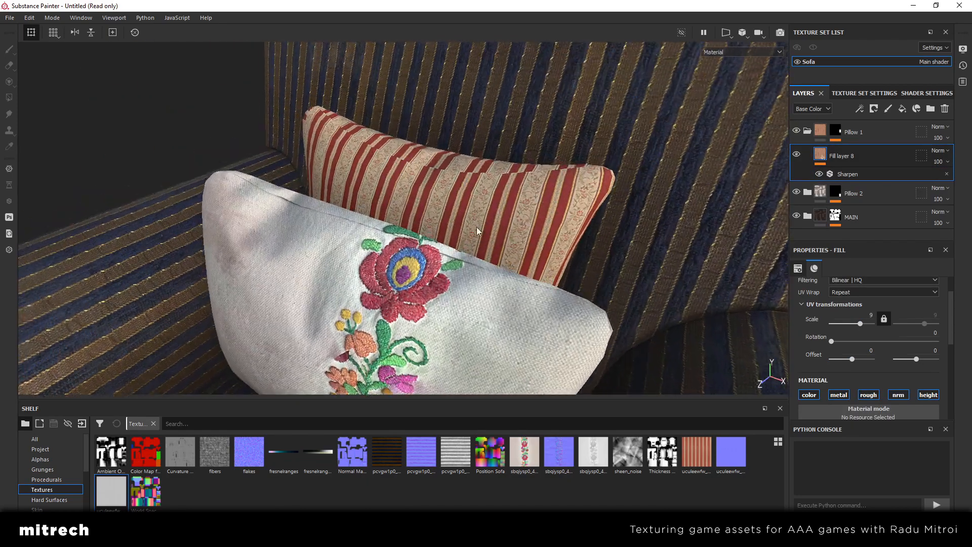
click(888, 108)
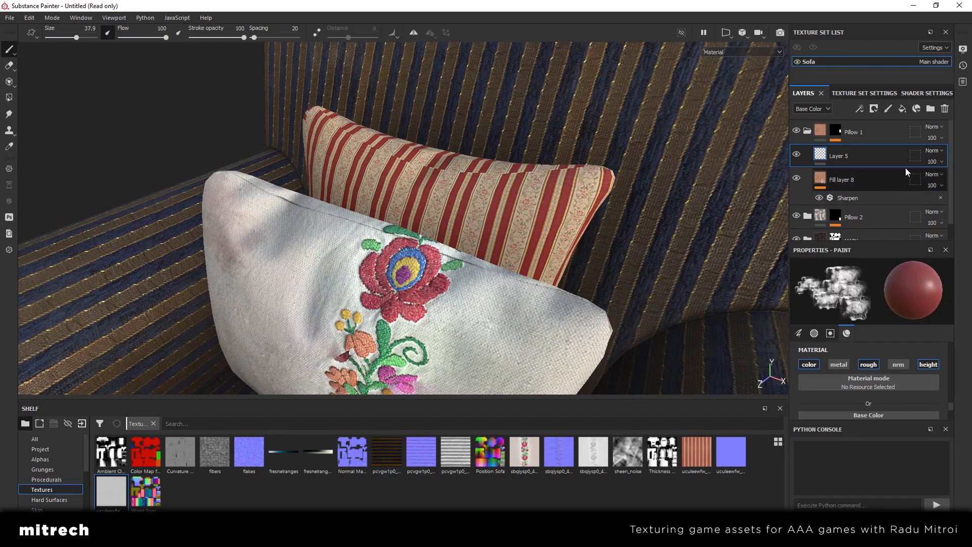
click(944, 109)
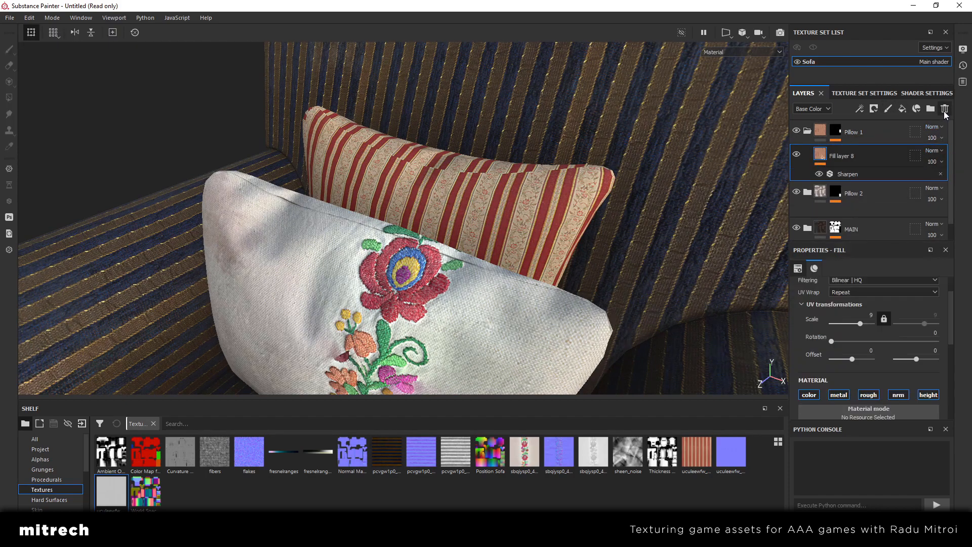
click(902, 109)
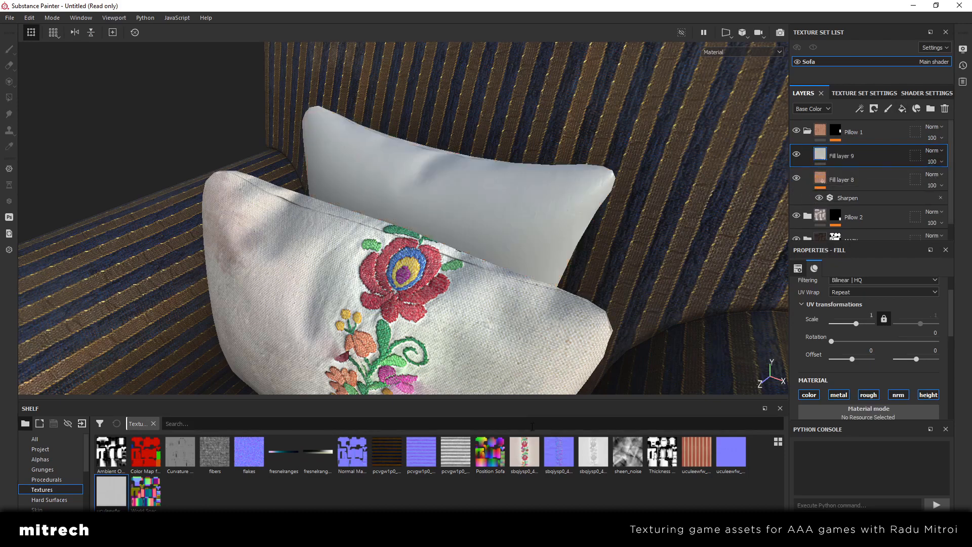
Limit Fill layer 9 to the color and roughness channels and set its roughness to 0.6615
scroll(913, 344, down, 3)
scroll(913, 342, up, 1)
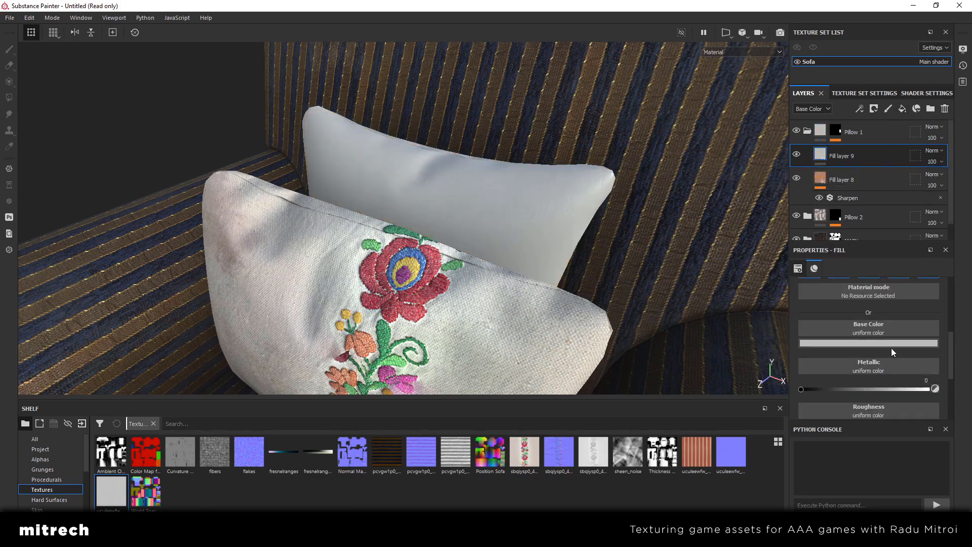
alt+drag(543, 251, 425, 182)
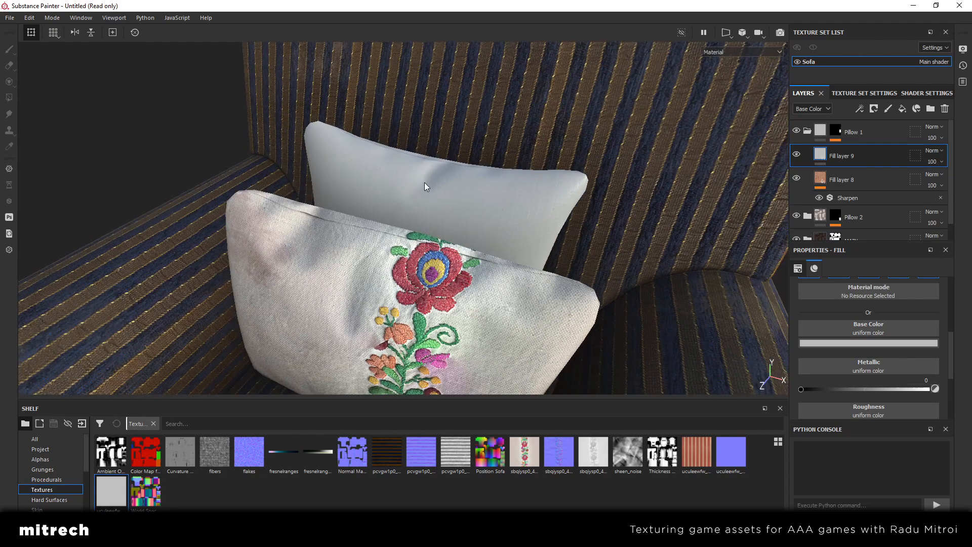
scroll(874, 384, up, 1)
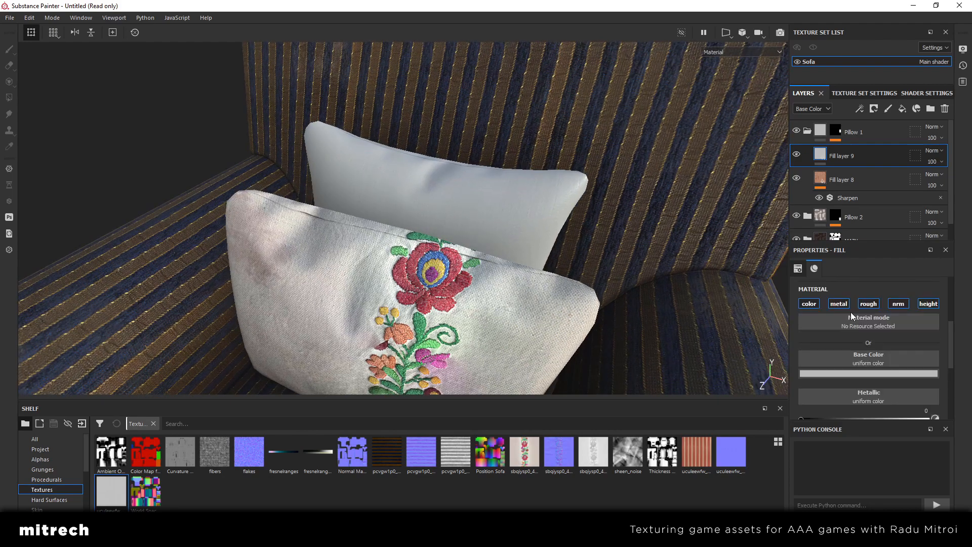
click(839, 304)
scroll(877, 323, down, 1)
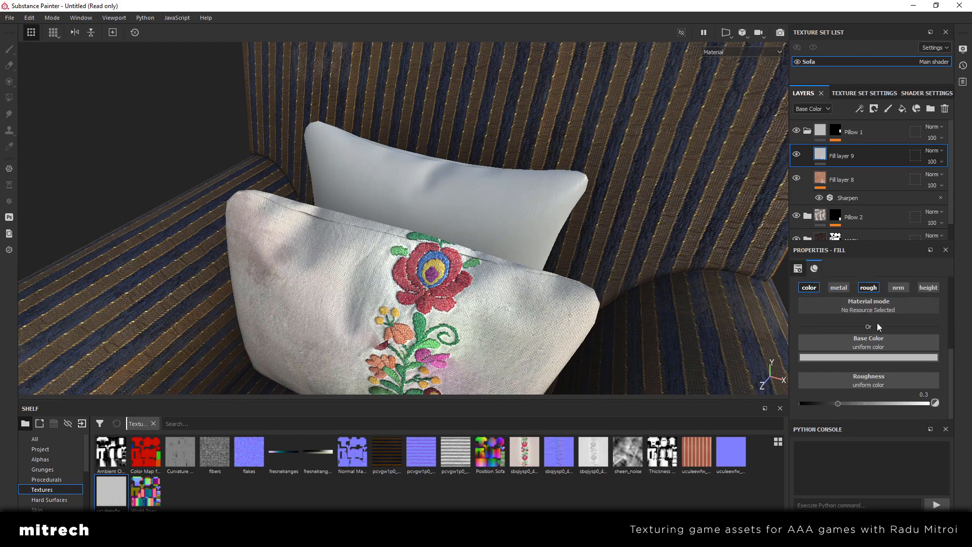
click(889, 402)
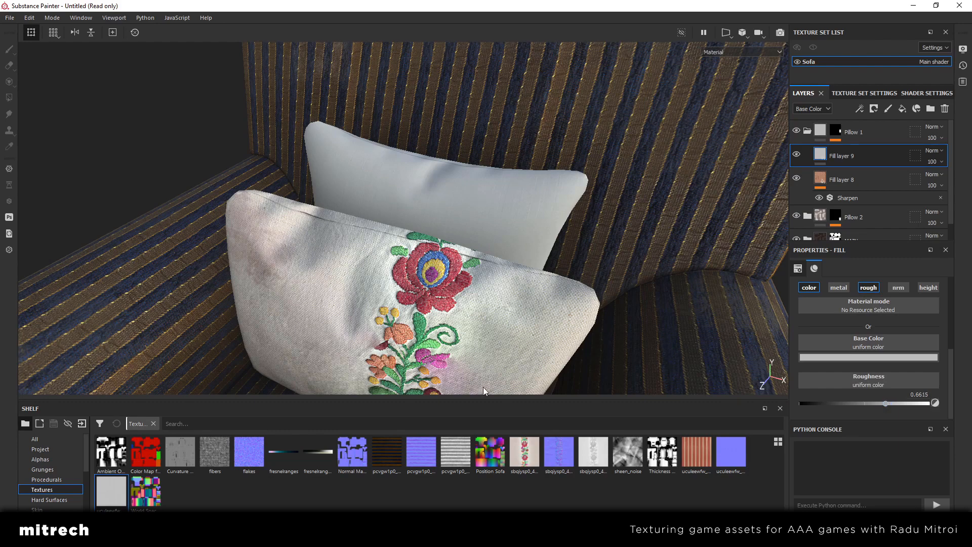
Apply a patchy smart mask to Fill layer 9 and check its effect on the back pillow by toggling the layer's visibility
scroll(48, 494, down, 3)
click(47, 490)
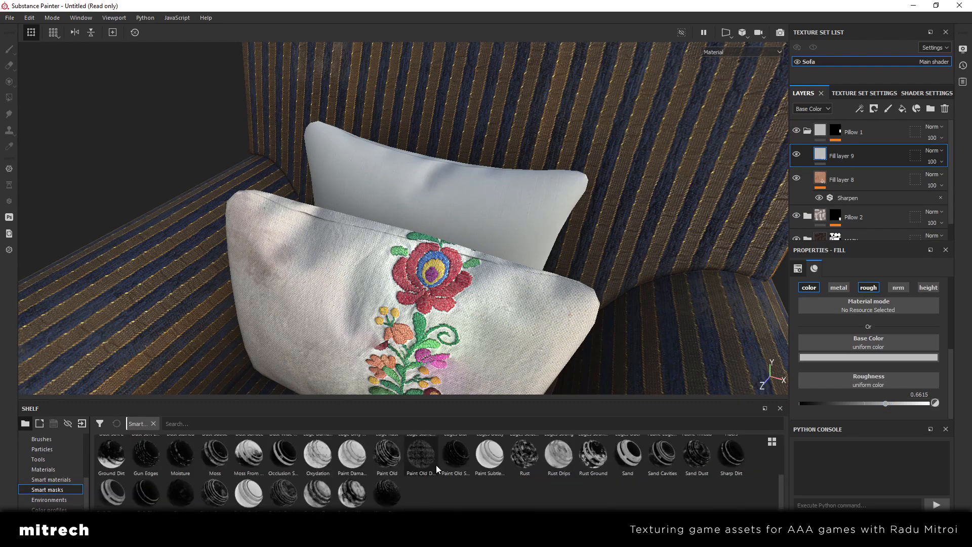
drag(347, 497, 871, 159)
alt+drag(615, 207, 546, 232)
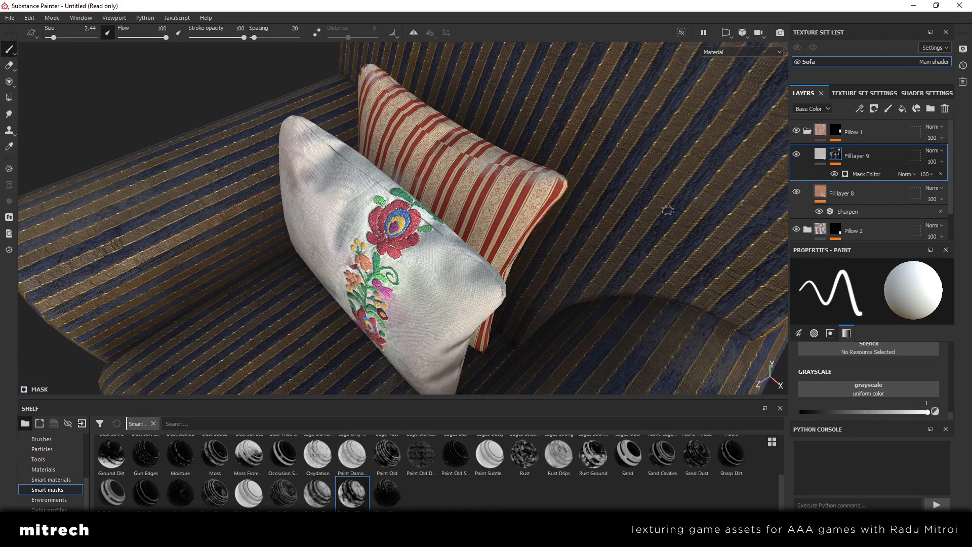
click(797, 154)
scroll(527, 221, up, 3)
alt+middle_drag(553, 191, 551, 225)
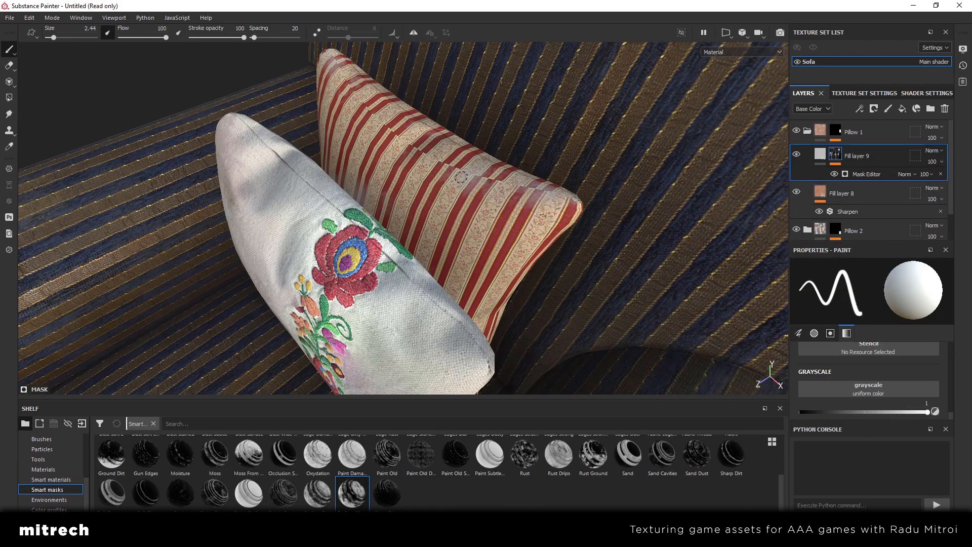
Open the Mask Editor generator settings of Fill layer 9's mask
click(864, 175)
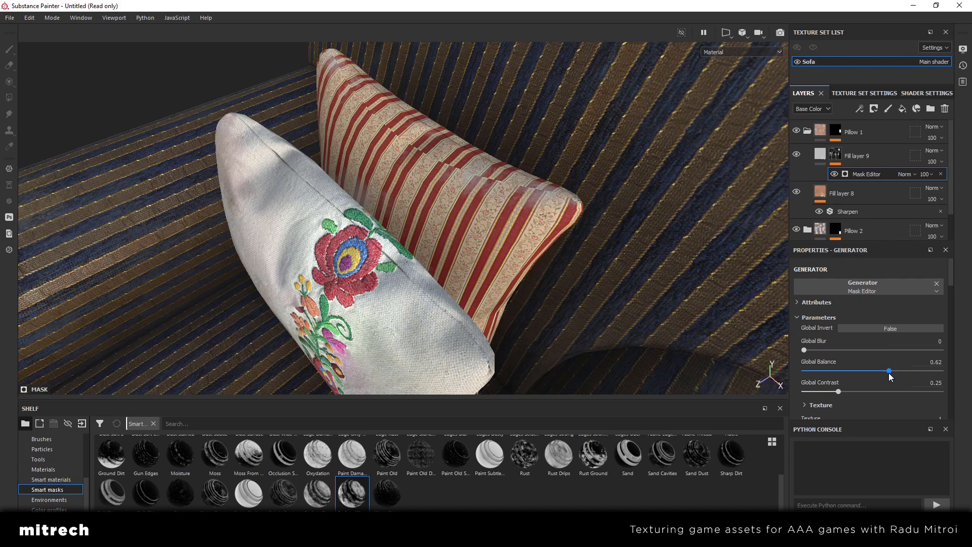
Lower Fill layer 9's opacity to 39
alt+drag(521, 275, 494, 243)
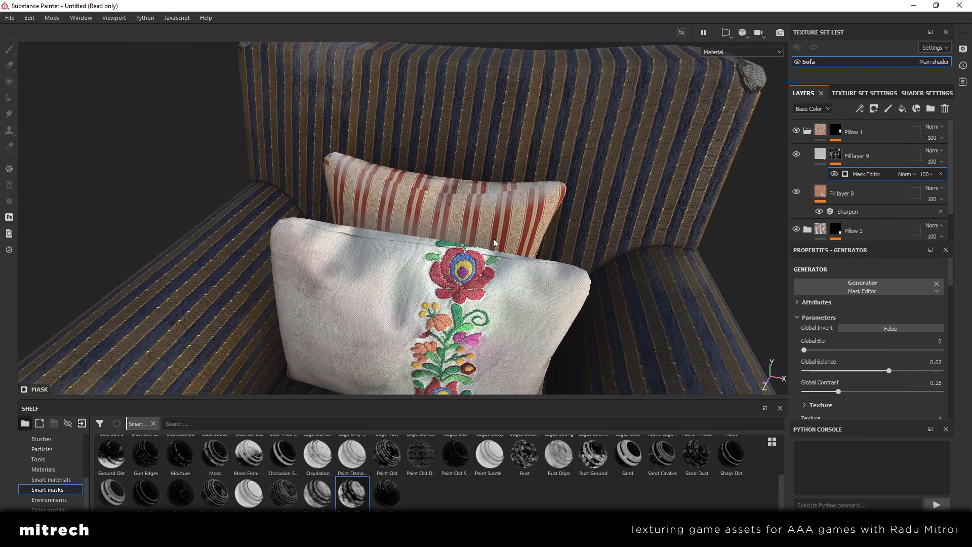
click(930, 160)
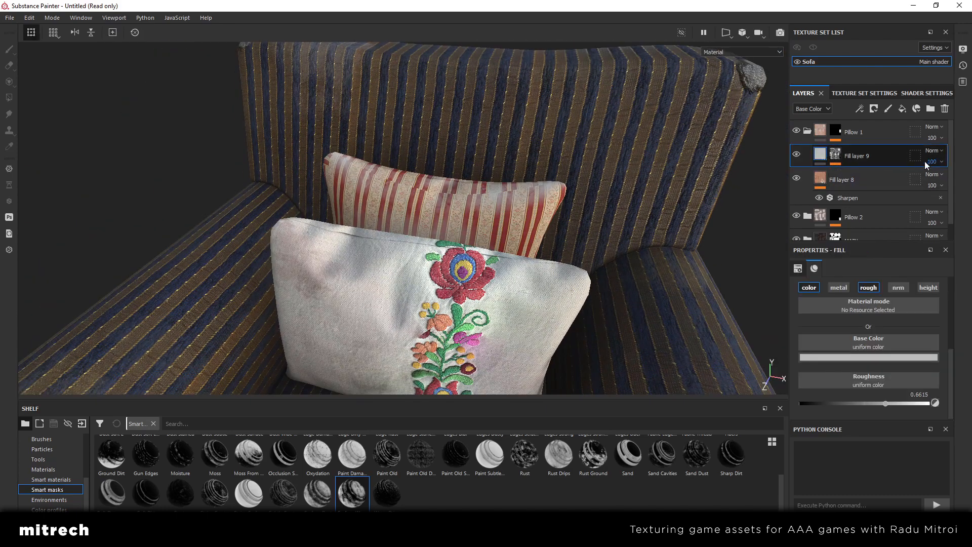
click(933, 163)
mouse_move(941, 180)
mouse_down()
mouse_move(929, 181)
mouse_move(947, 181)
mouse_move(937, 185)
mouse_up()
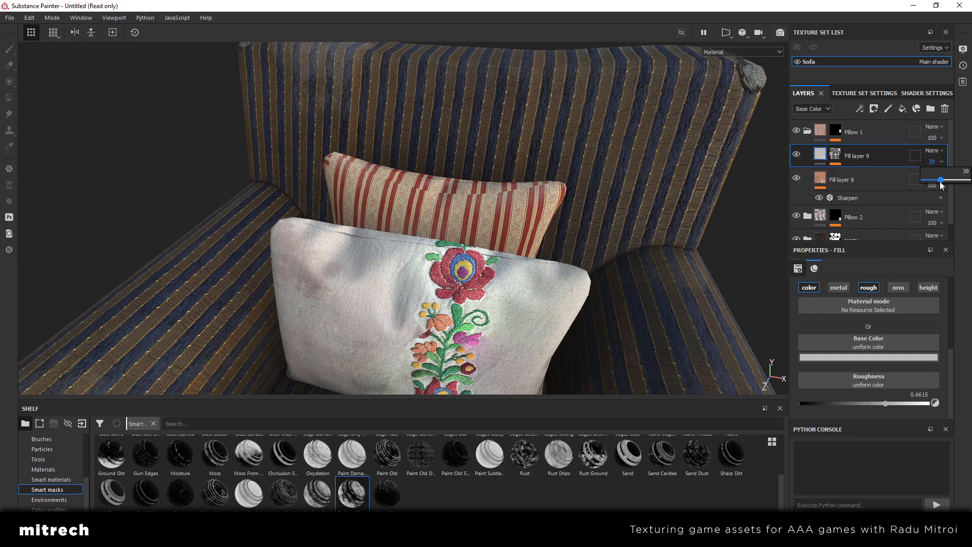
Add a new fill layer above Fill layer 9 and limit it to the color, roughness and height channels
scroll(569, 259, down, 3)
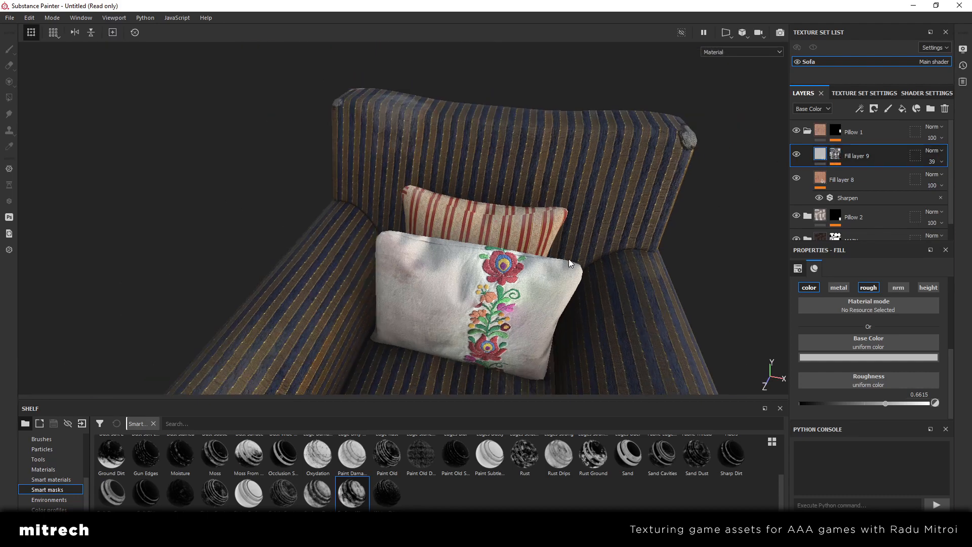
scroll(569, 260, up, 3)
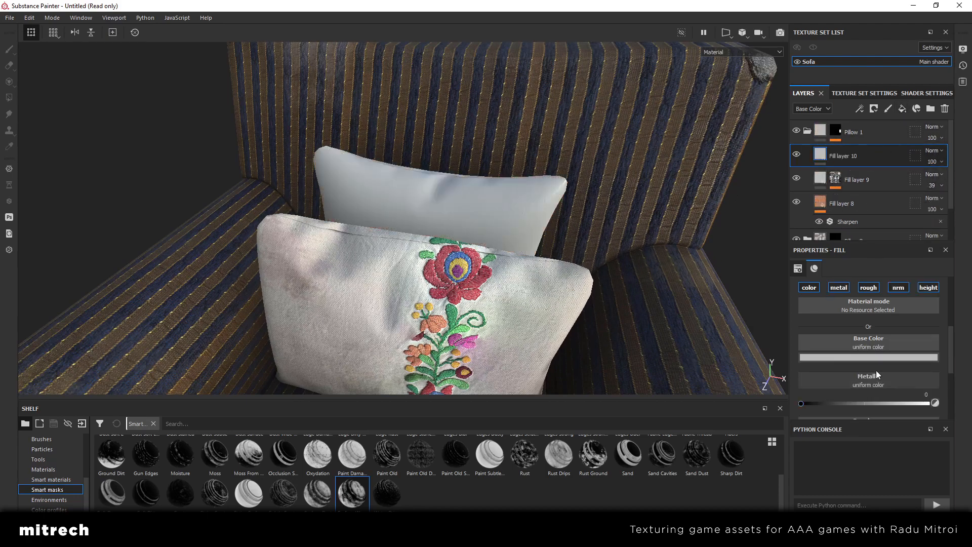
click(899, 287)
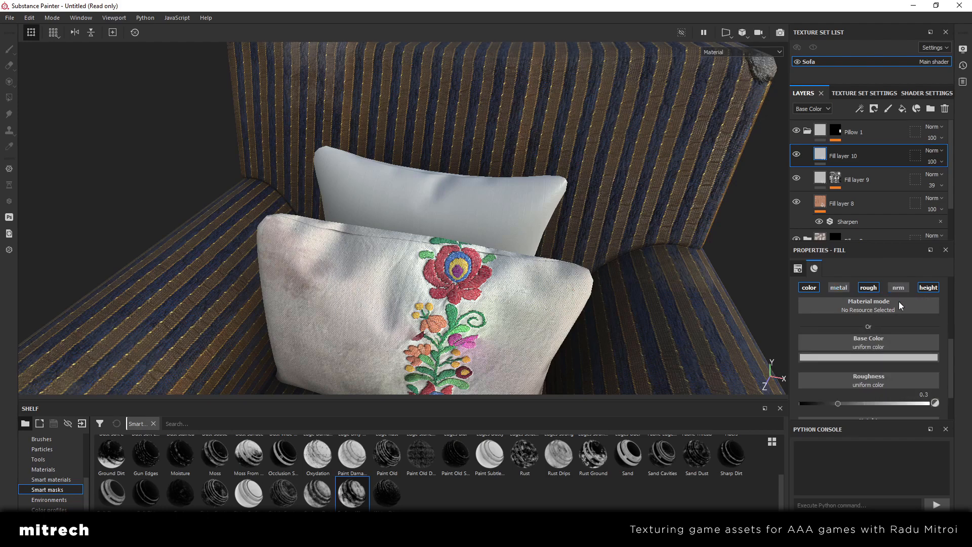
Give Fill layer 10 a dark grey base color of 282828, a roughness of 0.8366 and a height of 0.0195
click(882, 357)
click(957, 429)
drag(957, 430, 960, 448)
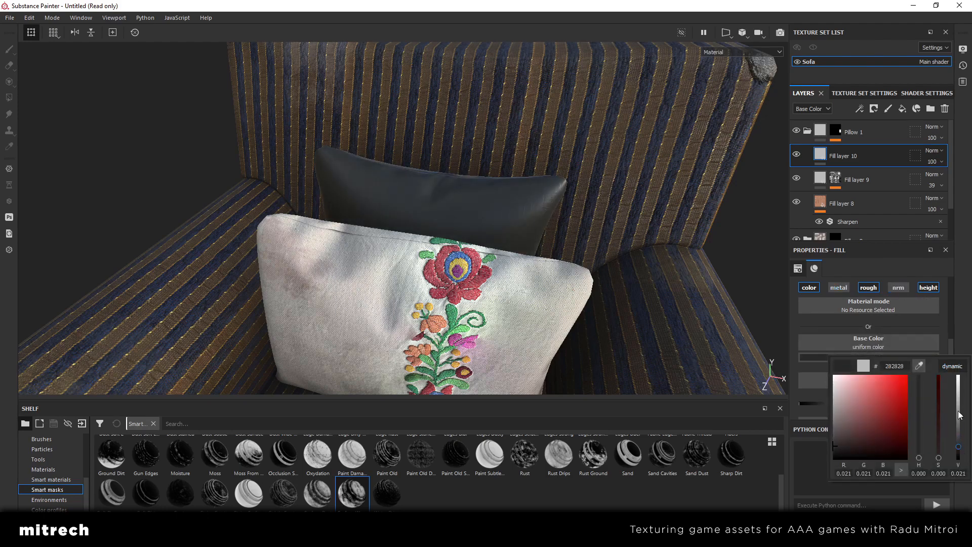
click(907, 401)
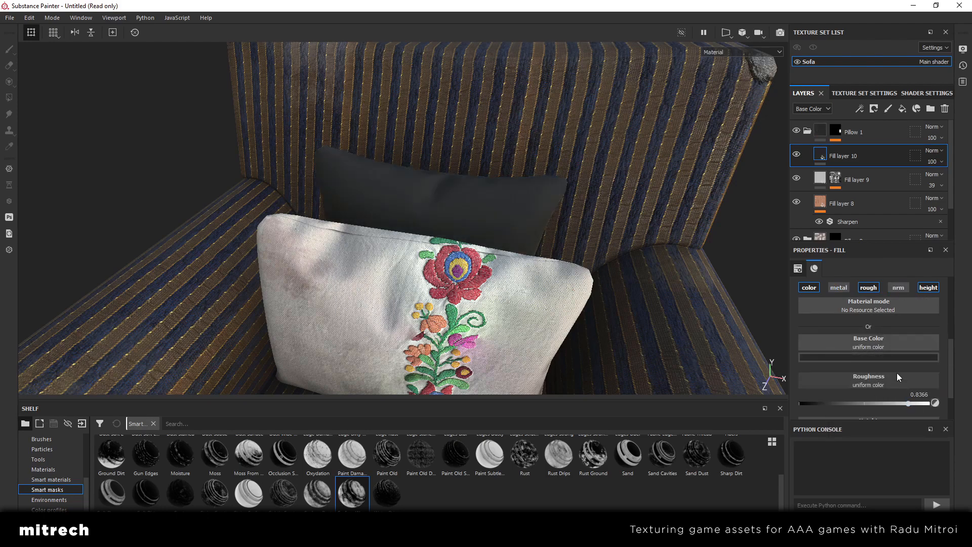
scroll(898, 373, down, 2)
click(865, 404)
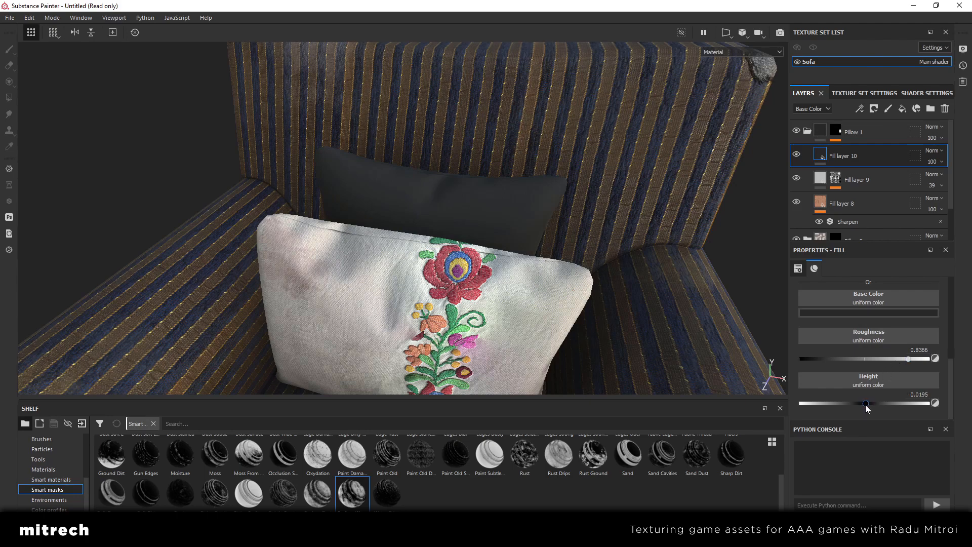
scroll(862, 379, up, 5)
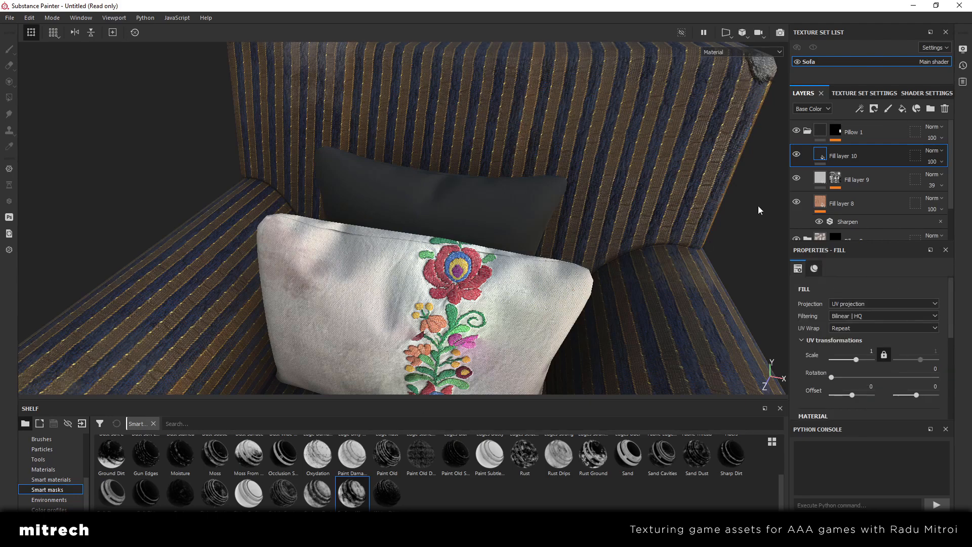
Add a black mask to Fill layer 10 and give the mask a Dirt generator
right_click(870, 153)
click(865, 20)
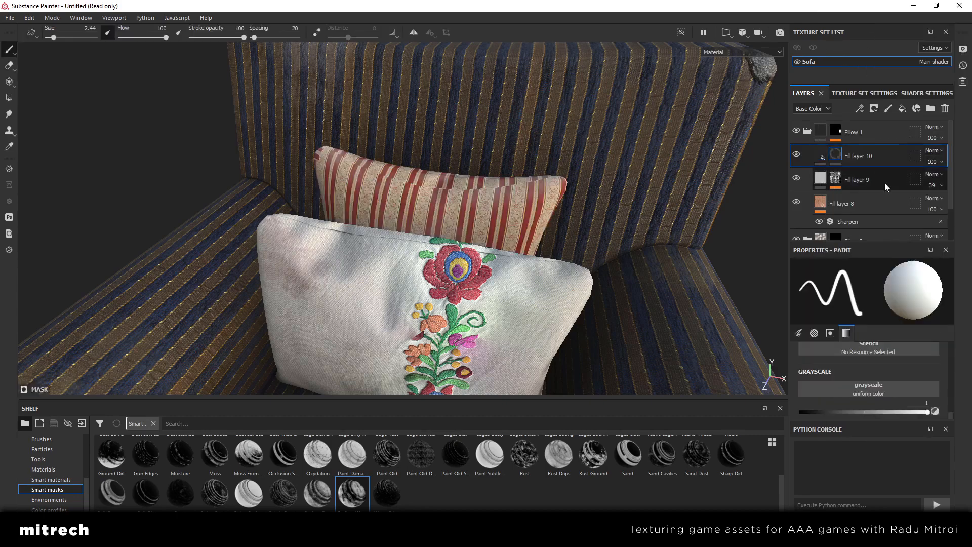
right_click(856, 154)
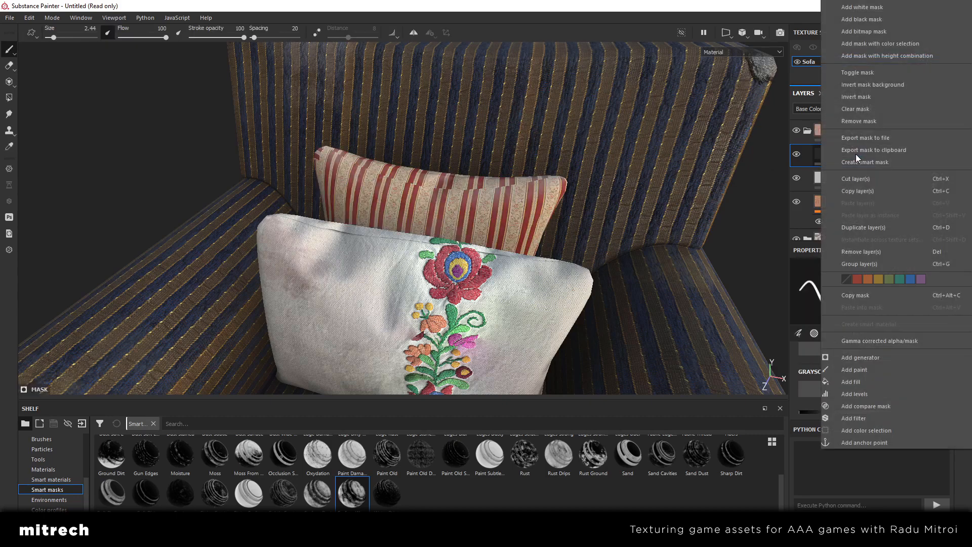
click(869, 356)
click(875, 285)
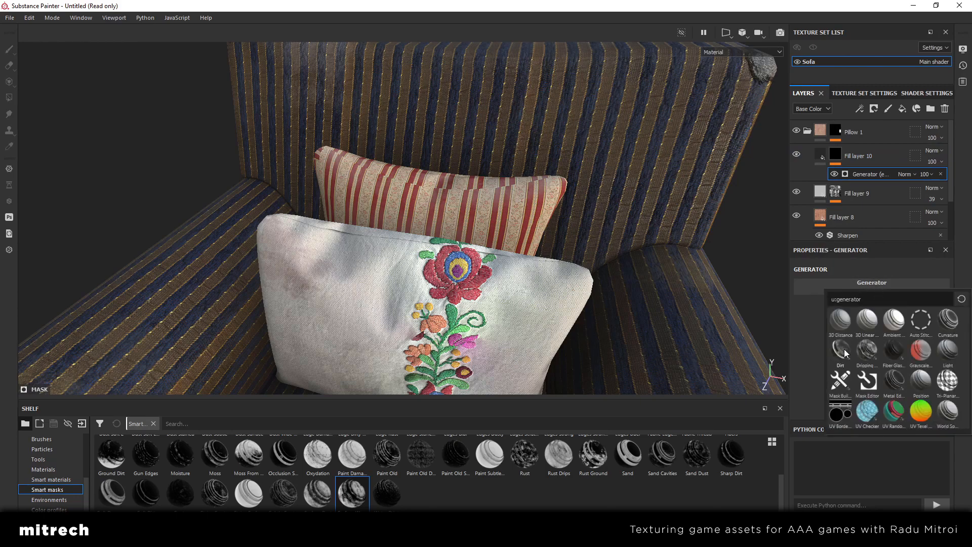
Set the Dirt generator's Dirt Level to 0.42 and check the dirt on the back pillow
scroll(491, 265, down, 3)
alt+drag(492, 266, 400, 284)
click(862, 362)
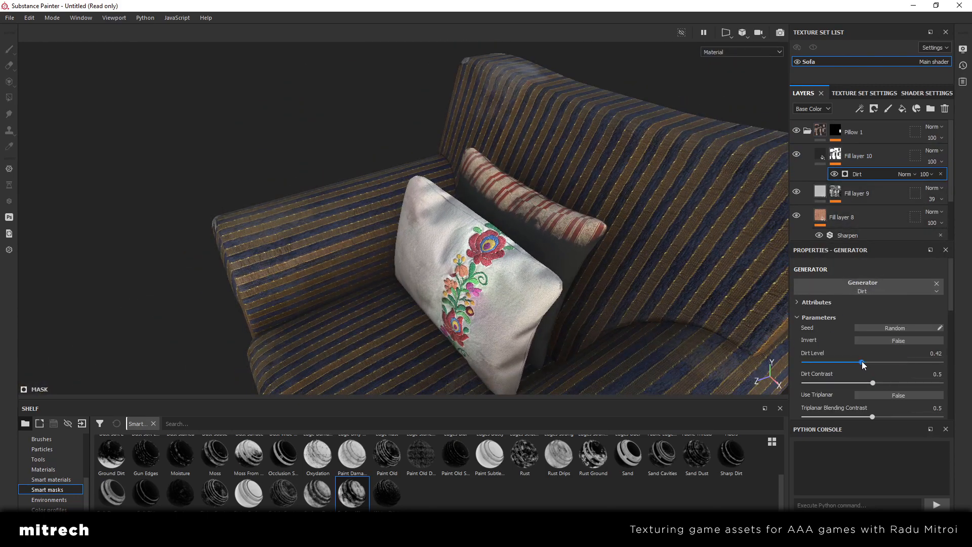
alt+drag(606, 336, 503, 318)
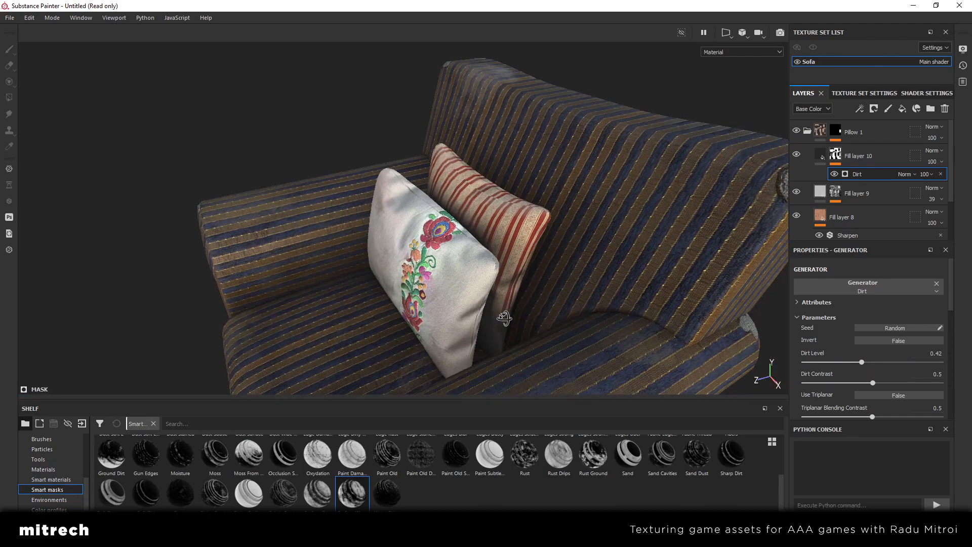
Lower Fill layer 10's opacity to 66 and compare the pillow with the layer hidden and shown
click(822, 160)
click(935, 163)
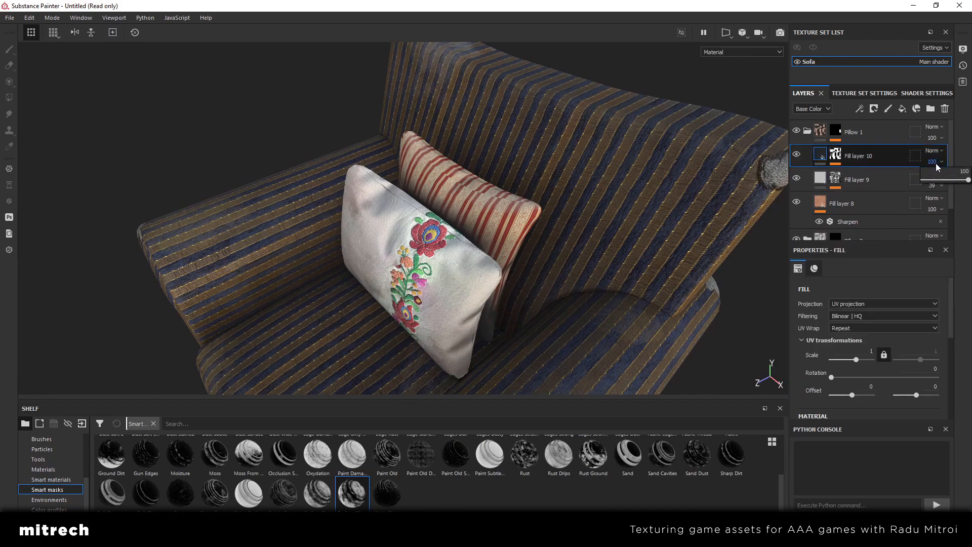
mouse_move(966, 181)
mouse_down()
mouse_move(913, 180)
mouse_move(962, 184)
mouse_move(952, 185)
mouse_up()
alt+drag(455, 284, 548, 254)
click(799, 154)
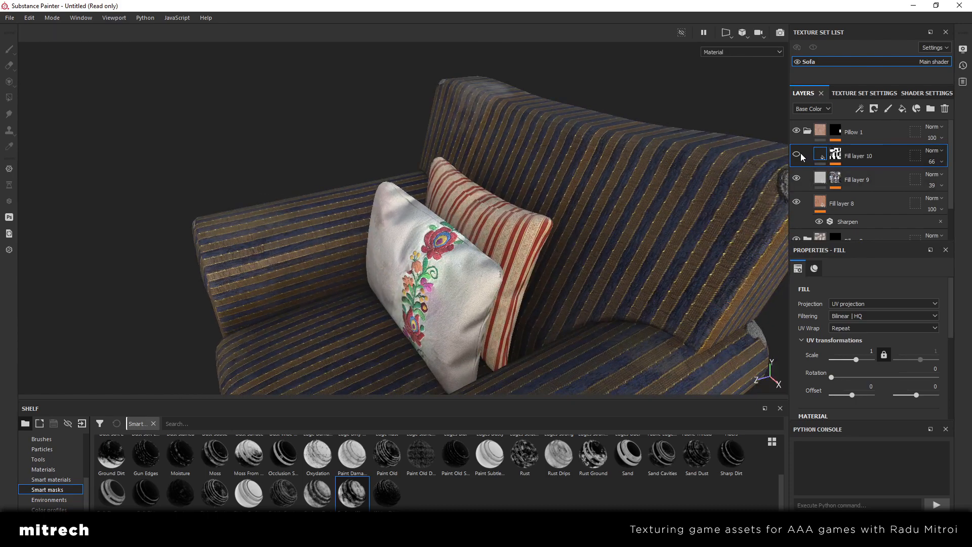
click(799, 154)
Collapse the Pillow 1 folder and add a new fill layer above it for the armchair legs
click(807, 131)
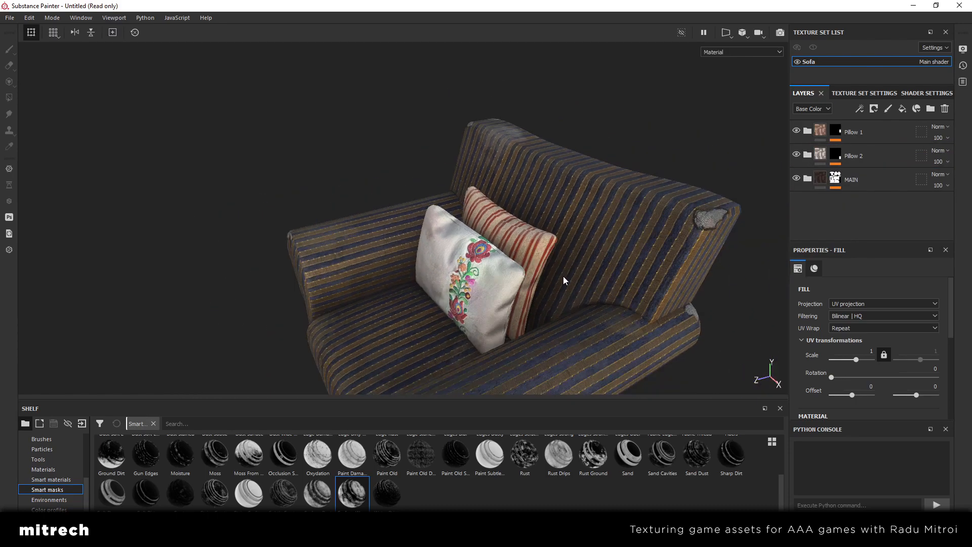
alt+drag(566, 280, 555, 254)
scroll(556, 254, up, 5)
alt+middle_drag(556, 254, 520, 224)
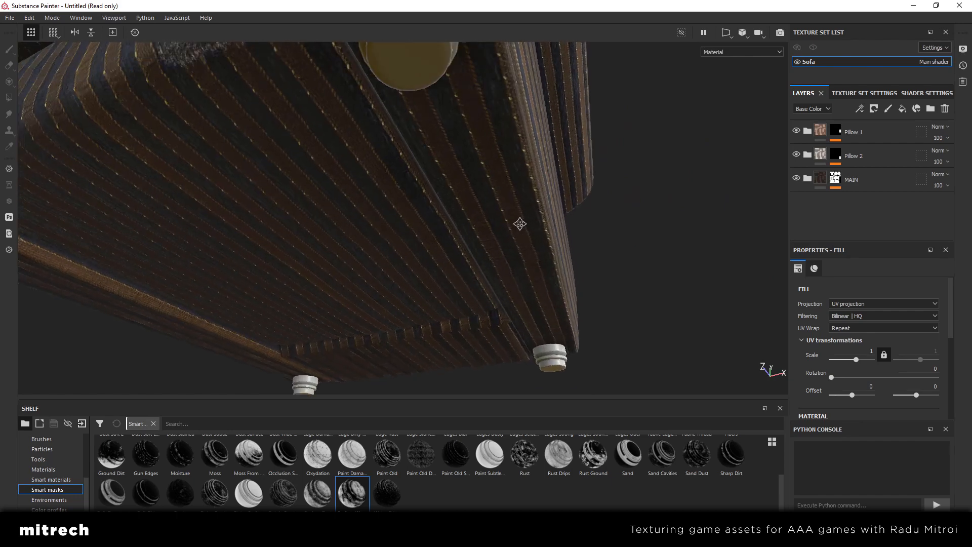
mouse_move(520, 224)
alt+mouse_down()
mouse_move(482, 167)
mouse_move(501, 203)
mouse_move(527, 218)
alt+mouse_up()
click(891, 133)
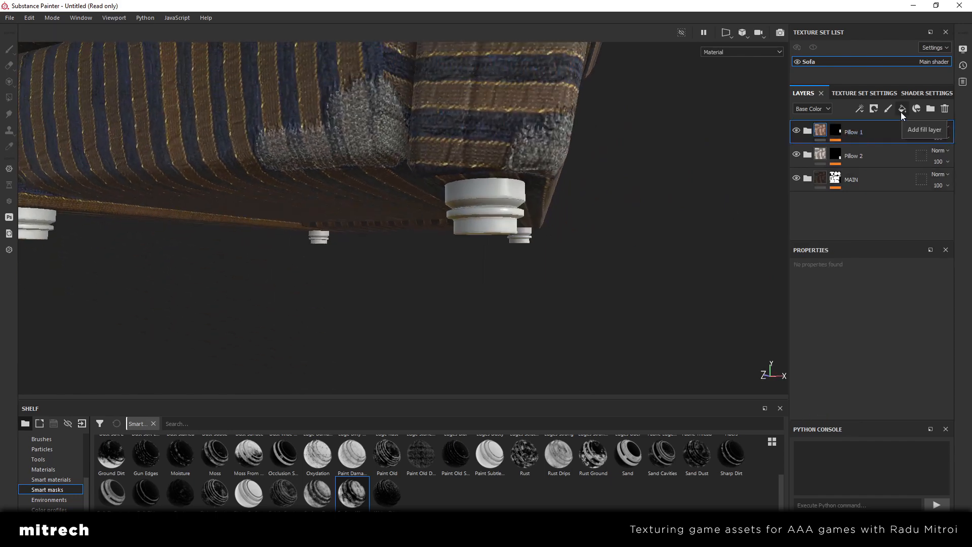
click(901, 110)
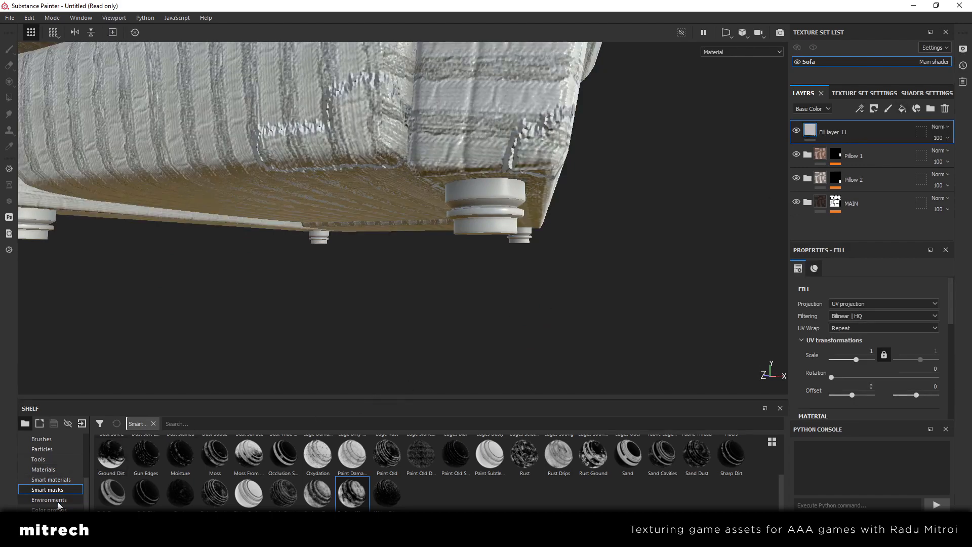
Apply the dark brown wood material from the materials library to Fill layer 11
click(51, 470)
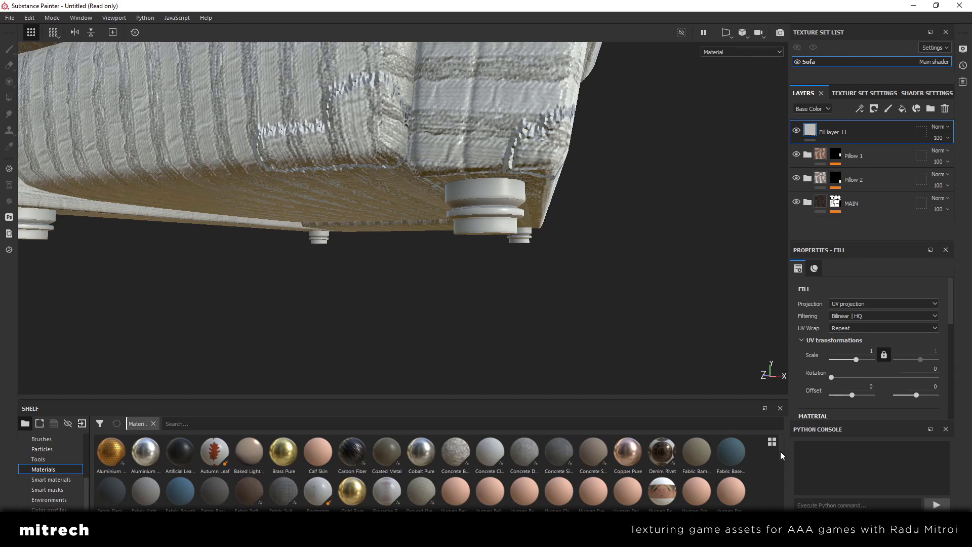
drag(781, 451, 781, 504)
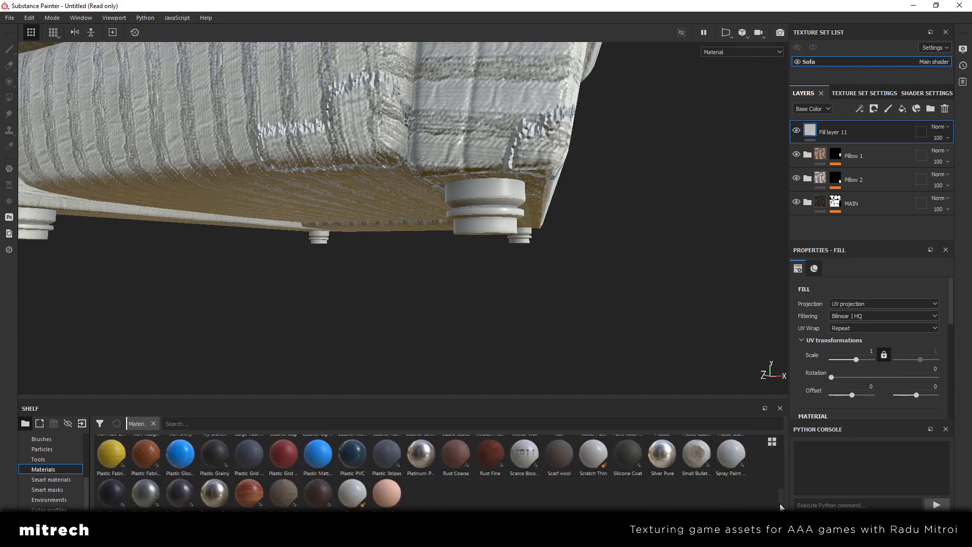
click(313, 494)
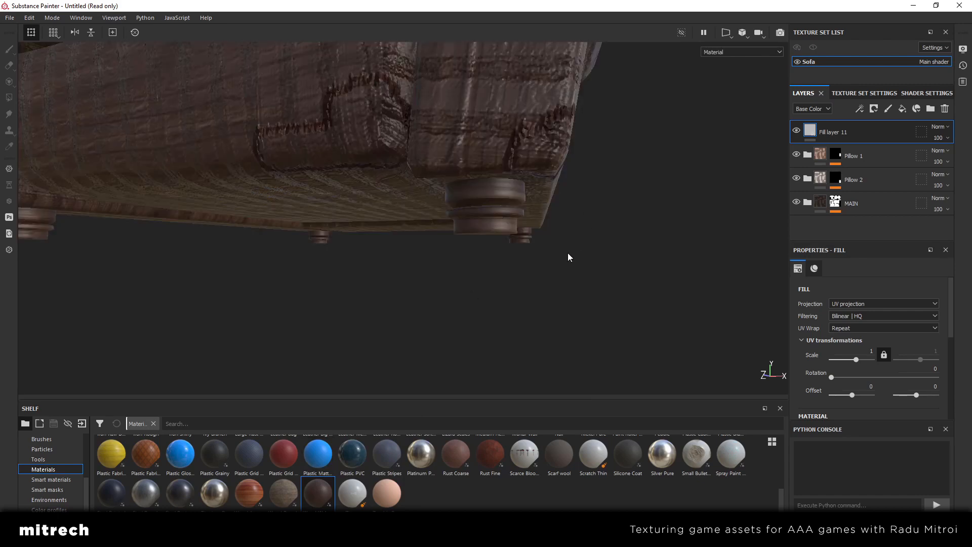
alt+drag(567, 253, 549, 233)
Create a new folder, move Fill layer 11 into it, and rename the folder Logs
click(931, 109)
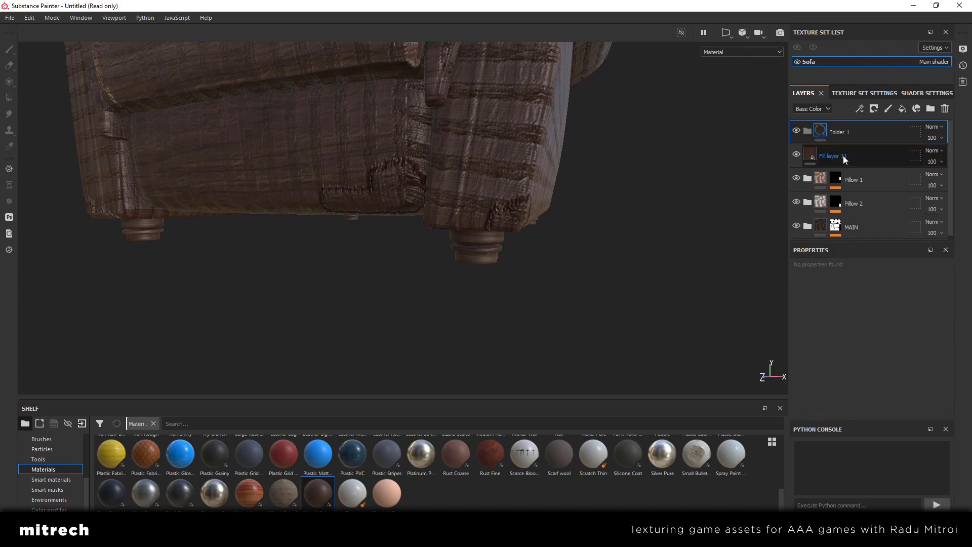
click(843, 156)
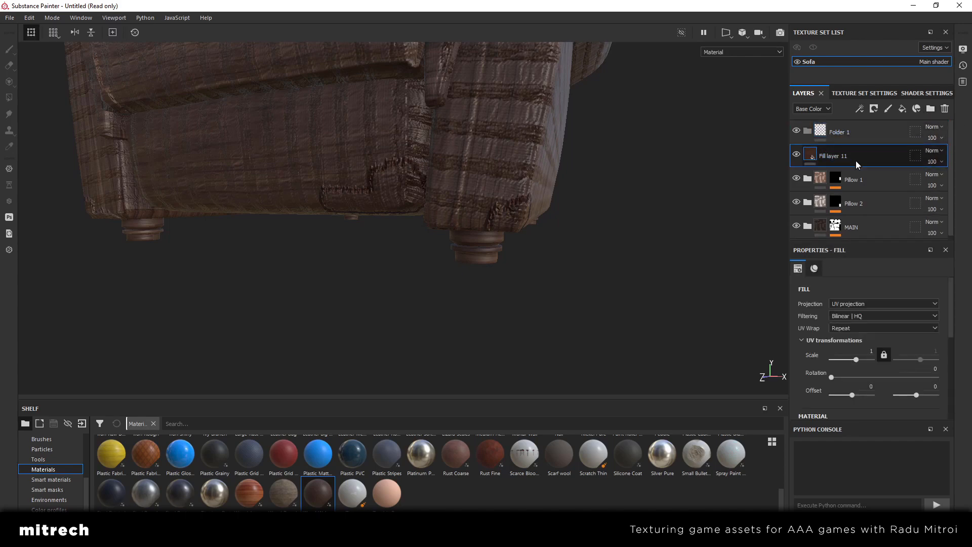
drag(856, 160, 843, 133)
double_click(843, 133)
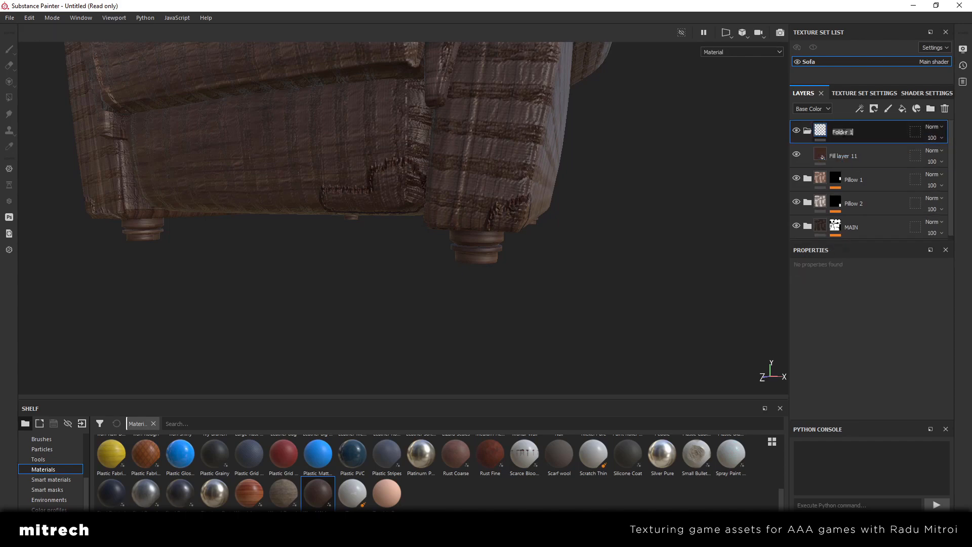
text(Logs)
key(Return)
Add a color selection mask to the Logs folder using the blue ID color of the armchair legs
right_click(862, 134)
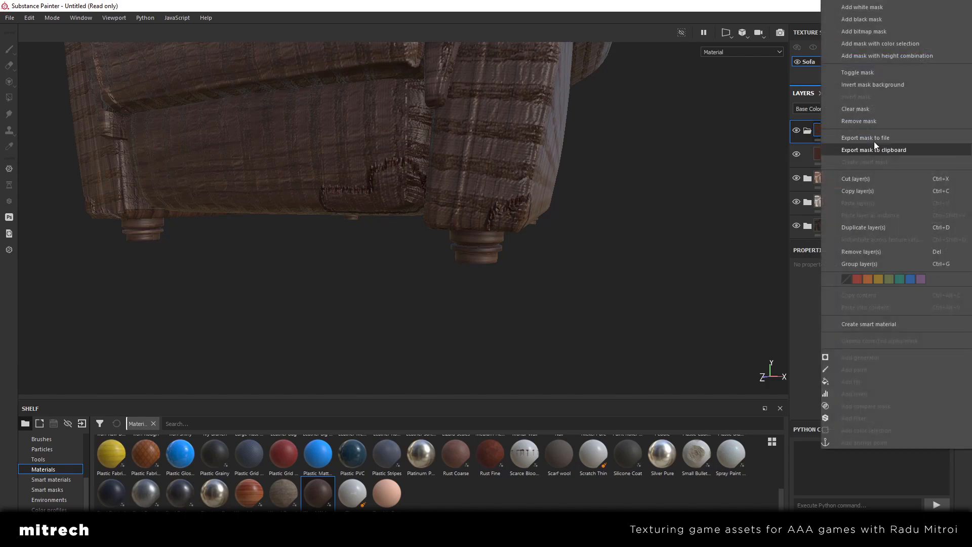
click(889, 45)
click(929, 369)
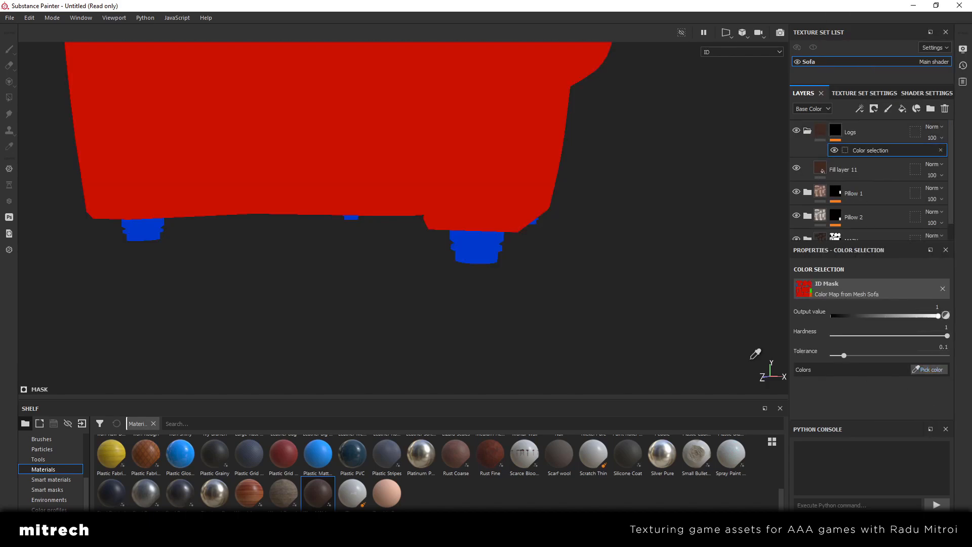
click(490, 260)
mouse_move(501, 266)
alt+mouse_down()
mouse_move(528, 279)
mouse_move(485, 252)
mouse_move(497, 271)
alt+mouse_up()
scroll(497, 272, up, 2)
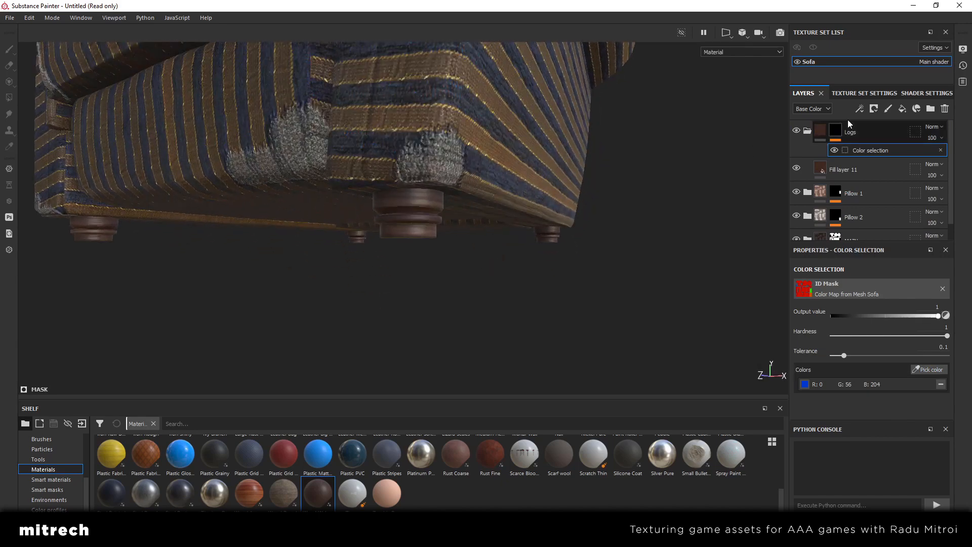
Set Fill layer 11's UV scale to 8
click(824, 133)
click(856, 153)
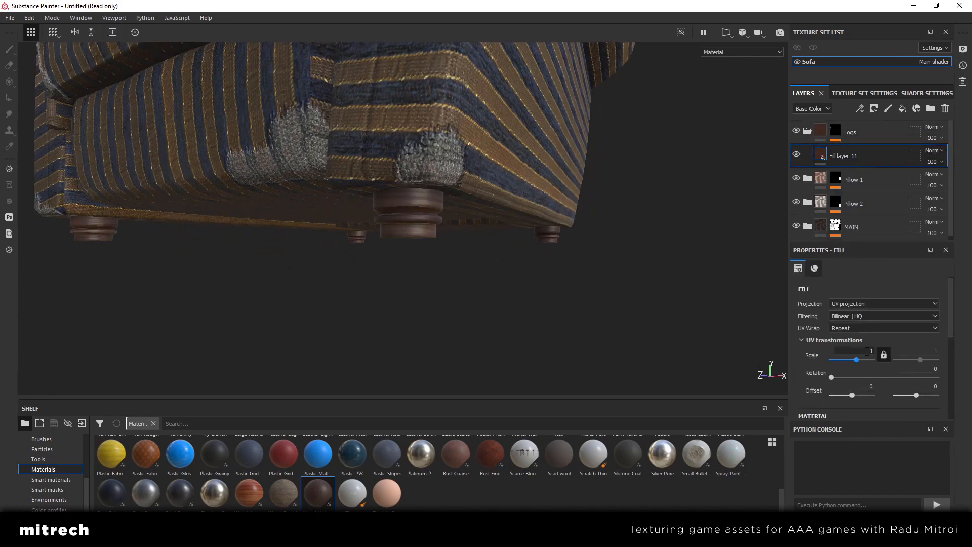
key(Return)
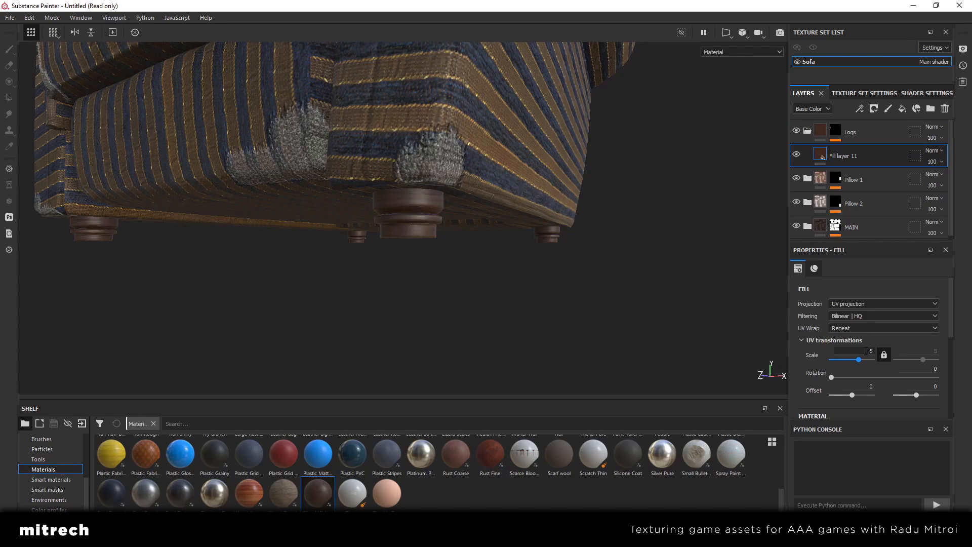
key(Return)
Examine the wood texture on the armchair legs from several angles and distances
scroll(508, 300, down, 3)
alt+drag(465, 192, 431, 240)
alt+middle_drag(493, 166, 404, 252)
alt+drag(404, 252, 341, 163)
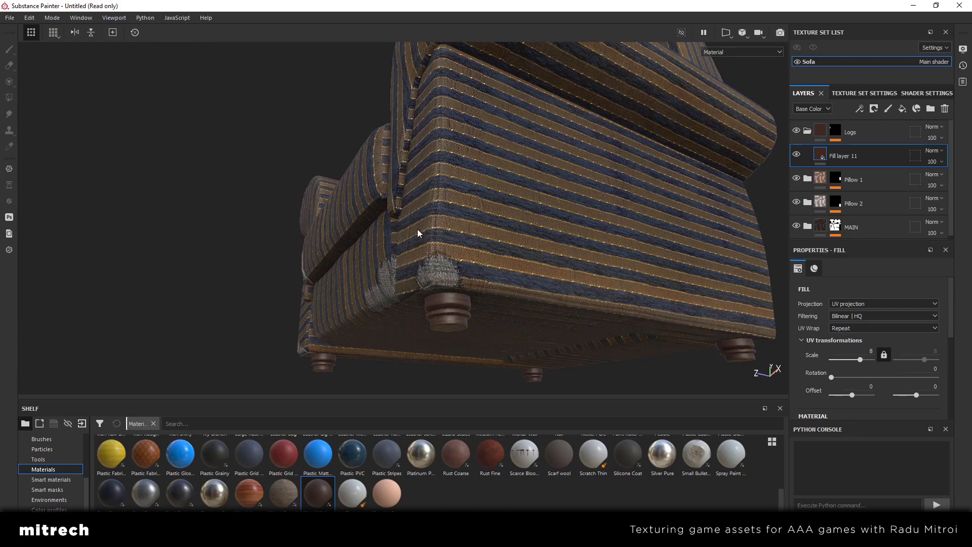
scroll(417, 229, up, 1)
alt+middle_drag(417, 245, 426, 188)
alt+drag(426, 188, 551, 197)
scroll(545, 230, up, 3)
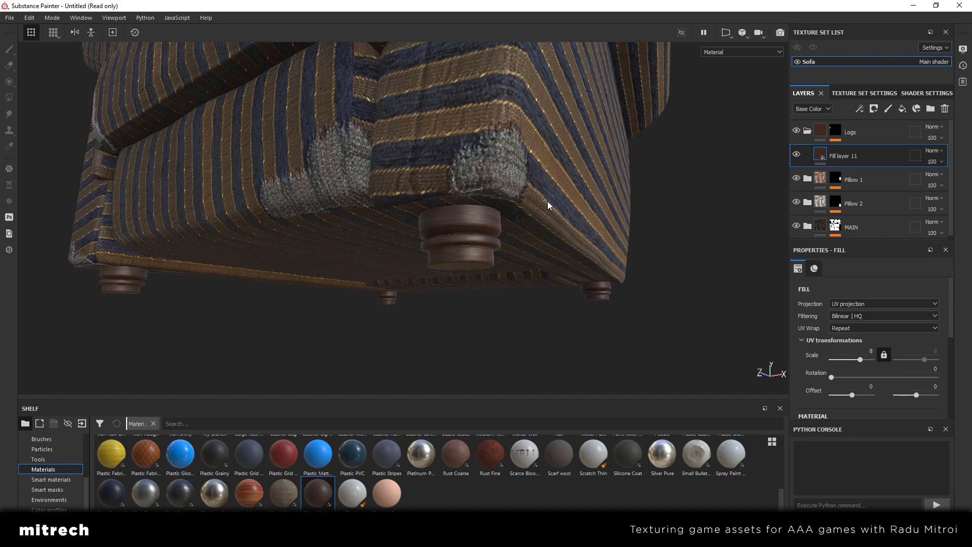
alt+drag(548, 201, 485, 213)
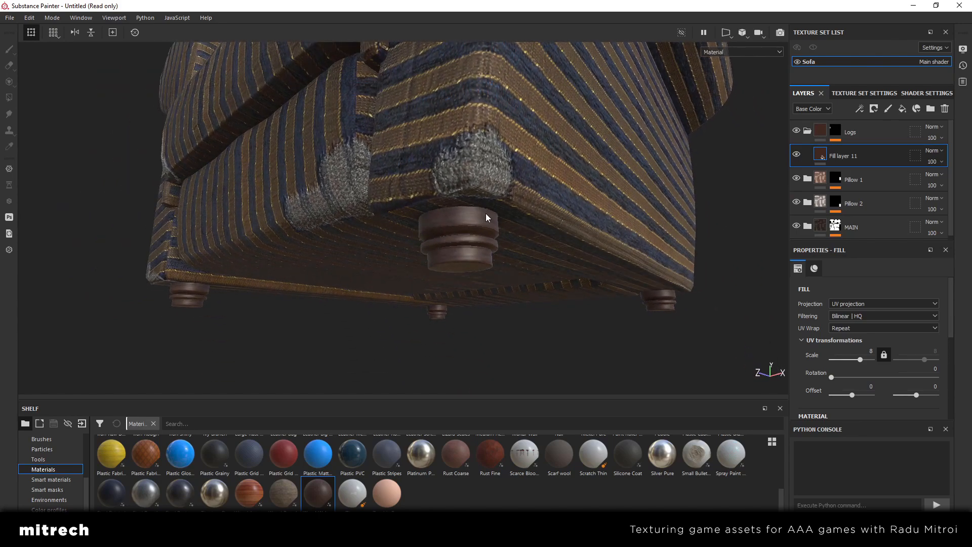
Add a Sharpen filter to Fill layer 11 and view its effect on the armchair legs
right_click(868, 151)
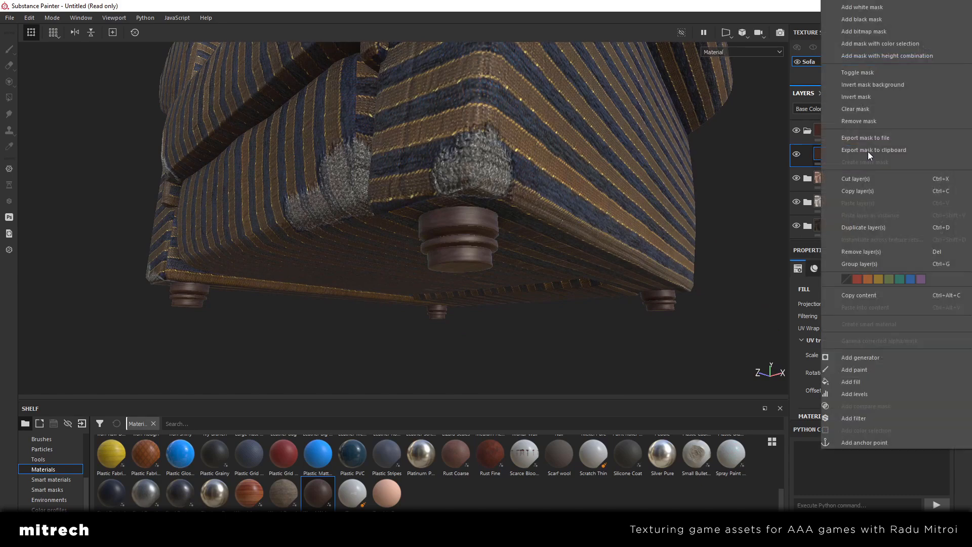
click(862, 417)
click(878, 300)
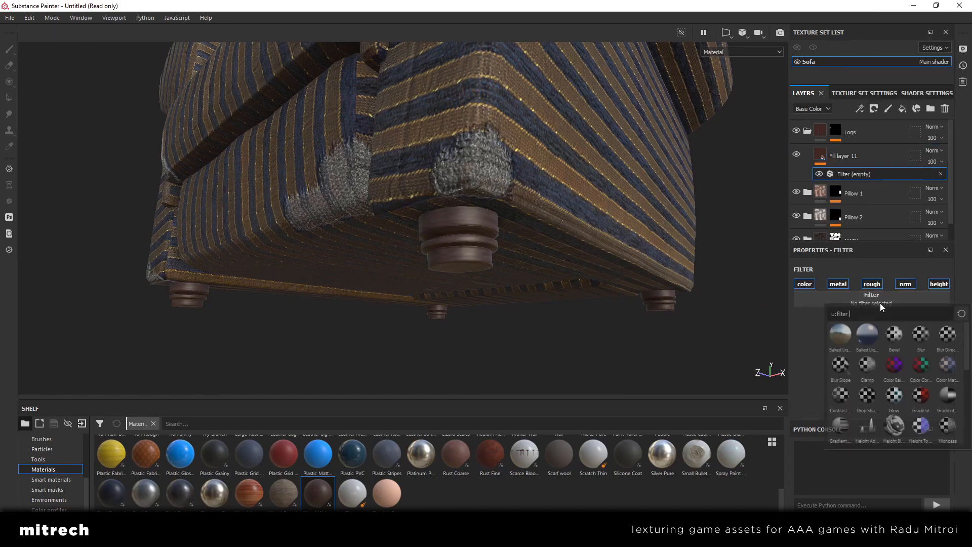
click(867, 425)
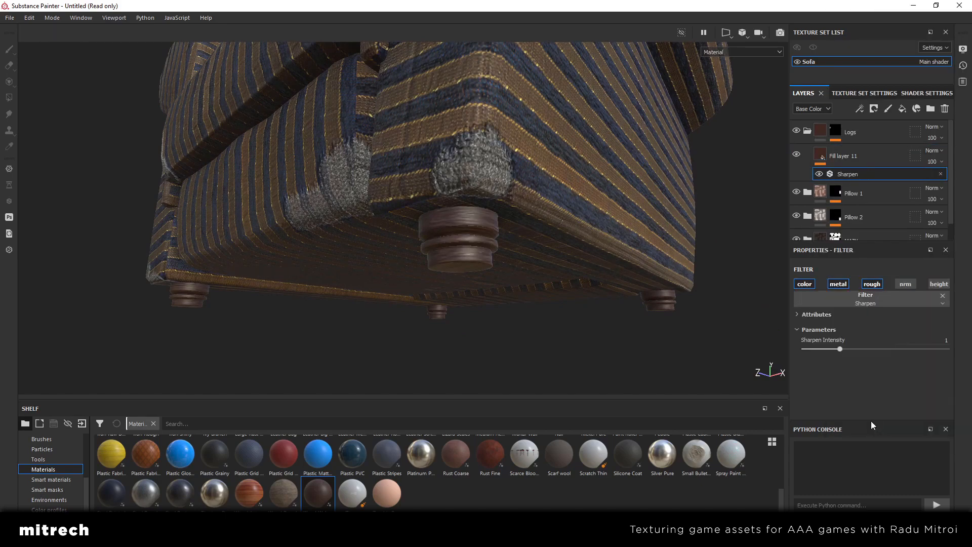
alt+drag(505, 252, 545, 275)
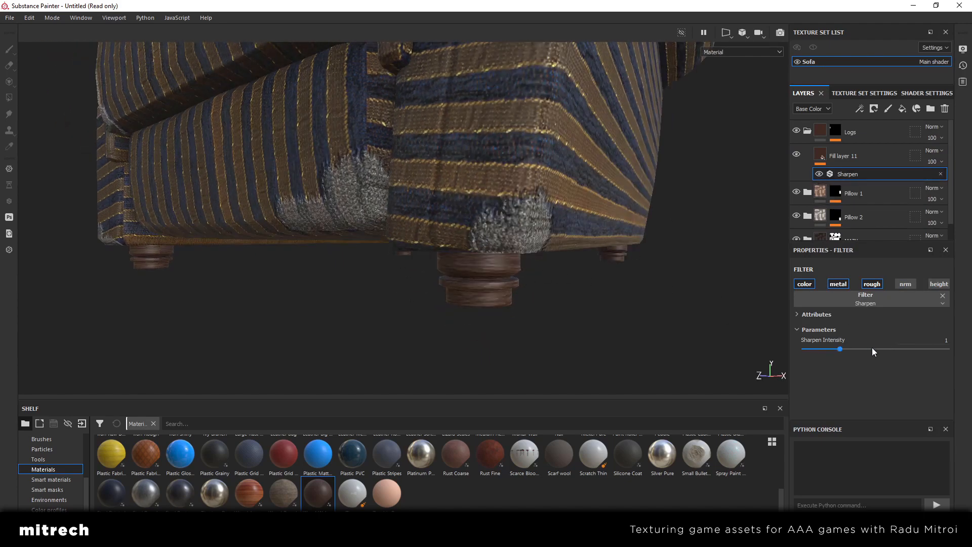
key(ctrl+z)
alt+drag(523, 288, 494, 248)
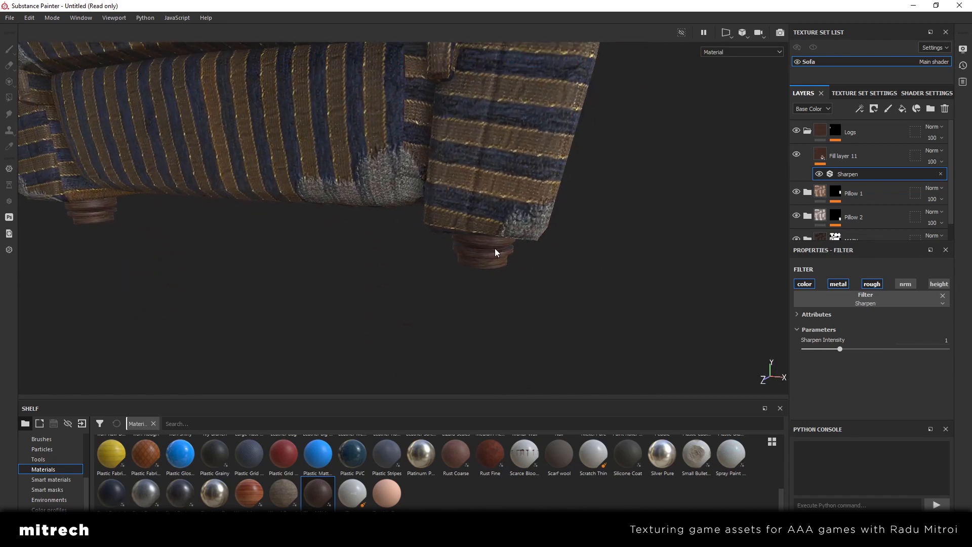
Add a fill layer above Fill layer 11 and give it a dark brown base color of about 3d3733
click(846, 157)
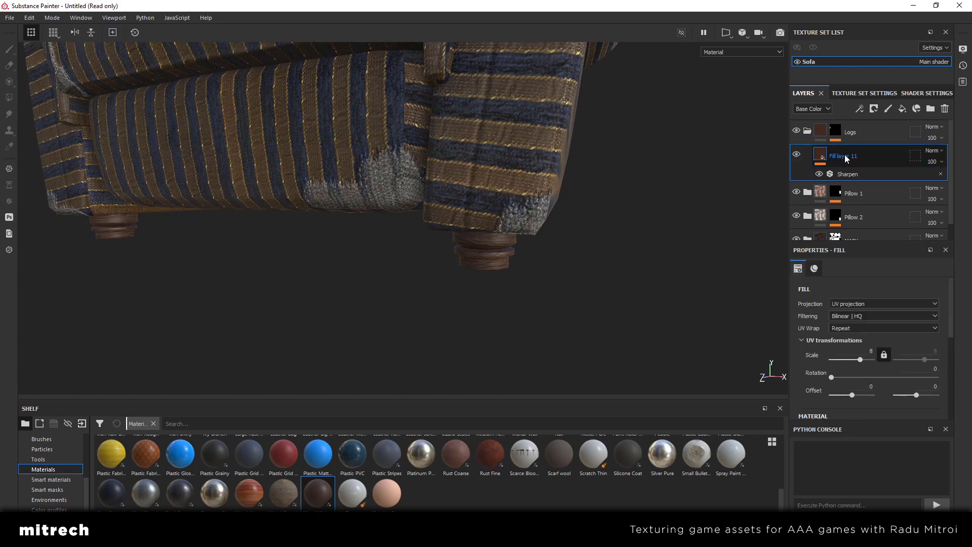
click(901, 111)
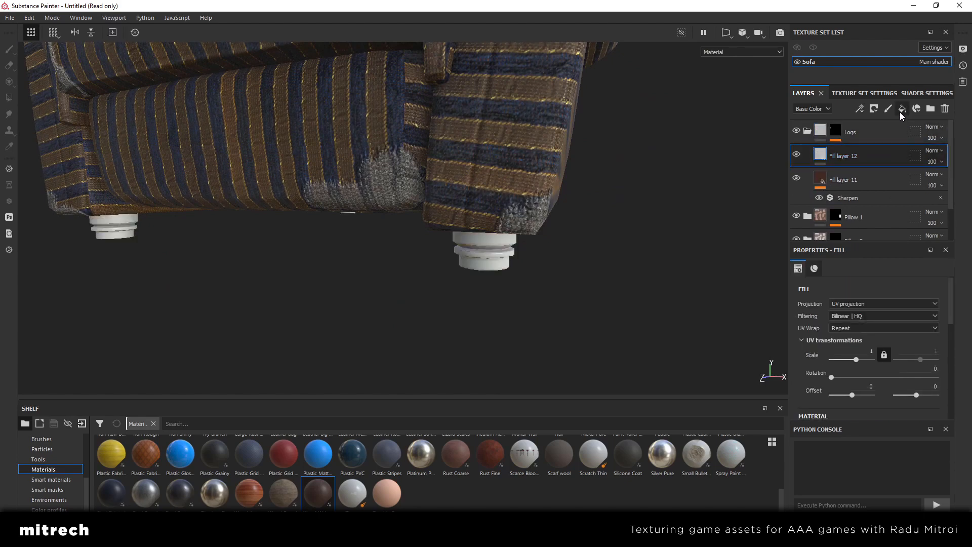
scroll(903, 373, down, 4)
click(905, 378)
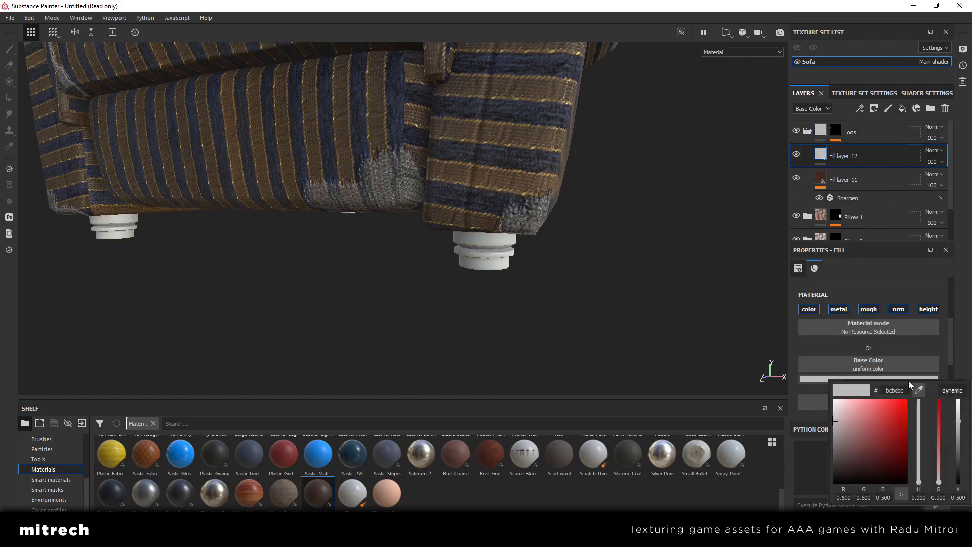
drag(957, 428, 940, 475)
click(920, 479)
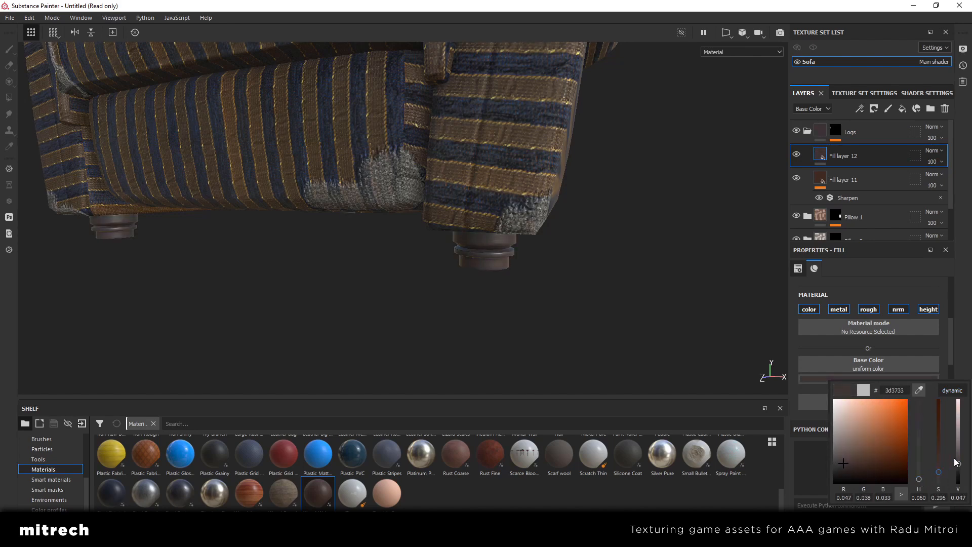
Turn off the metal and normal channels of Fill layer 12
scroll(920, 382, down, 2)
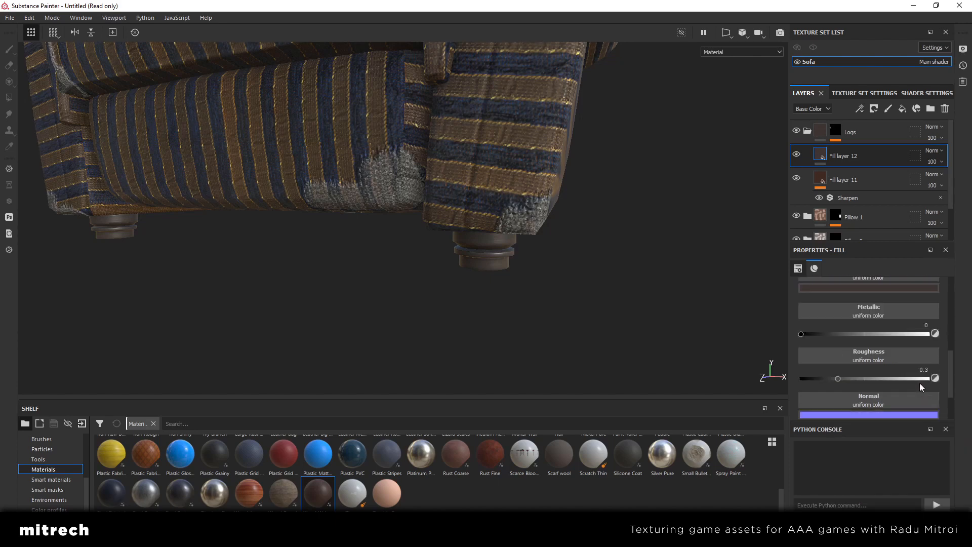
scroll(875, 364, up, 3)
click(837, 308)
click(901, 311)
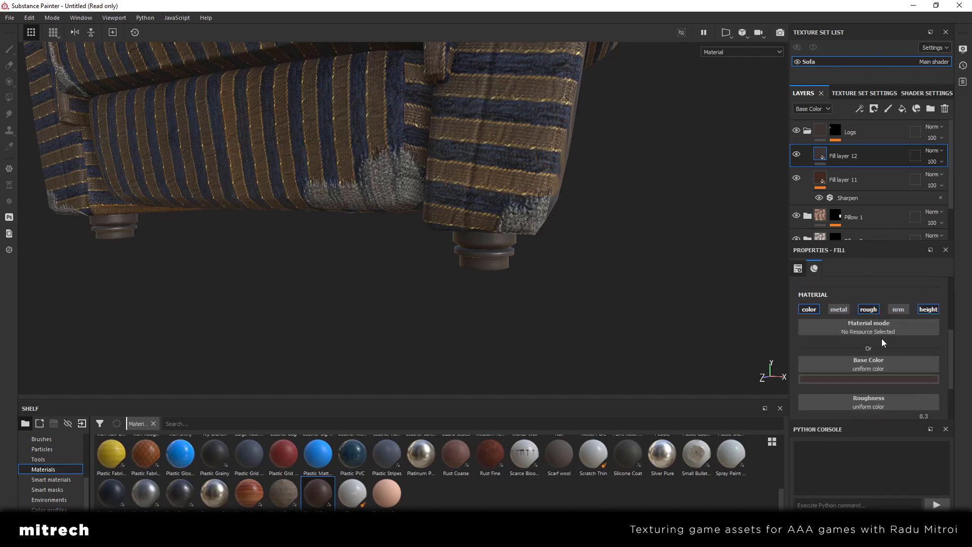
Set Fill layer 12's roughness to about 0.77 and its height to about 0.027
scroll(882, 338, down, 2)
drag(896, 365, 906, 364)
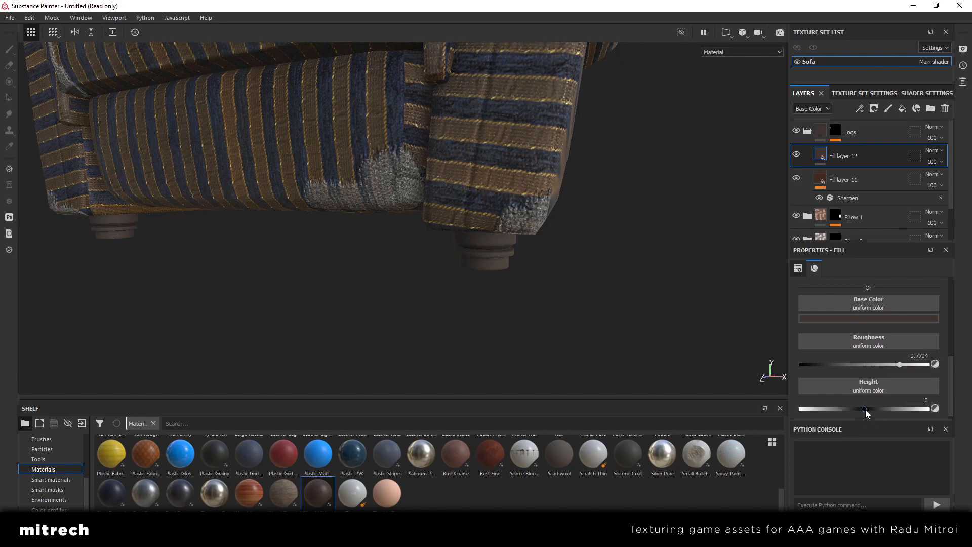
drag(864, 409, 867, 409)
scroll(875, 385, up, 3)
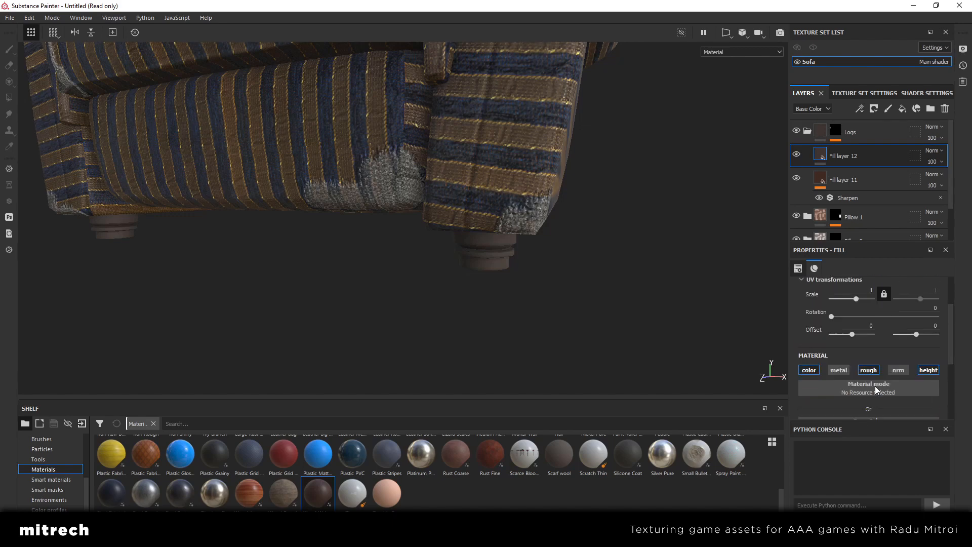
Apply the Ground Dirt smart mask to Fill layer 12 and remove the grunge map fill from that mask
right_click(870, 155)
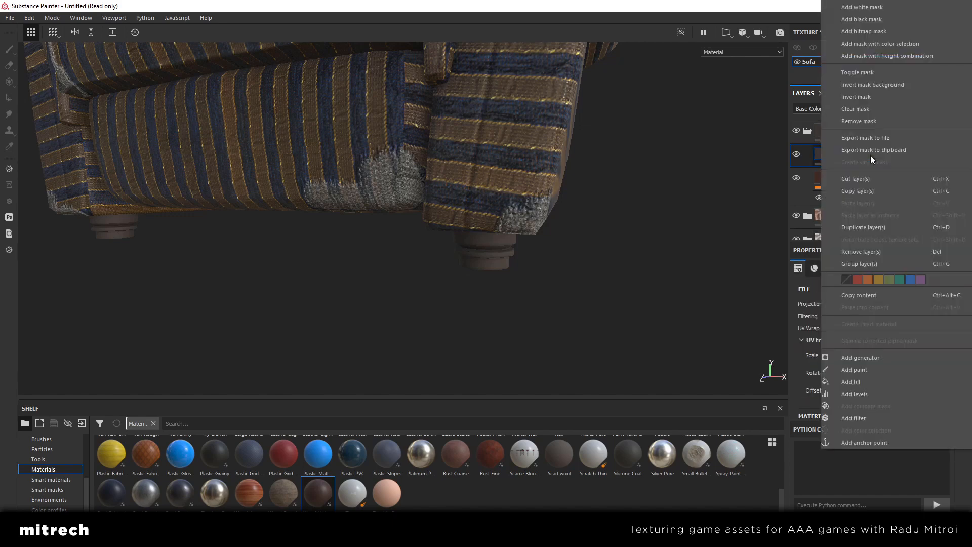
click(665, 487)
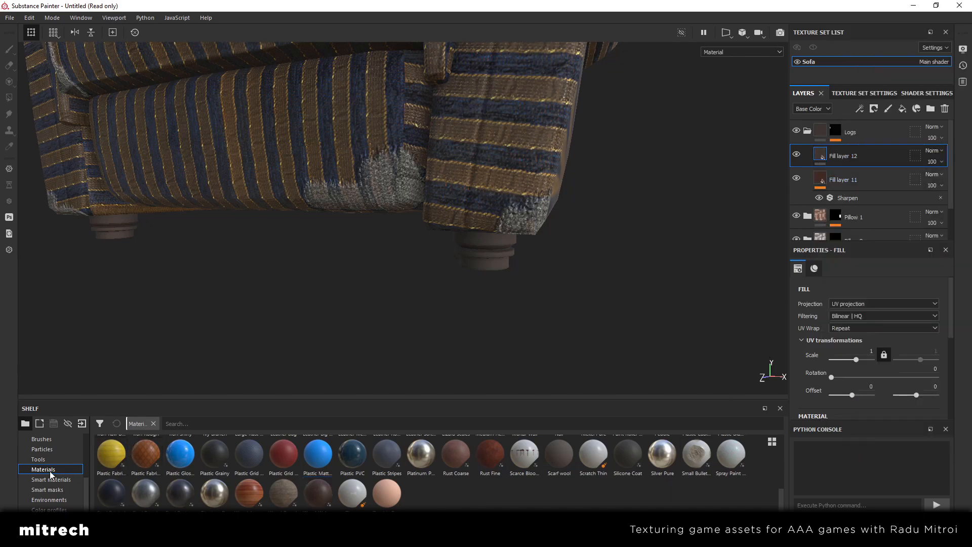
click(48, 490)
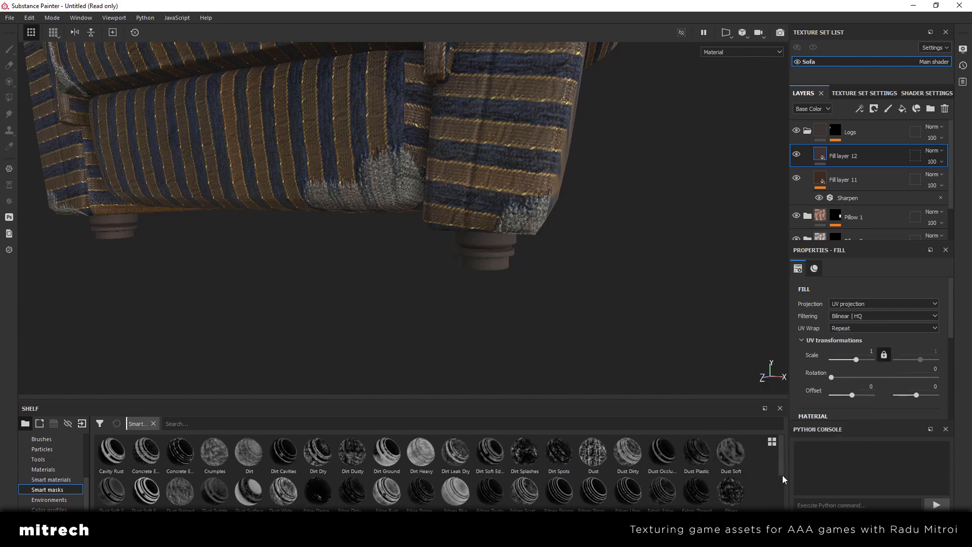
drag(781, 462, 783, 497)
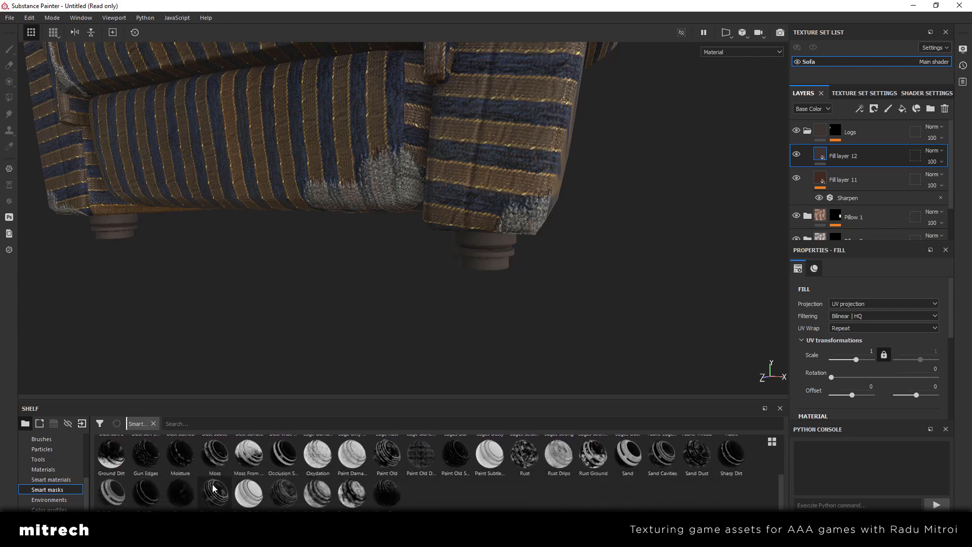
drag(111, 454, 854, 150)
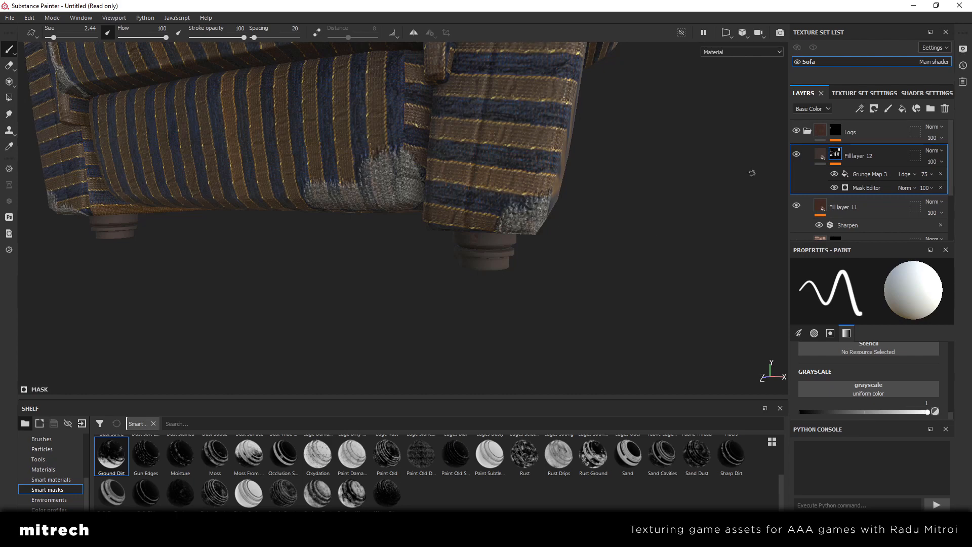
click(940, 174)
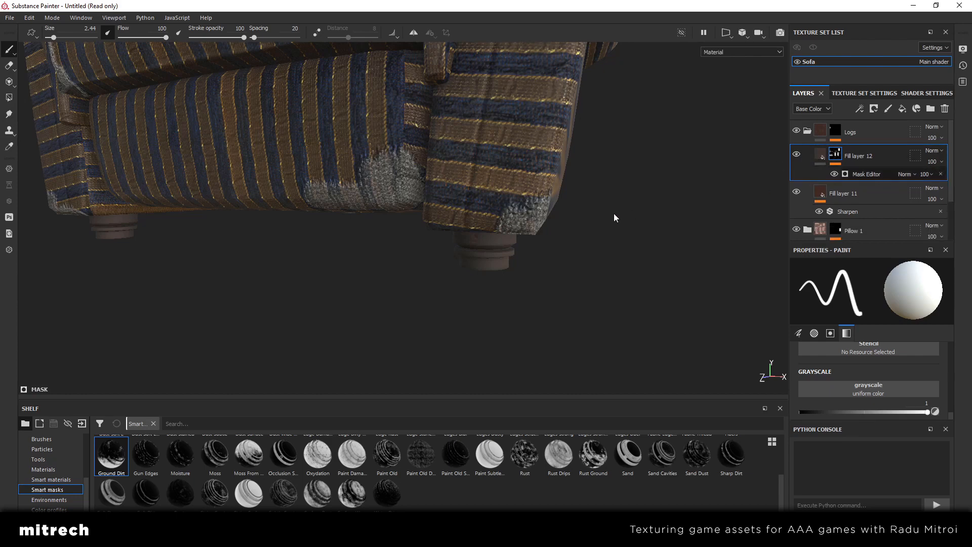
Set the Global Balance of Fill layer 12's Mask Editor to 0.76
click(866, 174)
alt+drag(567, 228, 518, 260)
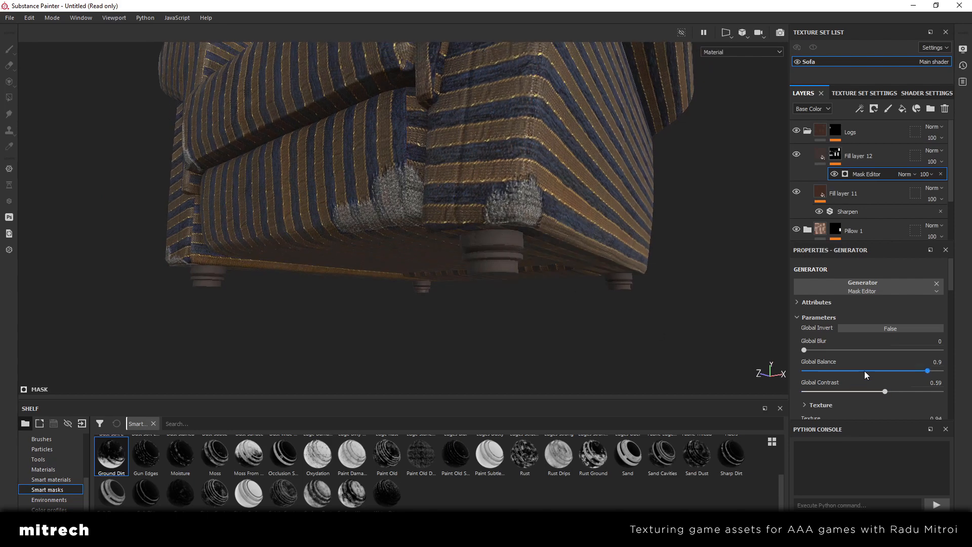
click(865, 371)
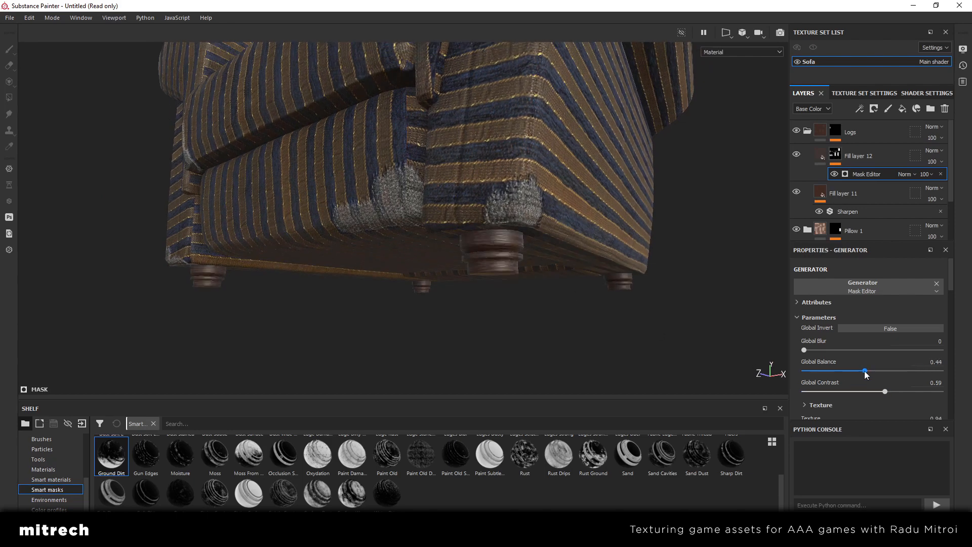
click(876, 371)
click(891, 371)
click(908, 371)
alt+drag(507, 291, 547, 304)
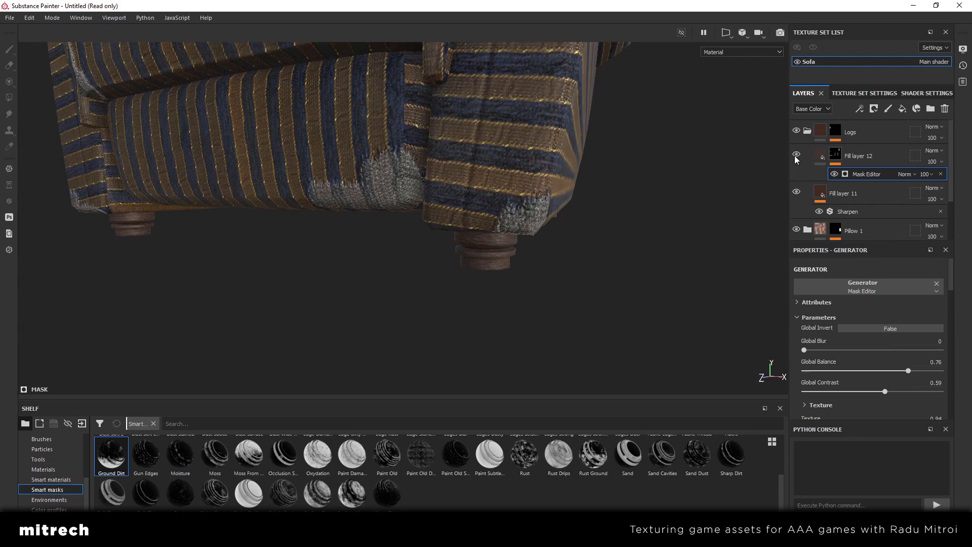
Lighten Fill layer 12's base color to a brown of about 5f534c
click(811, 157)
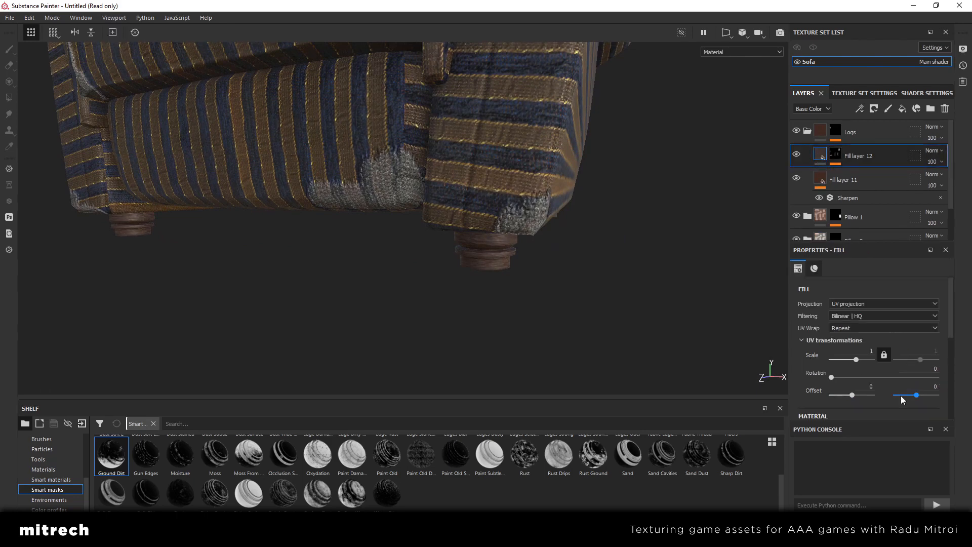
scroll(896, 385, down, 2)
alt+drag(516, 306, 495, 268)
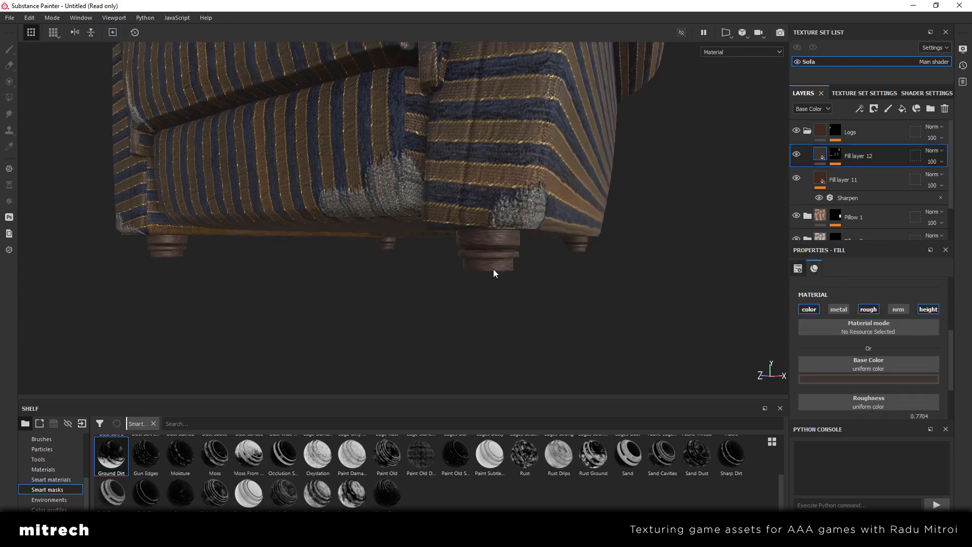
click(859, 380)
drag(958, 465, 957, 453)
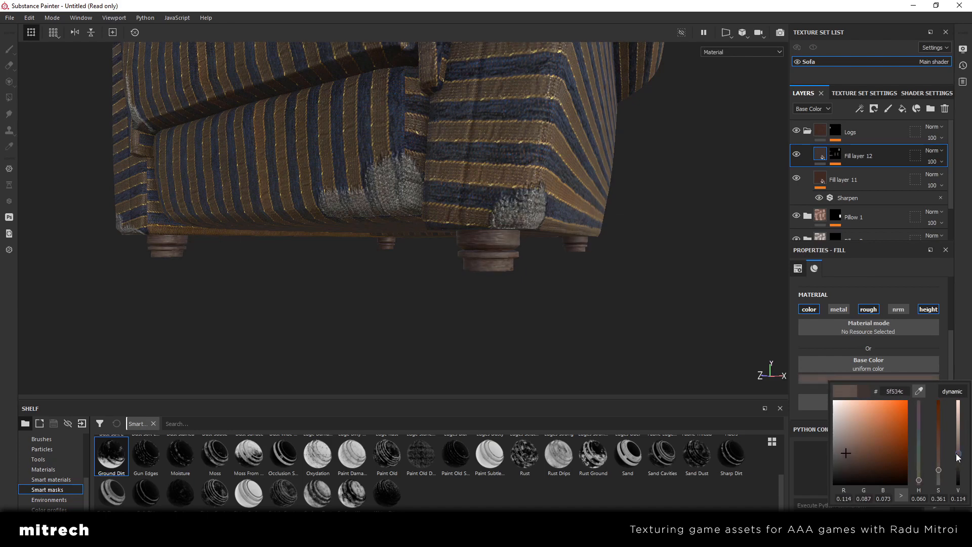
Examine the dirt on the armchair legs from several angles and distances, toggling Fill layer 12's visibility to compare
alt+drag(493, 301, 521, 282)
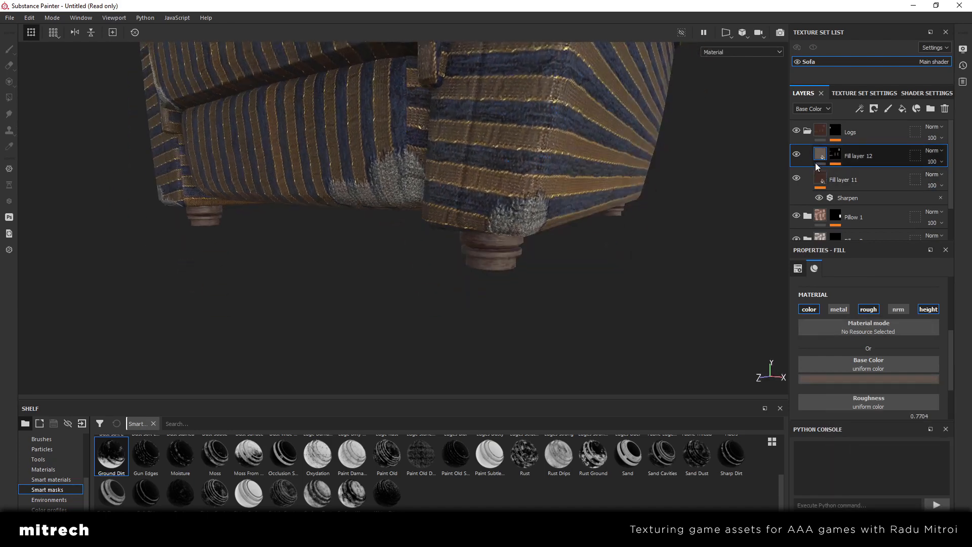
scroll(911, 374, down, 2)
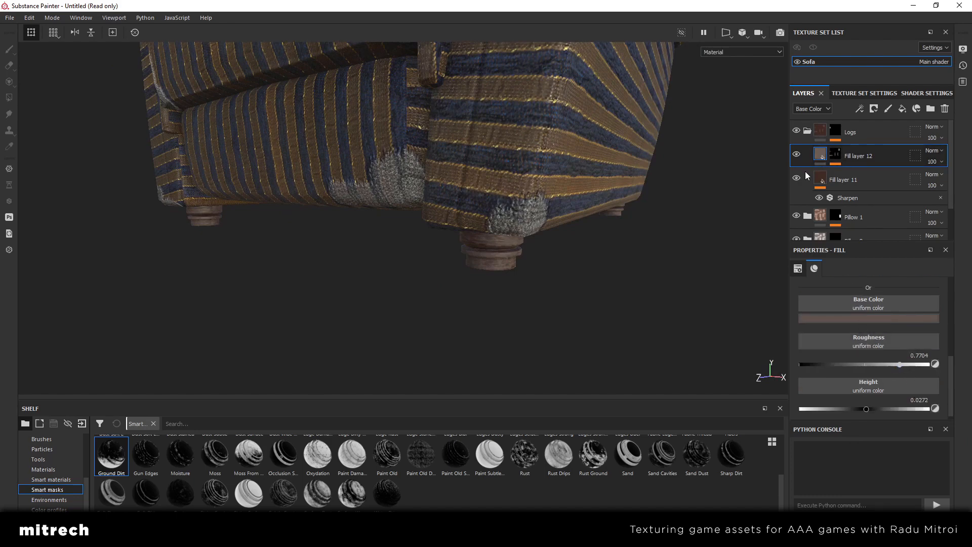
alt+drag(625, 239, 630, 194)
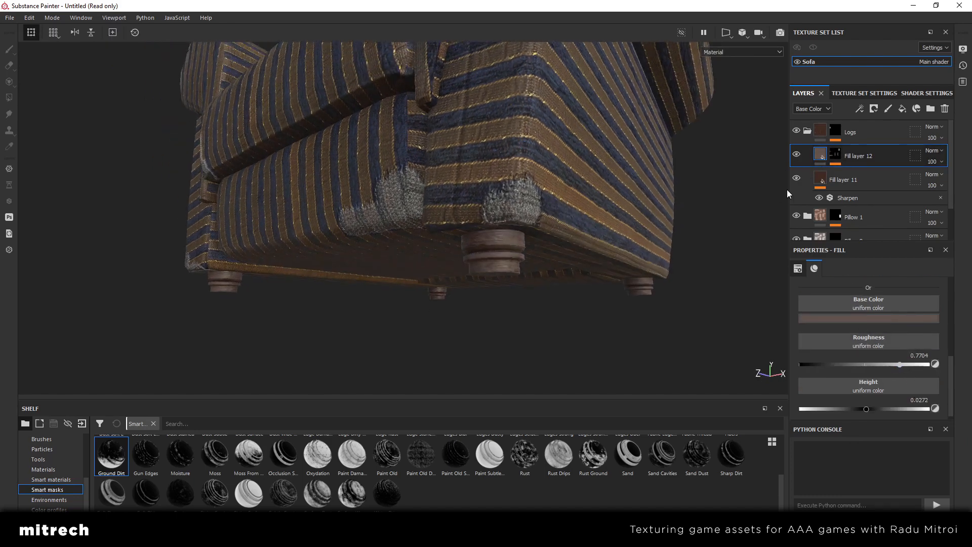
click(796, 154)
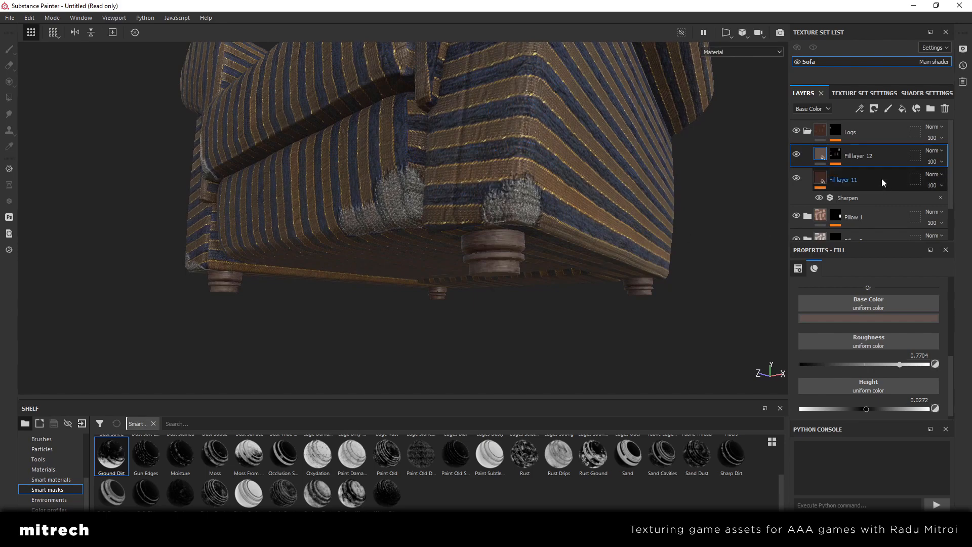
scroll(611, 235, up, 5)
scroll(439, 273, down, 6)
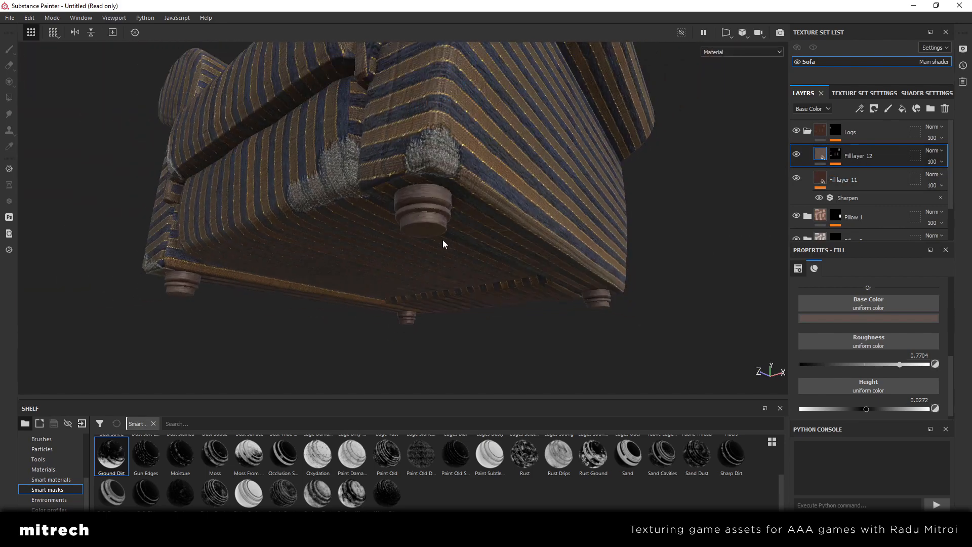
scroll(448, 246, up, 6)
scroll(466, 244, down, 4)
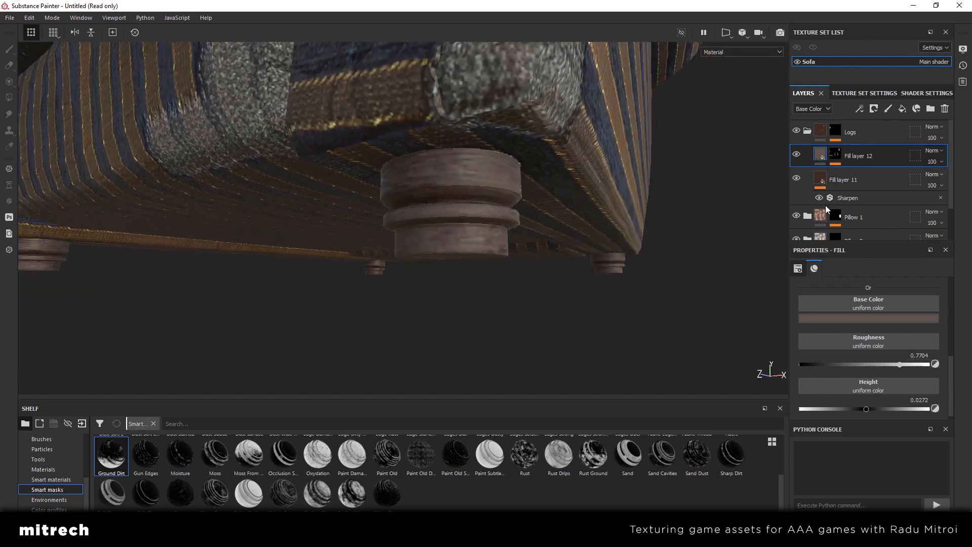
Add a fill layer directly above Fill layer 11 and leave only its height channel active
click(856, 183)
alt+drag(506, 208, 510, 227)
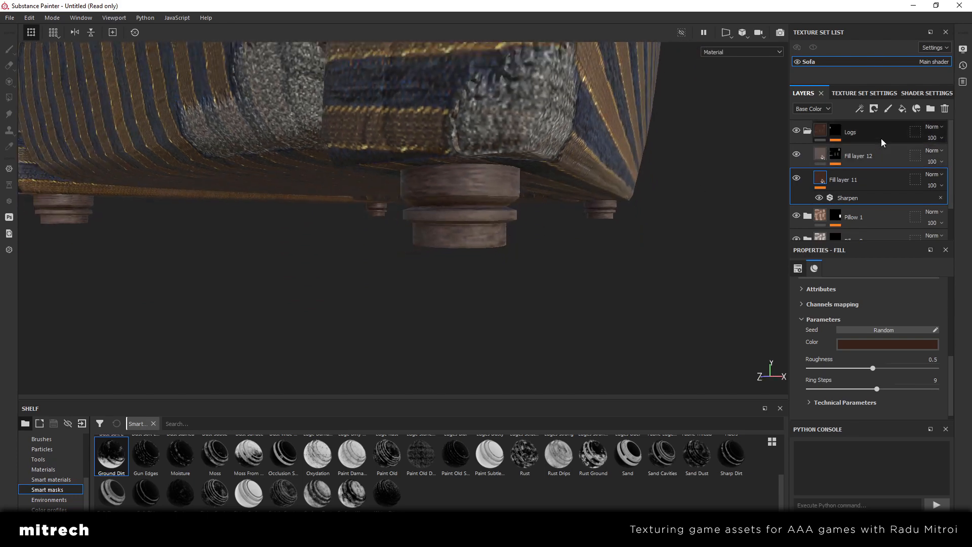
click(901, 109)
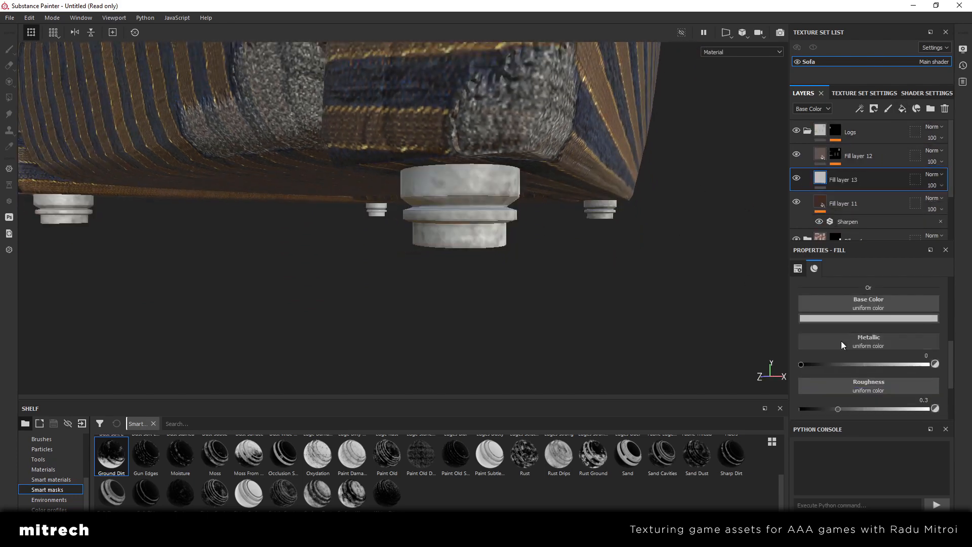
scroll(865, 342, up, 3)
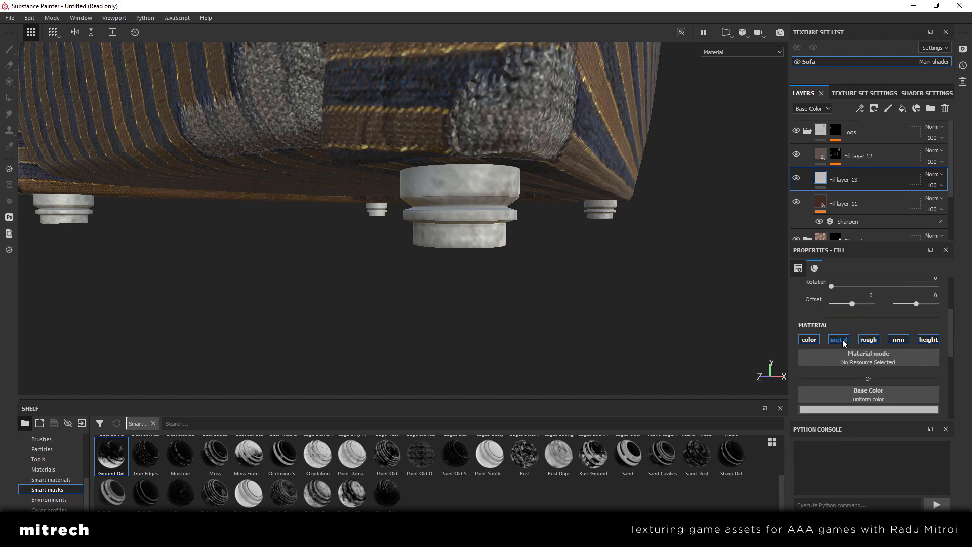
click(838, 340)
click(809, 339)
click(868, 340)
click(896, 340)
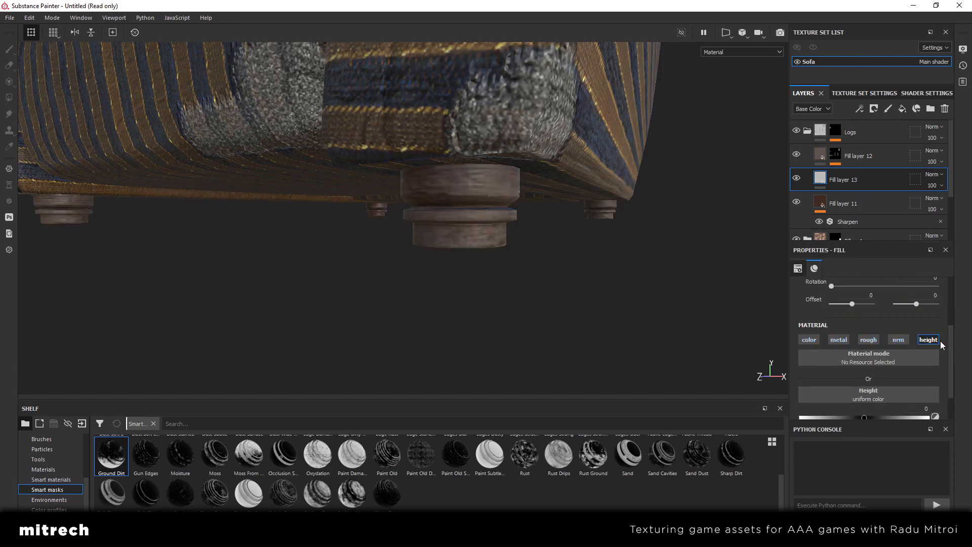
Apply the Edges Uber smart mask to Fill layer 13
scroll(902, 354, down, 2)
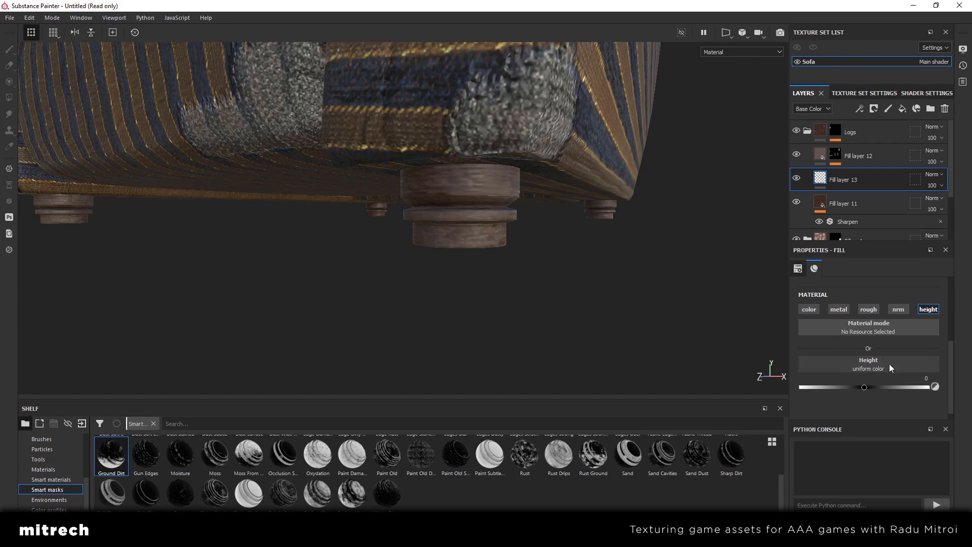
click(51, 490)
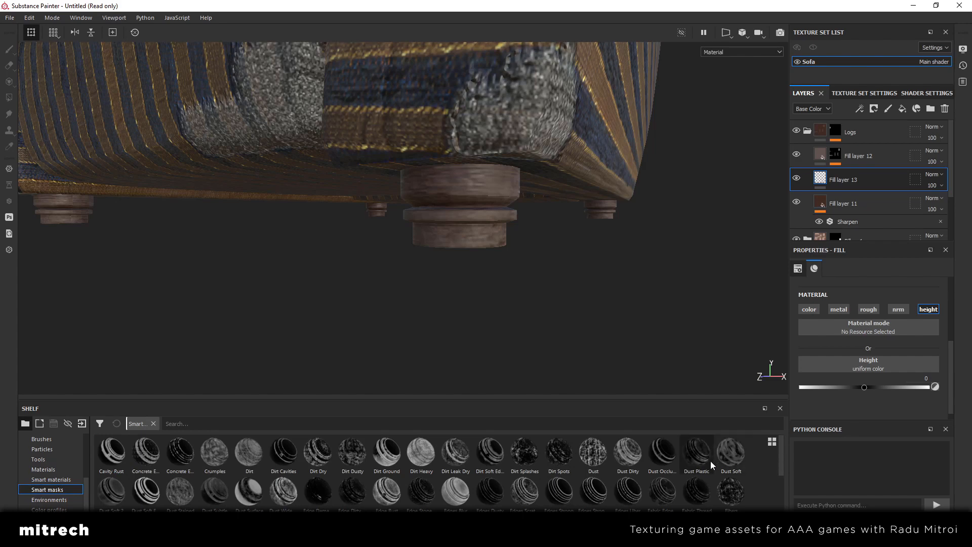
drag(781, 473, 782, 488)
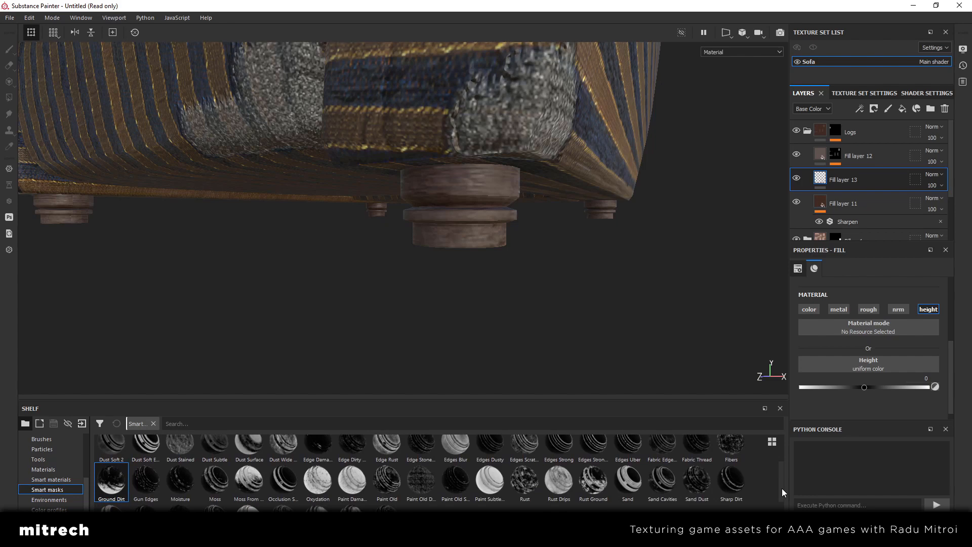
mouse_move(781, 489)
mouse_down()
mouse_move(785, 496)
mouse_move(782, 467)
mouse_move(782, 486)
mouse_up()
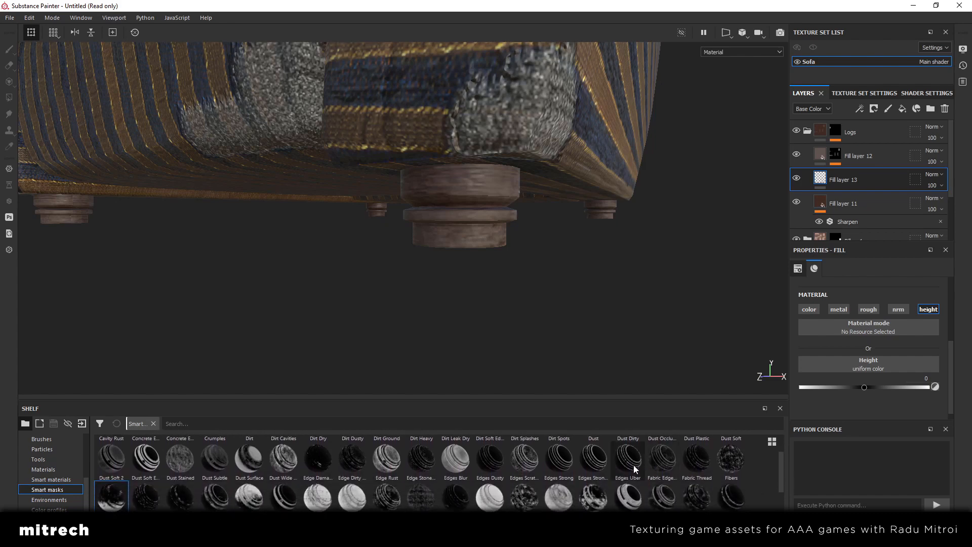
drag(633, 465, 855, 171)
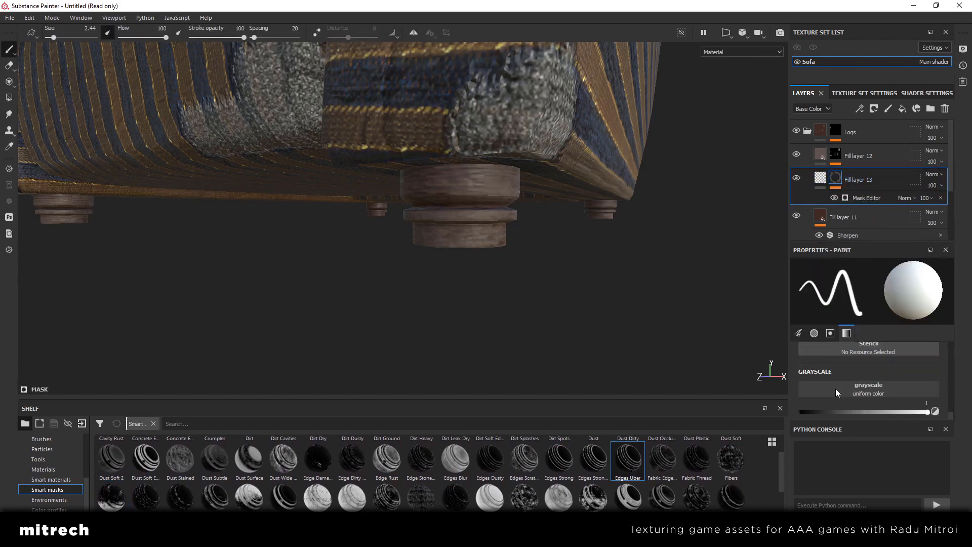
Preview Fill layer 13's edge mask on the legs by temporarily enabling its color channel and toggling the layer's visibility
scroll(835, 388, up, 5)
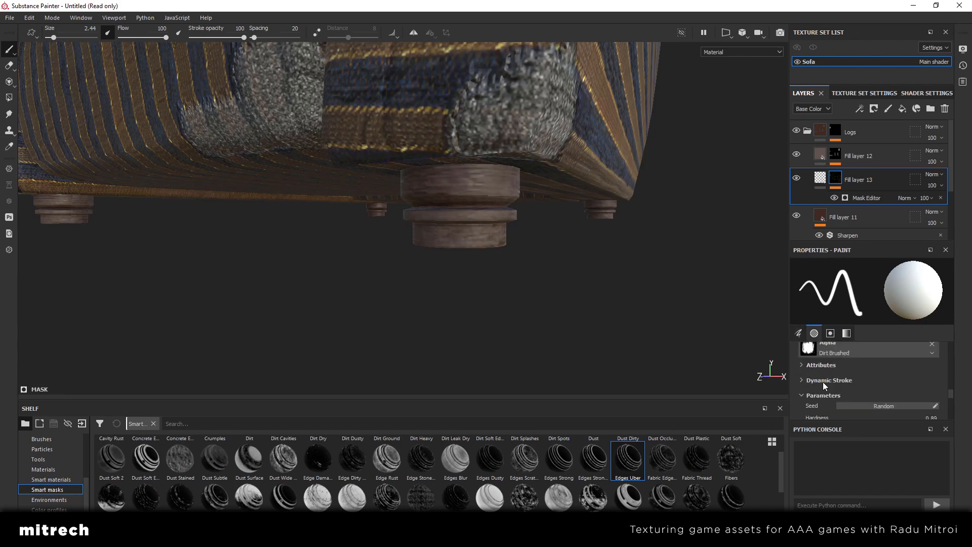
click(820, 178)
click(811, 311)
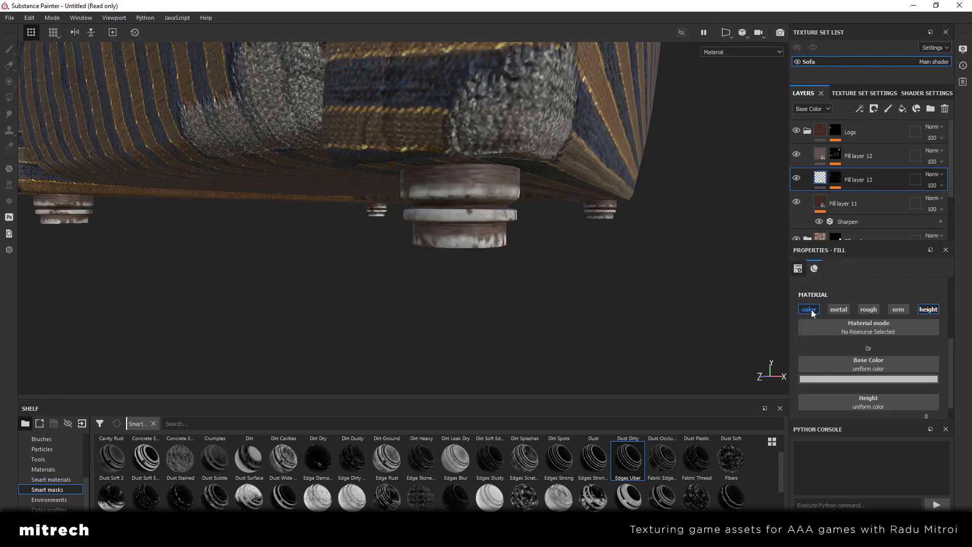
alt+drag(481, 207, 543, 208)
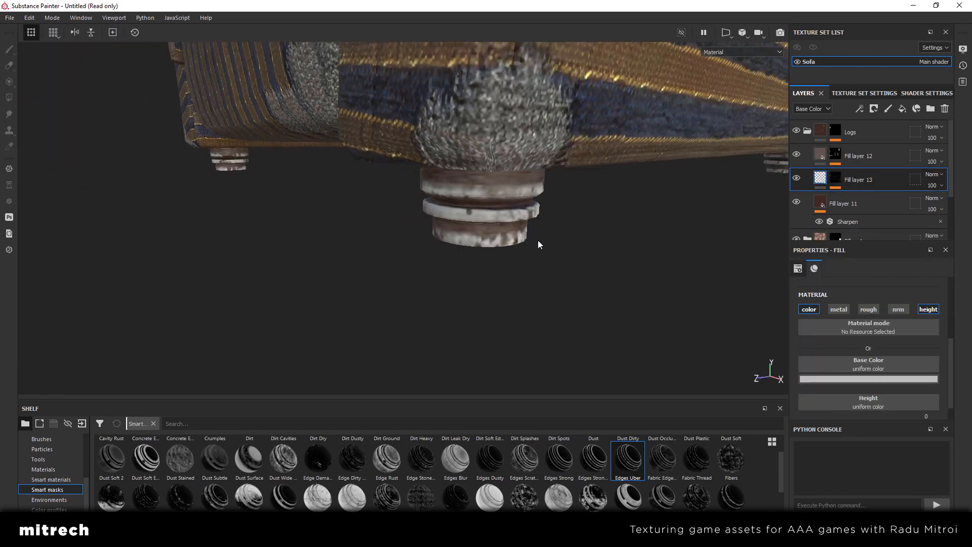
alt+drag(539, 245, 669, 223)
click(797, 177)
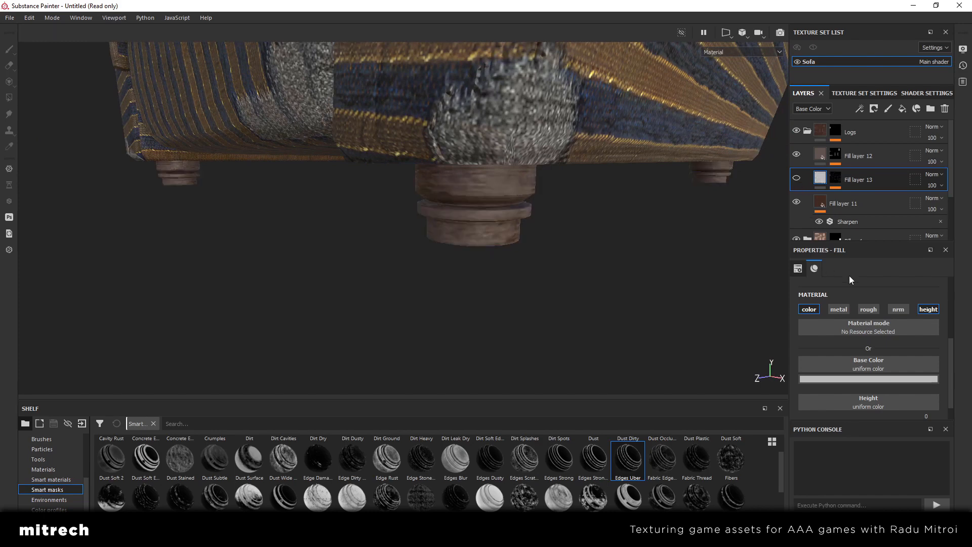
scroll(859, 303, down, 1)
scroll(883, 337, up, 3)
click(798, 178)
click(810, 348)
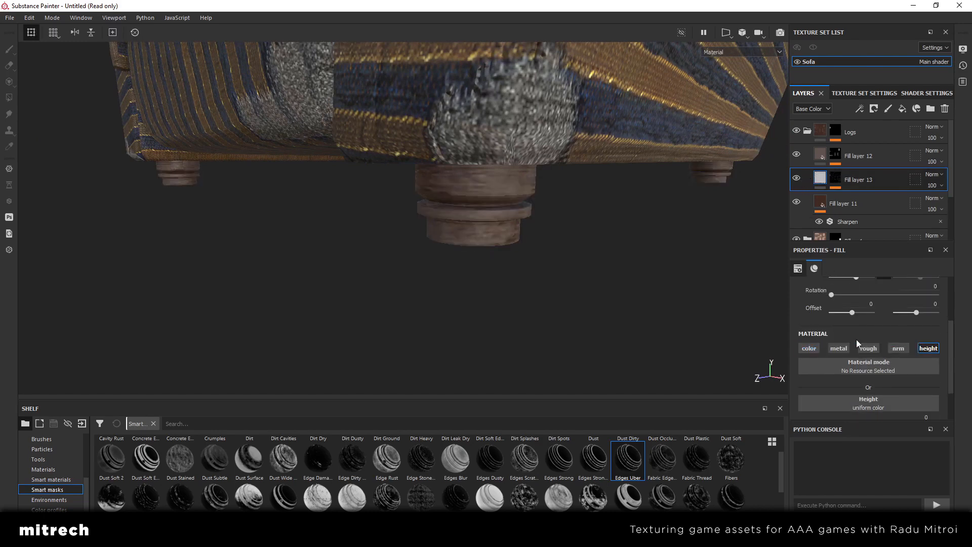
Set Fill layer 13's height to -0.0661 and check the worn edges on the armchair legs
scroll(907, 324, down, 2)
drag(866, 383, 860, 379)
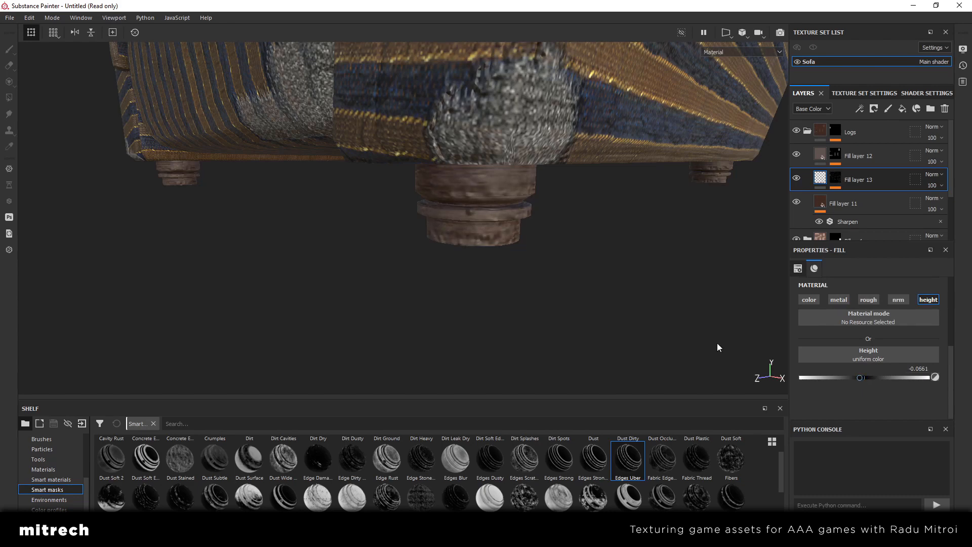
alt+drag(521, 258, 490, 208)
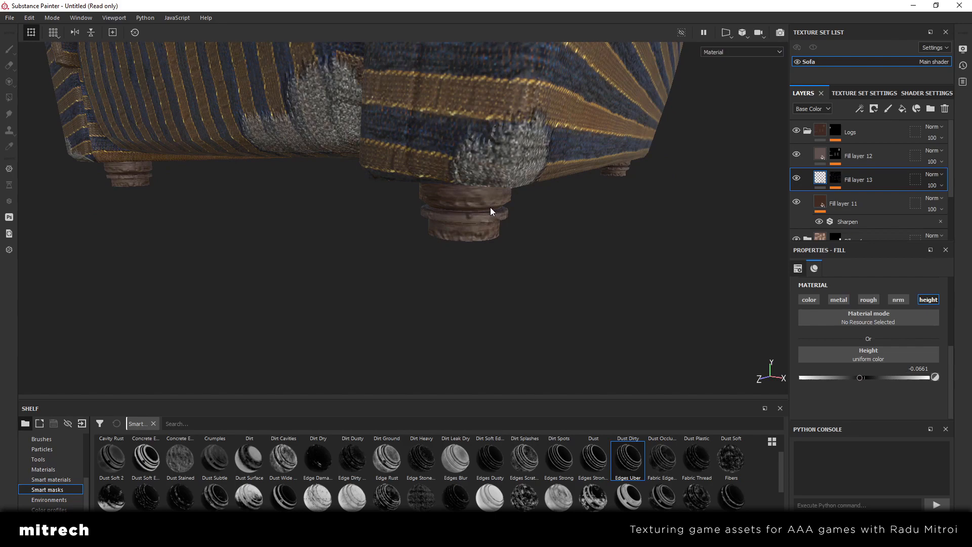
alt+drag(495, 211, 748, 213)
click(795, 179)
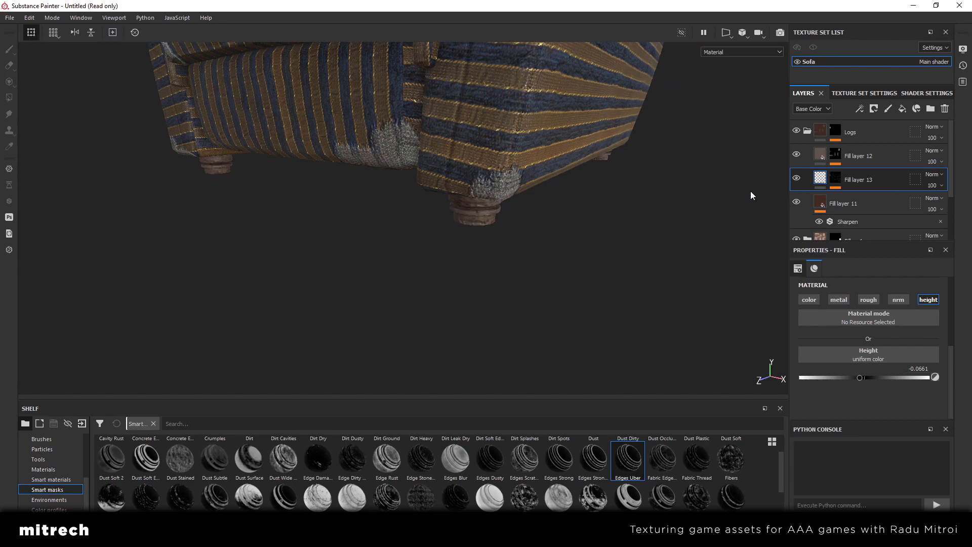
Collapse the Logs folder and bring the whole armchair into view
click(809, 131)
click(816, 134)
scroll(436, 250, down, 3)
alt+middle_drag(495, 135, 470, 306)
scroll(469, 305, down, 2)
alt+drag(469, 303, 479, 281)
key(Tab)
key(Tab)
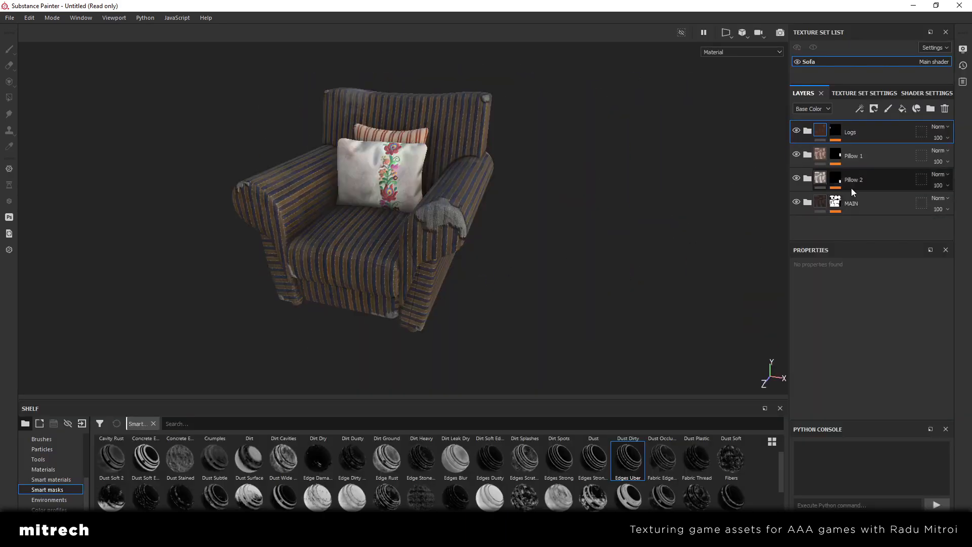
Set the main shader's quality to Ultra (256 spp) and return to the layer stack
click(927, 94)
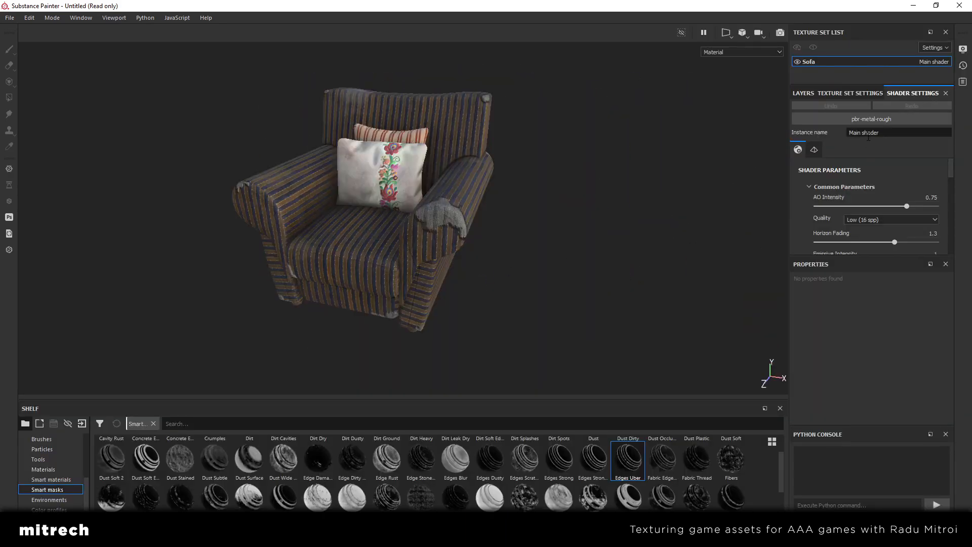
scroll(867, 157, down, 2)
scroll(860, 173, down, 6)
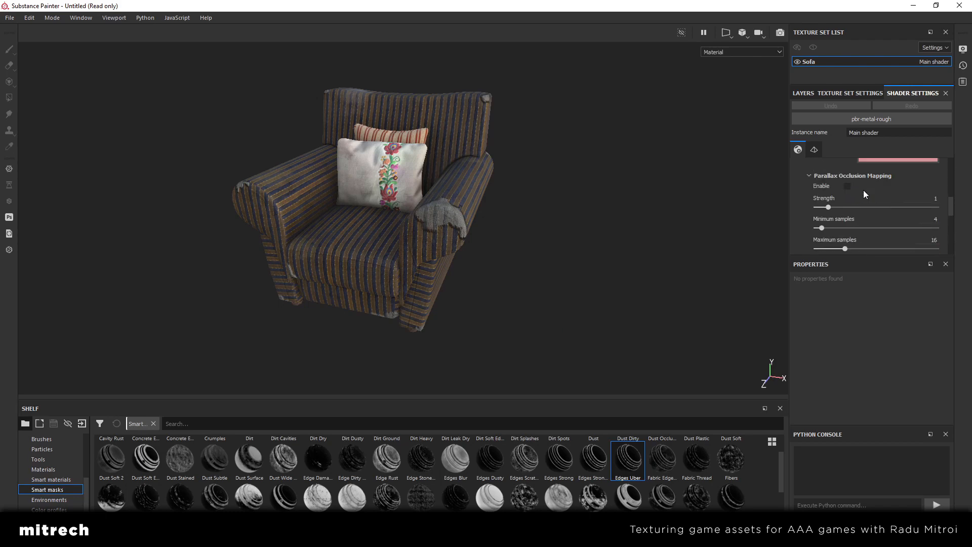
scroll(864, 190, up, 10)
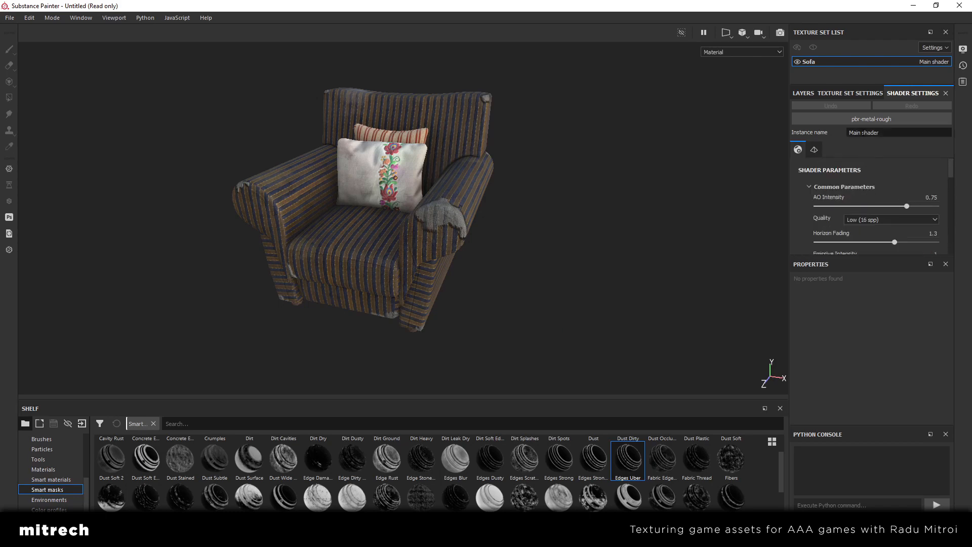
click(877, 221)
click(870, 262)
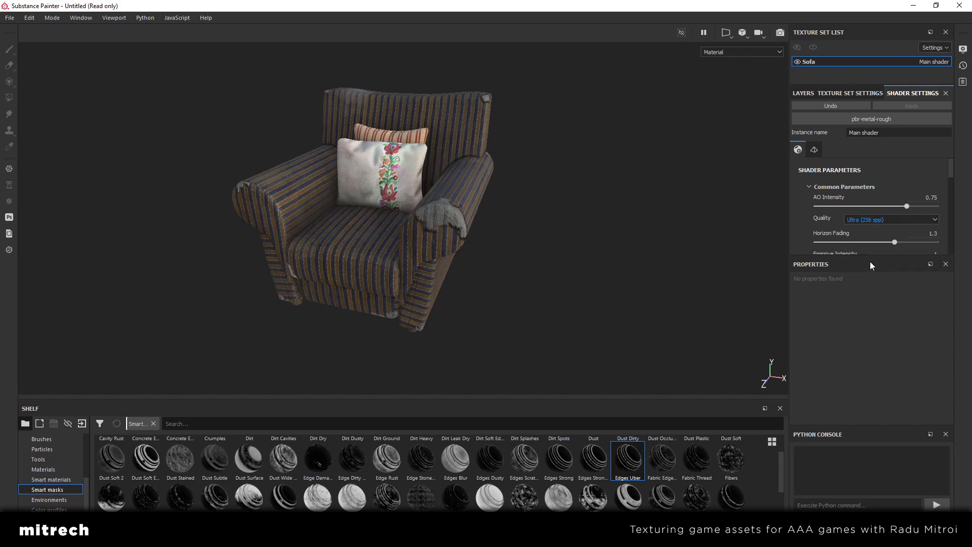
click(847, 94)
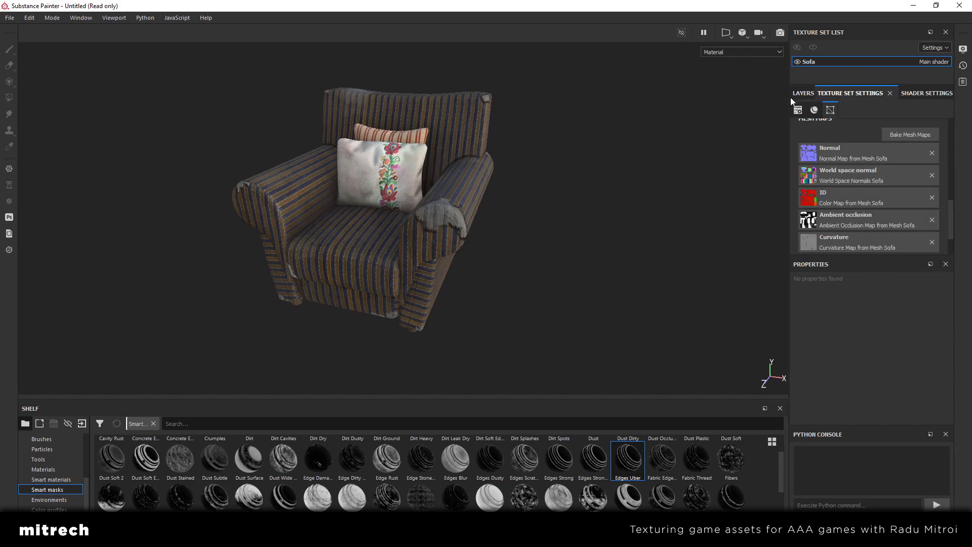
click(803, 93)
Examine the fully textured armchair and pillows from several angles in the enlarged viewport
key(Tab)
scroll(524, 263, up, 3)
alt+drag(525, 263, 403, 254)
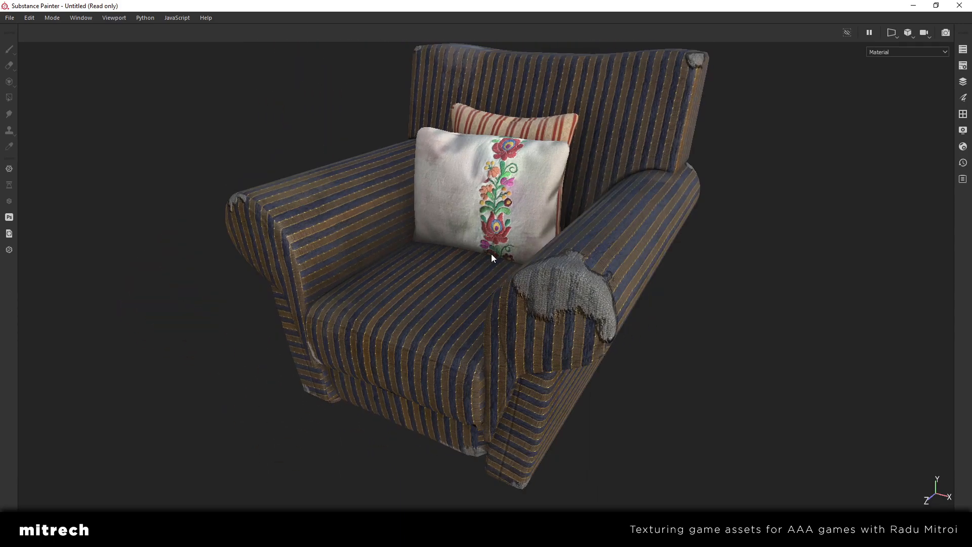
alt+drag(491, 253, 595, 299)
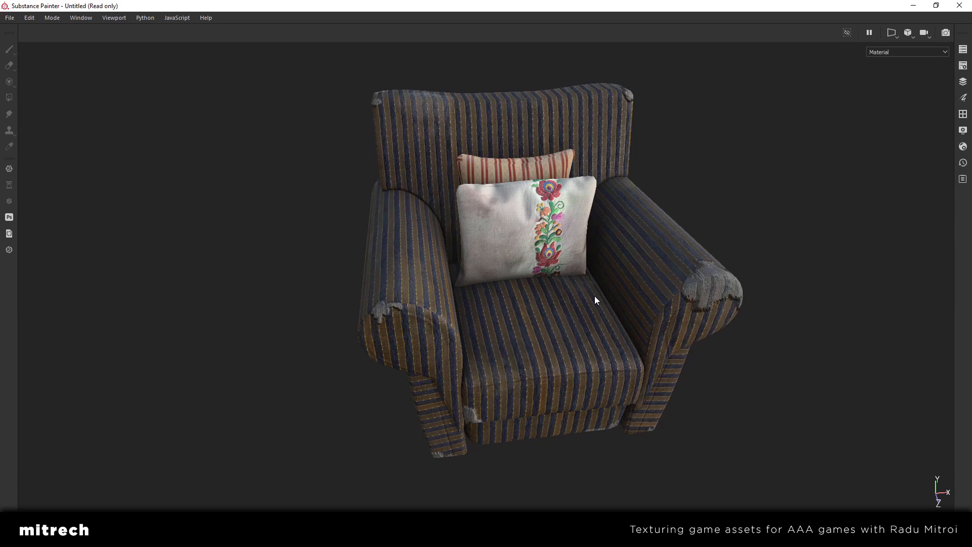
scroll(595, 299, up, 2)
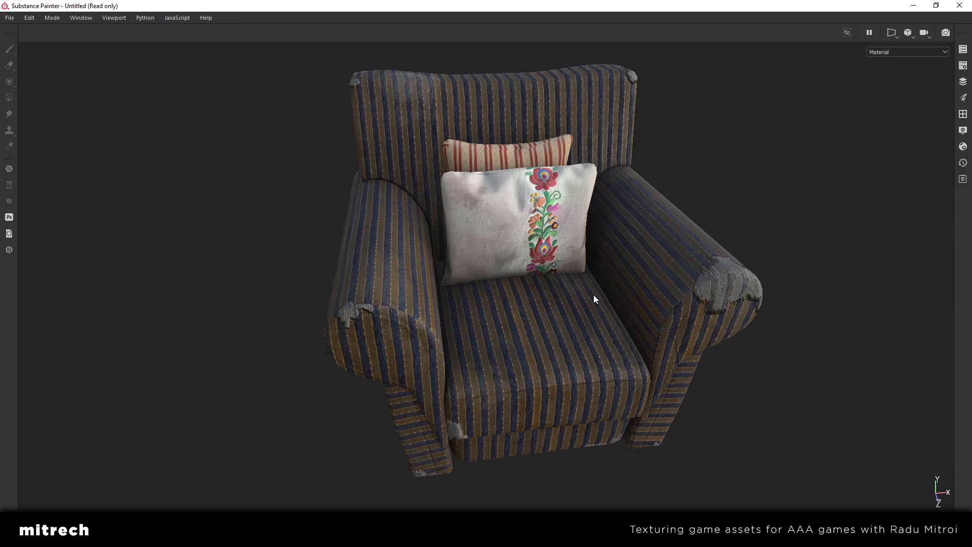
alt+drag(593, 295, 578, 317)
scroll(605, 312, down, 3)
scroll(579, 317, up, 3)
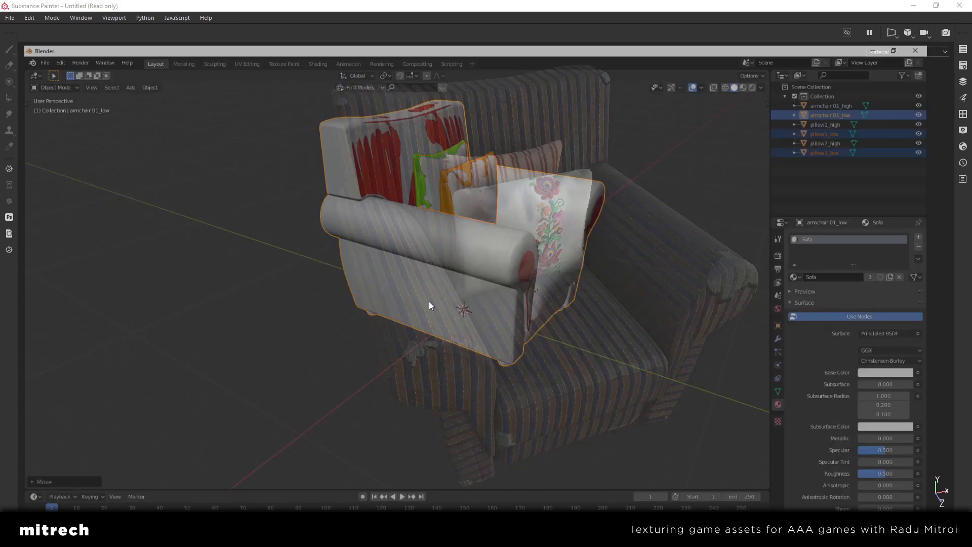
Switch to Blender and move the low-poly armchair and both low-poly pillows along the X axis, clear of the high-poly models
scroll(518, 281, down, 5)
scroll(463, 256, up, 5)
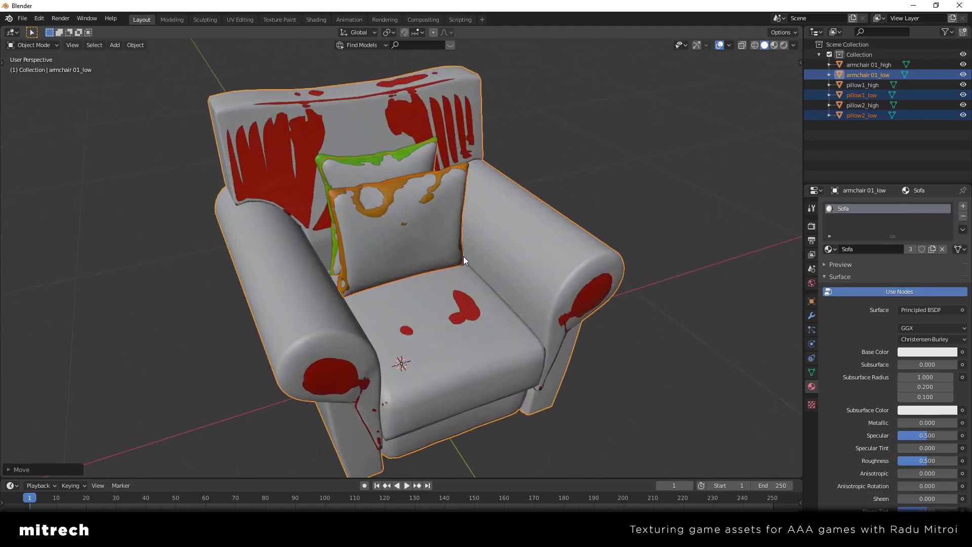
scroll(464, 256, down, 4)
middle_drag(567, 237, 551, 247)
key(g)
key(x)
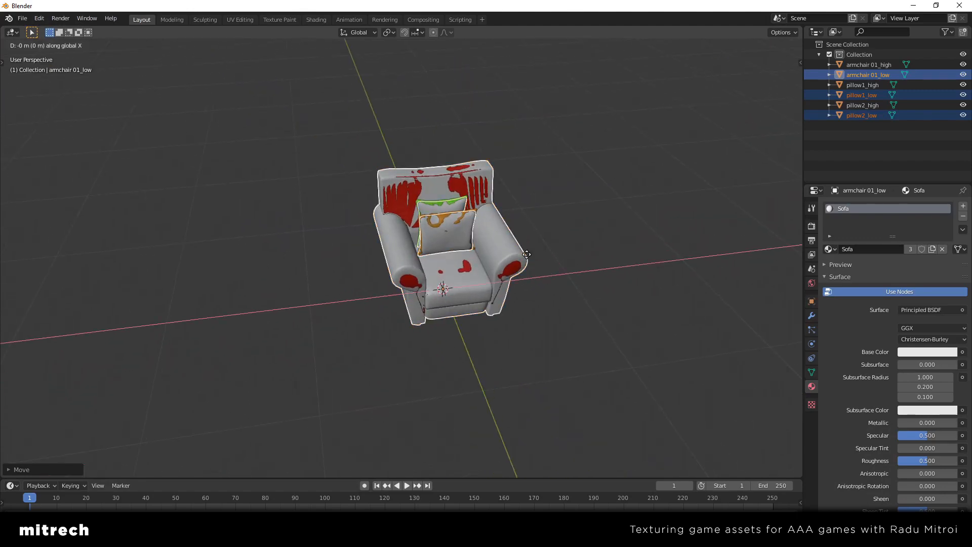
click(414, 269)
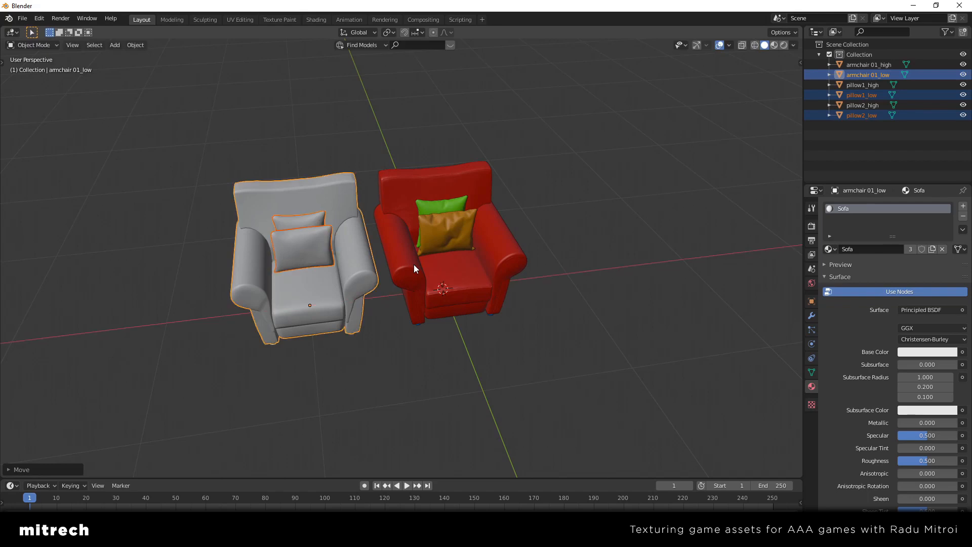
Compare the low-poly armchair and pillows with the high-poly versions from several angles
scroll(416, 265, up, 3)
middle_drag(444, 270, 379, 265)
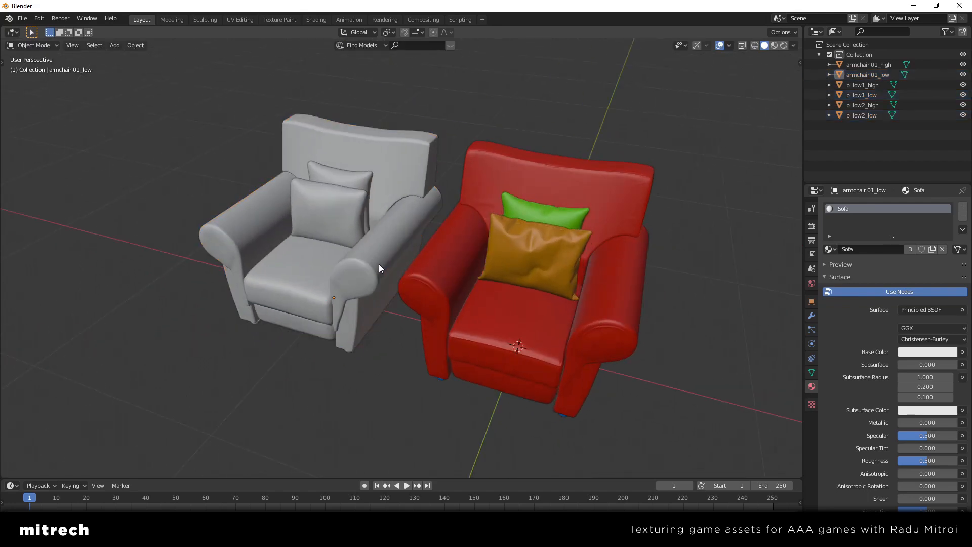
shift+middle_drag(379, 263, 441, 248)
scroll(393, 280, up, 2)
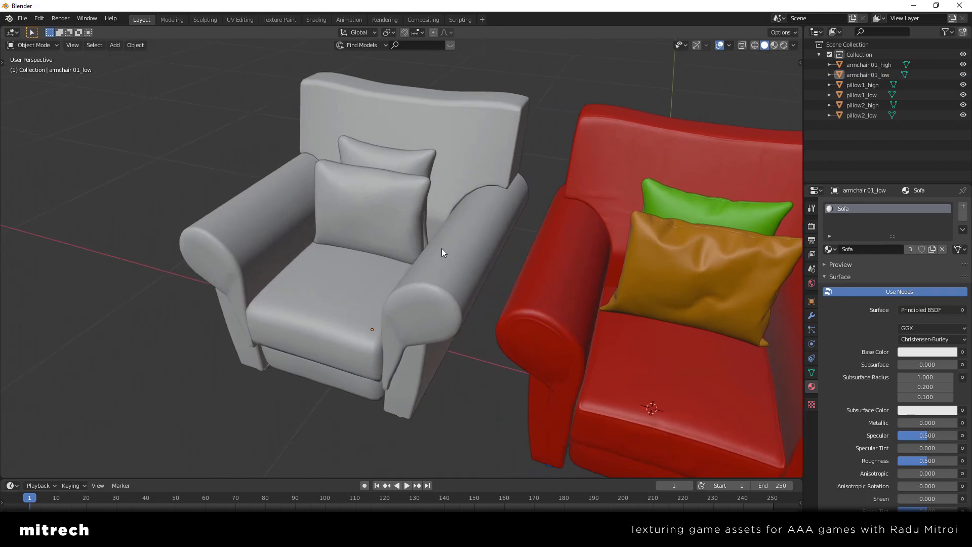
click(442, 248)
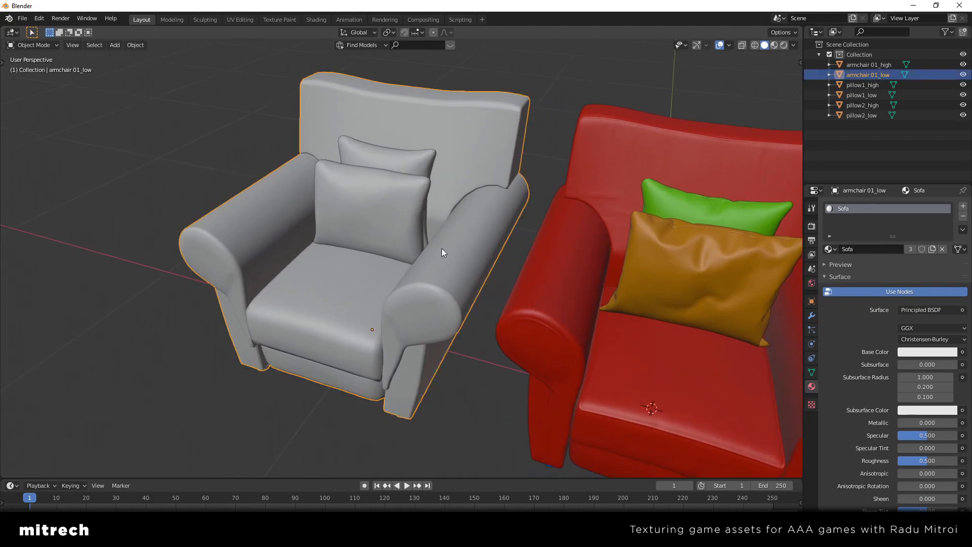
scroll(442, 249, down, 2)
shift+middle_drag(452, 245, 417, 269)
middle_drag(417, 268, 458, 269)
key(alt+a)
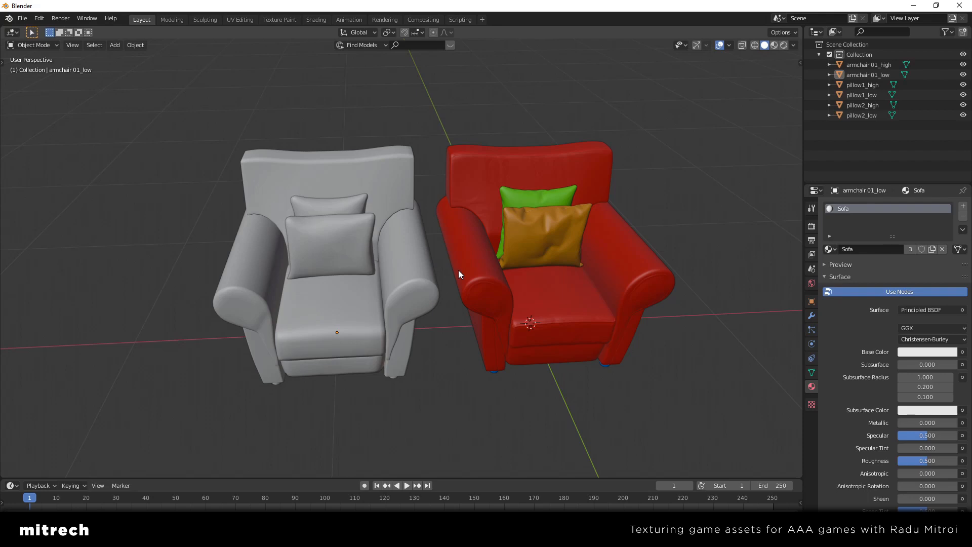
click(458, 269)
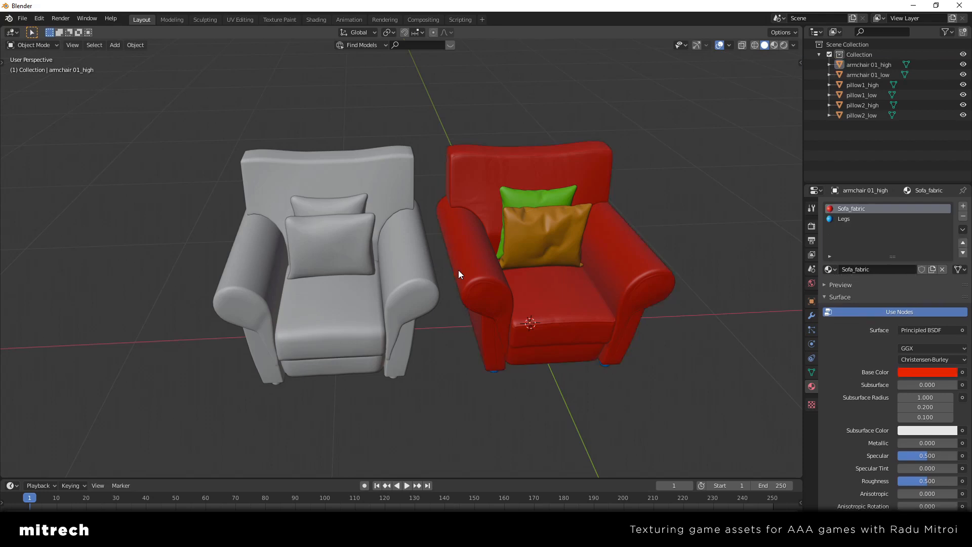
mouse_move(458, 270)
middle_down()
mouse_move(439, 246)
mouse_move(439, 224)
mouse_move(475, 269)
middle_up()
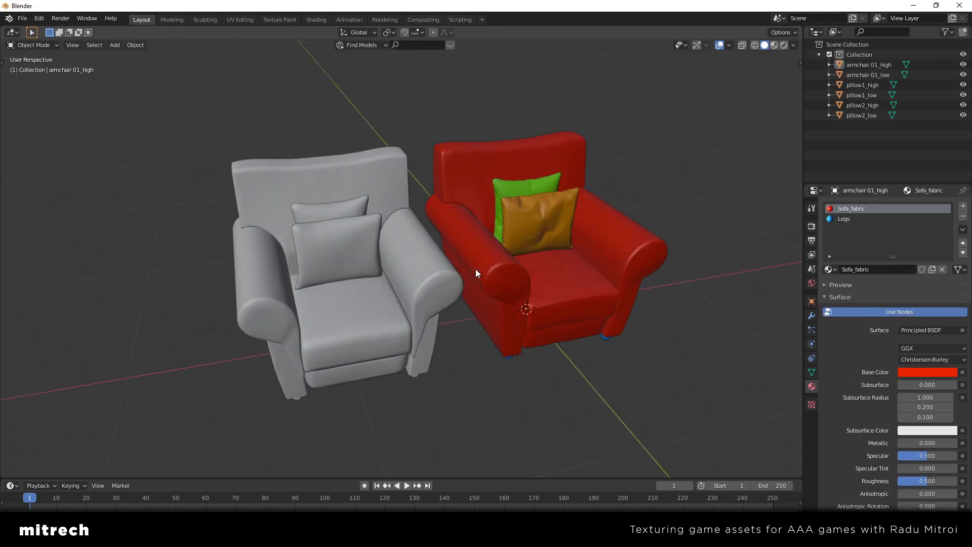
click(438, 266)
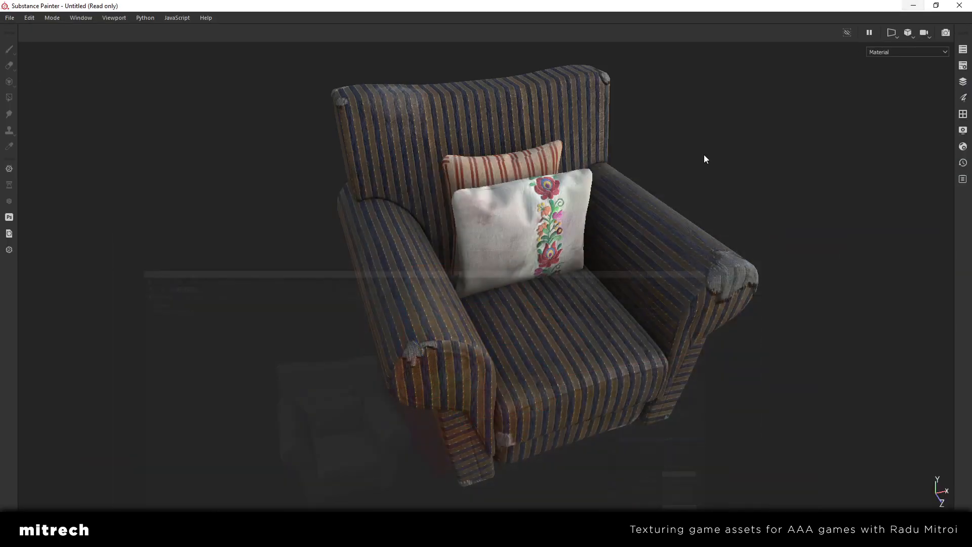
Switch back to Substance Painter, restore the panels and examine the textured armchair from different sides
mouse_move(595, 252)
alt+mouse_down()
mouse_move(499, 254)
mouse_move(580, 259)
alt+mouse_up()
key(Tab)
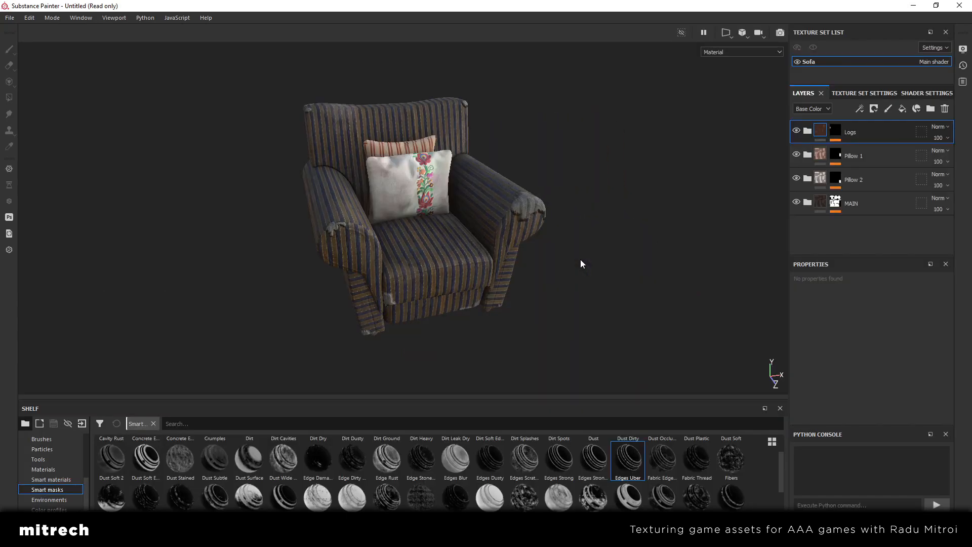
alt+drag(578, 259, 336, 247)
alt+drag(493, 236, 526, 223)
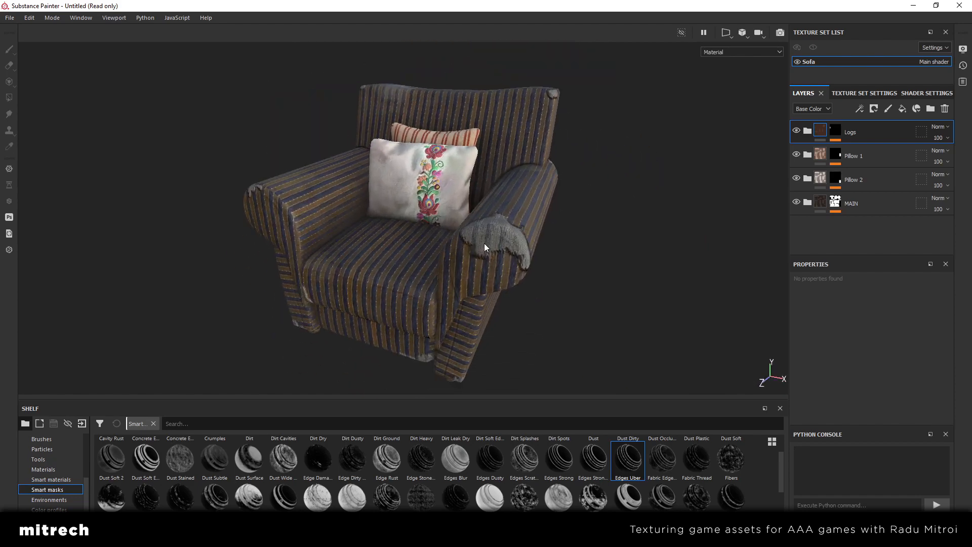
Open the texture export settings and set the output template to PBR Metallic Roughness
alt+drag(484, 243, 552, 229)
key(ctrl+shift)
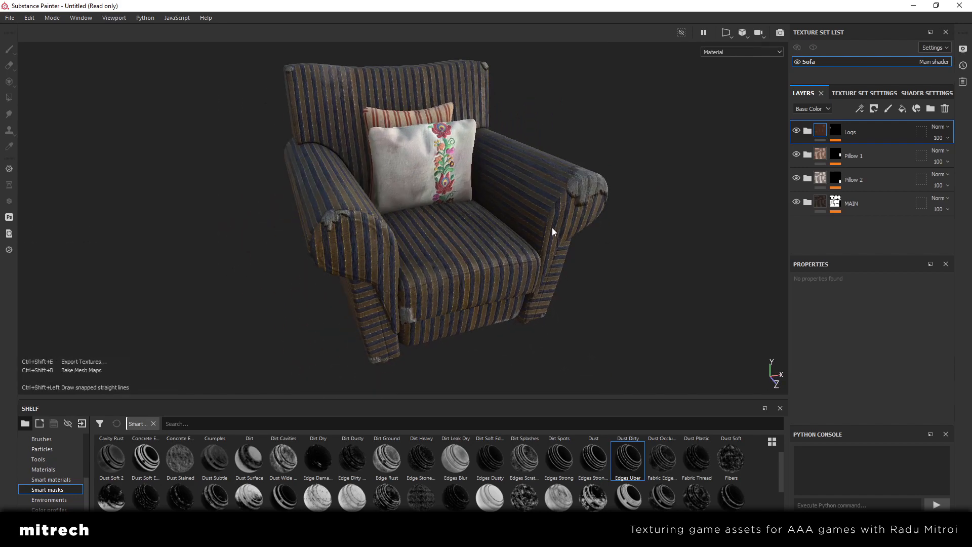
key(ctrl+shift+e)
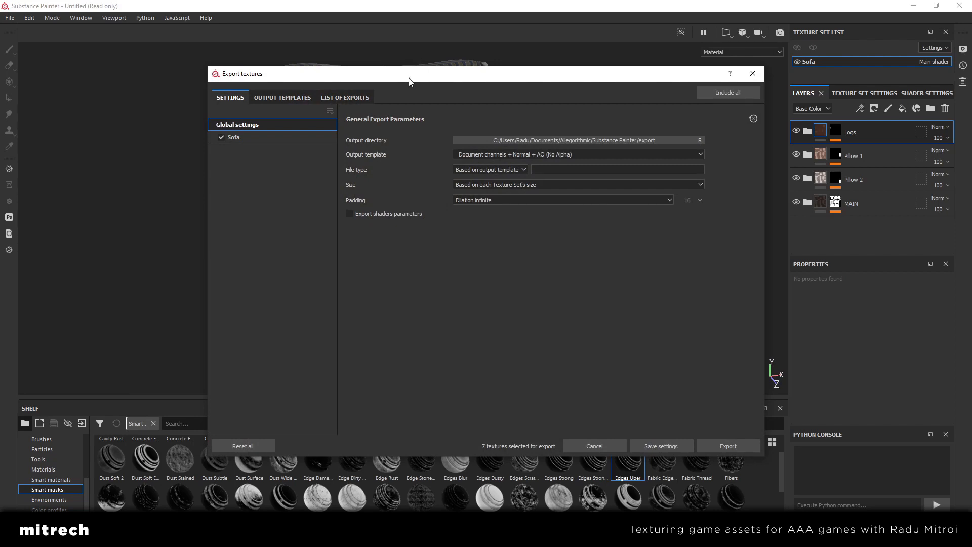
drag(408, 80, 382, 80)
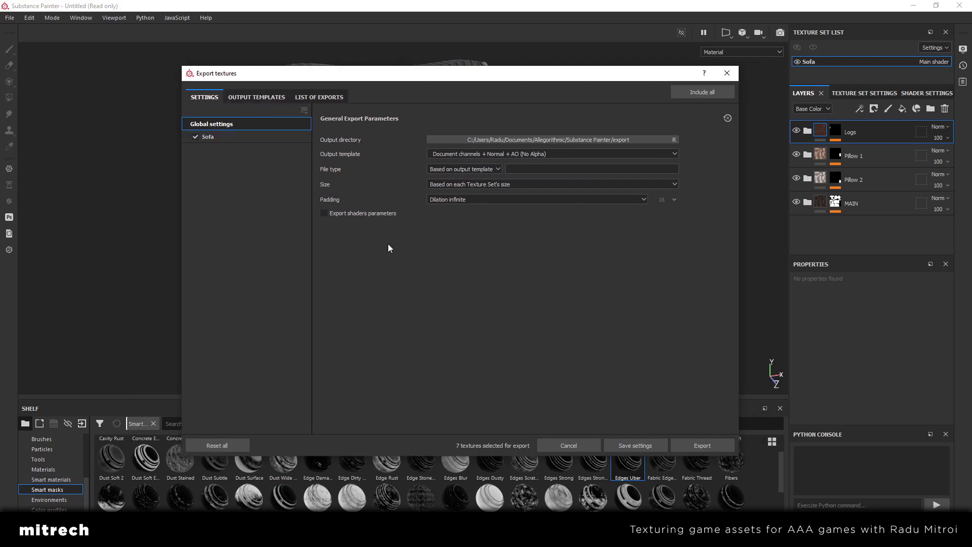
click(458, 153)
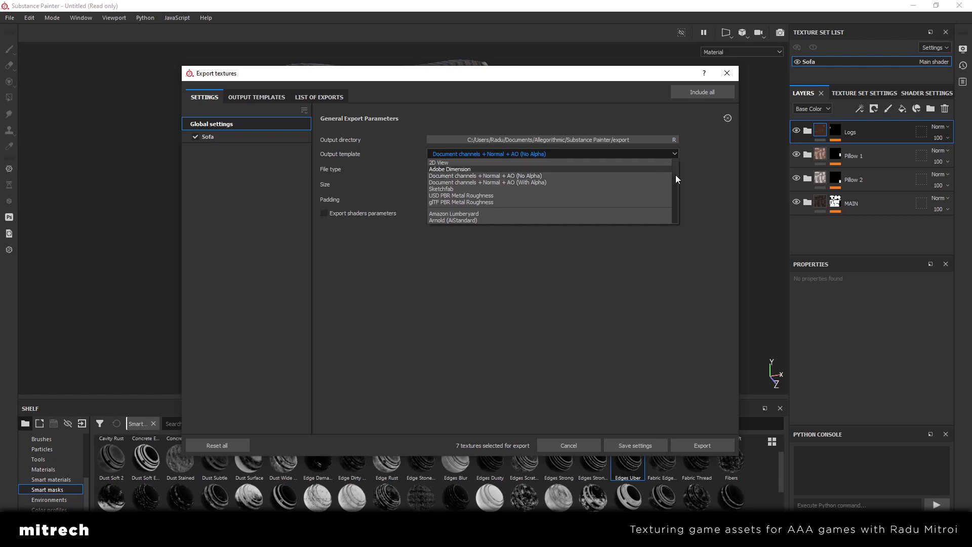
scroll(676, 175, down, 5)
drag(676, 190, 676, 194)
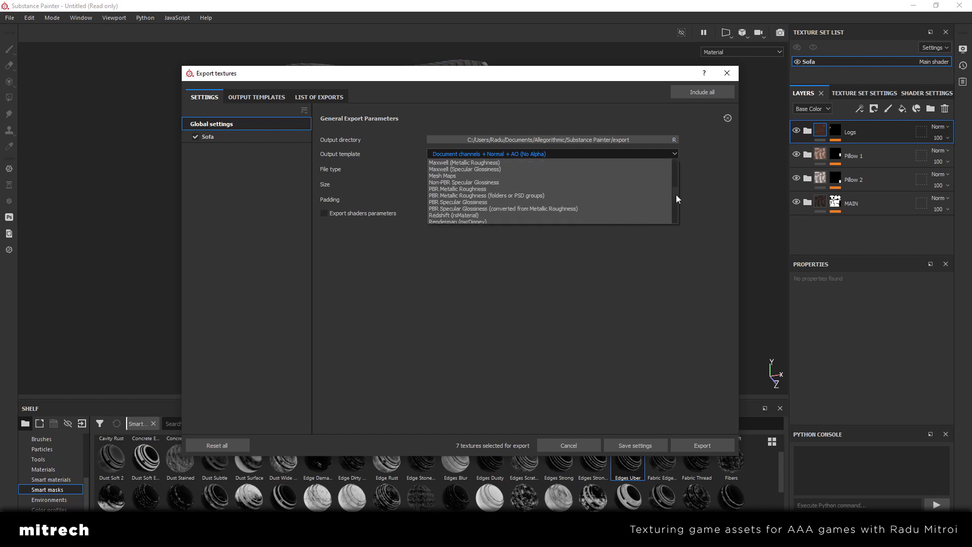
click(505, 189)
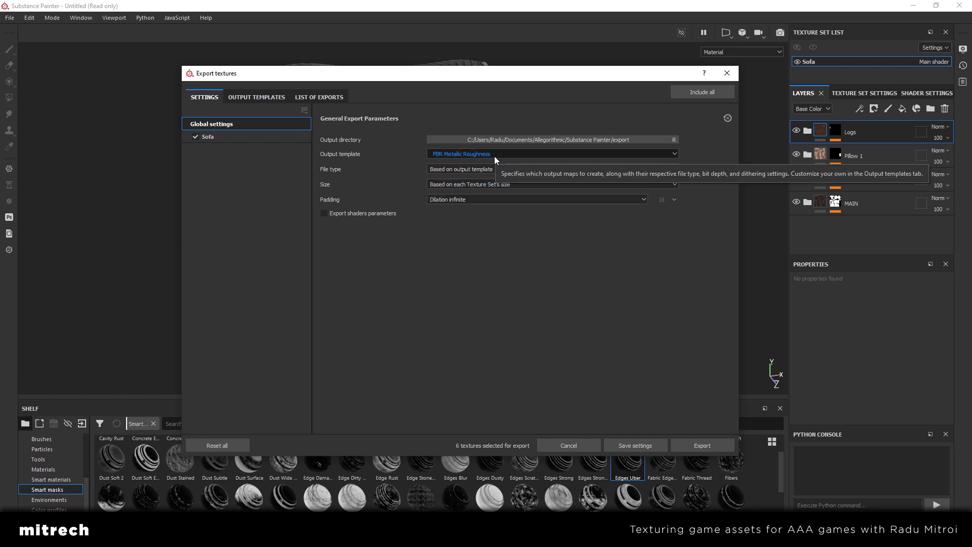
Try the Unity HD Render Pipeline (Metallic Standard) and Unreal Engine 4 (Packed) output templates for the export
click(494, 154)
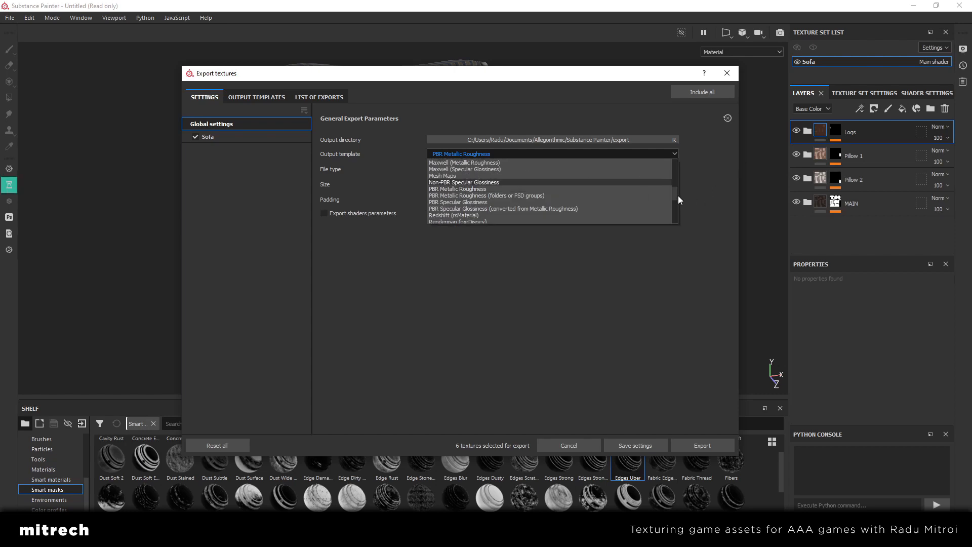
scroll(678, 195, down, 3)
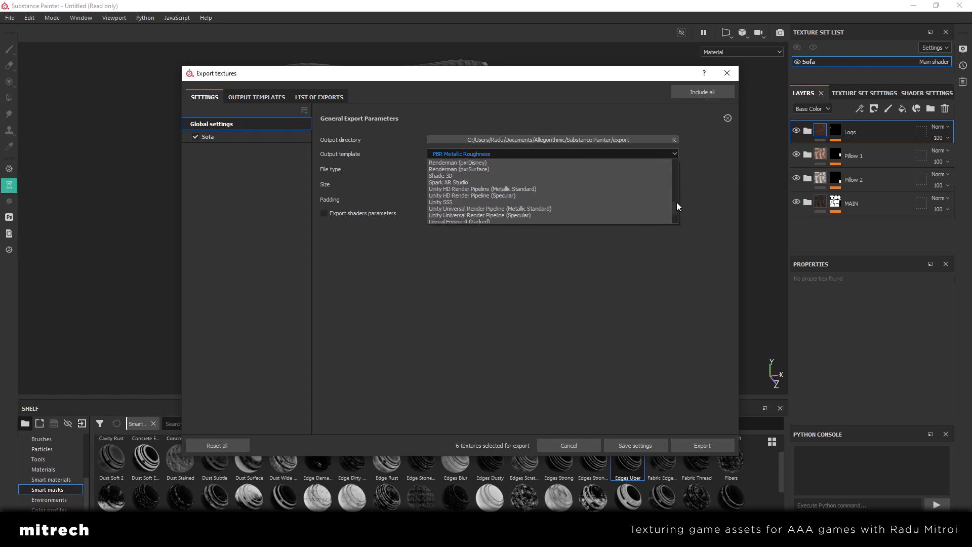
click(560, 189)
click(529, 154)
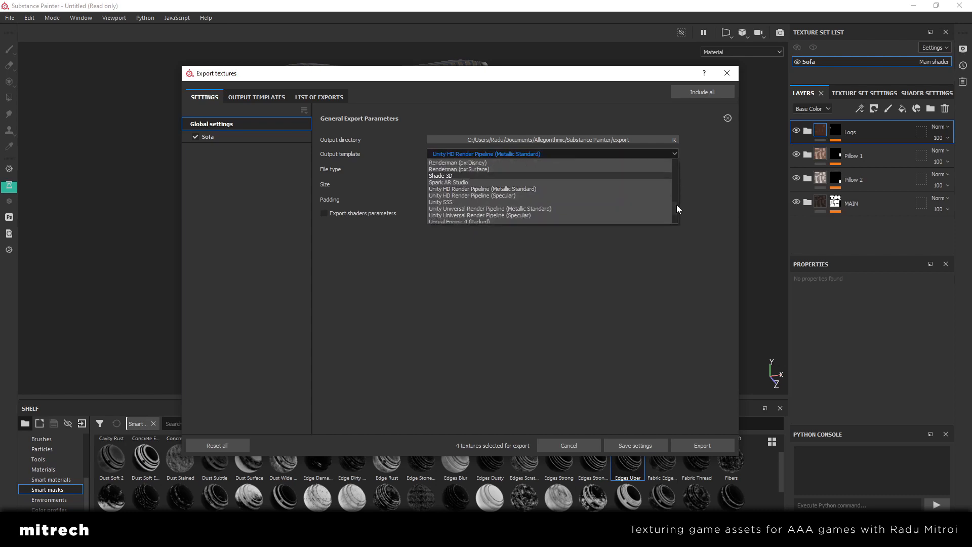
scroll(677, 205, down, 3)
click(543, 190)
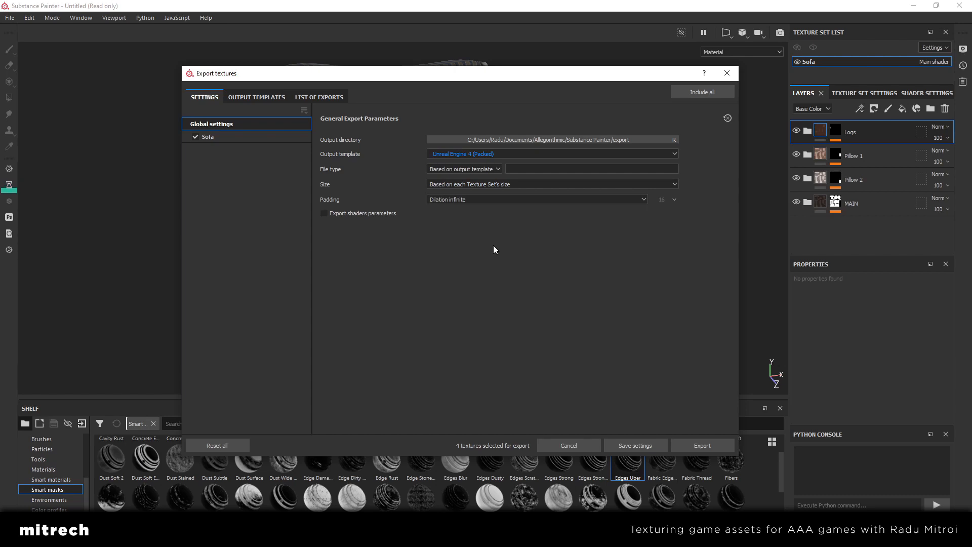
Look through the other available output templates and close the export settings without exporting
click(454, 153)
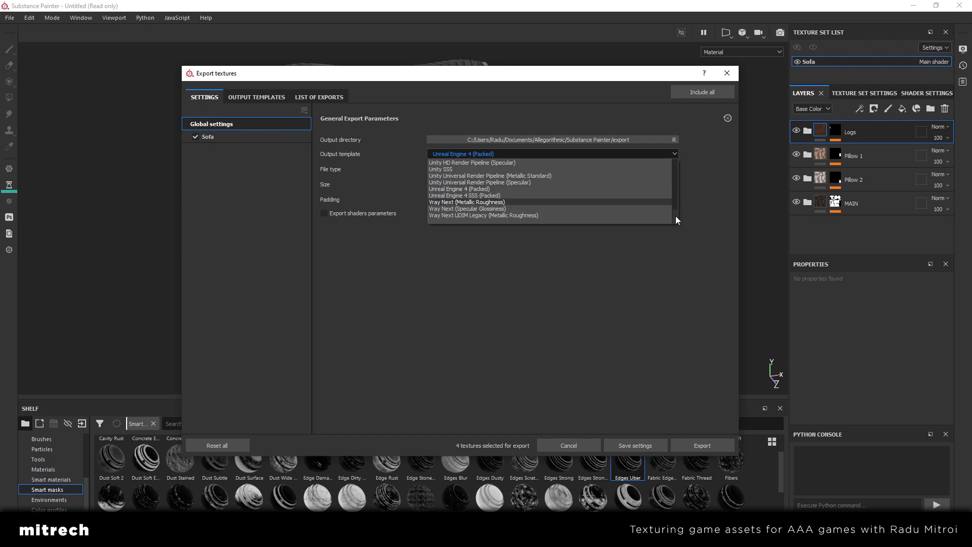
scroll(676, 216, up, 12)
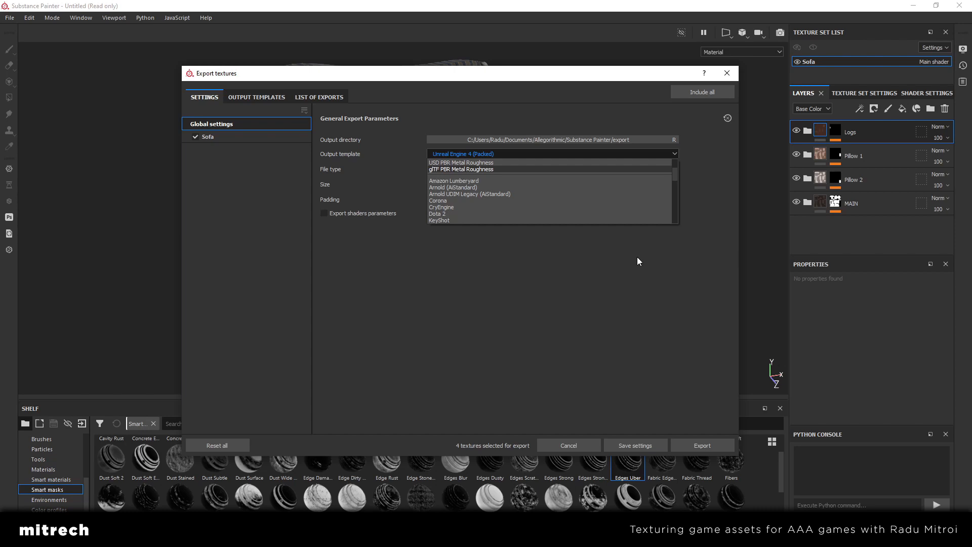
click(637, 257)
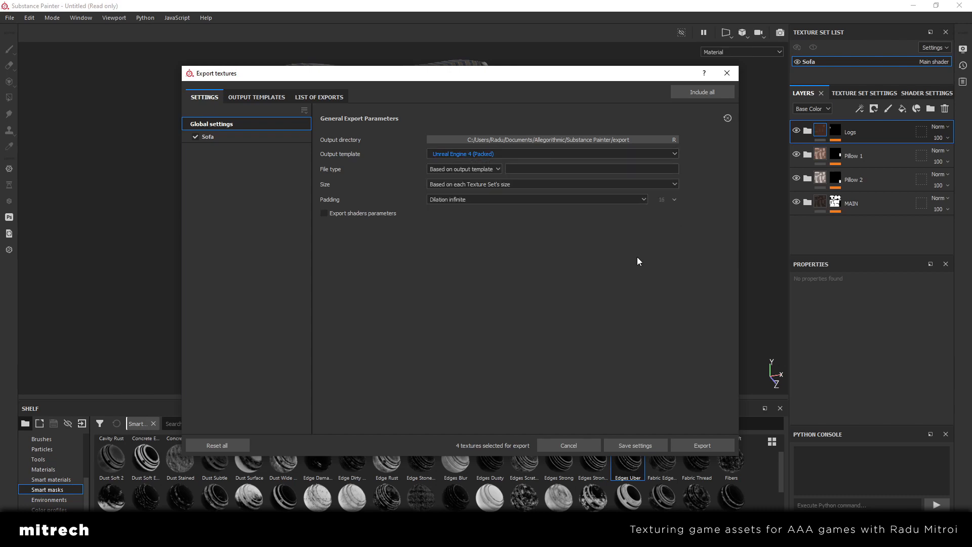
click(727, 73)
Examine the textured armchair and pillows from the side, from above and from the front
alt+drag(565, 213, 552, 246)
alt+middle_drag(552, 246, 488, 238)
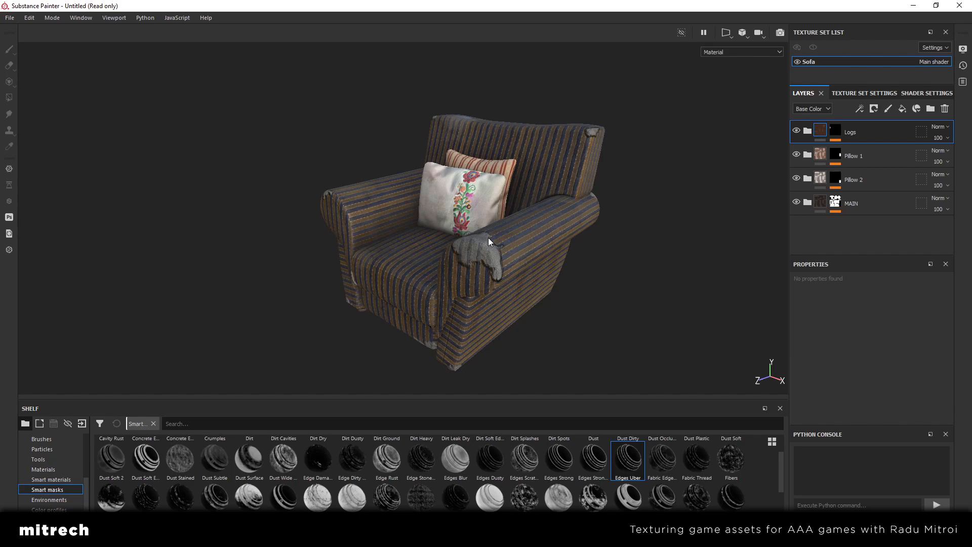
alt+drag(463, 235, 508, 250)
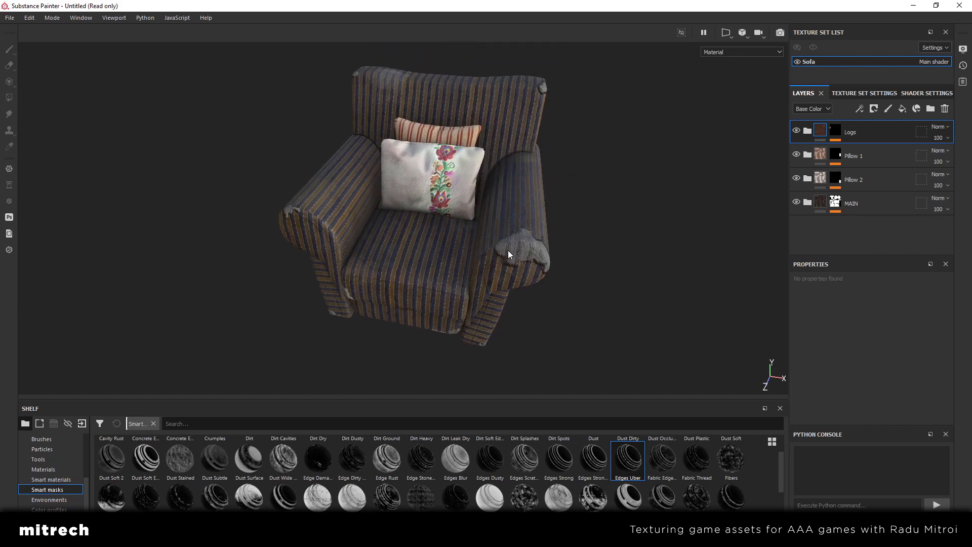
mouse_move(508, 251)
alt+mouse_down()
mouse_move(502, 244)
mouse_move(510, 238)
alt+mouse_up()
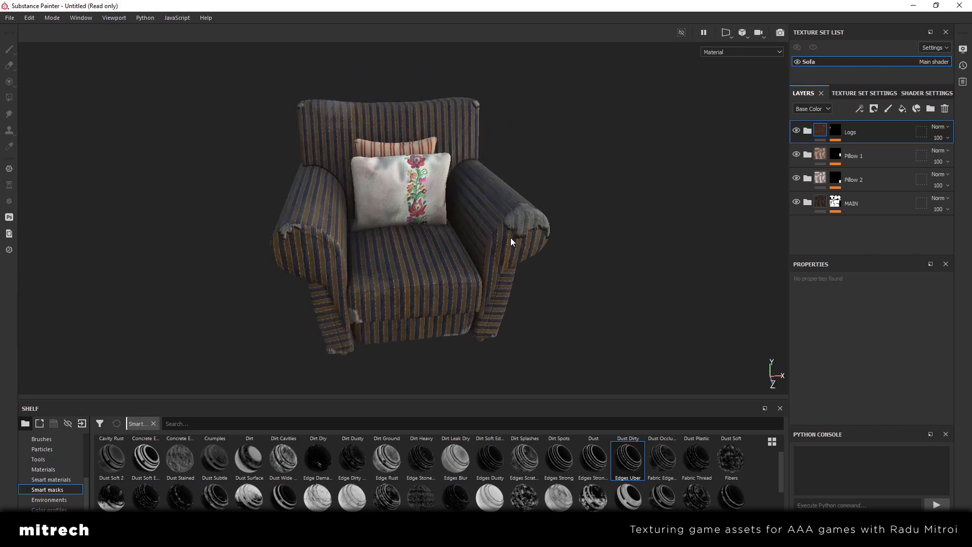